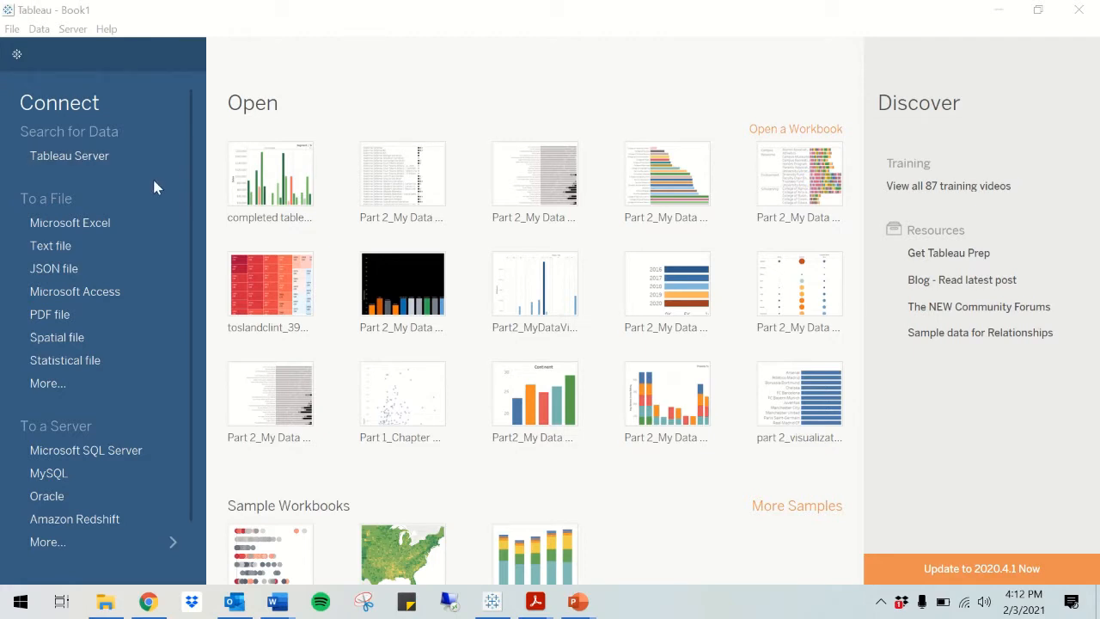
Step: Connect to the saved data source Sample - Superstore
scroll(155, 187, down, 2)
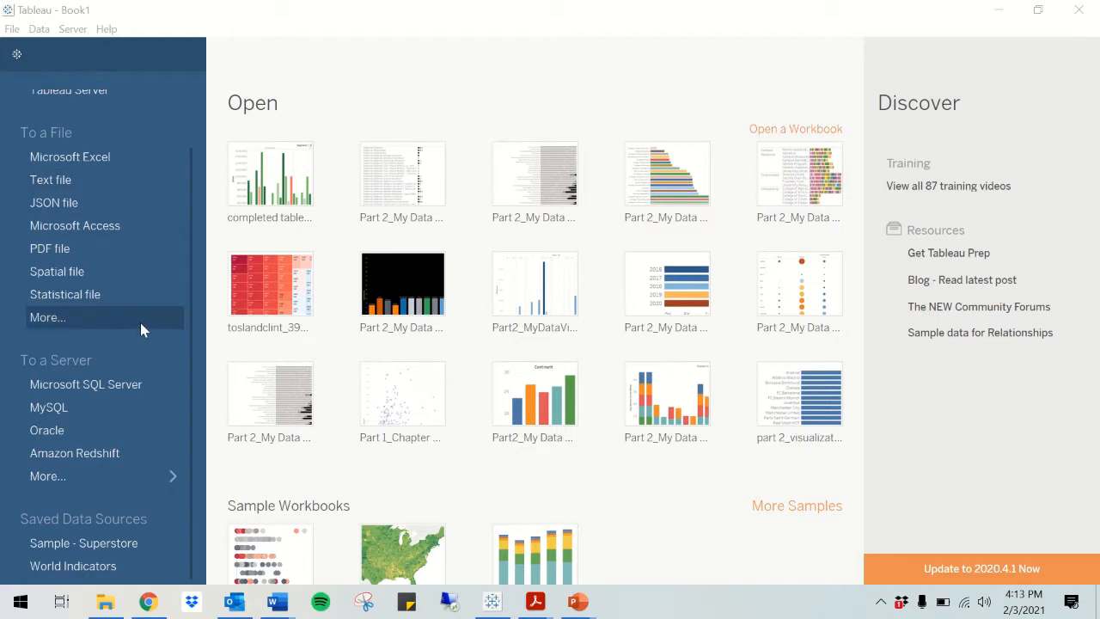
scroll(145, 325, up, 2)
scroll(160, 147, down, 2)
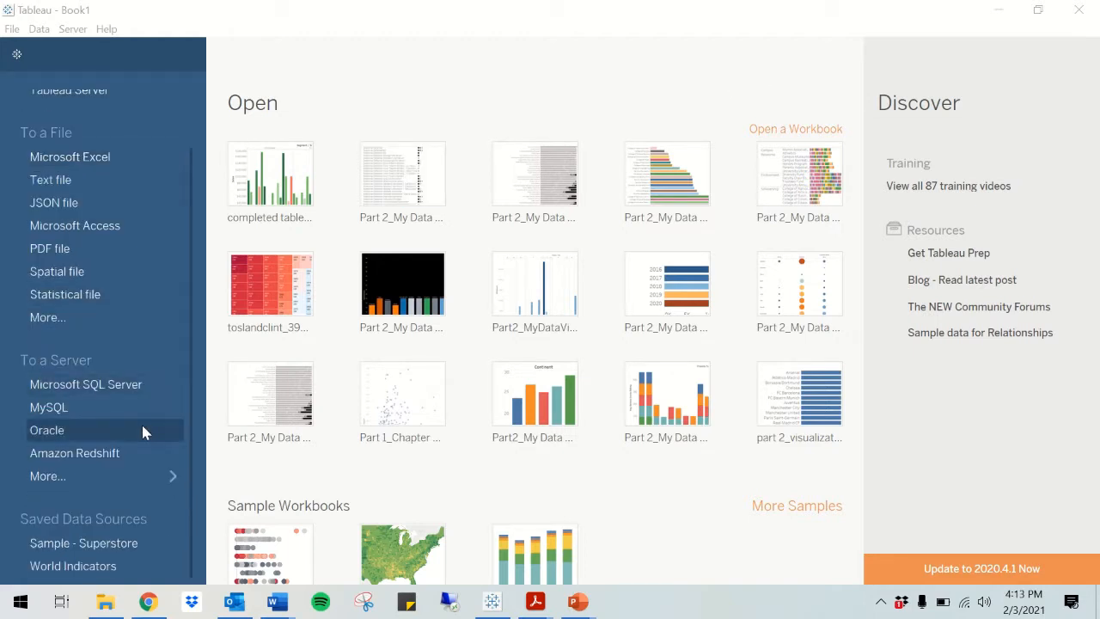
click(136, 543)
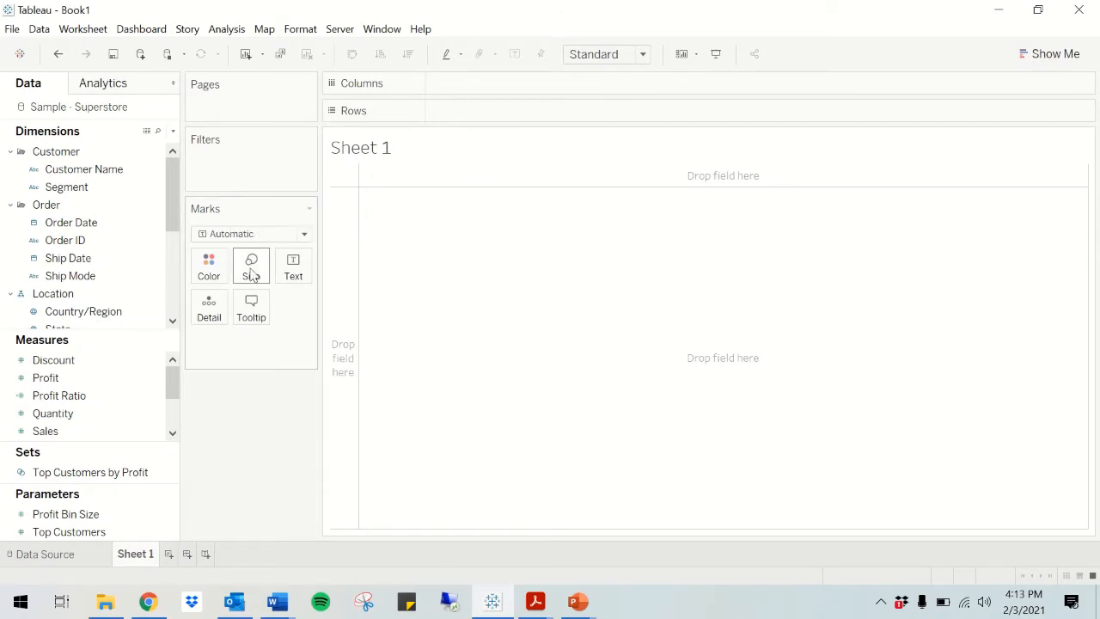
Step: Build a bar chart of total Profit broken down by Country/Region and State
click(60, 378)
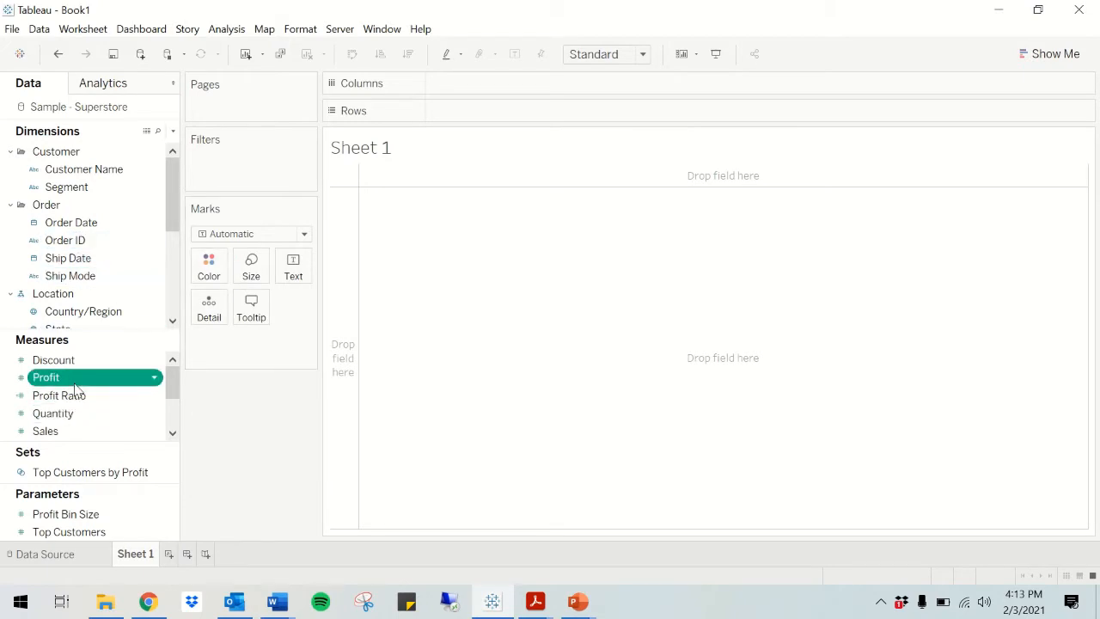
double_click(76, 386)
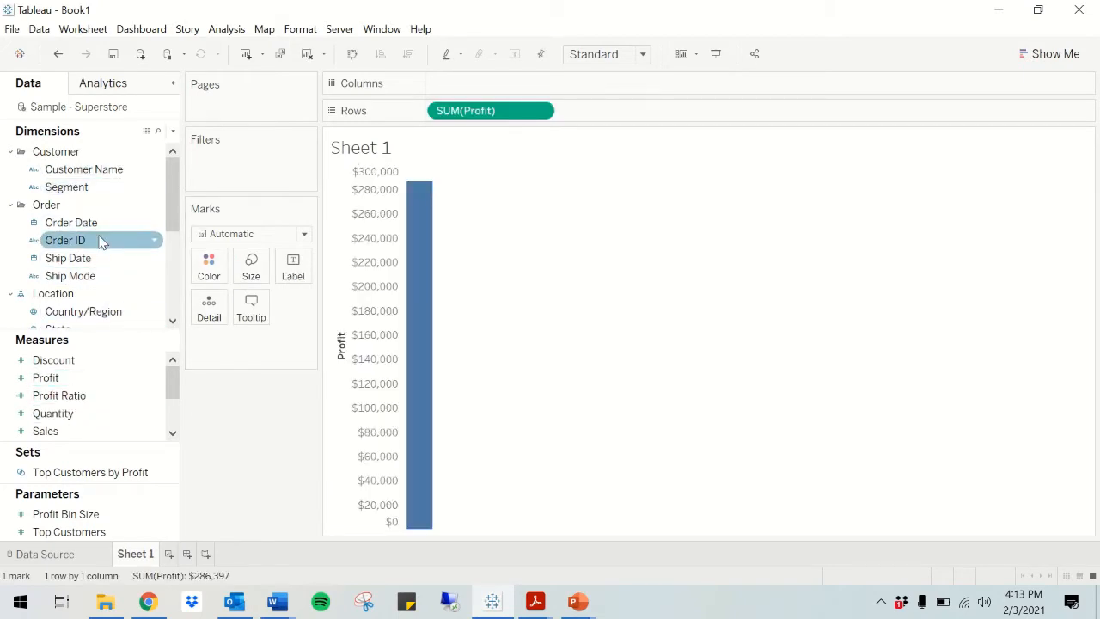
scroll(99, 243, down, 2)
double_click(93, 277)
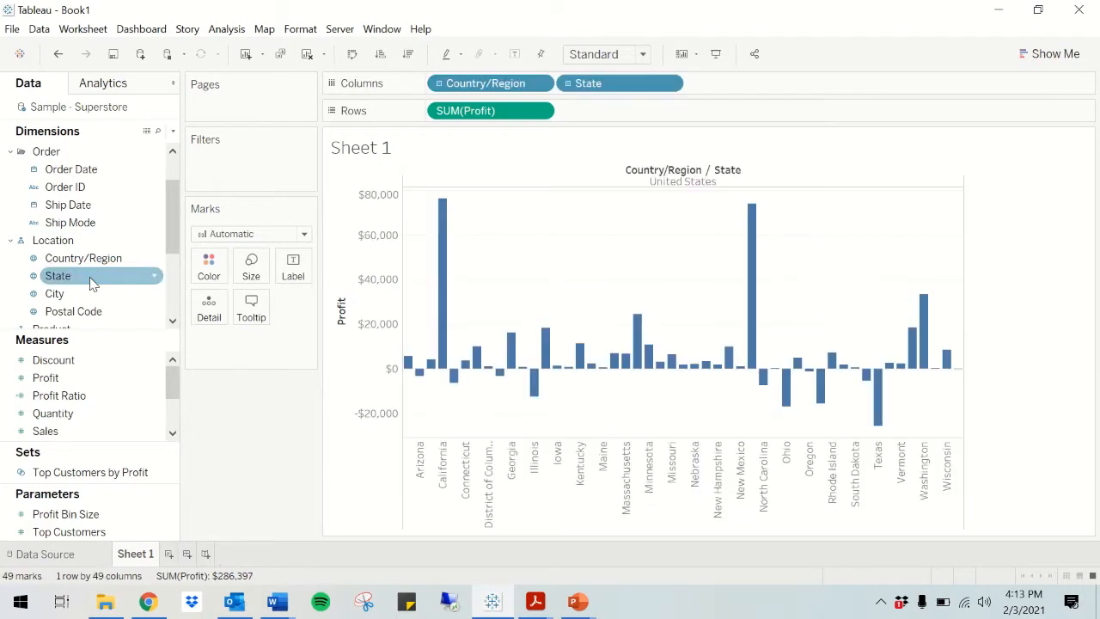
Step: Convert the state profit bar chart into a filled map using the suggested chart types
click(1050, 54)
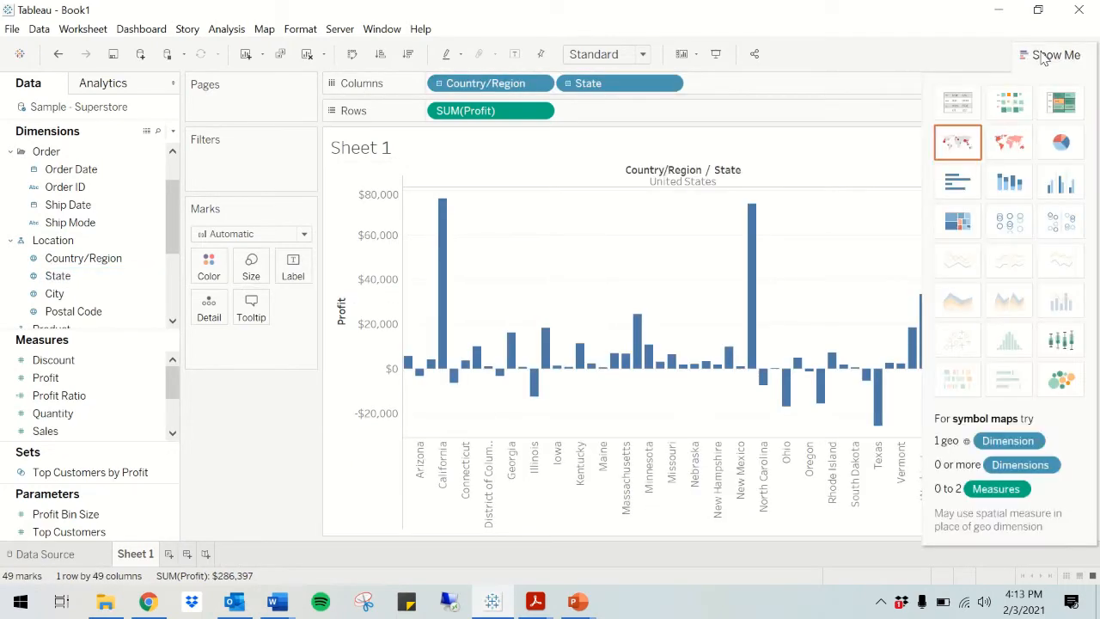
click(1014, 144)
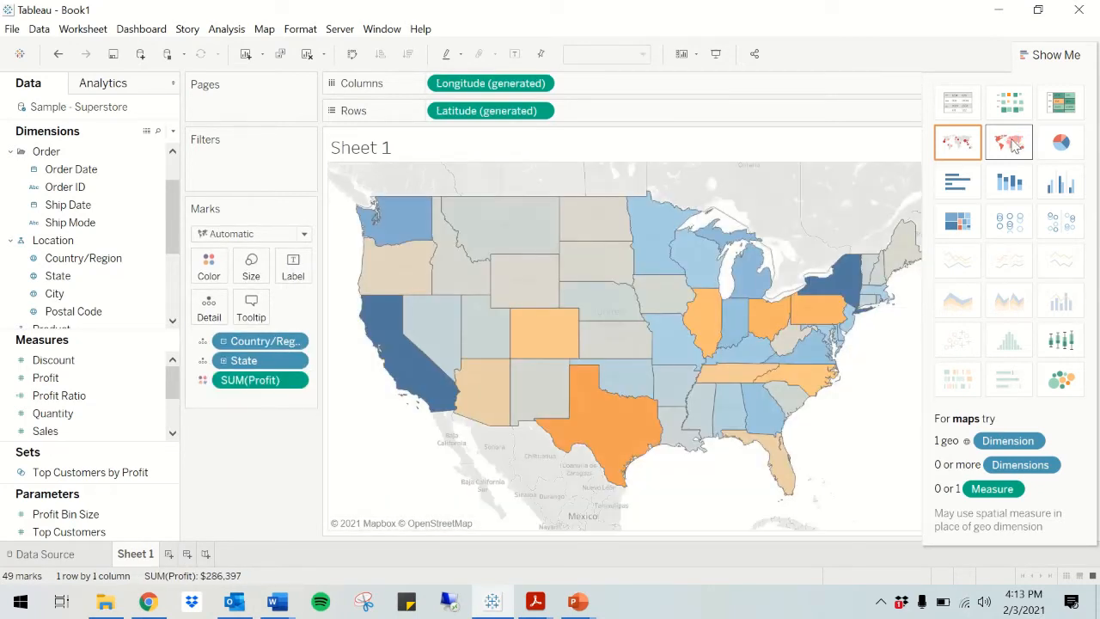
click(1031, 56)
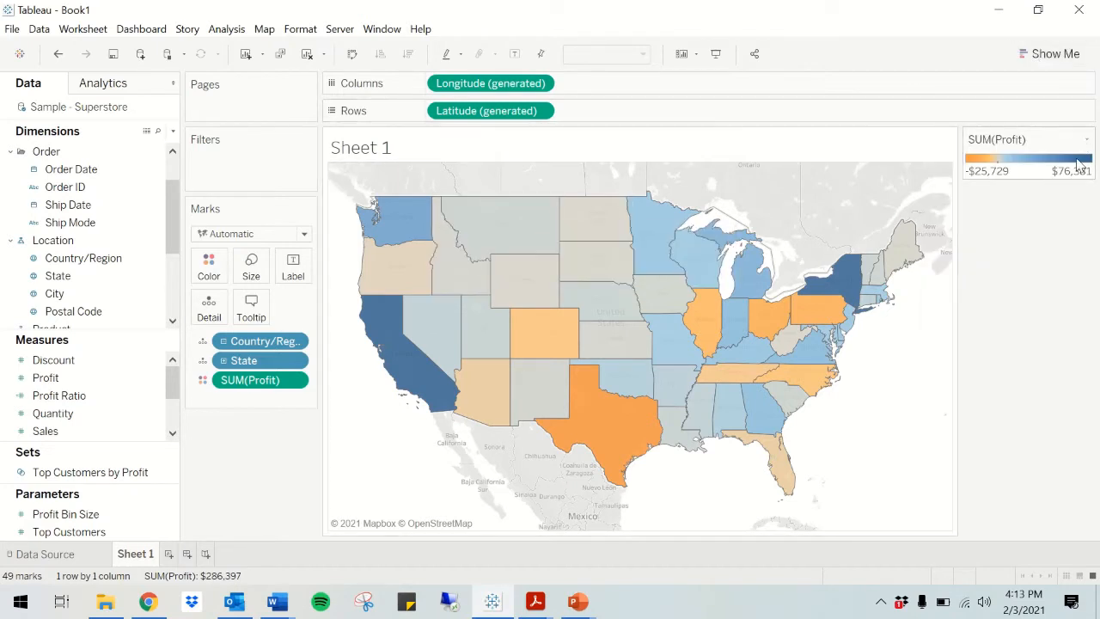
Step: Change the map's Profit color palette to Red-Green Diverging
click(222, 270)
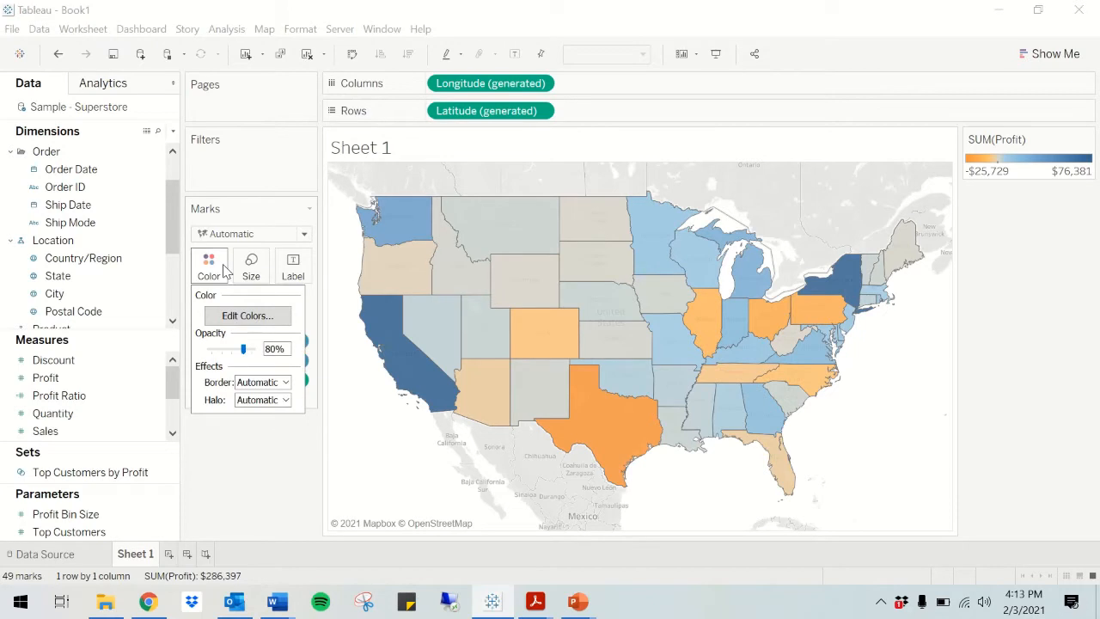
click(248, 316)
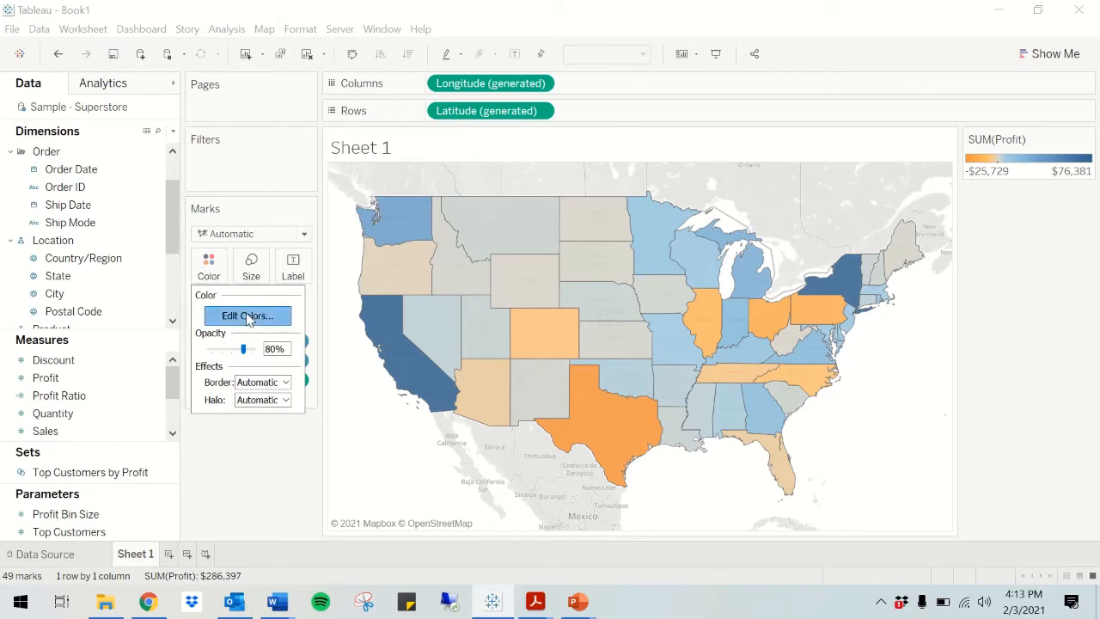
click(502, 242)
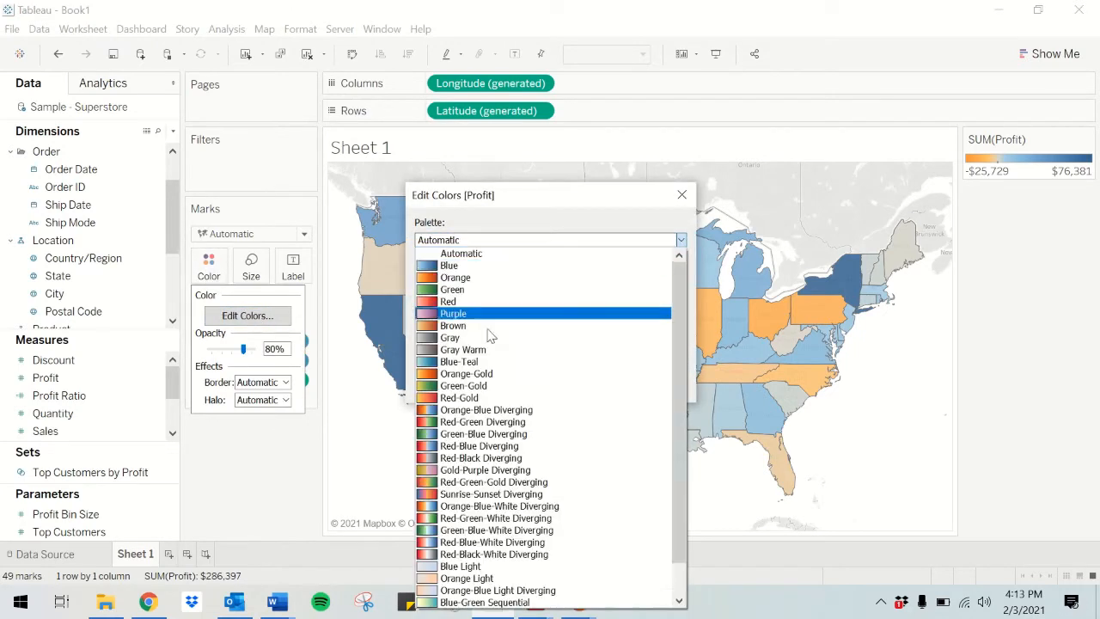
click(488, 421)
click(651, 384)
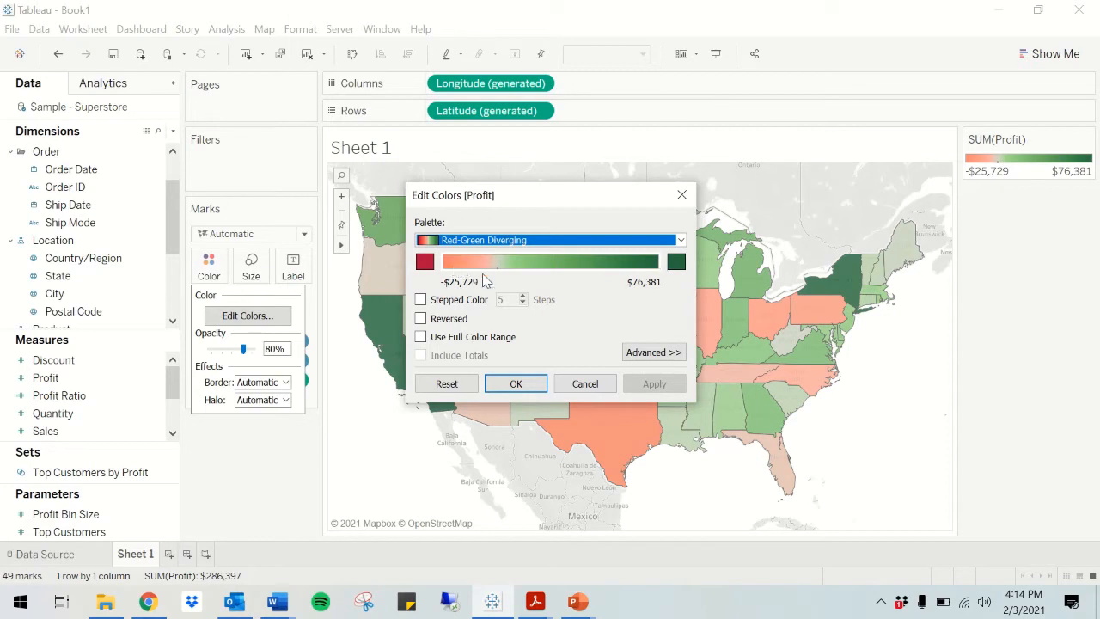
click(520, 383)
Step: Label each state on the map with its State name and Profit
mouse_move(617, 432)
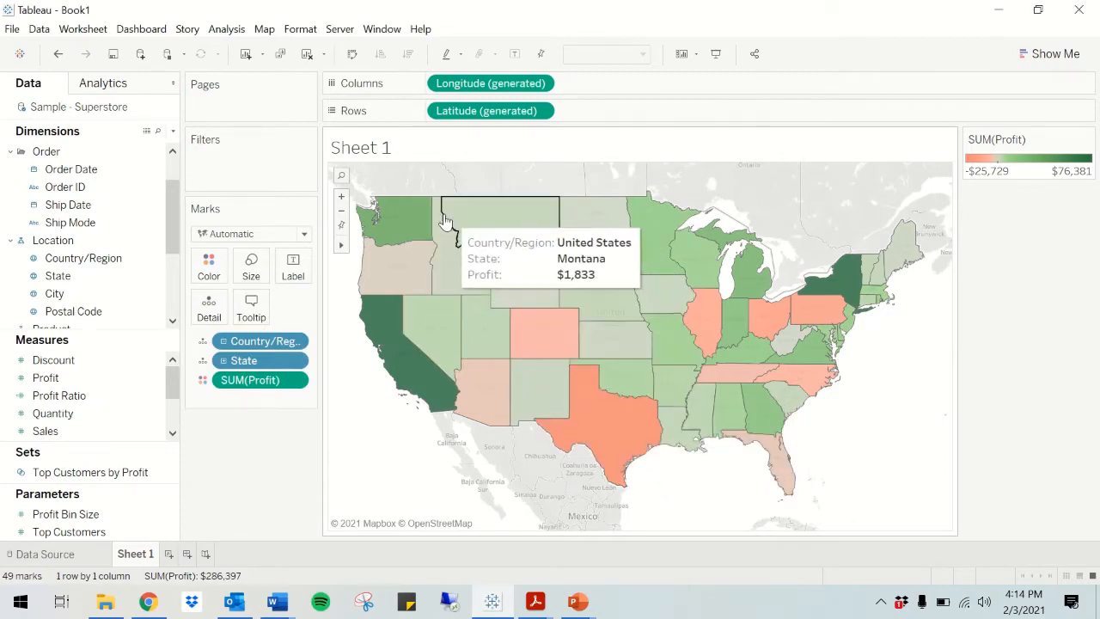
mouse_move(403, 380)
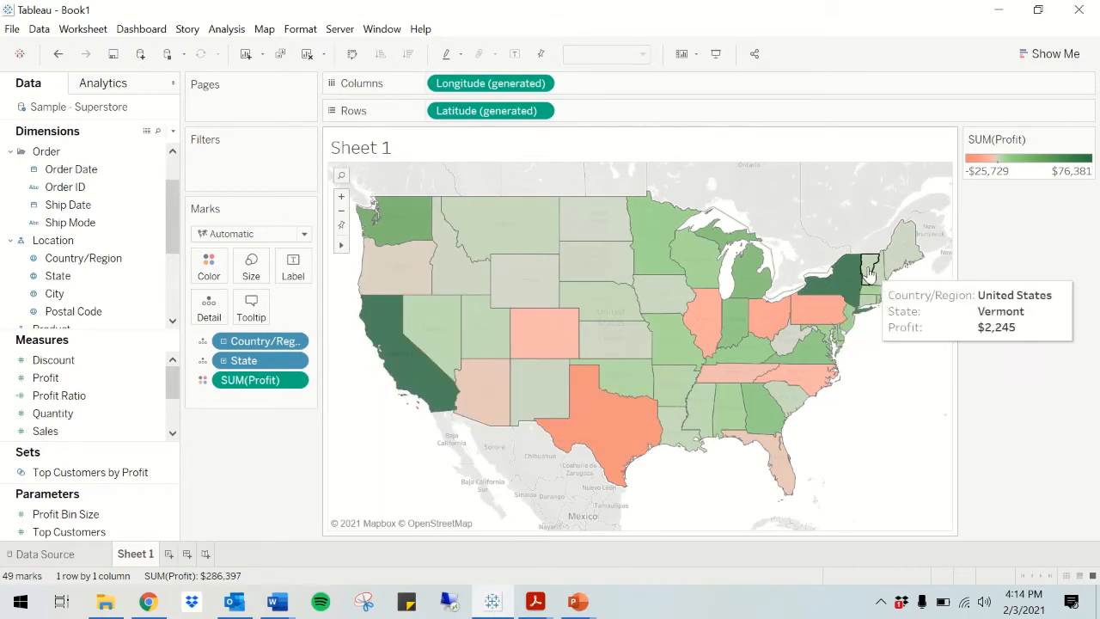
mouse_move(374, 218)
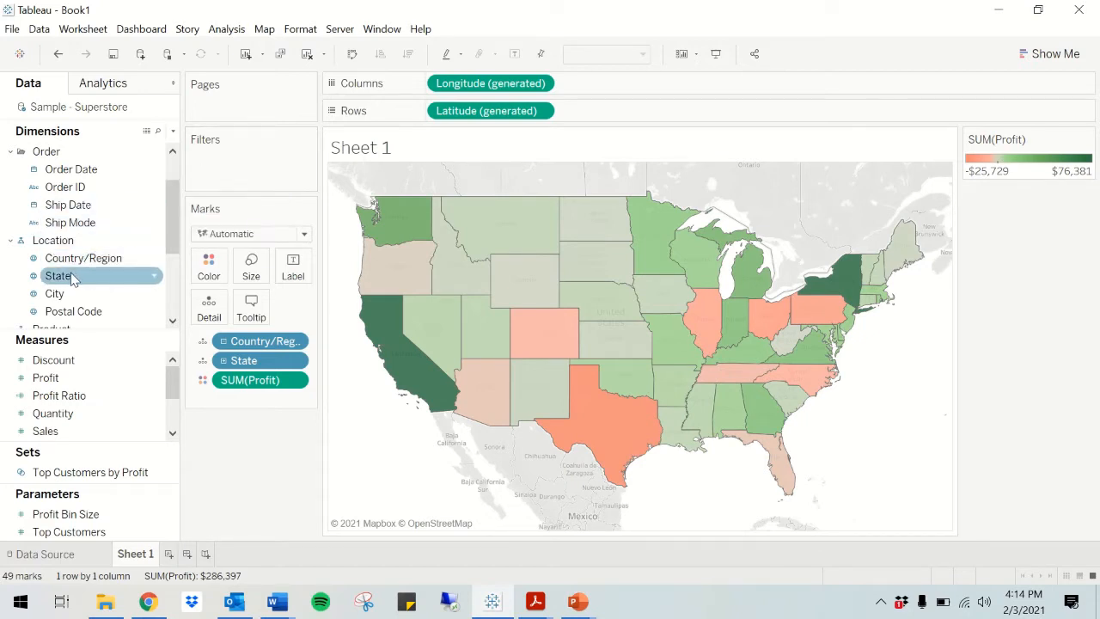
drag(73, 277, 292, 275)
click(72, 381)
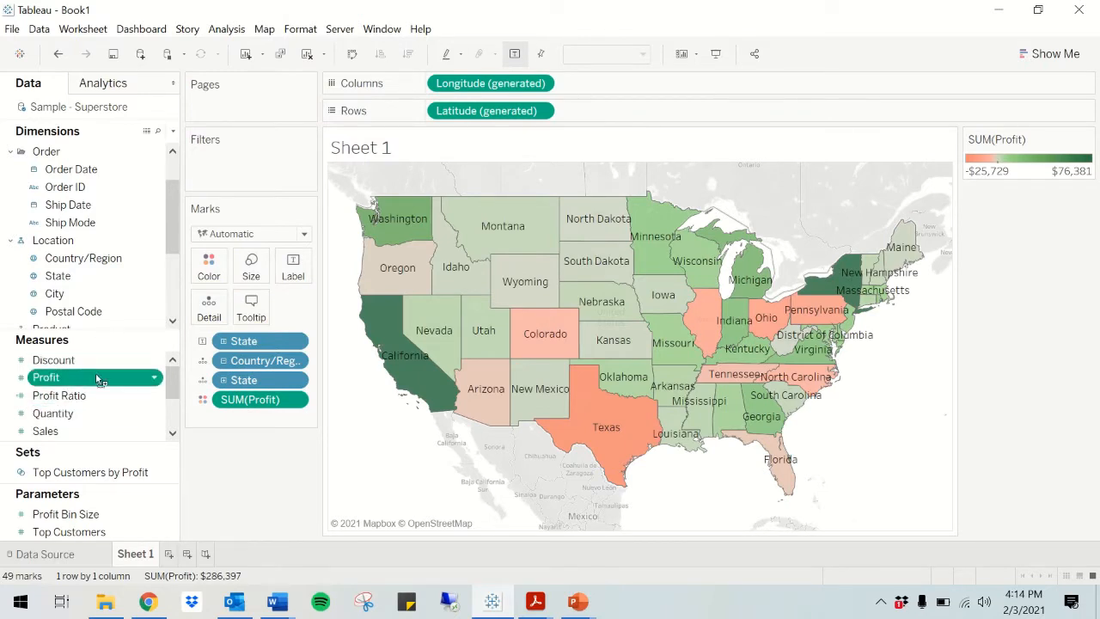
drag(95, 377, 298, 280)
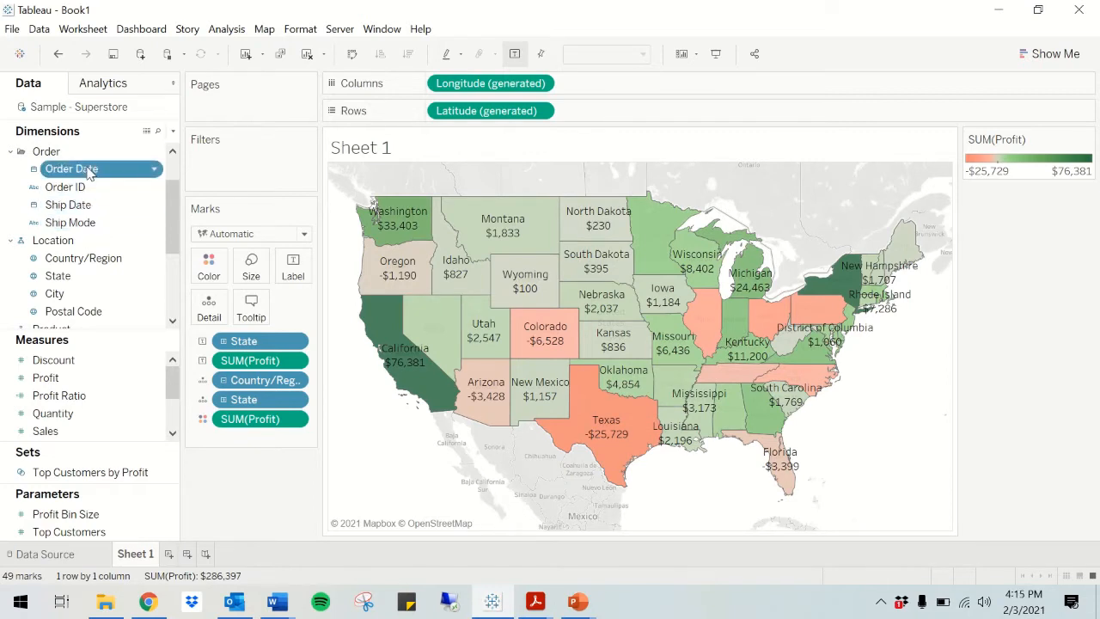
Step: Add an Order Date filter by Years with all years from 2016 to 2019 included
drag(88, 169, 228, 159)
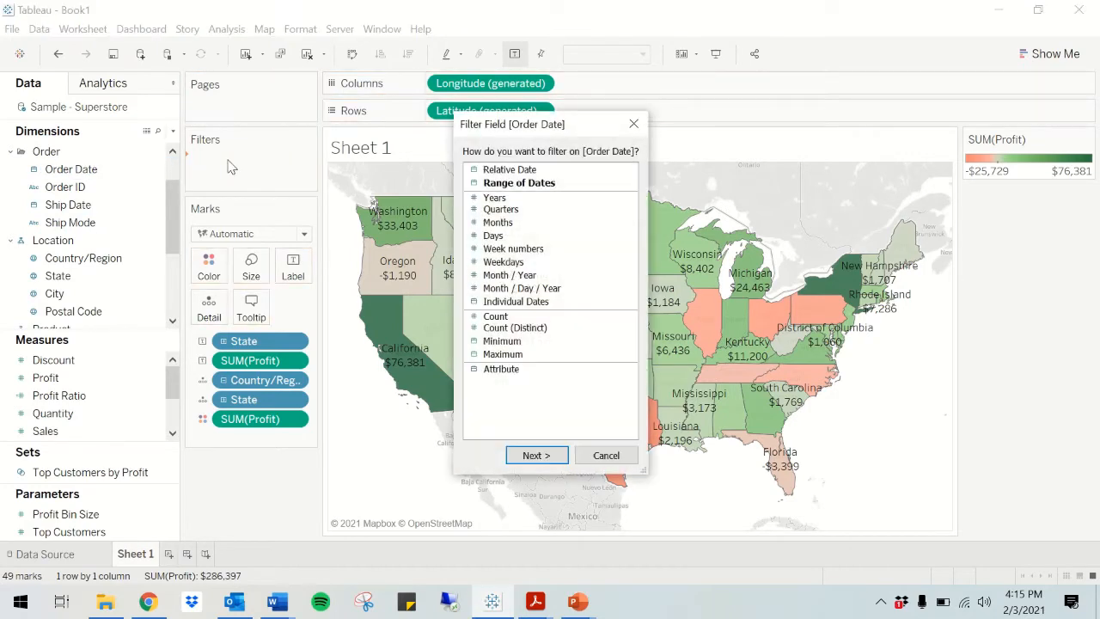
click(496, 198)
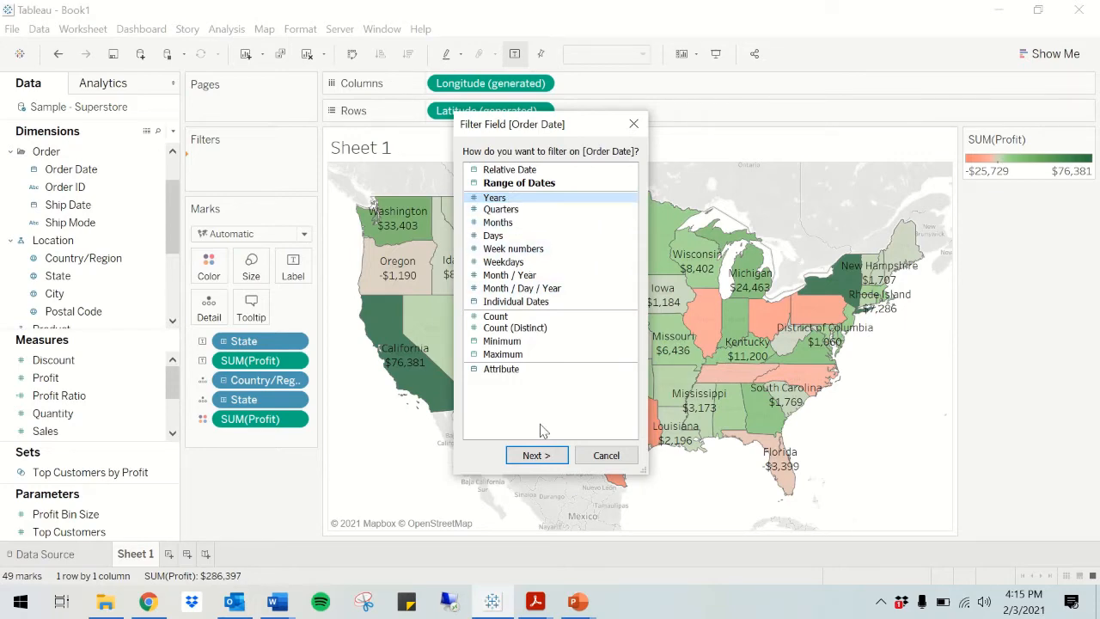
click(543, 453)
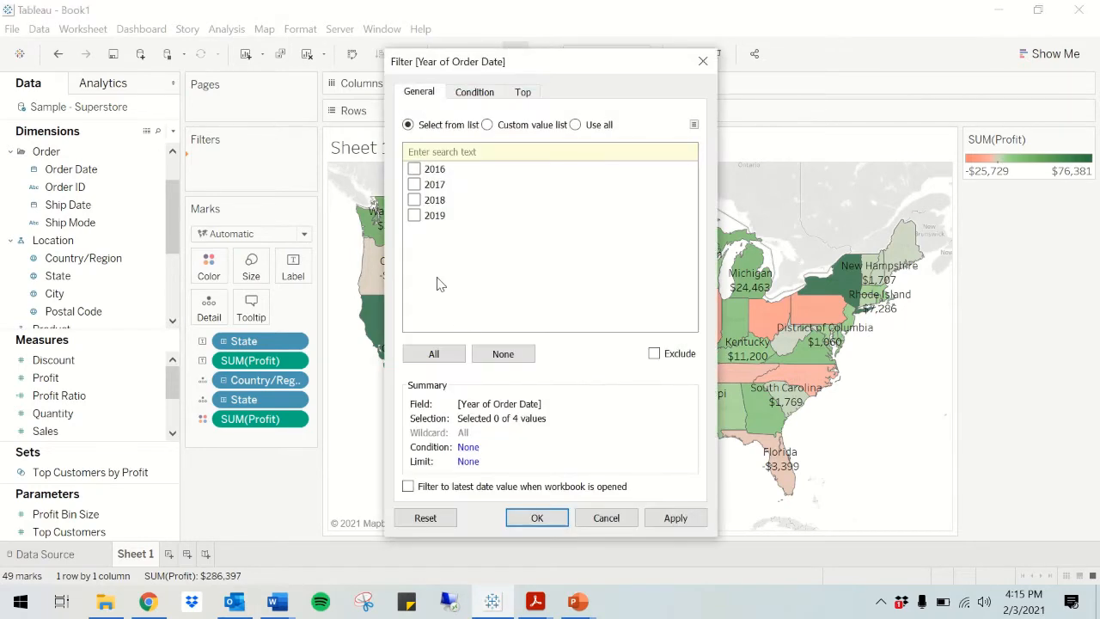
click(454, 354)
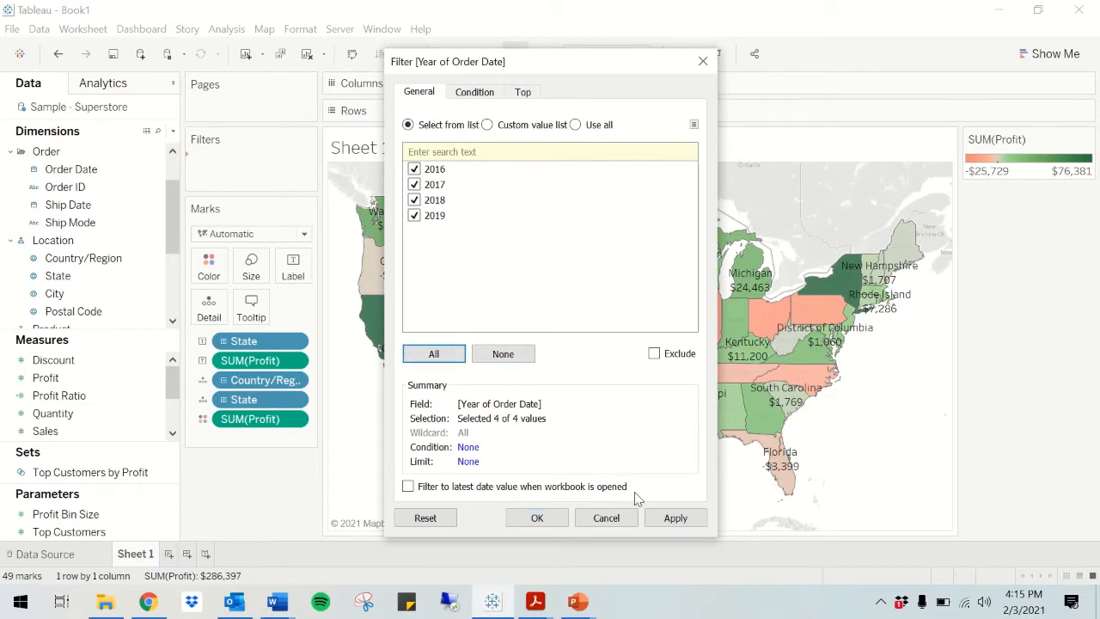
click(672, 518)
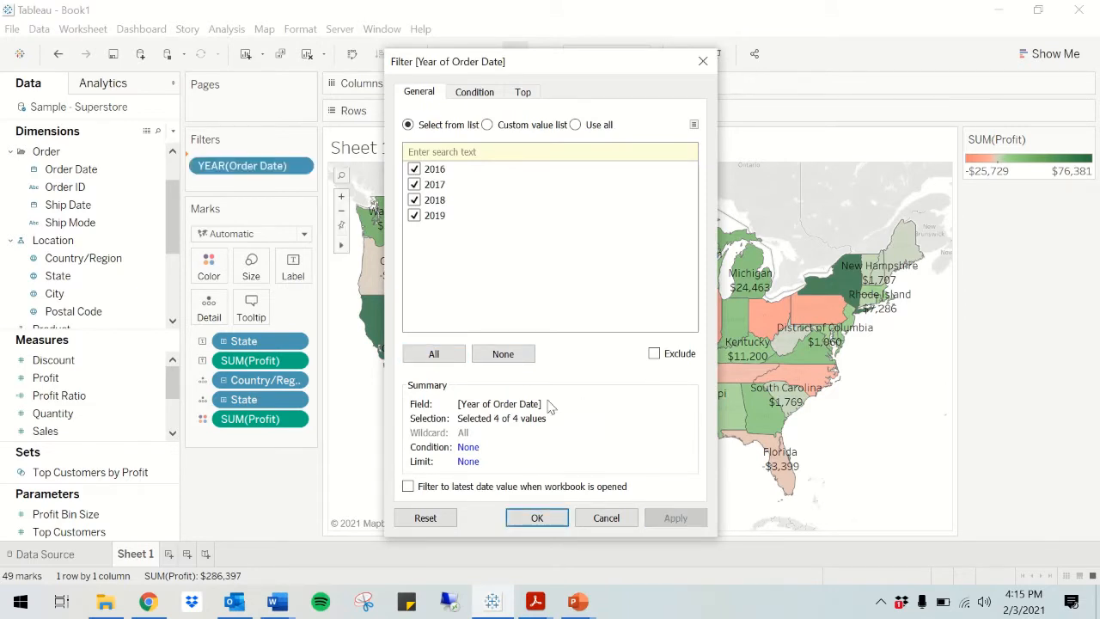
click(543, 519)
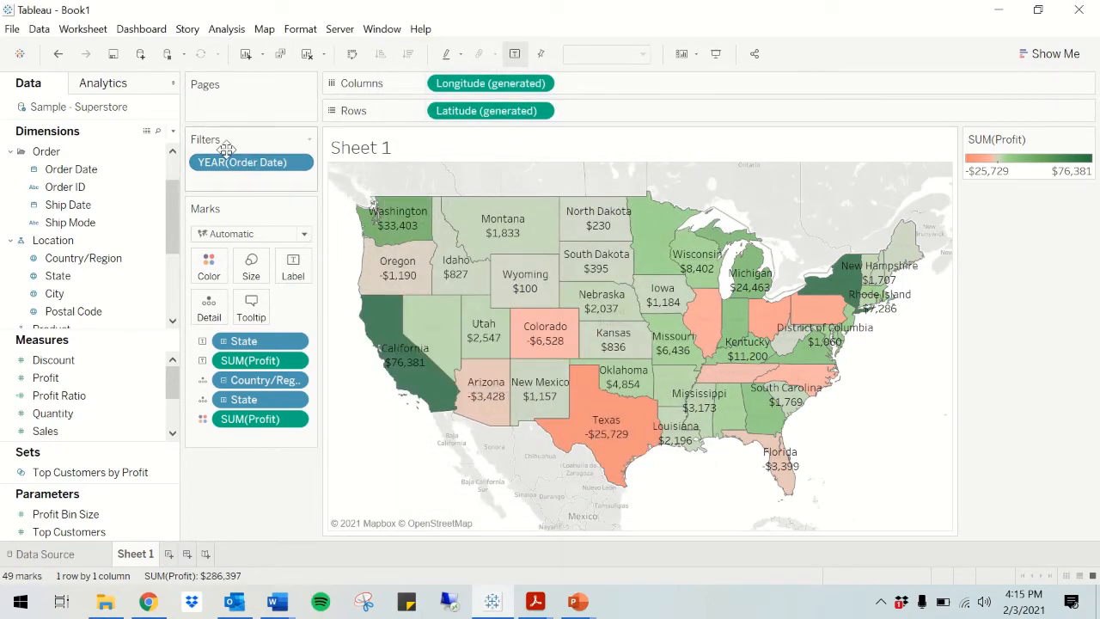
Step: Add a Region filter that includes Central, East, South and West
click(83, 209)
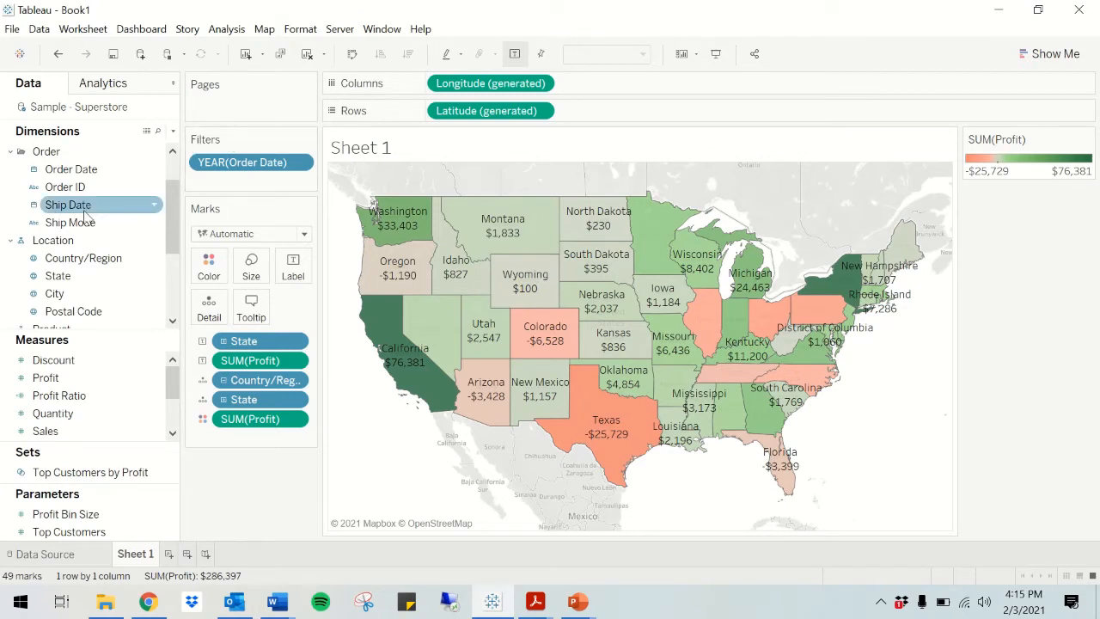
scroll(86, 221, down, 3)
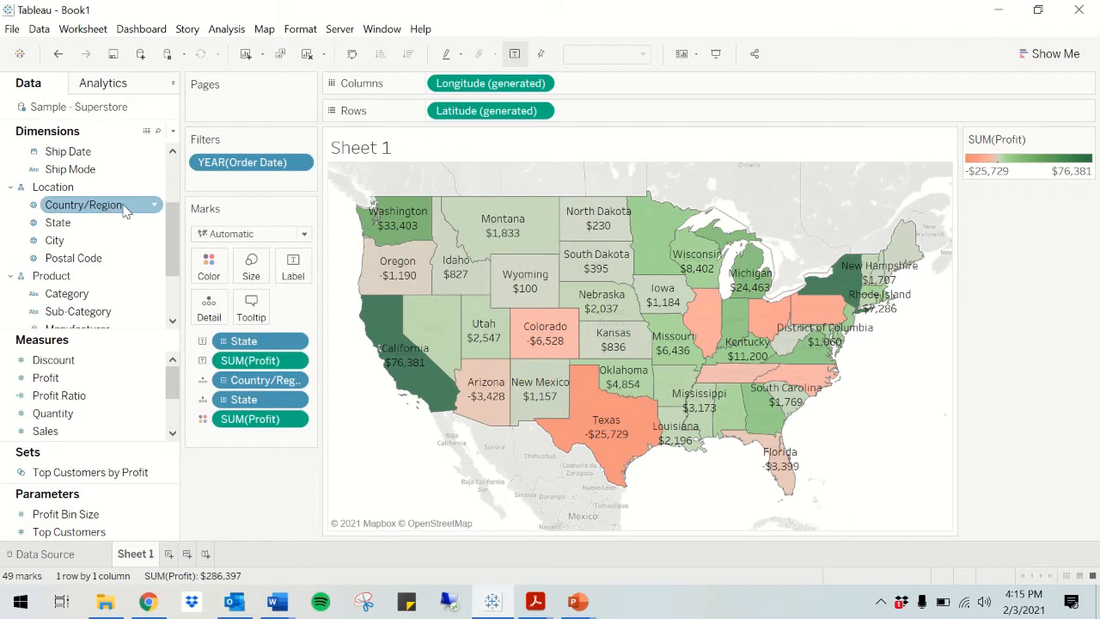
scroll(123, 212, down, 1)
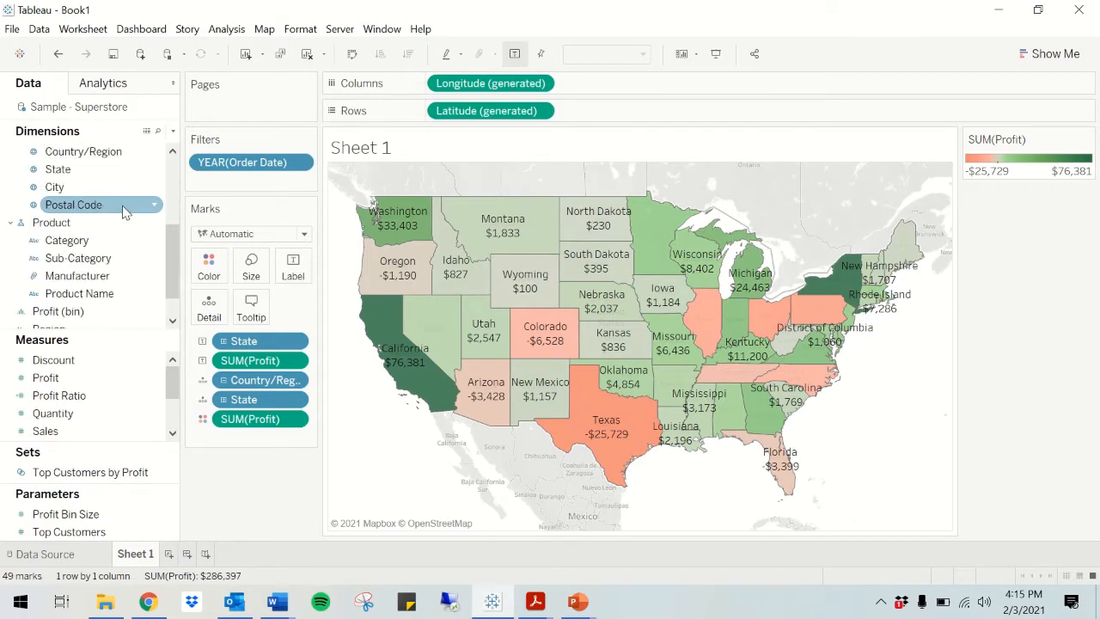
scroll(123, 213, down, 1)
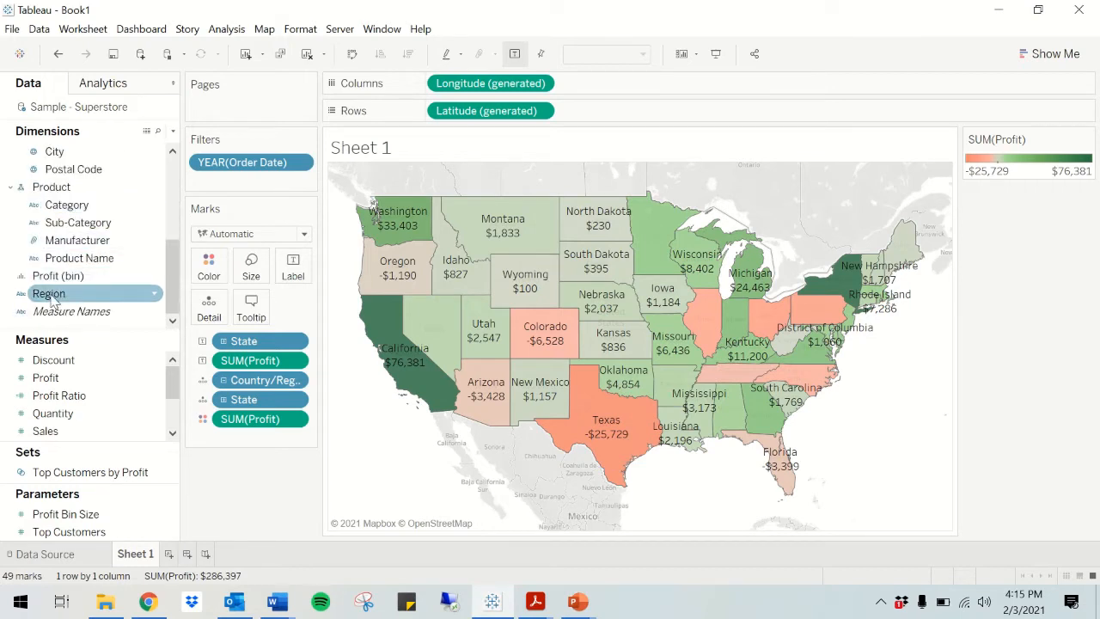
drag(53, 298, 238, 183)
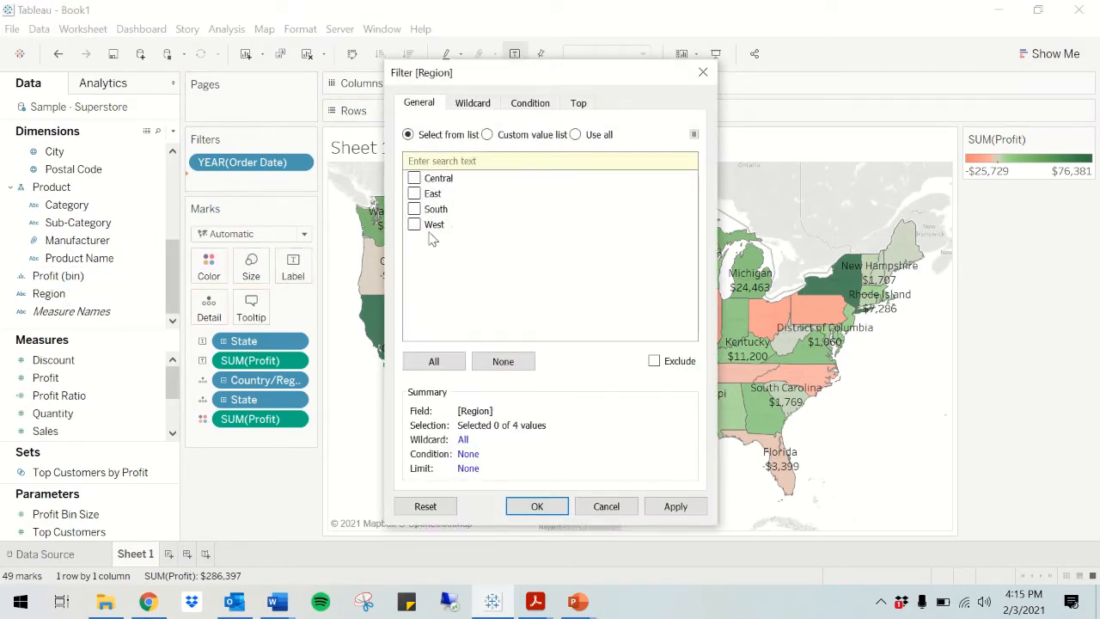
click(434, 362)
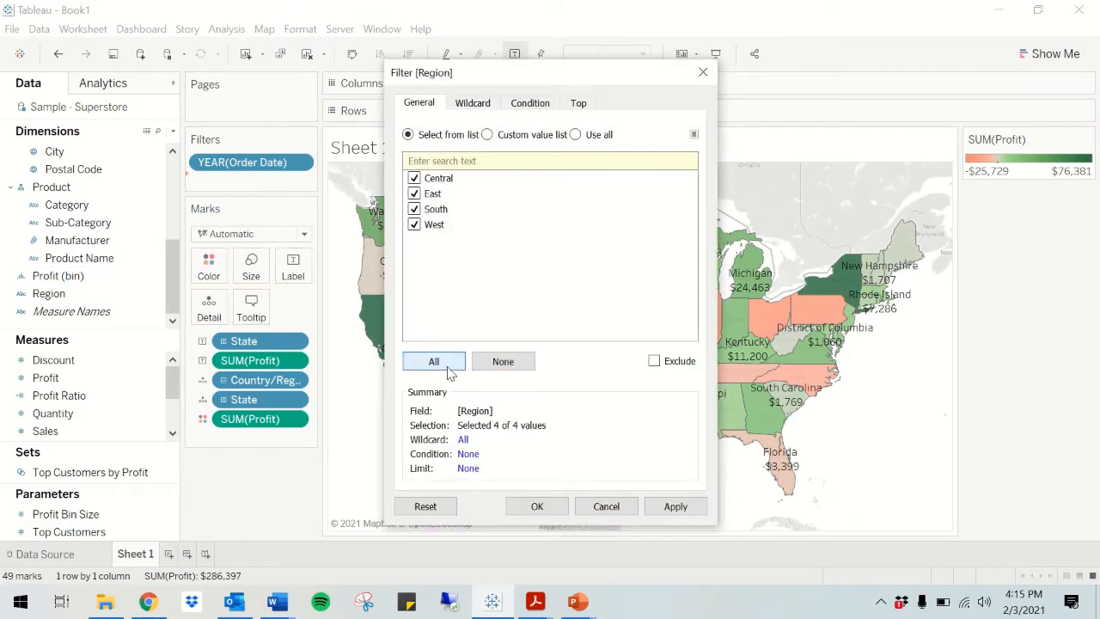
click(676, 507)
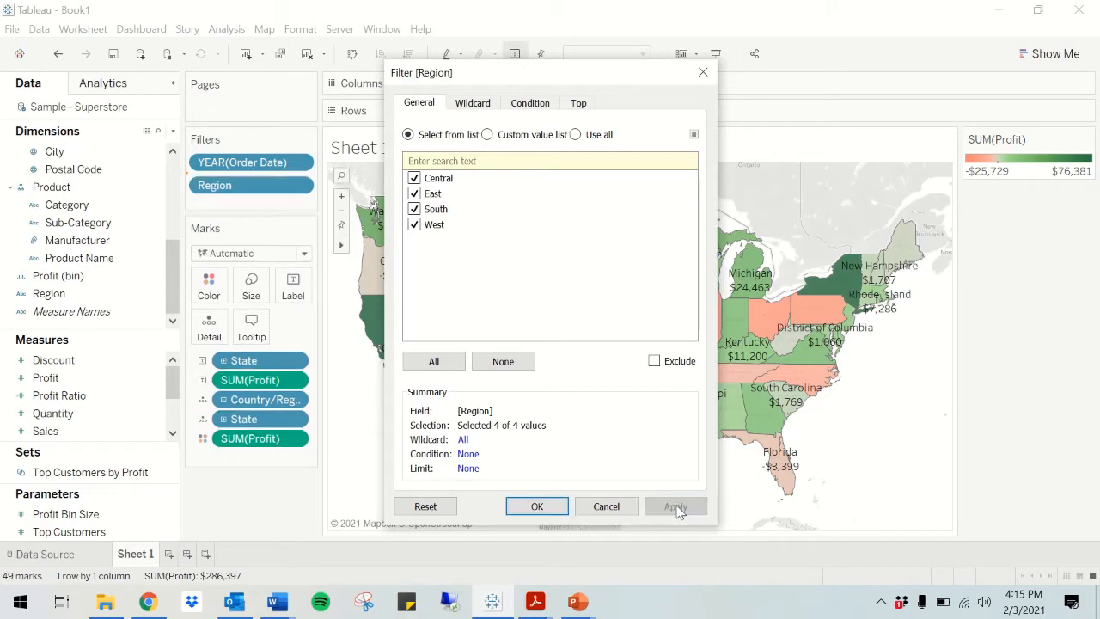
click(540, 508)
Step: Add a City filter to the map that includes all cities
mouse_move(440, 381)
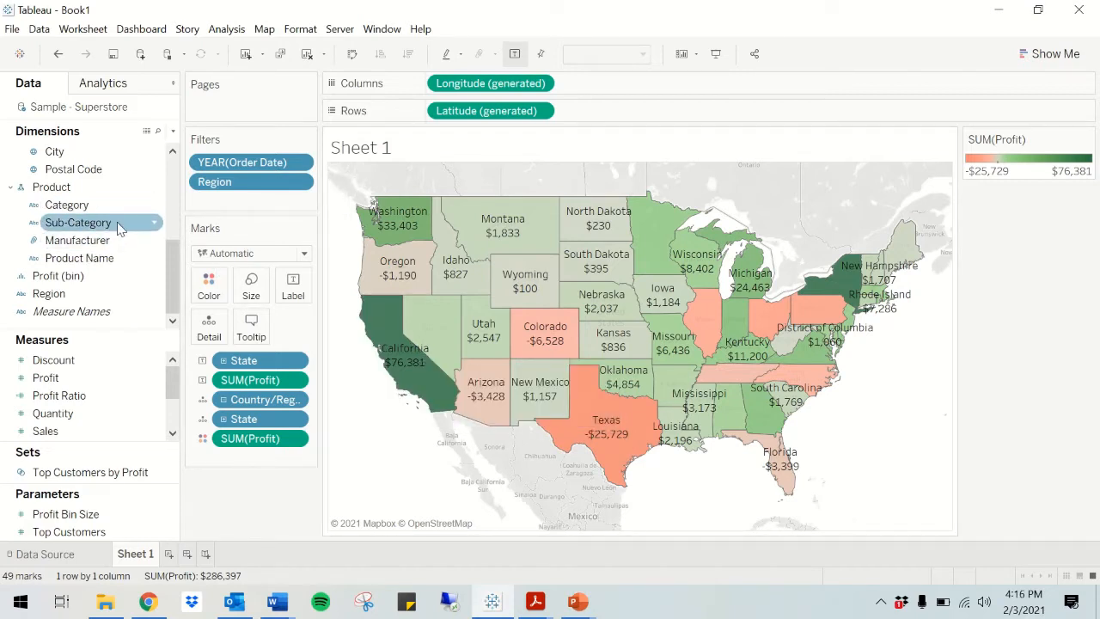
scroll(118, 228, up, 2)
drag(79, 206, 225, 207)
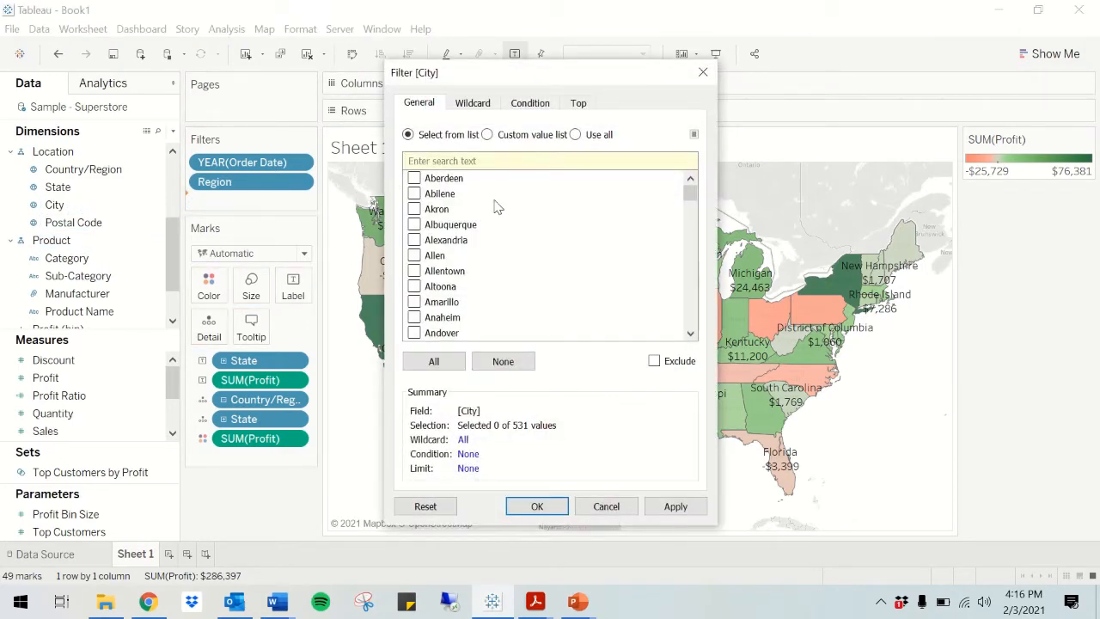
click(450, 361)
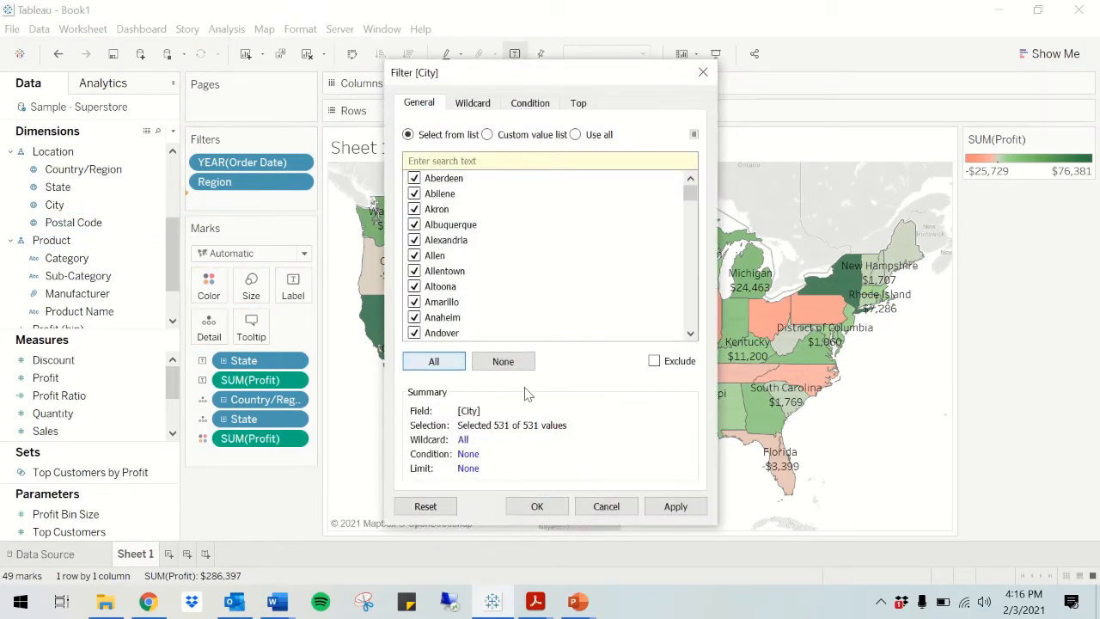
click(675, 507)
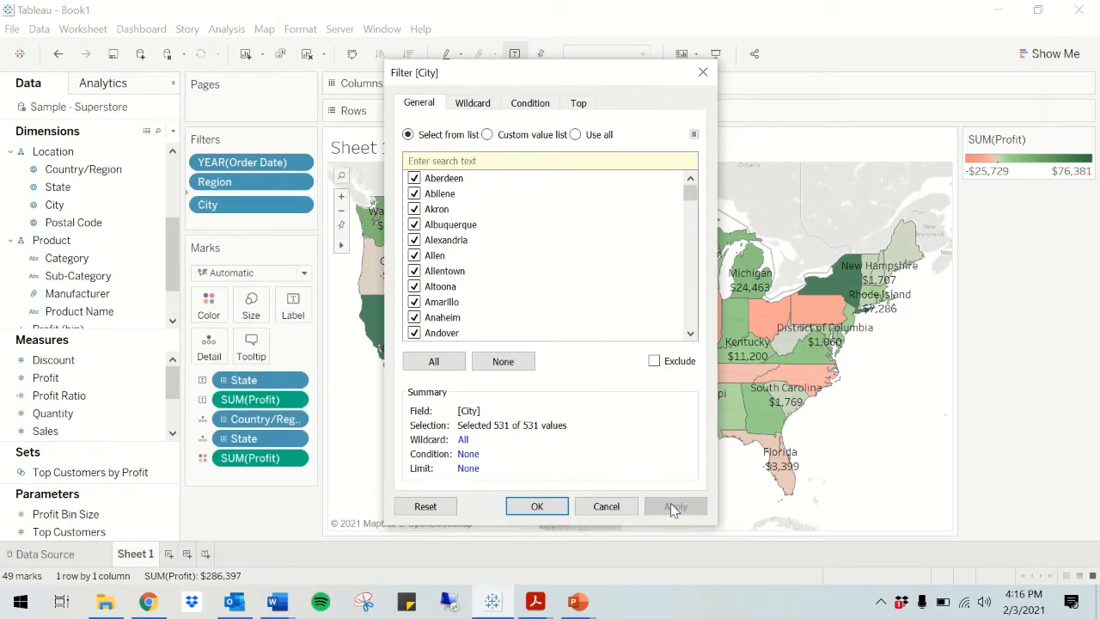
click(542, 507)
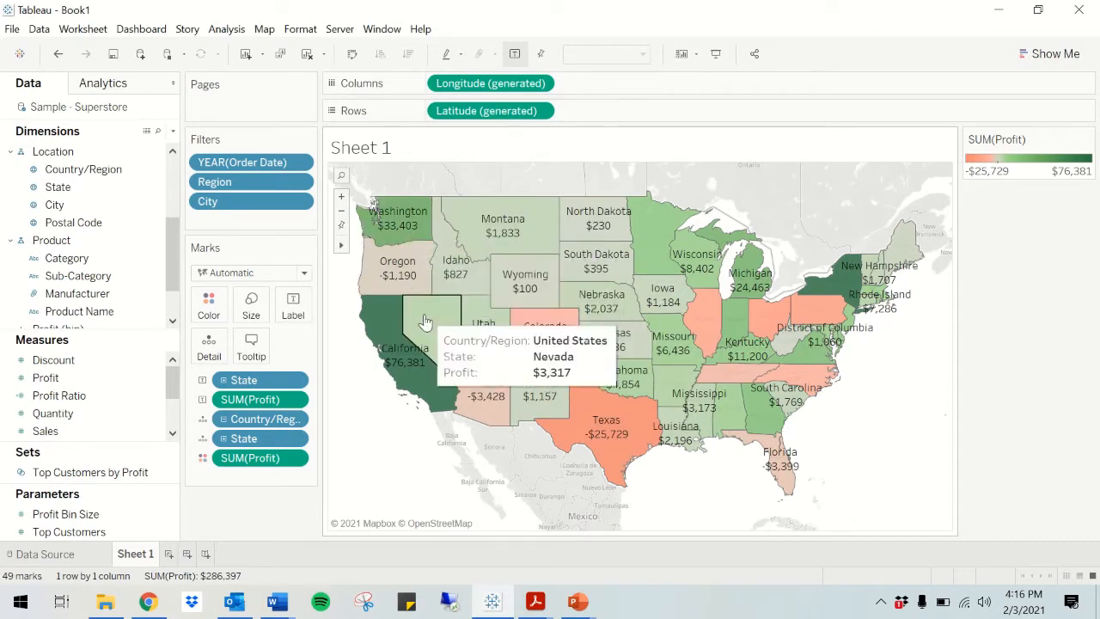
Step: Rename the map worksheet Sheet 1 as "Profitability by State"
double_click(136, 554)
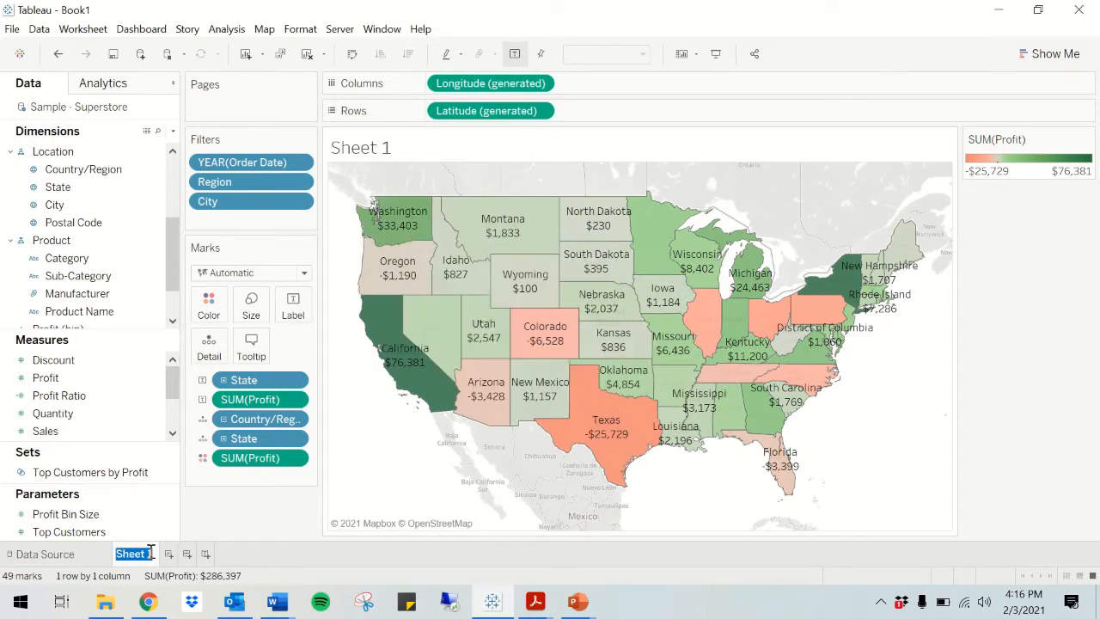
text(Pro)
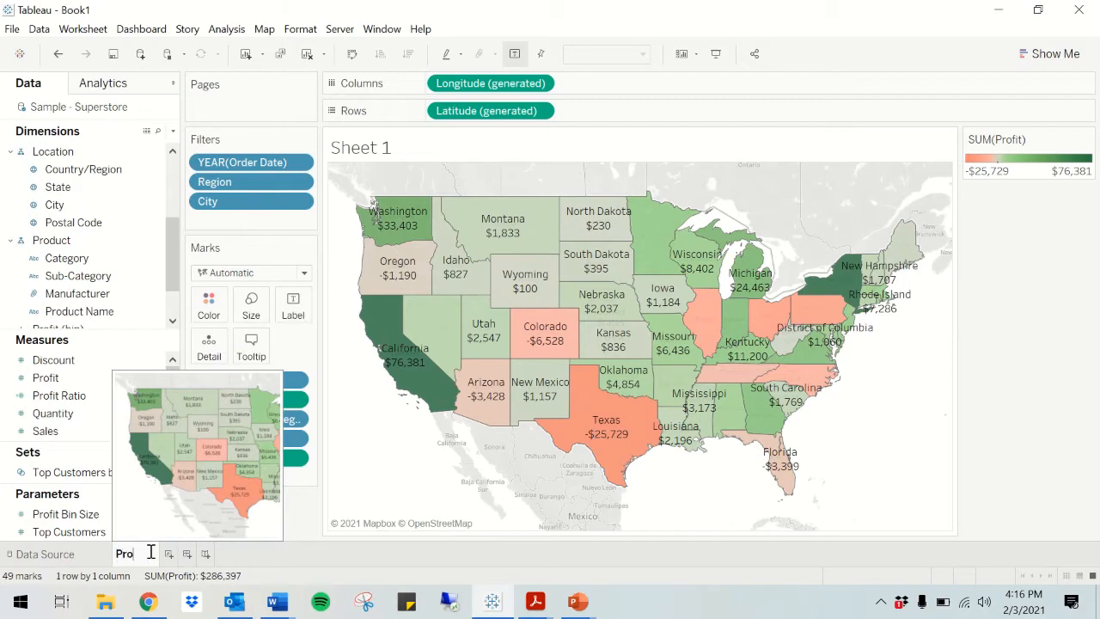
text(fitabilit)
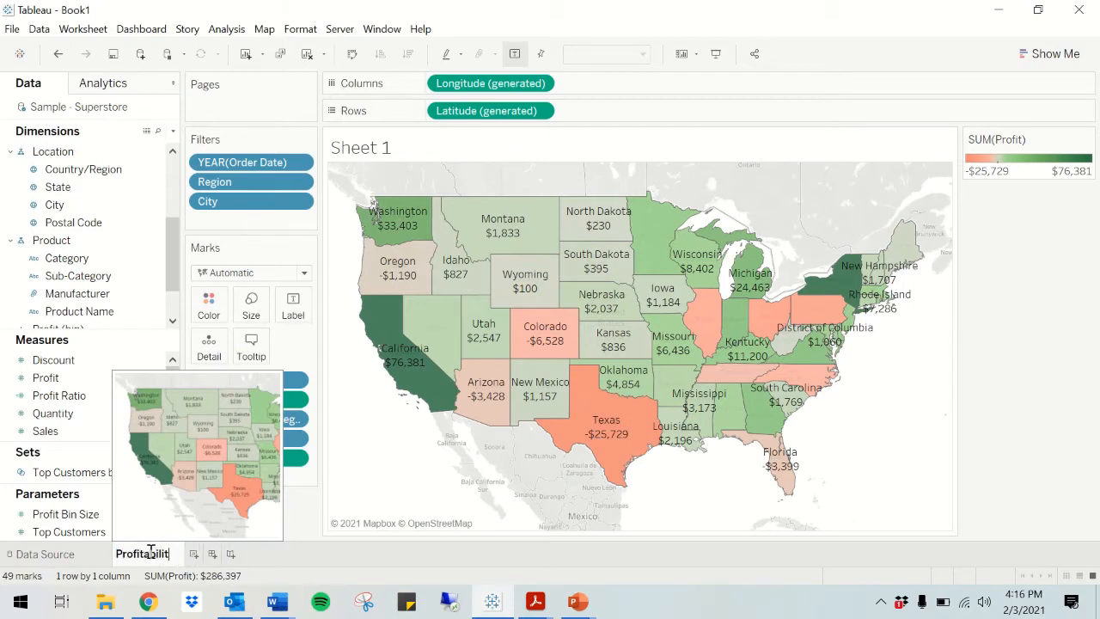
text(y by State)
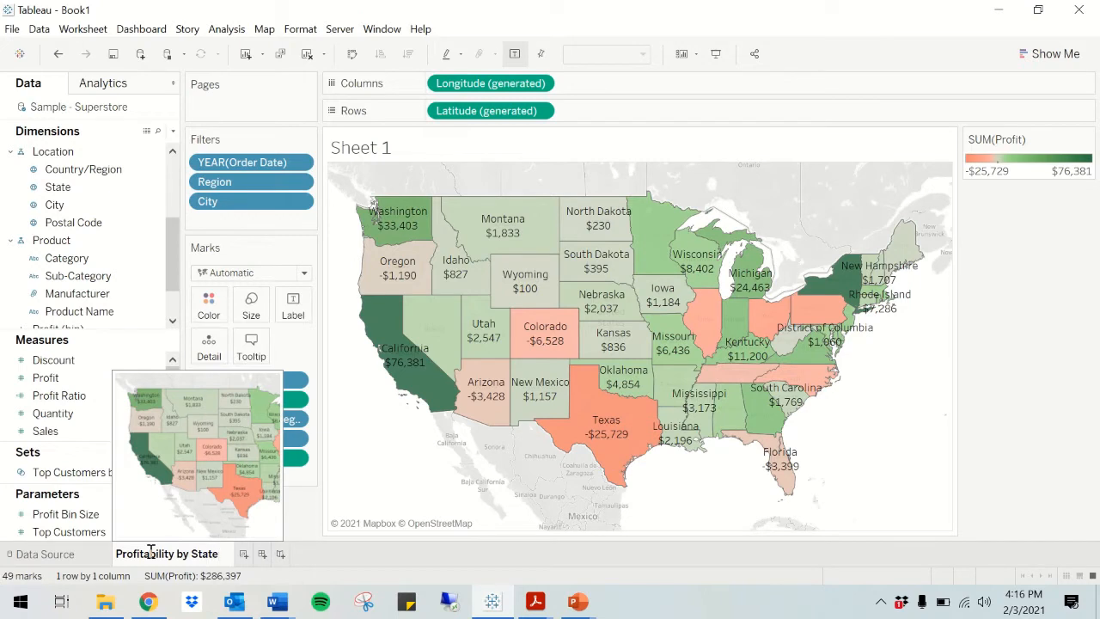
key(Return)
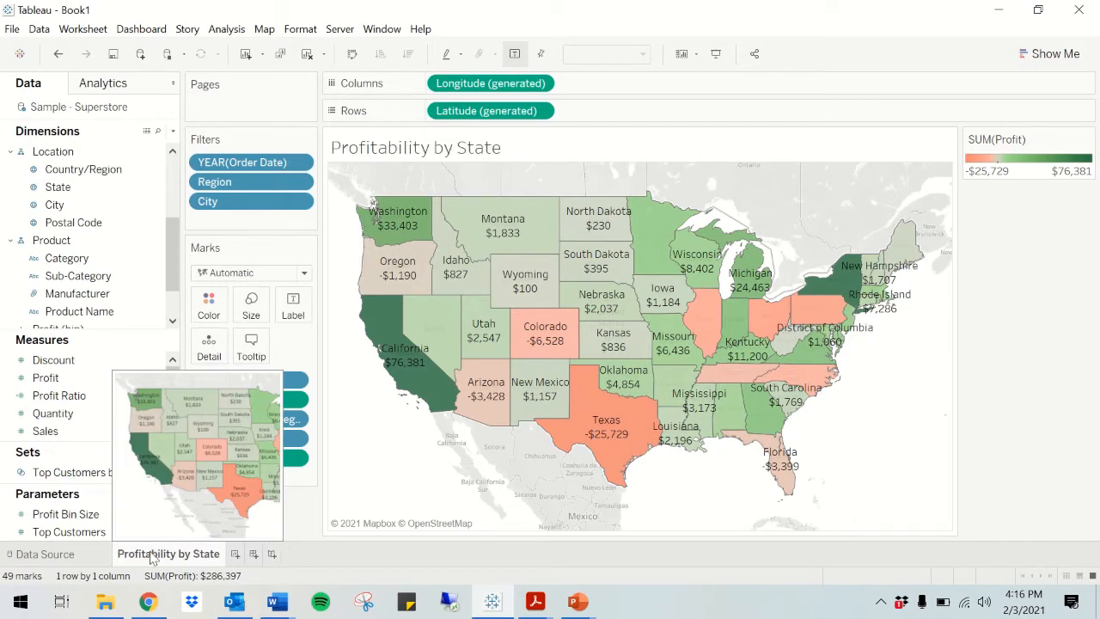
mouse_move(526, 317)
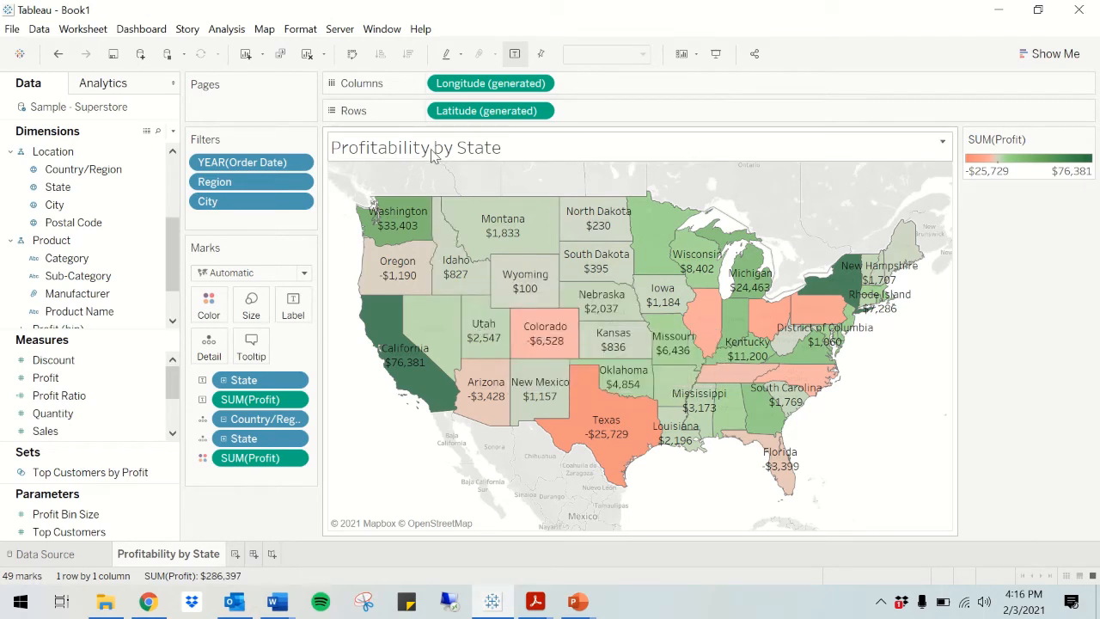
Step: Create a new worksheet with a scatter plot of Sales as columns against Profit as rows
click(234, 554)
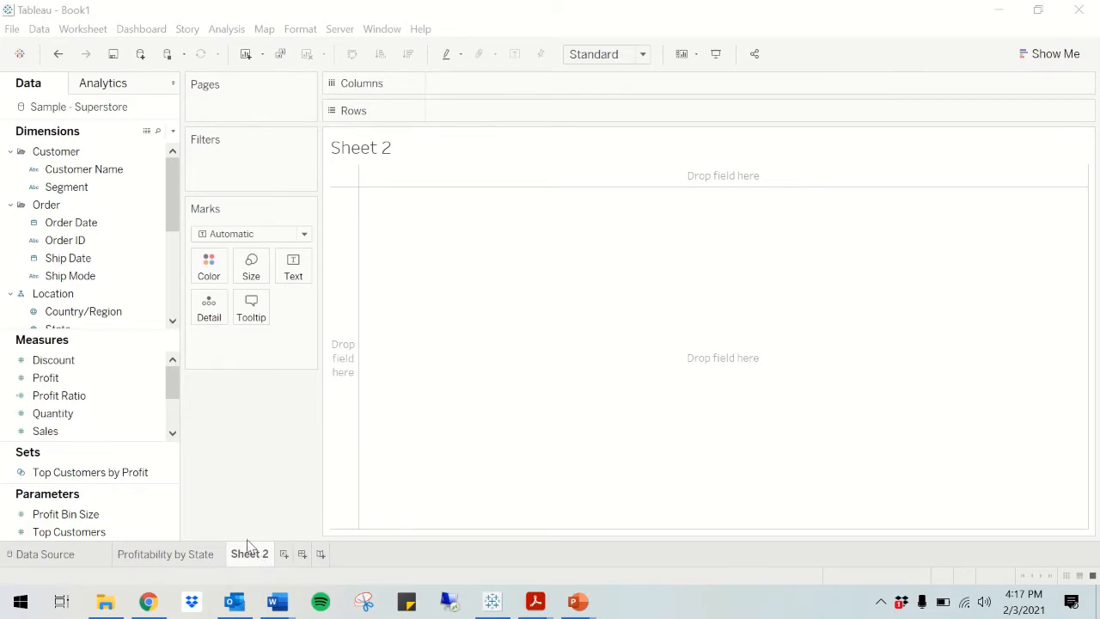
click(101, 244)
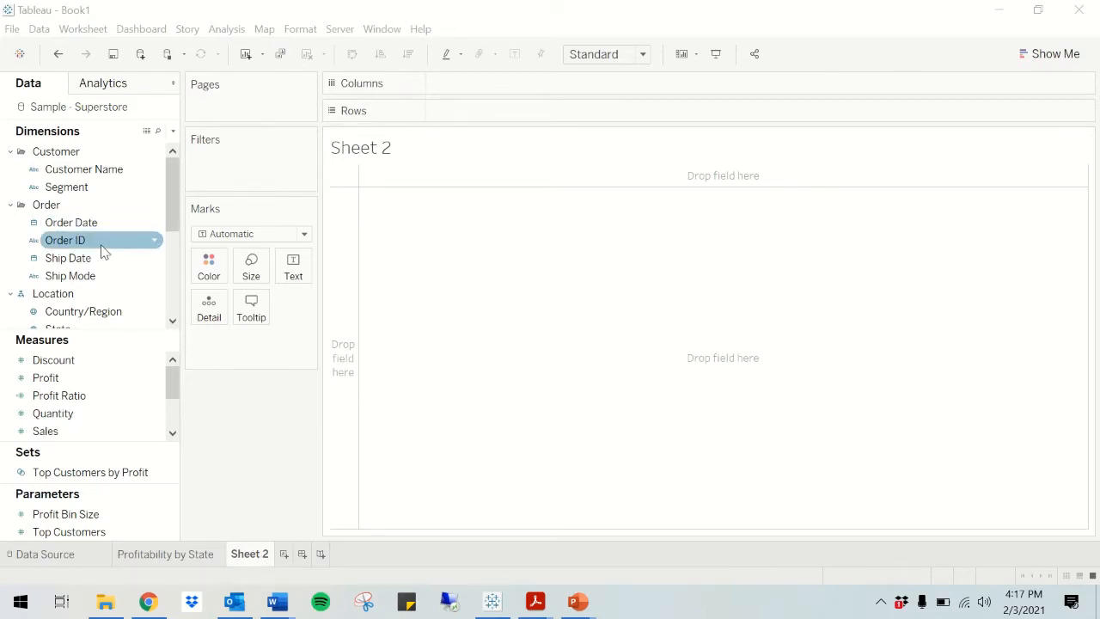
mouse_move(52, 429)
mouse_down()
mouse_move(109, 425)
mouse_move(469, 89)
mouse_up()
click(88, 383)
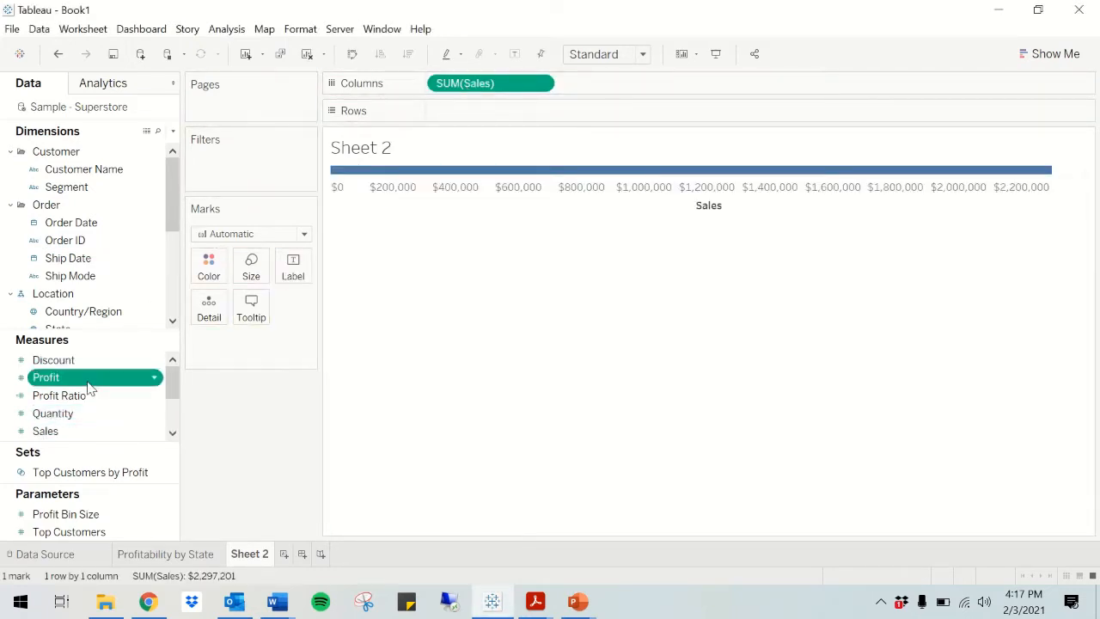
drag(89, 388, 462, 125)
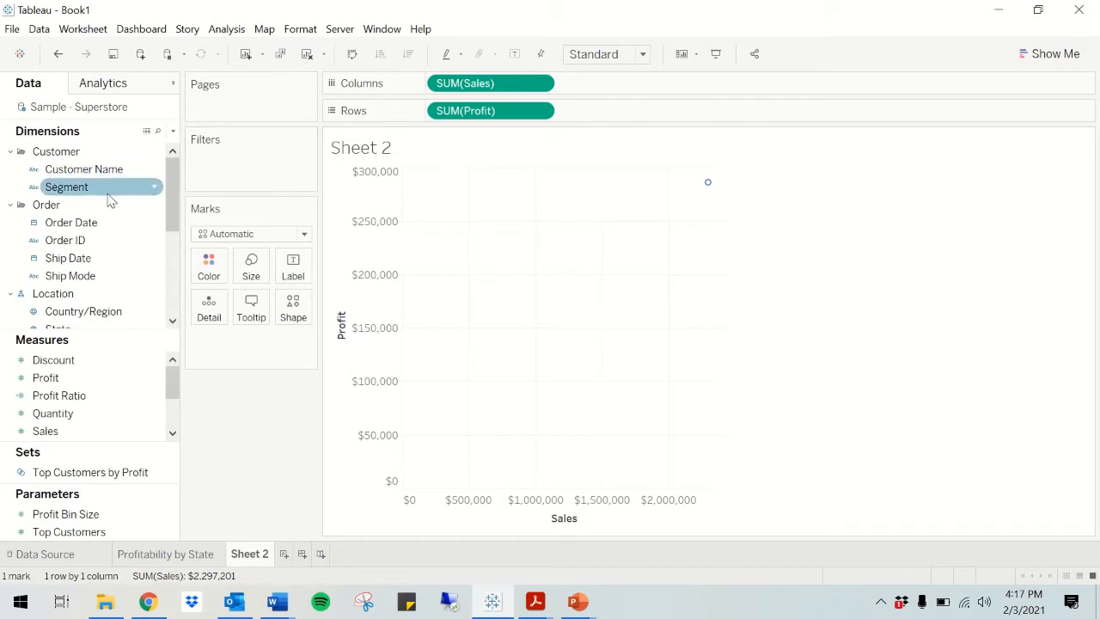
Step: Try coloring the Sales and Profit scatter plot by Region
scroll(106, 208, down, 1)
scroll(107, 208, down, 1)
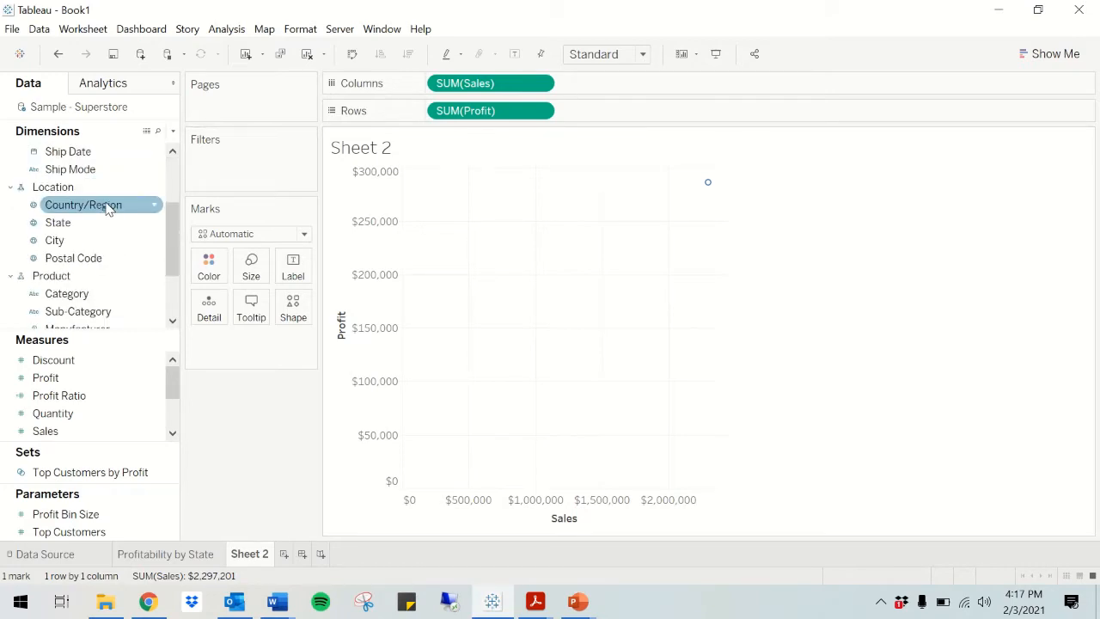
scroll(107, 208, down, 2)
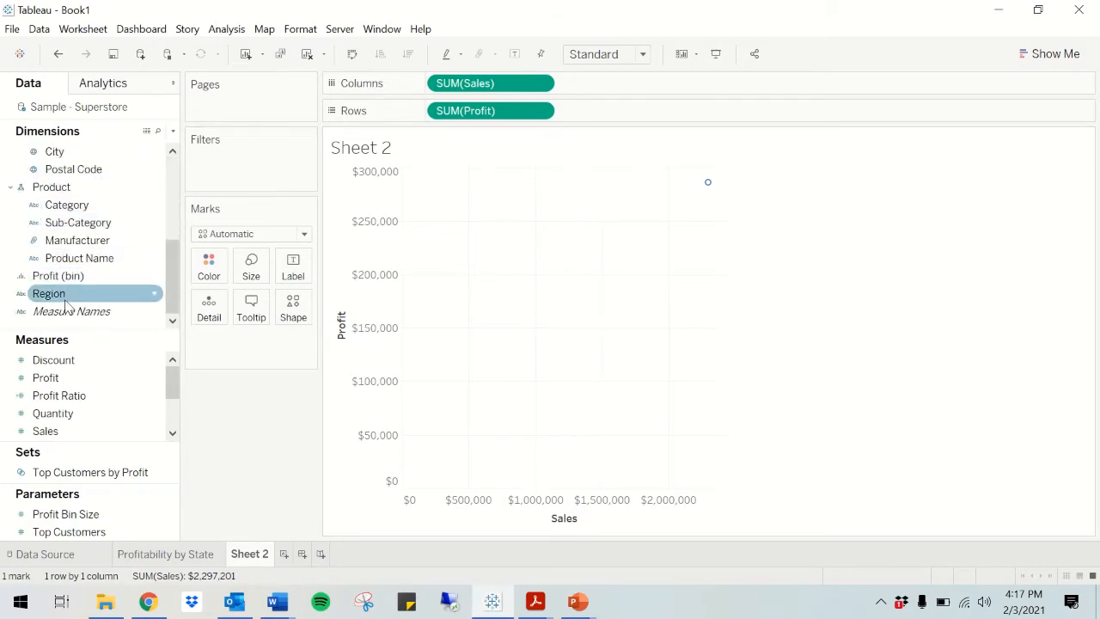
drag(66, 306, 223, 275)
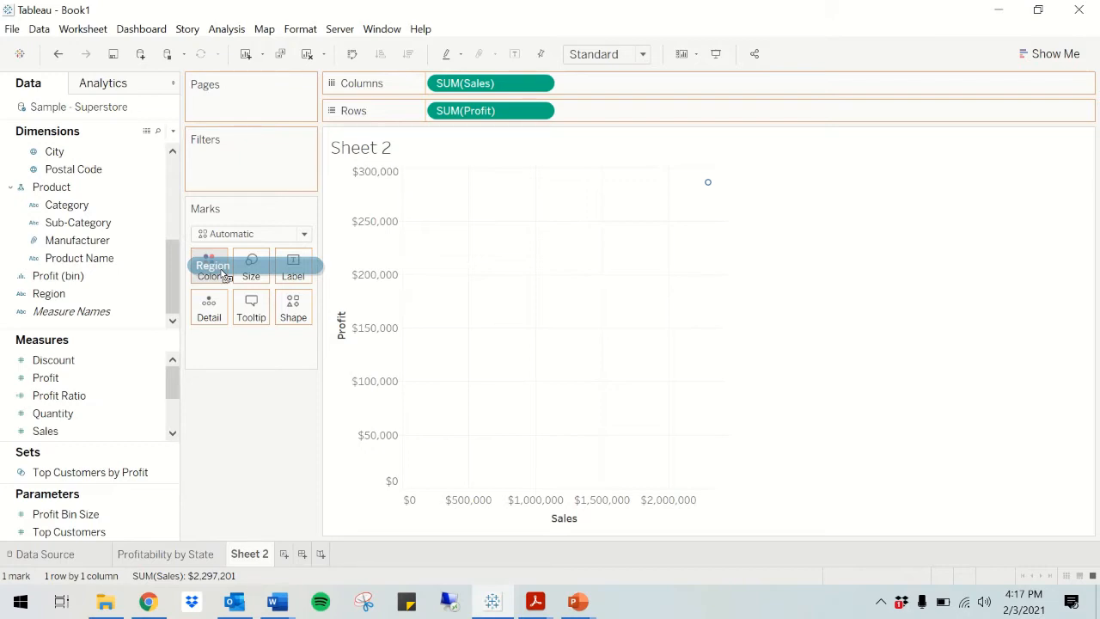
drag(222, 273, 222, 273)
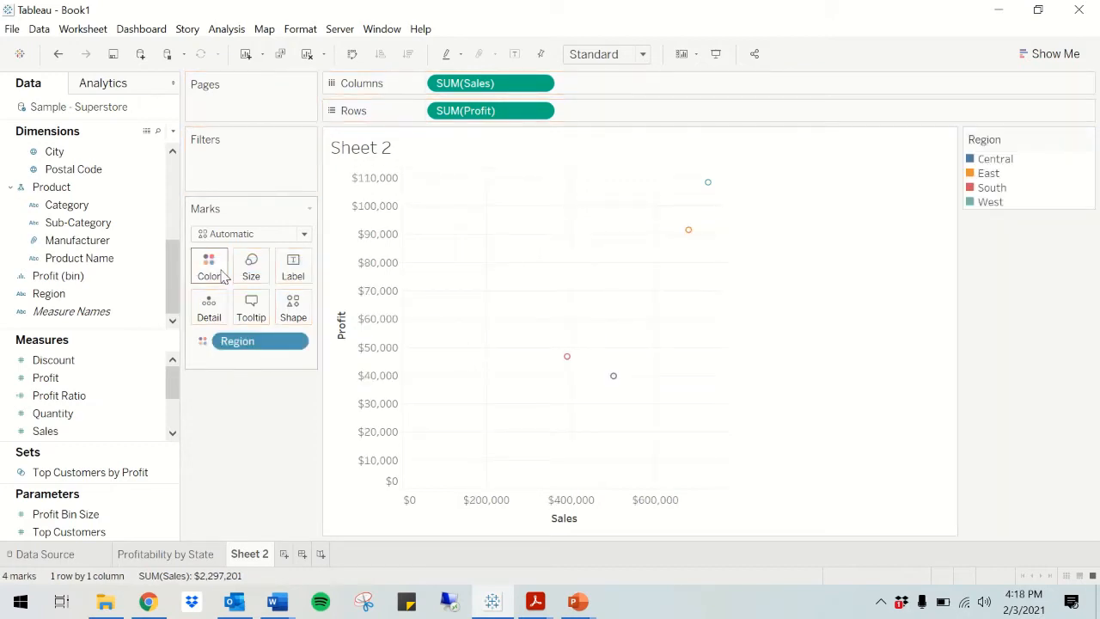
Step: Undo and redo the Region coloring to compare the plot with and without it
click(59, 56)
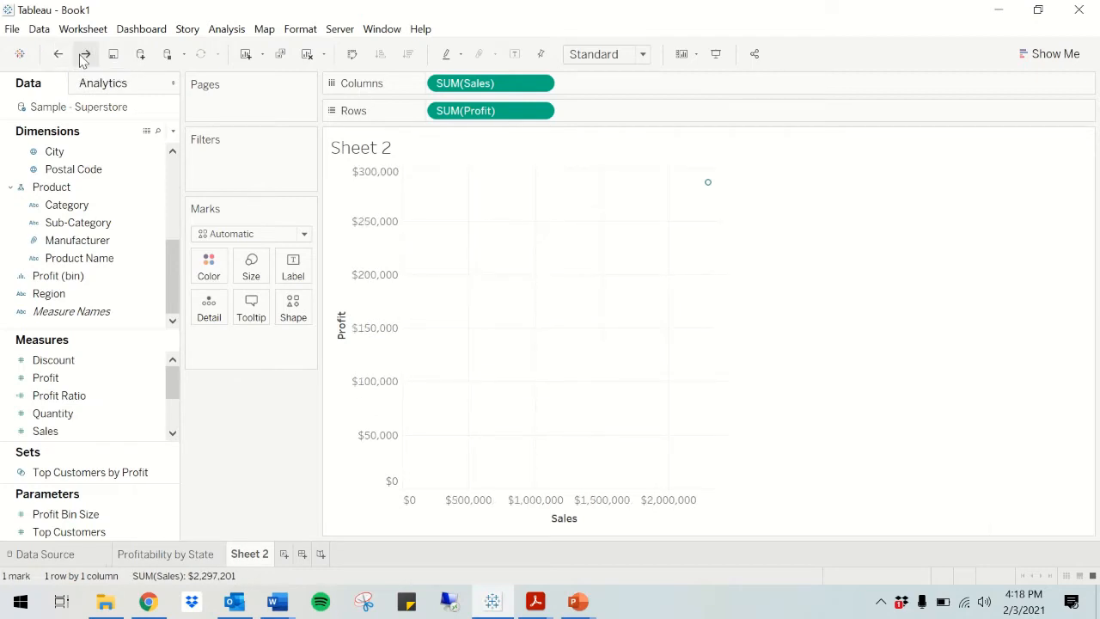
click(82, 55)
key(ctrl+z)
click(85, 55)
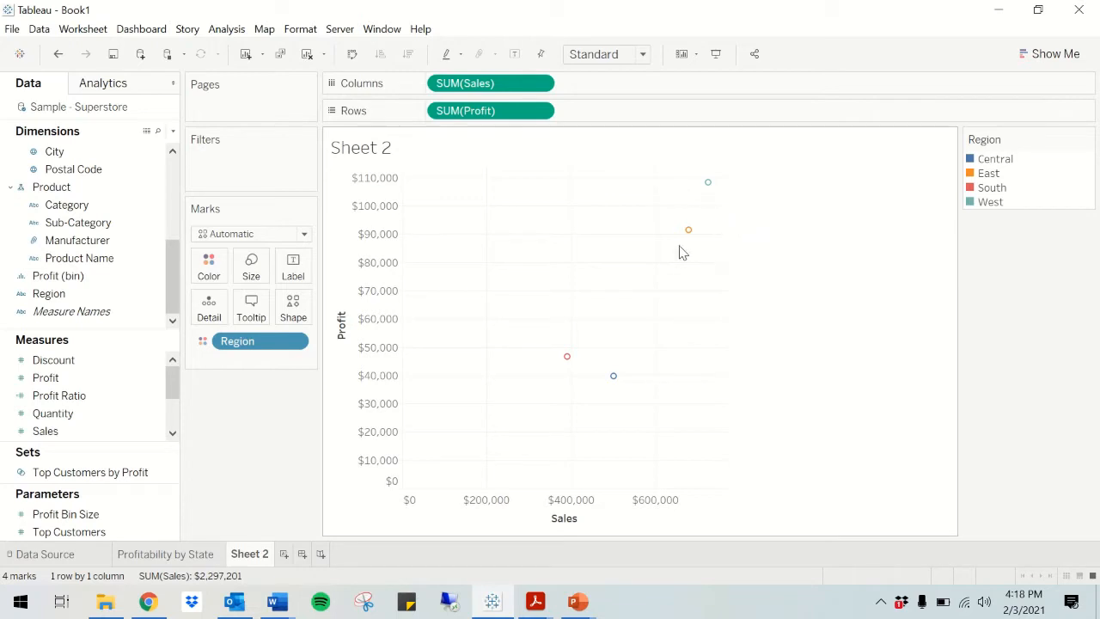
Step: Try the Fit Width view, and undo both the fit change and the Region coloring
click(636, 54)
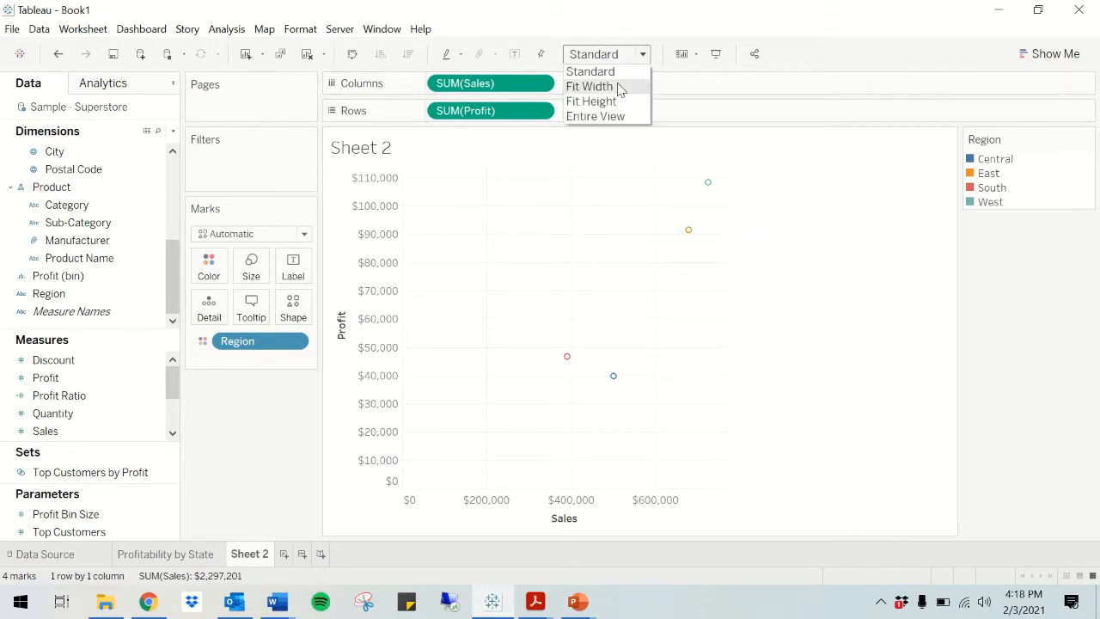
click(616, 89)
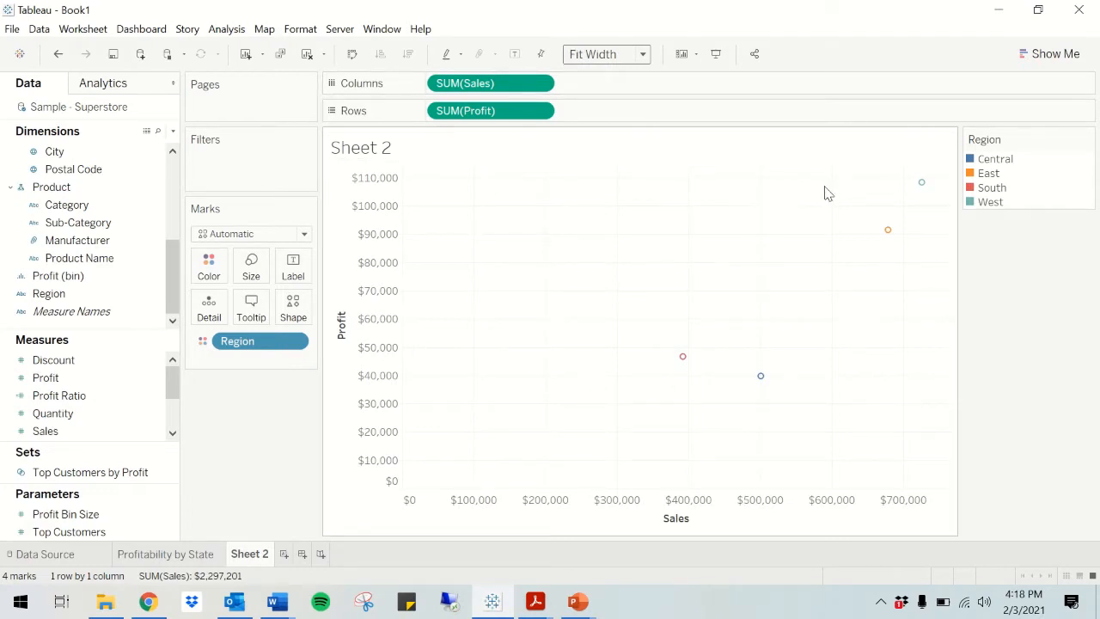
click(119, 194)
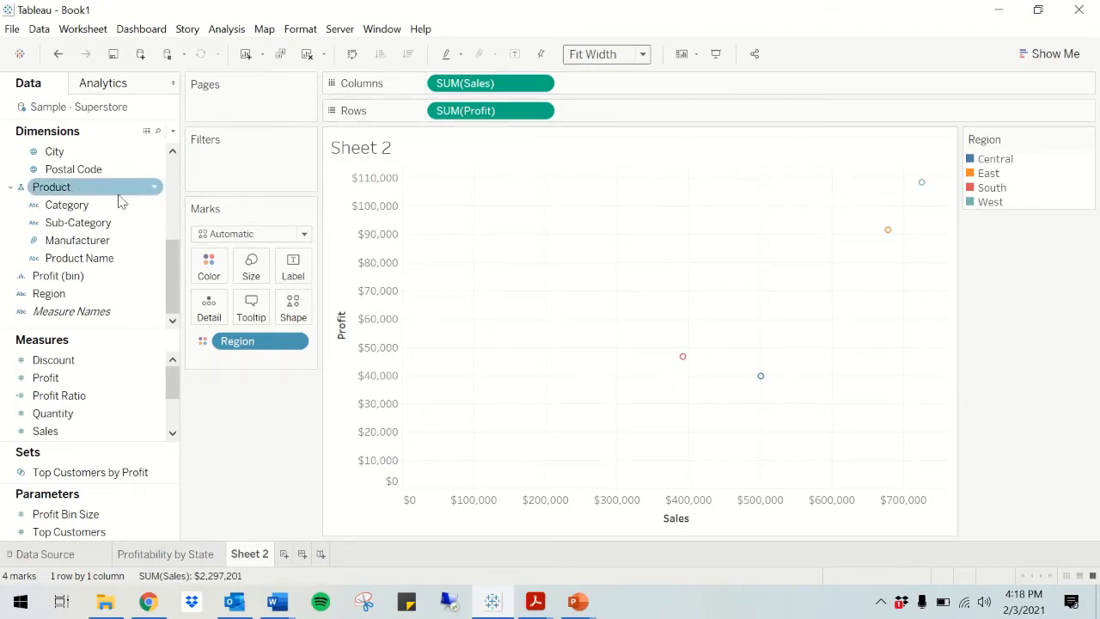
key(ctrl+z)
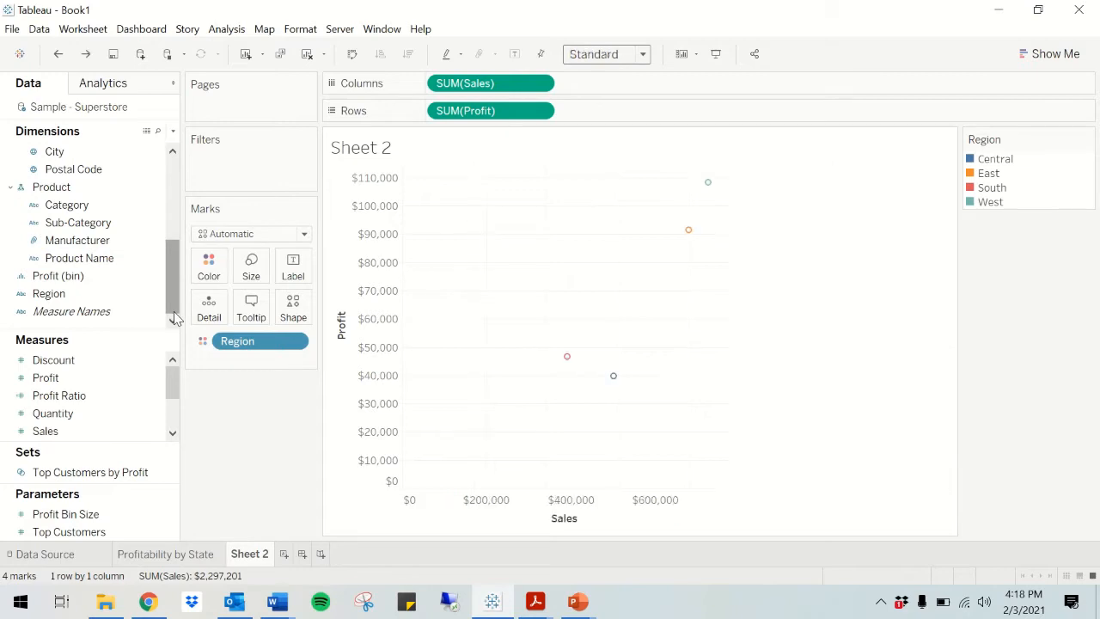
key(ctrl+z)
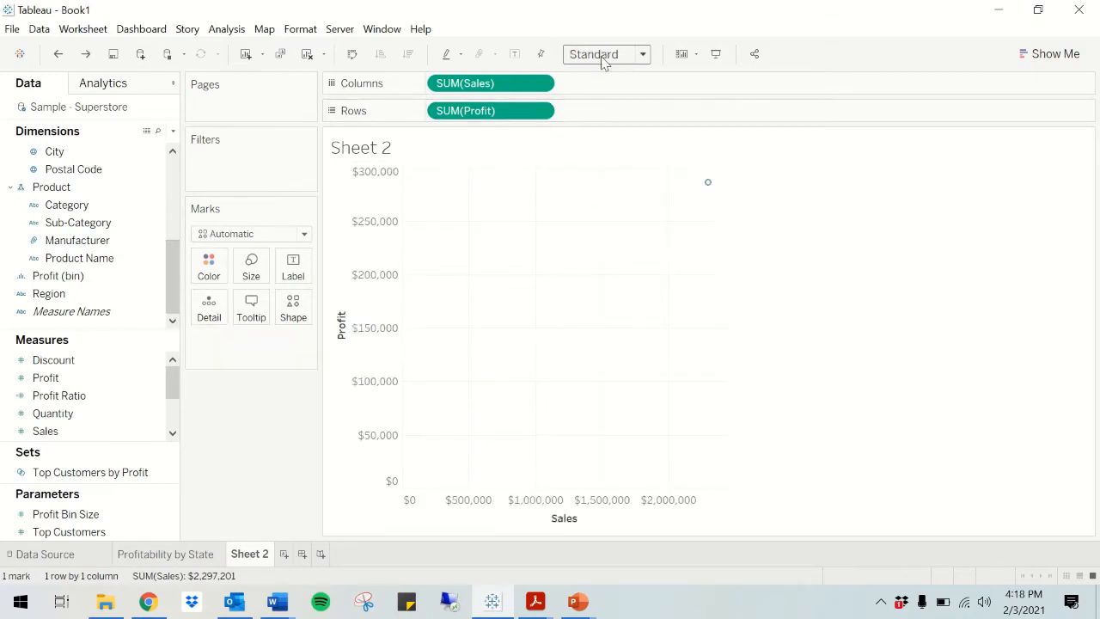
Step: Set the scatter plot's view to Fit Width and color its marks by Region
click(641, 53)
click(591, 87)
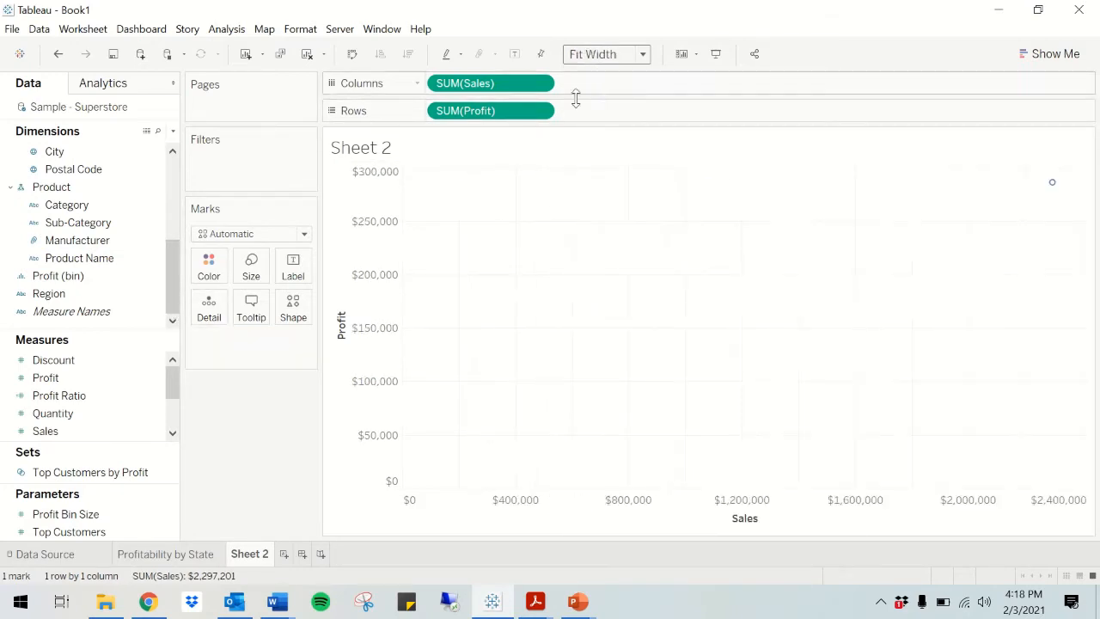
drag(52, 294, 211, 275)
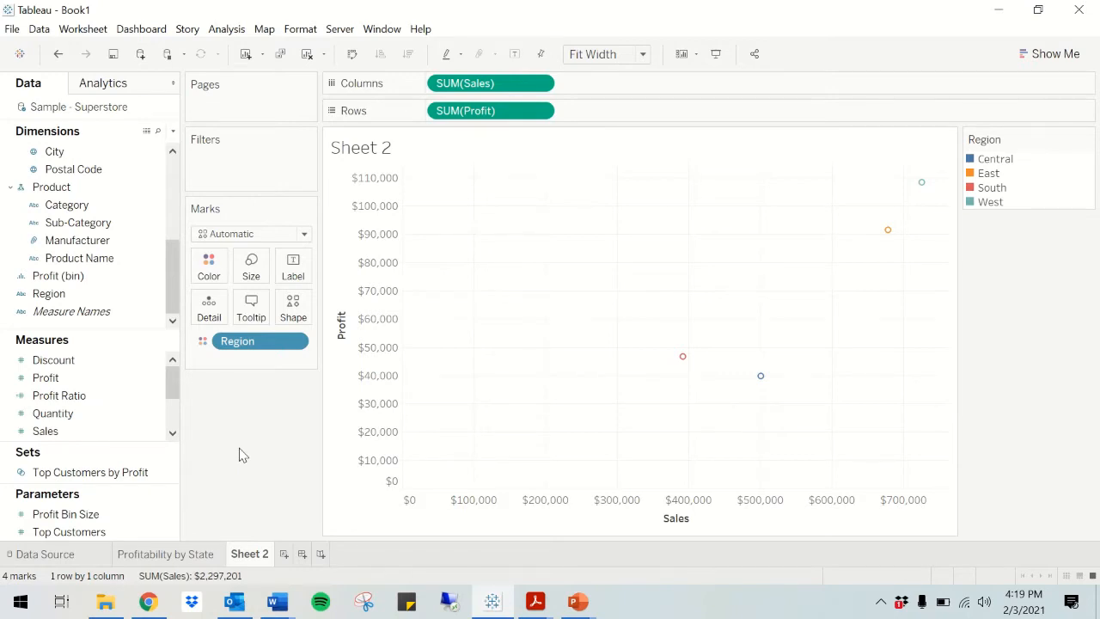
Step: Assign Segment to the shape of the scatter plot's marks
scroll(117, 223, up, 2)
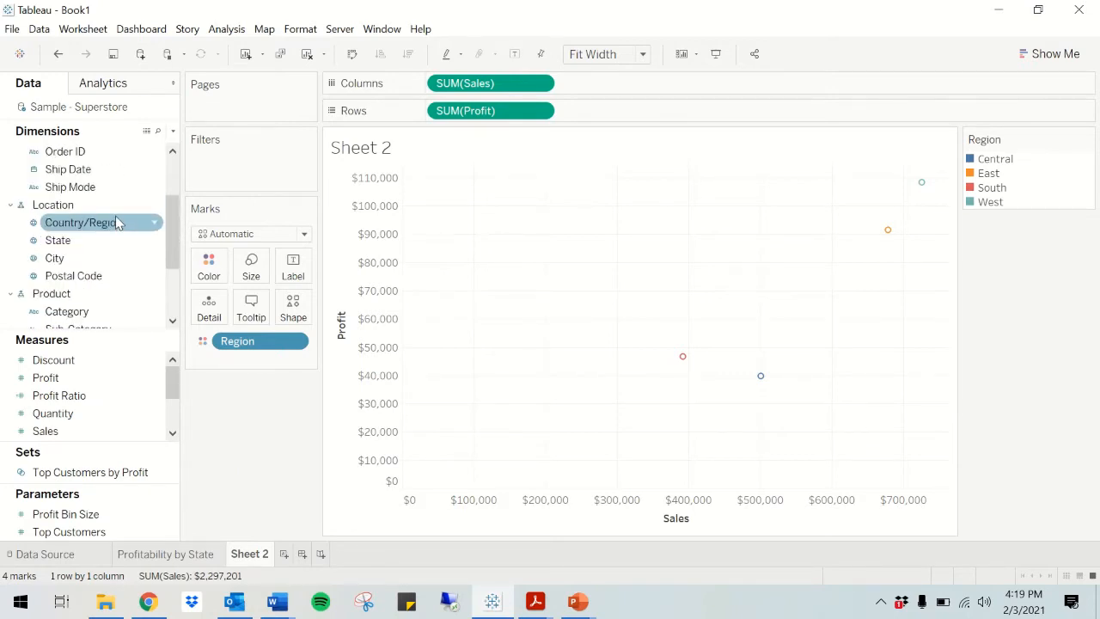
scroll(118, 223, up, 2)
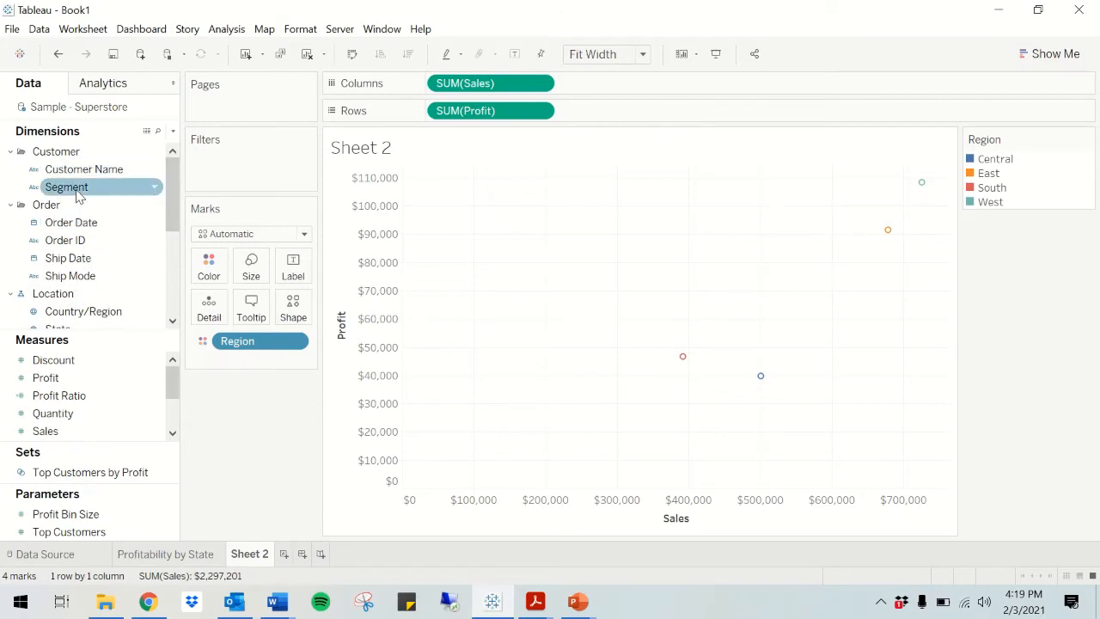
drag(78, 193, 302, 320)
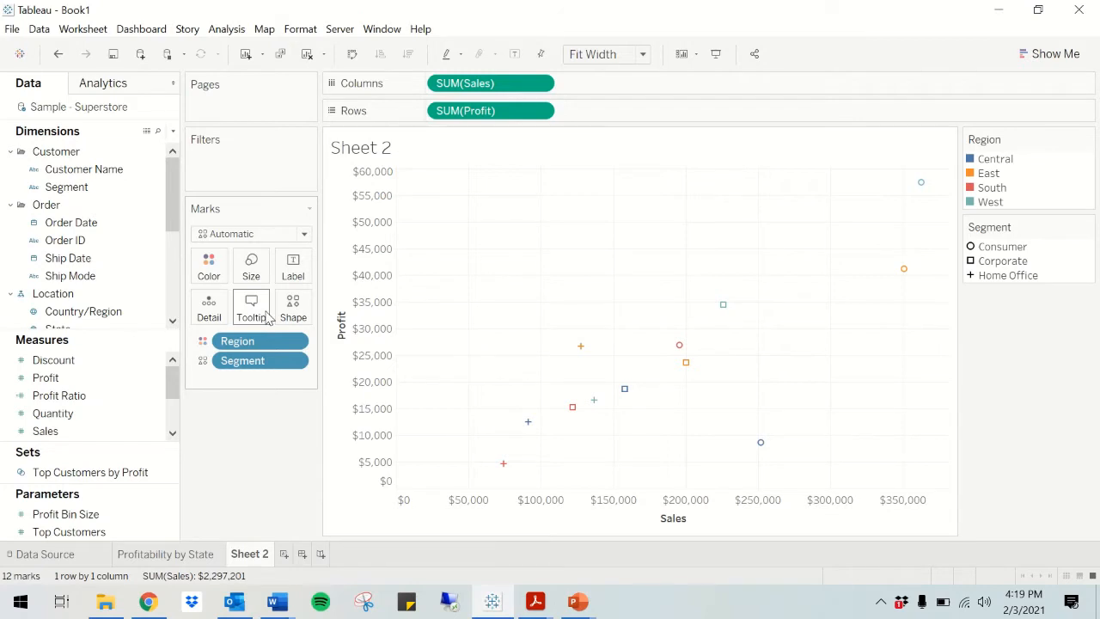
Step: Enlarge the scatter plot's marks moderately
click(251, 268)
mouse_move(282, 312)
mouse_down()
mouse_move(302, 310)
mouse_move(293, 310)
mouse_up()
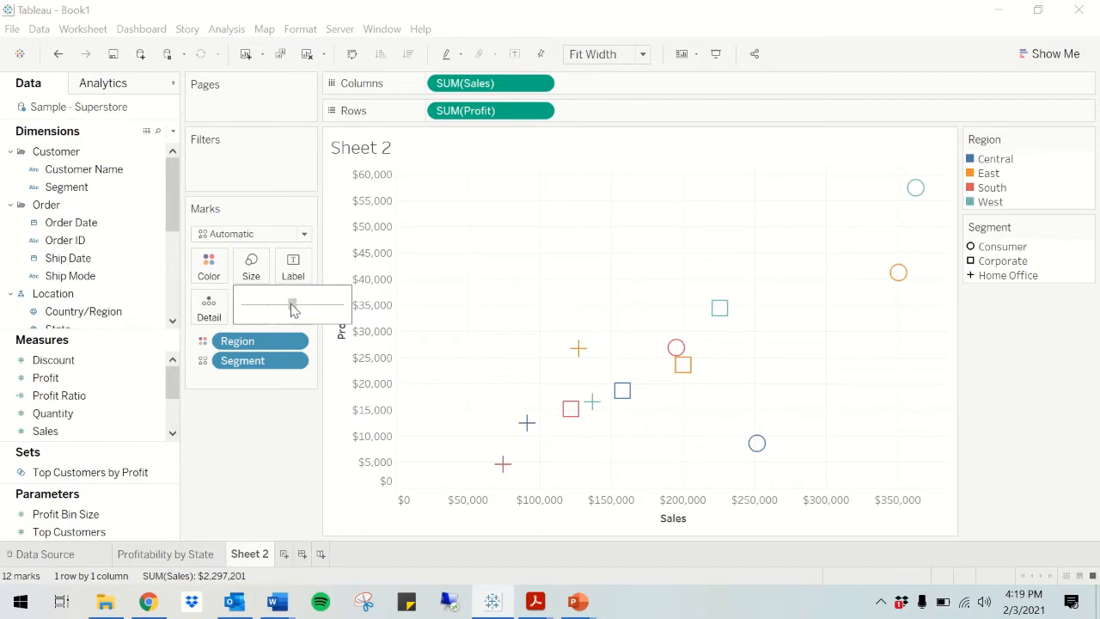
click(287, 418)
Step: Examine the shape palettes offered for Segment and leave the shape editor without applying any change
mouse_move(584, 354)
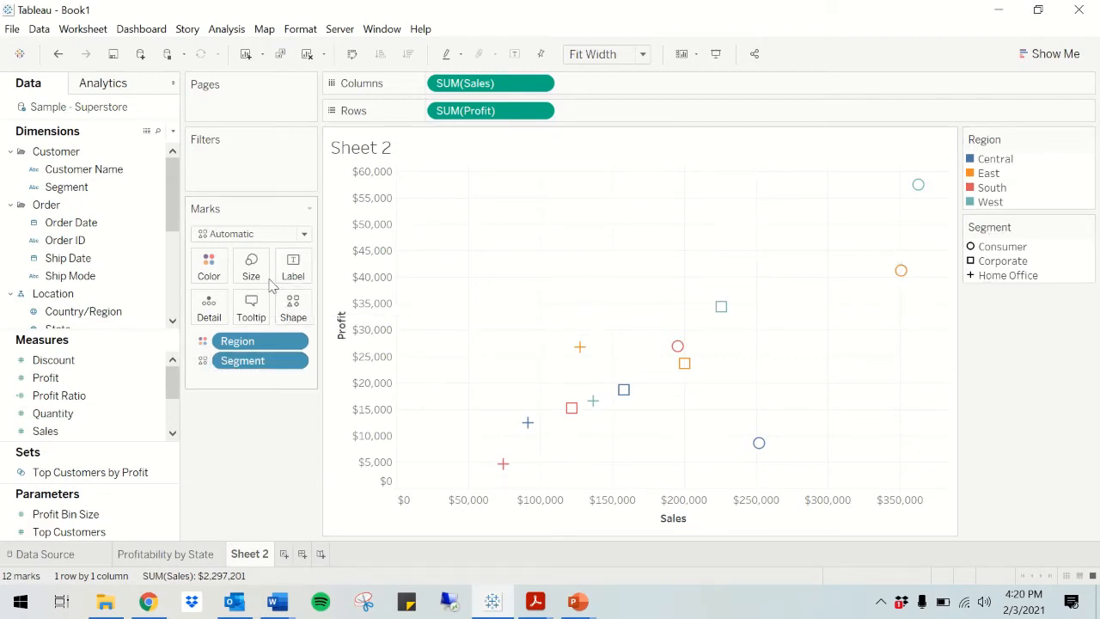
click(293, 314)
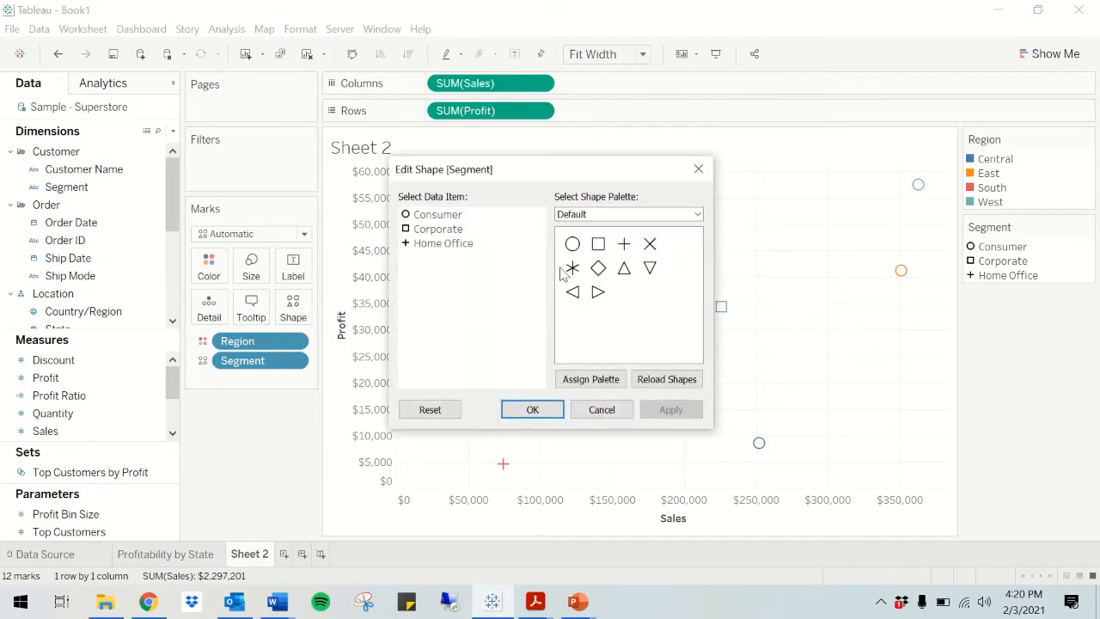
click(607, 216)
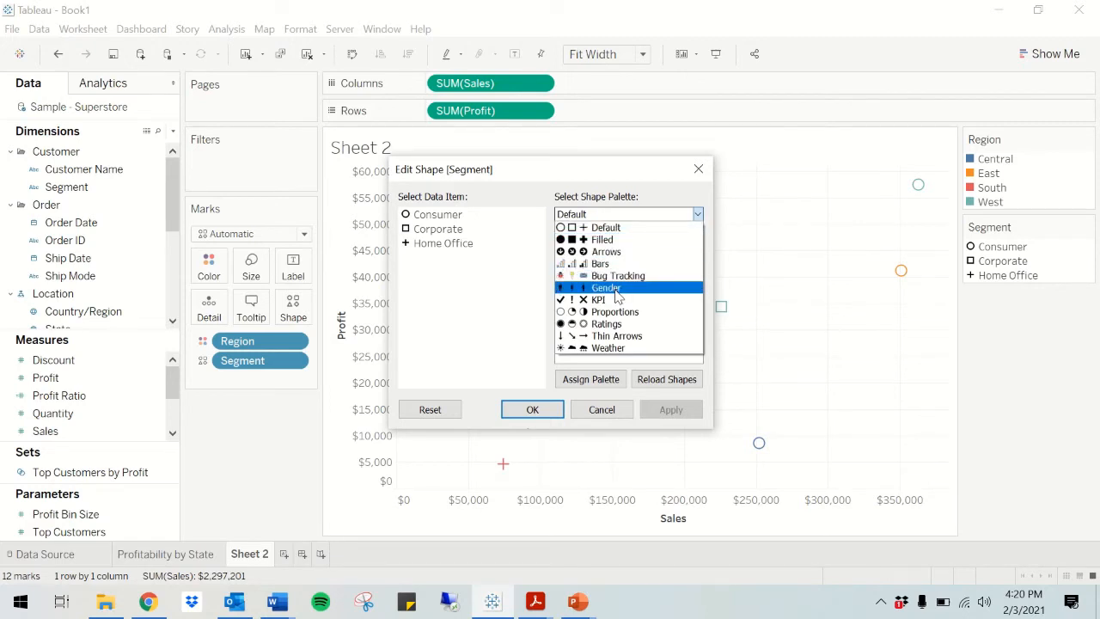
click(452, 379)
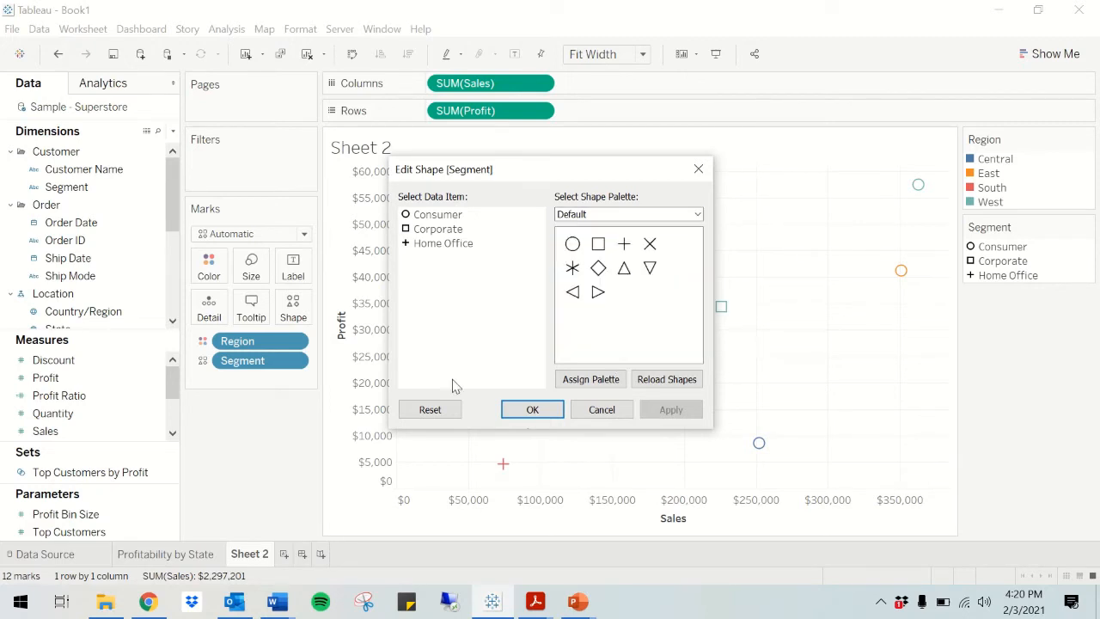
click(636, 214)
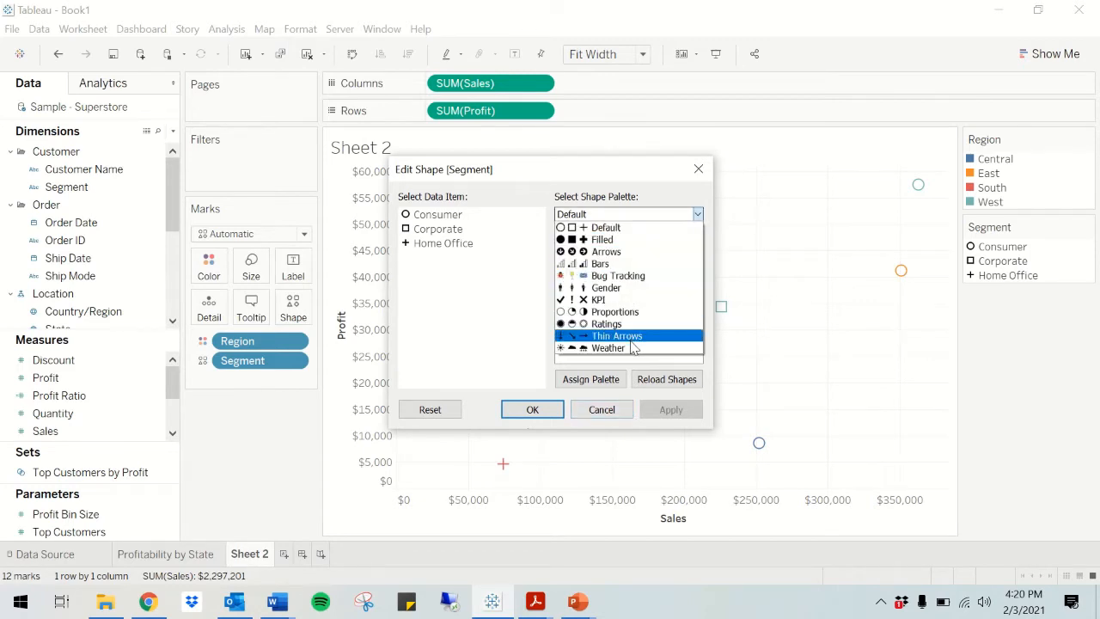
click(450, 307)
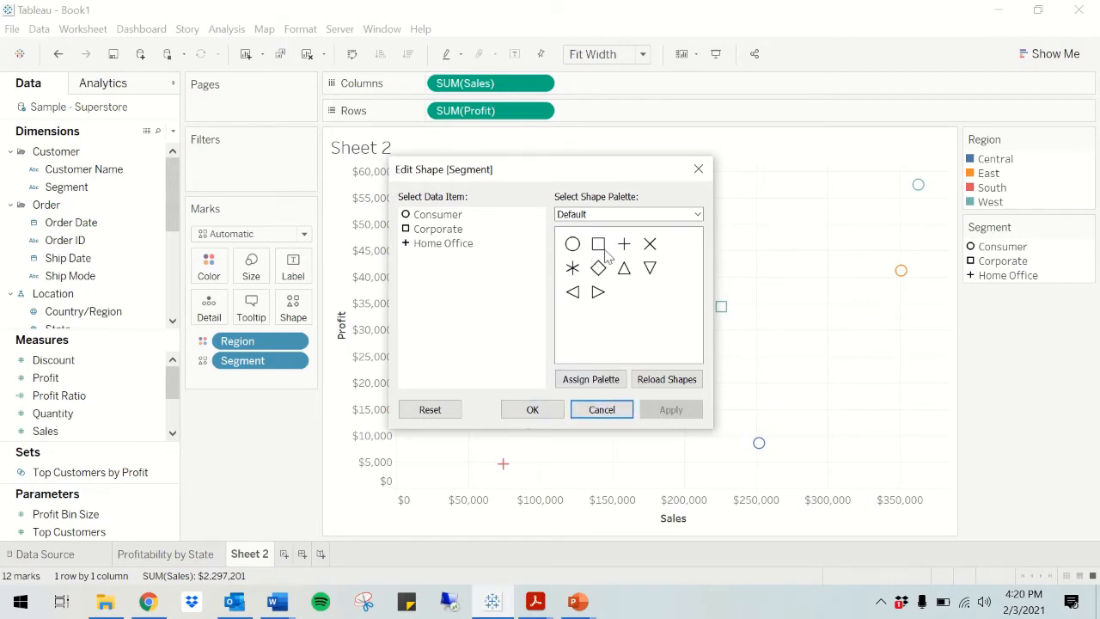
click(643, 244)
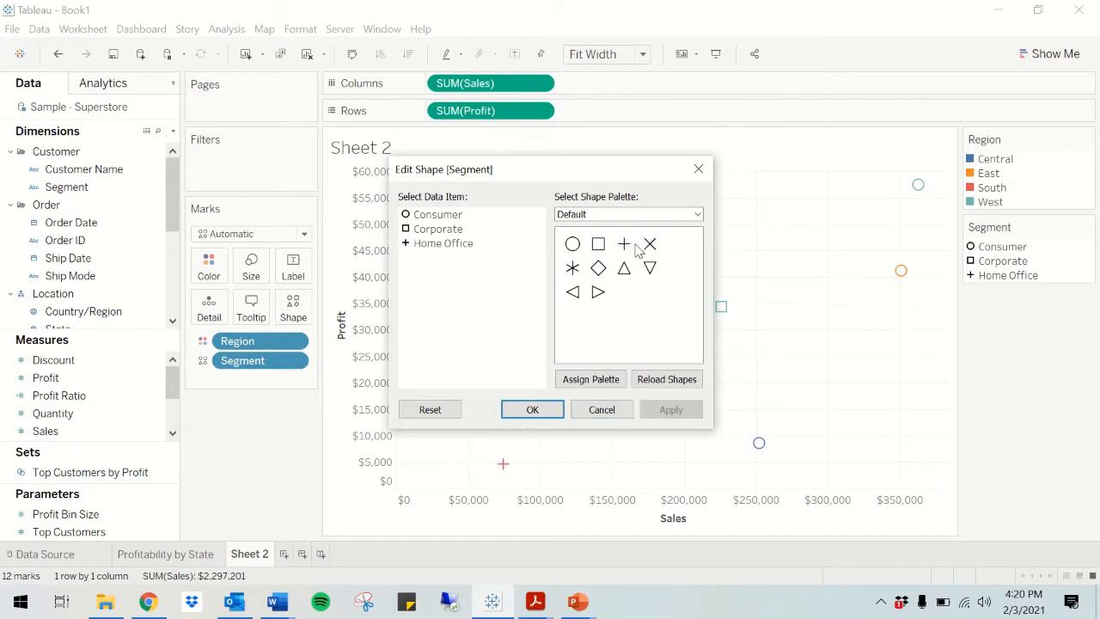
click(442, 217)
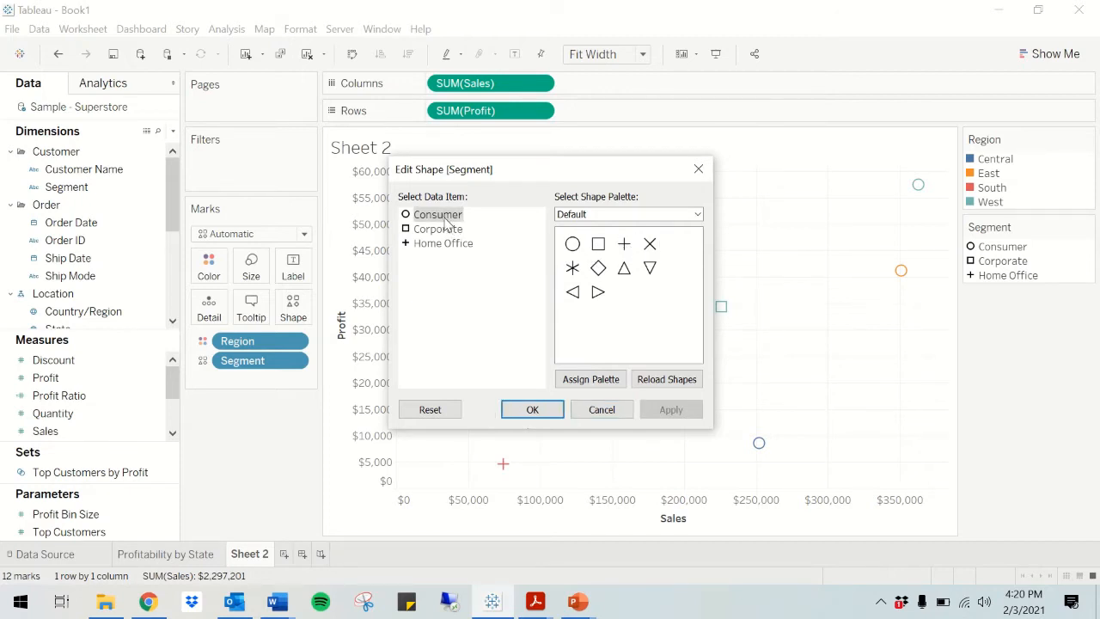
click(603, 383)
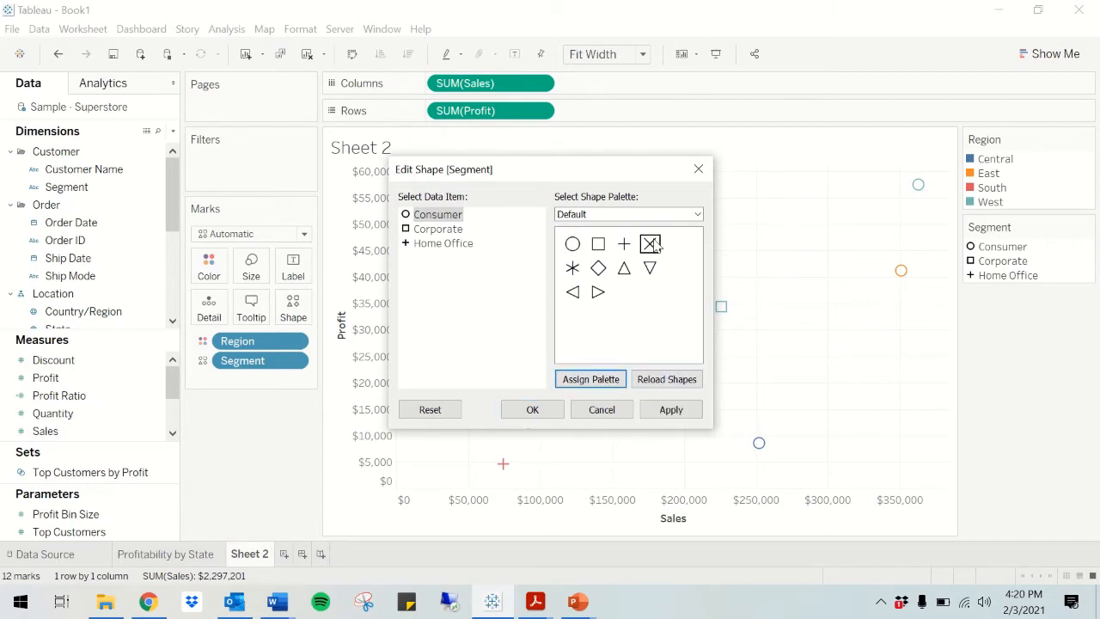
click(604, 411)
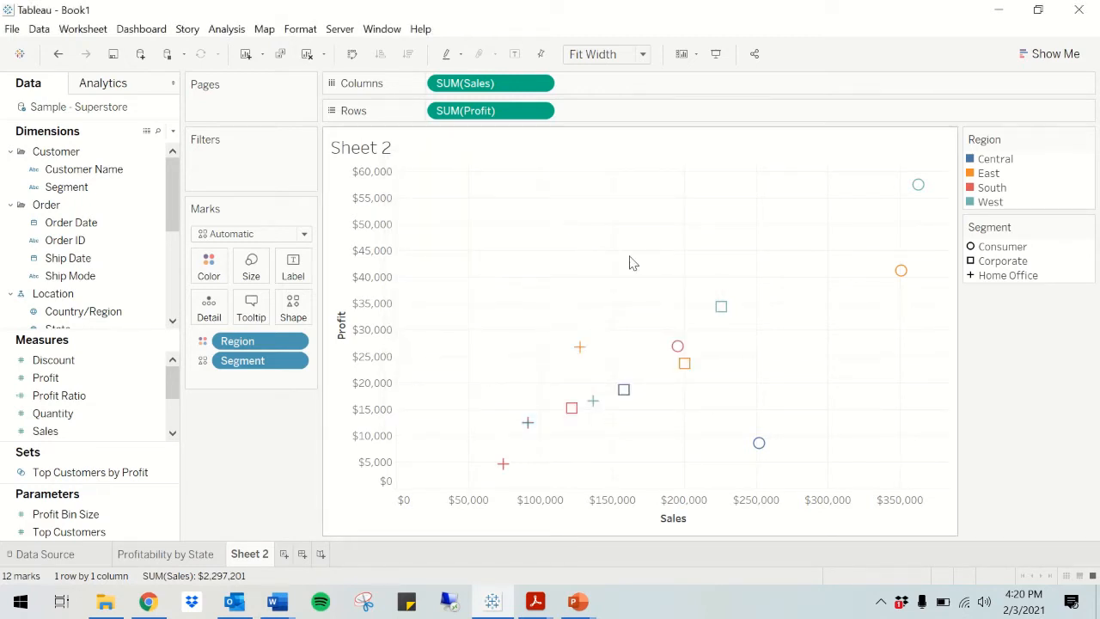
Step: Show trend lines on the Sales versus Profit scatter plot
mouse_move(678, 348)
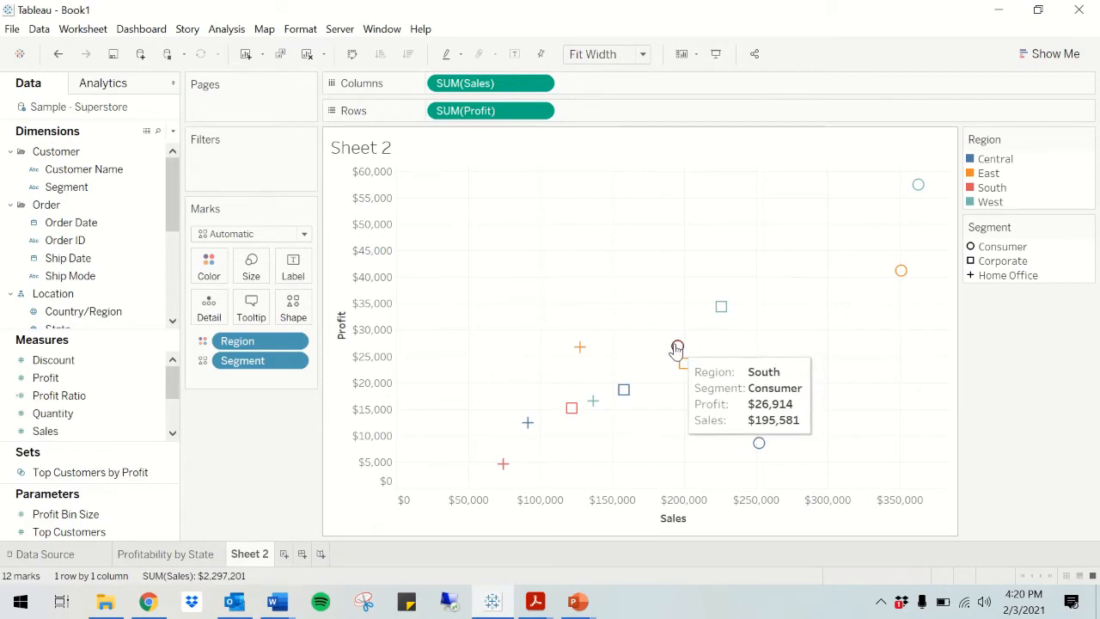
right_click(602, 263)
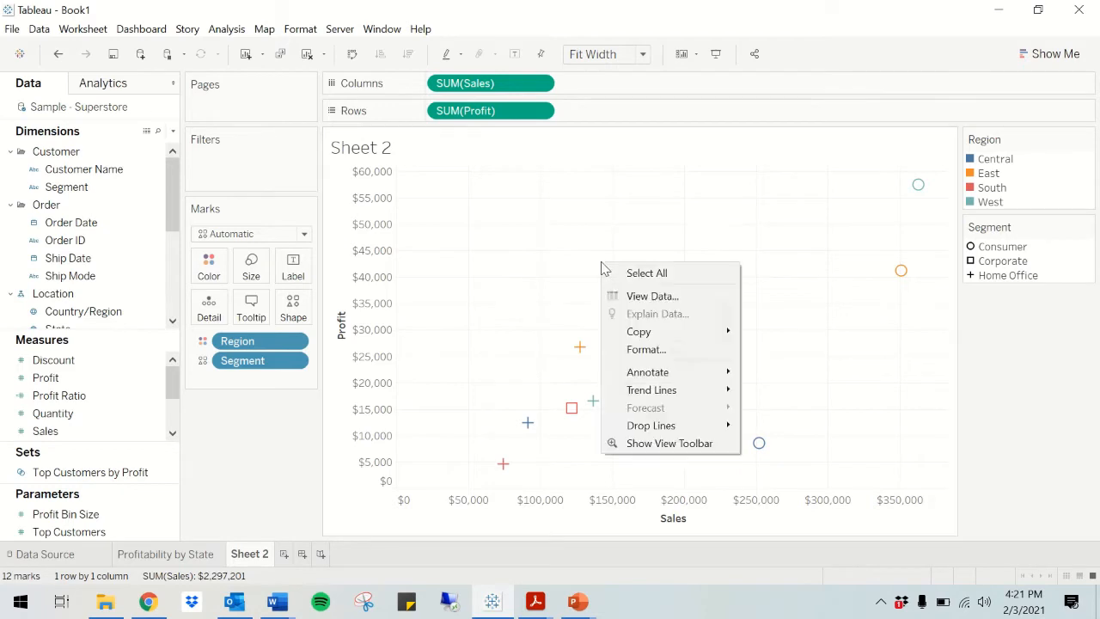
mouse_move(673, 396)
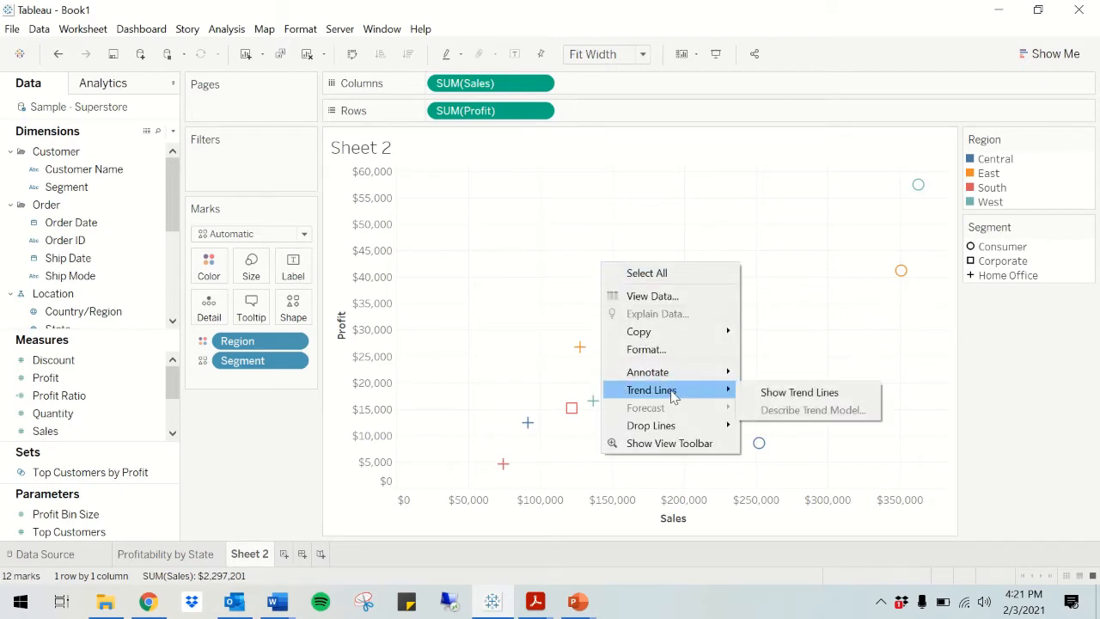
right_click(469, 280)
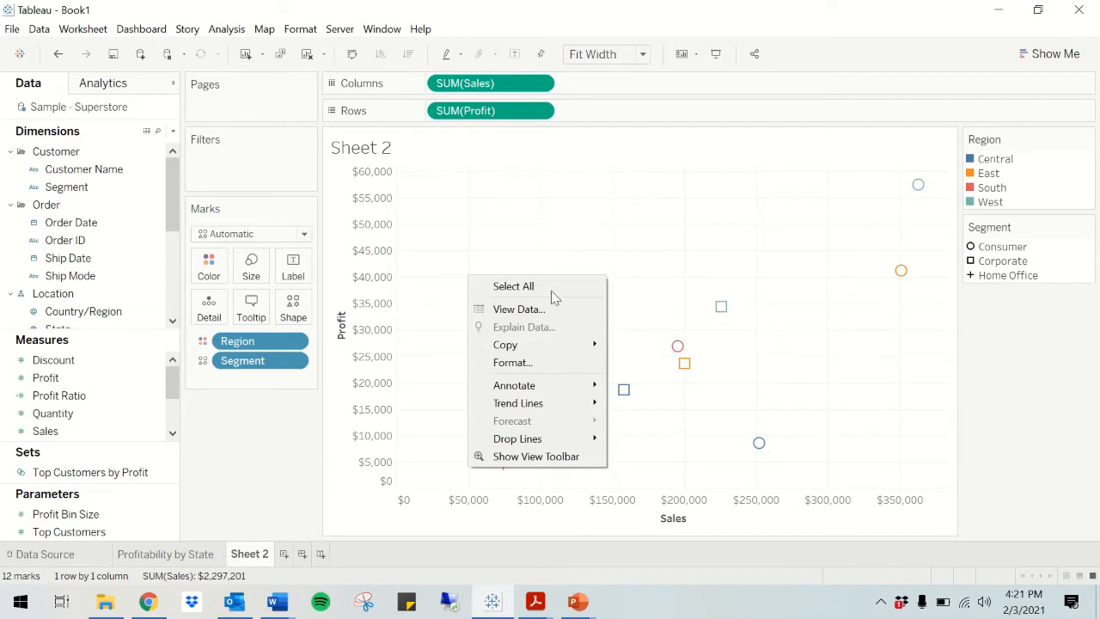
mouse_move(538, 406)
click(643, 405)
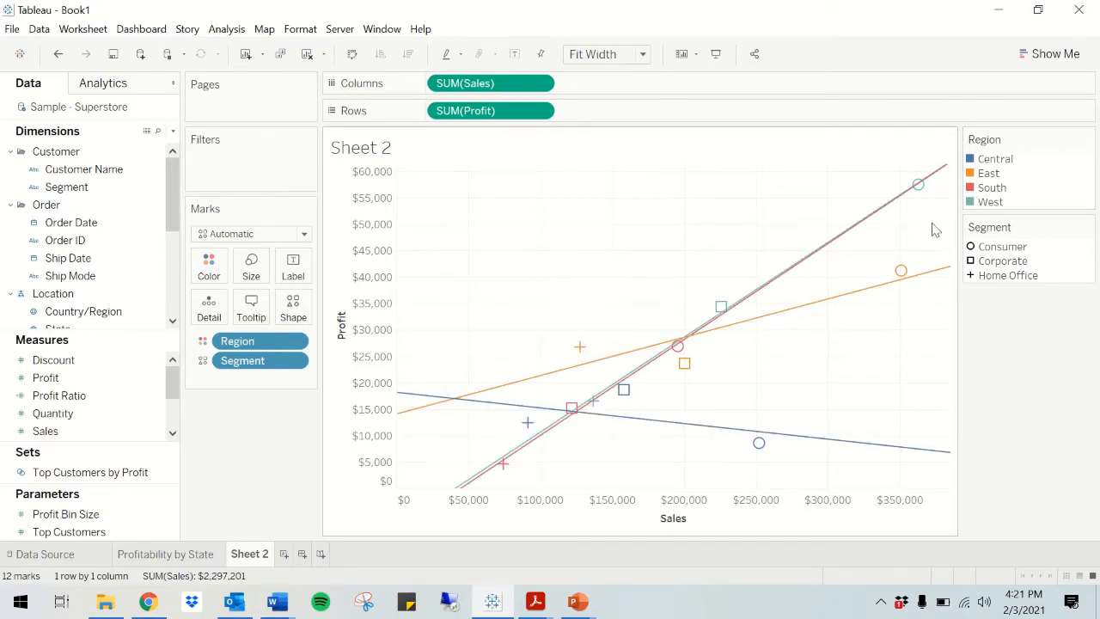
Step: Rename the scatter plot's worksheet as Scatterplot Sales and Profit
mouse_move(630, 387)
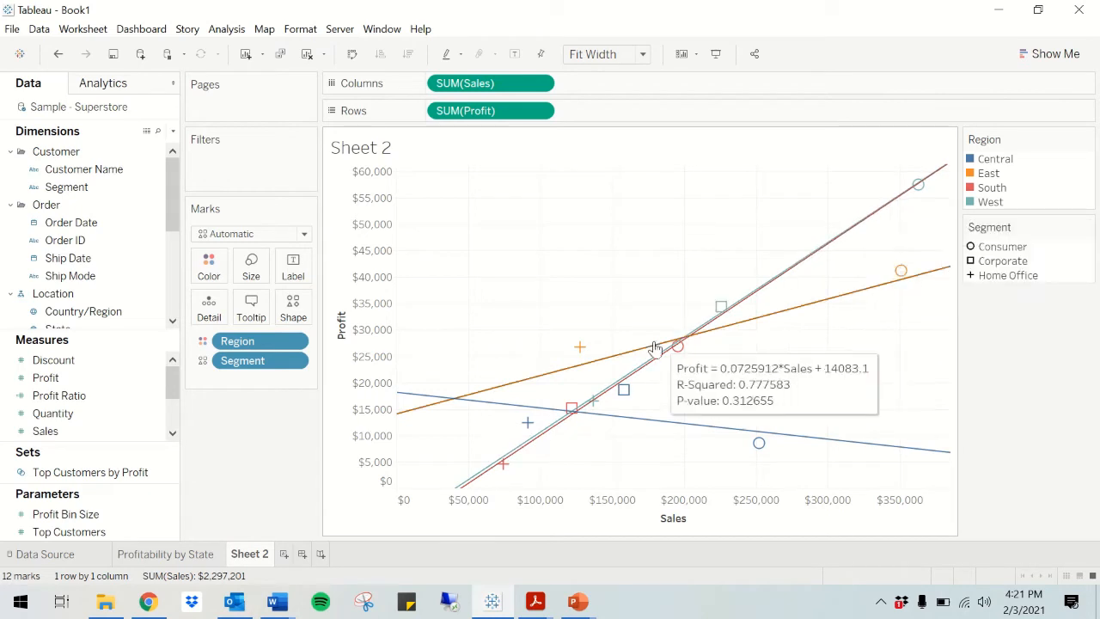
mouse_move(732, 332)
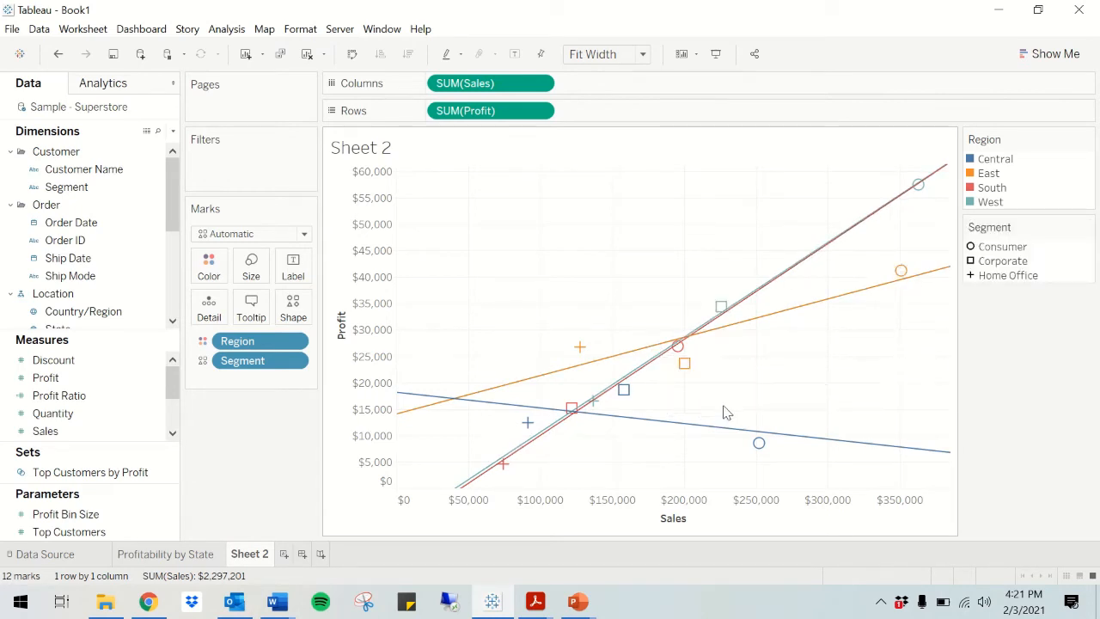
mouse_move(725, 433)
mouse_move(588, 414)
mouse_move(914, 454)
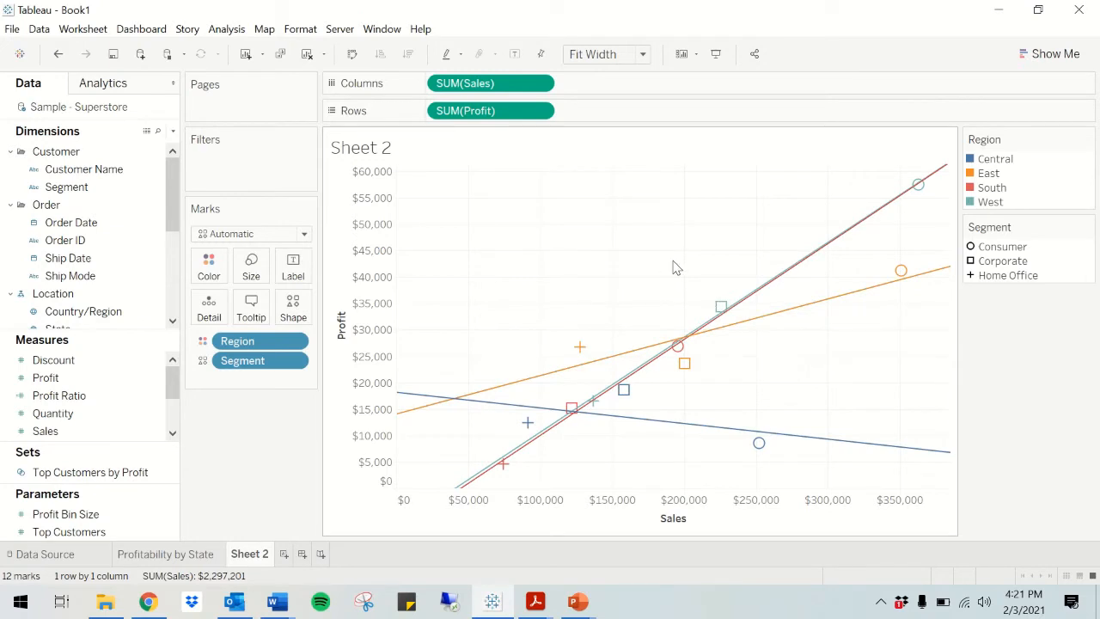
double_click(248, 556)
text(Scatterplot Sa)
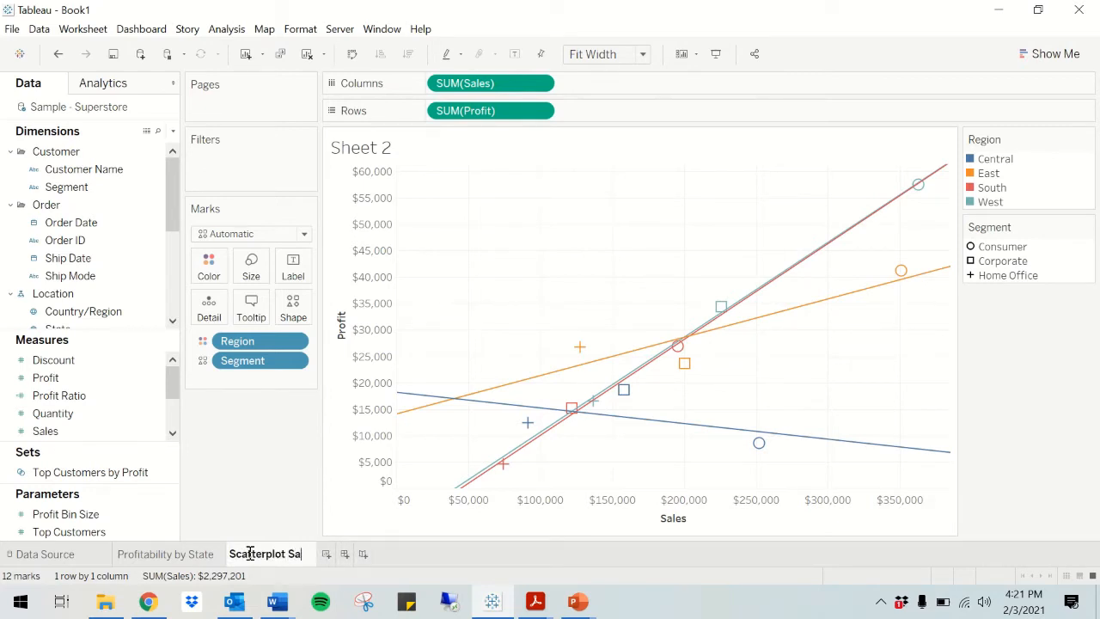
text(les and Profit)
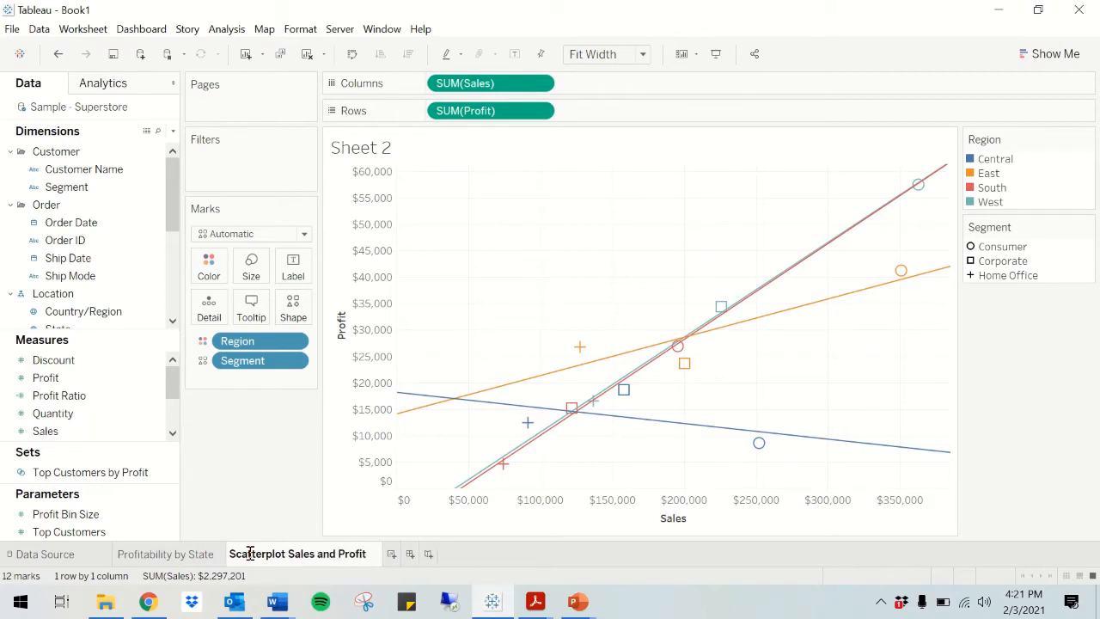
key(Return)
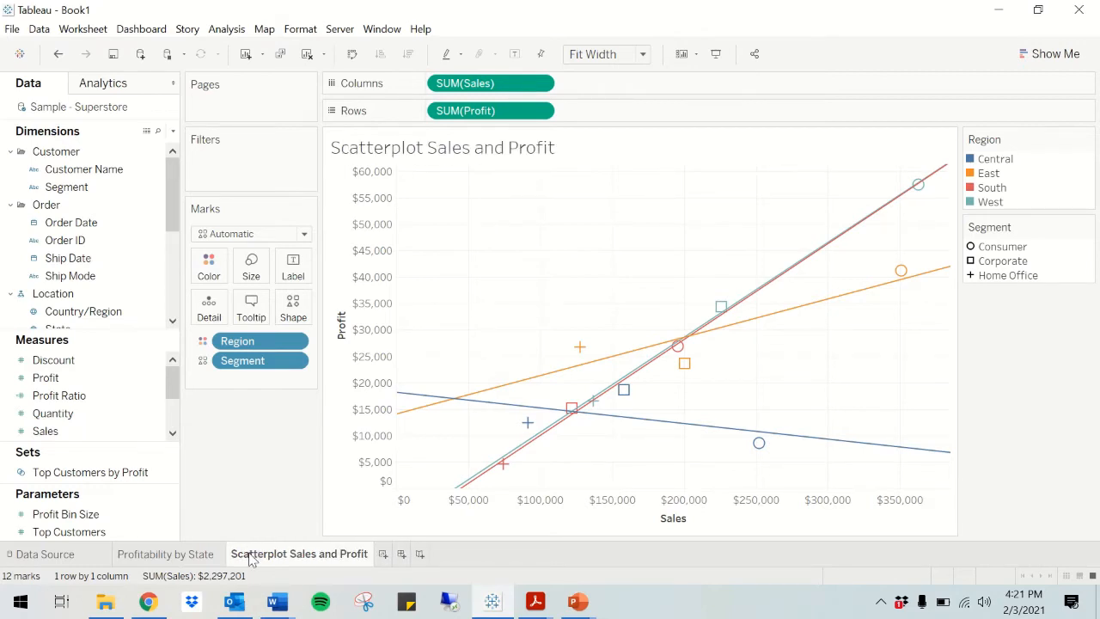
Step: Build a treemap on a new worksheet with Profit as color, Sales as size and Customer Name as detail
mouse_move(445, 2)
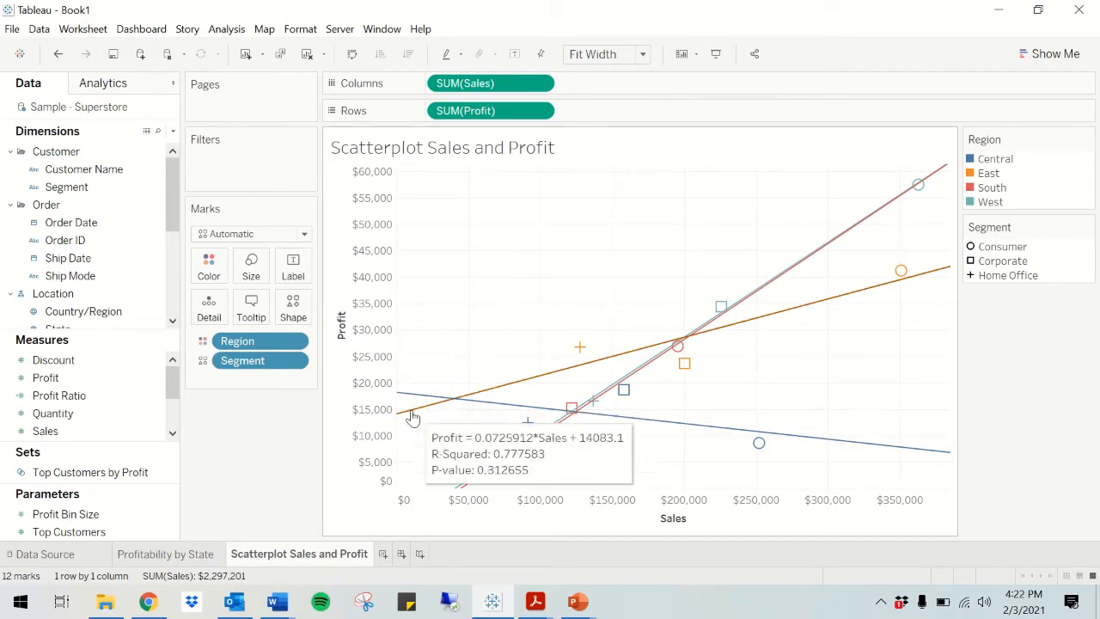
click(385, 553)
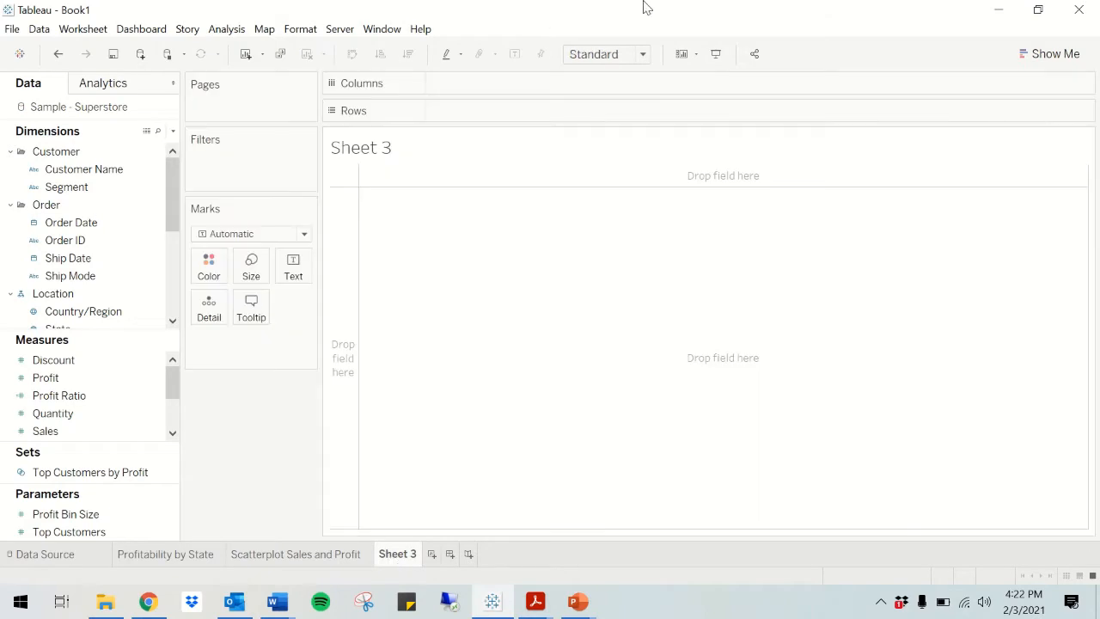
mouse_move(531, 20)
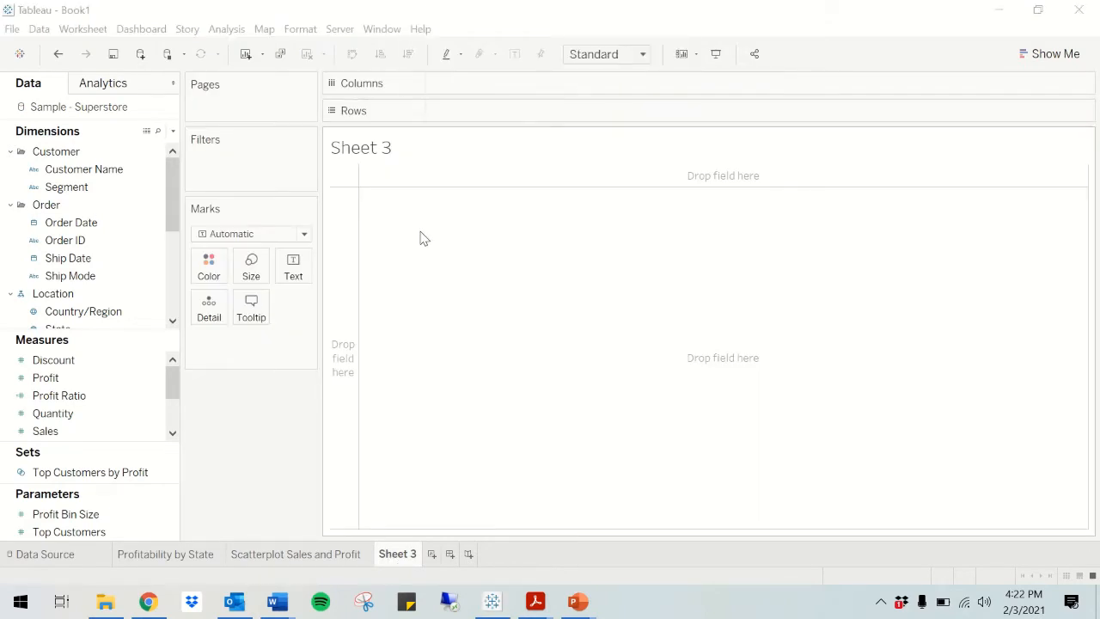
click(76, 379)
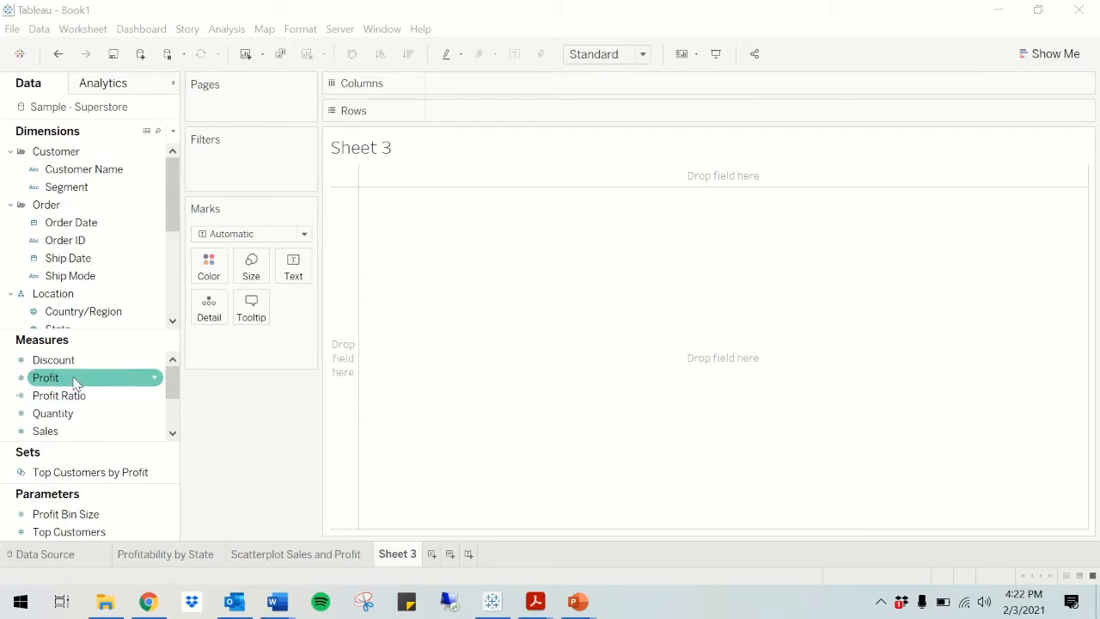
drag(65, 382, 197, 275)
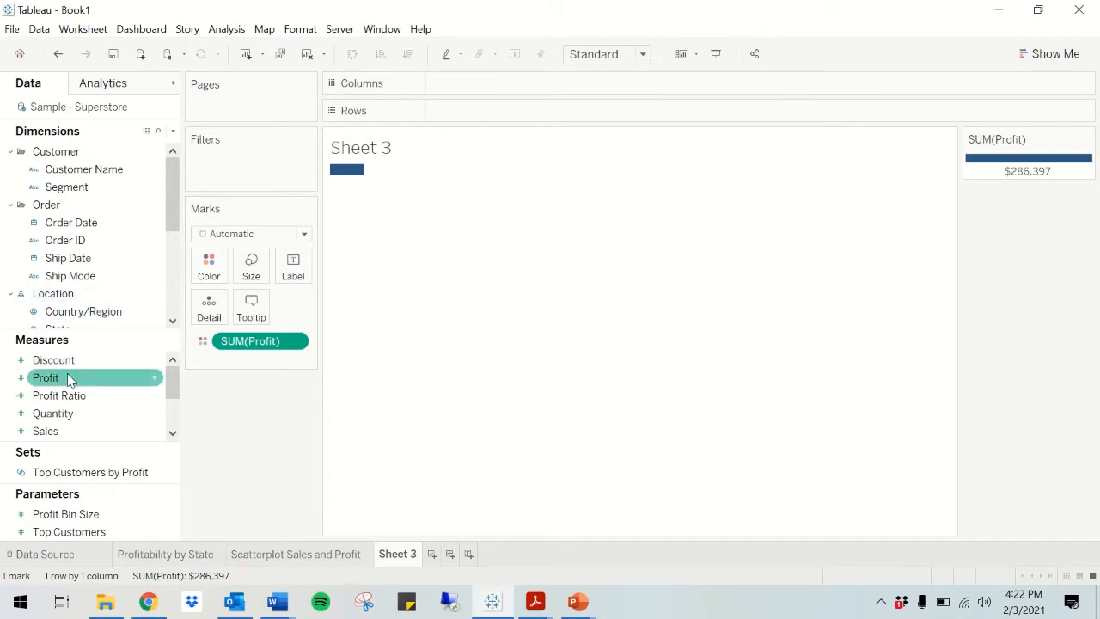
drag(73, 432, 250, 274)
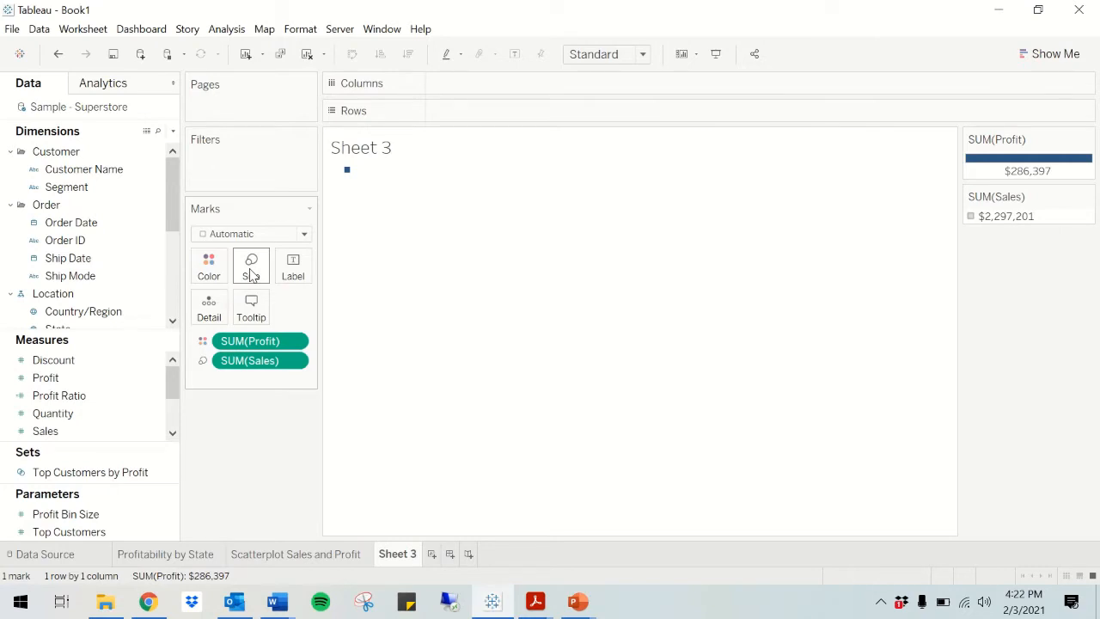
drag(106, 171, 208, 315)
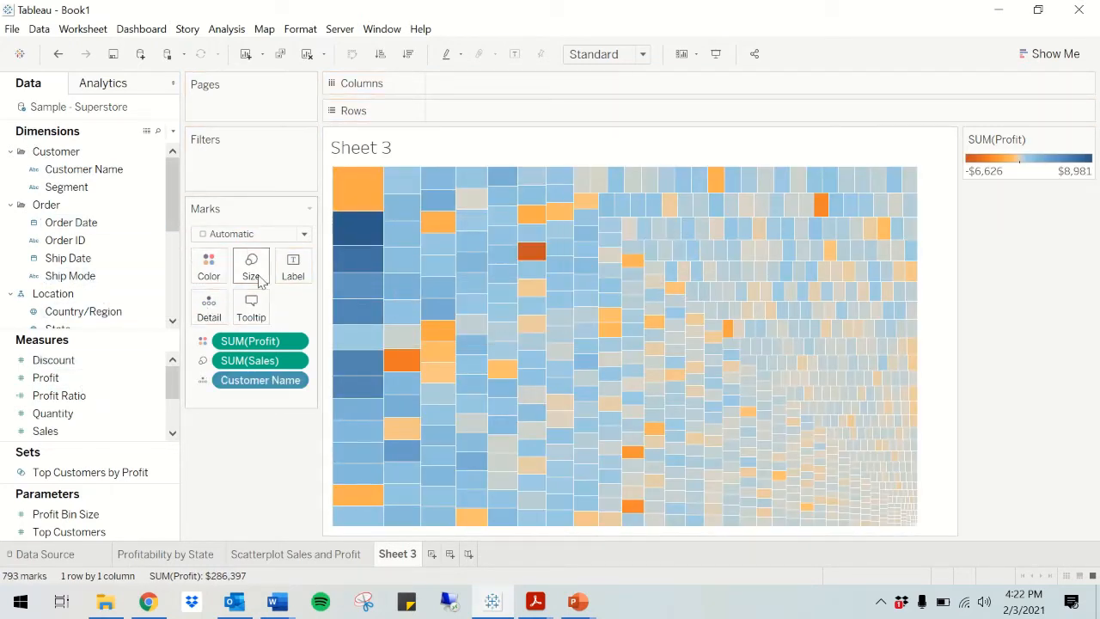
Step: Convert the customer treemap into a packed bubbles chart
mouse_move(405, 318)
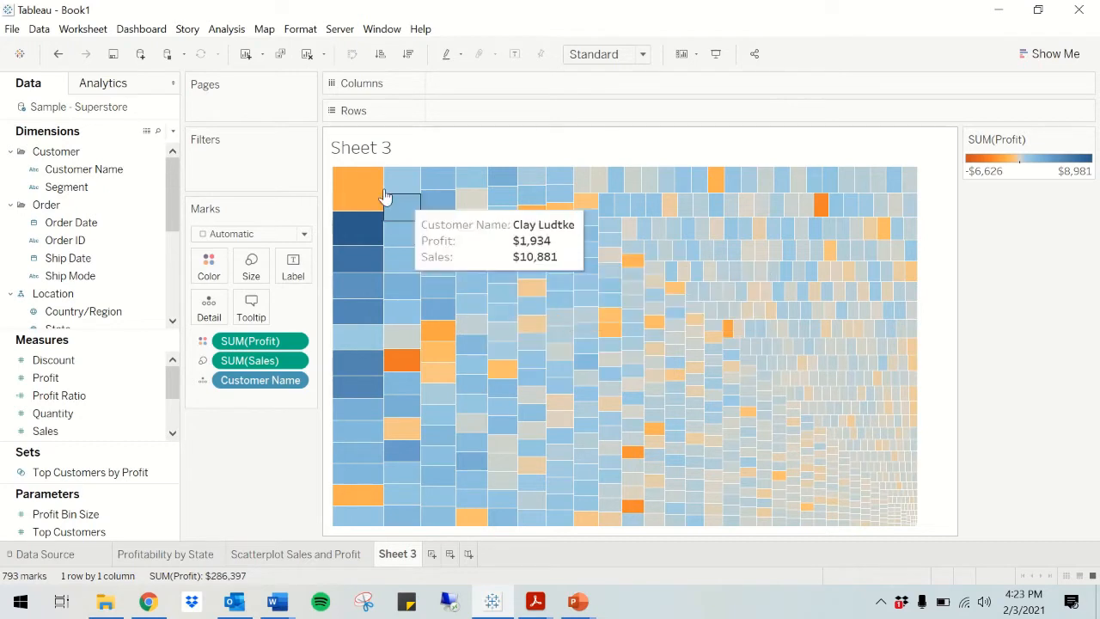
click(1047, 54)
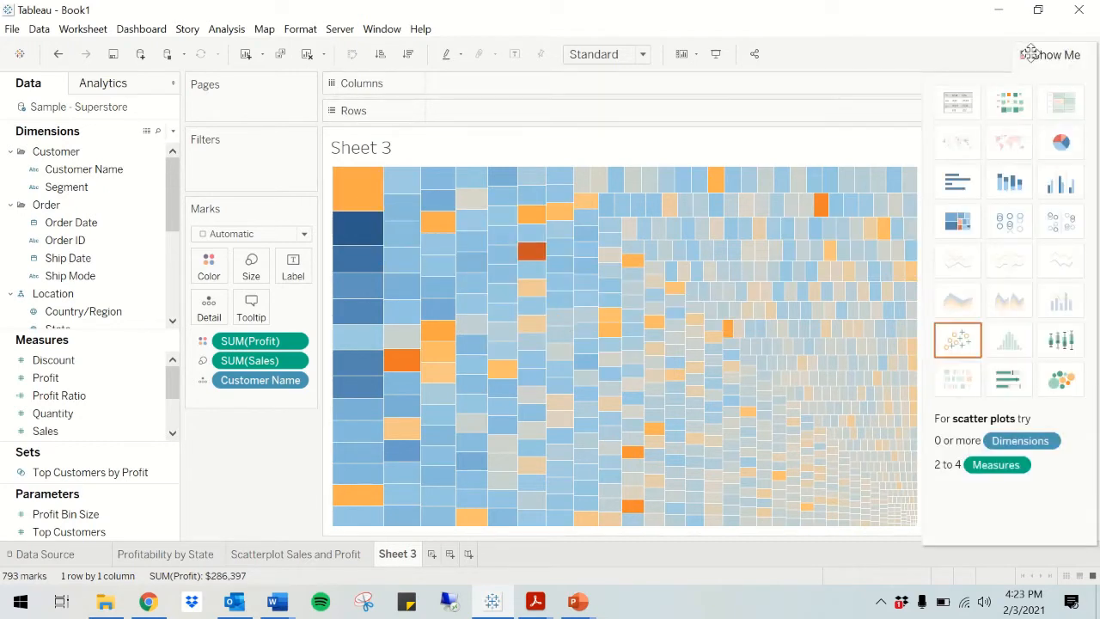
click(1058, 383)
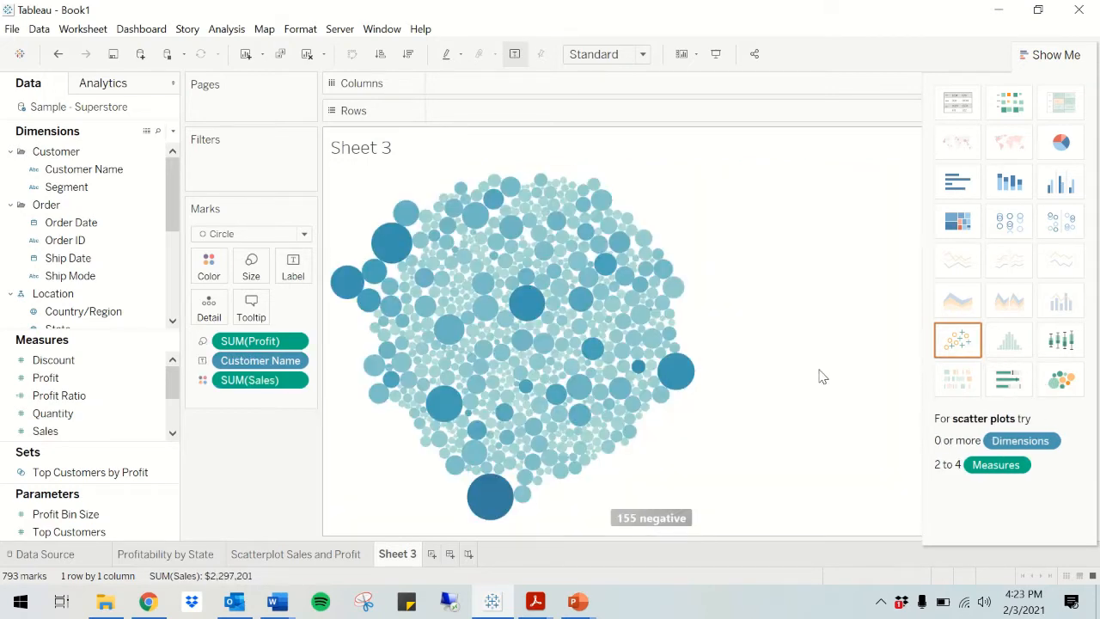
click(1050, 54)
Step: Apply the Red-Green Diverging palette to the Sales color of the customer bubbles
click(209, 265)
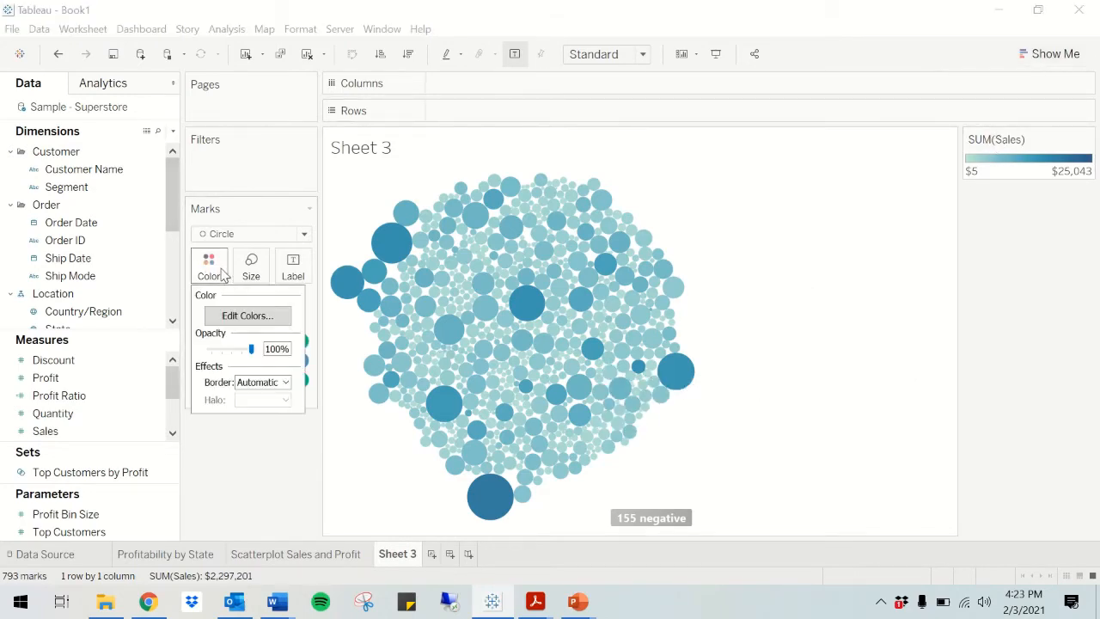
click(253, 316)
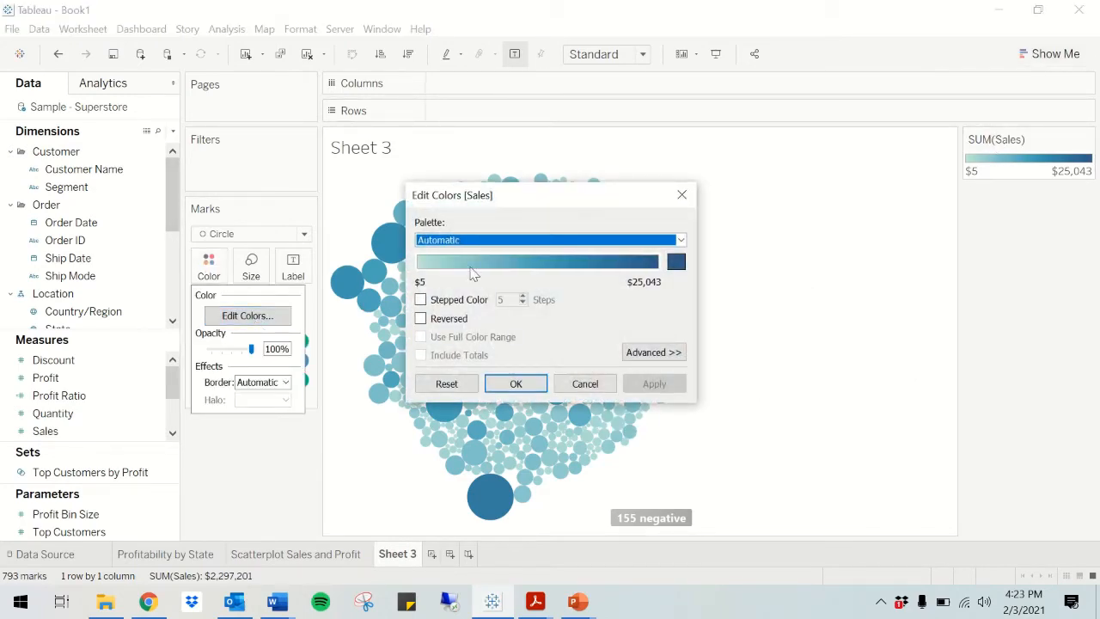
click(607, 245)
click(482, 423)
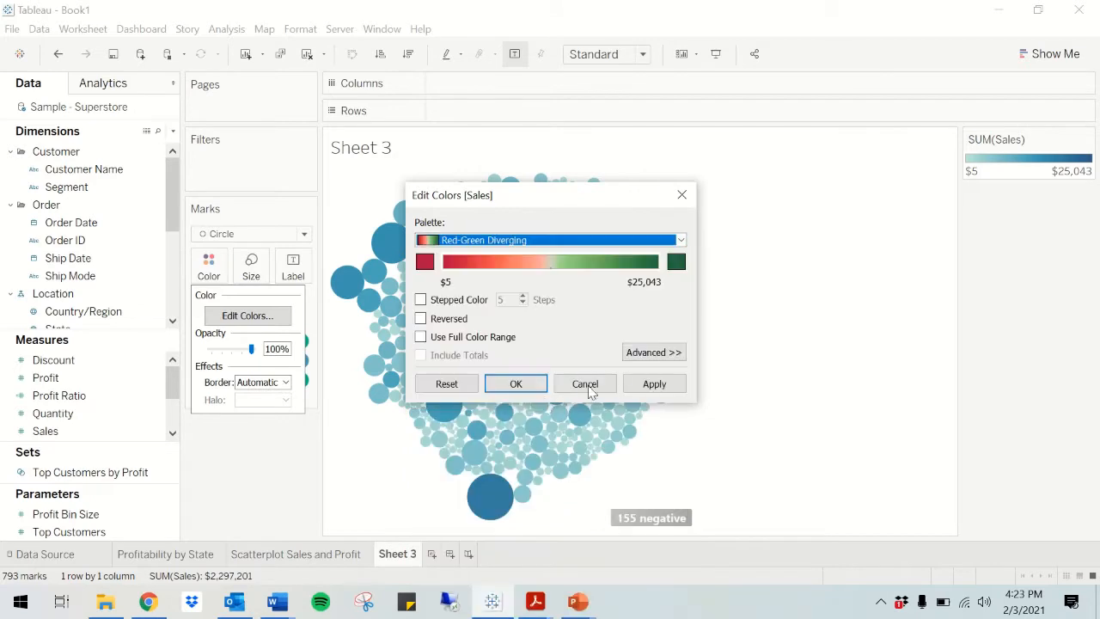
click(653, 383)
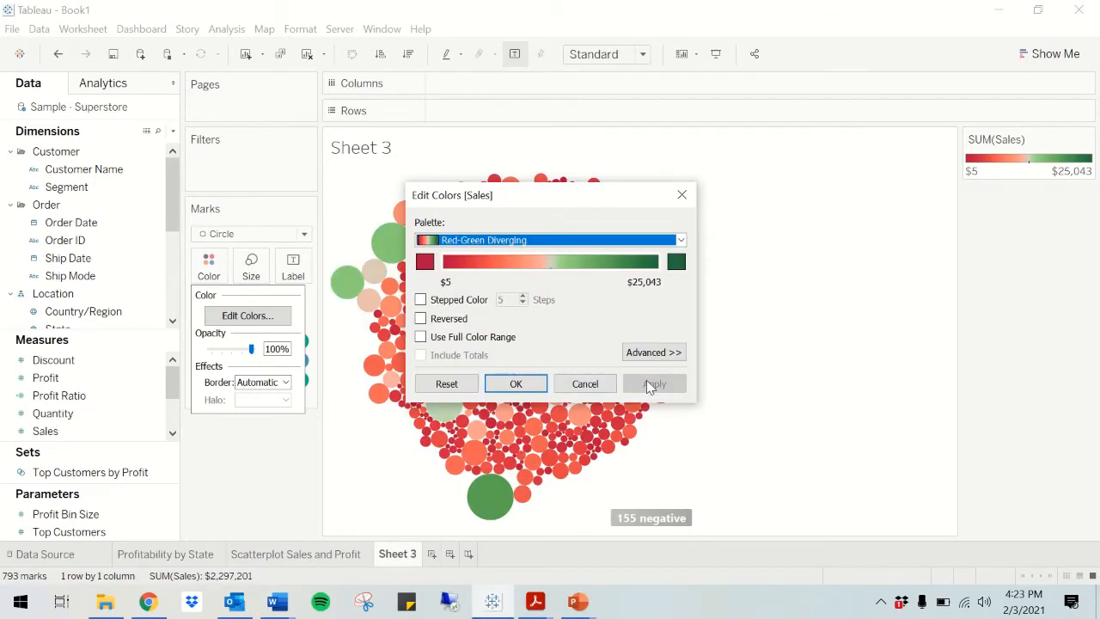
Step: Confirm the Red-Green Diverging palette for the Sales color of the bubbles
click(516, 384)
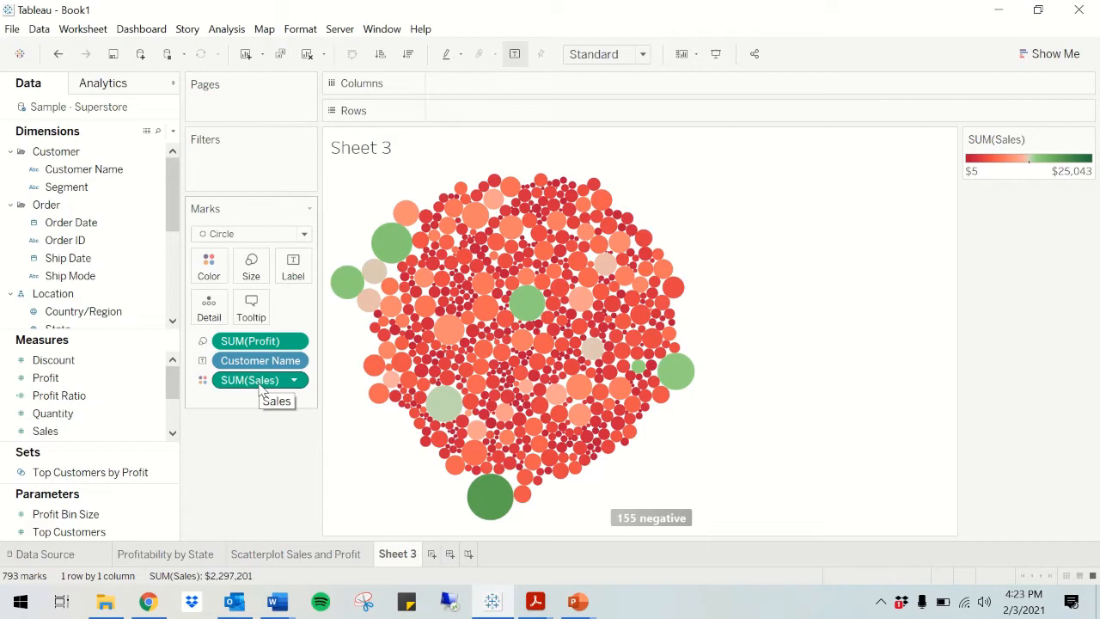
mouse_move(474, 502)
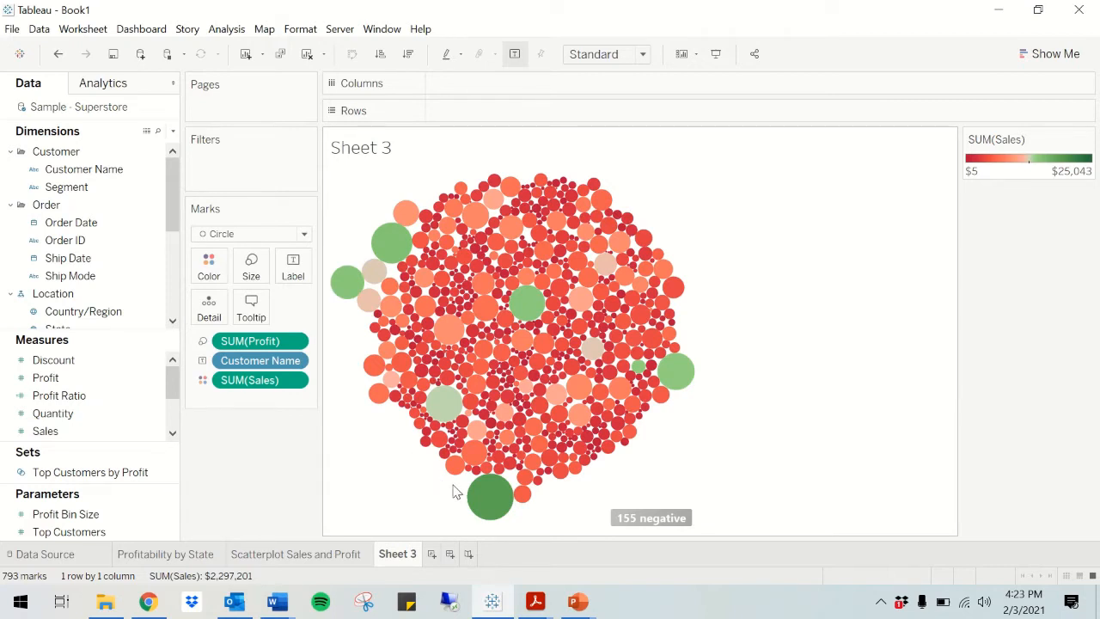
mouse_move(419, 241)
Step: Add Segment, Category, Sales and Profit as labels on the customer bubbles
click(76, 190)
drag(76, 189, 292, 275)
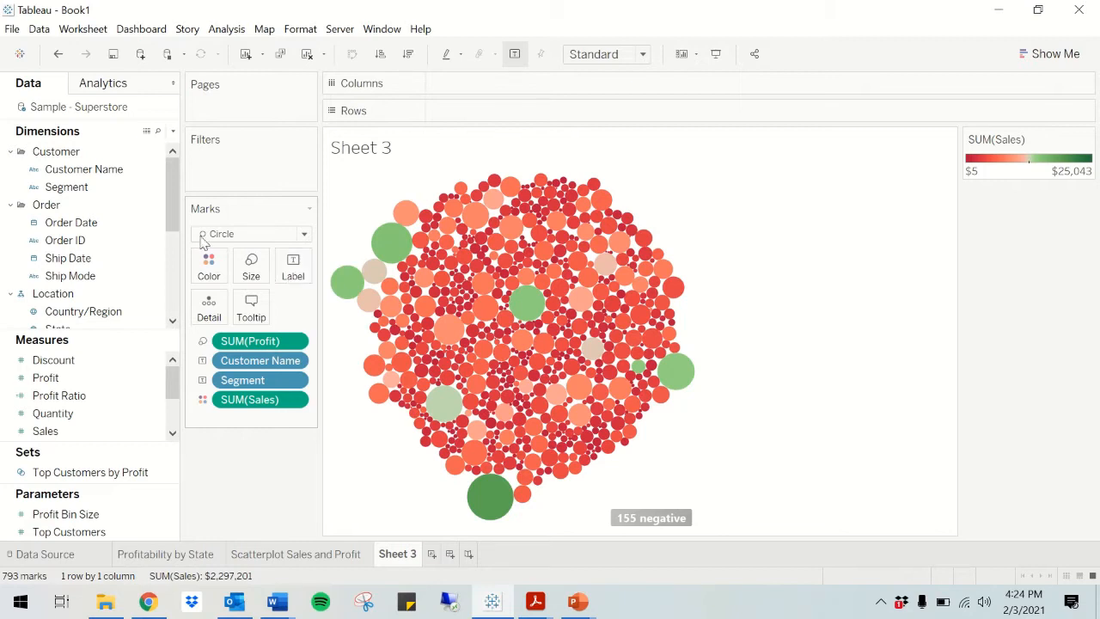
scroll(98, 213, down, 1)
scroll(98, 215, down, 3)
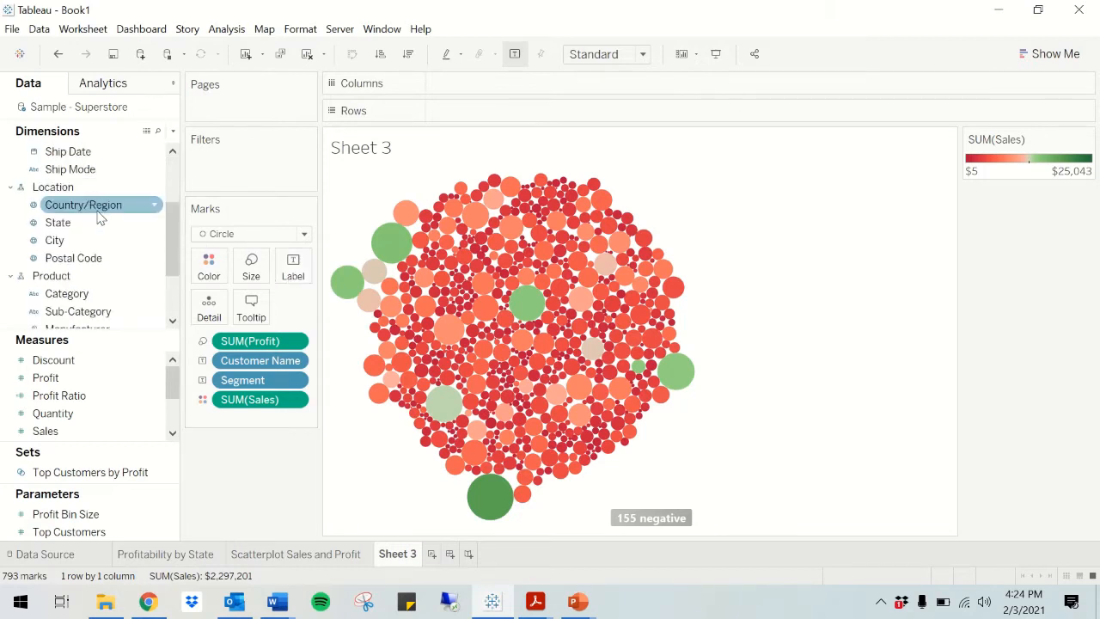
drag(86, 241, 295, 269)
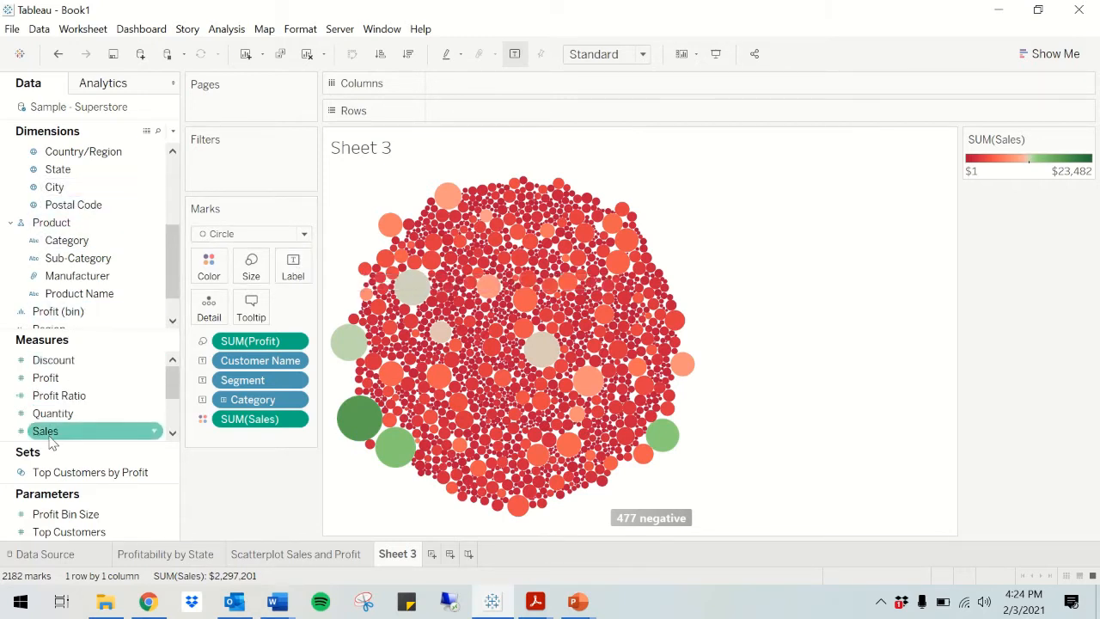
drag(45, 431, 286, 281)
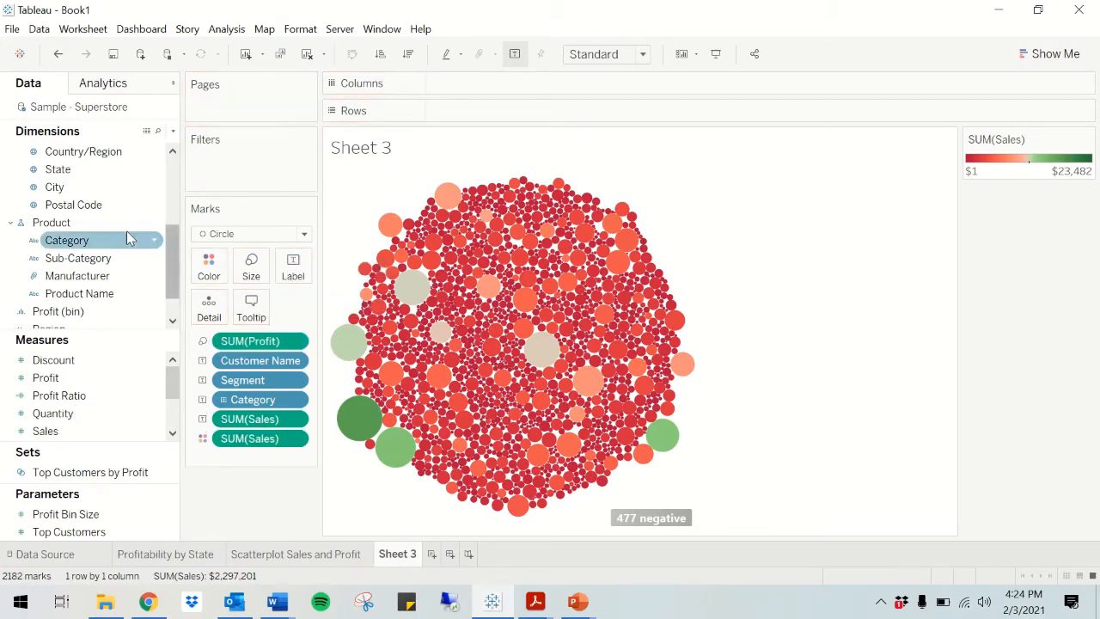
drag(73, 380, 291, 275)
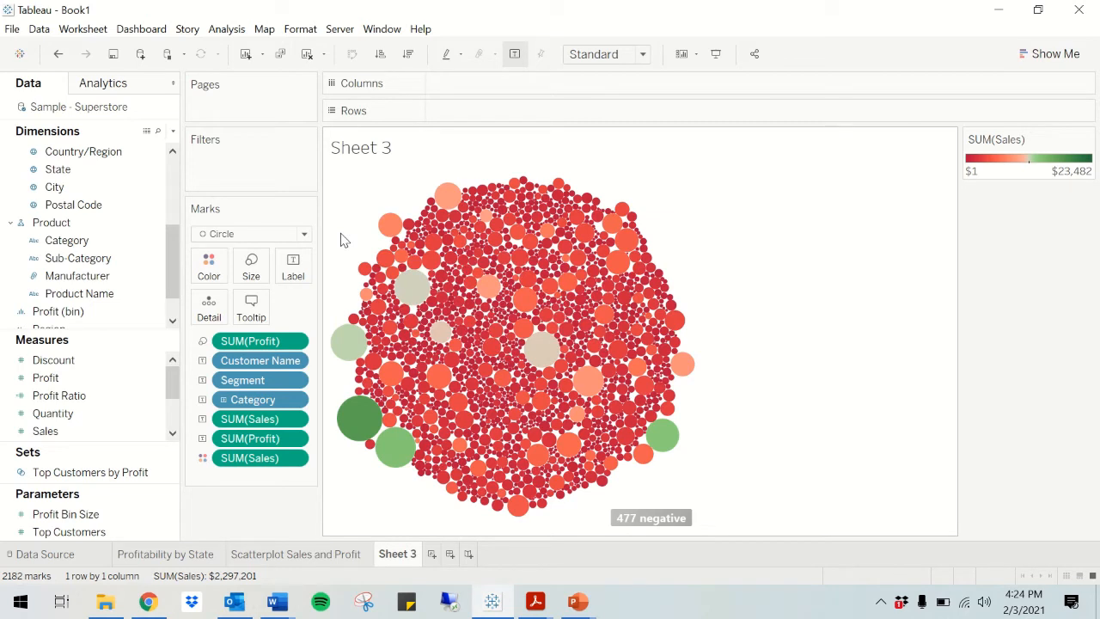
Step: Try allowing the bubble labels to overlap other marks
mouse_move(413, 295)
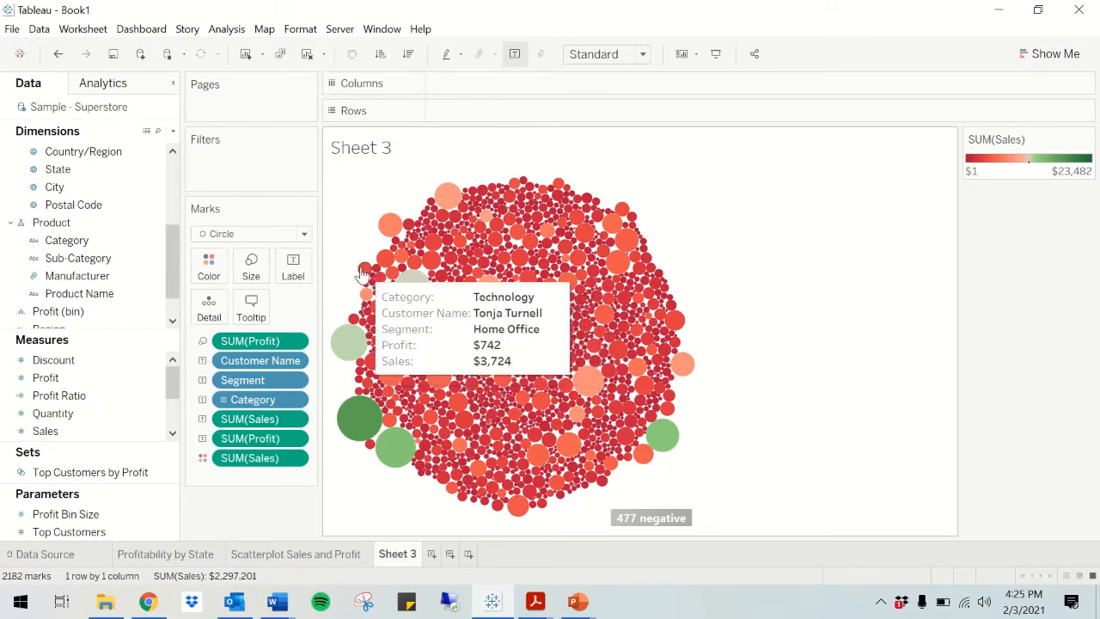
click(293, 267)
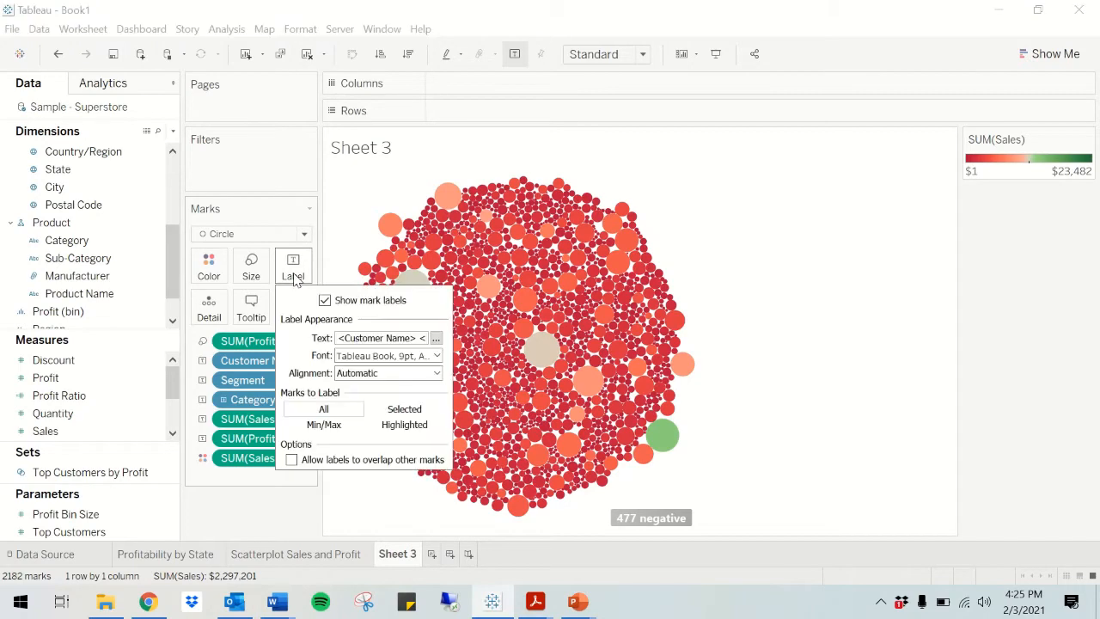
click(344, 460)
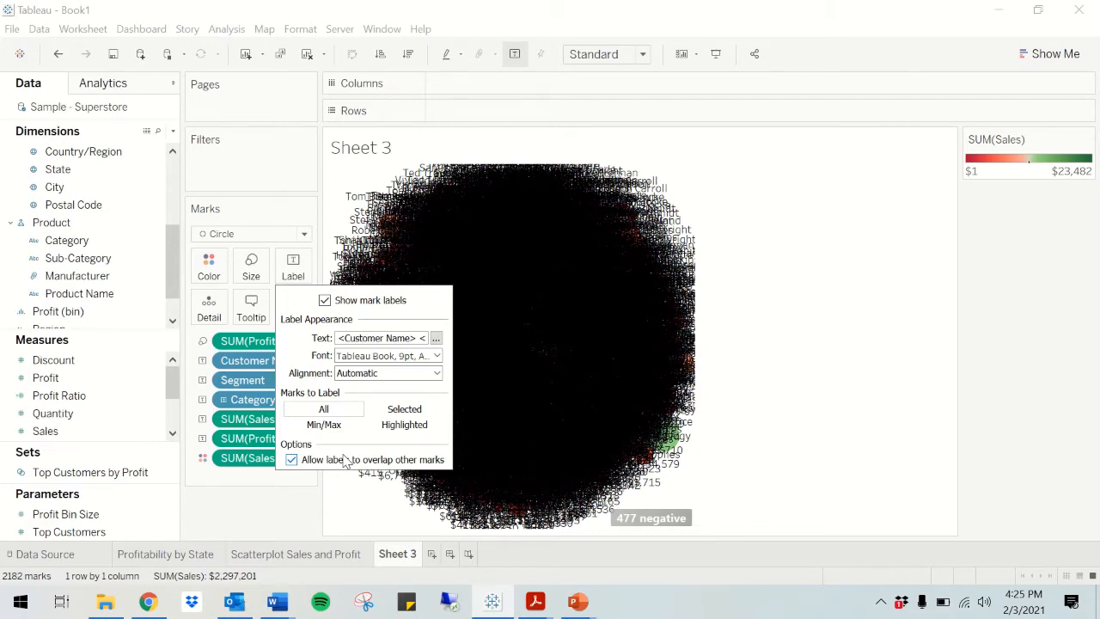
click(345, 460)
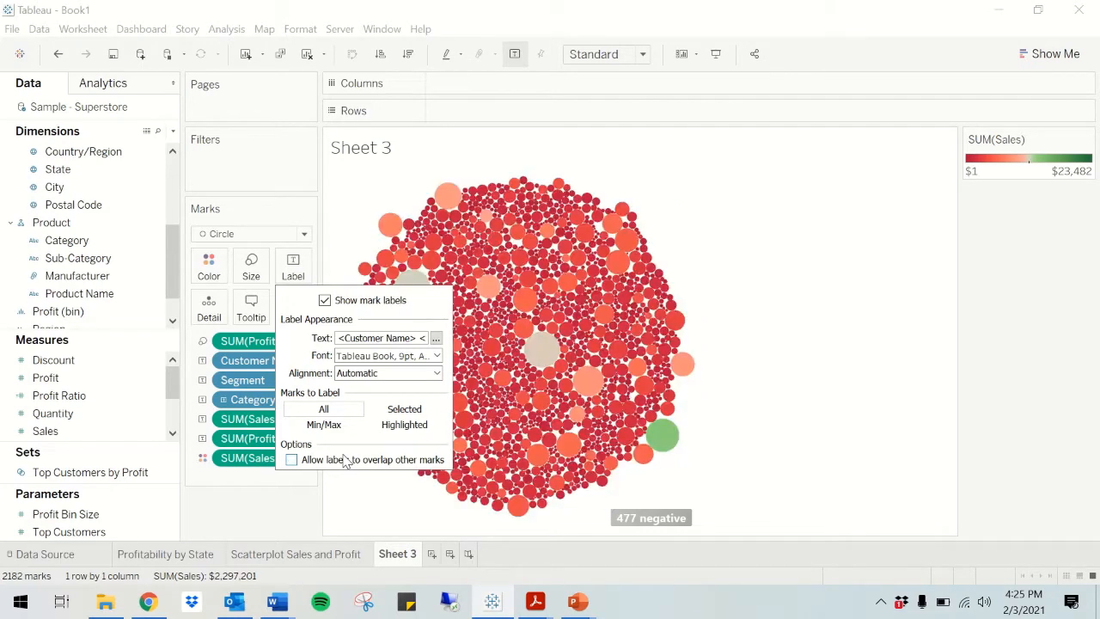
click(434, 339)
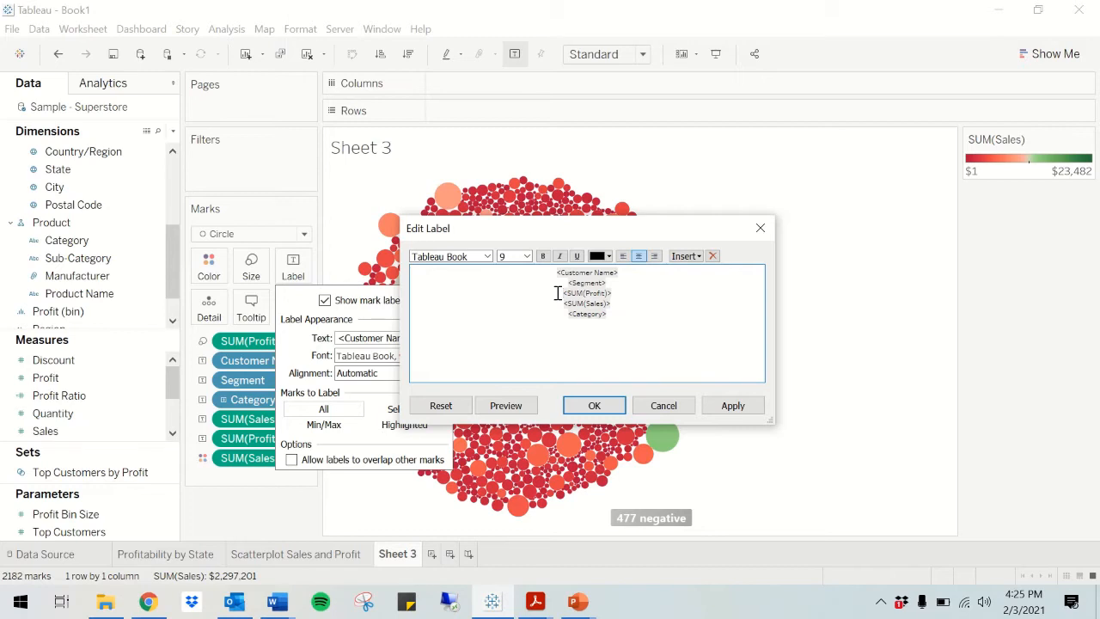
text(P)
click(674, 409)
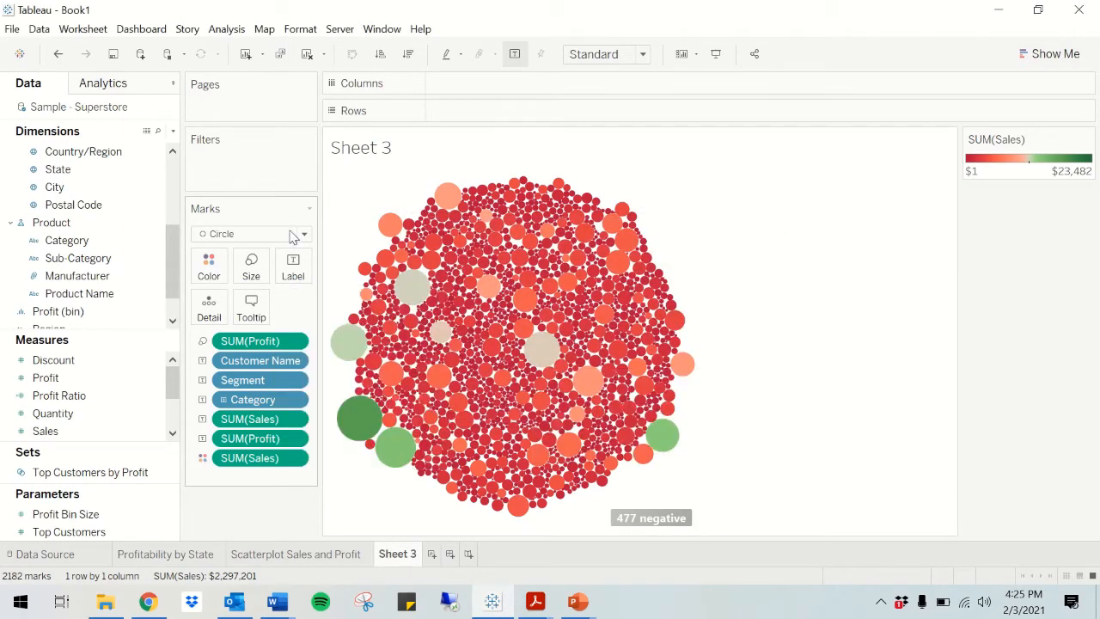
Step: Edit the bubble label text to put "Profit:" before the profit value and "Sales:" before the sales value
click(295, 272)
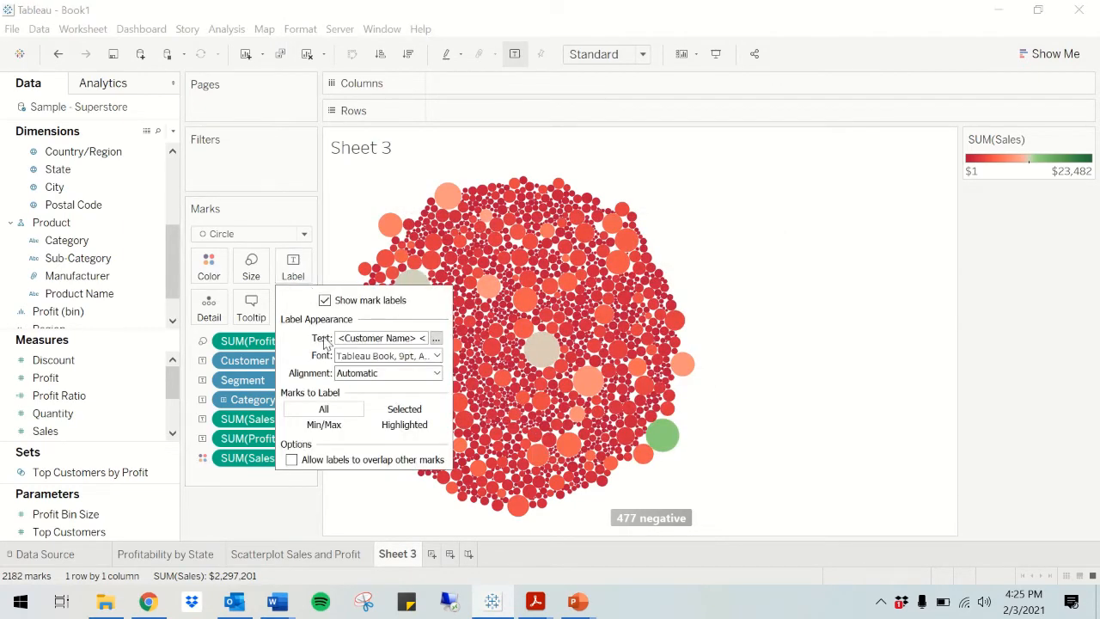
click(435, 338)
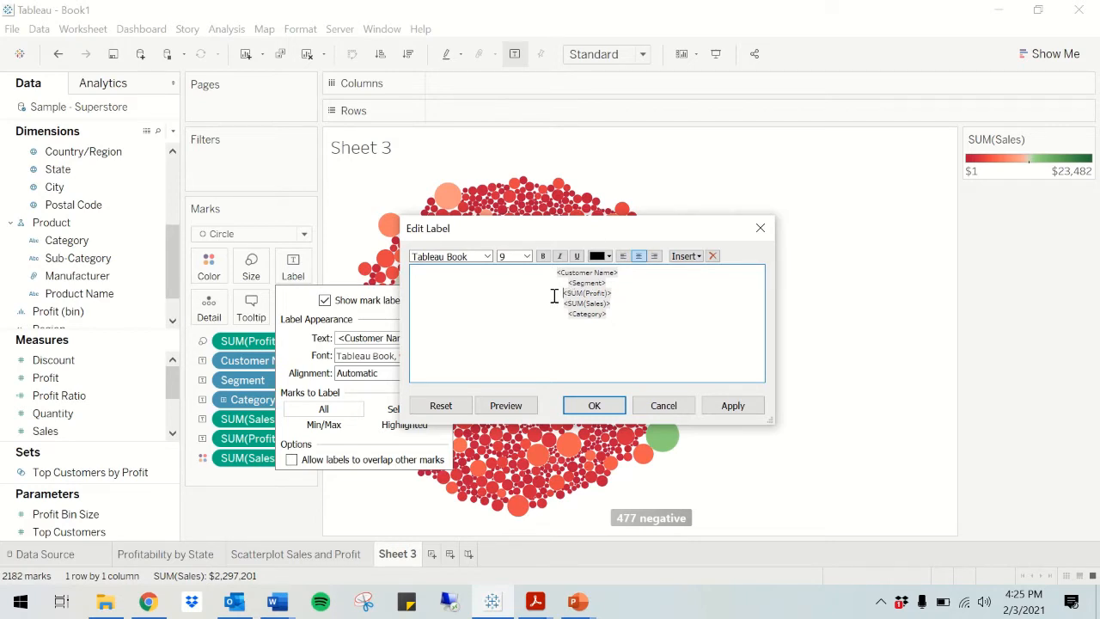
text(P)
text(rofit)
text(: <)
text(SUM(Profit)> Sales)
text(:)
Step: Set the font size of the entire bubble label text to 12 and apply the label edits
drag(617, 314, 539, 265)
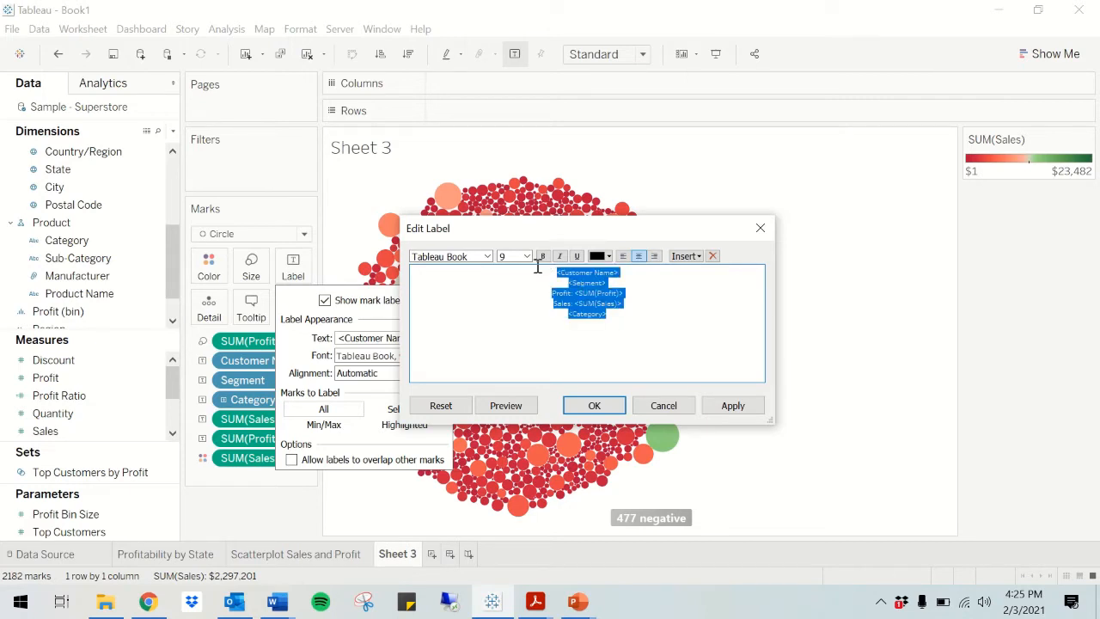
click(519, 256)
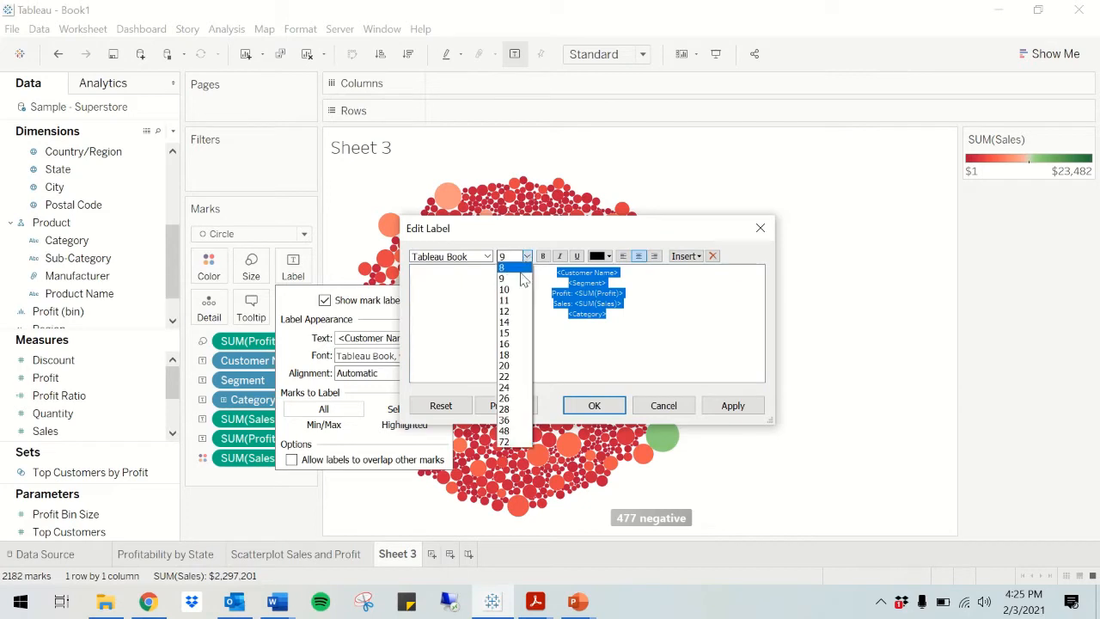
click(514, 312)
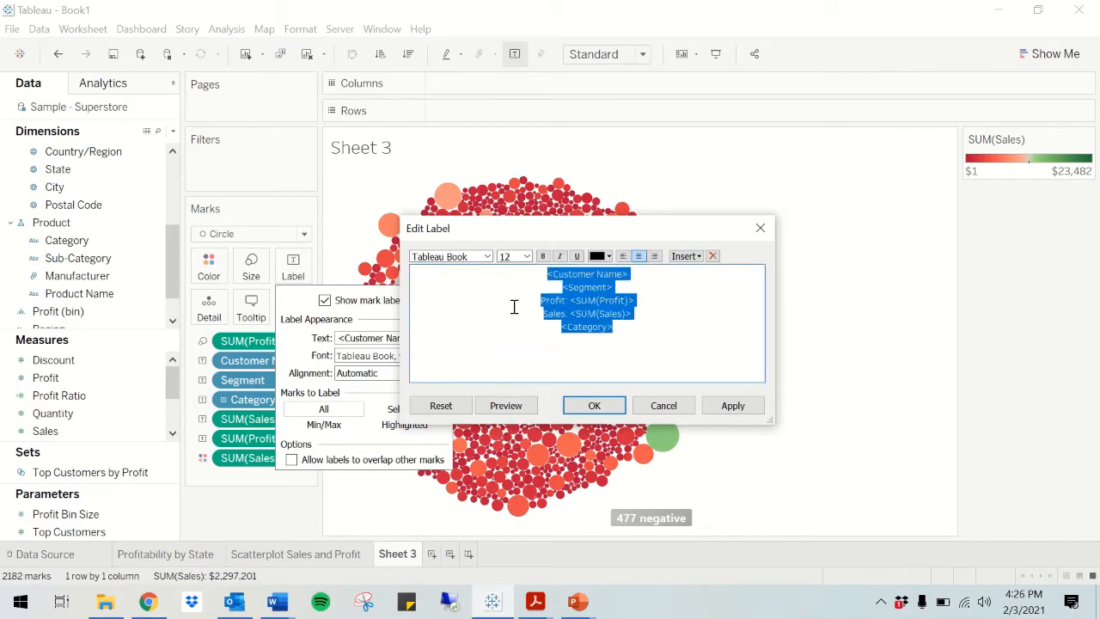
click(486, 256)
click(486, 256)
click(608, 257)
click(608, 256)
click(744, 415)
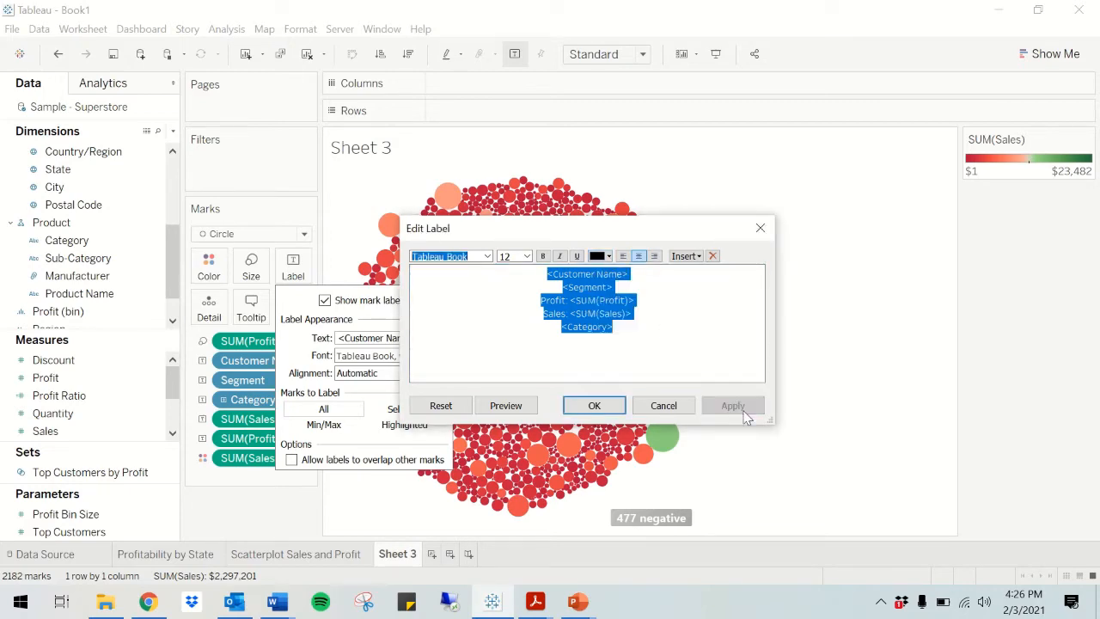
click(594, 405)
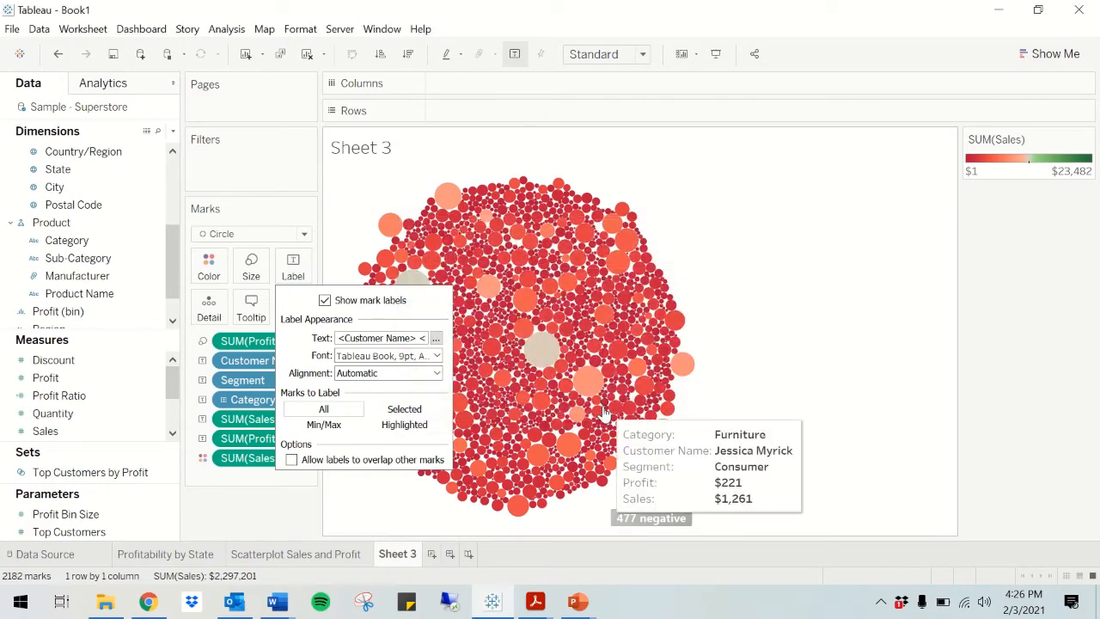
click(814, 334)
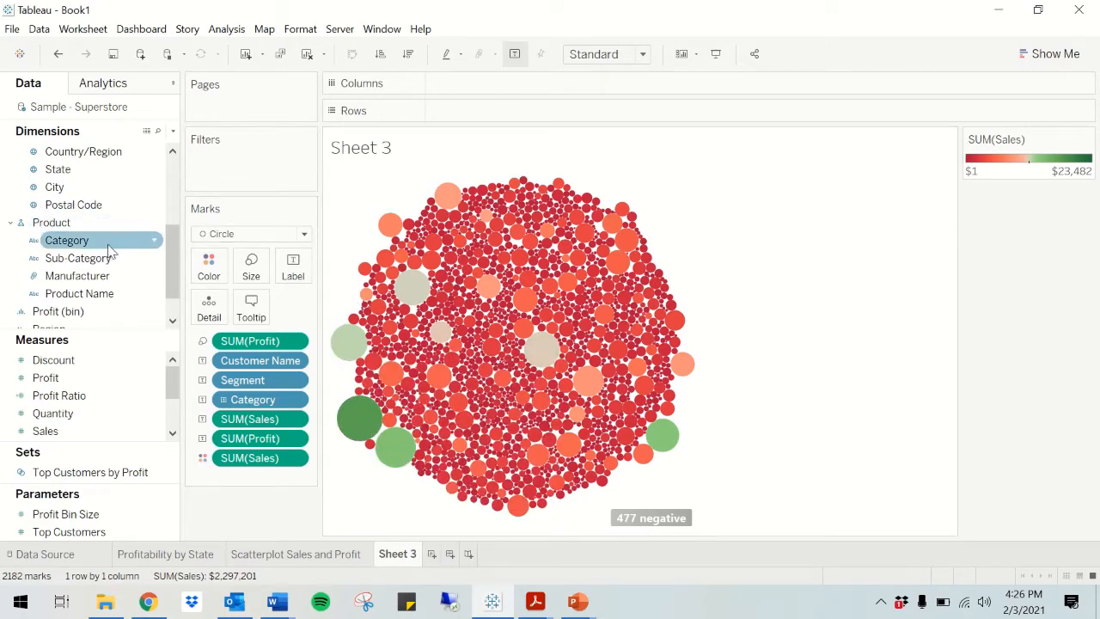
Step: Add Product Name as a further label on the bubbles
scroll(105, 256, down, 1)
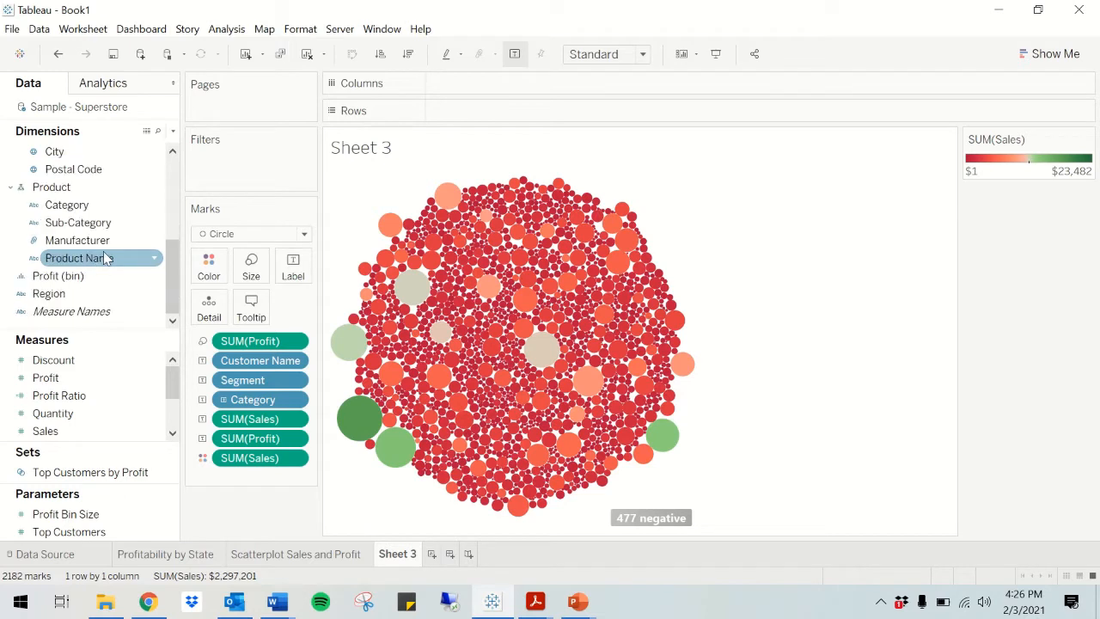
drag(91, 258, 299, 275)
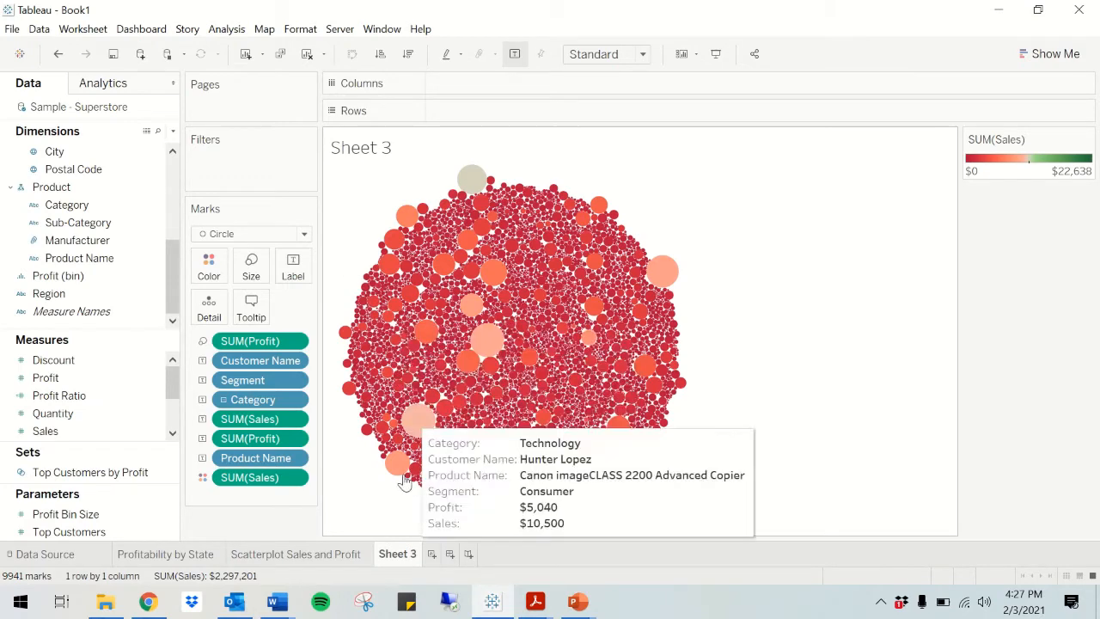
Step: Rename the bubble chart's worksheet as Bubble Chart Sales and Profit
double_click(388, 553)
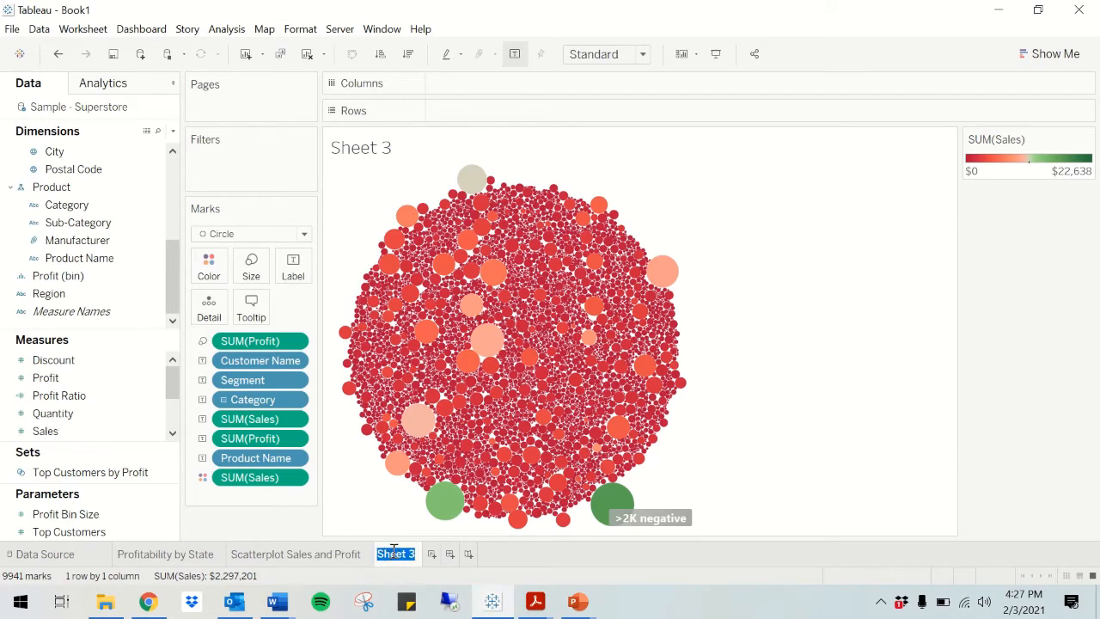
text(Bubble Char)
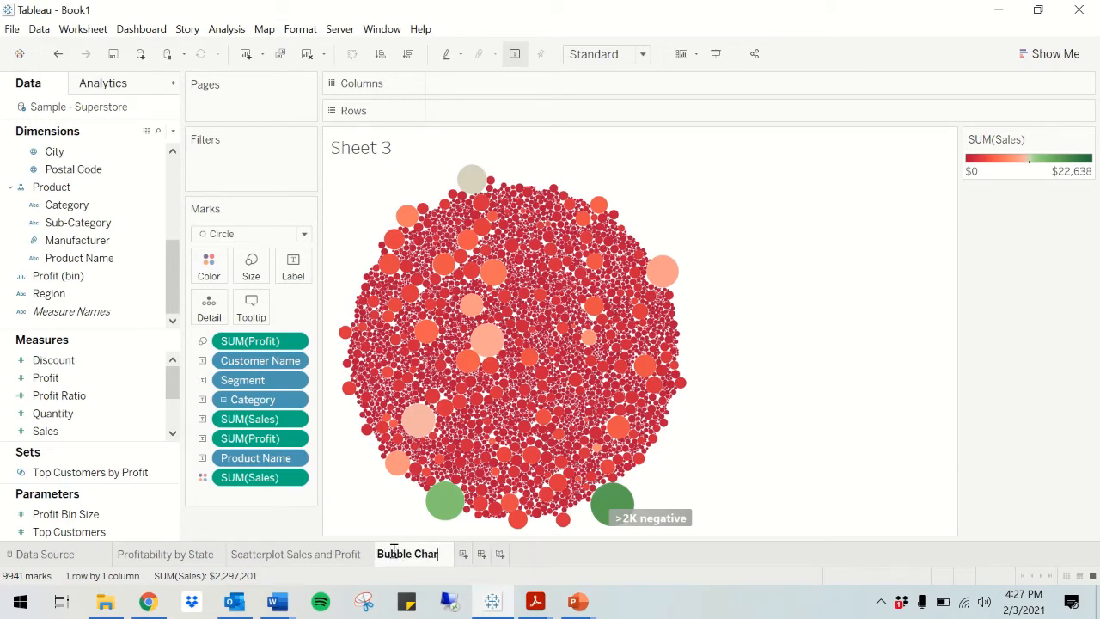
text(t Sal)
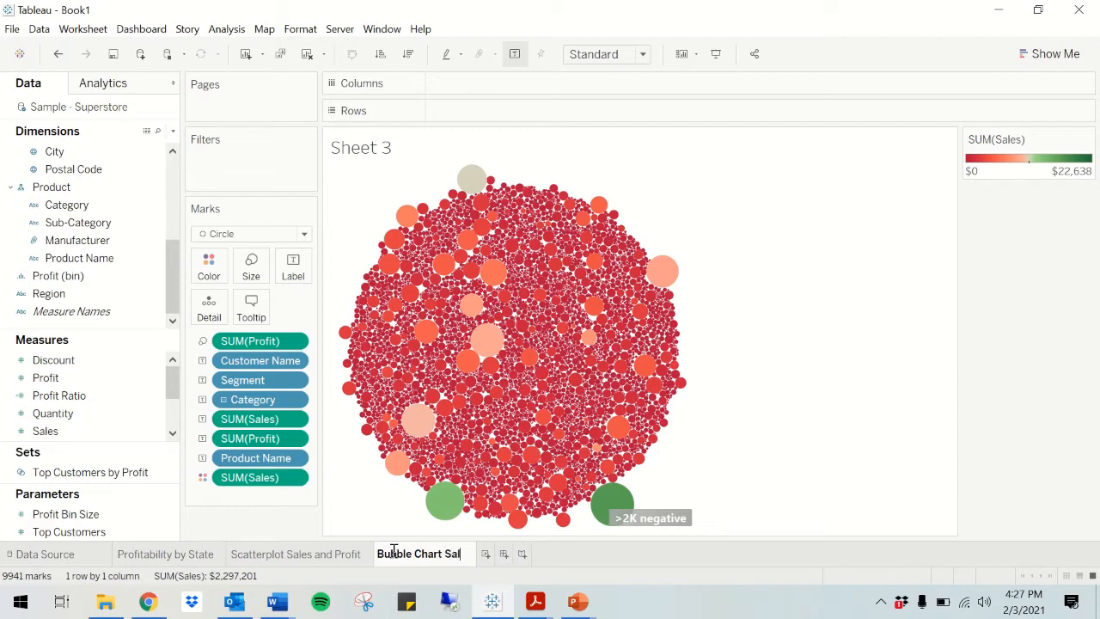
text(es and Profit)
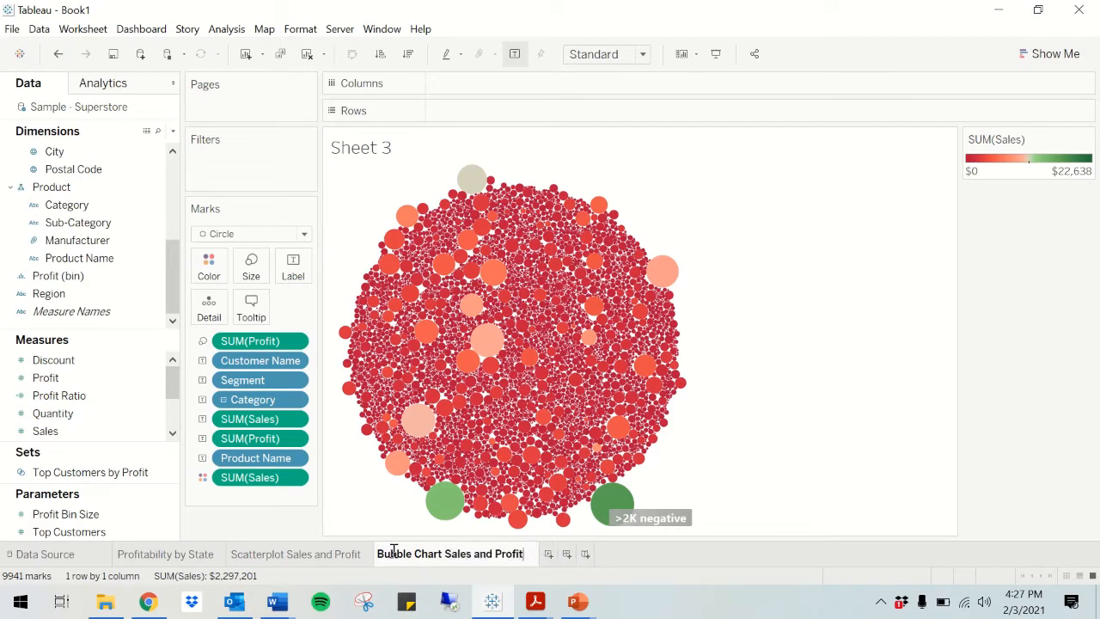
key(Return)
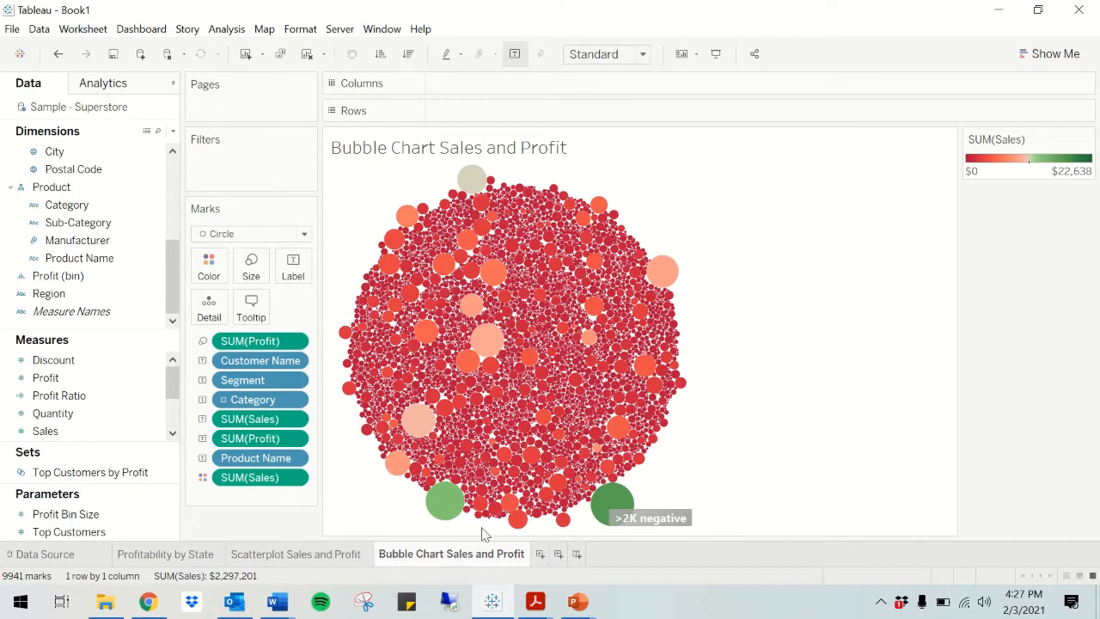
Step: Create a new worksheet with Category on Columns and Segment placed ahead of it
click(540, 555)
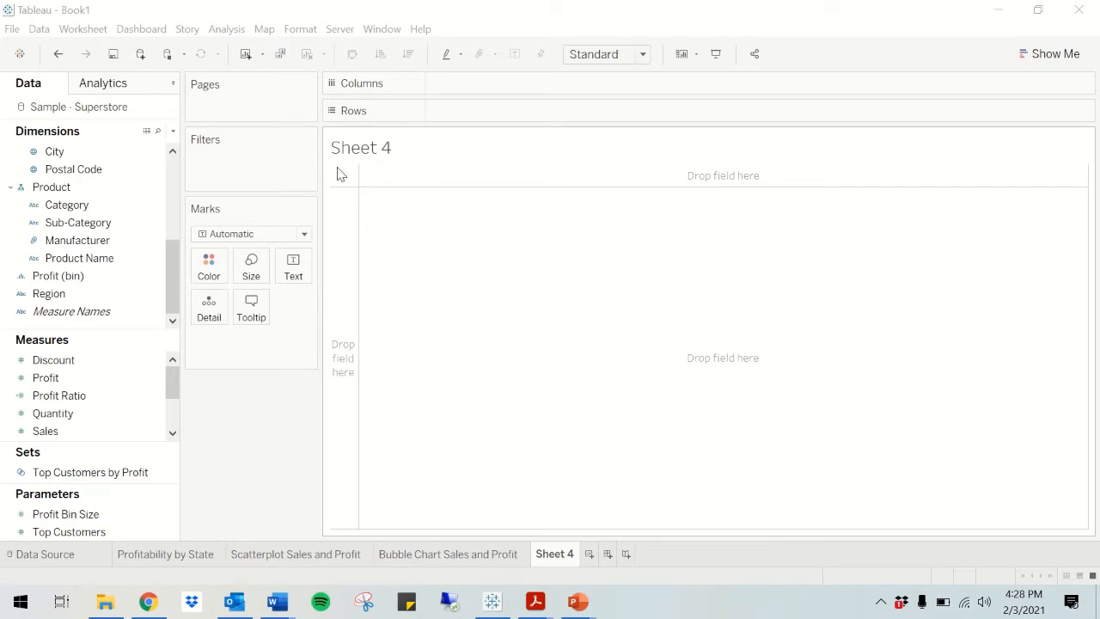
scroll(111, 223, up, 2)
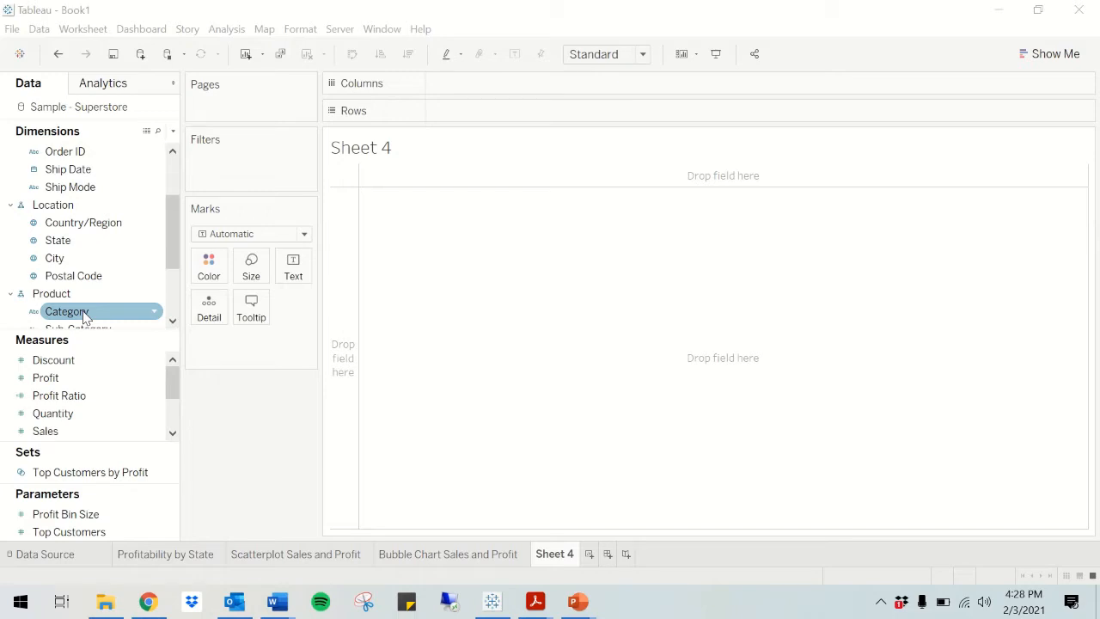
drag(84, 317, 482, 91)
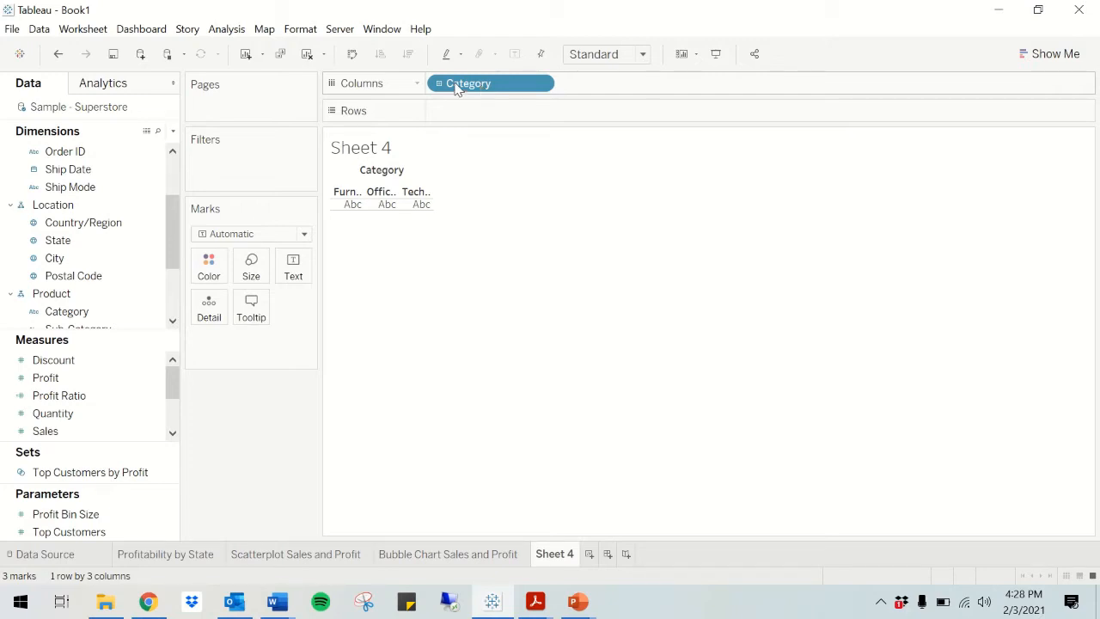
scroll(93, 222, down, 1)
click(93, 222)
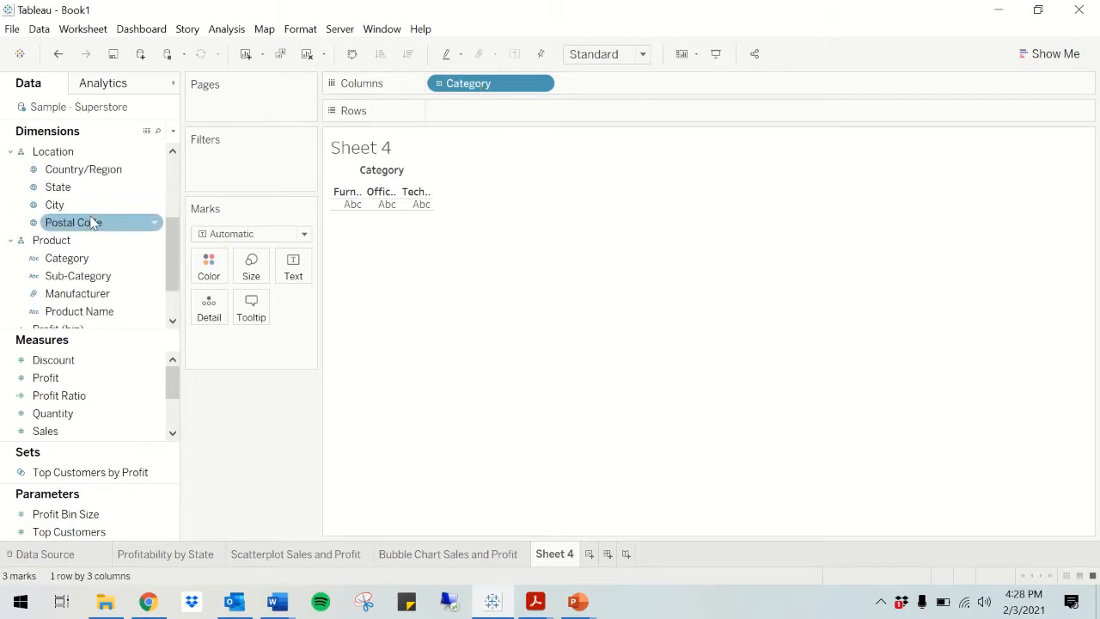
scroll(93, 222, down, 1)
scroll(93, 221, up, 4)
drag(94, 189, 461, 88)
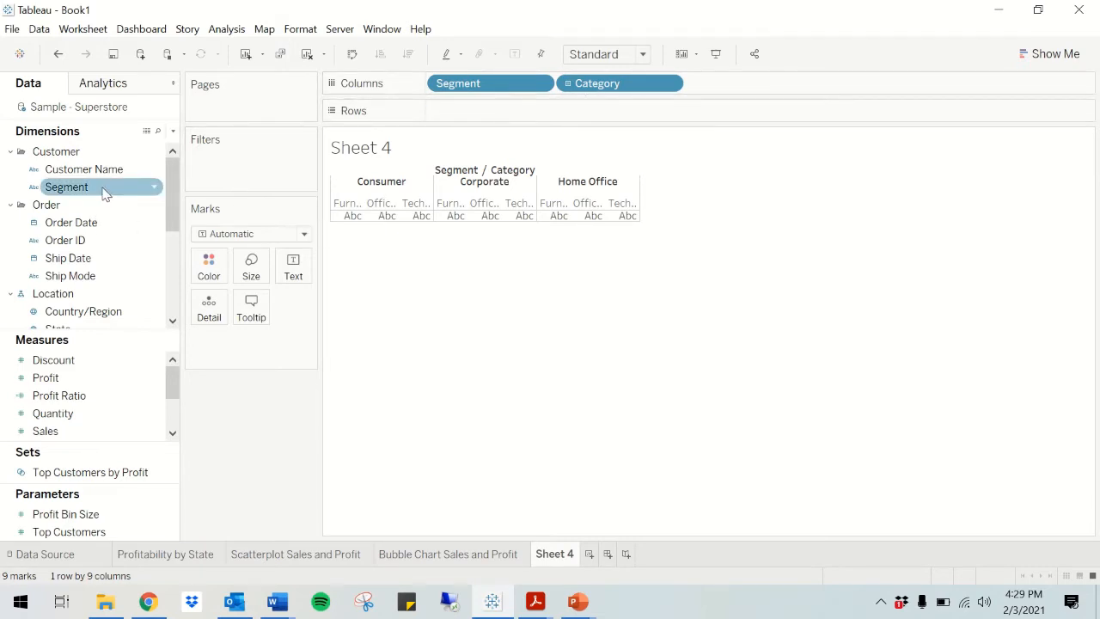
Step: Add Product Name after Category on Columns, including all of its members
scroll(103, 196, down, 5)
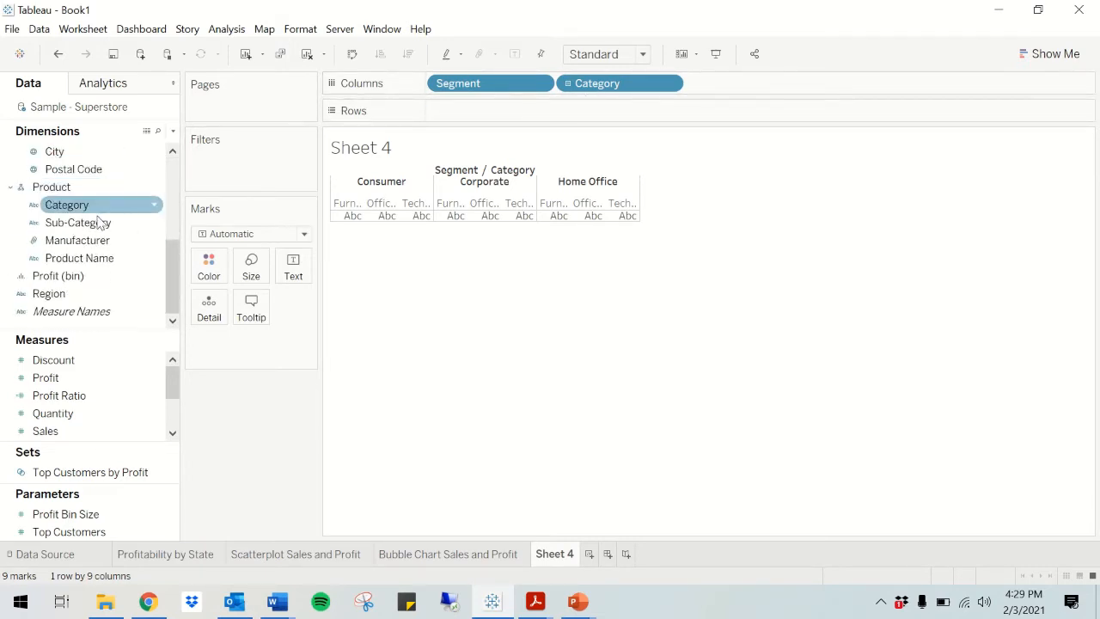
drag(103, 255, 745, 92)
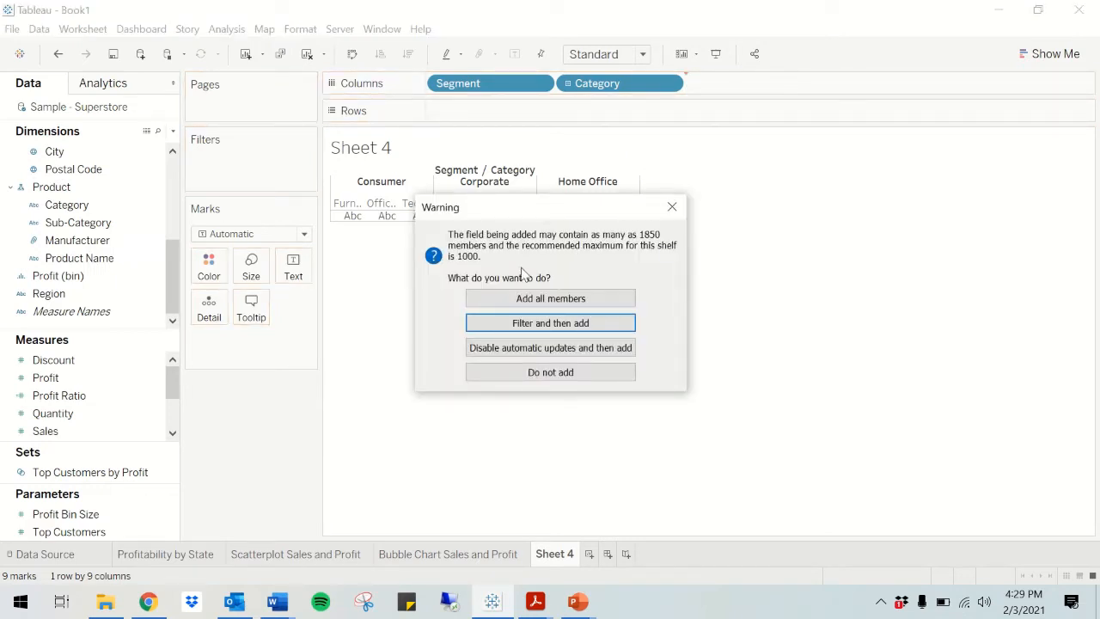
mouse_move(461, 6)
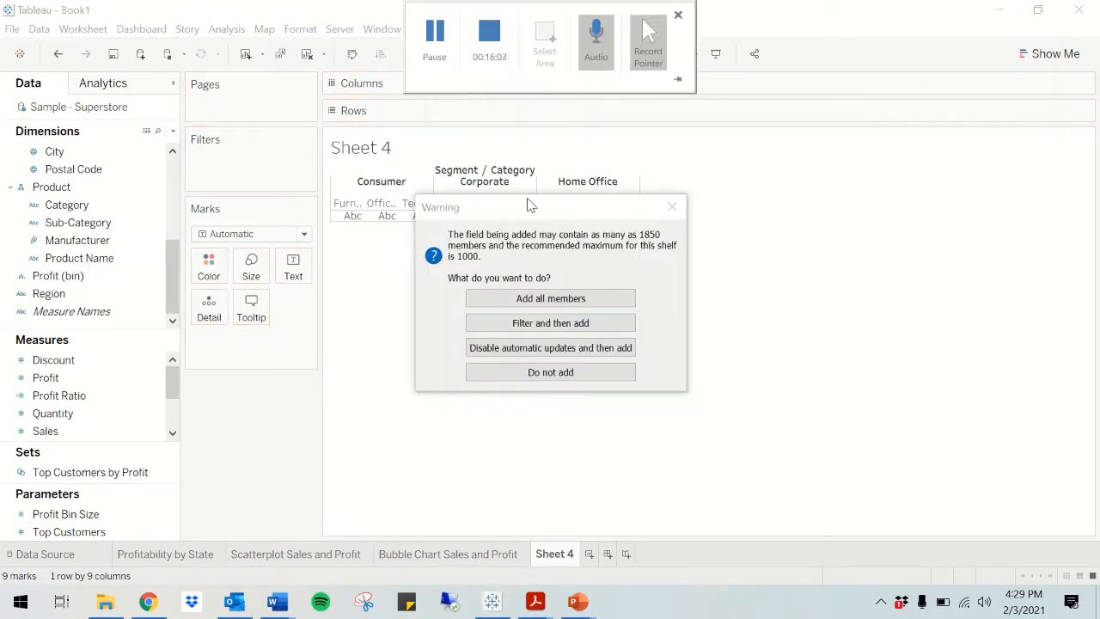
click(567, 299)
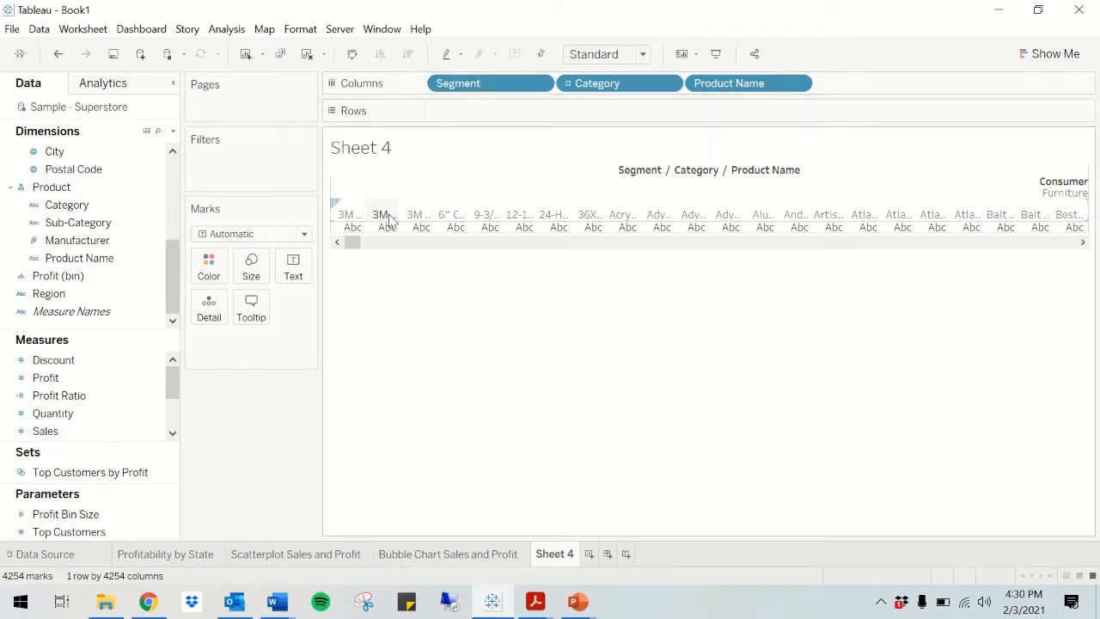
Step: Move Segment, Category and Product Name from Columns to Rows, keeping their order
drag(498, 83, 628, 107)
drag(492, 88, 741, 116)
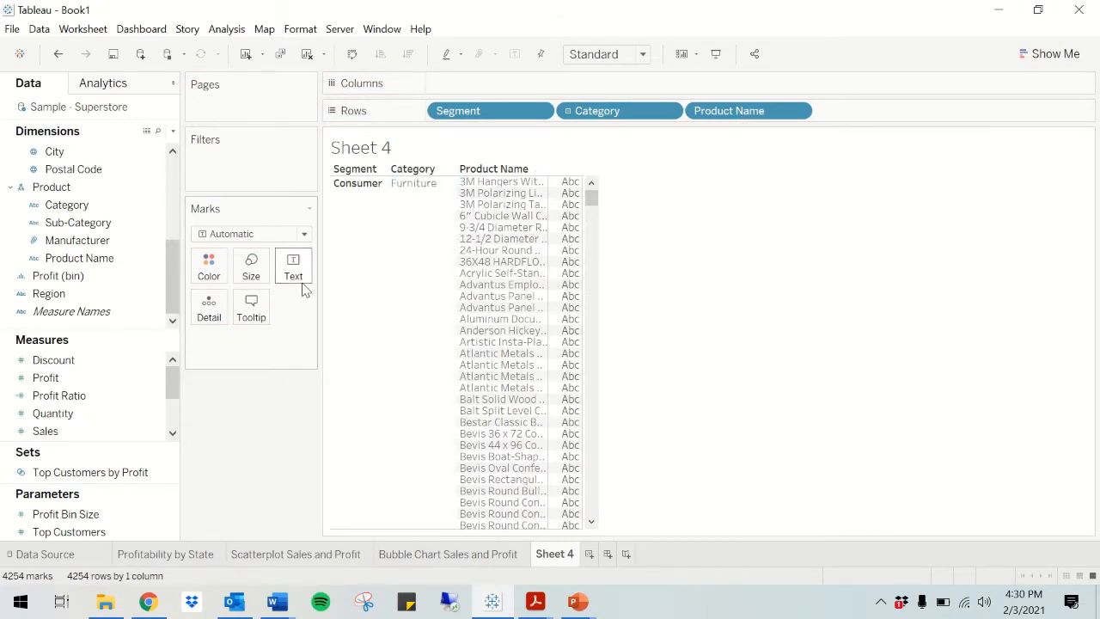
Step: Undo the field moves and redo them until Segment, Category and Product Name are back on Rows
key(ctrl+z)
key(ctrl+z)
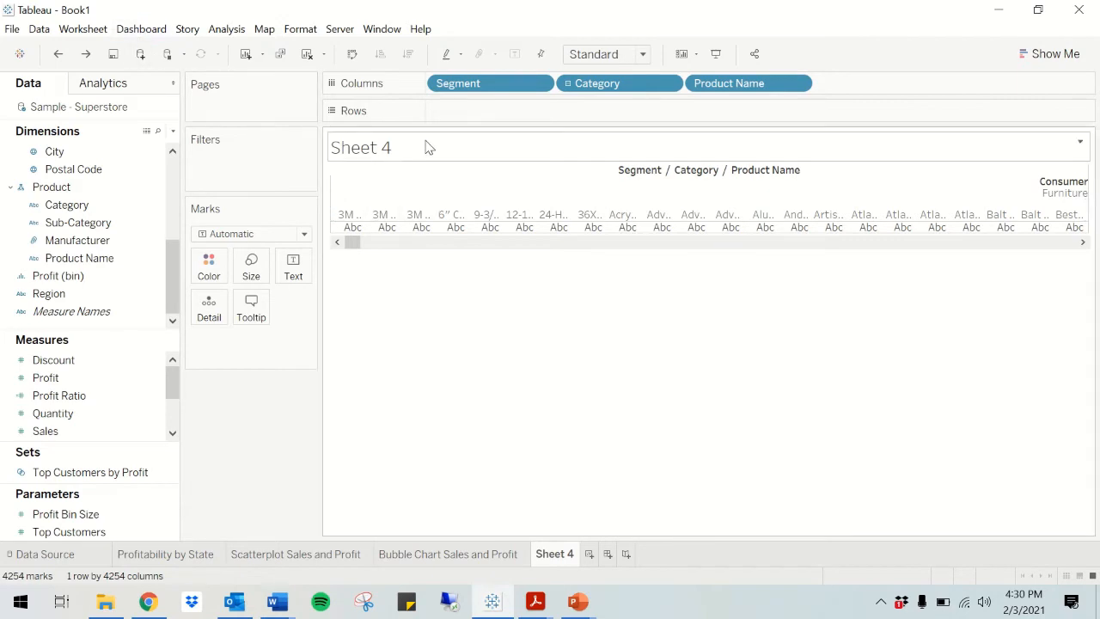
click(87, 54)
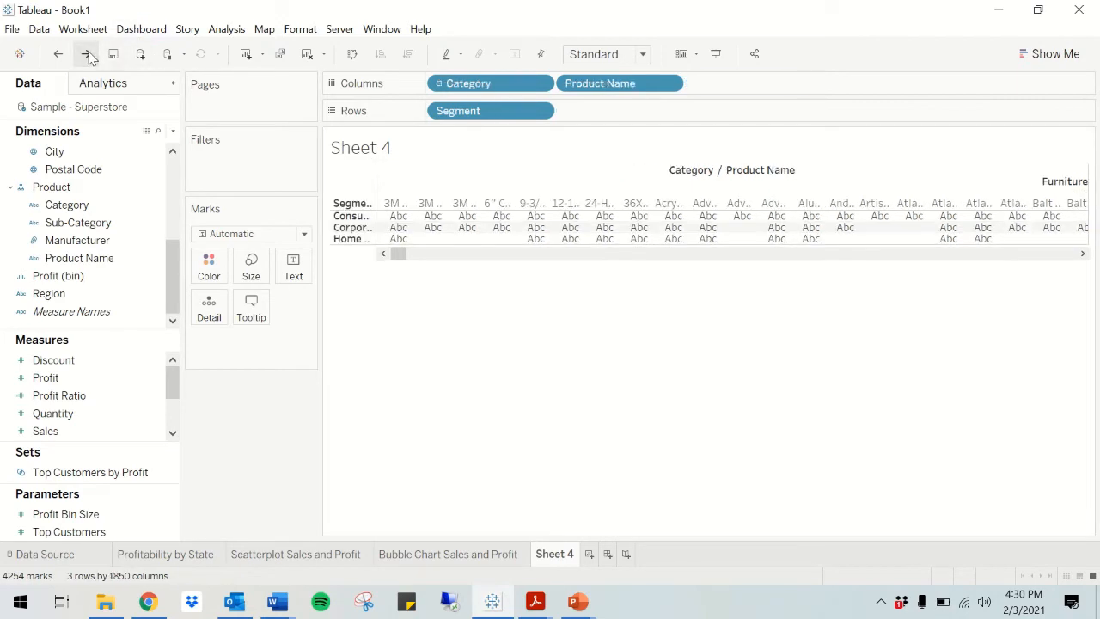
click(86, 55)
click(60, 55)
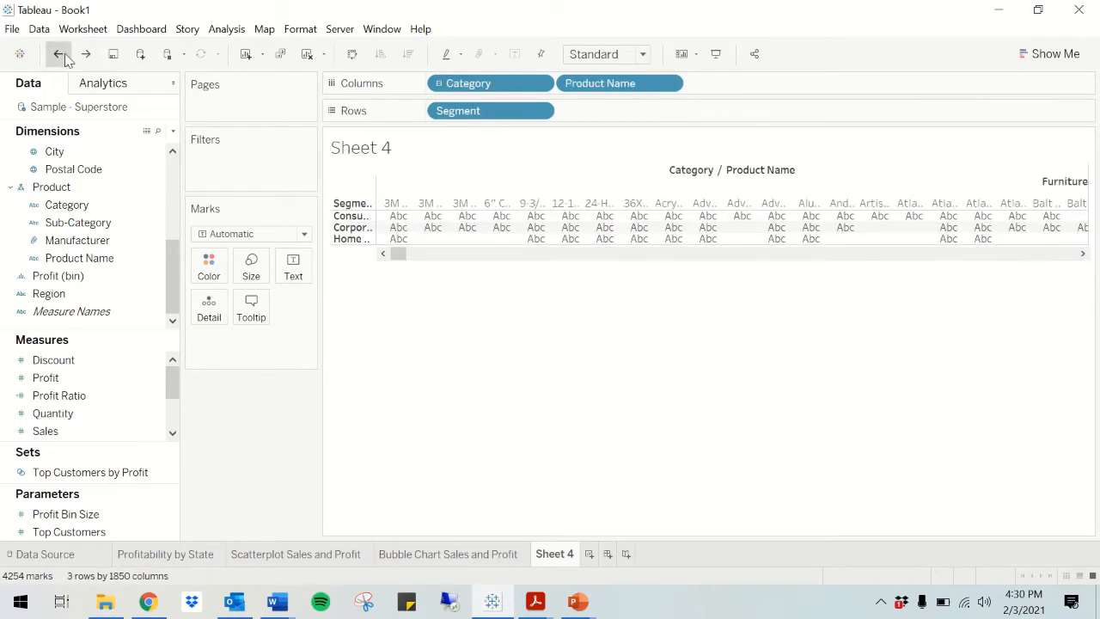
click(61, 54)
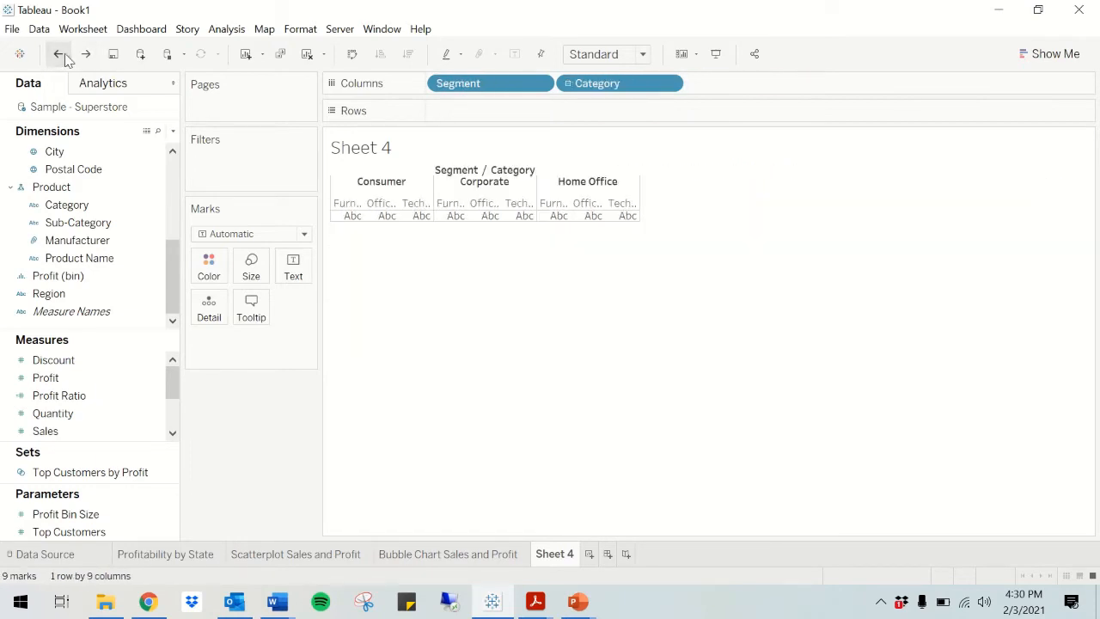
click(86, 55)
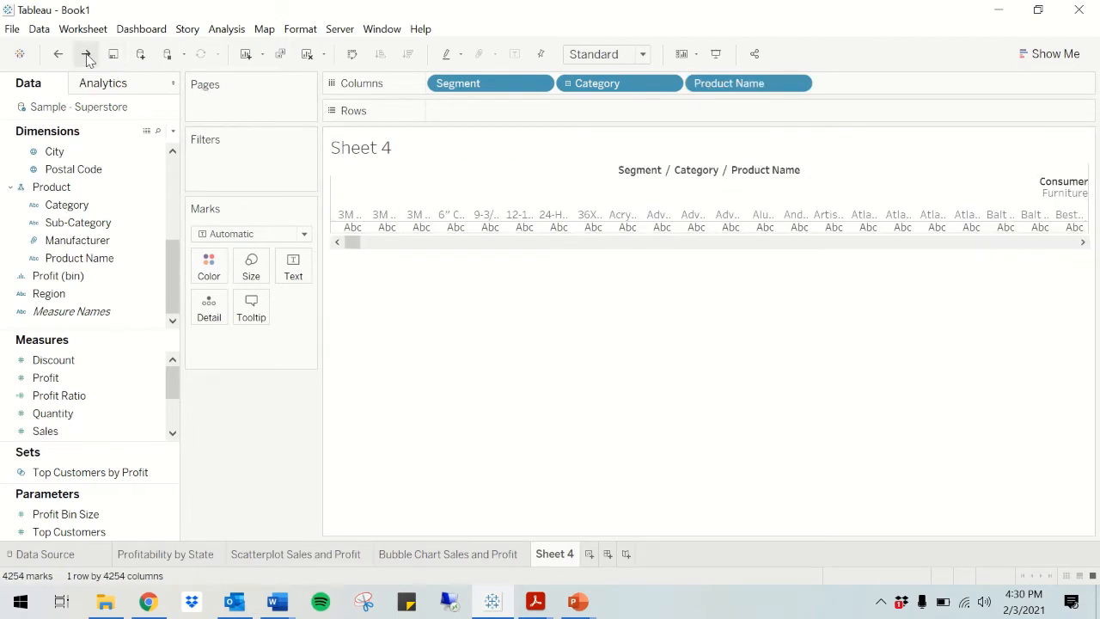
click(86, 55)
click(86, 56)
click(86, 55)
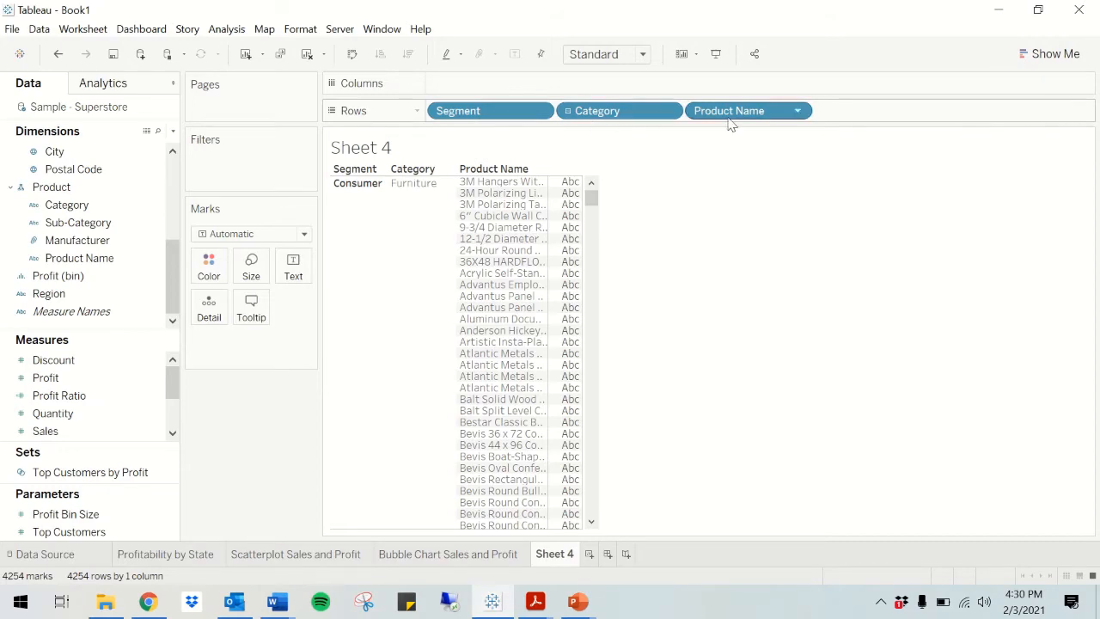
Step: Add the Sales measure to Columns to show the products as sales bars
drag(592, 196, 594, 172)
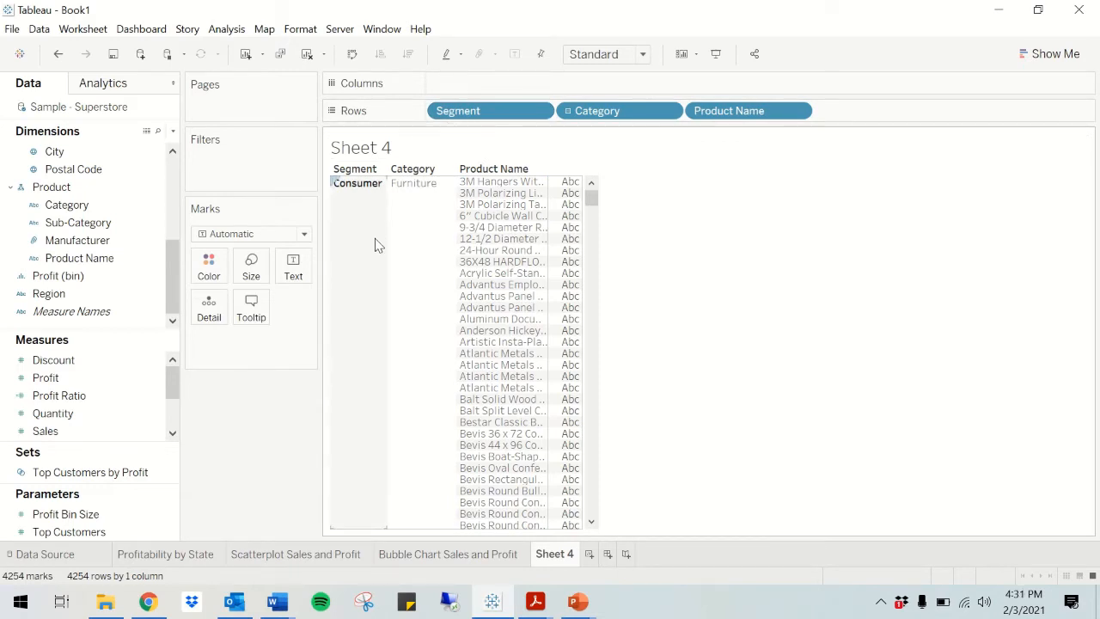
click(120, 296)
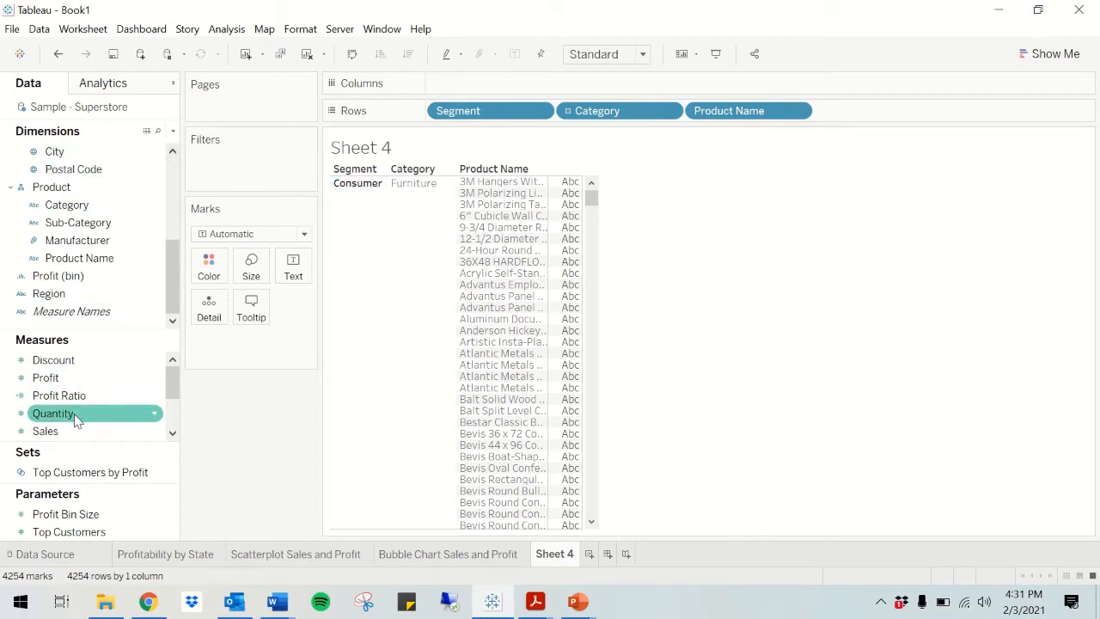
drag(73, 425, 476, 83)
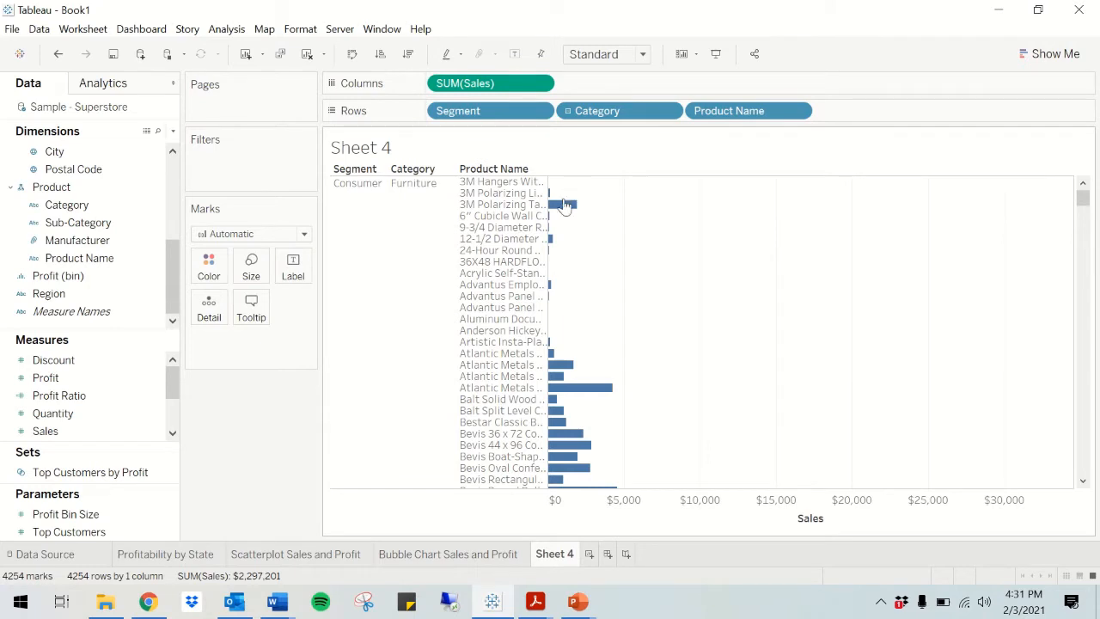
Step: Review the Bubble Chart Sales and Profit and Profitability by State worksheets, and return to Sheet 4
mouse_move(565, 206)
click(477, 555)
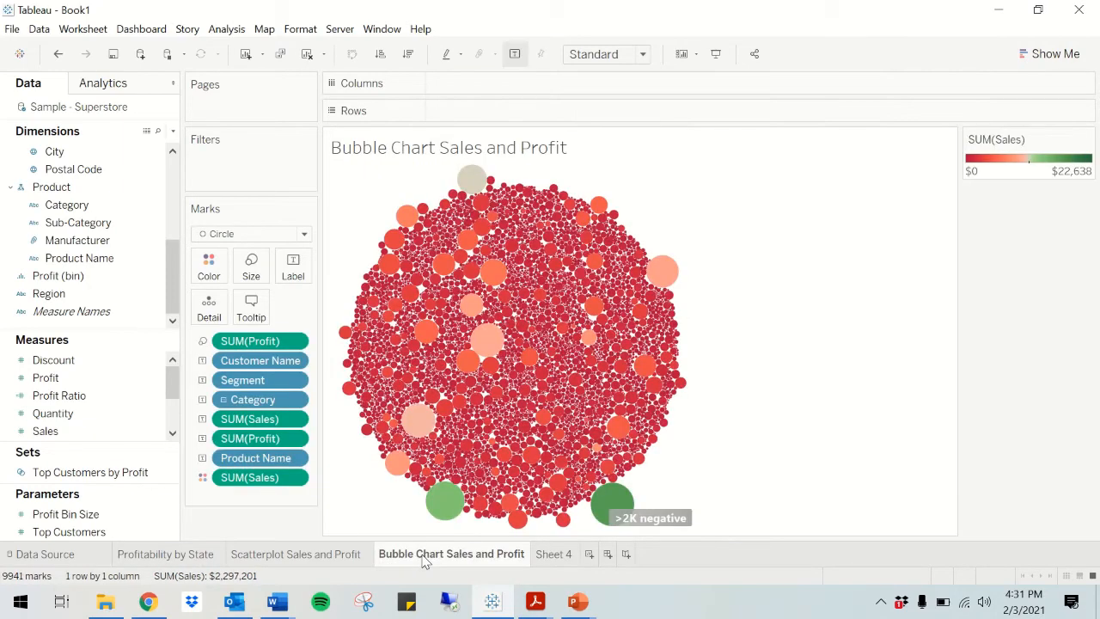
click(543, 557)
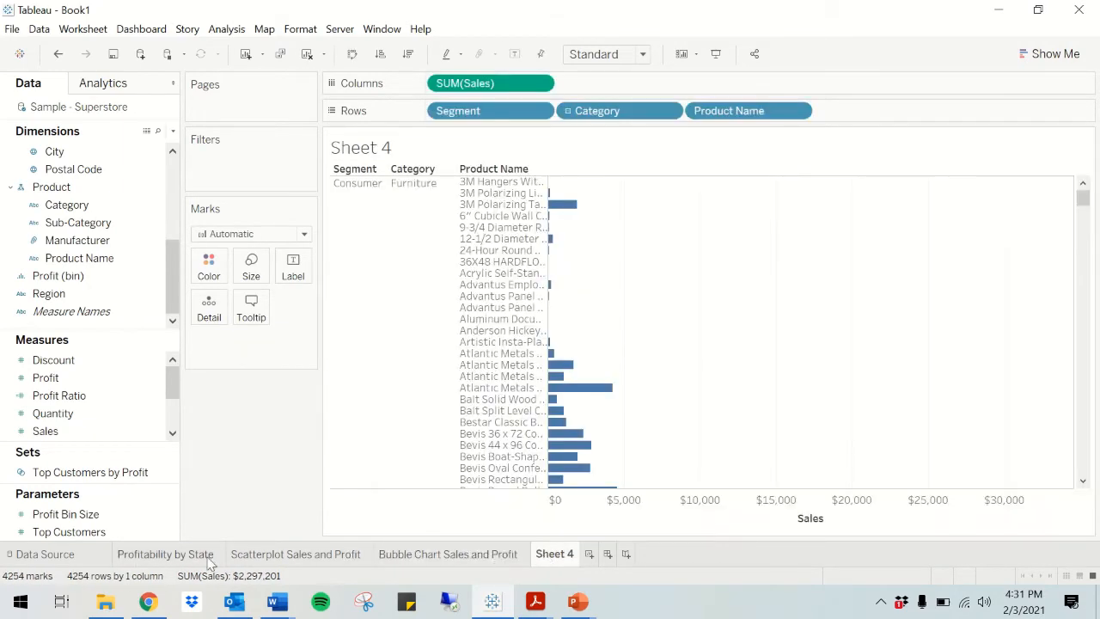
click(209, 559)
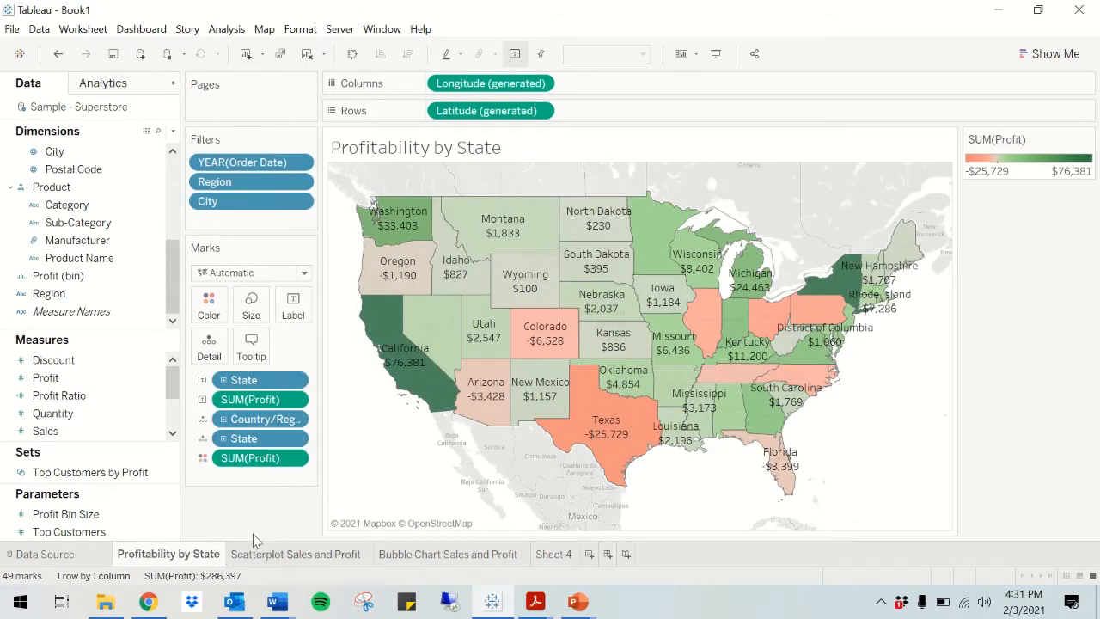
mouse_move(409, 377)
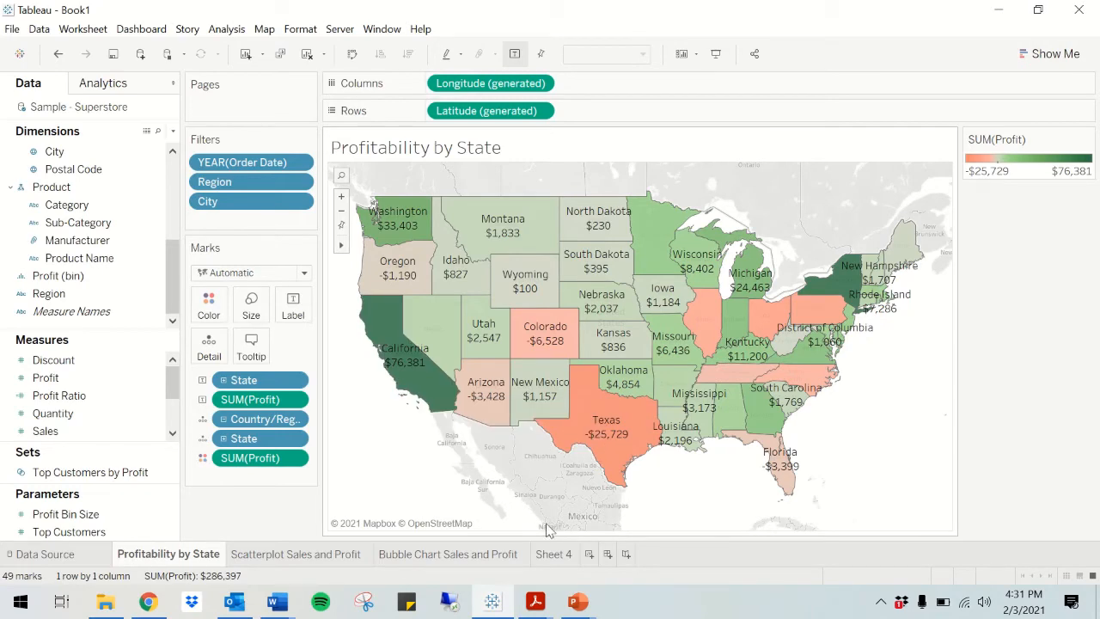
click(557, 555)
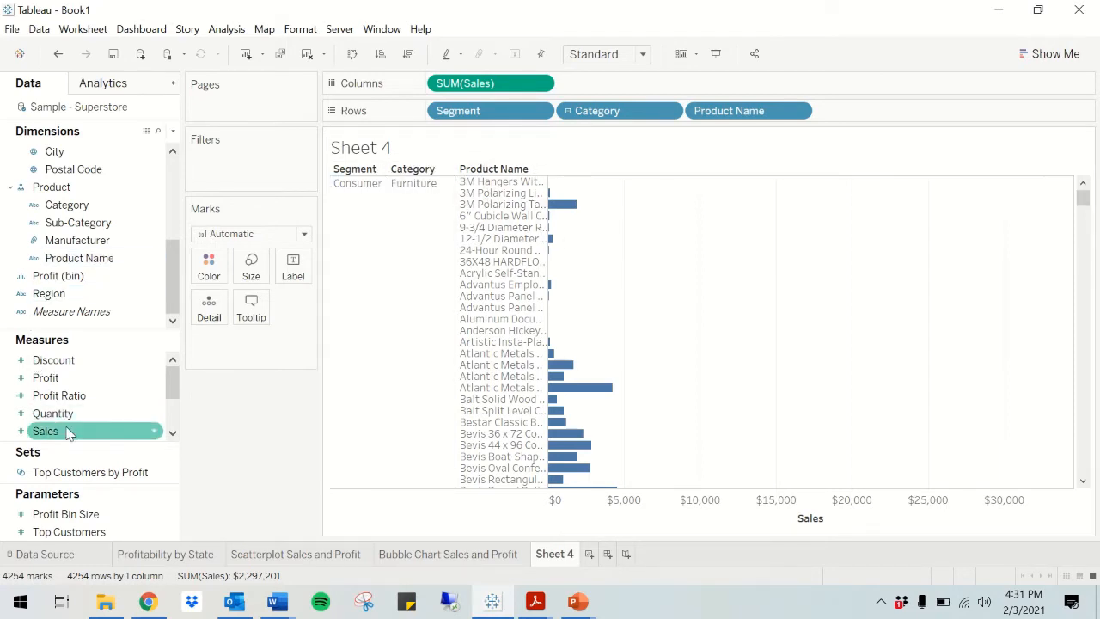
Step: Color the sales bars by Profit using the Red-Green Diverging palette
drag(58, 377, 210, 279)
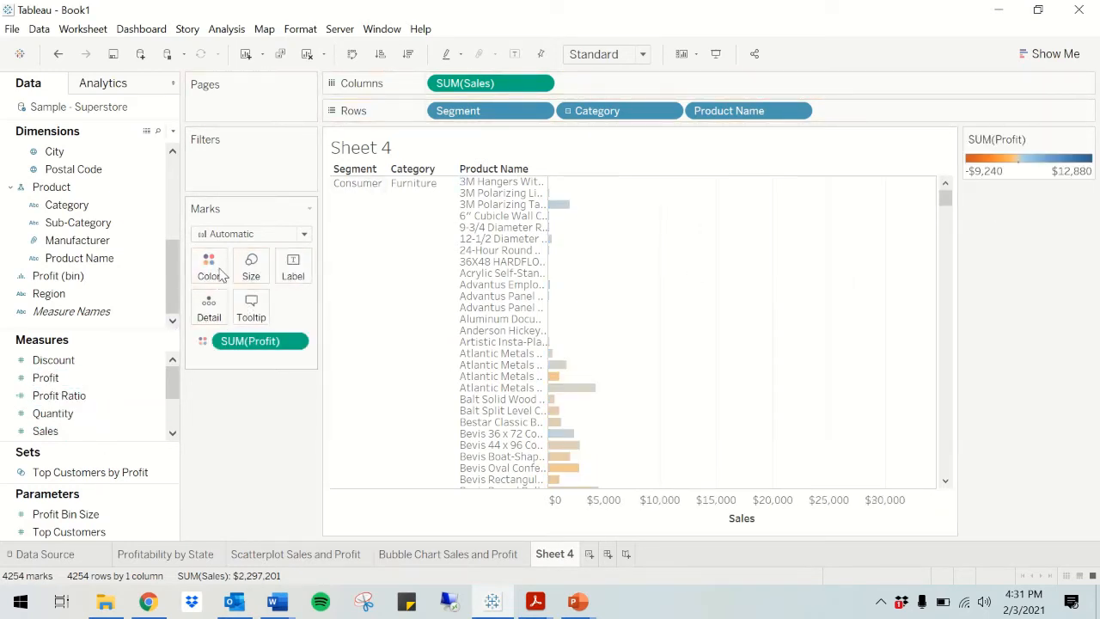
click(209, 271)
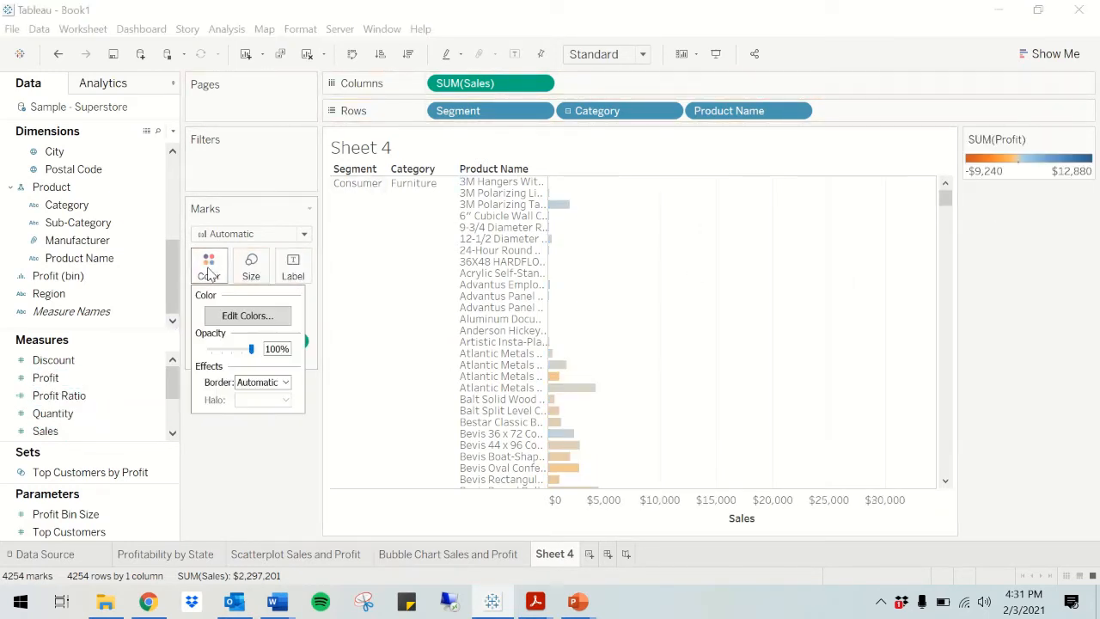
click(247, 316)
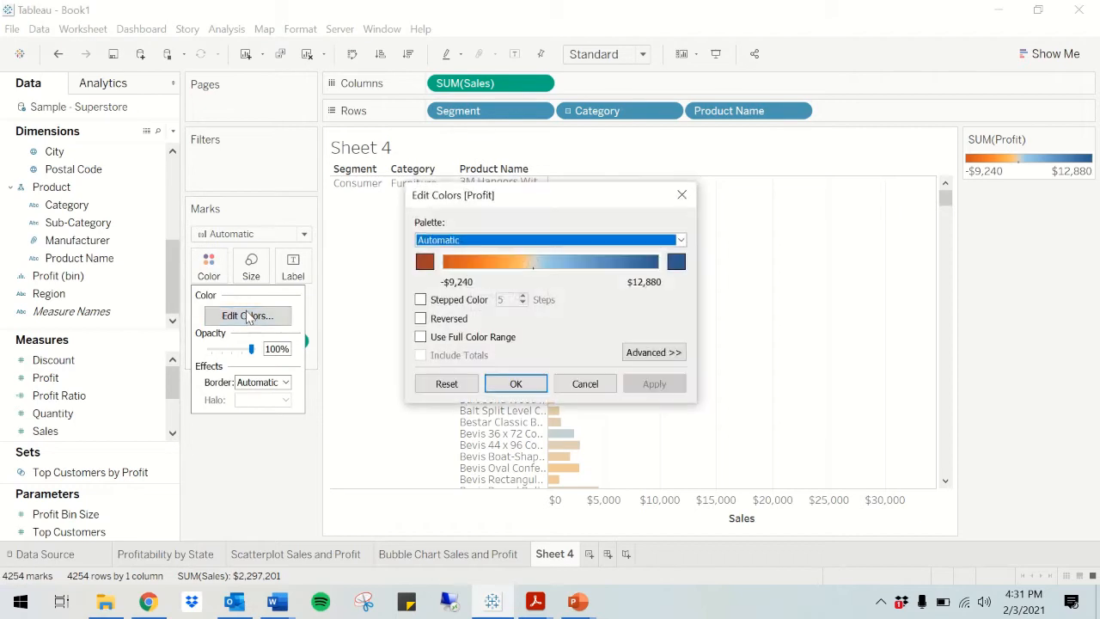
click(558, 243)
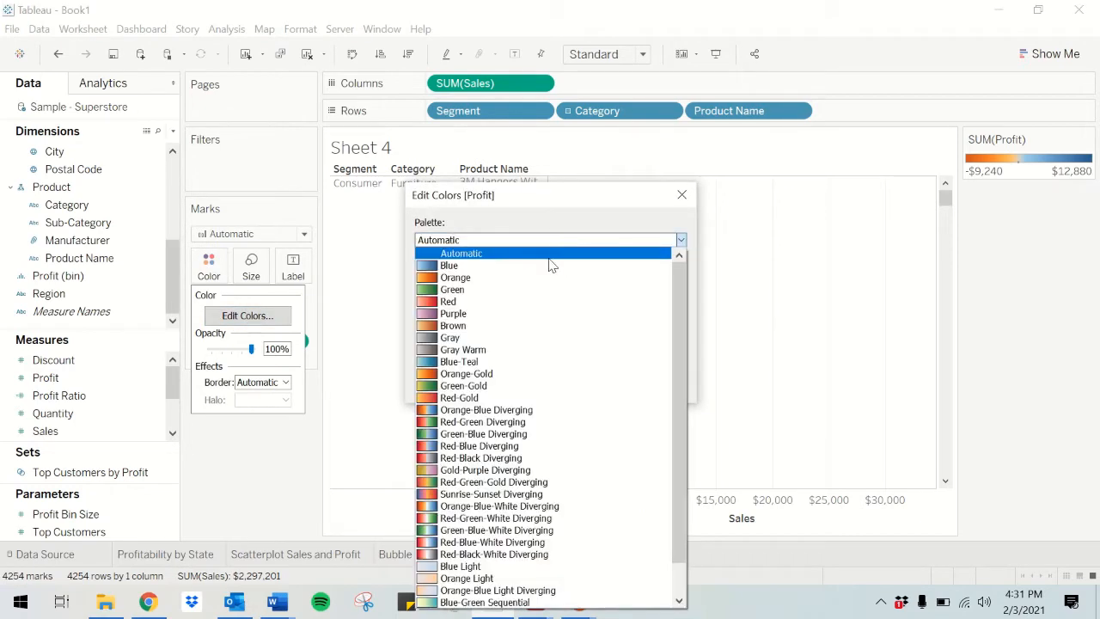
click(505, 422)
click(670, 383)
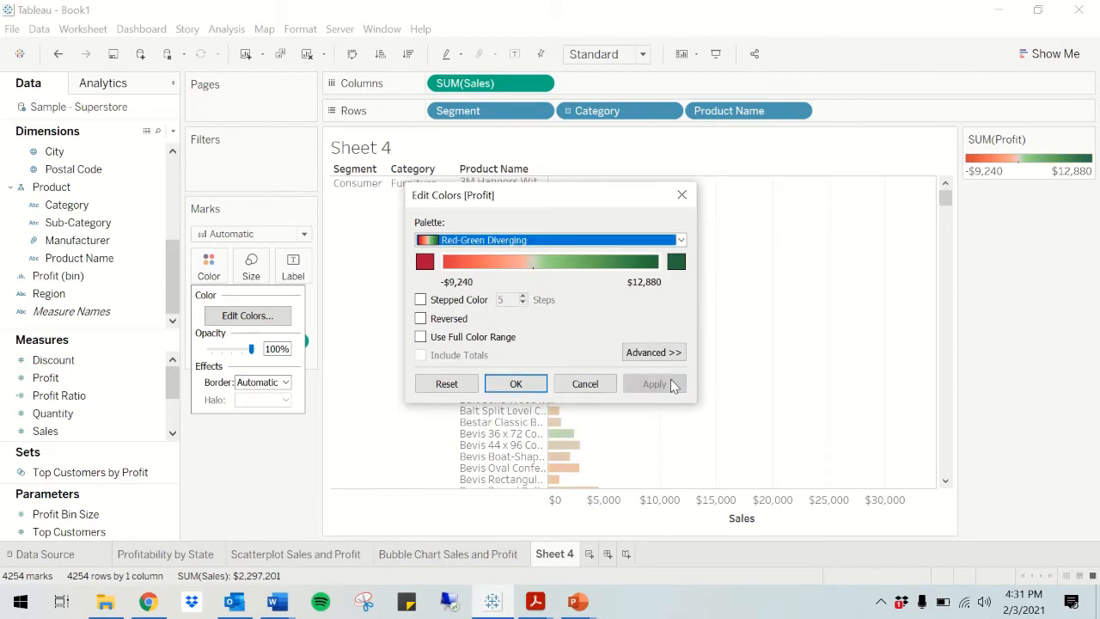
click(518, 384)
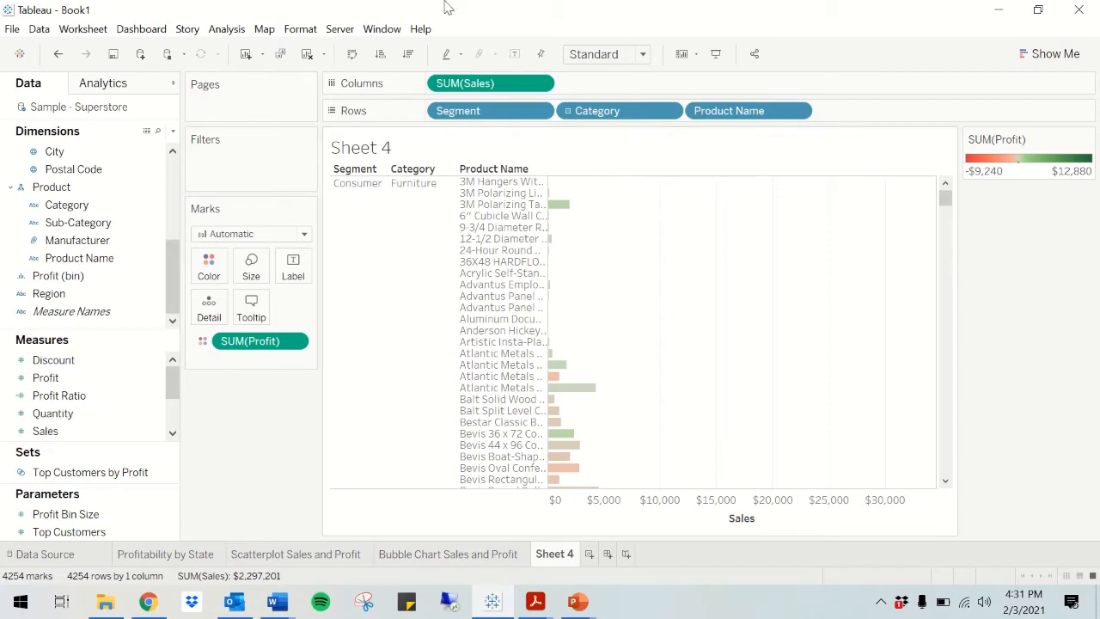
Step: Add a Customer Name filter to the sheet with all customers selected
mouse_move(445, 5)
click(442, 39)
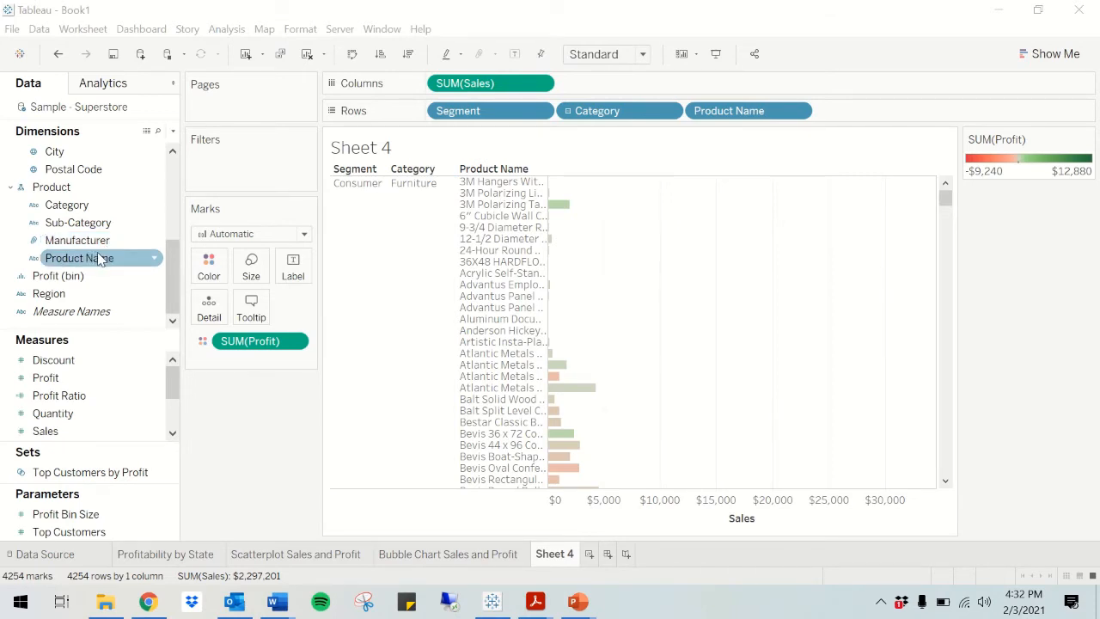
drag(173, 268, 240, 166)
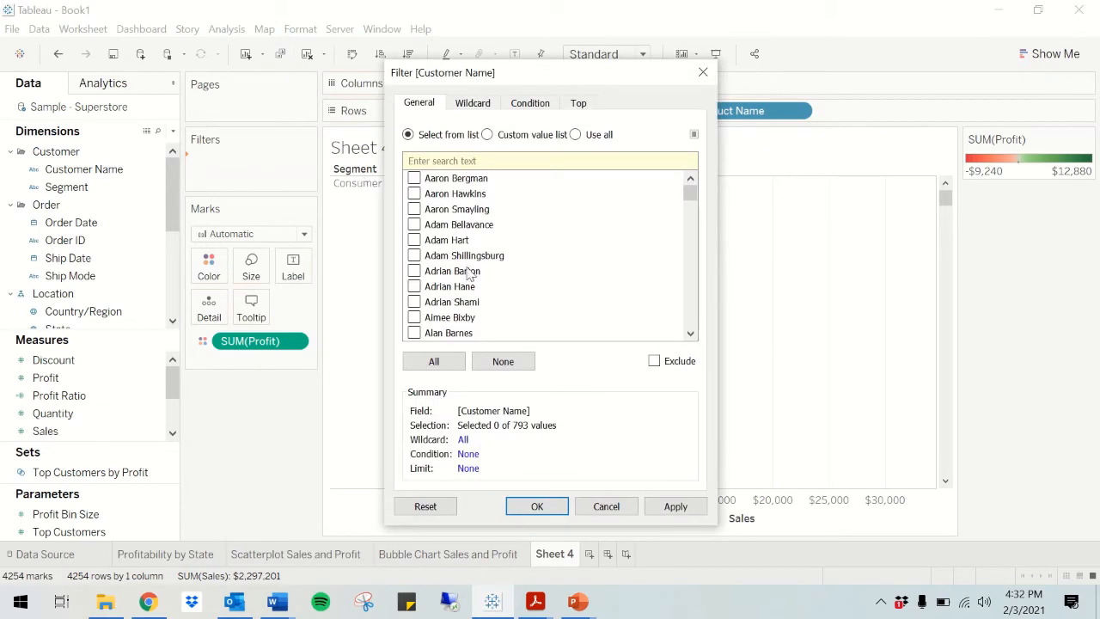
click(434, 362)
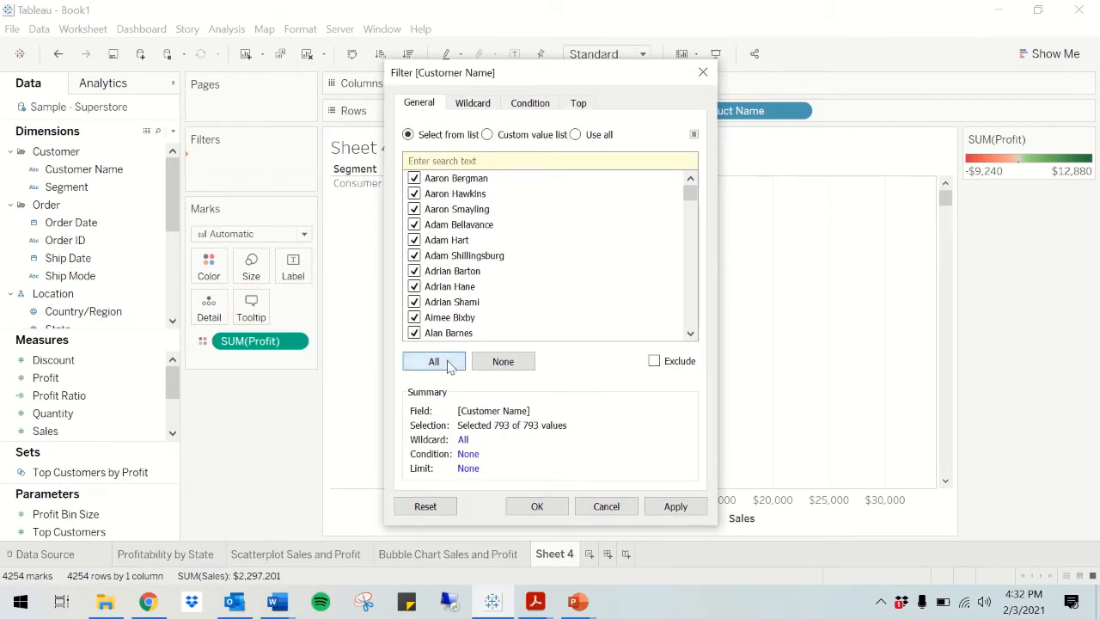
click(679, 508)
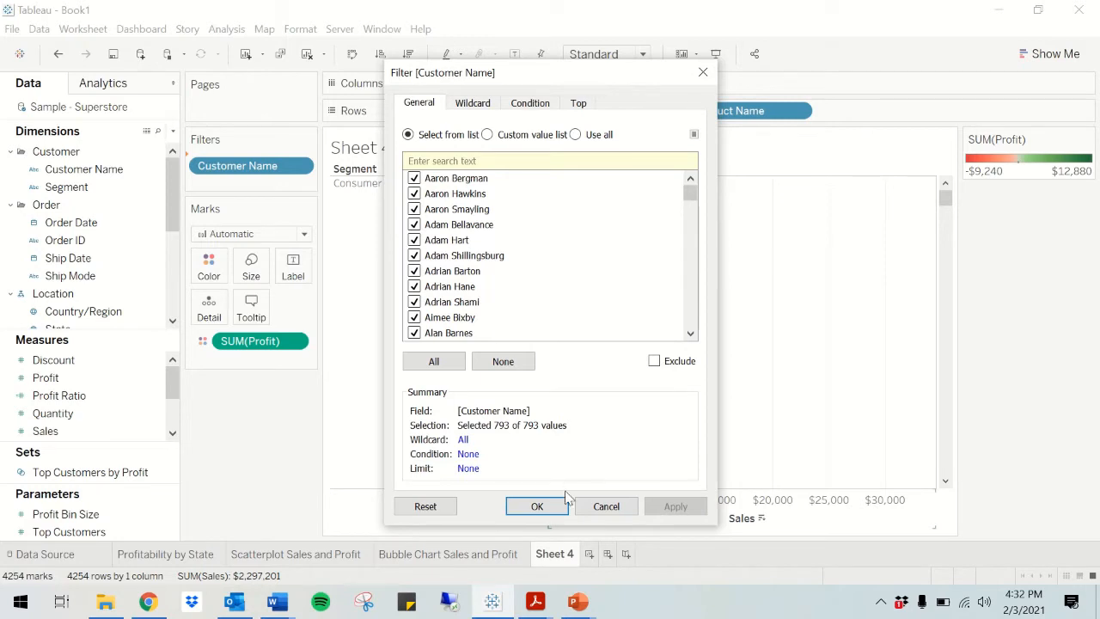
click(537, 506)
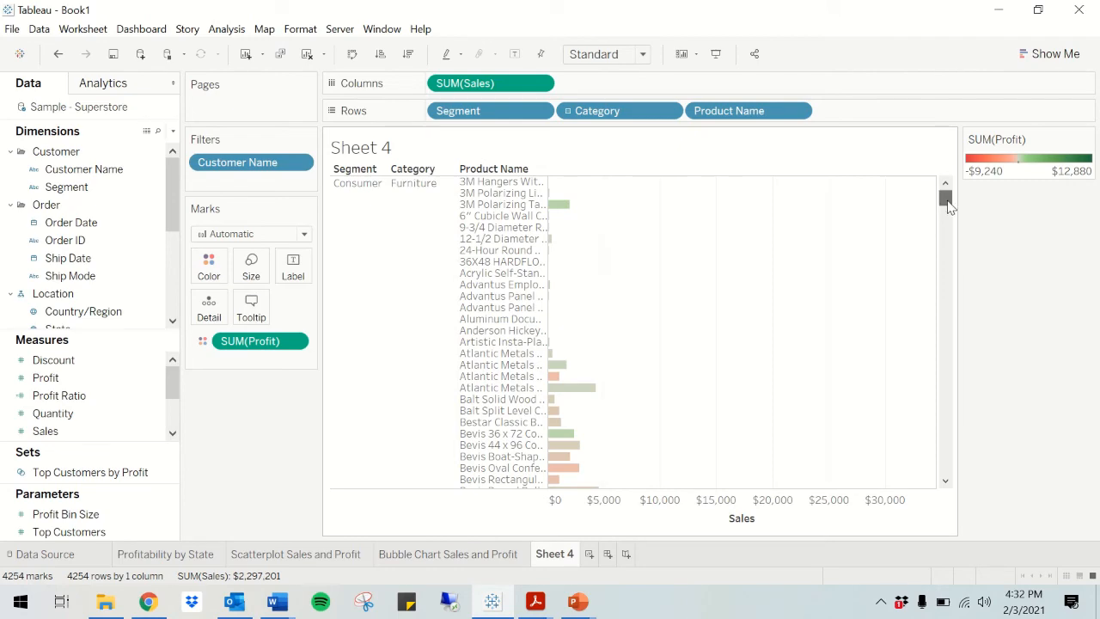
Step: Sort the Product Name bars by Sales in descending order and look through the sorted products
mouse_move(948, 206)
mouse_down()
mouse_move(936, 264)
mouse_move(942, 194)
mouse_up()
click(742, 172)
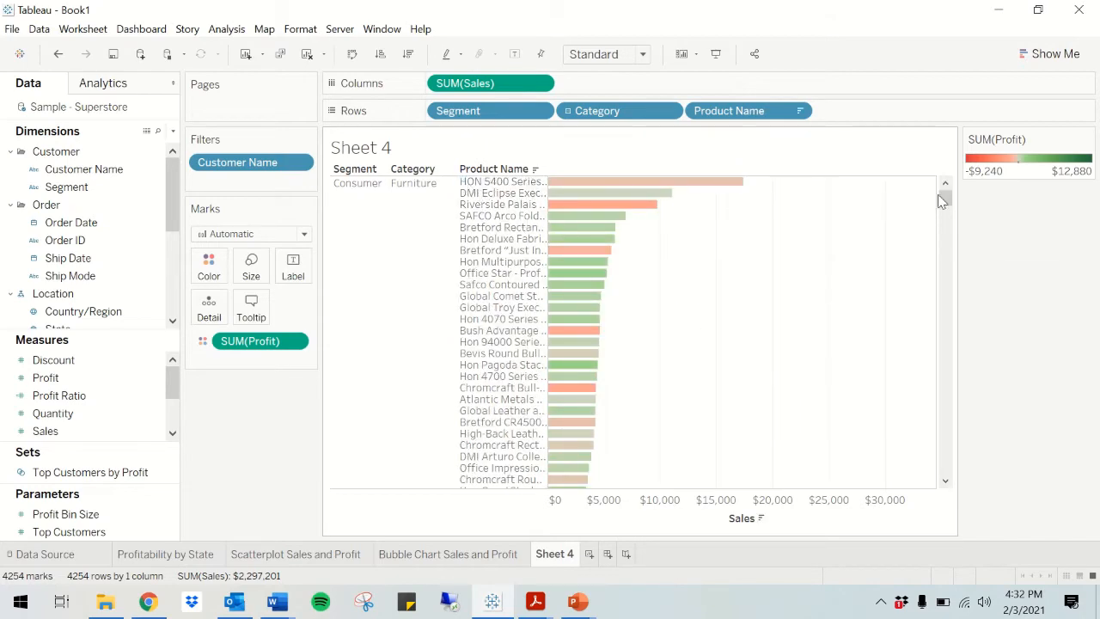
mouse_move(945, 199)
mouse_down()
mouse_move(943, 227)
mouse_move(931, 195)
mouse_up()
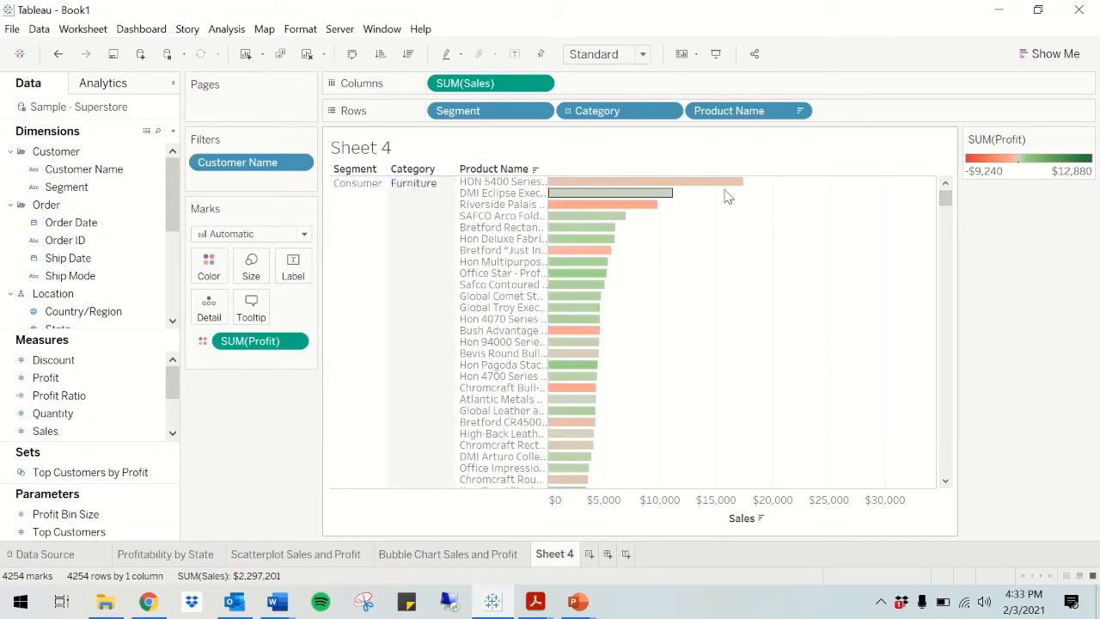
mouse_move(945, 203)
mouse_down()
mouse_move(943, 257)
mouse_move(925, 179)
mouse_up()
mouse_move(719, 189)
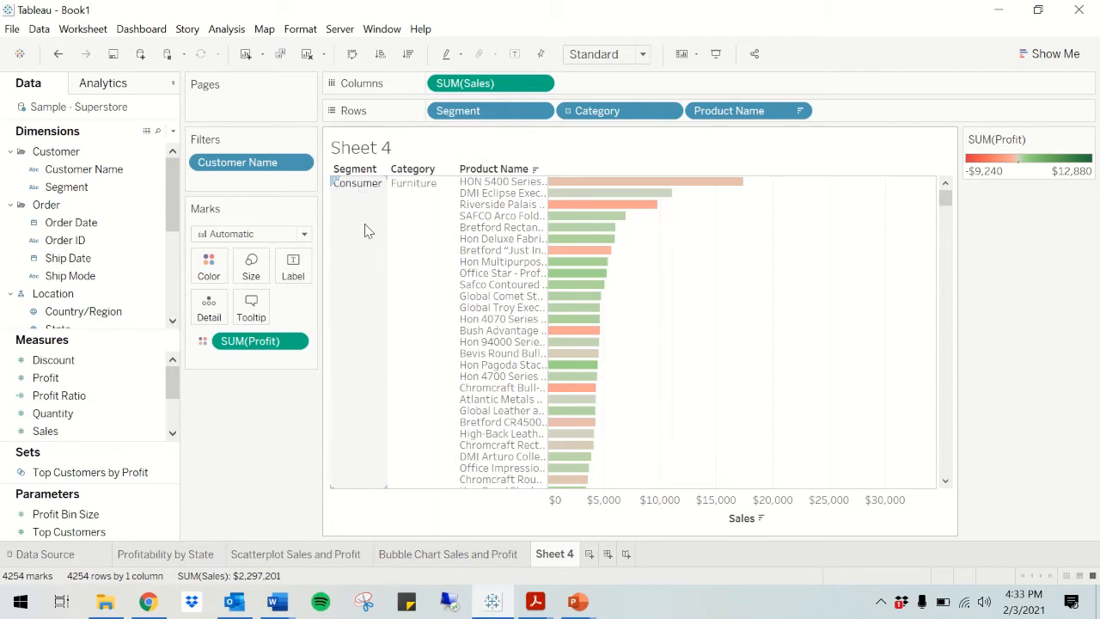
Step: Rename Sheet 4 as Product Horizontal Bar Graph
double_click(556, 555)
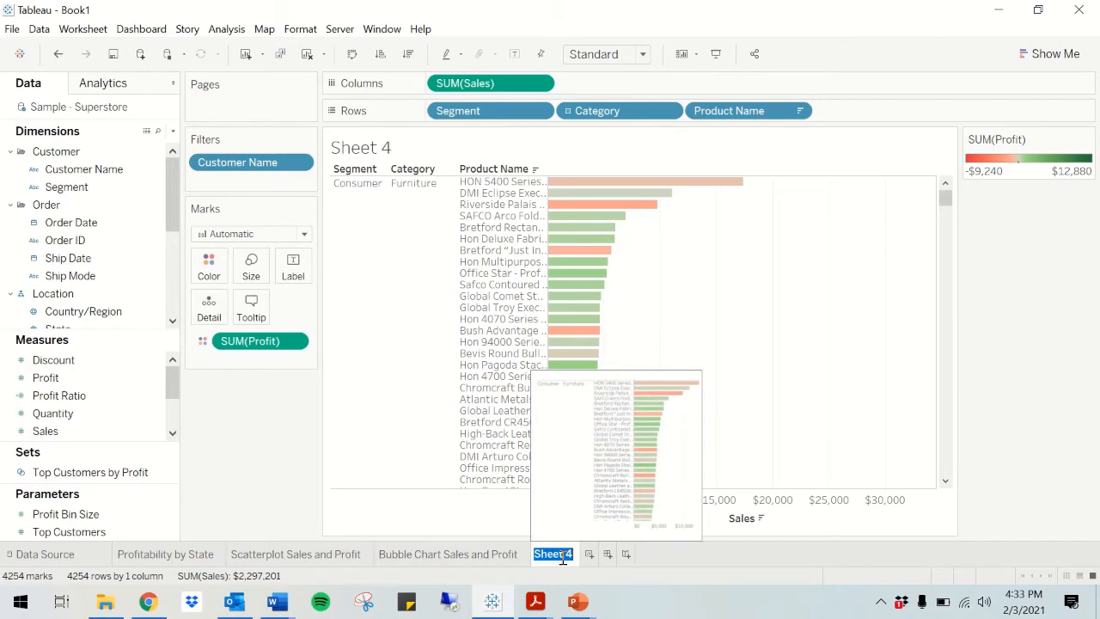
text(Produc)
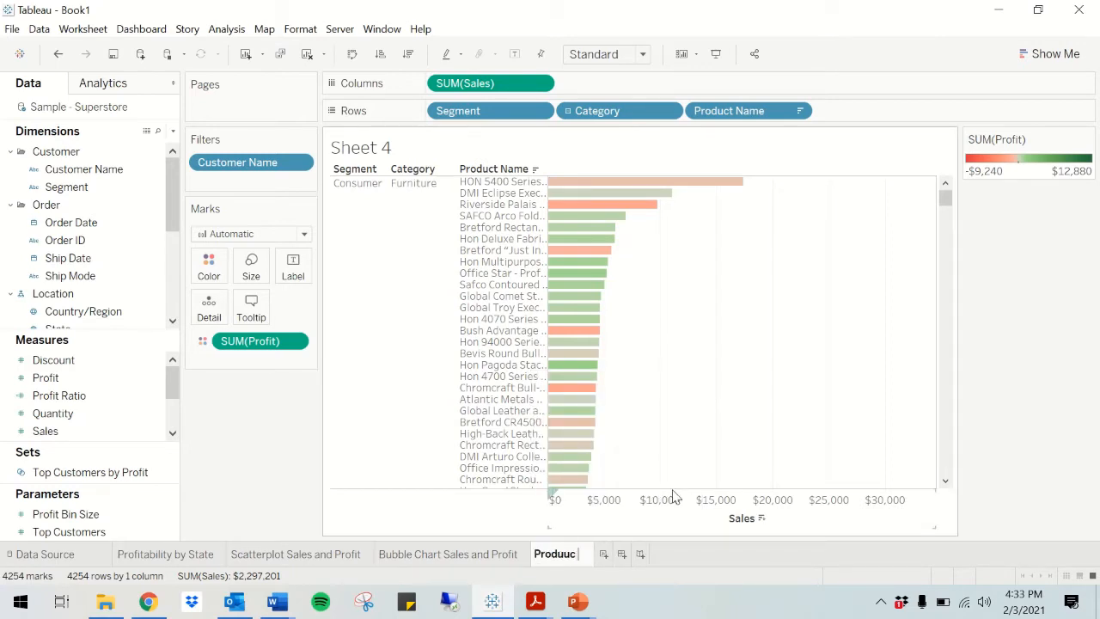
text(t Horizont)
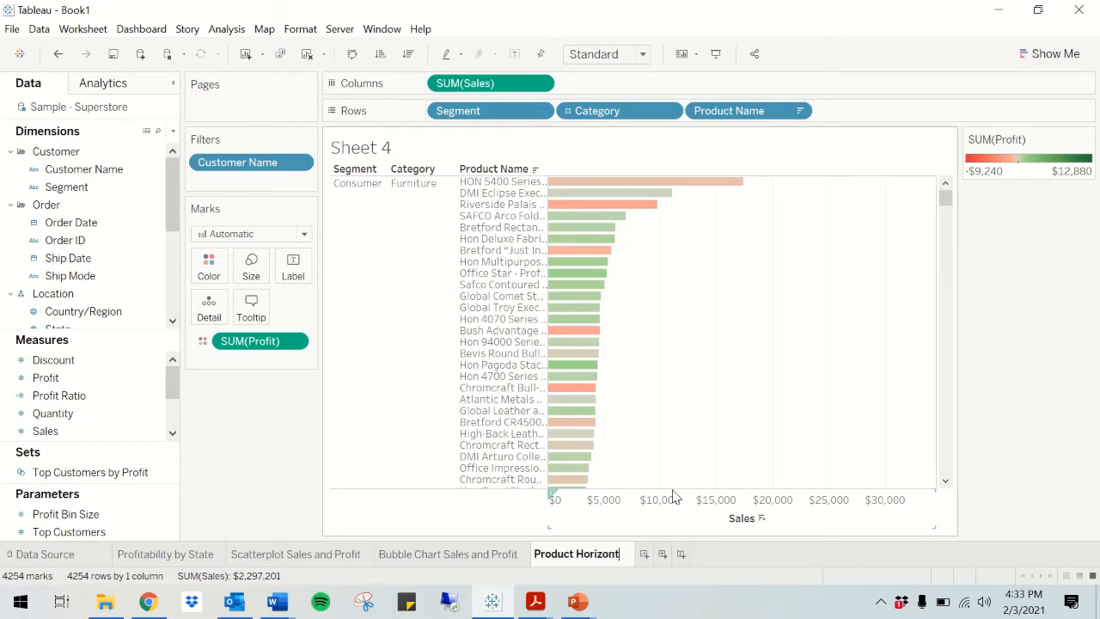
text(al Bar )
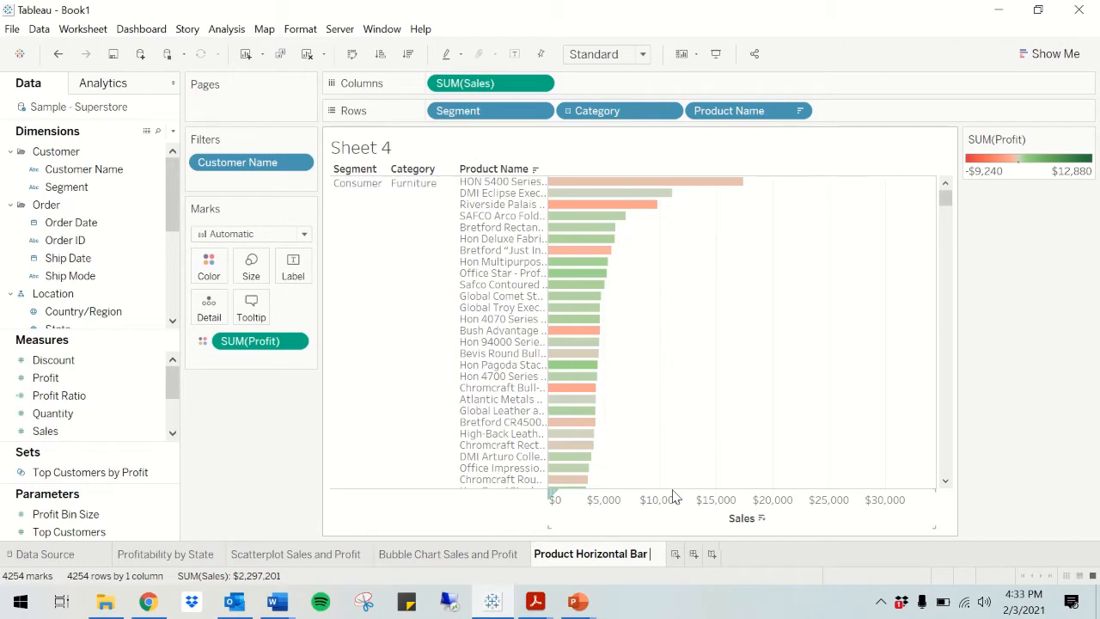
text(Graph)
key(Return)
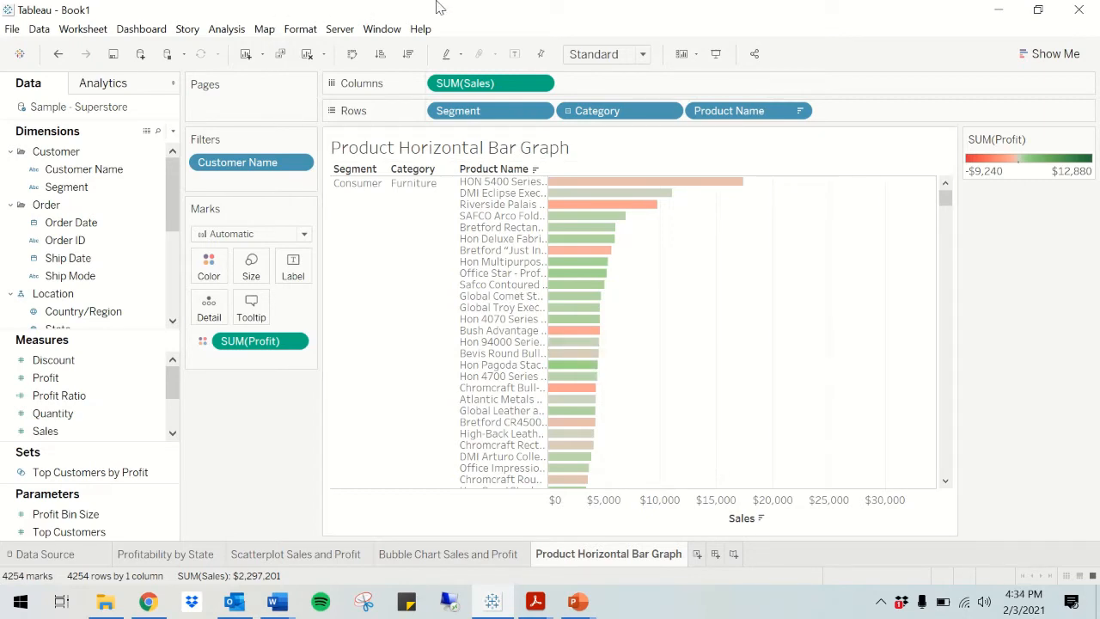
mouse_move(437, 5)
click(434, 35)
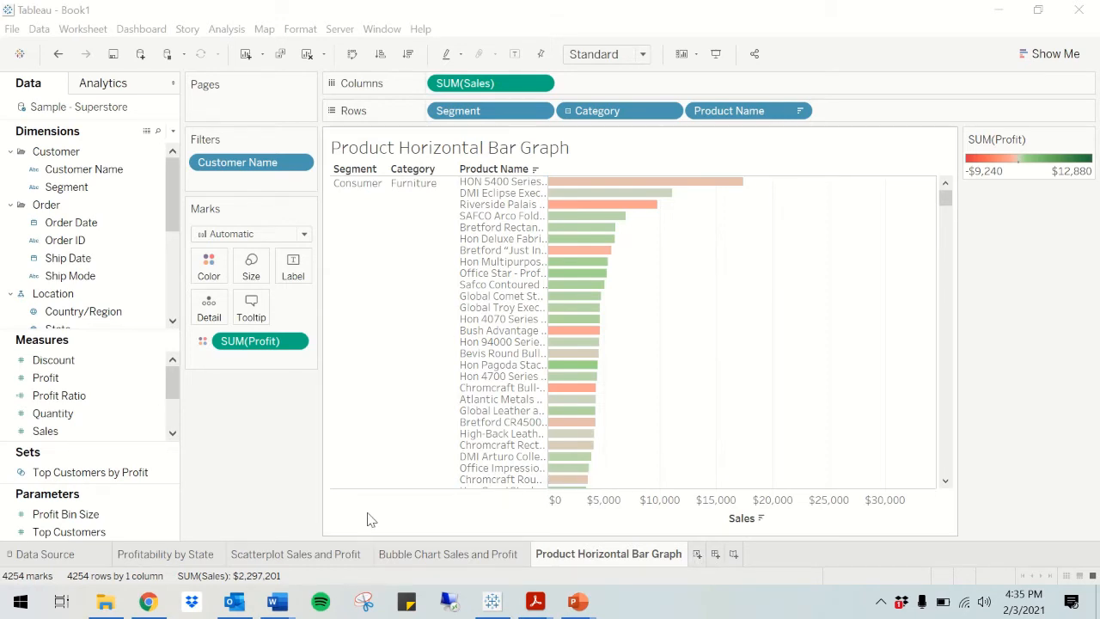
Step: Create a new dashboard and add the Profitability by State sheet to it
click(715, 555)
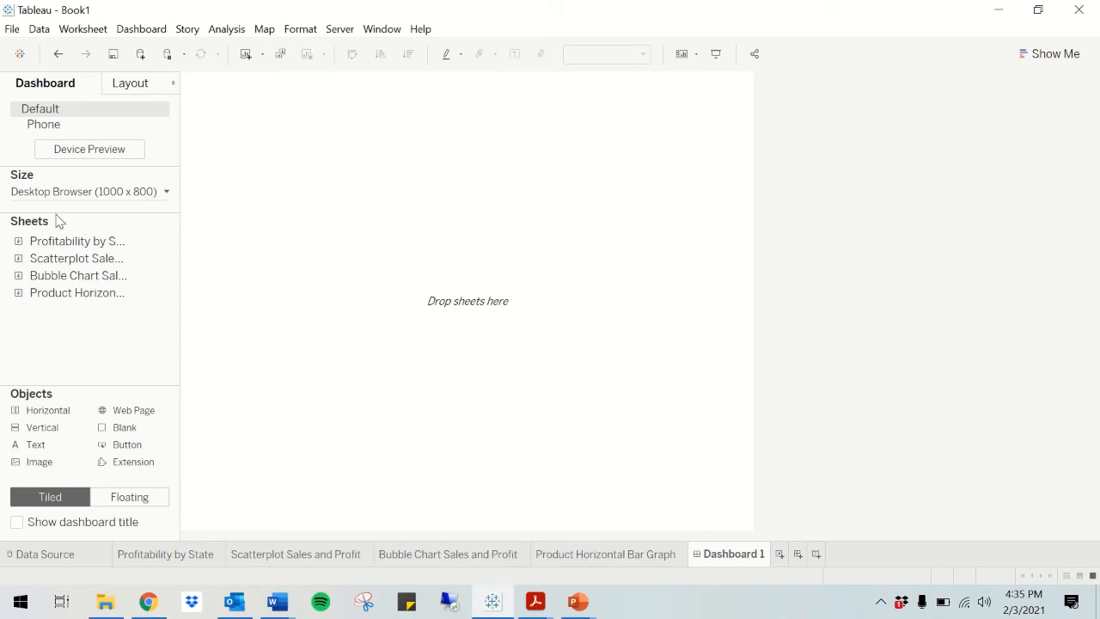
mouse_move(75, 249)
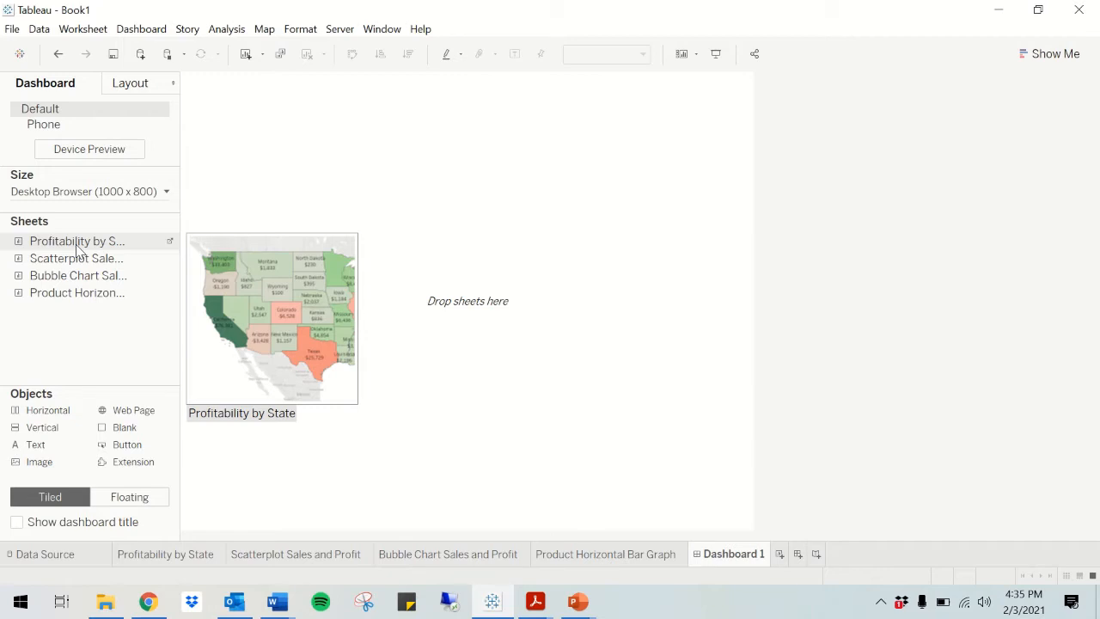
double_click(76, 242)
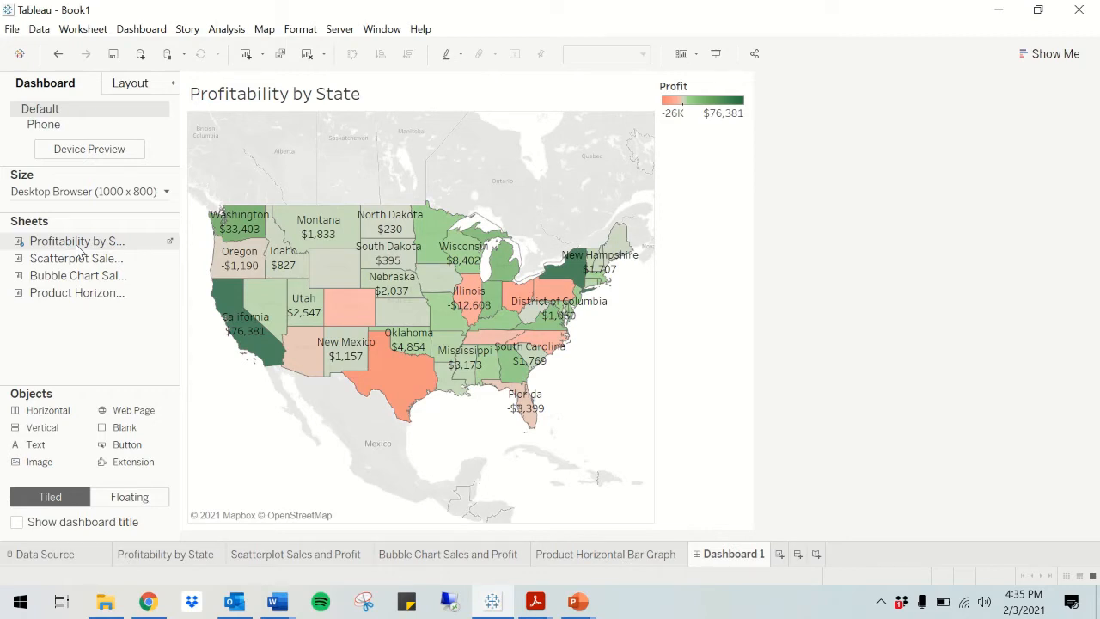
Step: Place the Scatterplot Sales and Profit sheet below the Profitability by State map on the dashboard
double_click(79, 259)
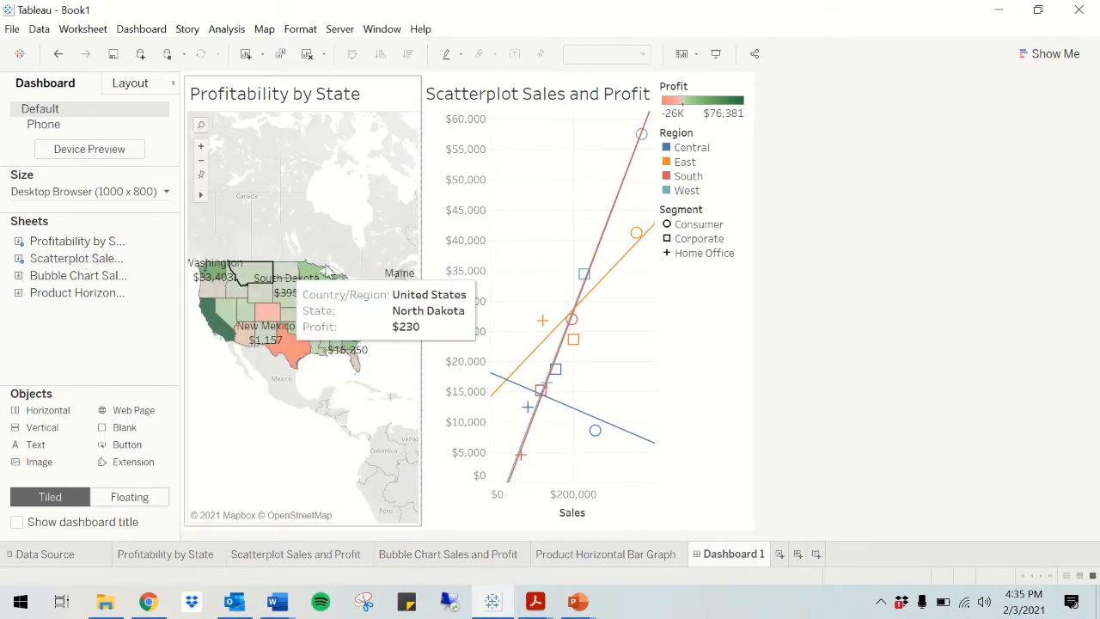
click(57, 55)
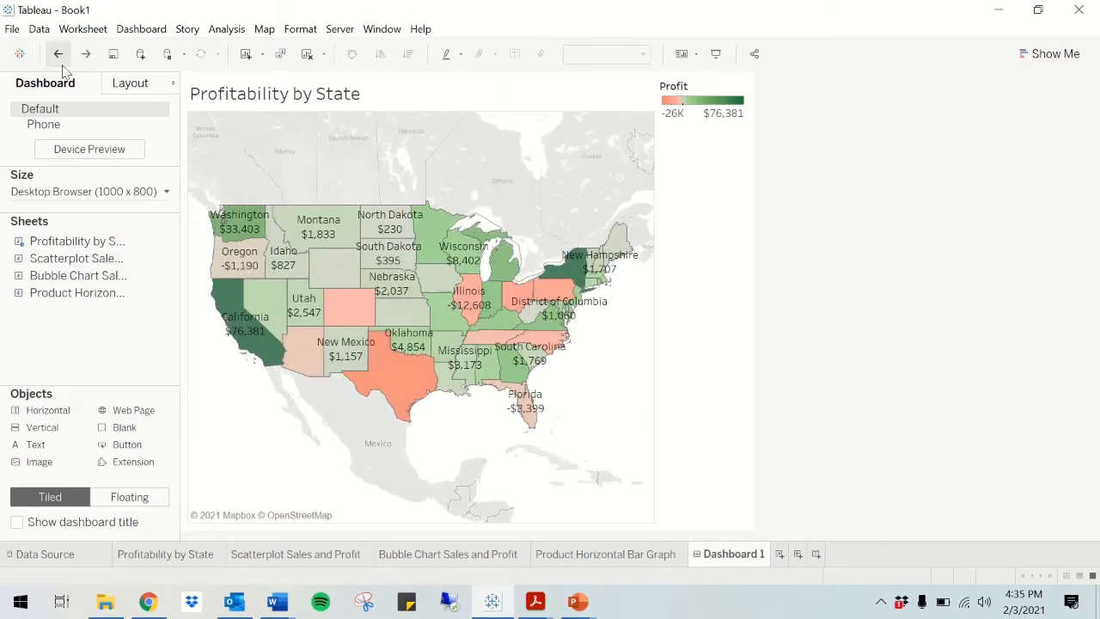
mouse_move(69, 262)
mouse_move(69, 262)
mouse_down()
mouse_move(224, 292)
mouse_move(372, 367)
mouse_move(385, 220)
mouse_move(563, 225)
mouse_move(400, 204)
mouse_move(430, 257)
mouse_move(412, 292)
mouse_move(430, 309)
mouse_move(421, 333)
mouse_move(418, 293)
mouse_move(410, 368)
mouse_up()
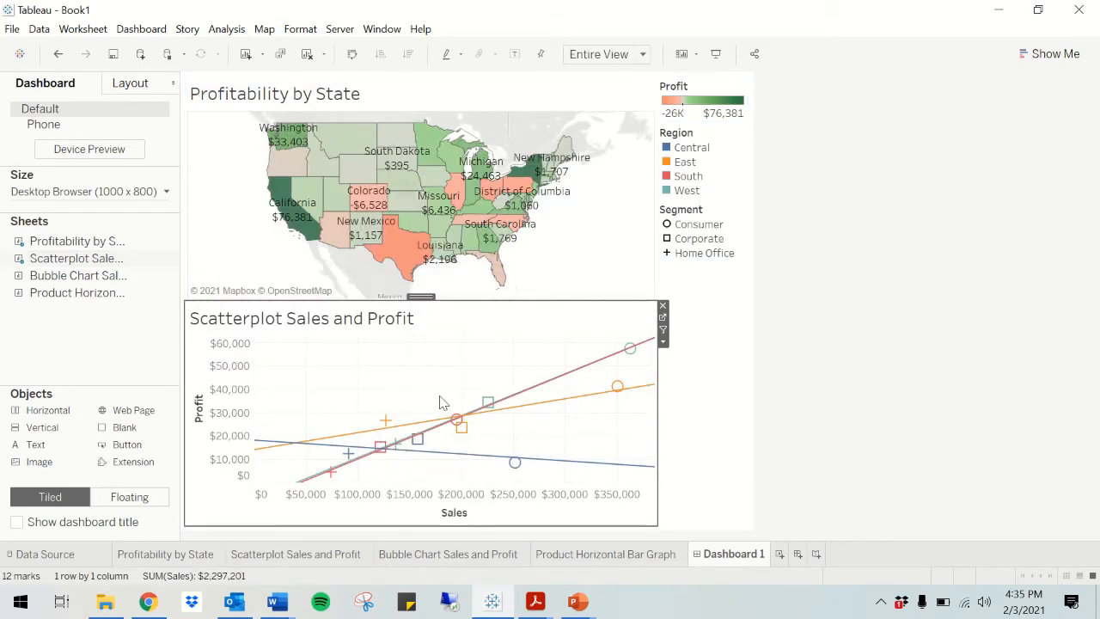
mouse_move(393, 446)
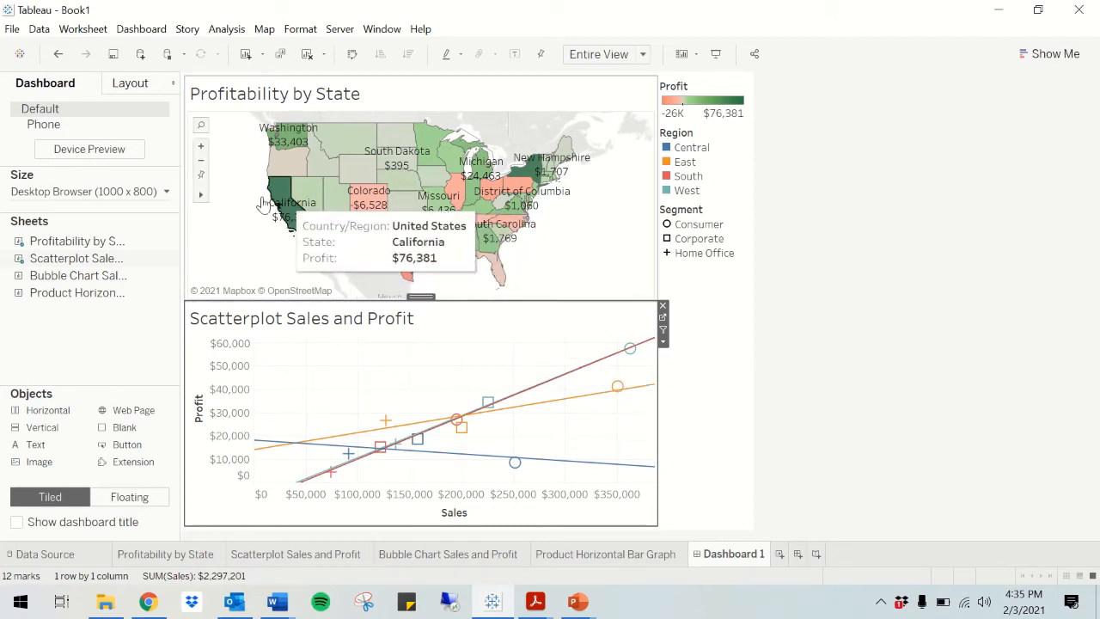
Step: Add the Bubble Chart Sales and Profit sheet to the dashboard and make it floating
mouse_move(77, 276)
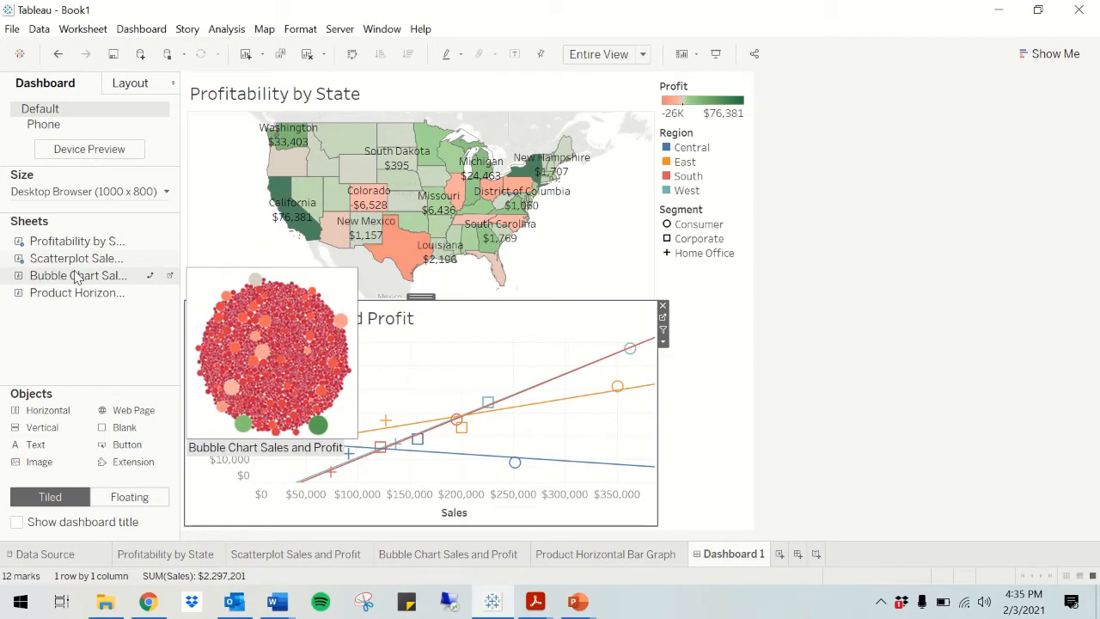
drag(77, 276, 561, 259)
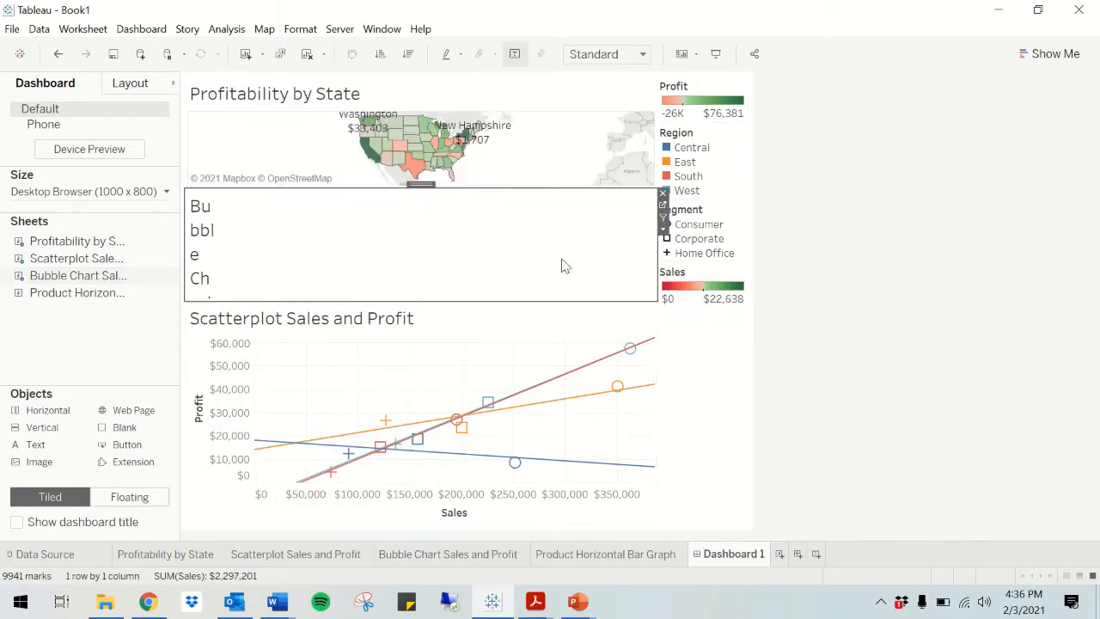
click(663, 230)
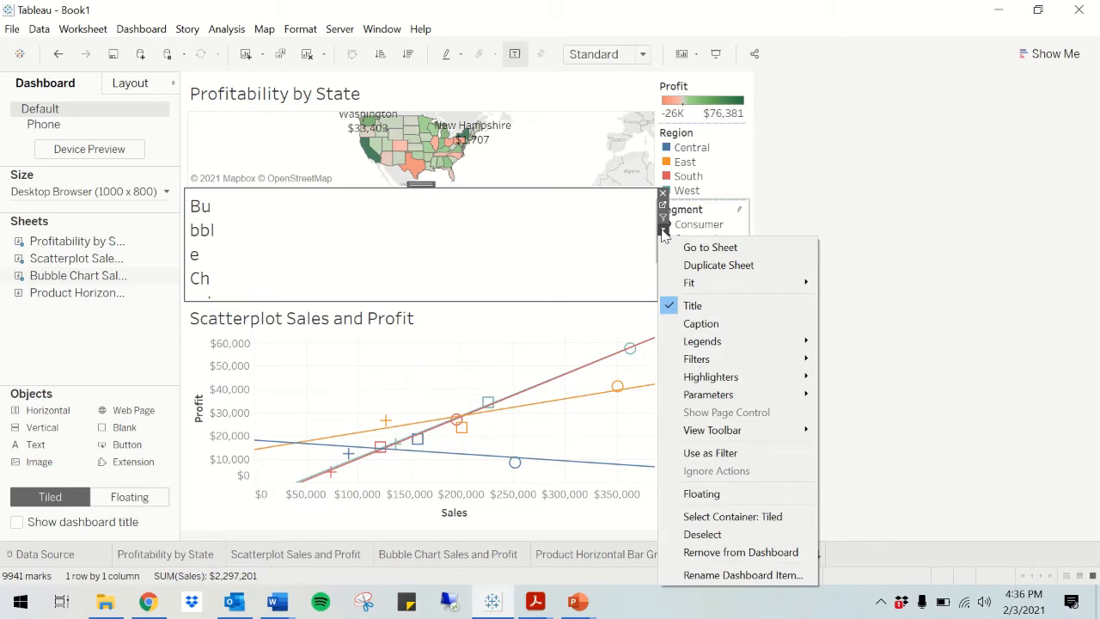
click(701, 494)
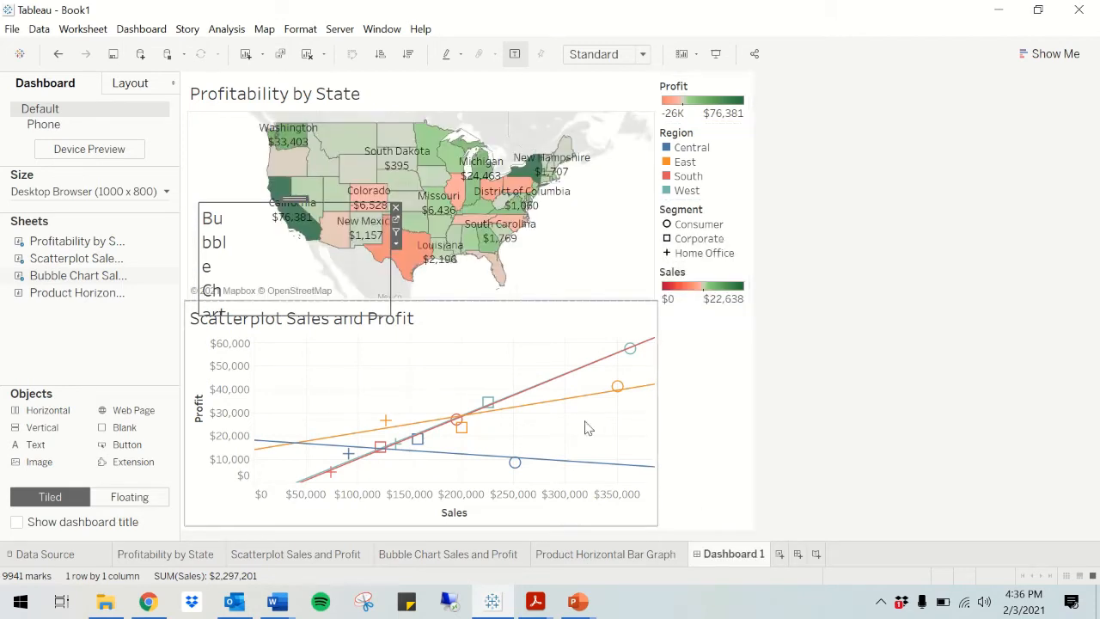
Step: Shrink the floating bubble chart over the lower-right part of the map and hide its title
drag(304, 206, 592, 200)
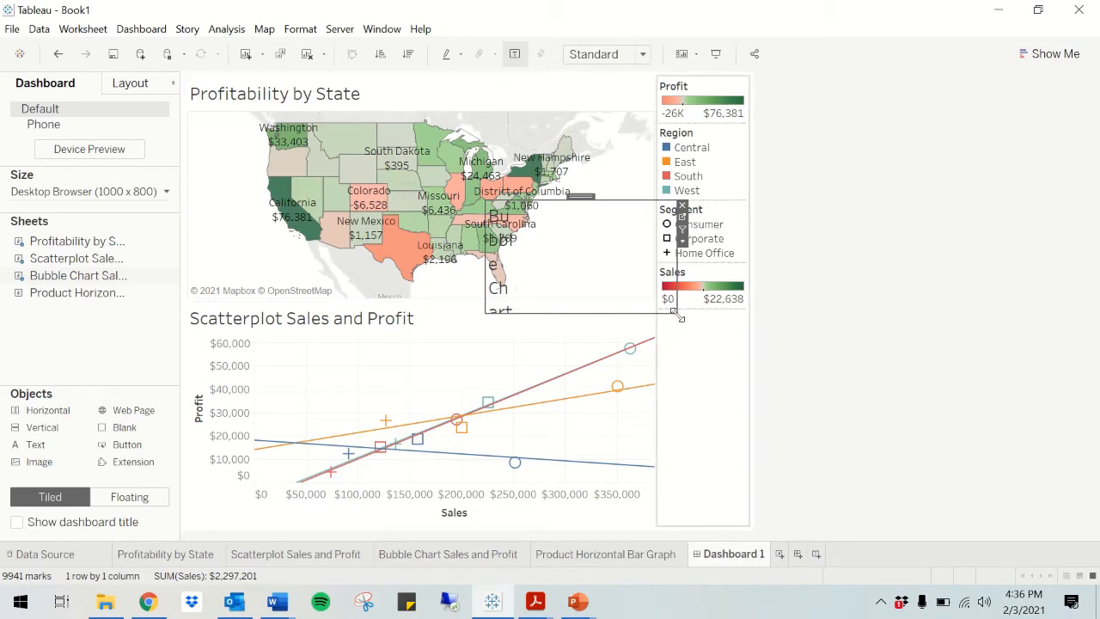
drag(678, 315, 629, 285)
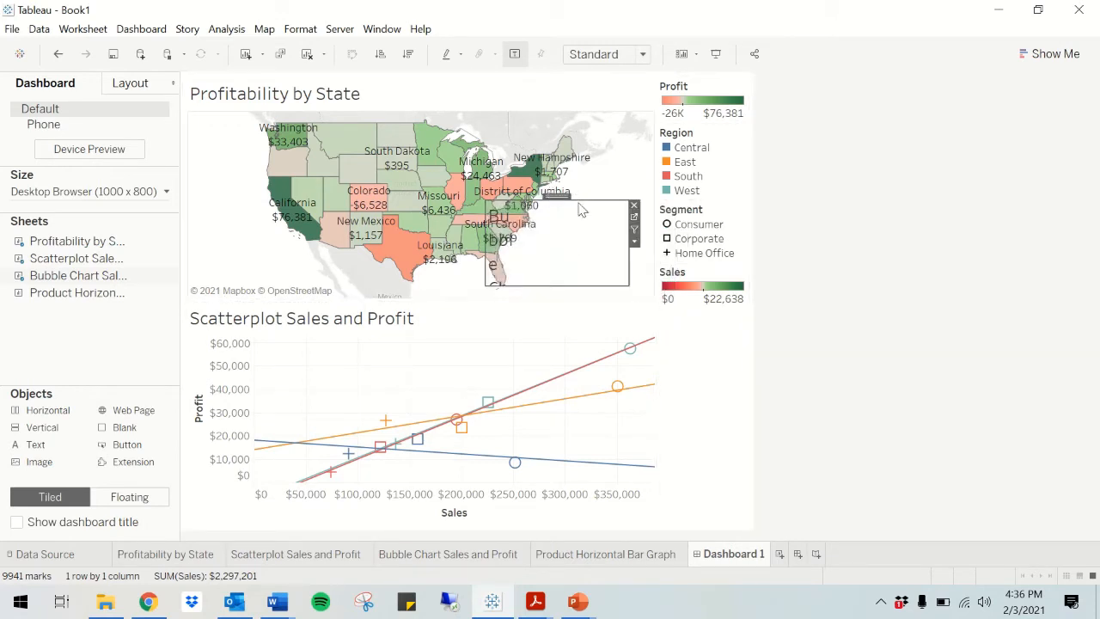
drag(558, 197, 591, 208)
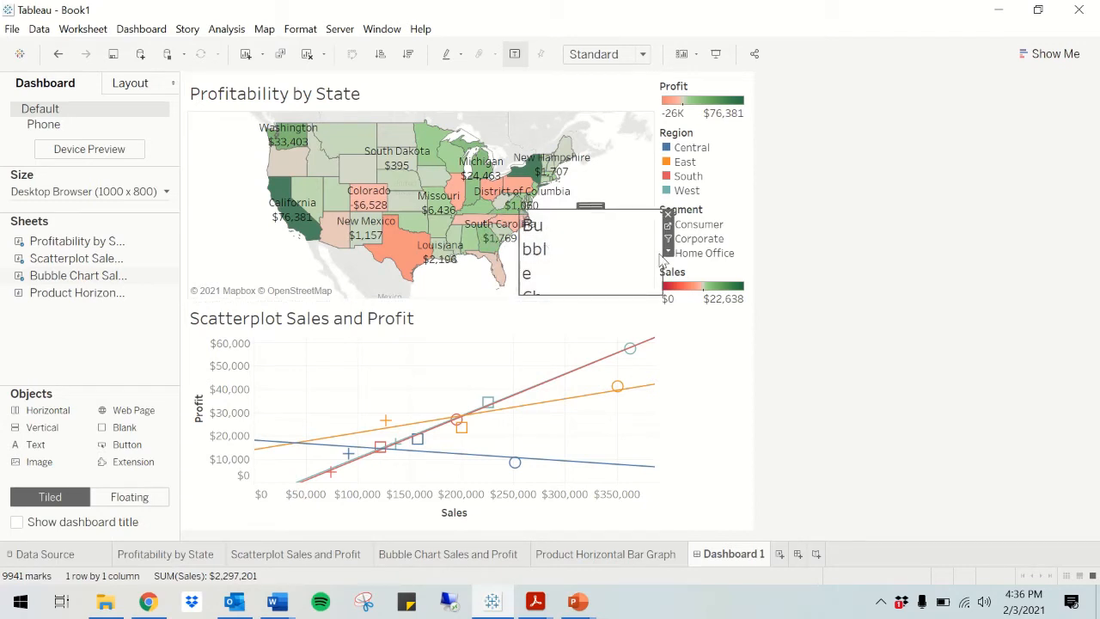
click(668, 252)
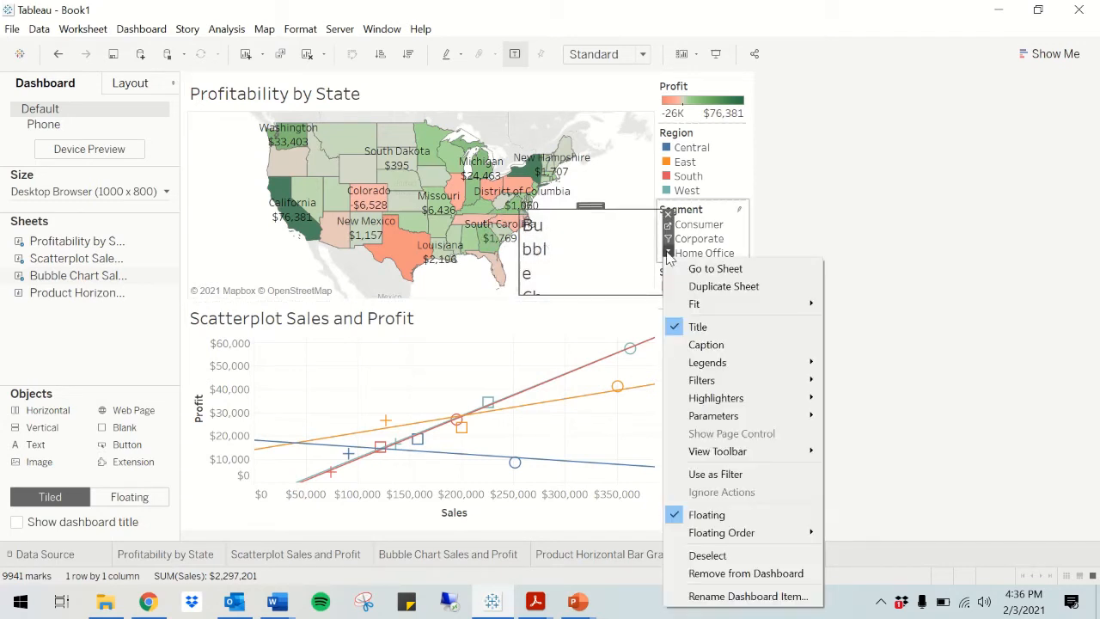
click(697, 327)
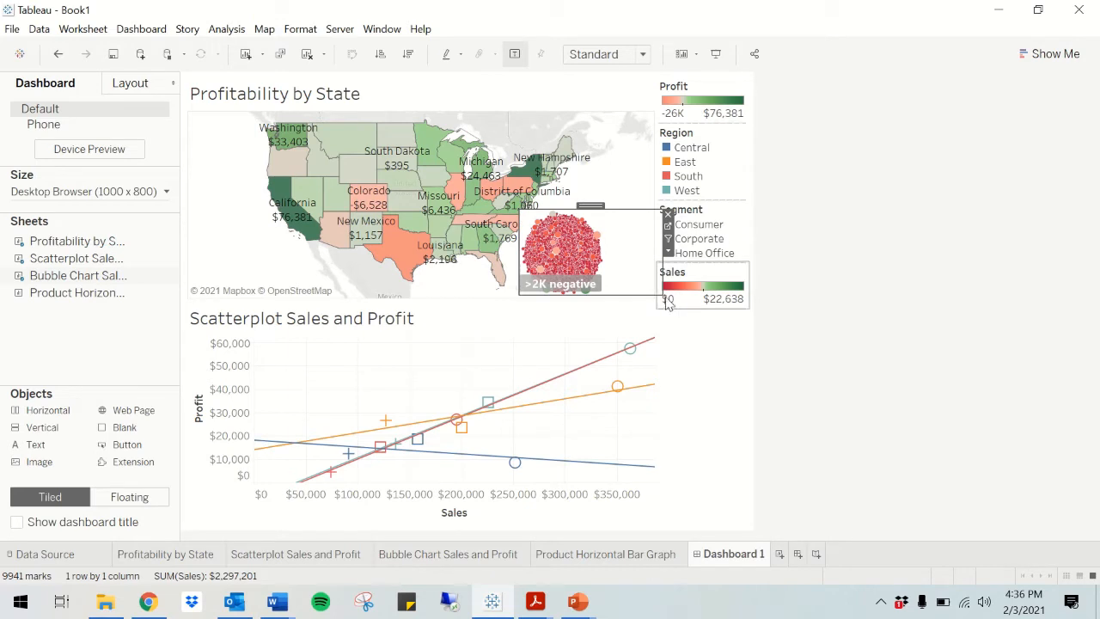
Step: Resize and reposition the floating bubble chart to fit the lower-right corner of the map, clear of the legends
drag(661, 293, 634, 290)
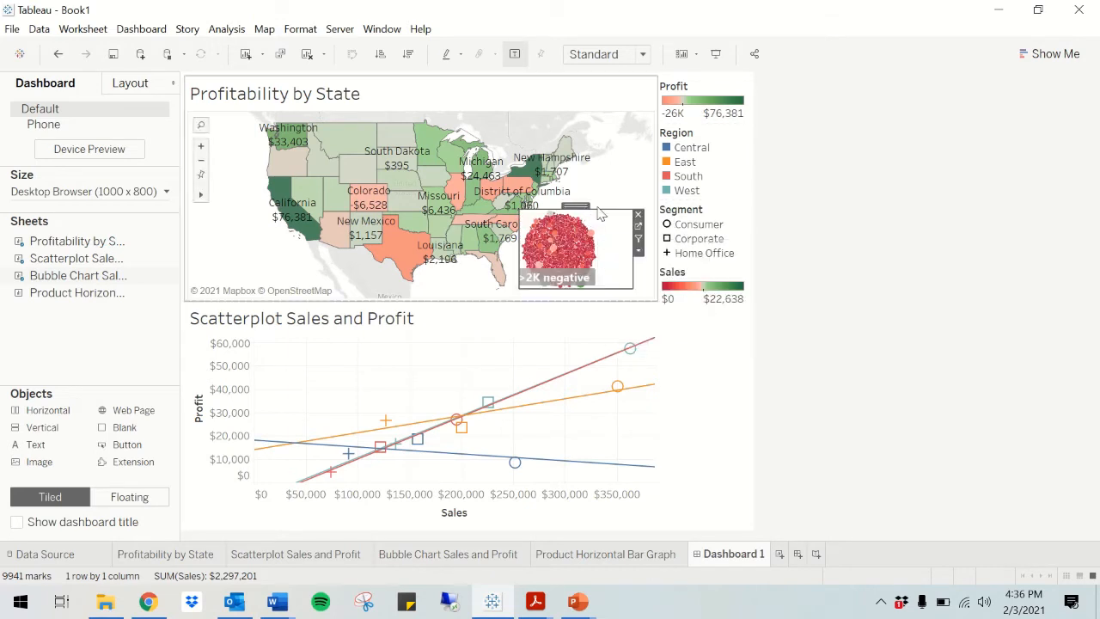
drag(585, 205, 601, 215)
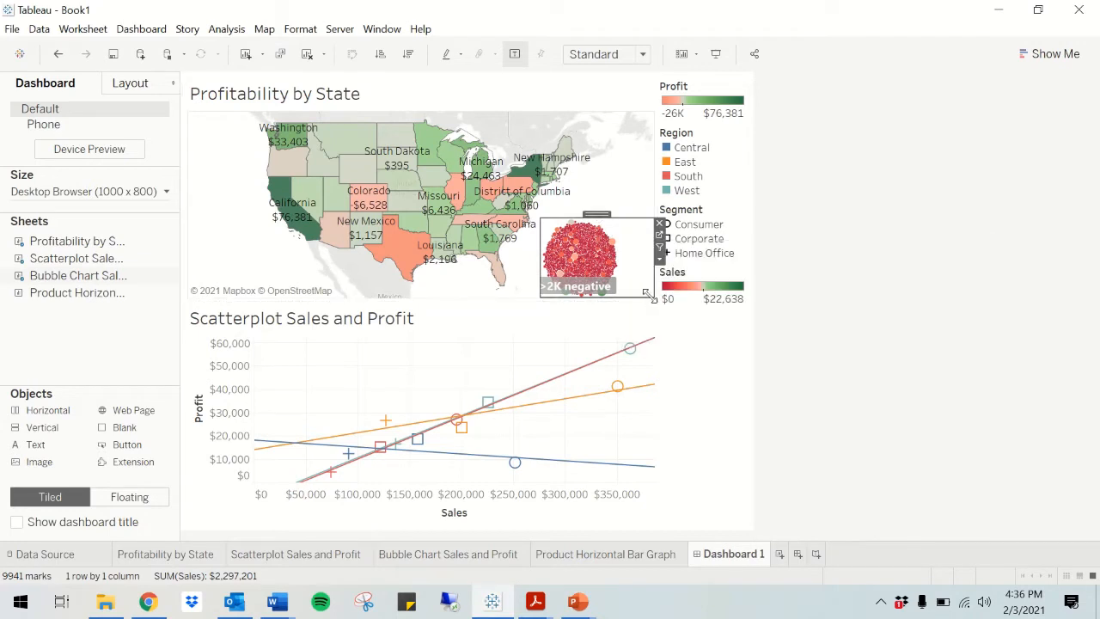
drag(651, 295, 655, 302)
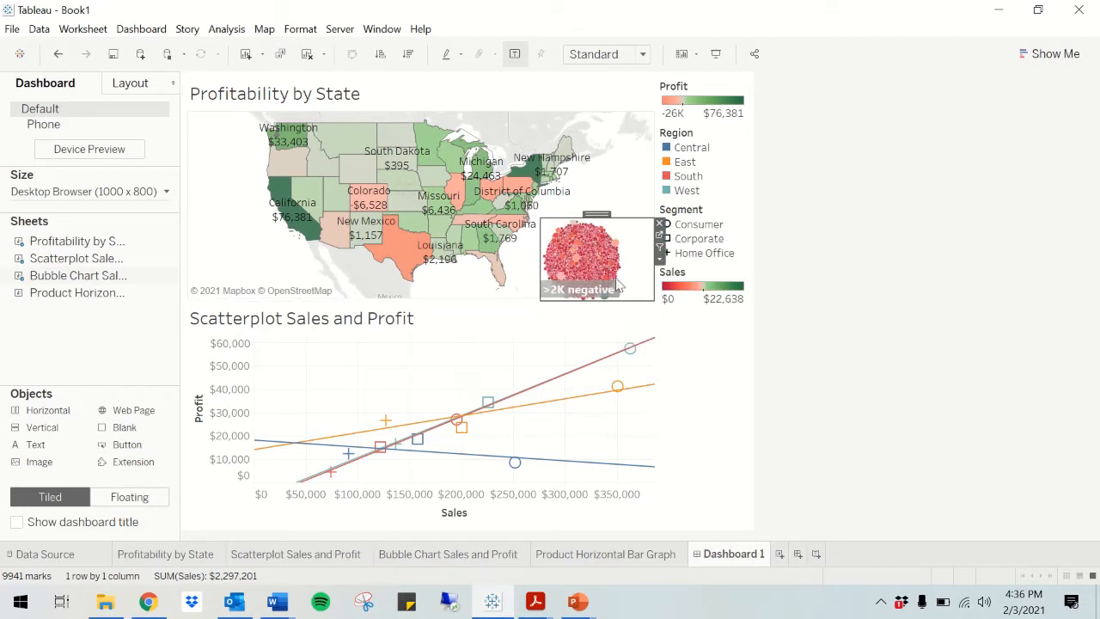
mouse_move(568, 263)
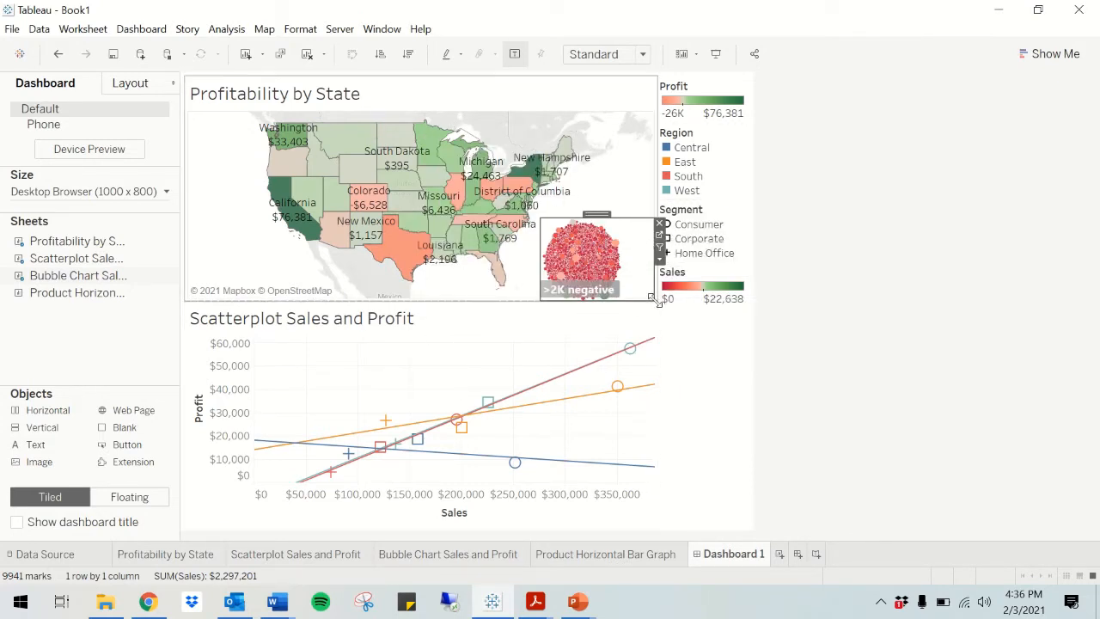
drag(653, 299, 644, 302)
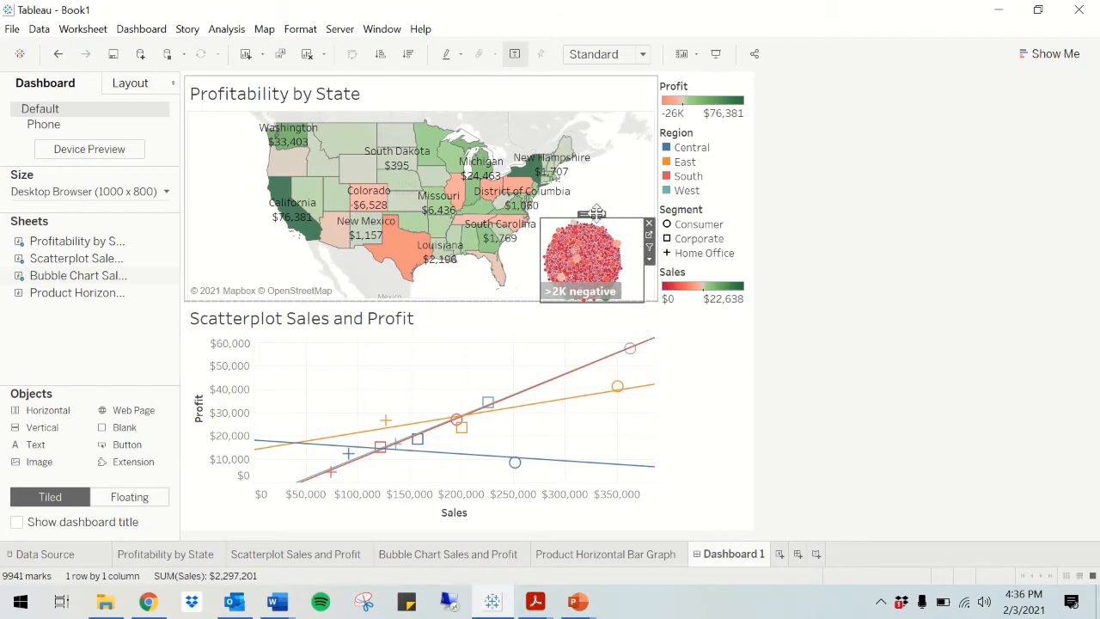
drag(591, 214, 601, 216)
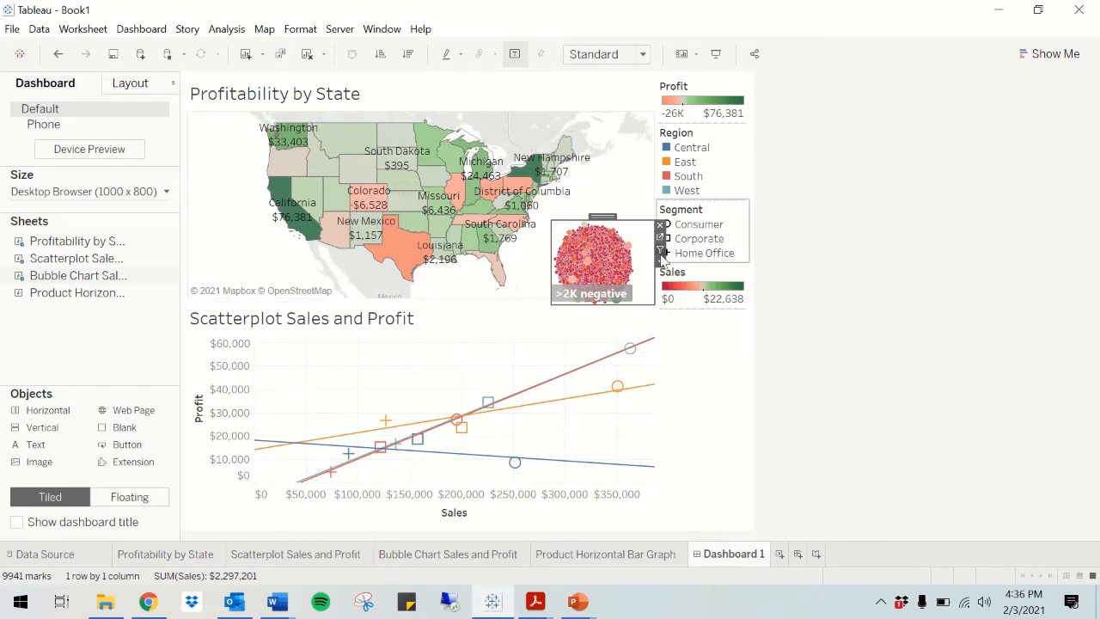
click(661, 263)
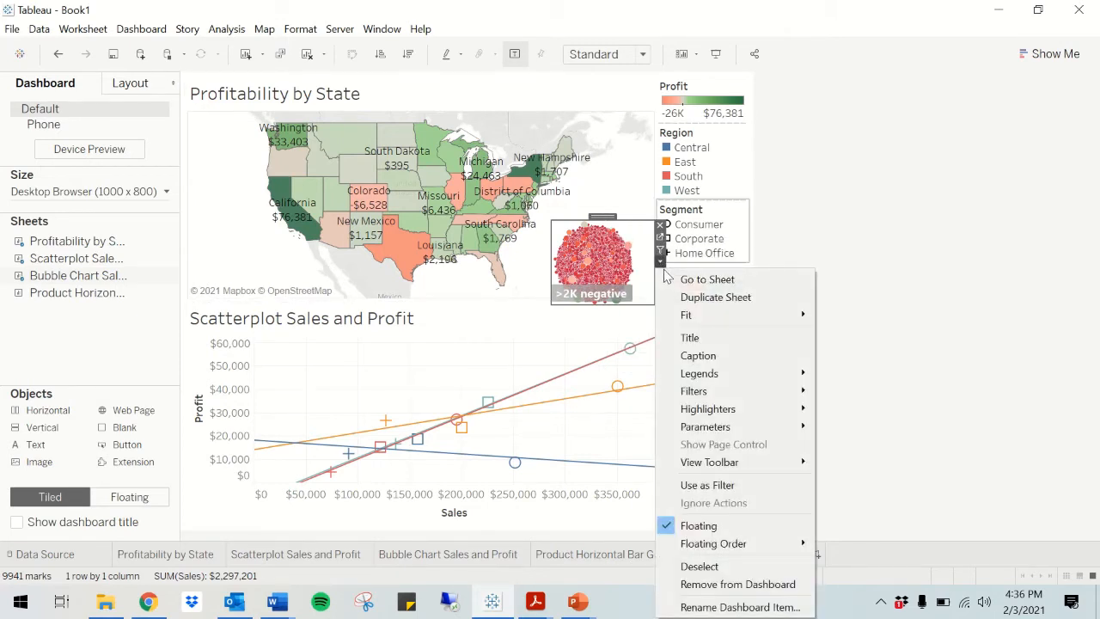
click(918, 299)
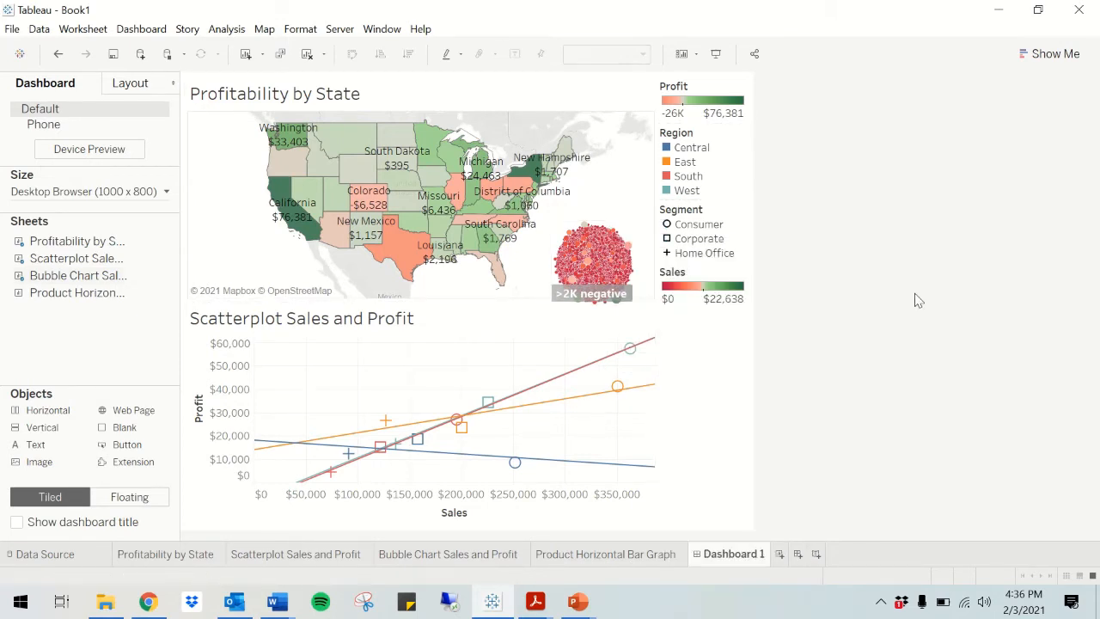
click(608, 156)
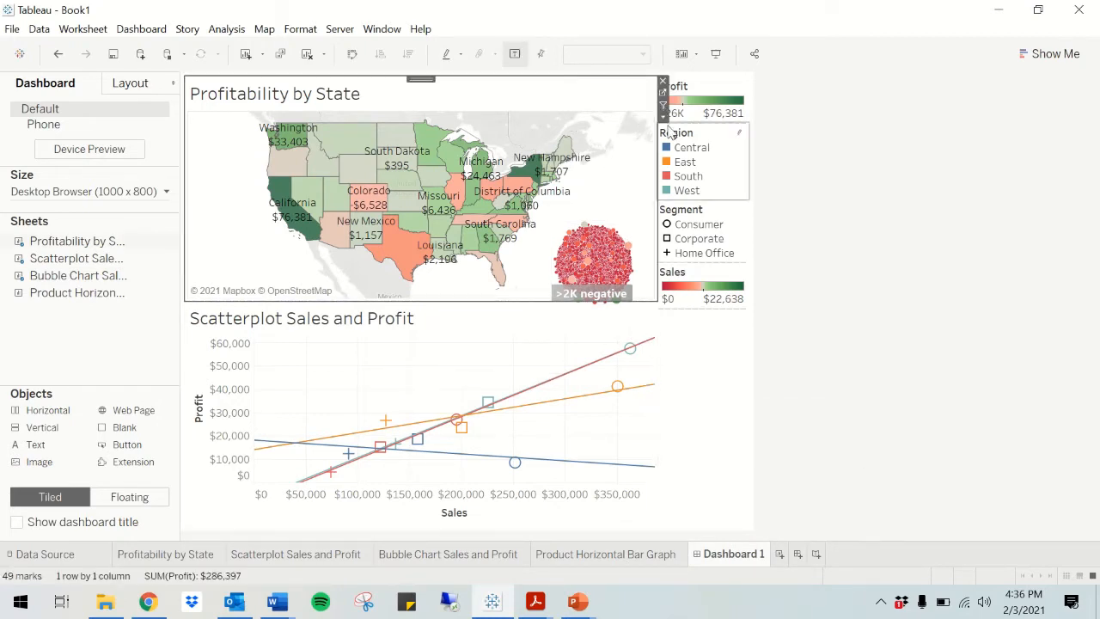
click(662, 117)
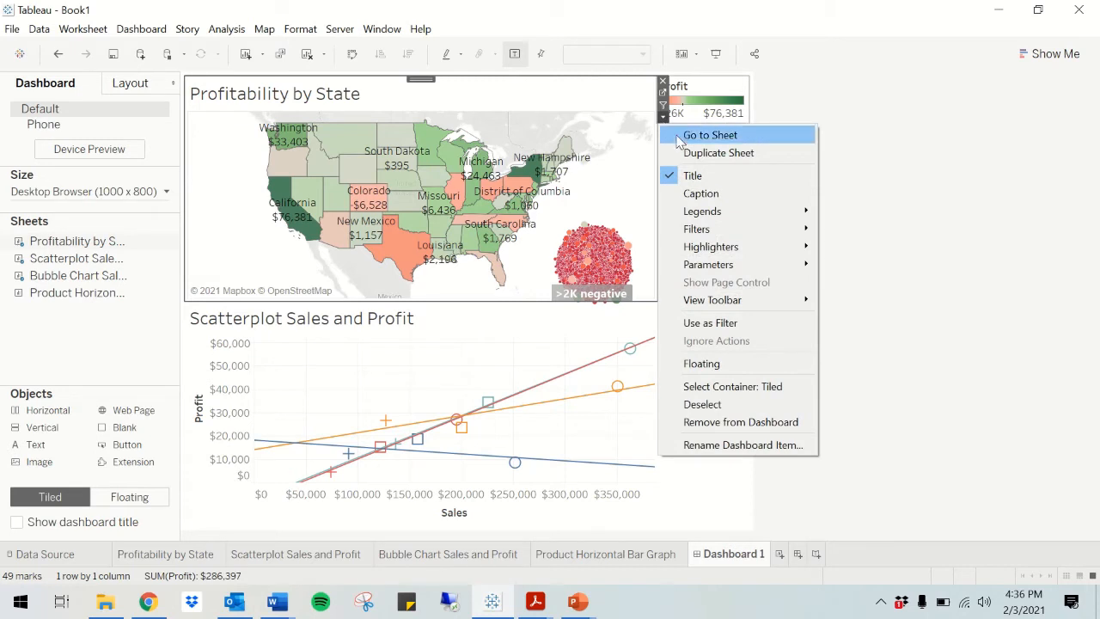
click(871, 274)
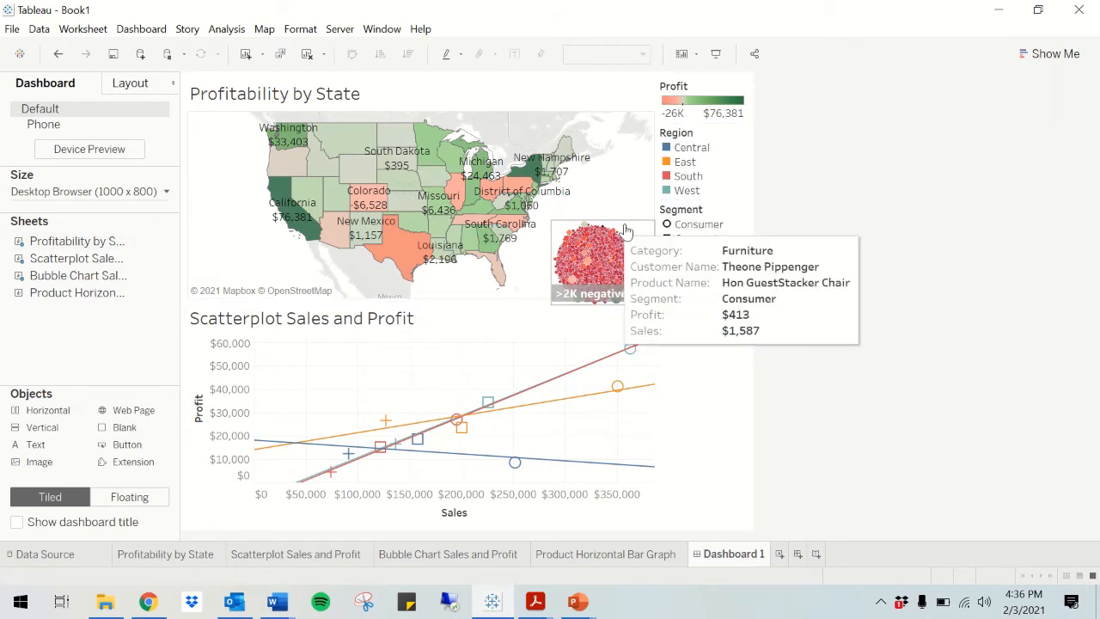
click(644, 238)
click(660, 260)
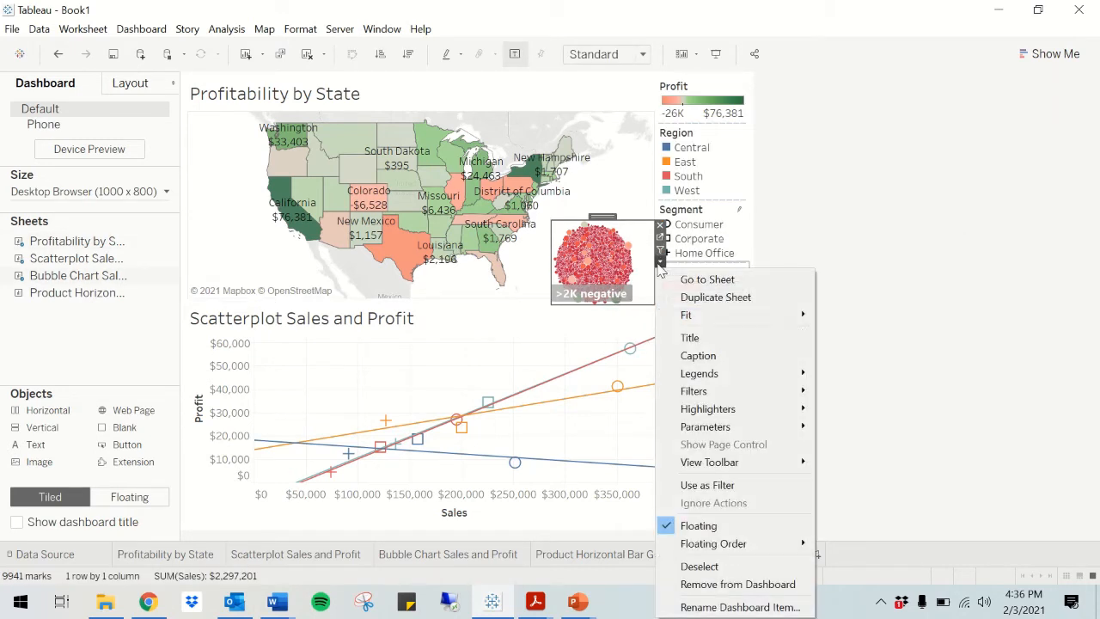
click(865, 320)
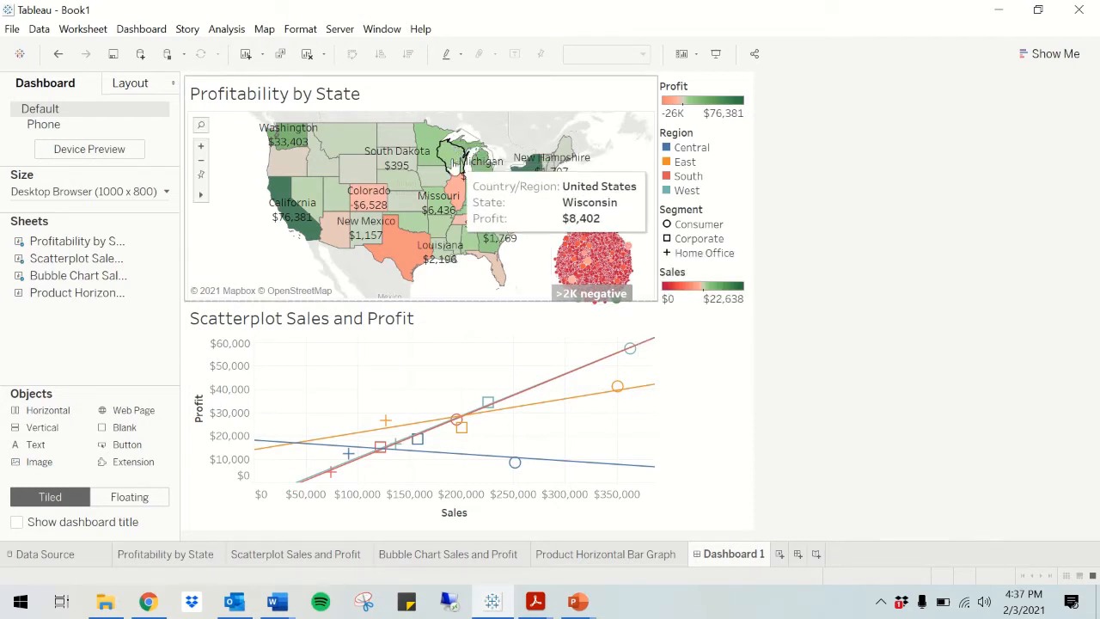
Step: Hide the titles of the Profitability by State map and the Scatterplot Sales and Profit sheet on the dashboard
mouse_move(456, 187)
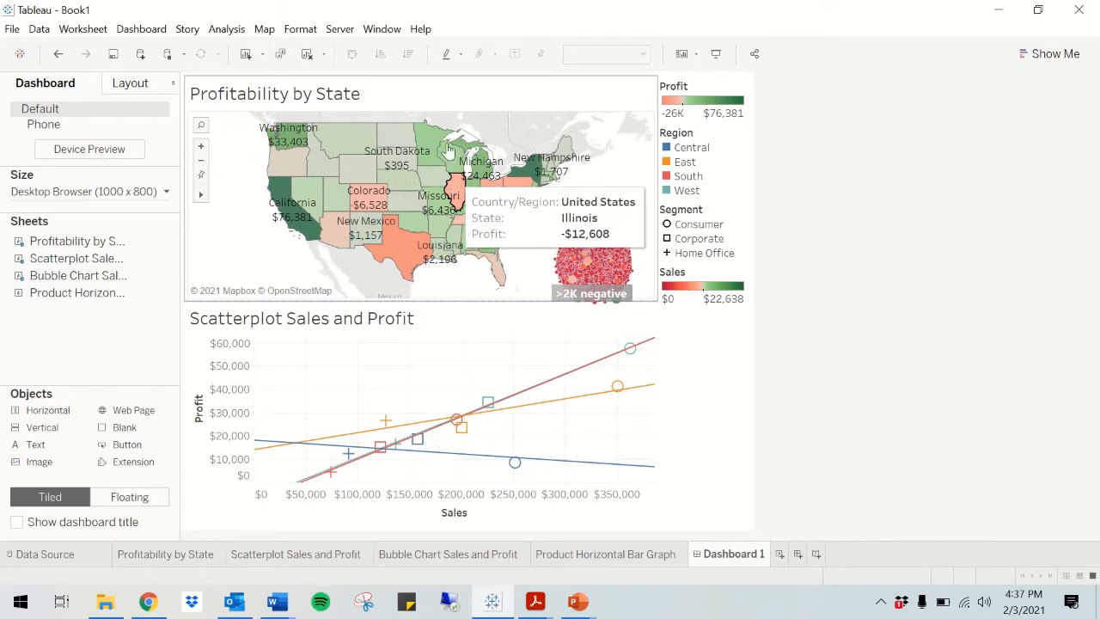
mouse_move(409, 7)
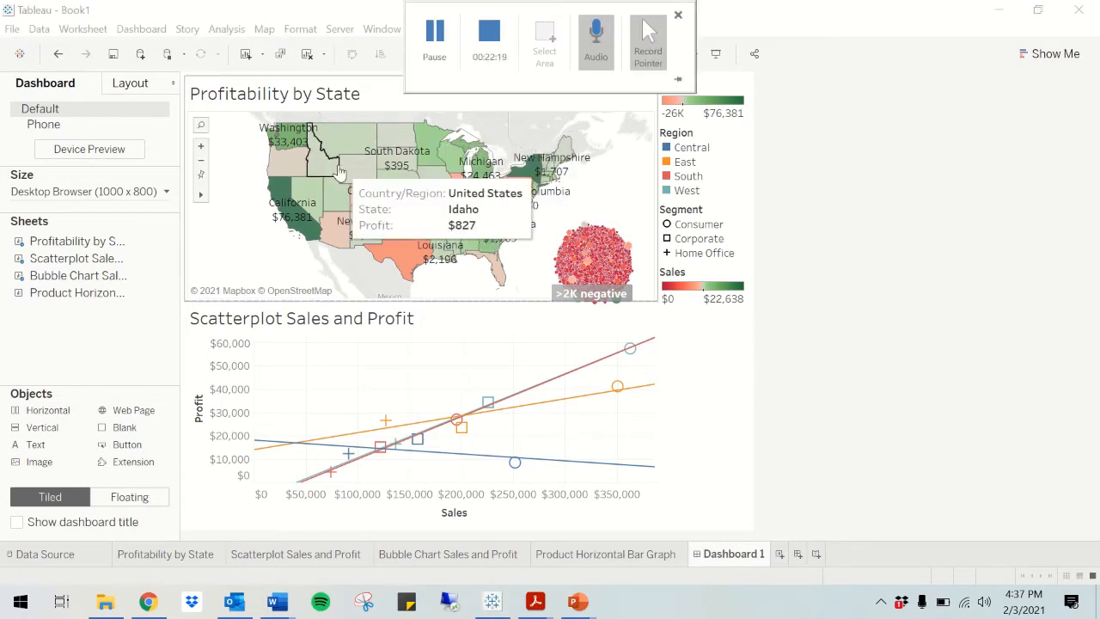
right_click(504, 95)
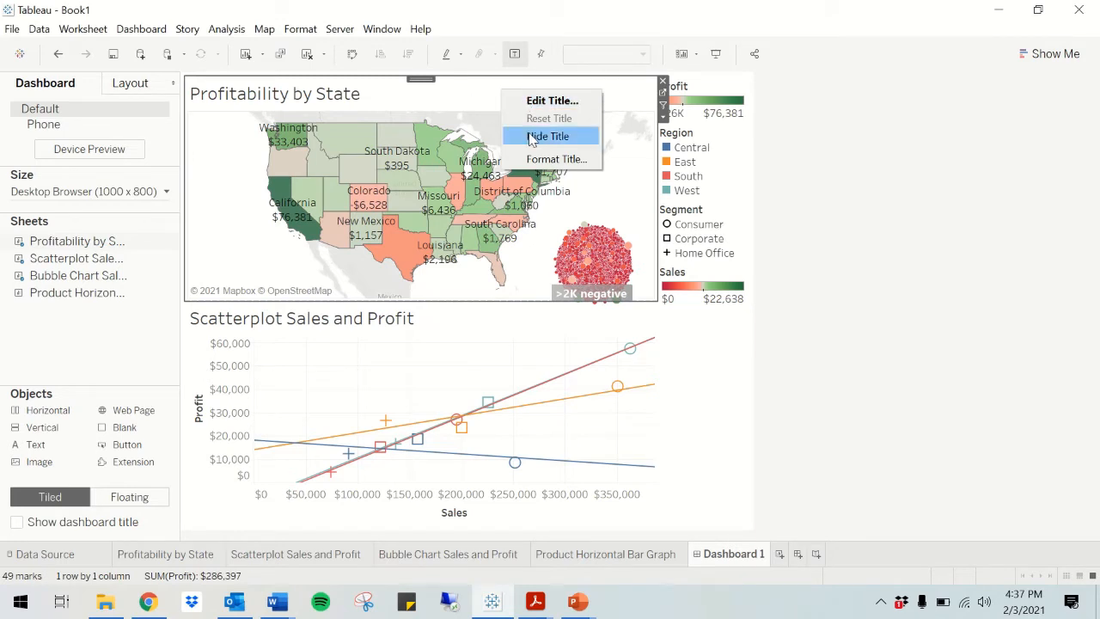
click(530, 137)
right_click(436, 332)
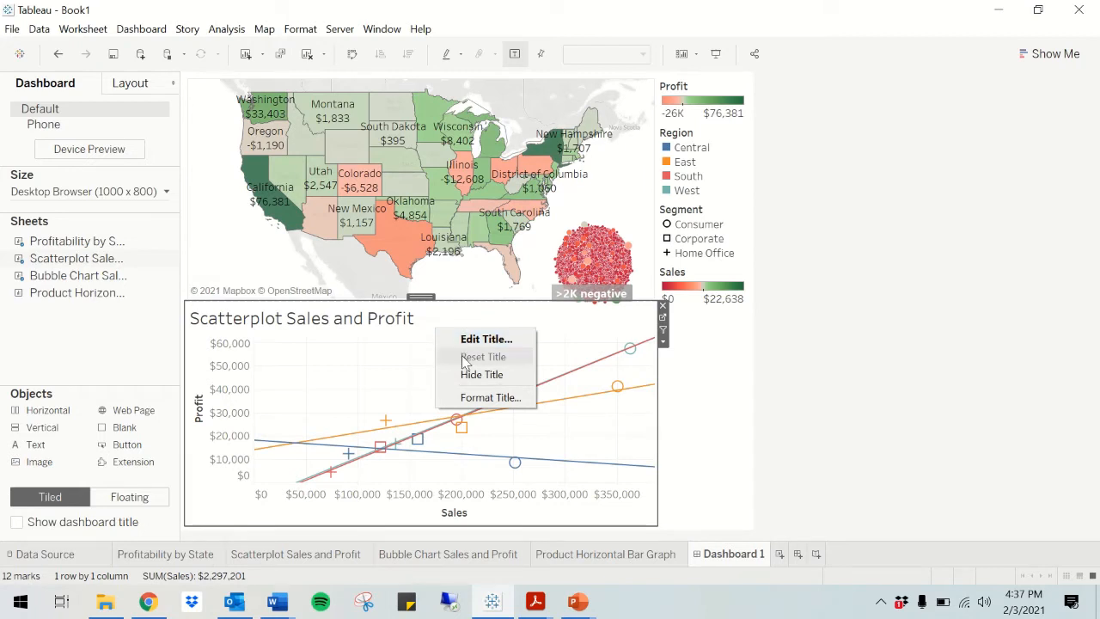
click(468, 375)
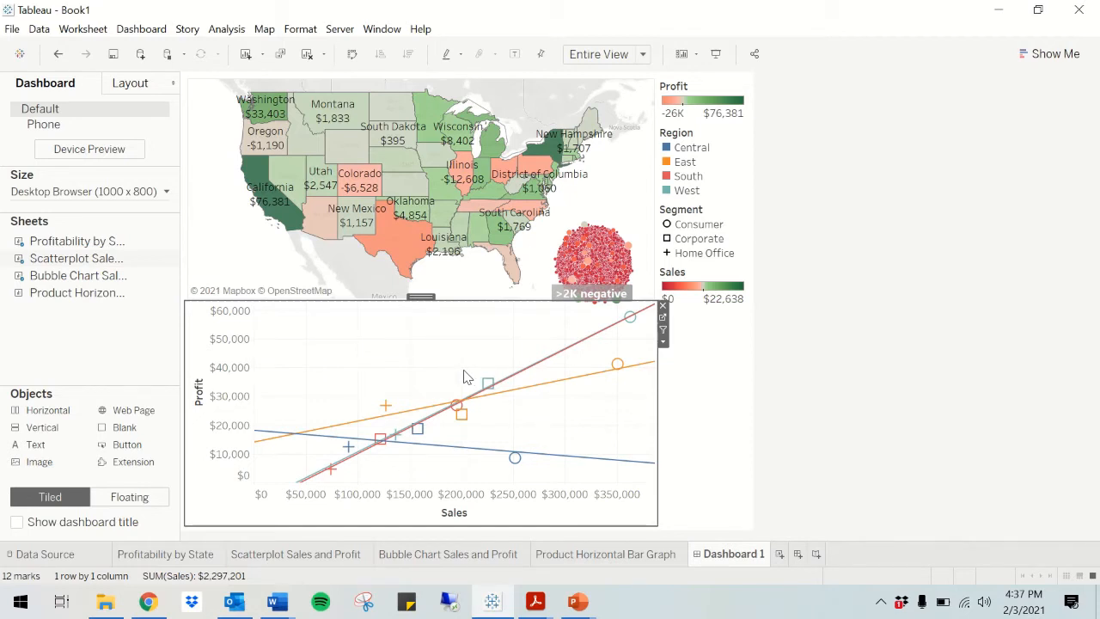
mouse_move(634, 371)
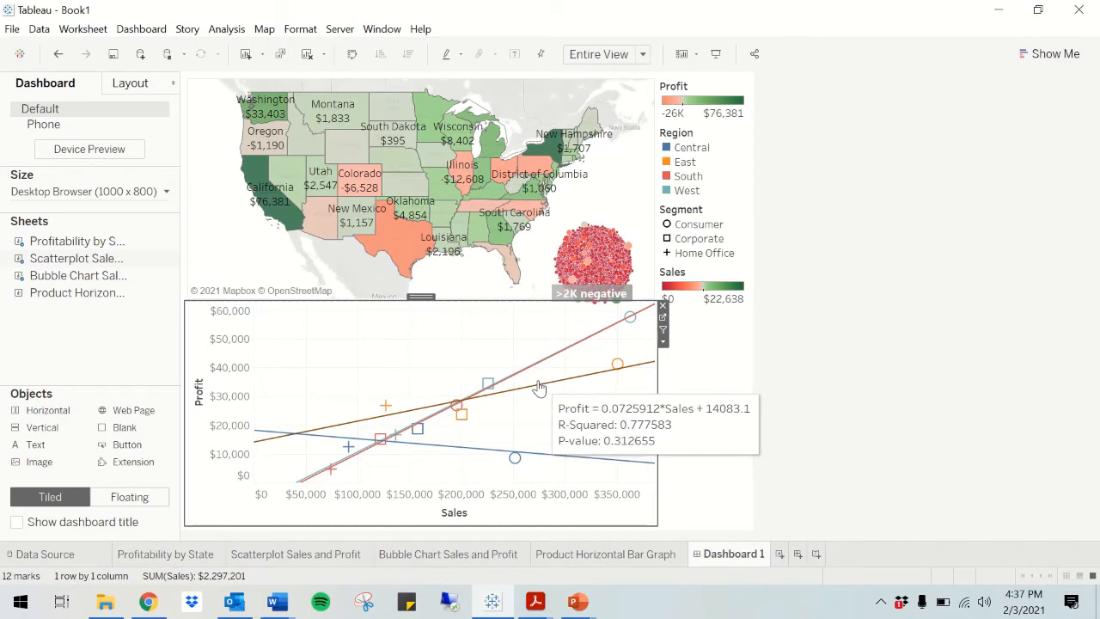
mouse_move(419, 7)
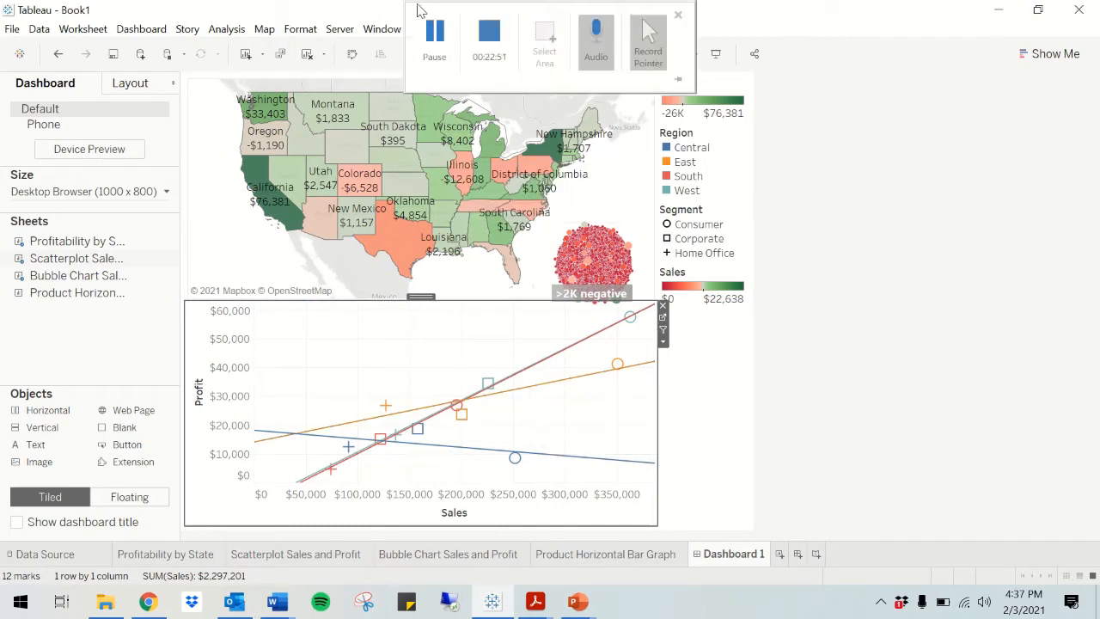
click(426, 52)
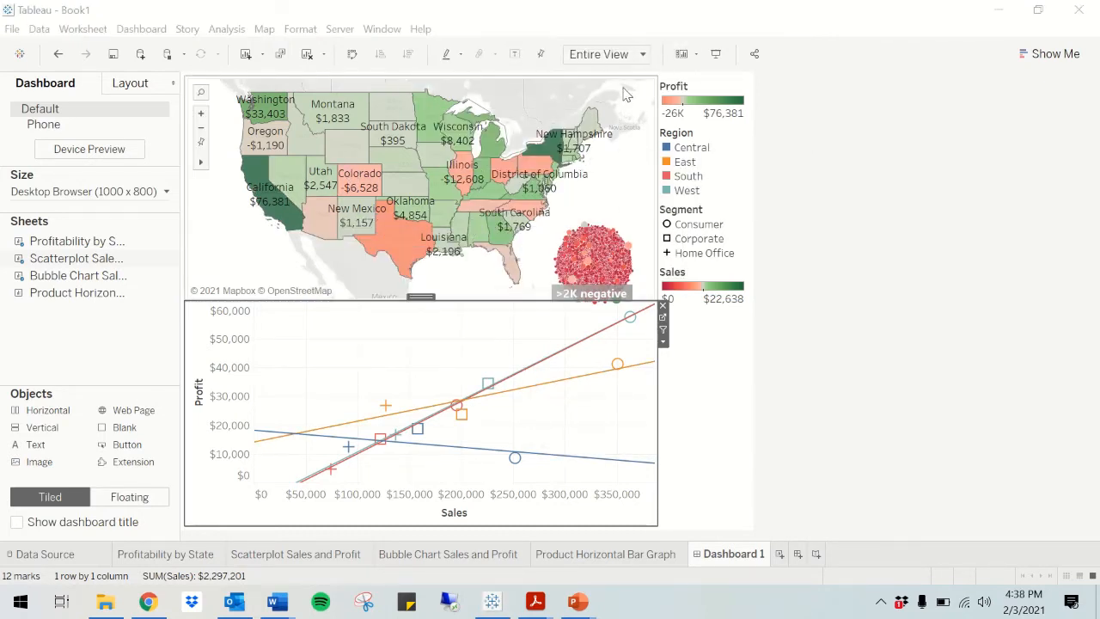
Step: Add a Year of Order Date filter for the profitability map to the dashboard
click(592, 93)
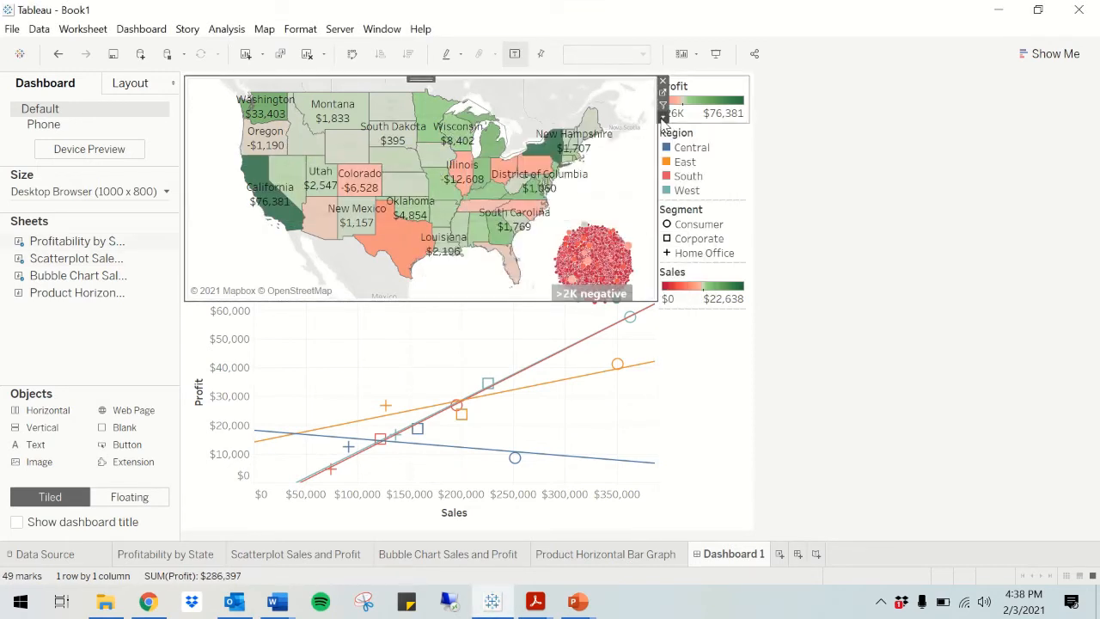
click(662, 120)
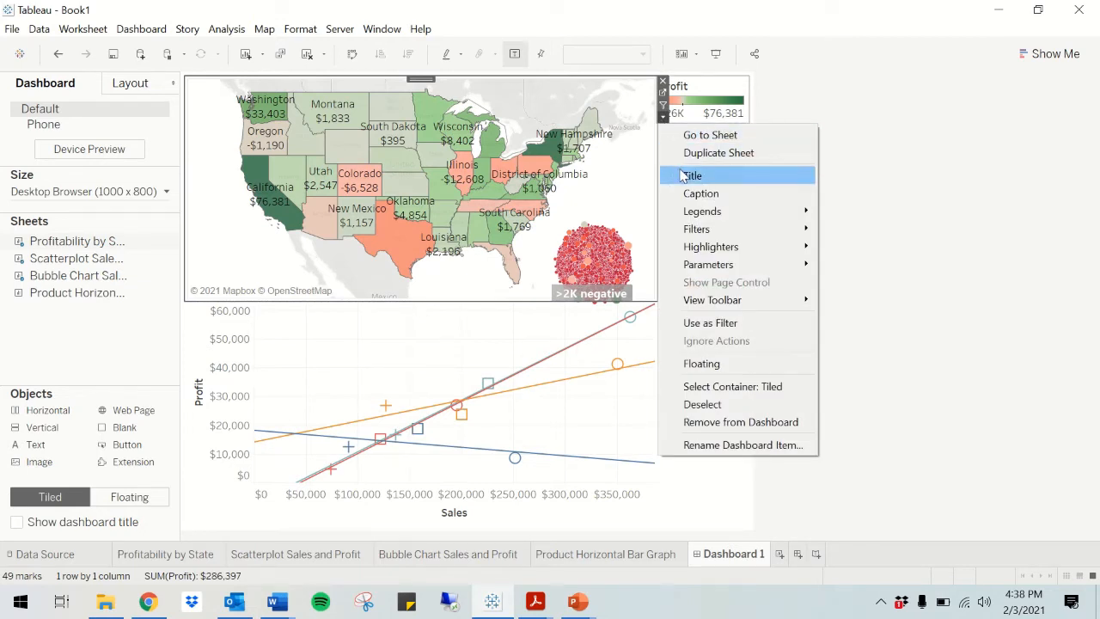
mouse_move(696, 229)
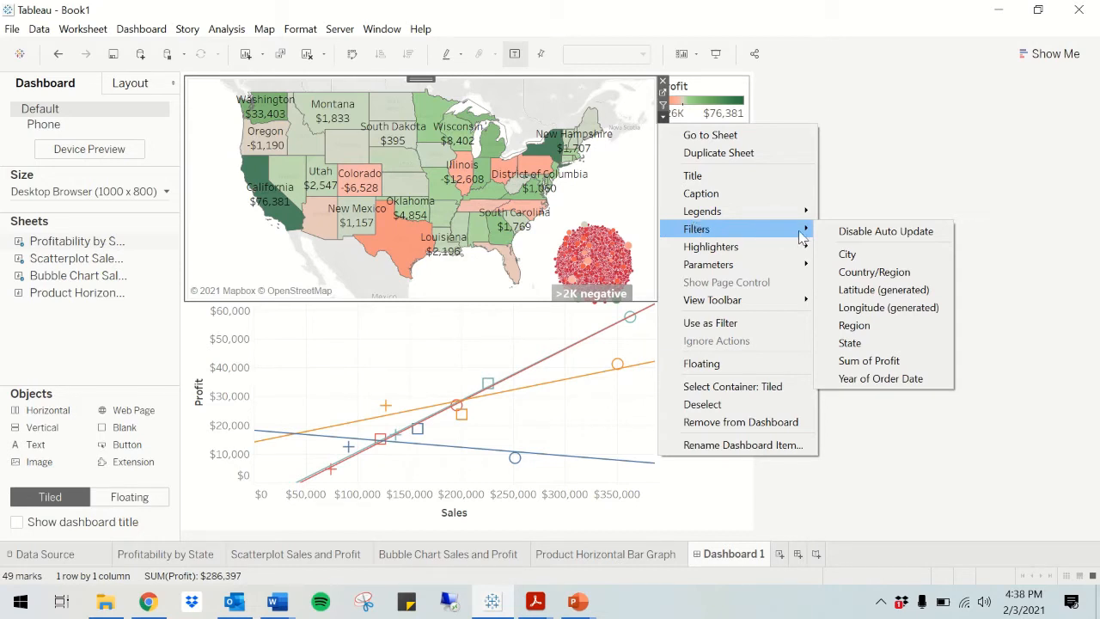
click(890, 383)
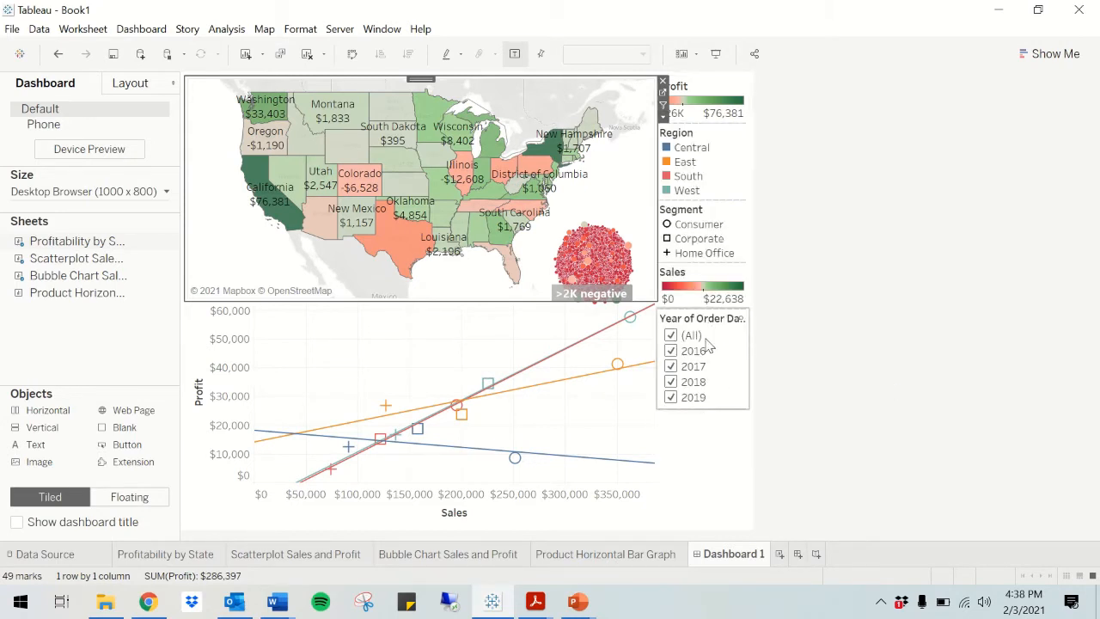
Step: Add a Region filter for the profitability map to the dashboard
click(664, 117)
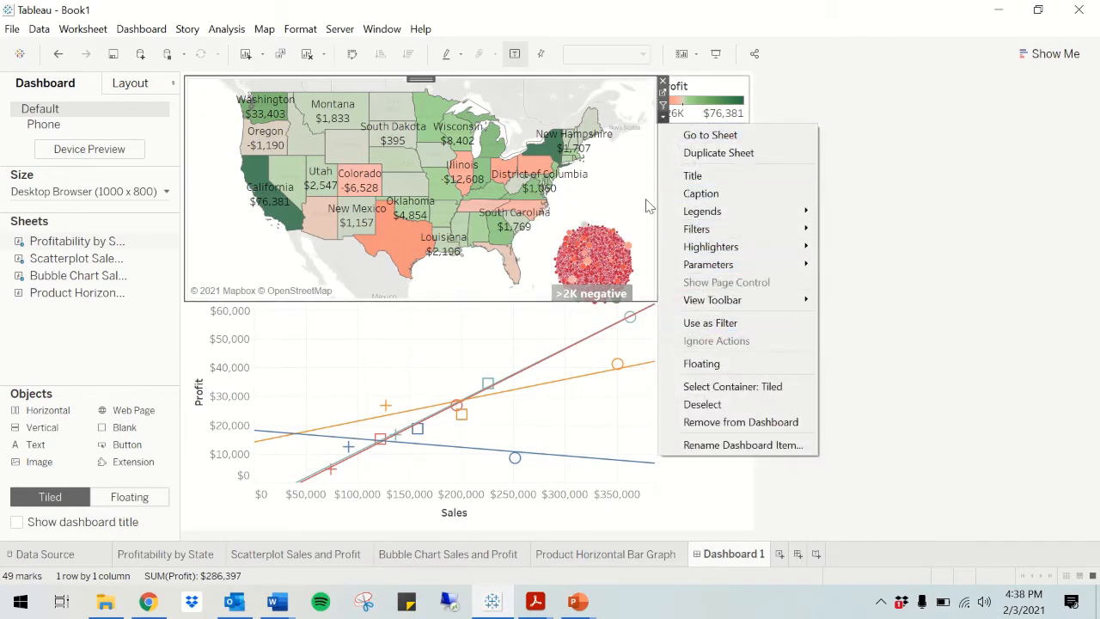
click(609, 97)
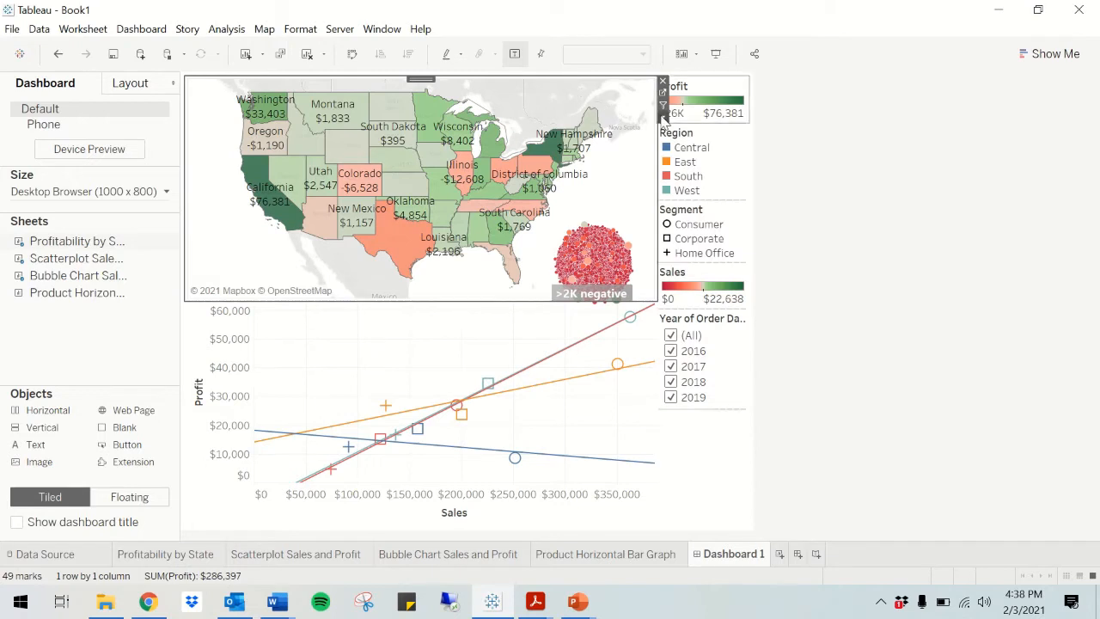
click(662, 119)
mouse_move(704, 226)
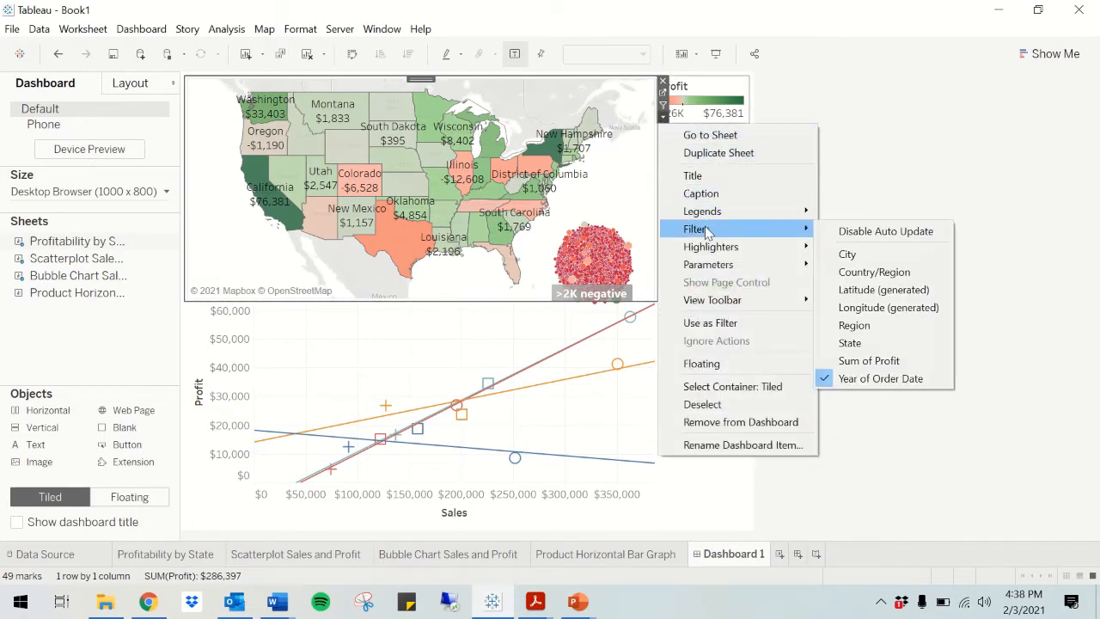
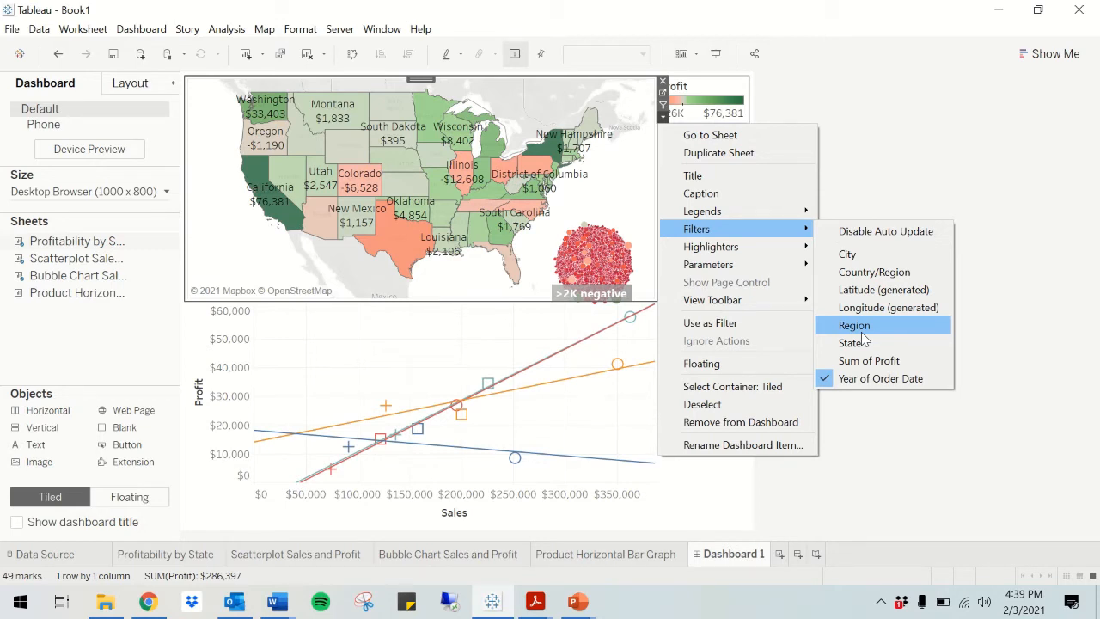
click(855, 327)
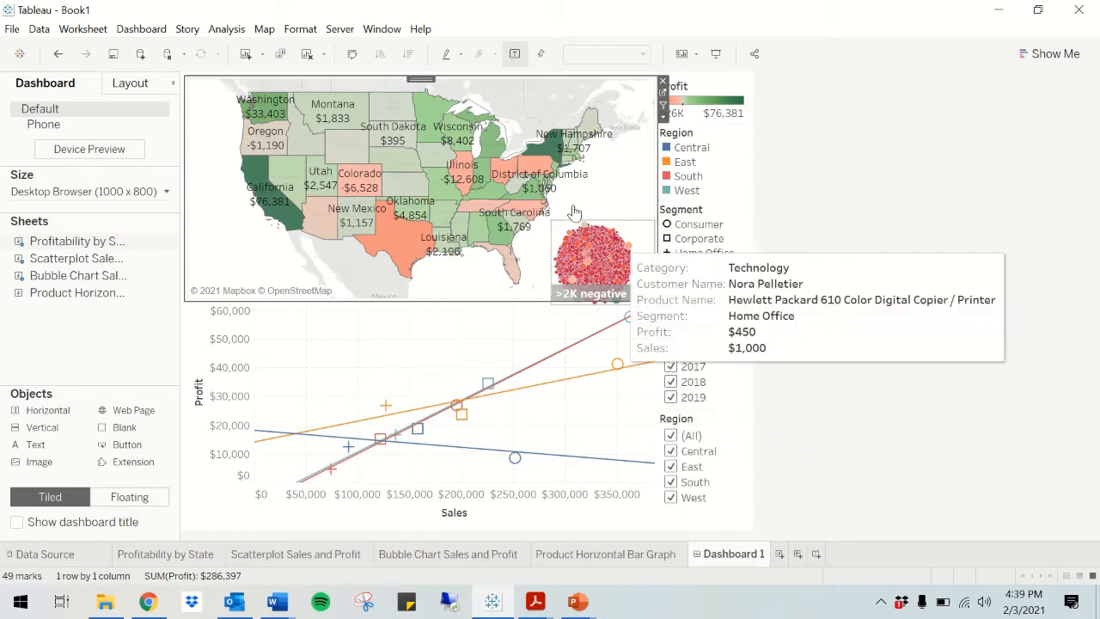
Step: Add a City filter for the profitability map to the dashboard
click(661, 120)
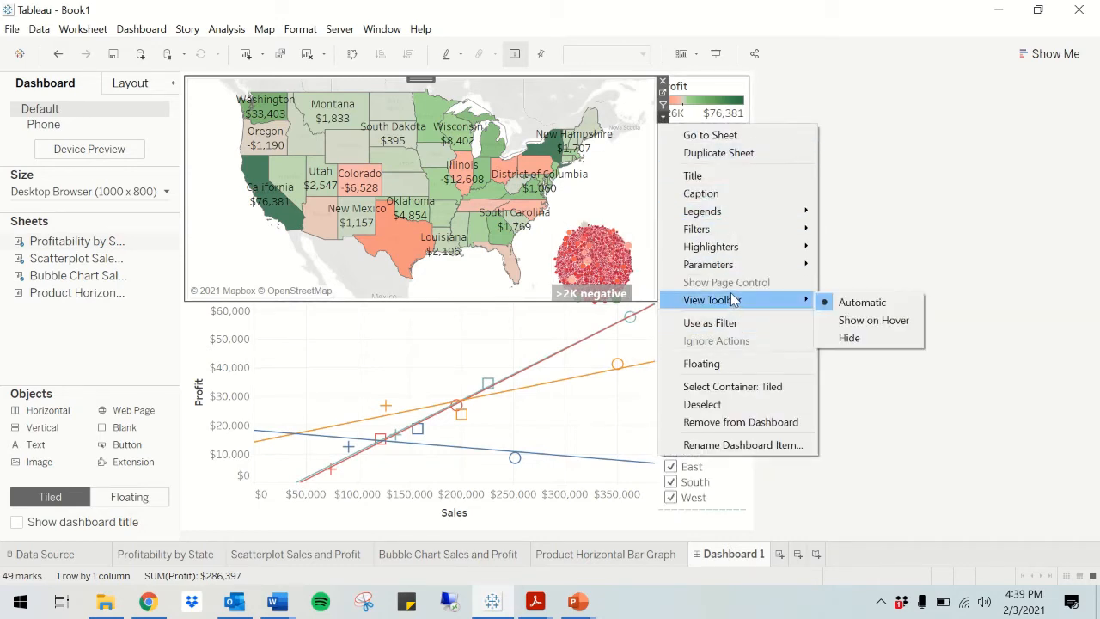
mouse_move(733, 275)
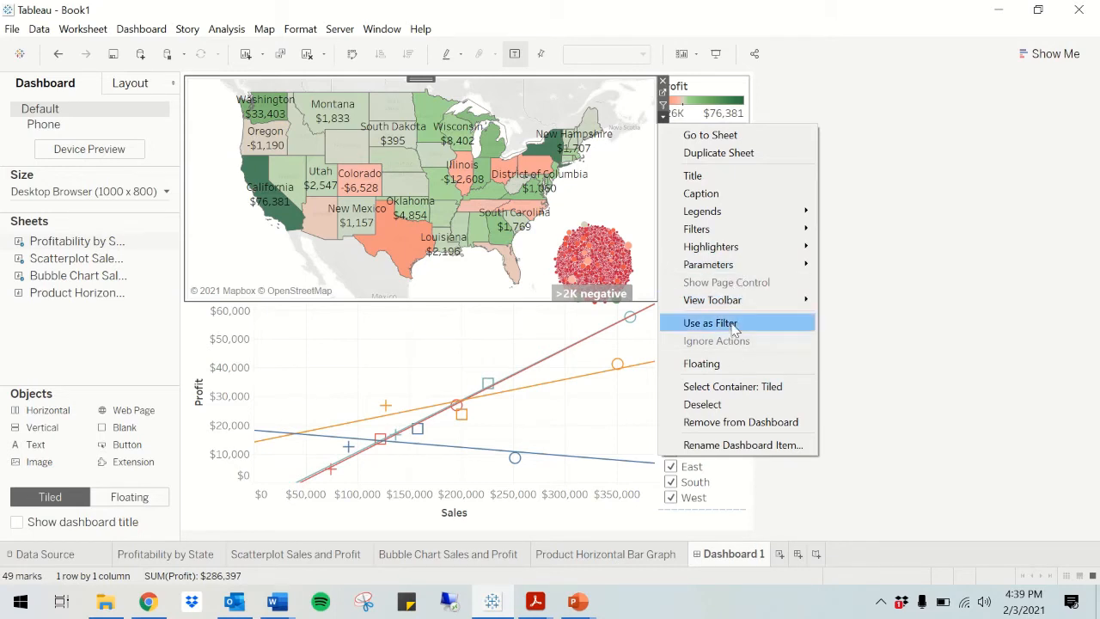
mouse_move(731, 300)
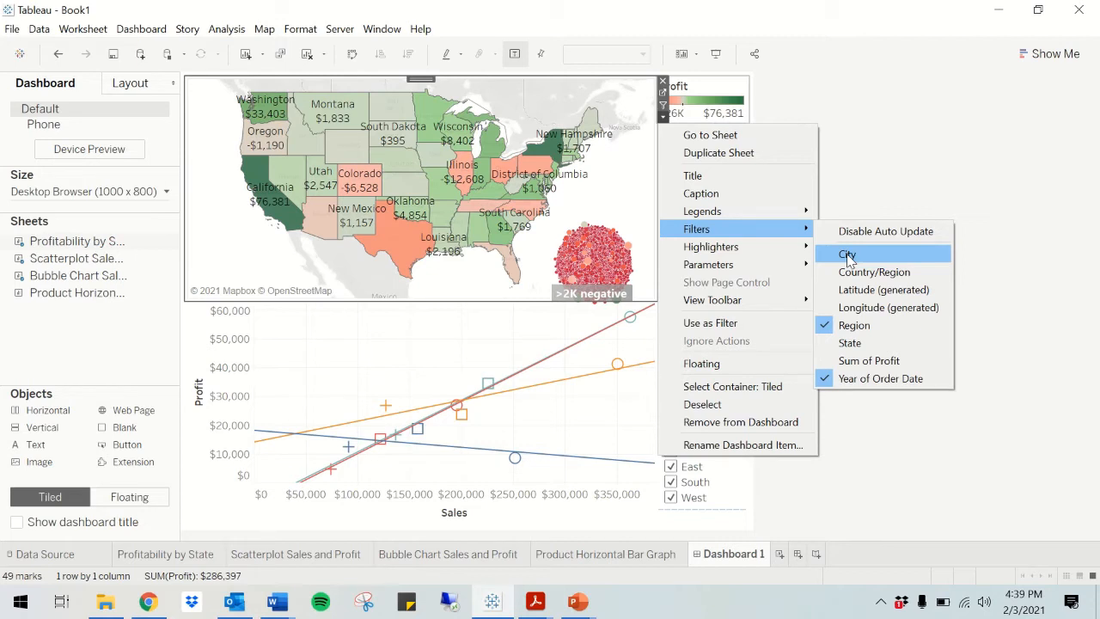
click(847, 254)
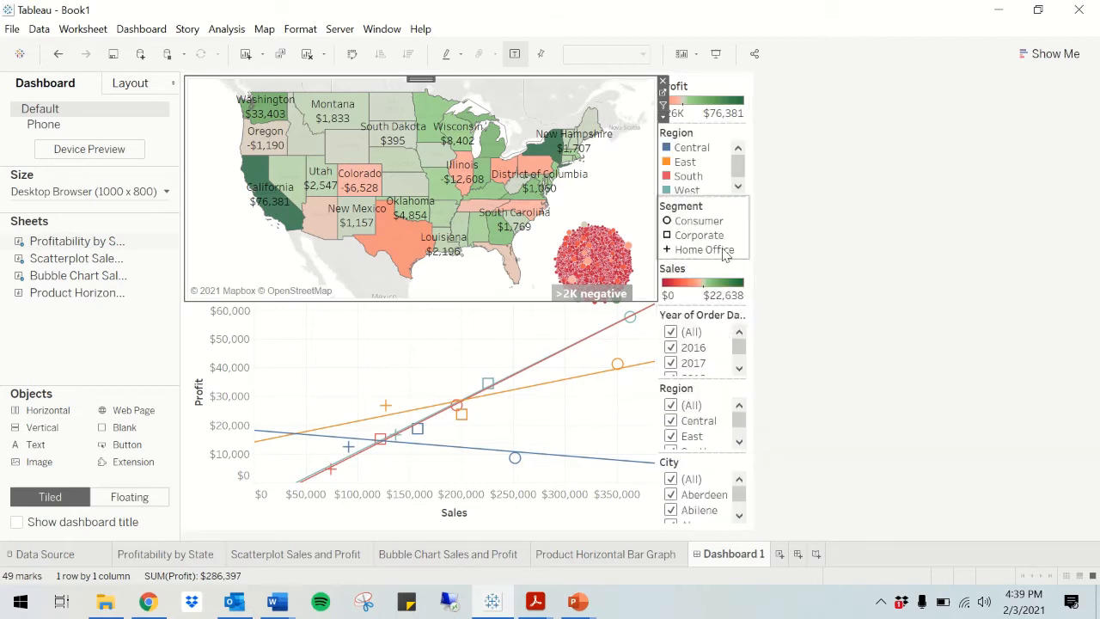
Step: Change the City filter to a single-value dropdown and look through its list of cities
mouse_move(738, 495)
mouse_down()
mouse_move(740, 511)
mouse_move(739, 479)
mouse_up()
click(754, 480)
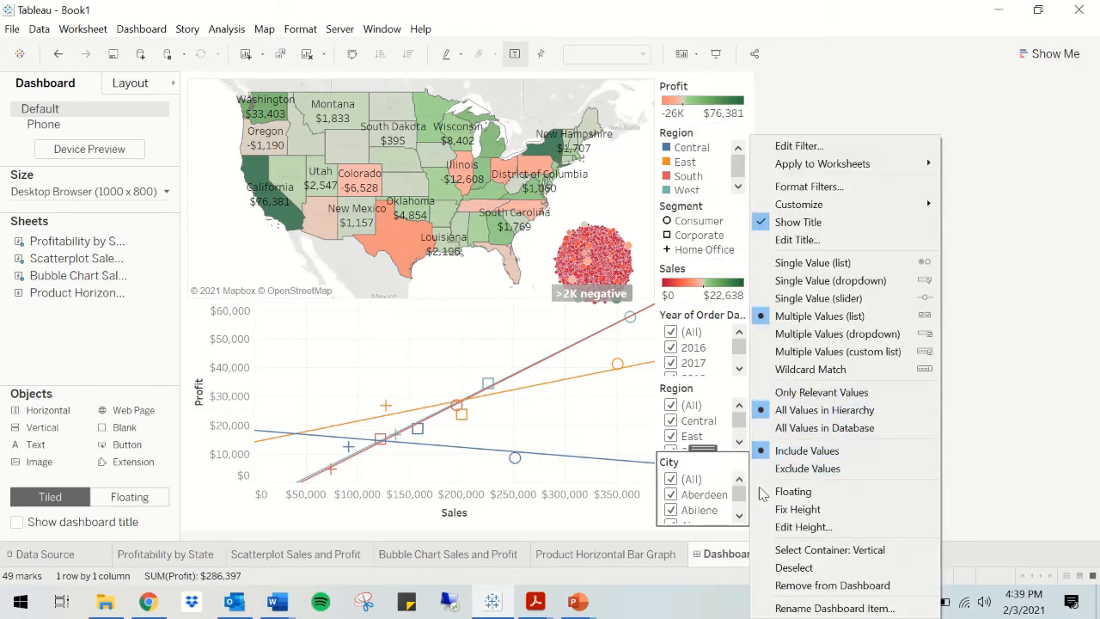
click(1024, 427)
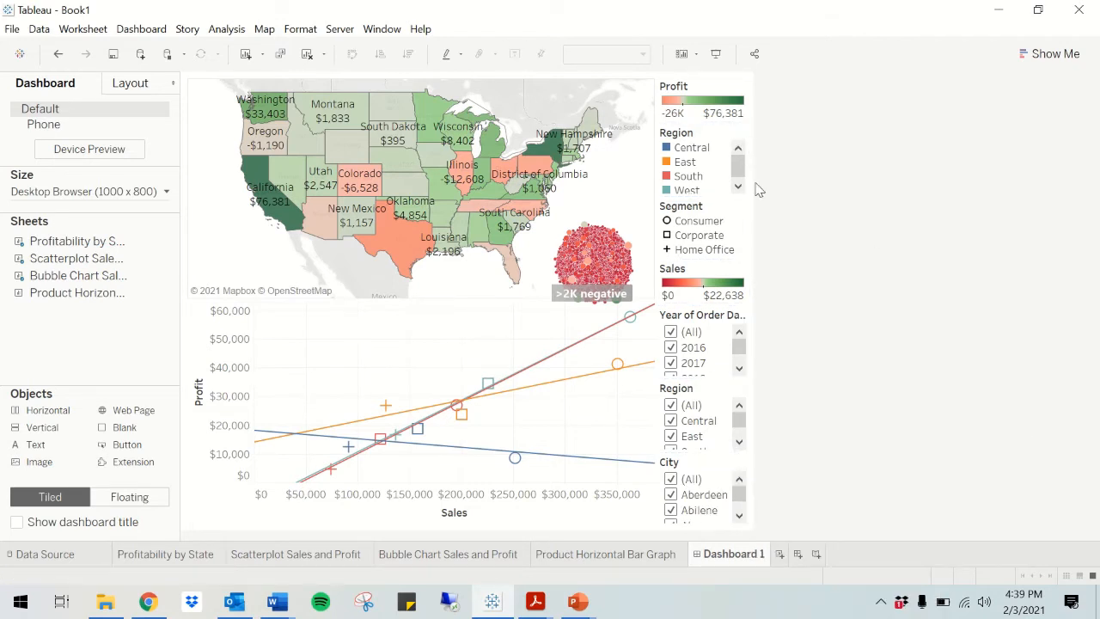
click(713, 477)
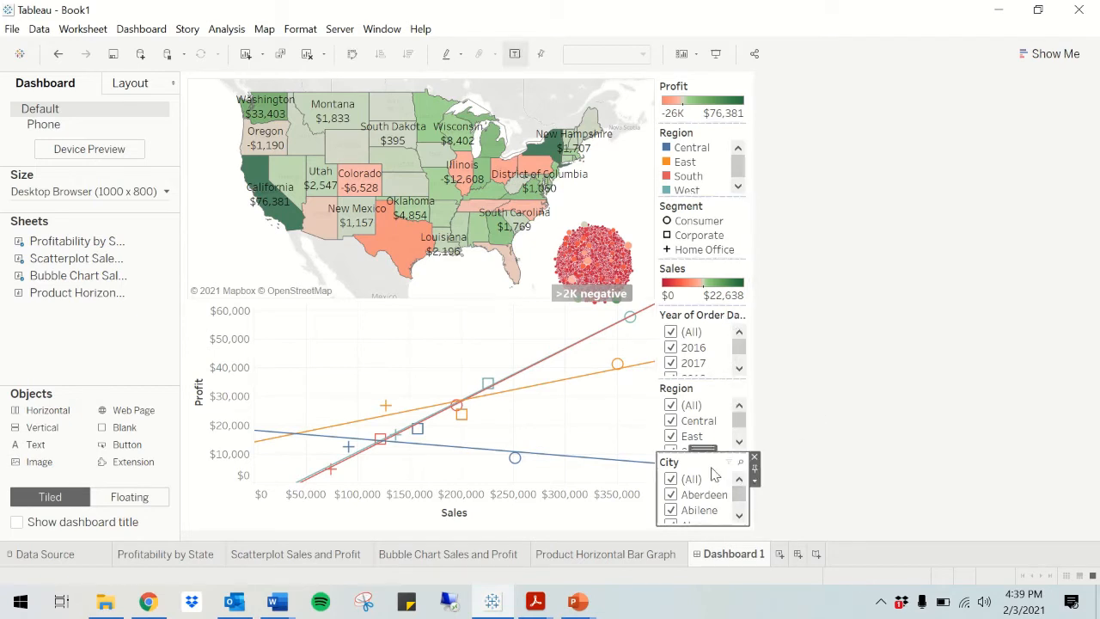
click(755, 481)
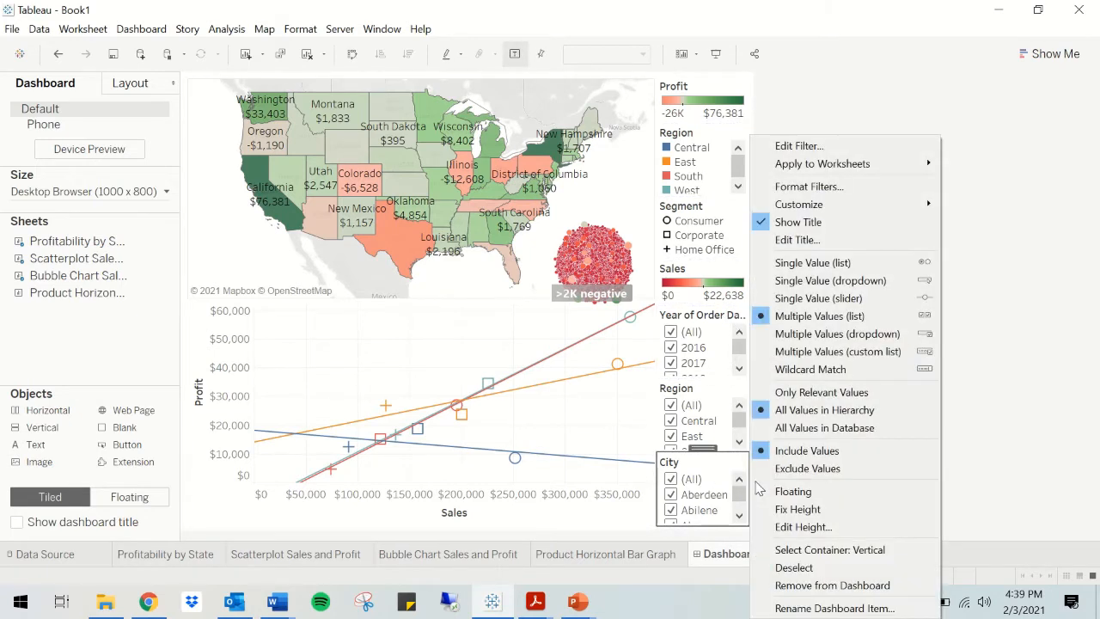
click(841, 287)
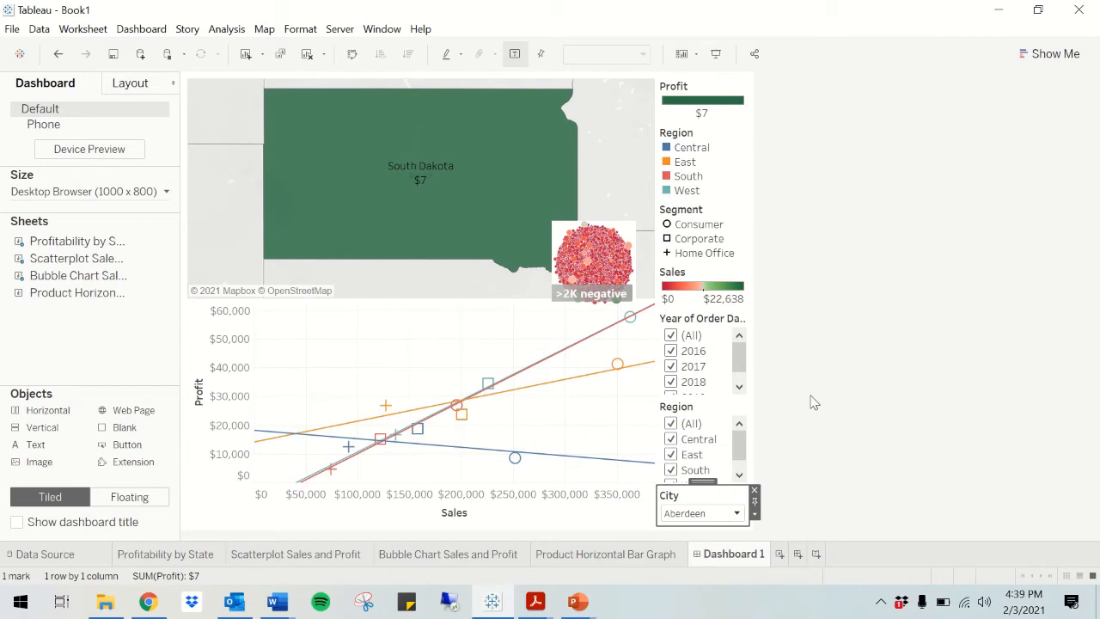
click(737, 513)
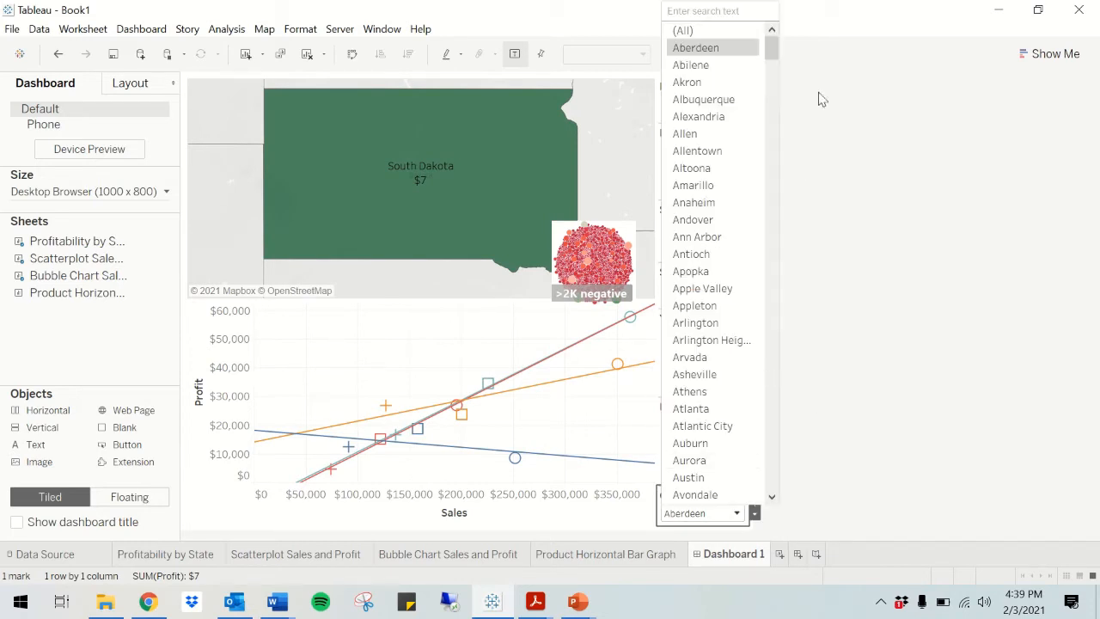
mouse_move(774, 54)
mouse_down()
mouse_move(785, 195)
mouse_move(776, 304)
mouse_move(768, 44)
mouse_up()
click(812, 76)
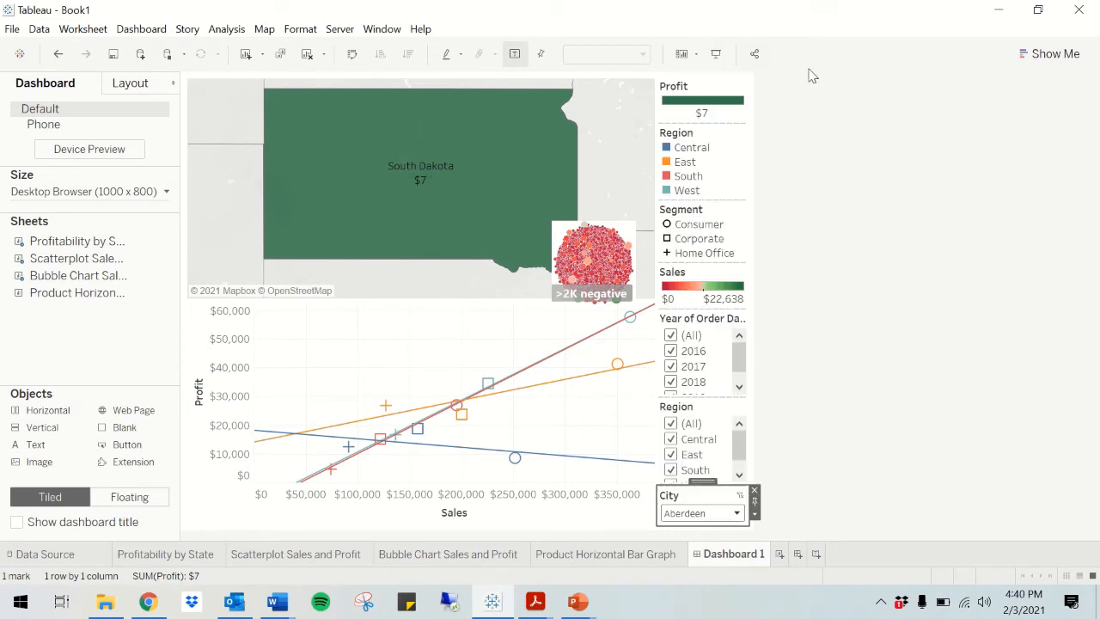
Step: Change the Region filter to a single-value dropdown
click(724, 436)
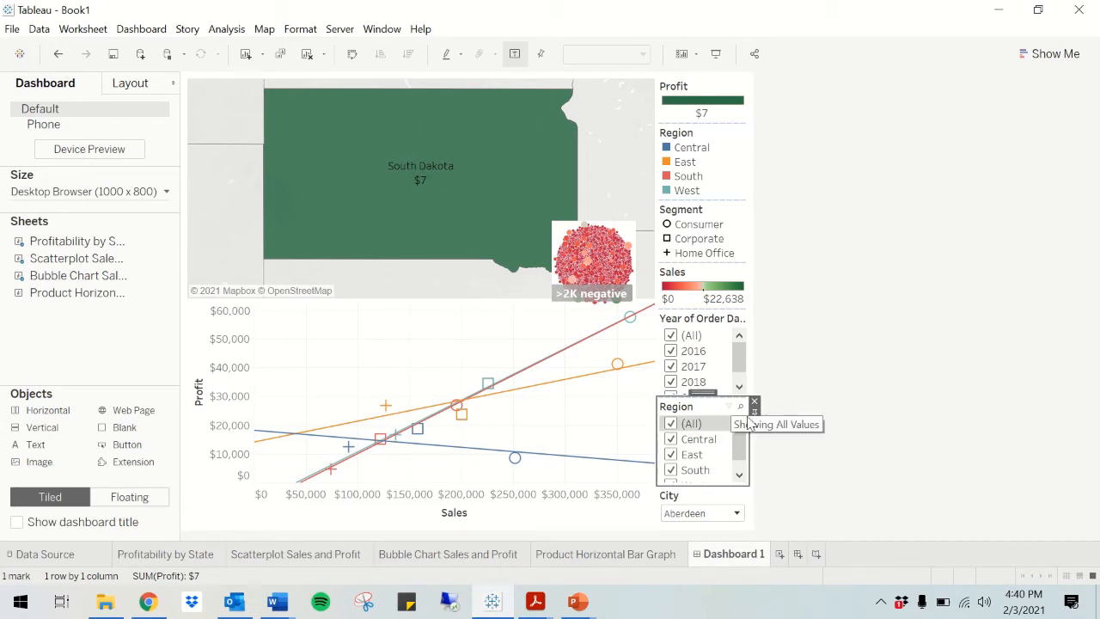
click(755, 426)
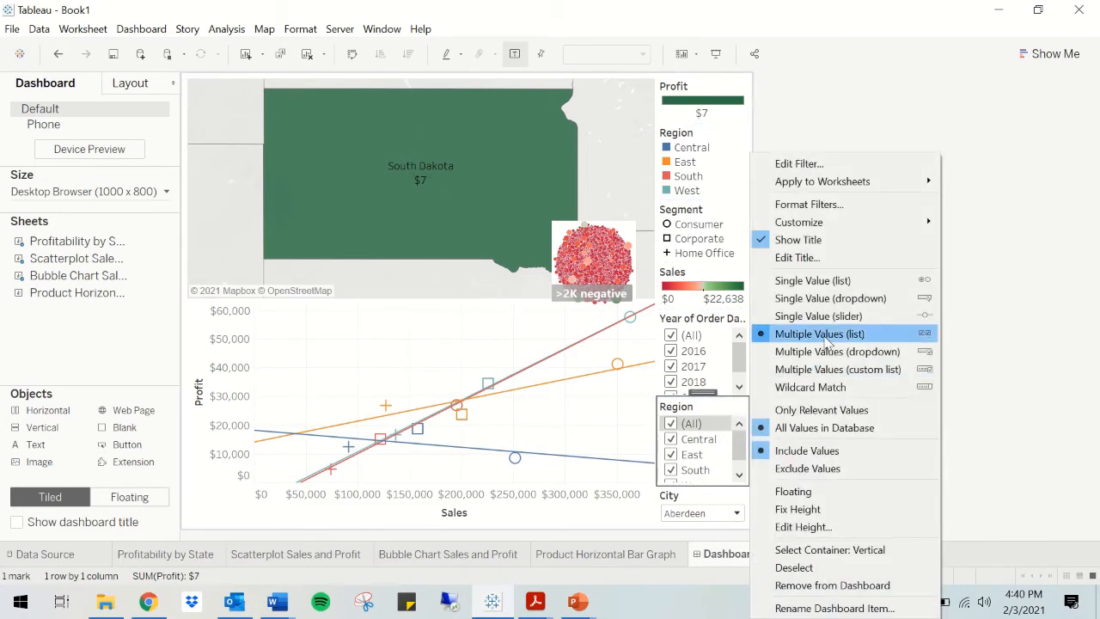
click(832, 299)
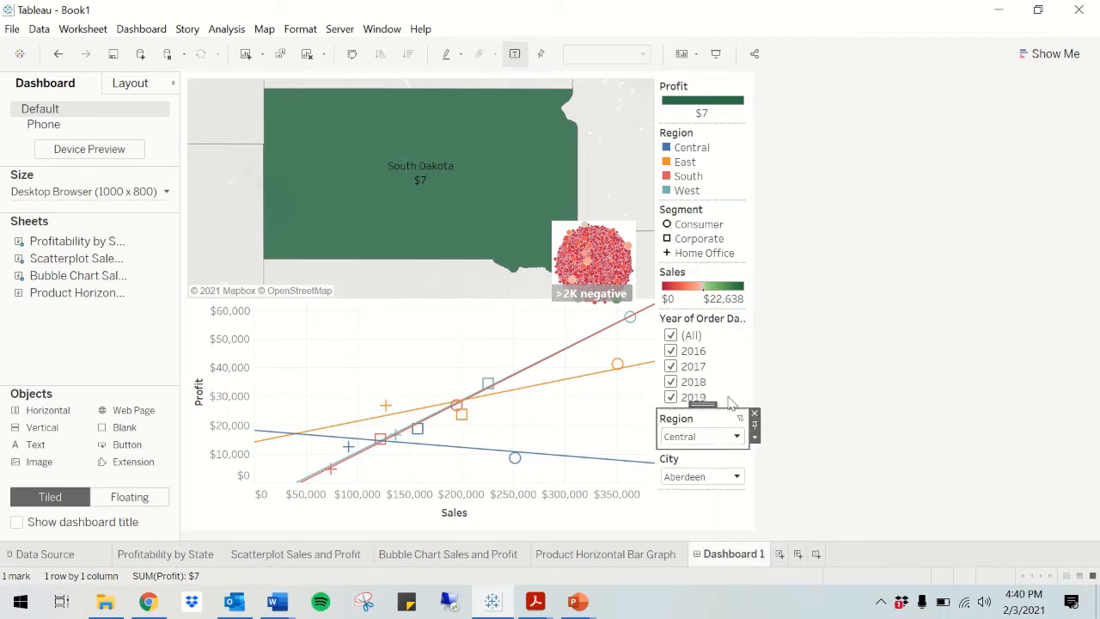
Step: Change the Year of Order Date filter to a single-value slider and set it to (All)
click(731, 362)
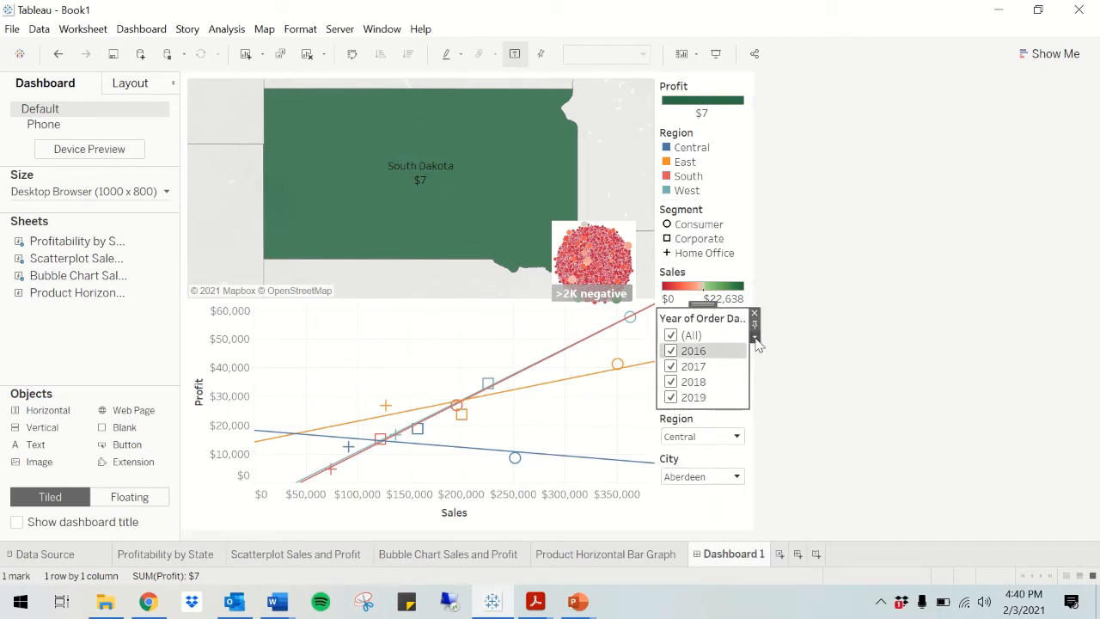
click(754, 337)
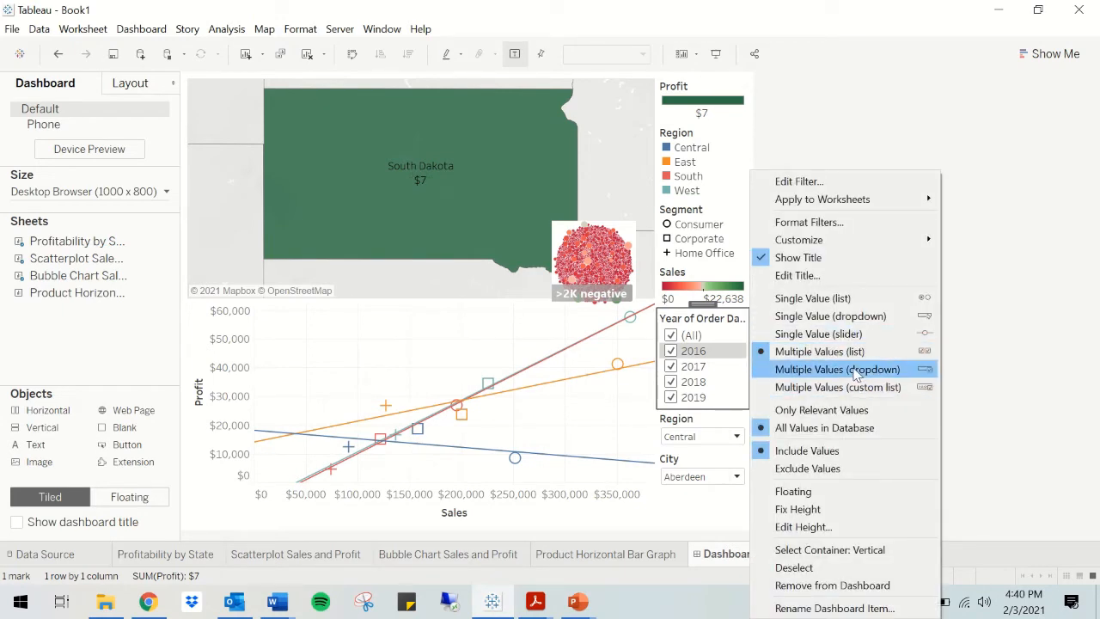
click(850, 337)
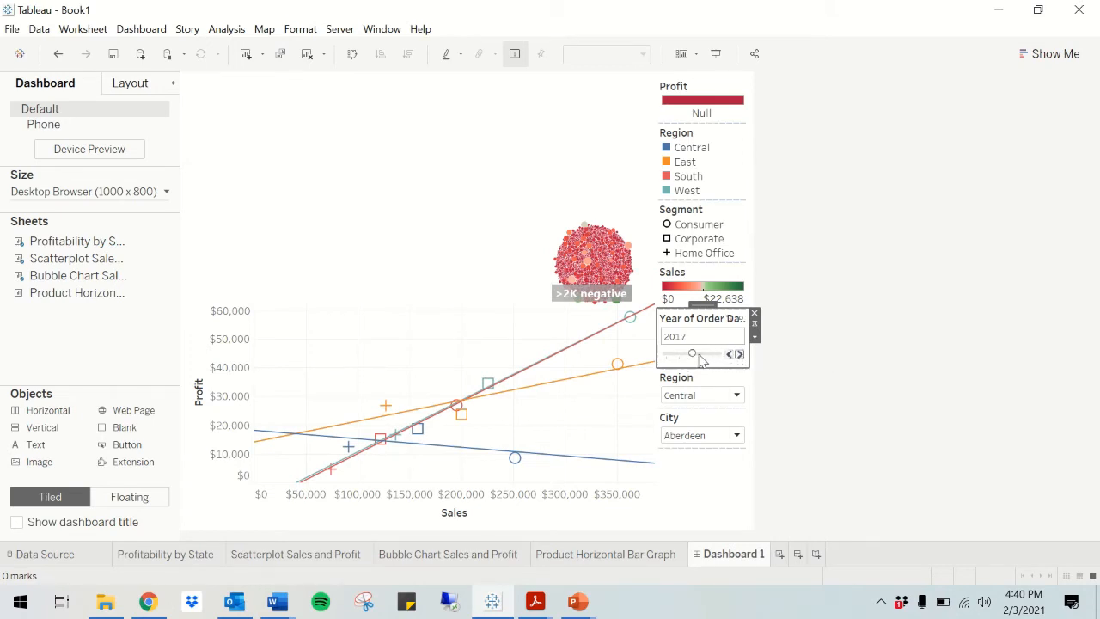
drag(695, 354, 665, 355)
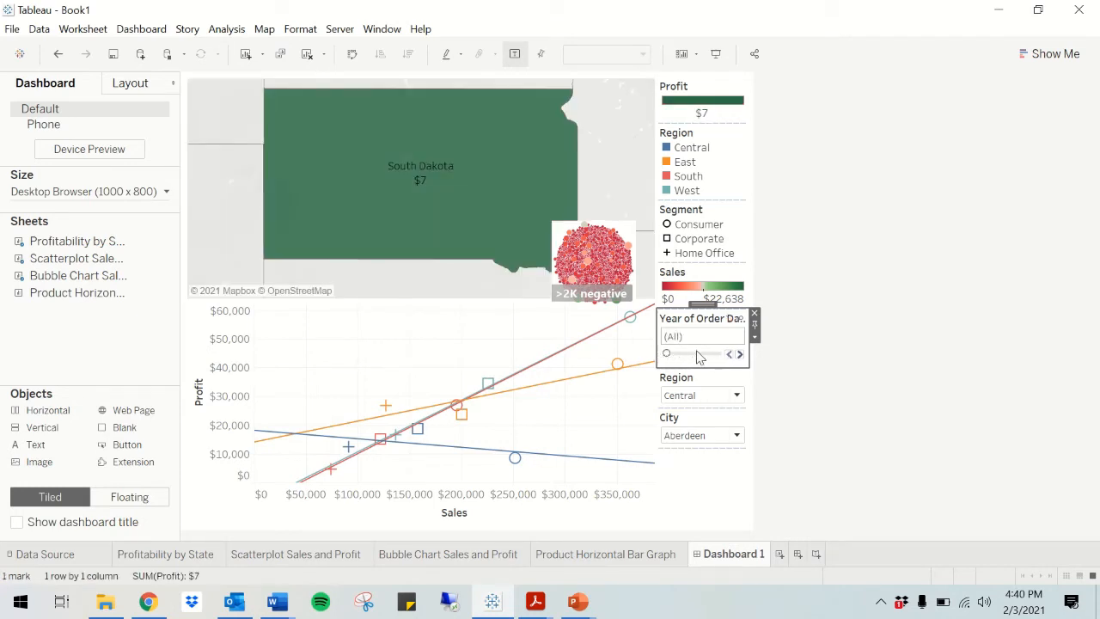
Step: Reset the Region and City filters to (All) so the map covers every state
click(699, 355)
click(665, 356)
click(694, 395)
click(696, 414)
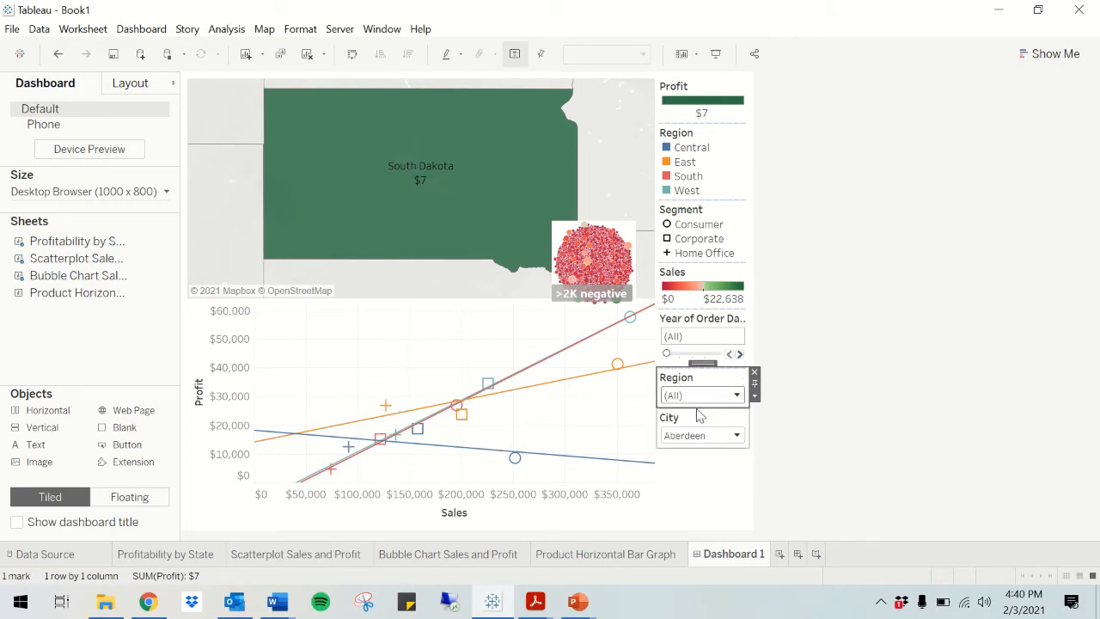
click(710, 435)
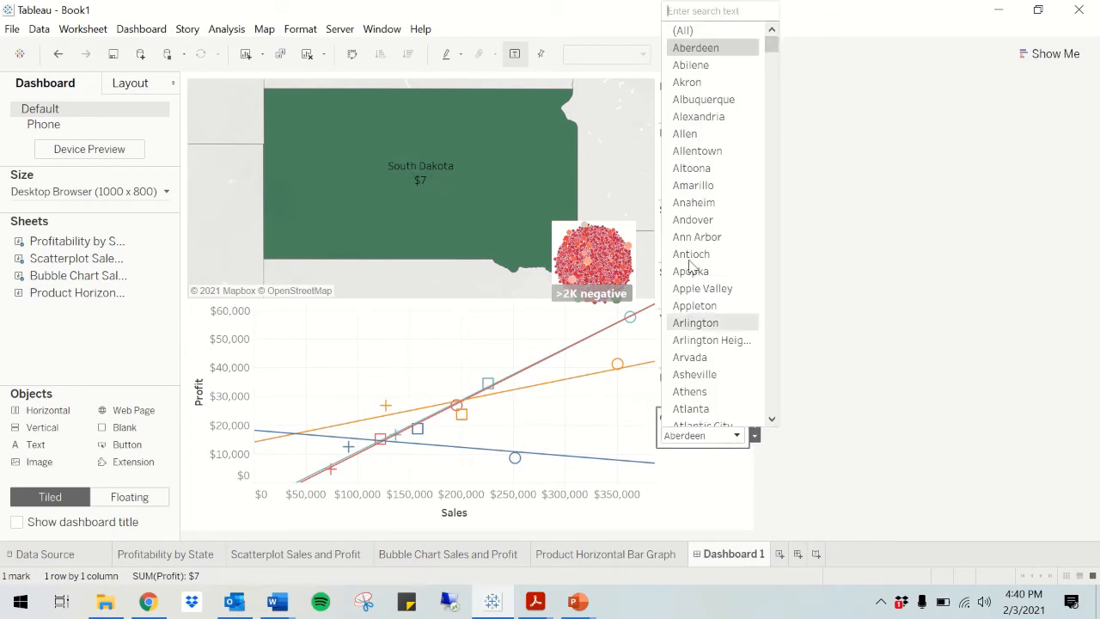
click(691, 34)
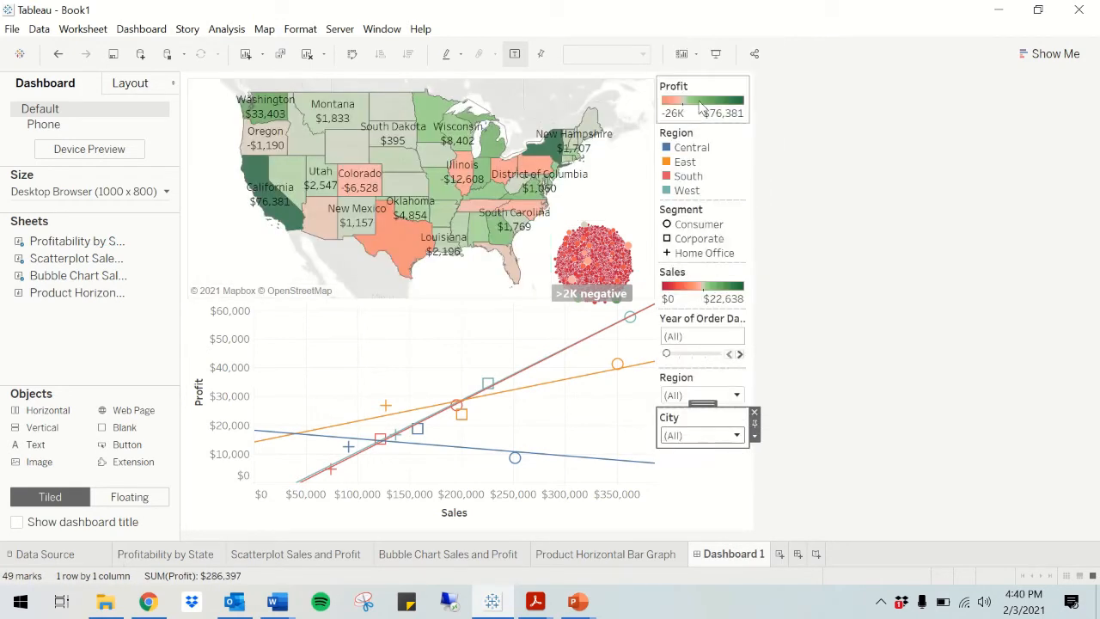
click(805, 348)
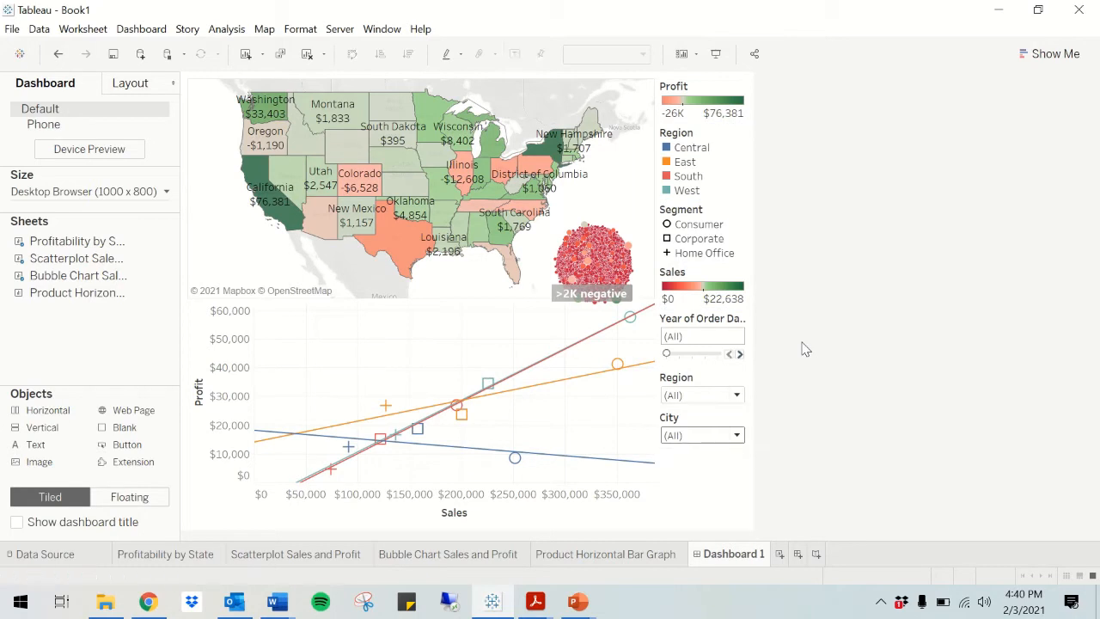
Step: Change the Year of Order Date filter to a single-value dropdown and set it to 2016
click(739, 337)
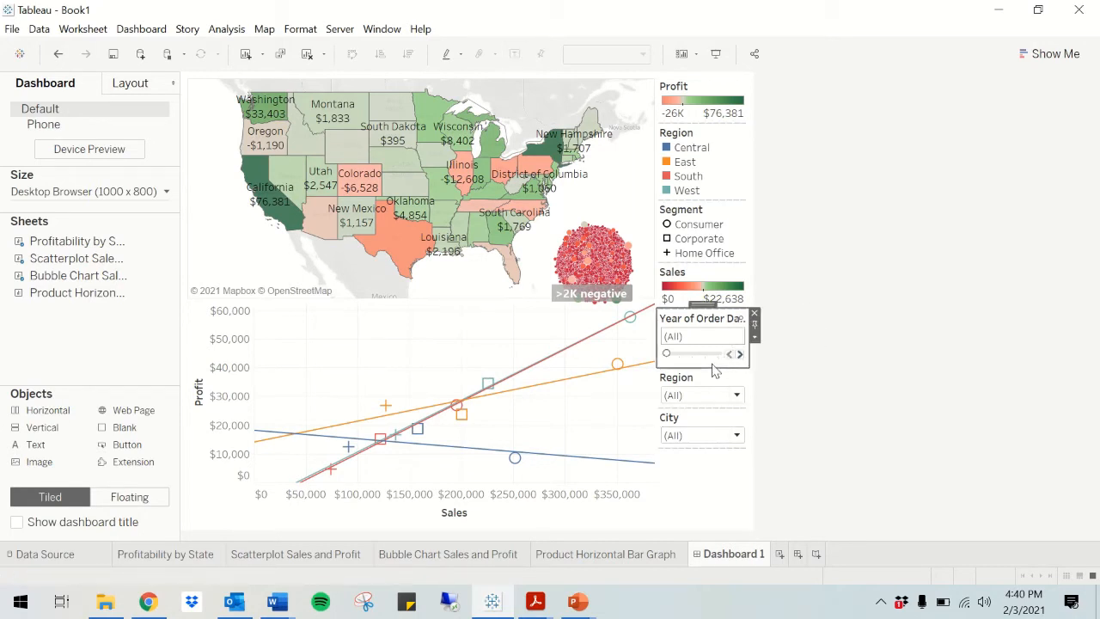
click(754, 337)
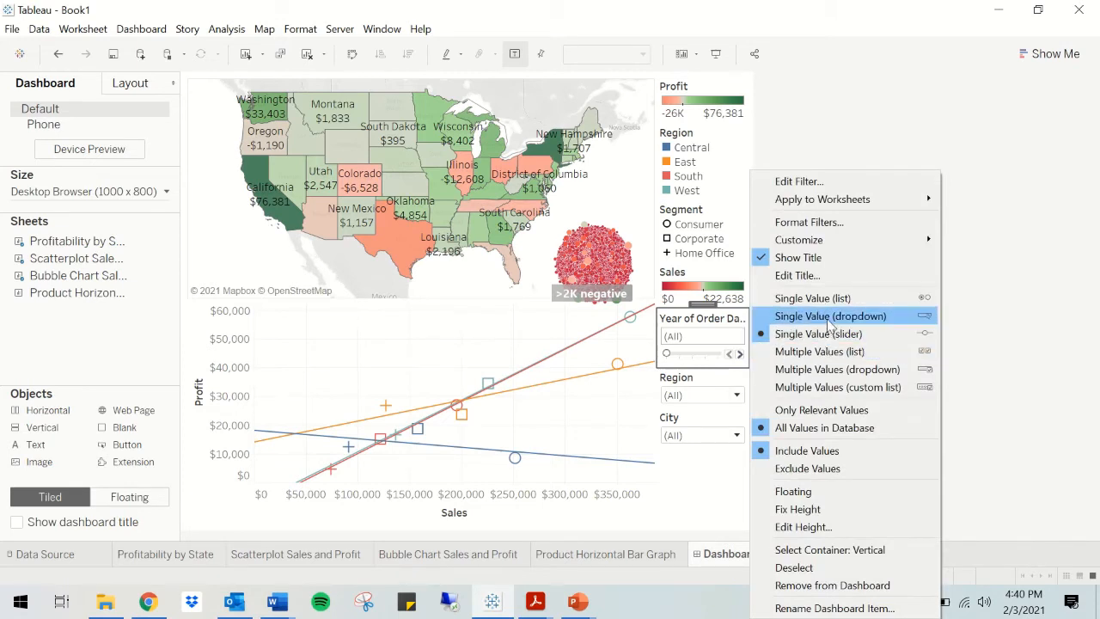
click(830, 316)
click(792, 342)
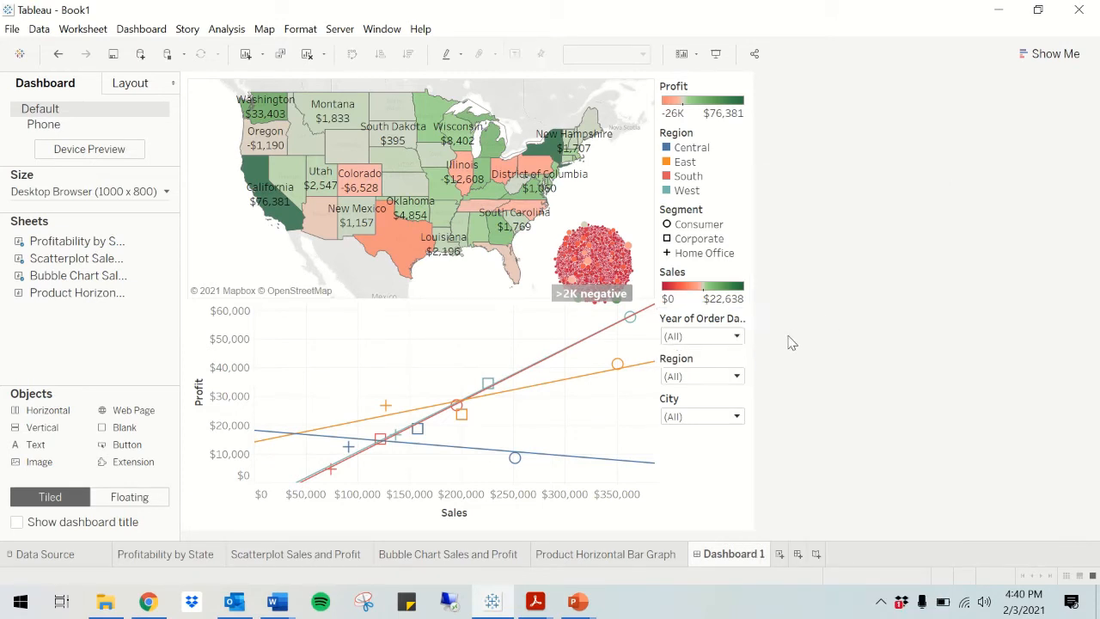
click(712, 342)
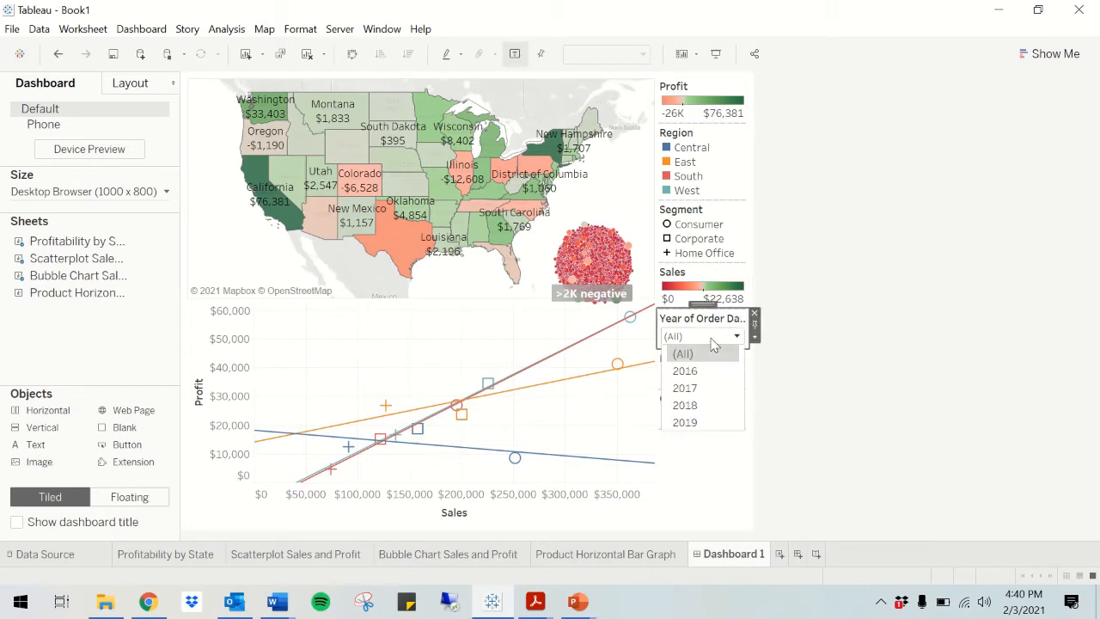
click(685, 371)
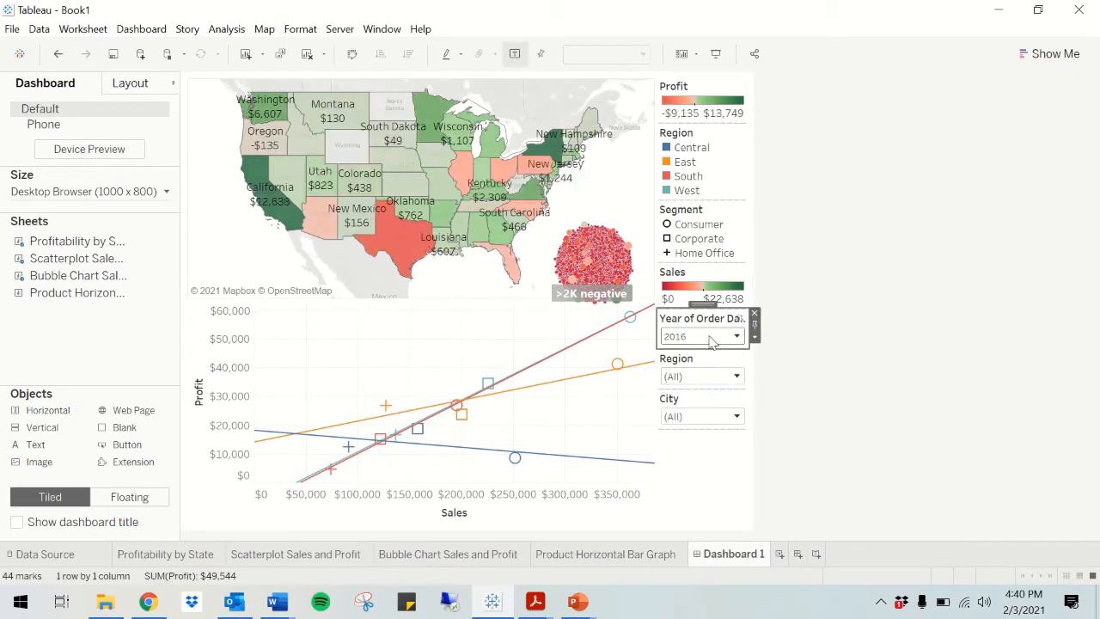
Step: Change the Year of Order Date filter to a single-value list, try 2017 and 2018, and set it back to (All)
click(753, 338)
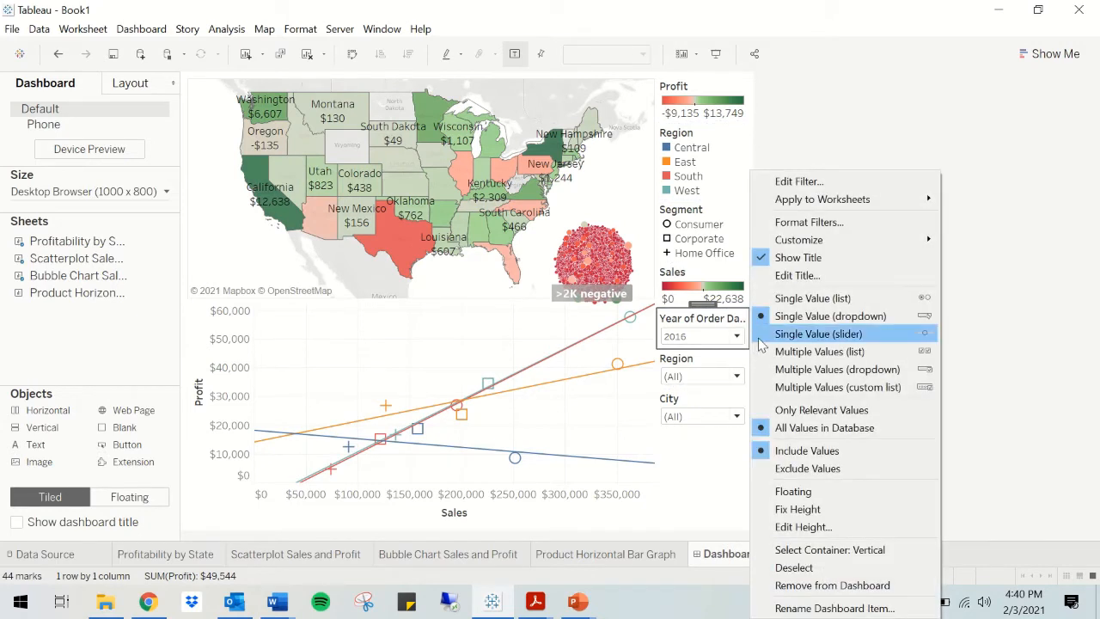
click(815, 298)
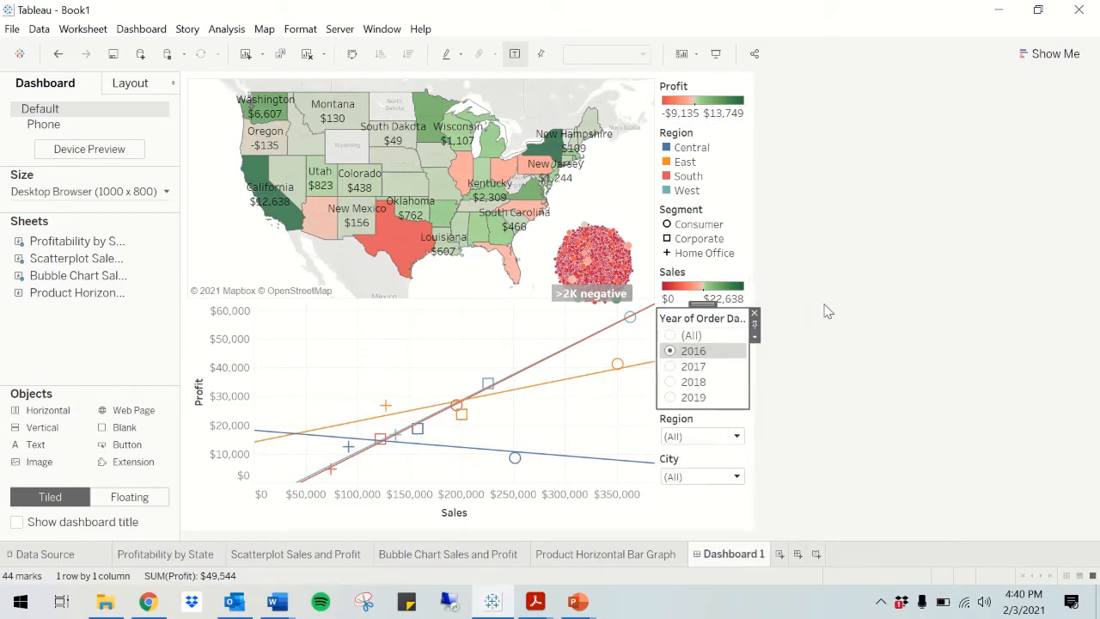
click(683, 369)
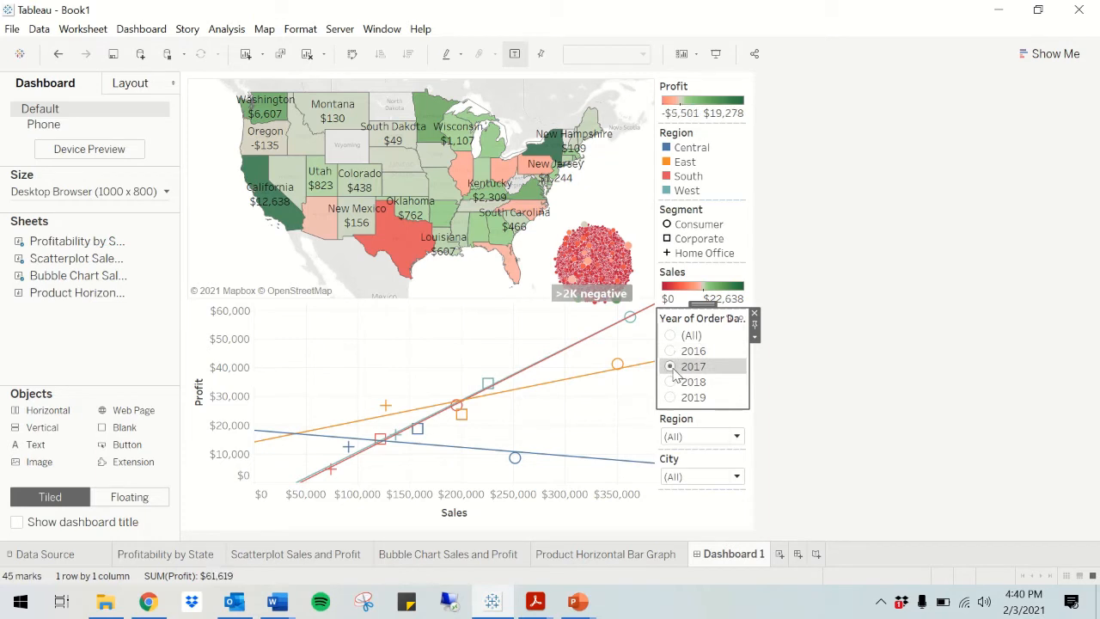
click(672, 384)
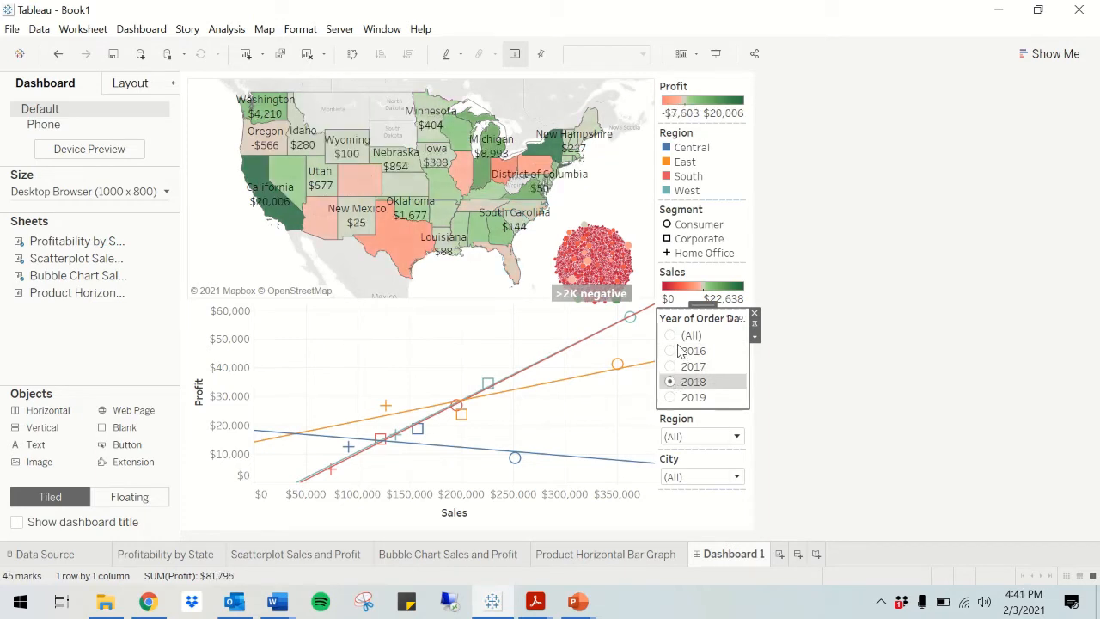
click(670, 336)
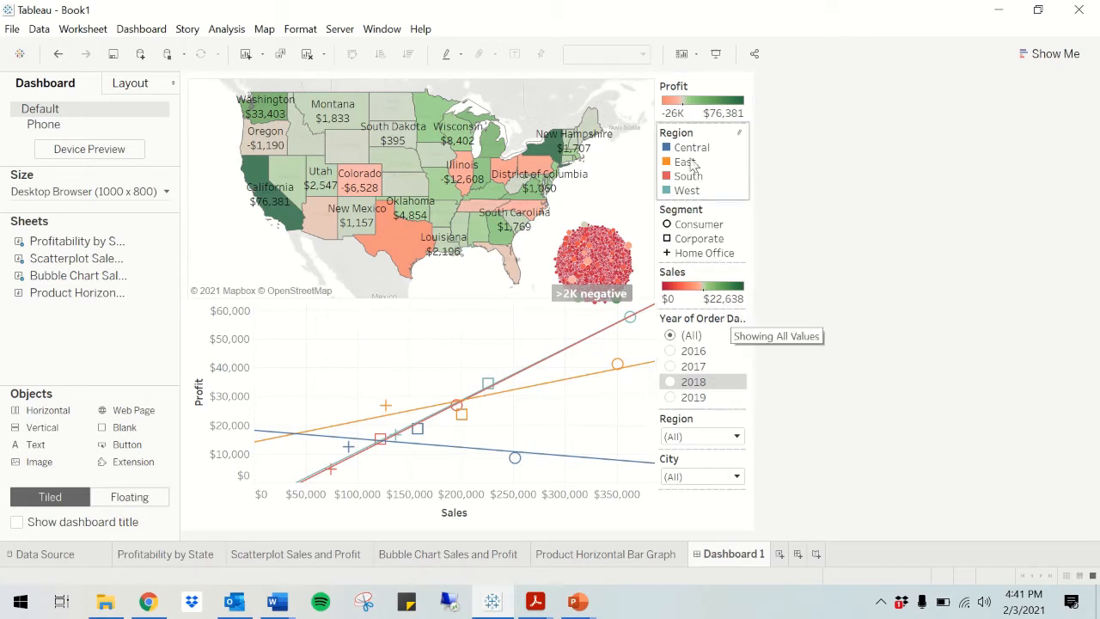
mouse_move(273, 119)
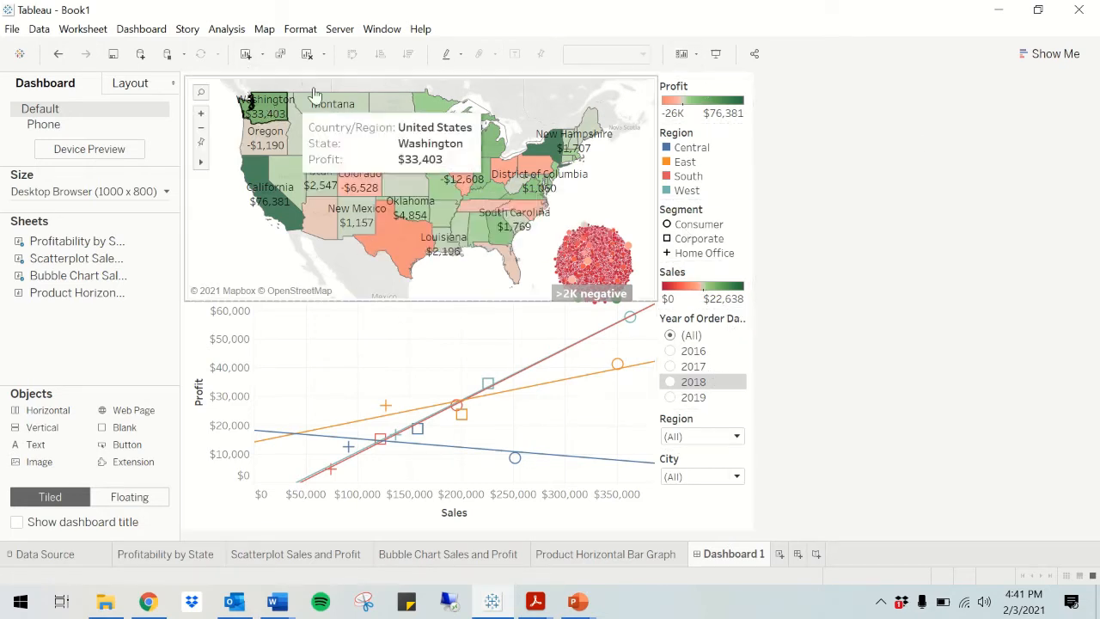
mouse_move(486, 4)
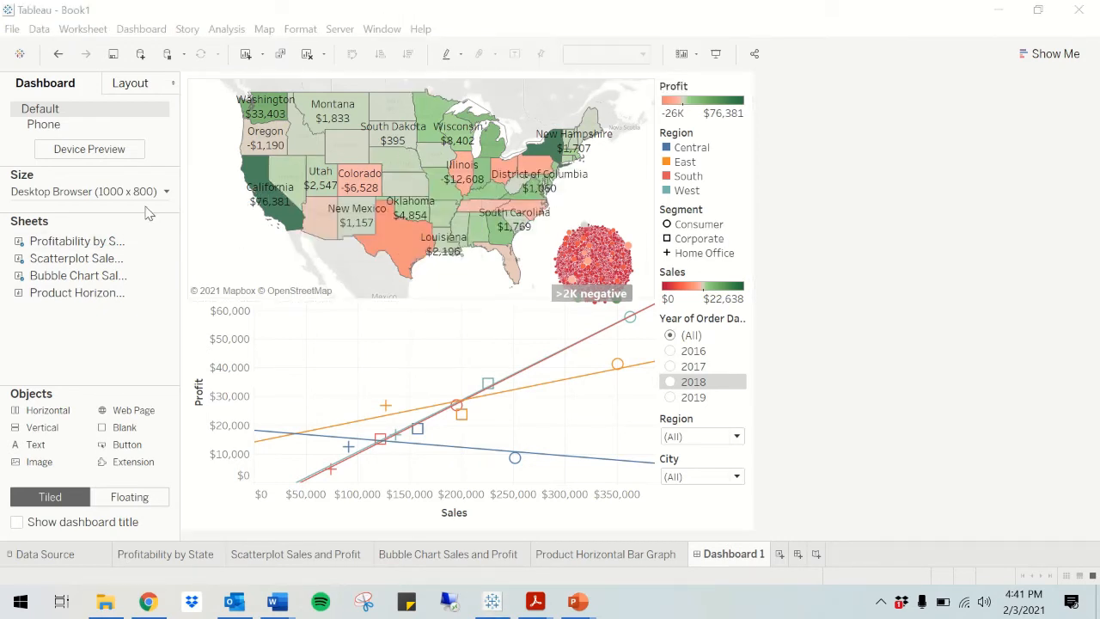
click(97, 194)
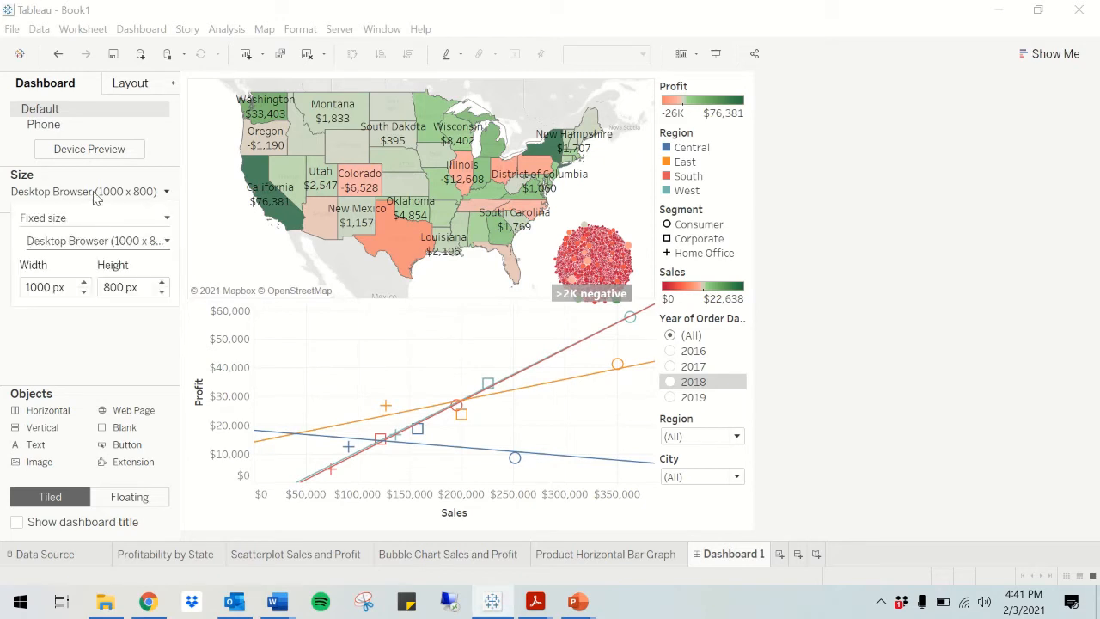
click(96, 197)
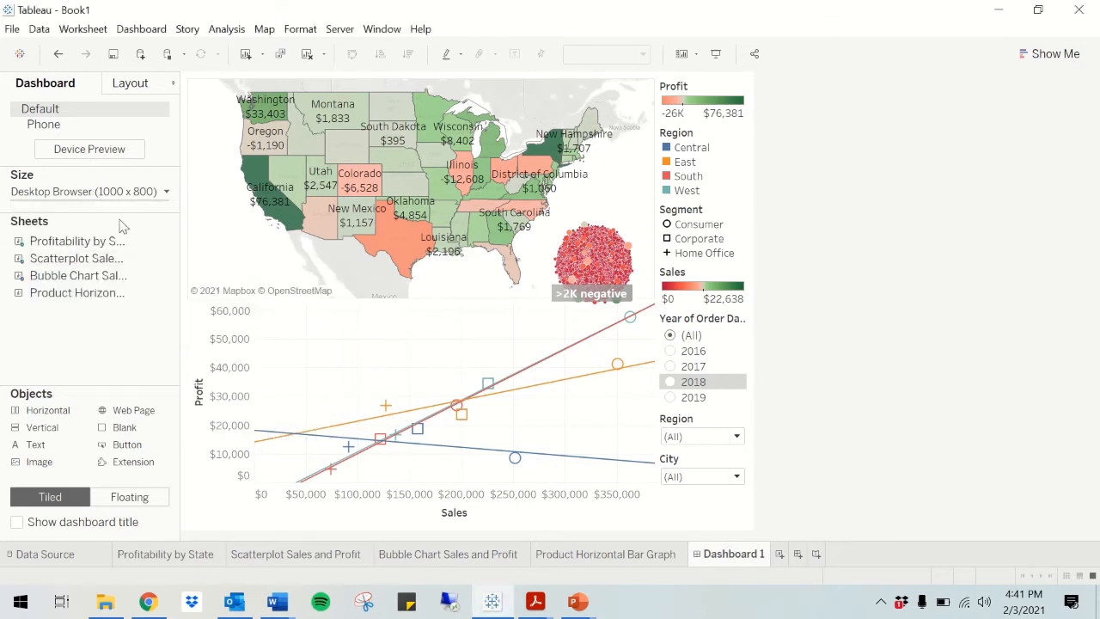
Step: Try the fixed dashboard sizes Full Screen (1024 x 768), Laptop Browser (800 x 600) and Desktop Browser (1000 x 800)
click(108, 196)
click(85, 283)
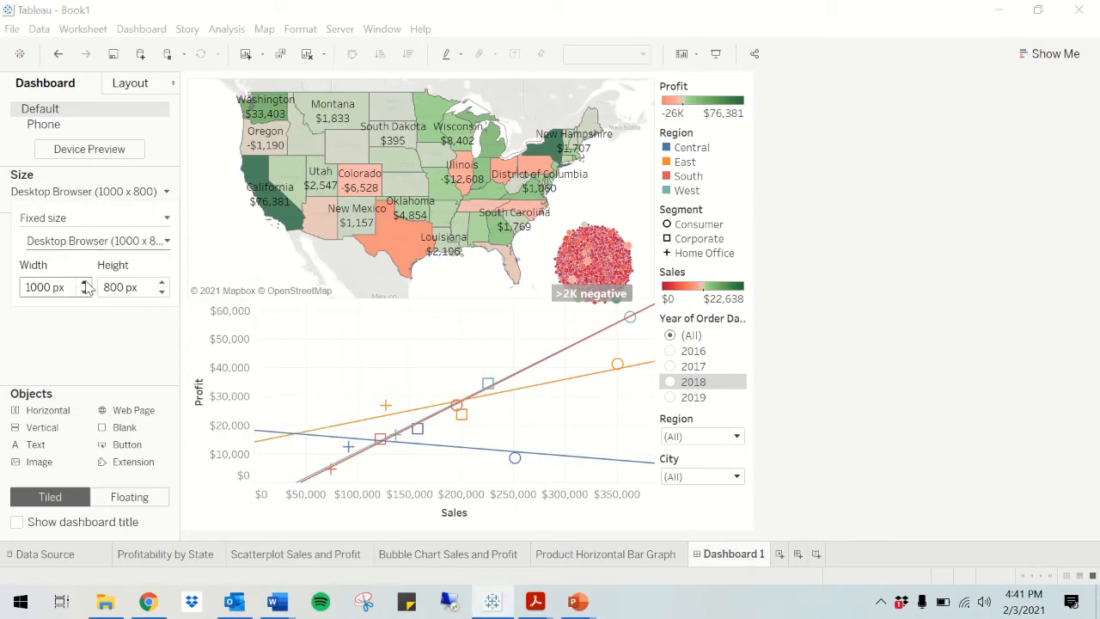
click(84, 293)
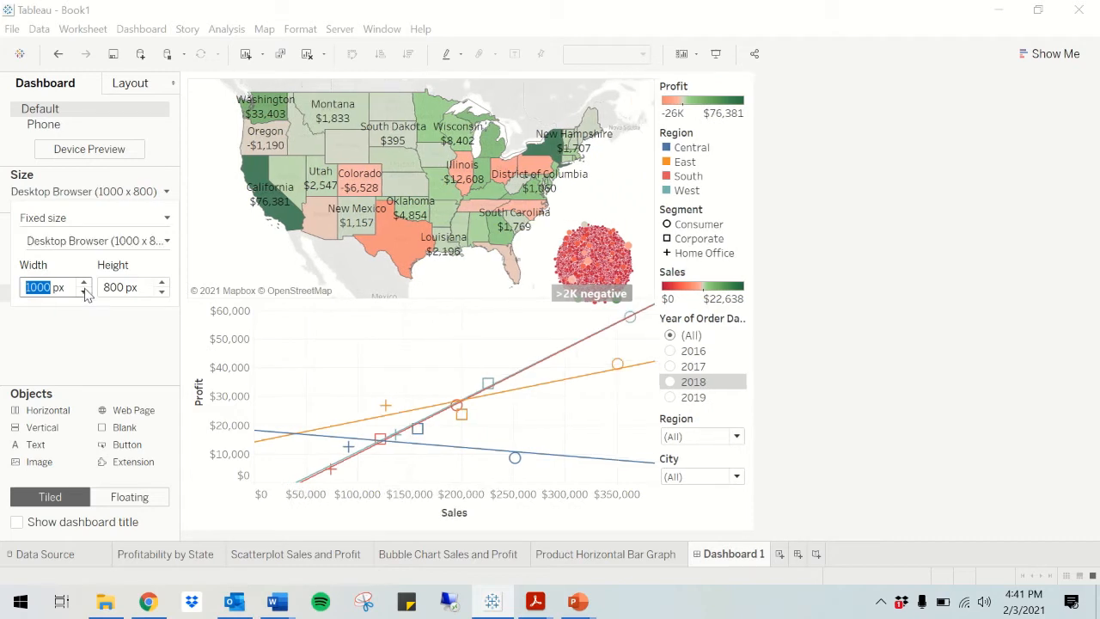
click(89, 220)
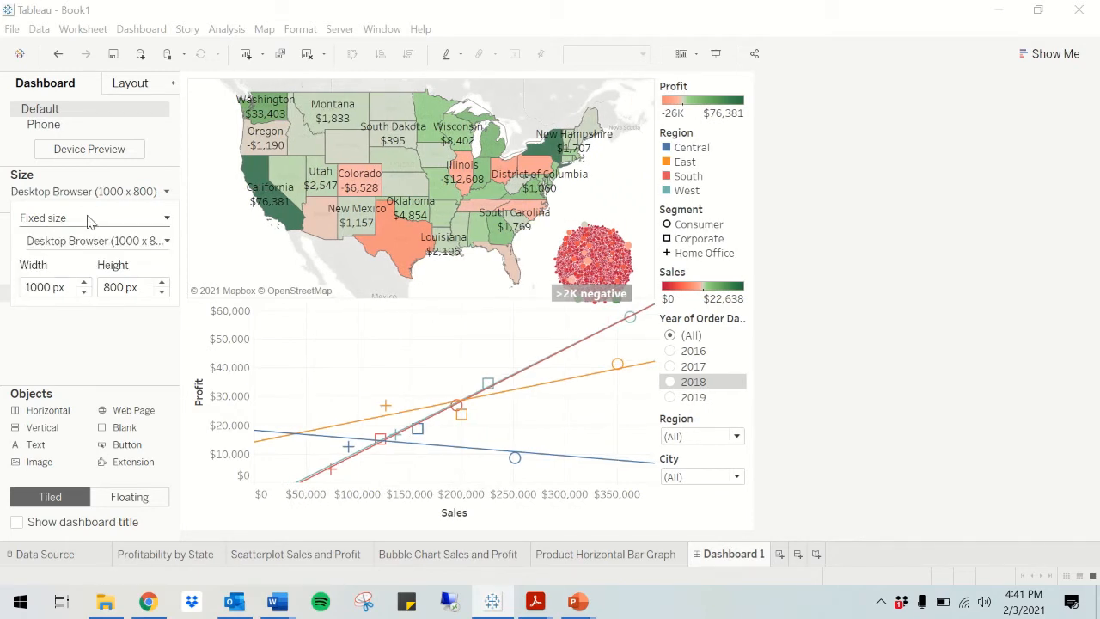
click(90, 222)
click(90, 241)
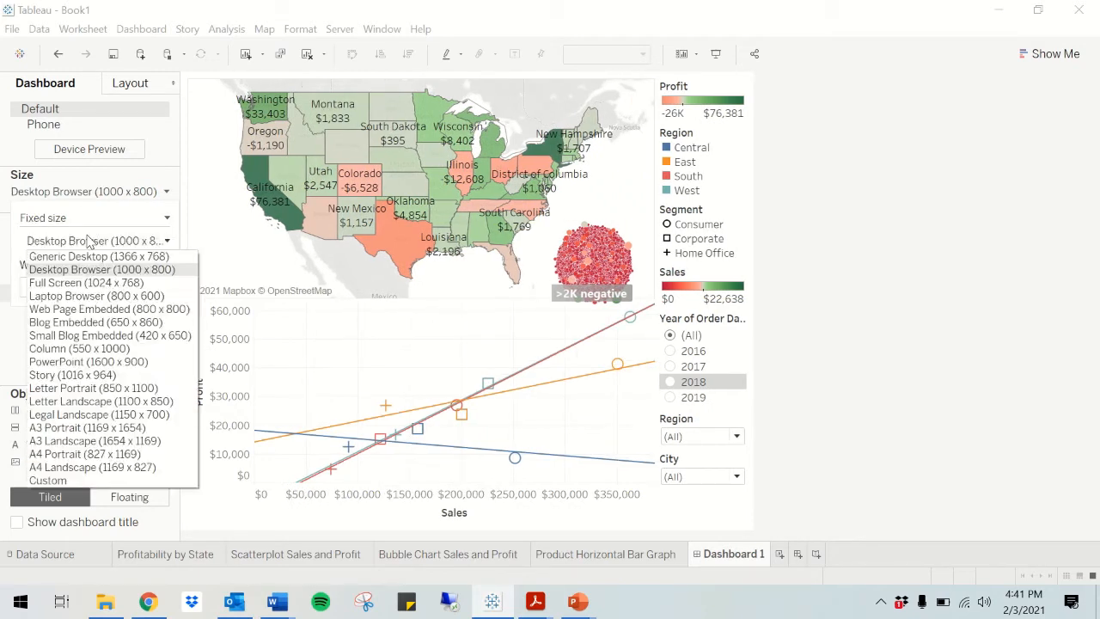
click(92, 283)
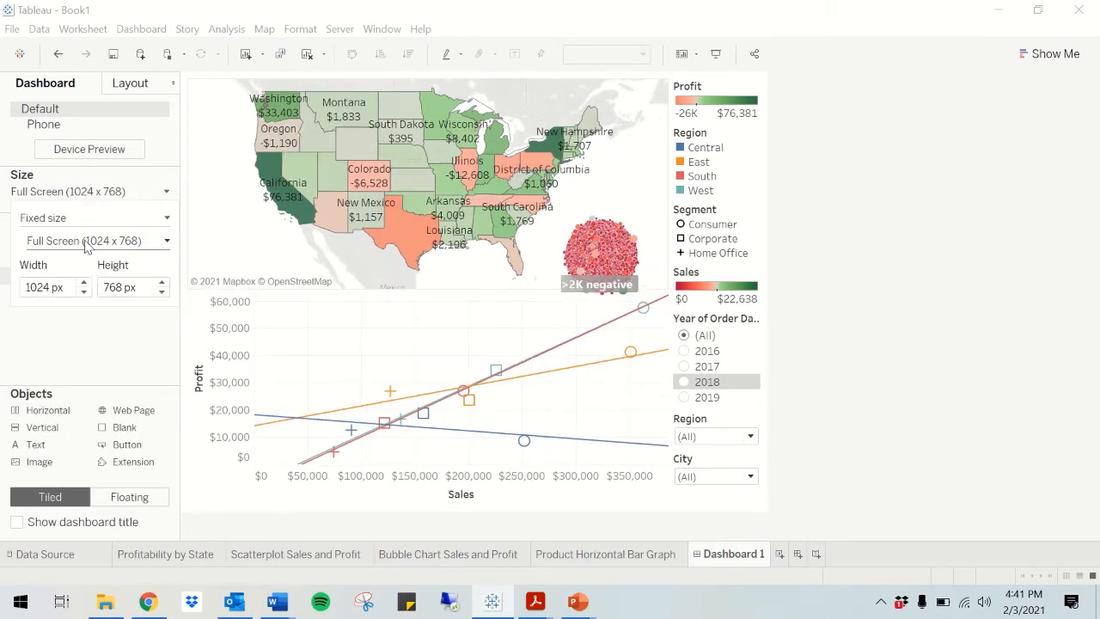
click(86, 246)
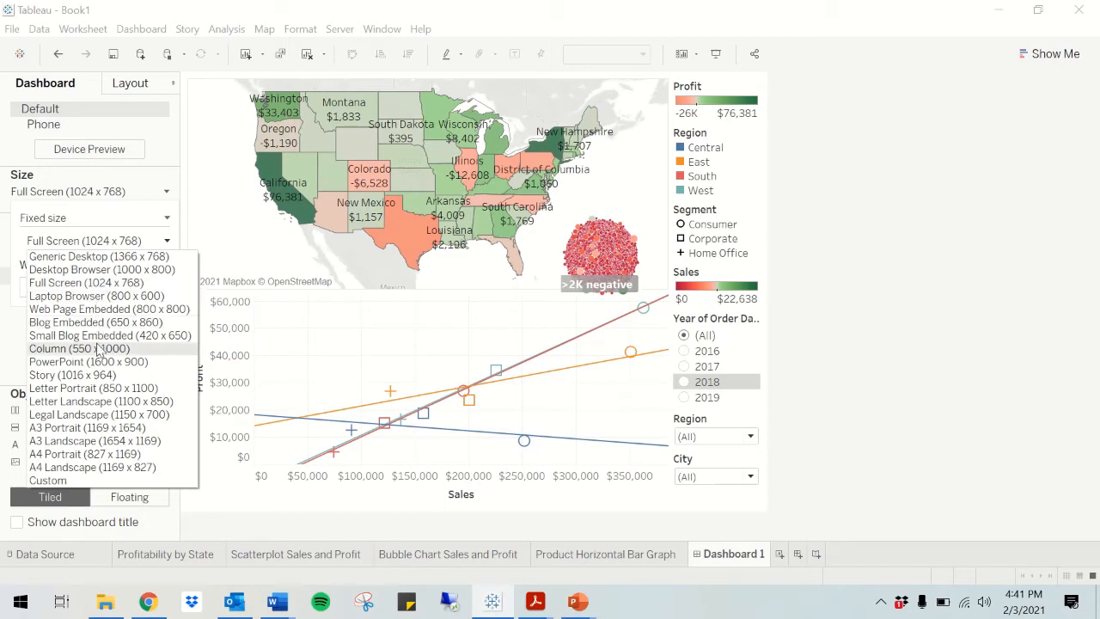
click(103, 295)
click(92, 243)
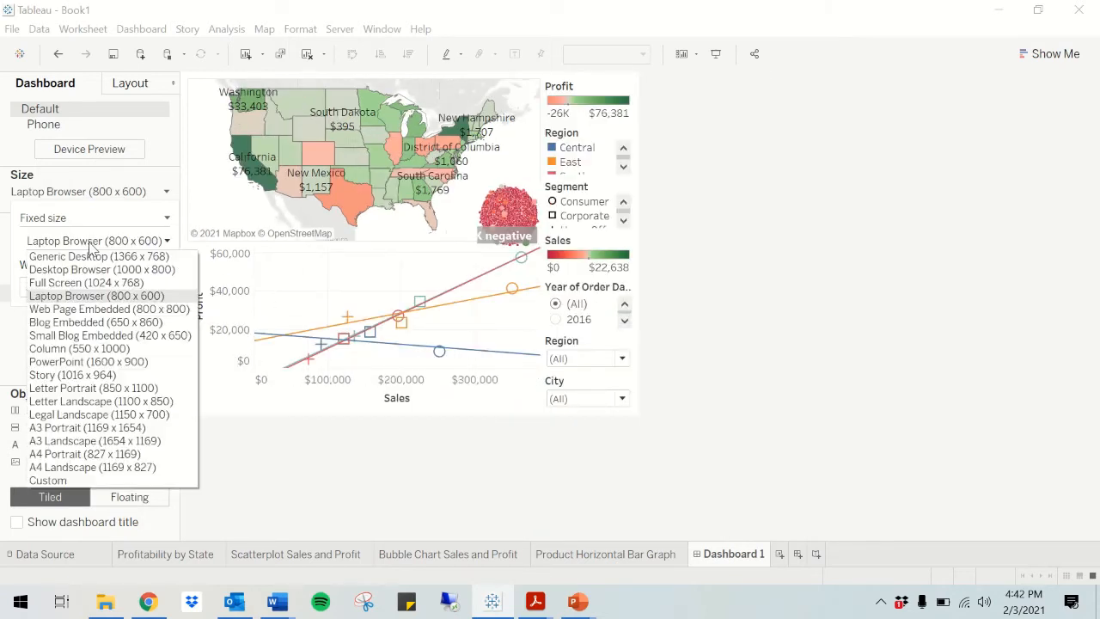
click(90, 269)
Step: Set the dashboard's fixed size to Generic Desktop (1366 x 768)
click(90, 245)
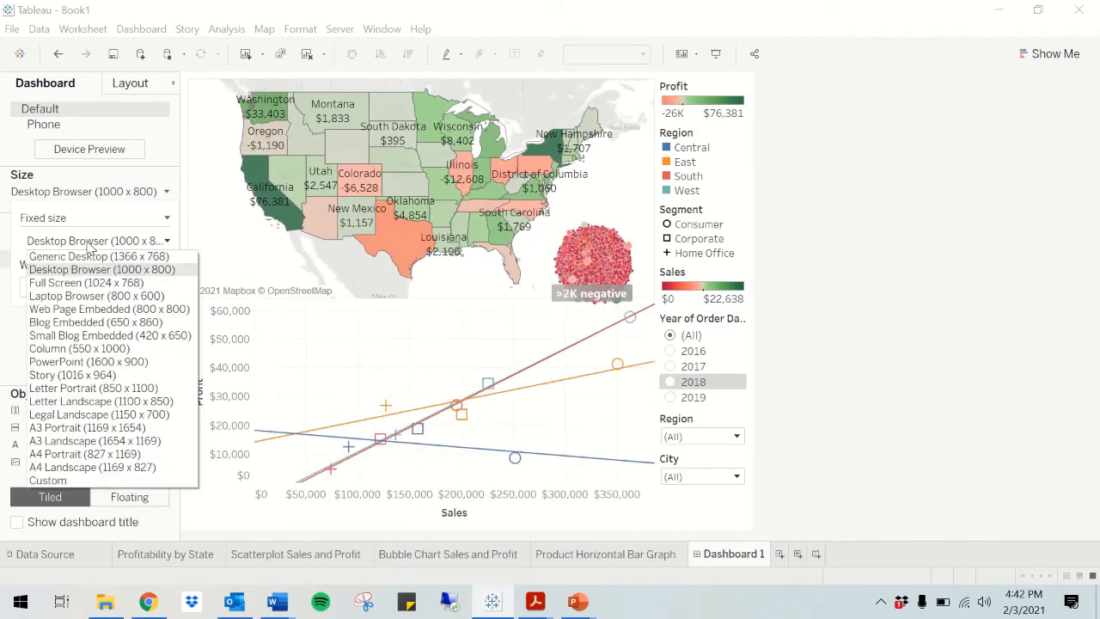
click(87, 256)
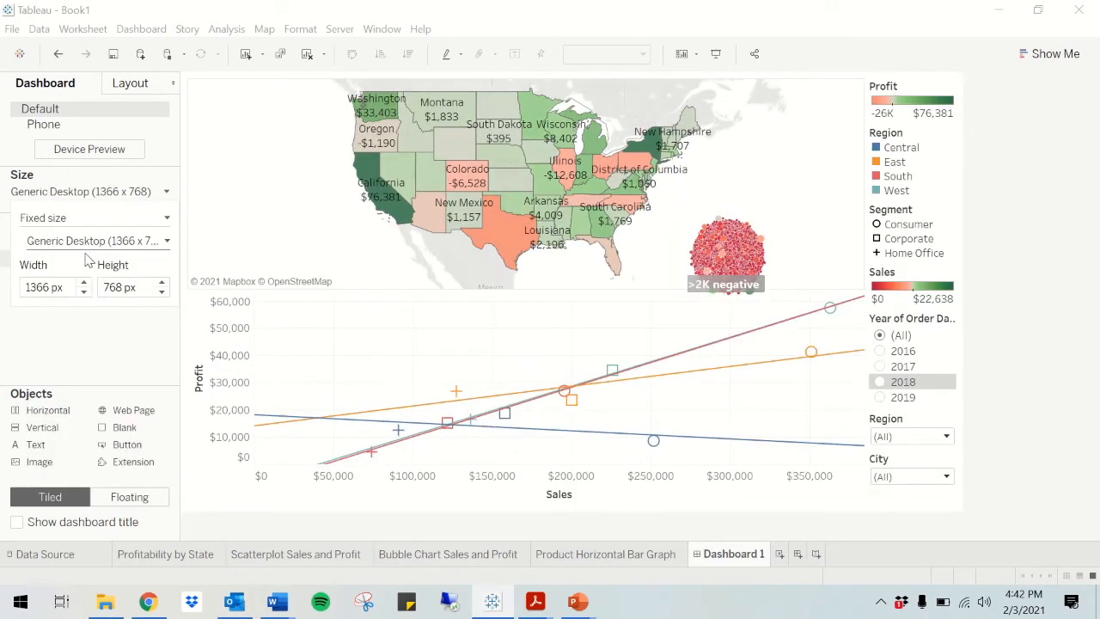
click(1019, 303)
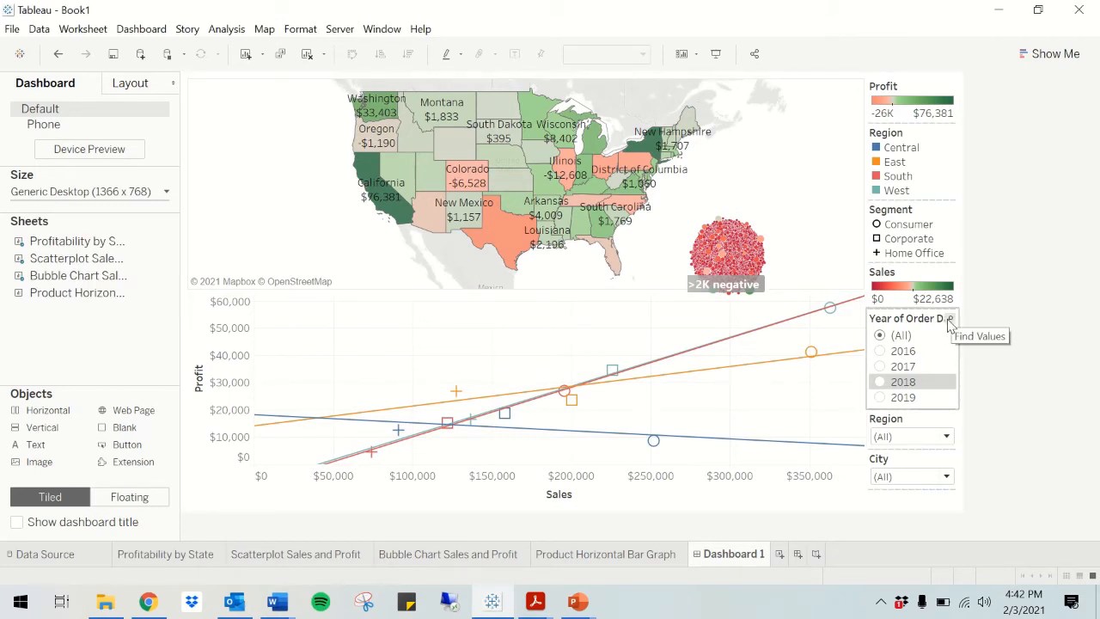
Step: Shorten the title of the Year of Order Date filter to "Year"
double_click(945, 319)
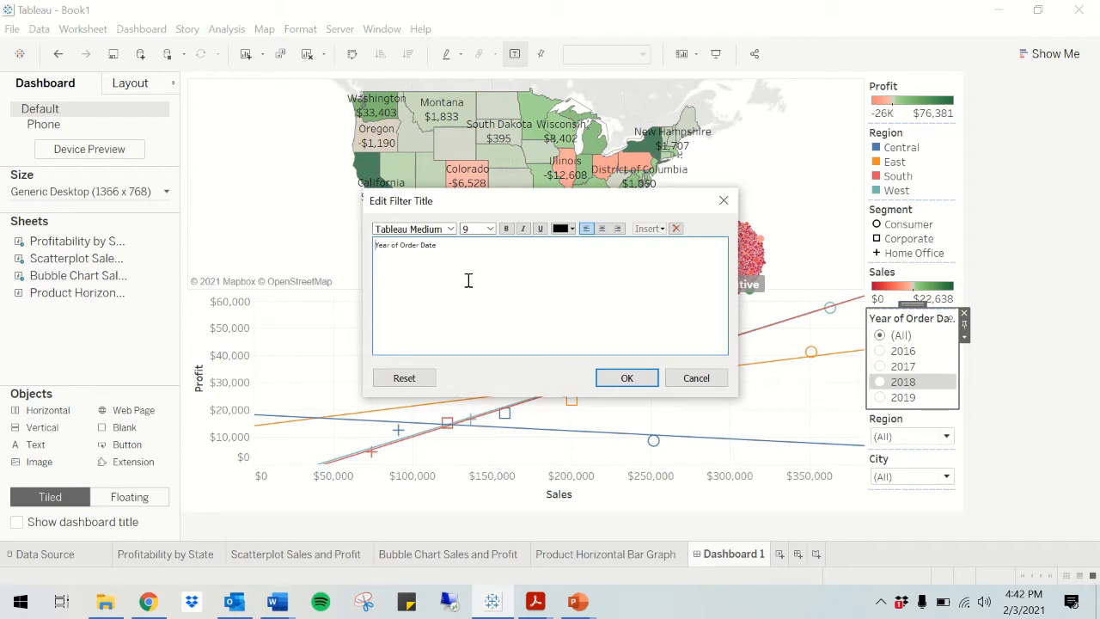
drag(459, 254, 397, 243)
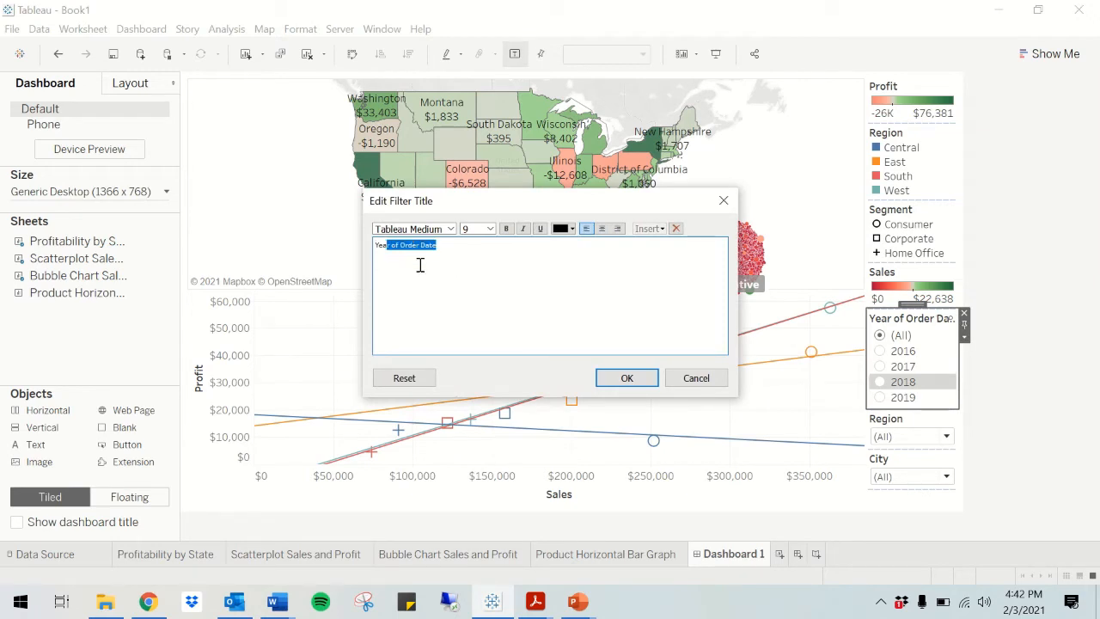
text(r)
click(626, 378)
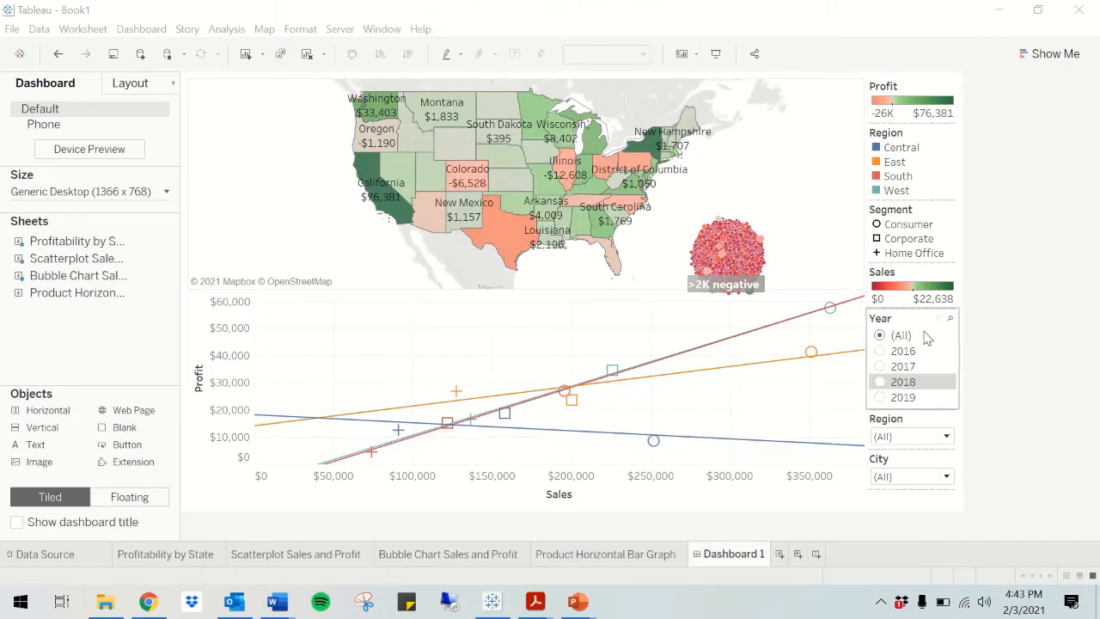
Step: Make the Region filter floating and place it over the empty area of the map west of California
click(926, 420)
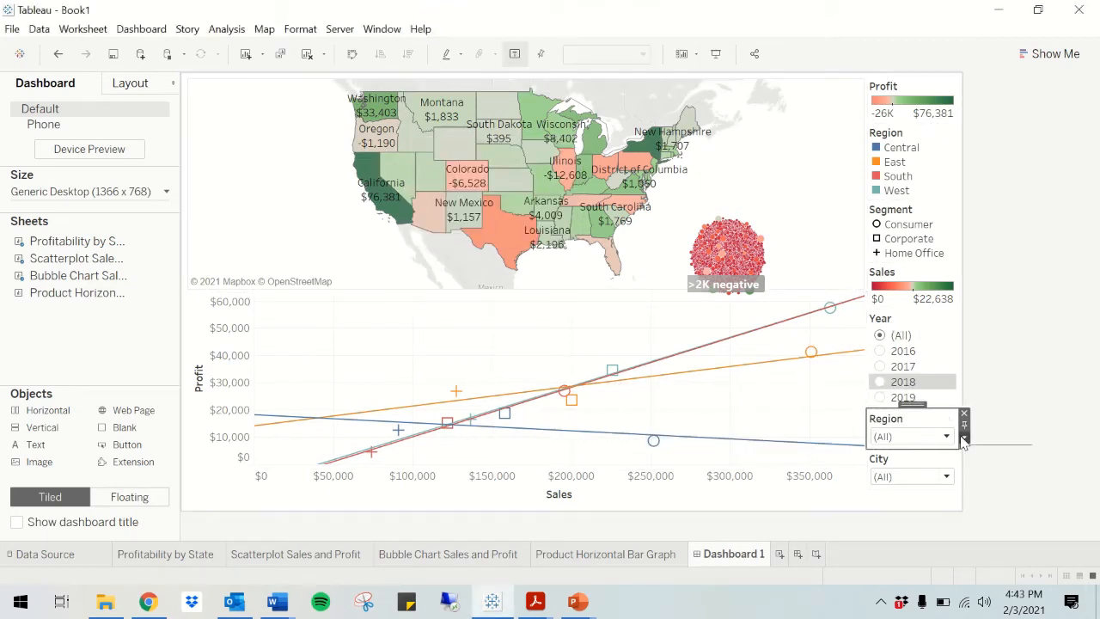
click(961, 428)
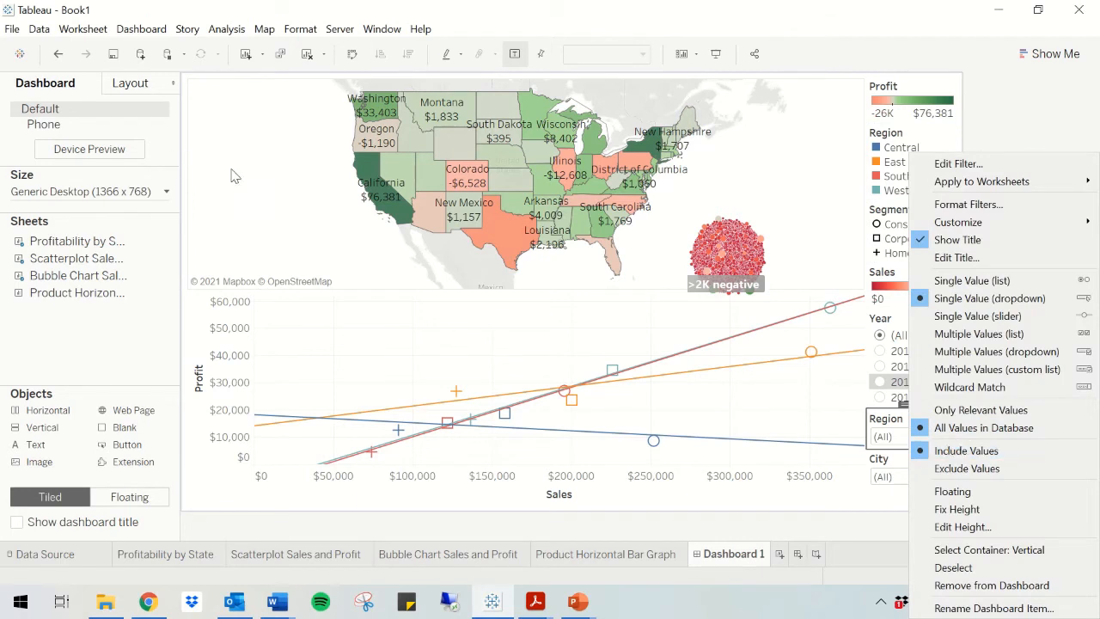
click(941, 491)
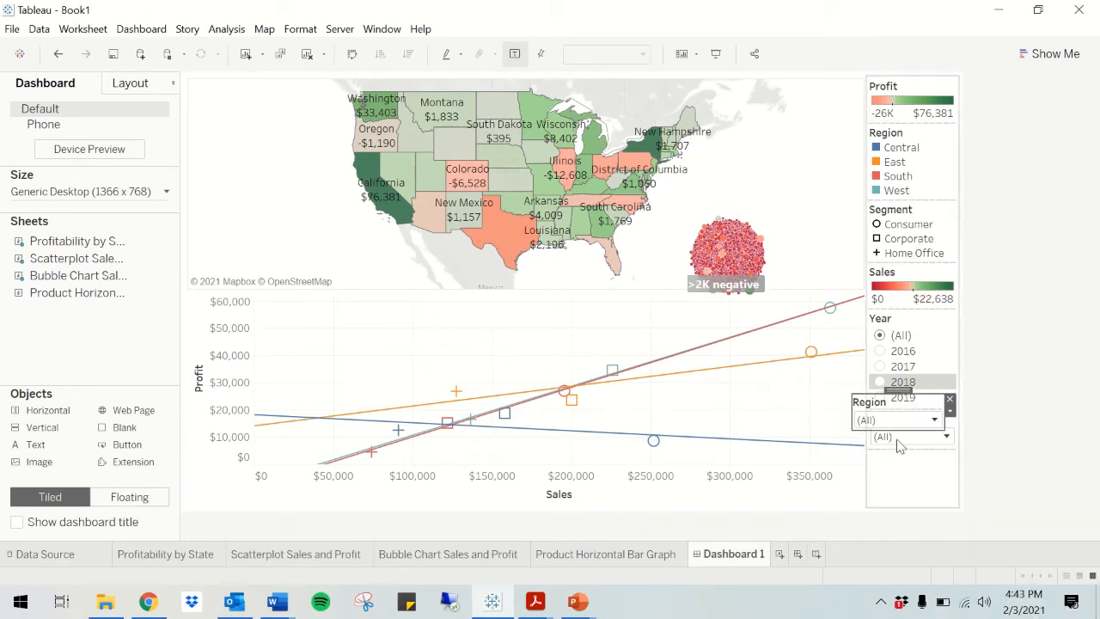
drag(898, 391, 244, 181)
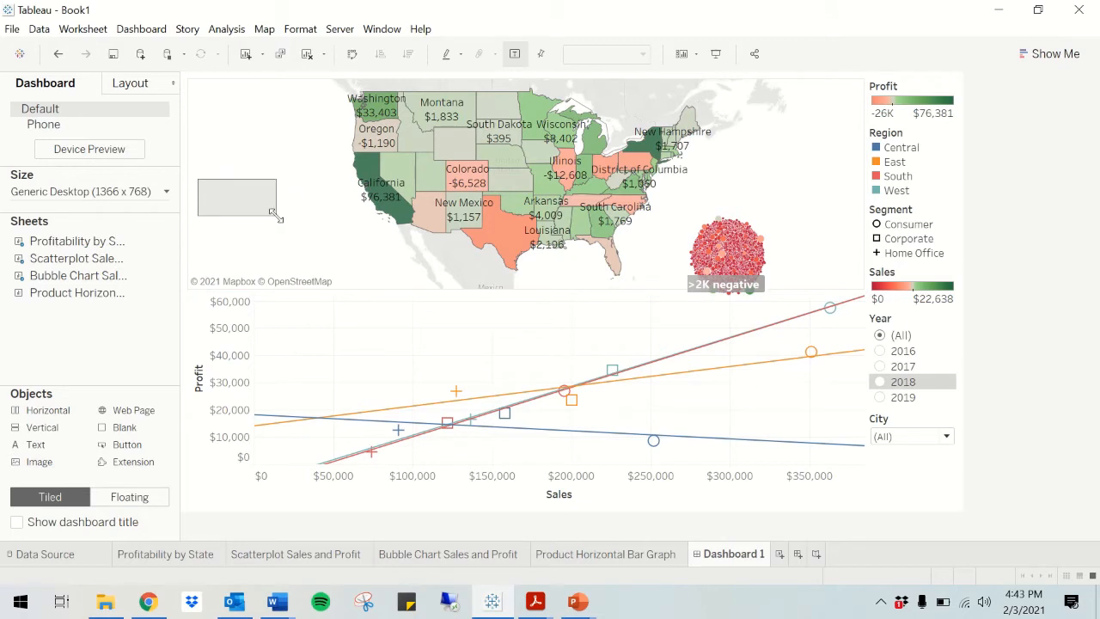
Step: Settle the floating Region filter in the empty map area west of California and switch the Year filter to a single-value dropdown
drag(280, 216, 280, 216)
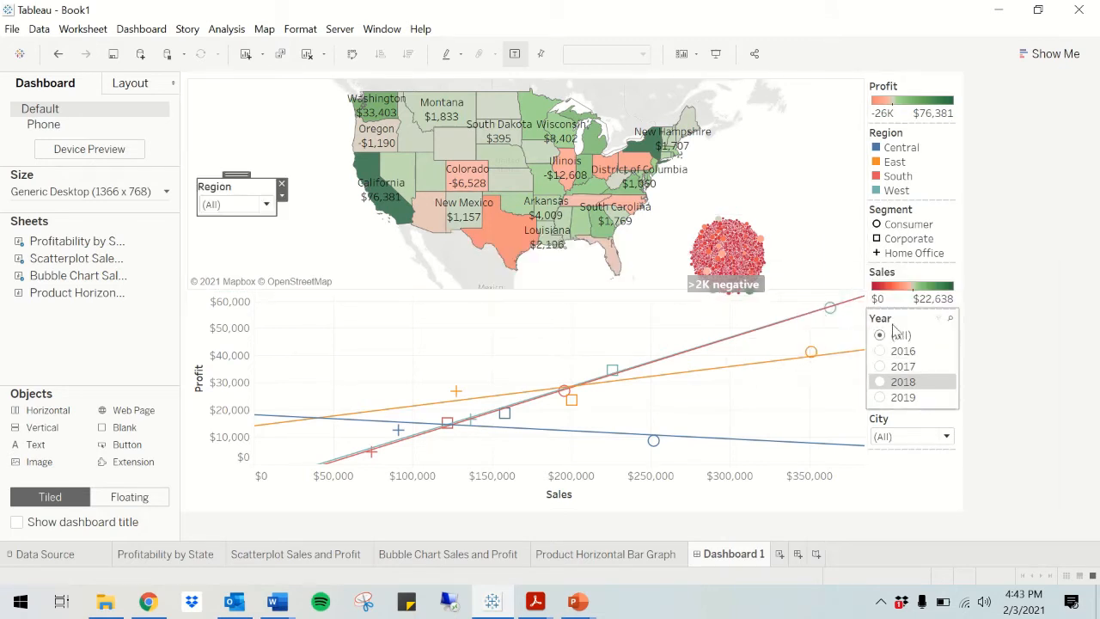
click(941, 323)
click(964, 340)
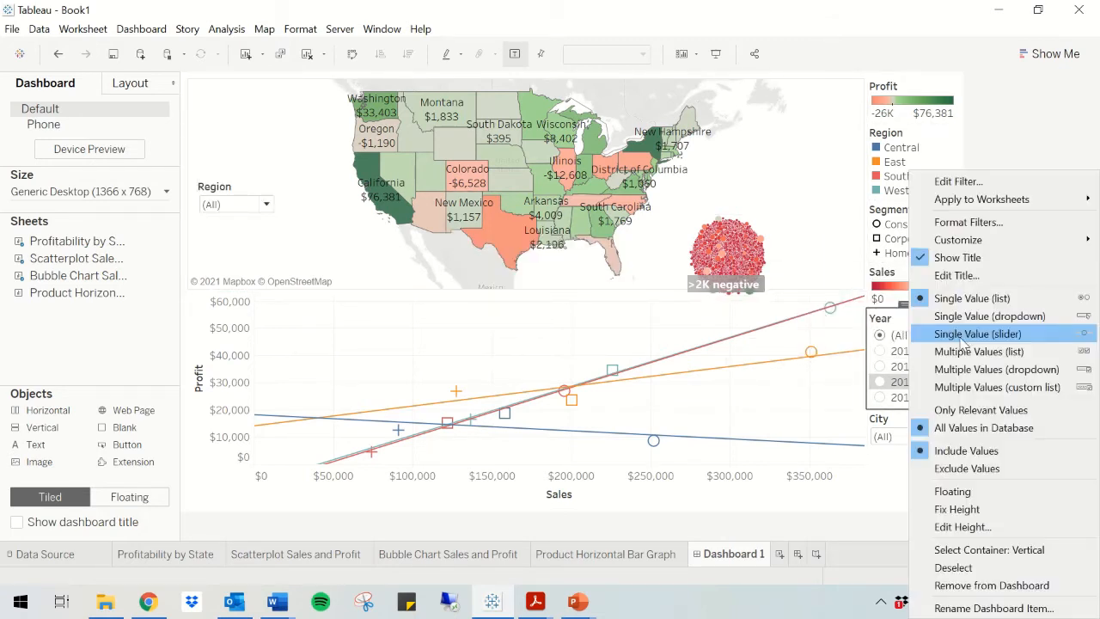
click(969, 316)
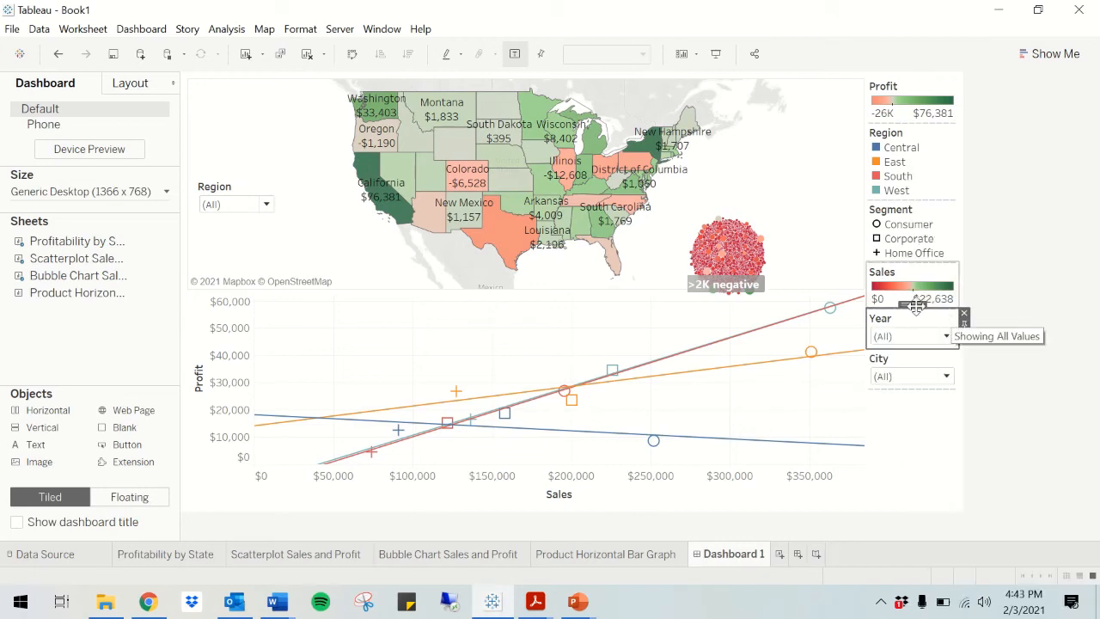
Step: Try moving the tiled Year filter onto the map beside the Region filter, and undo the move
drag(914, 305, 293, 181)
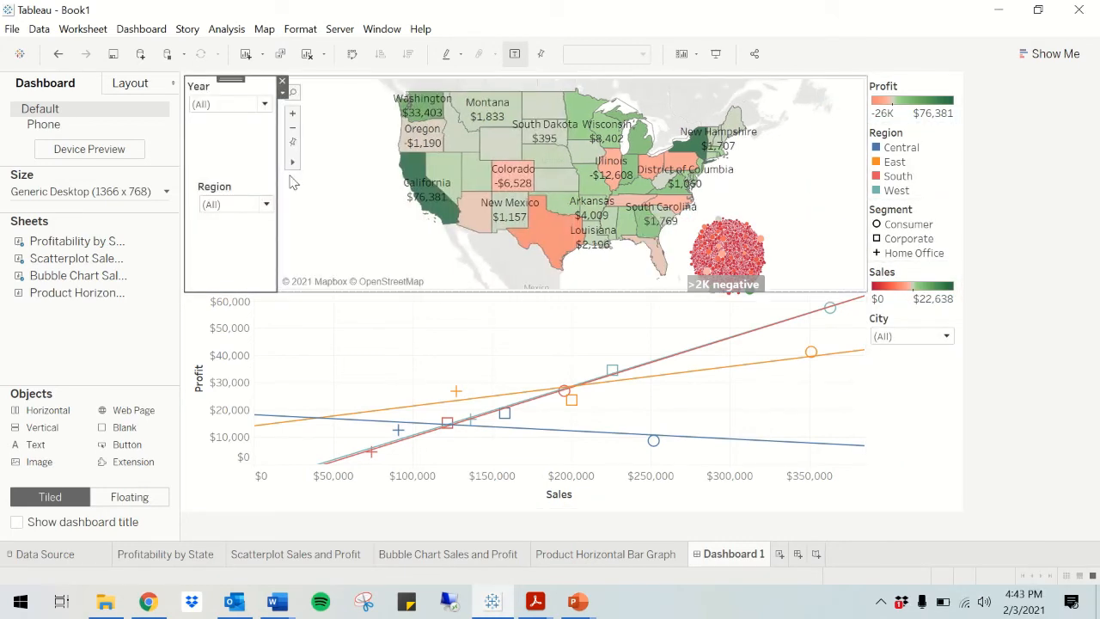
key(ctrl+z)
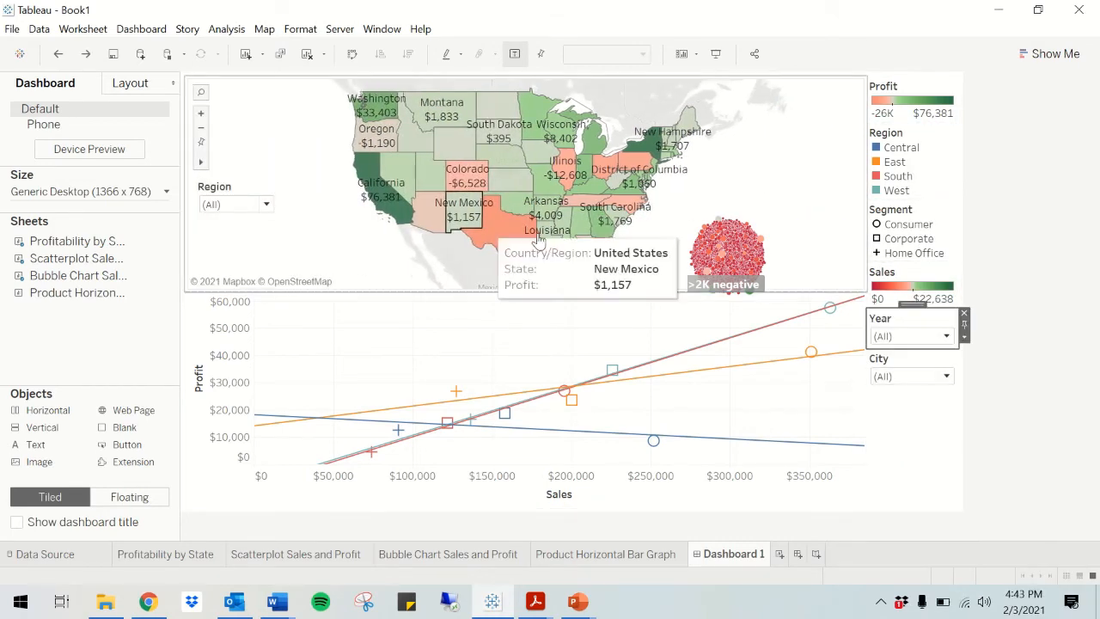
Step: Make the Year filter floating and place it directly above the Region filter on the map
click(964, 337)
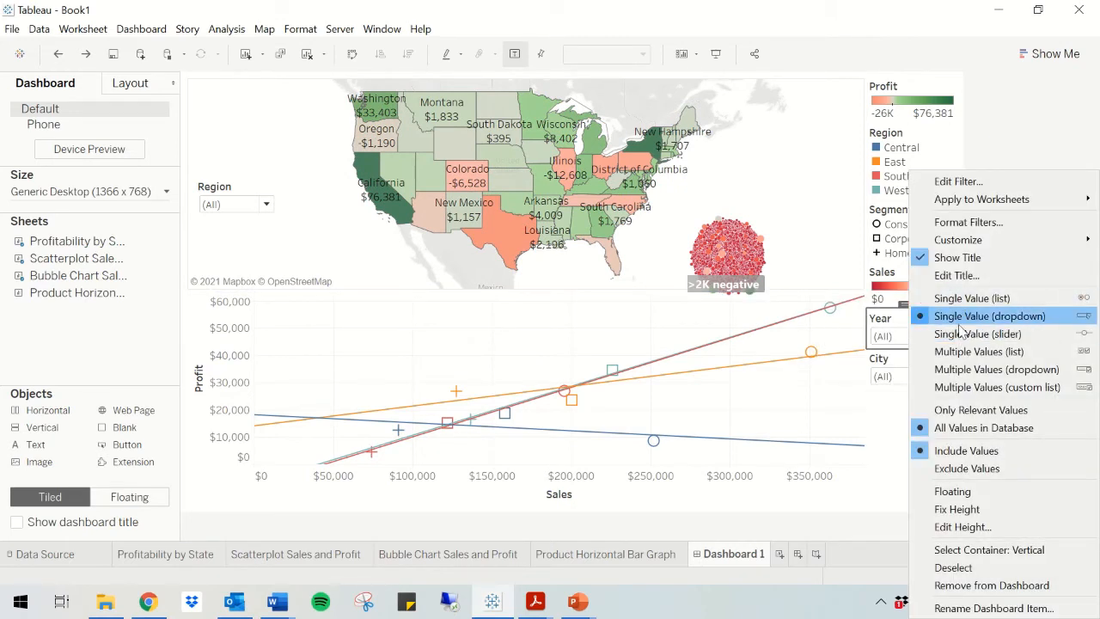
click(963, 491)
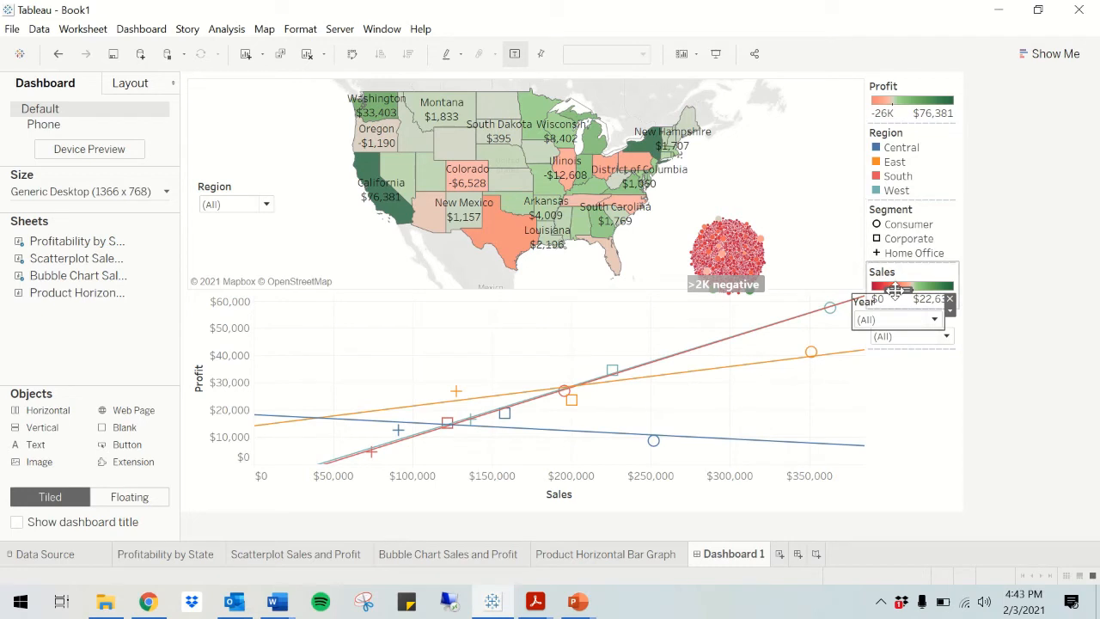
drag(899, 290, 237, 138)
Step: Open the options of the City filter on the dashboard
click(909, 327)
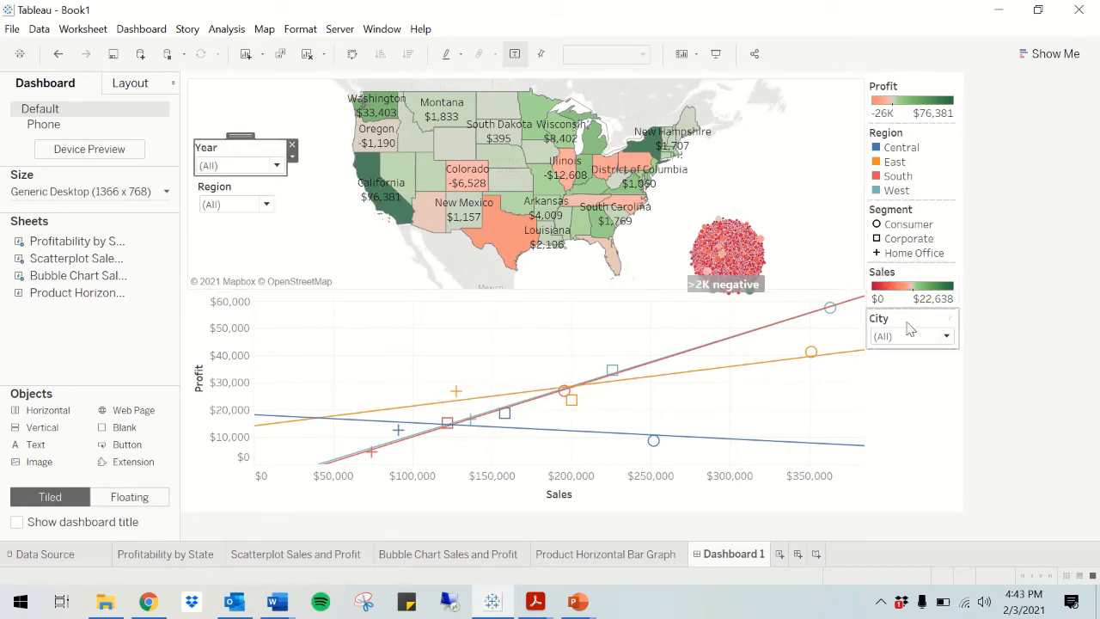
click(964, 342)
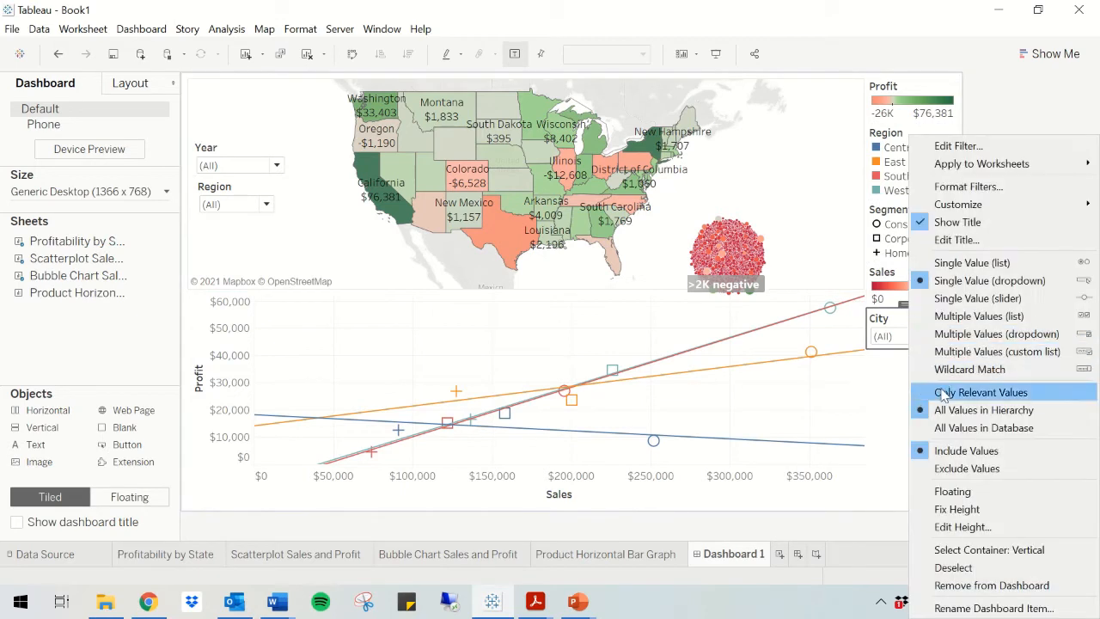
Step: Make the City filter floating and place it over the map directly below the Region filter
click(937, 490)
drag(898, 289, 280, 227)
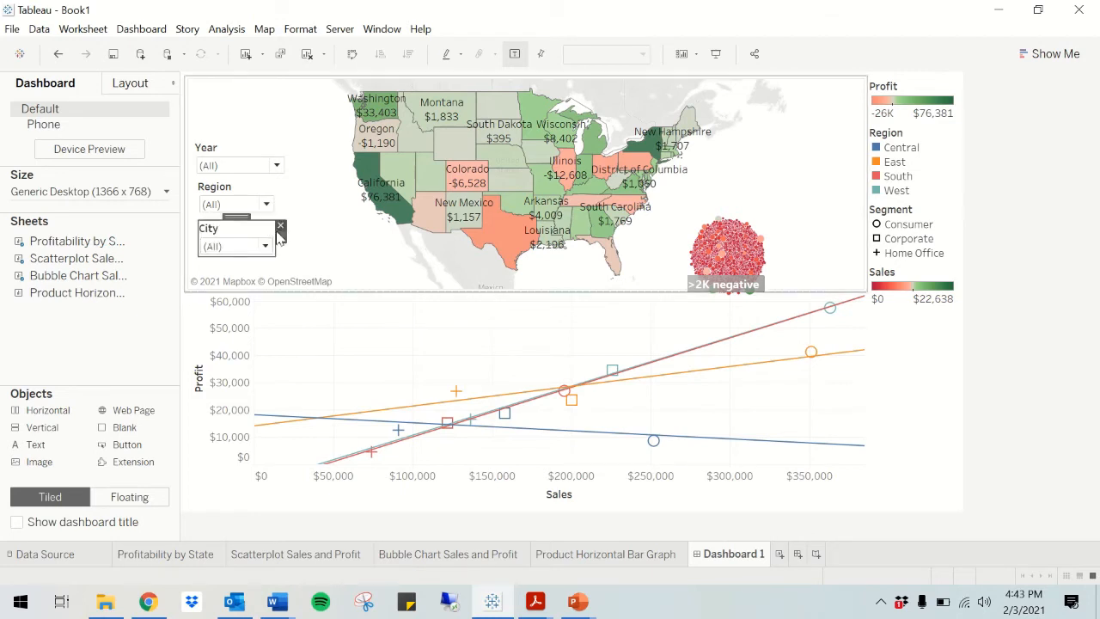
Step: Narrow the floating Year filter to about the width of the Region filter below it, and deselect it
click(270, 168)
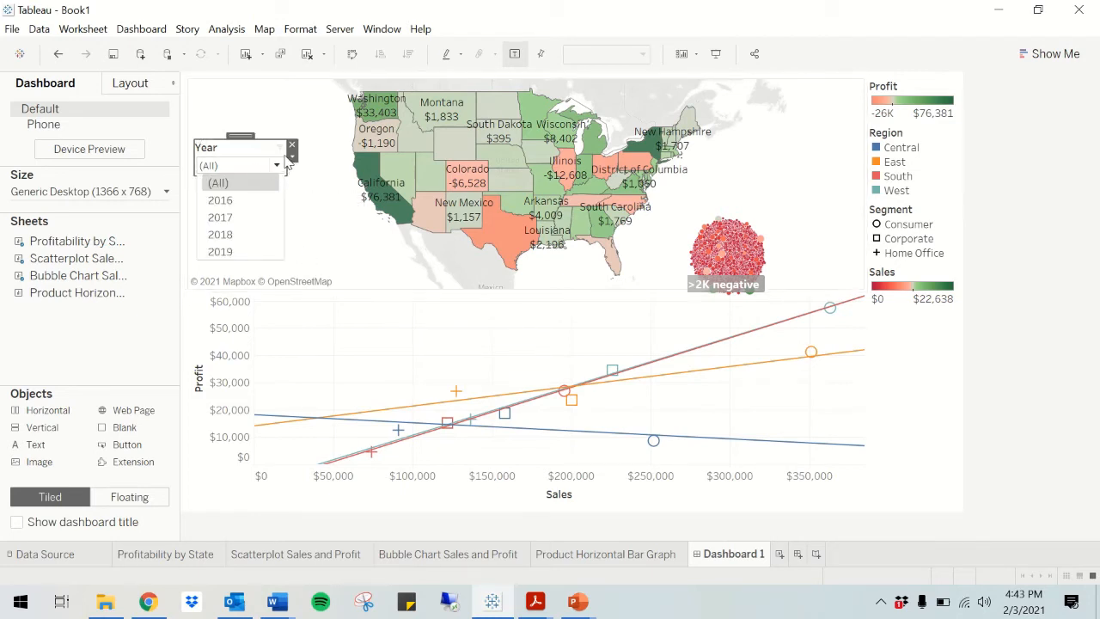
click(297, 188)
mouse_move(283, 150)
mouse_down()
mouse_move(263, 159)
mouse_move(272, 159)
mouse_up()
click(306, 240)
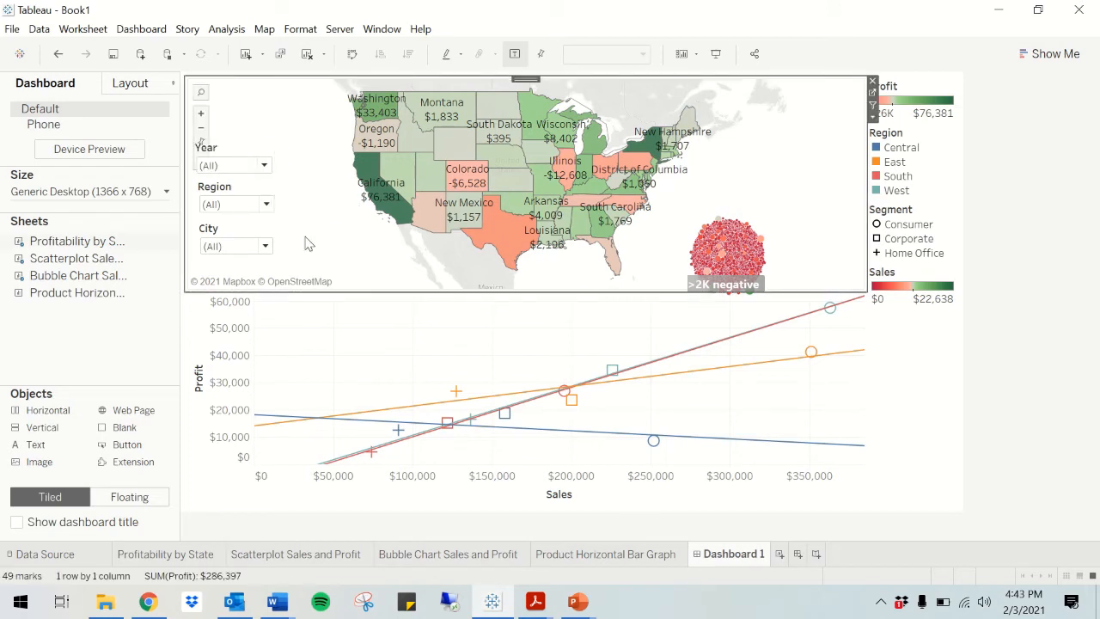
click(1011, 354)
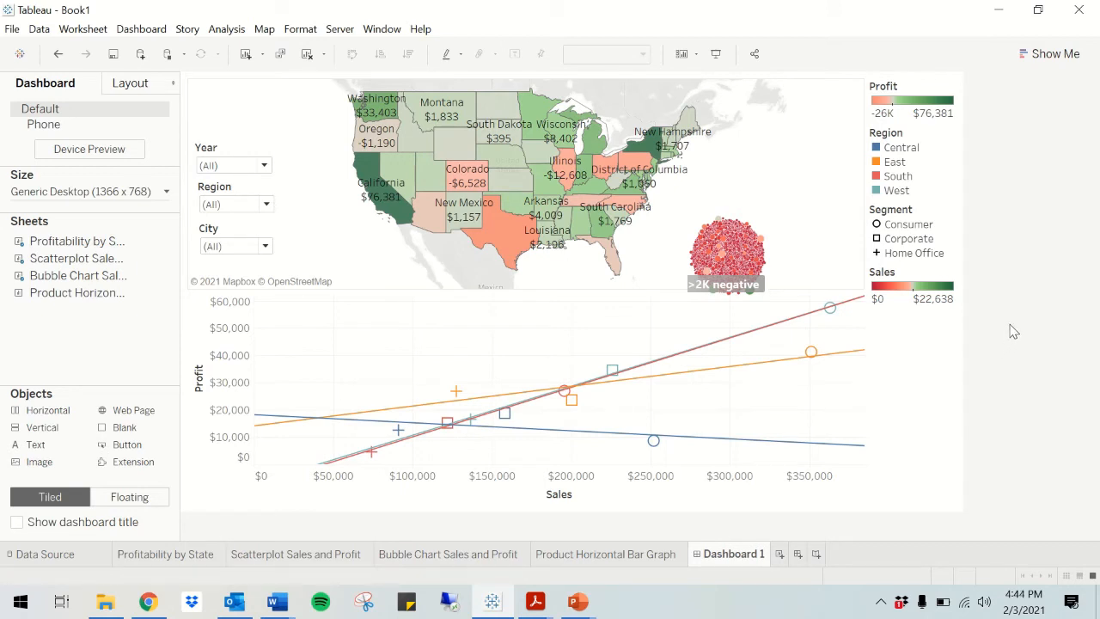
Step: Change the Year filter to a Single Value (slider) and make its box slightly taller
click(266, 162)
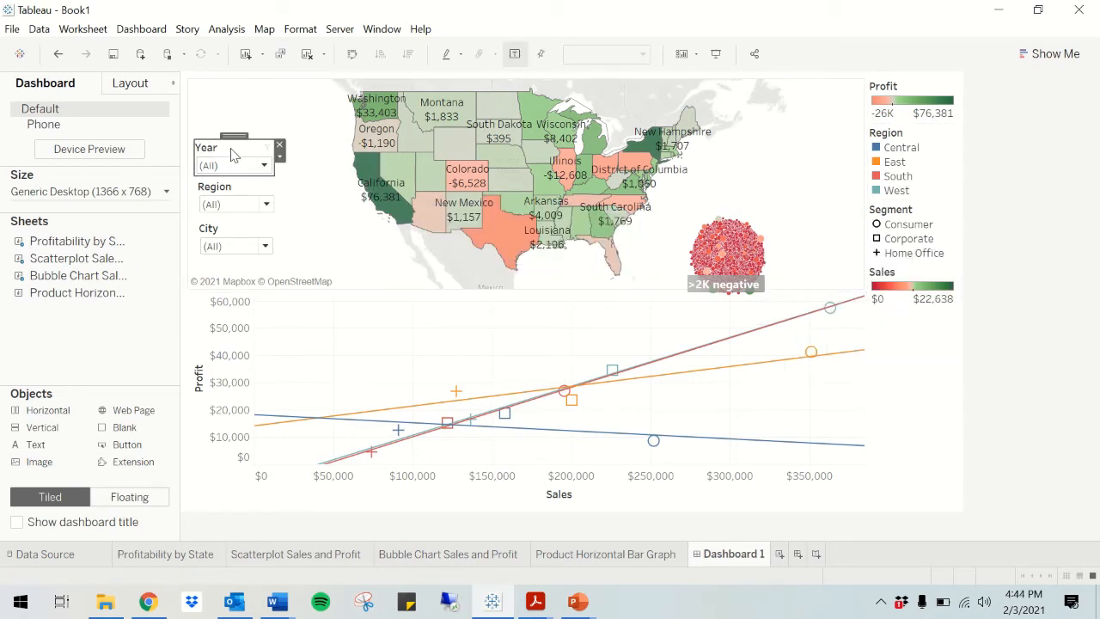
click(280, 158)
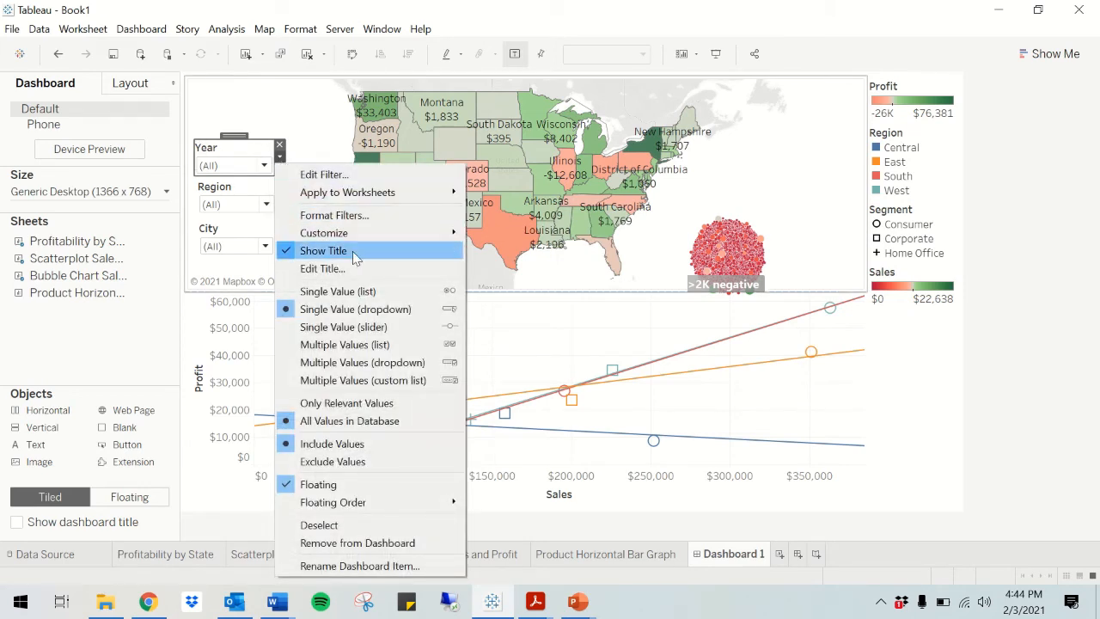
click(373, 327)
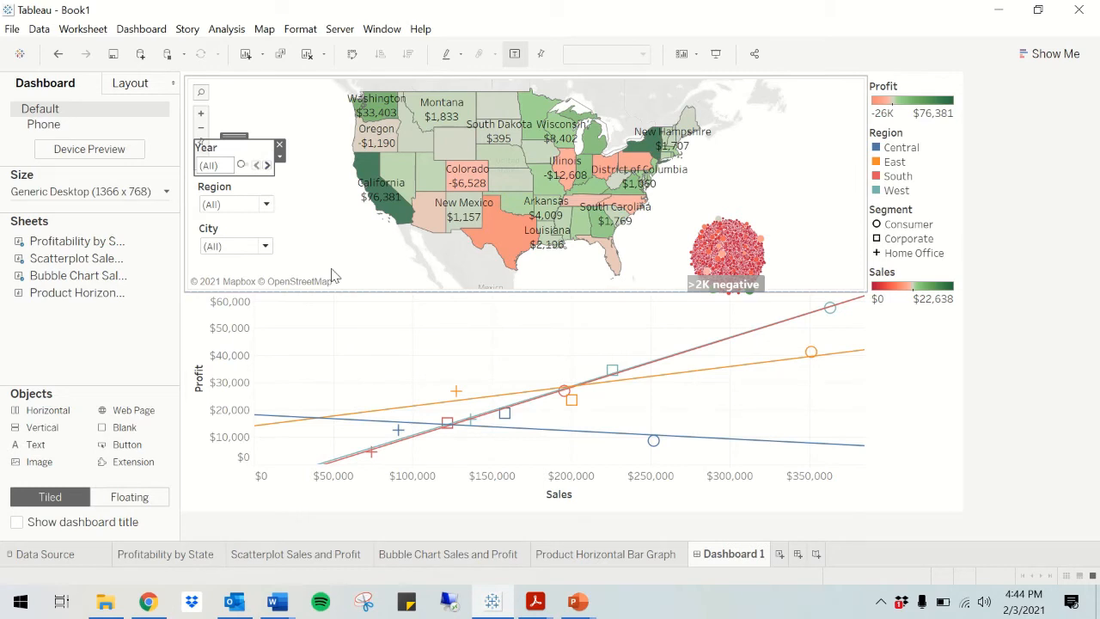
drag(260, 176, 262, 187)
Step: Advance the Year slider from All through 2016 and 2017 to 2018, and deselect the filter
click(267, 165)
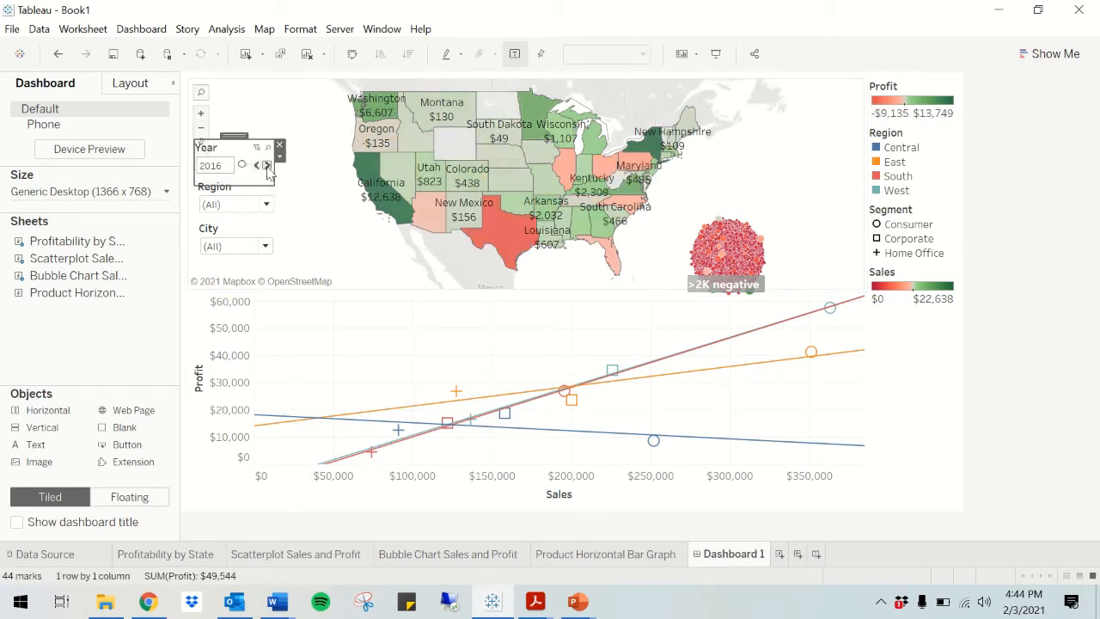
click(267, 166)
click(267, 166)
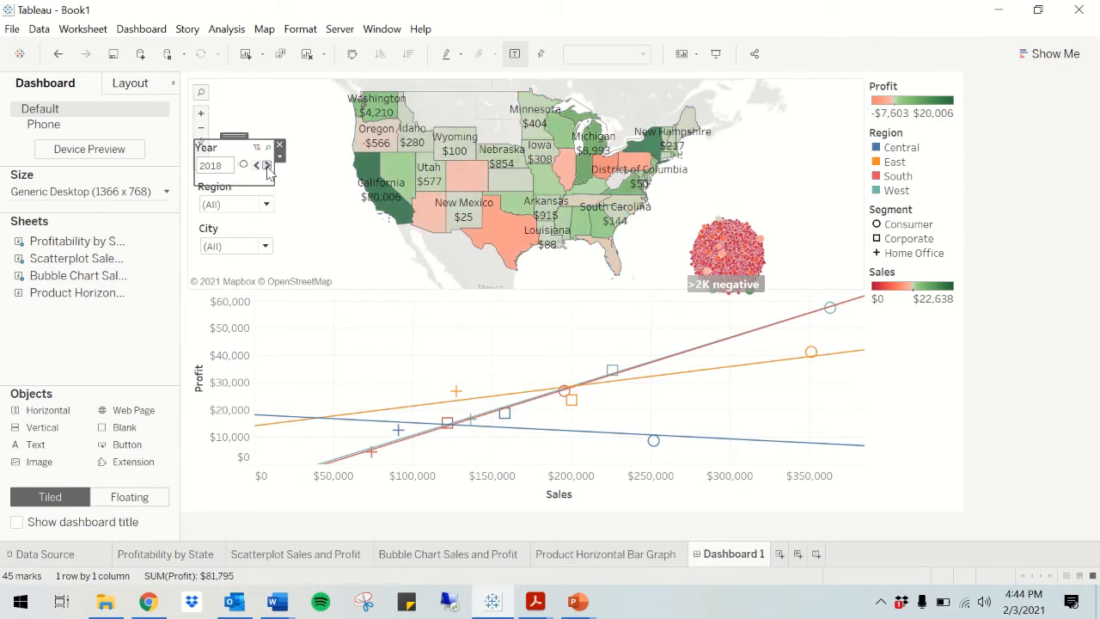
click(283, 170)
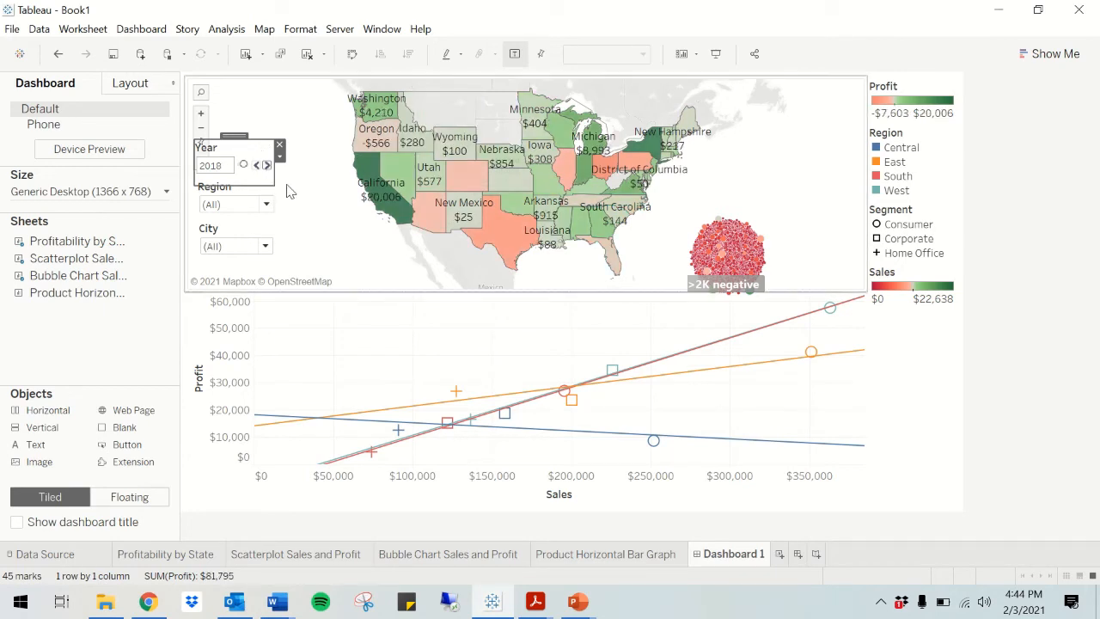
click(1028, 263)
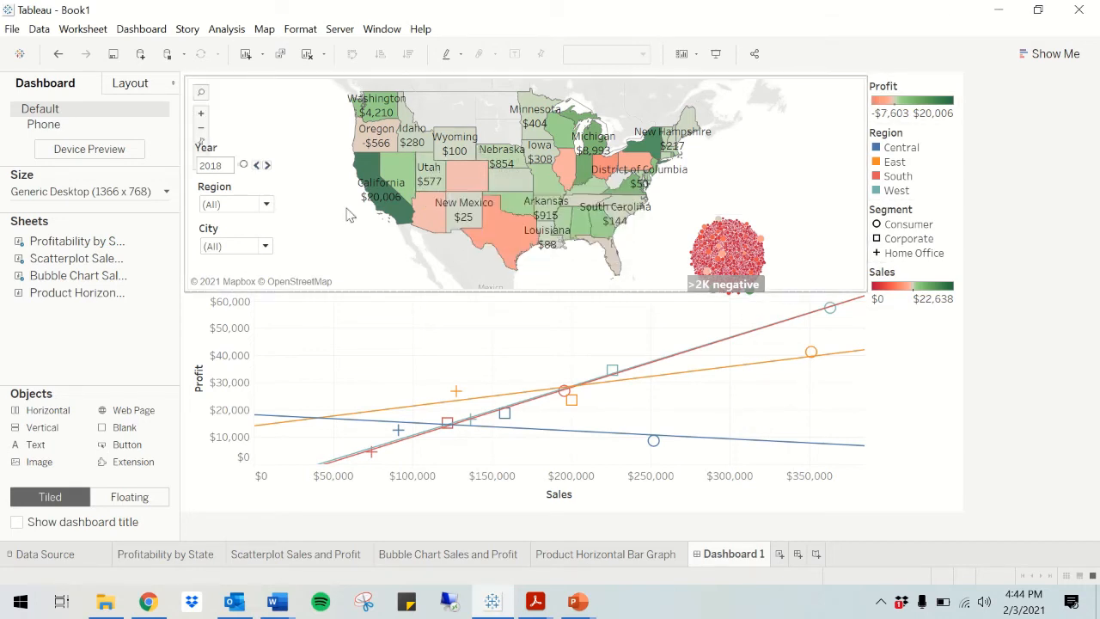
Step: Try the Region filter with Central and East, resetting it to All after each
click(265, 204)
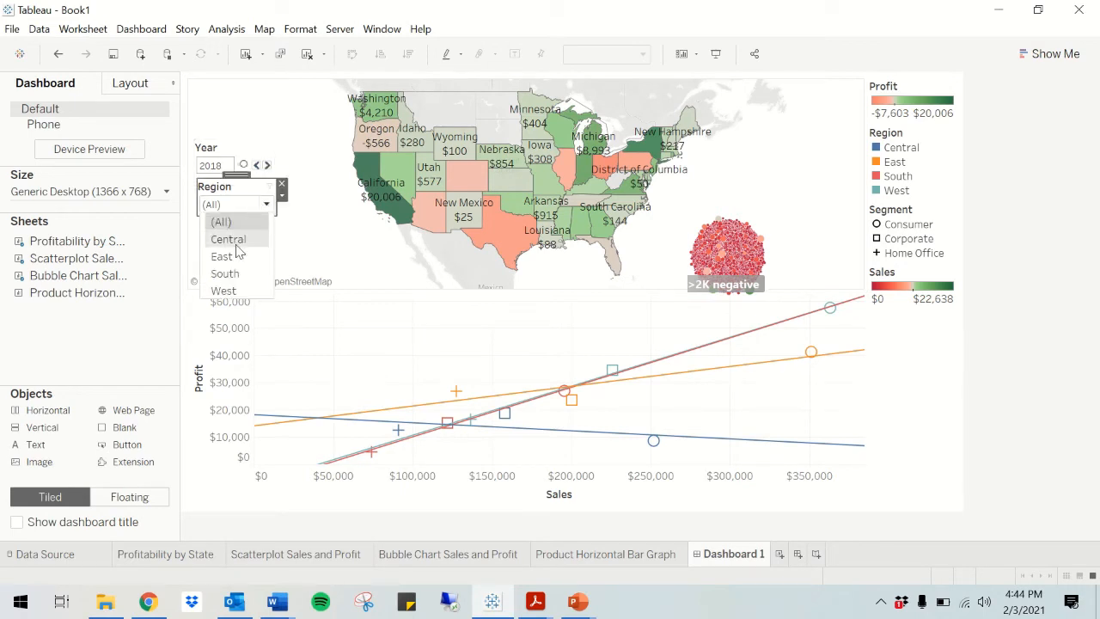
click(236, 237)
click(246, 204)
click(221, 222)
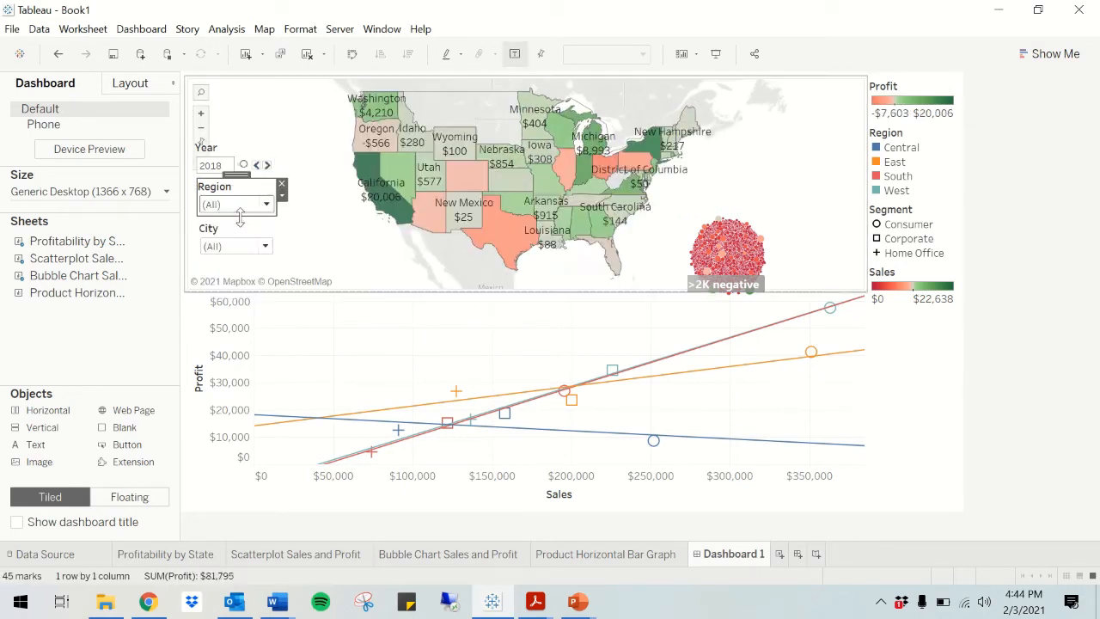
click(243, 206)
click(223, 256)
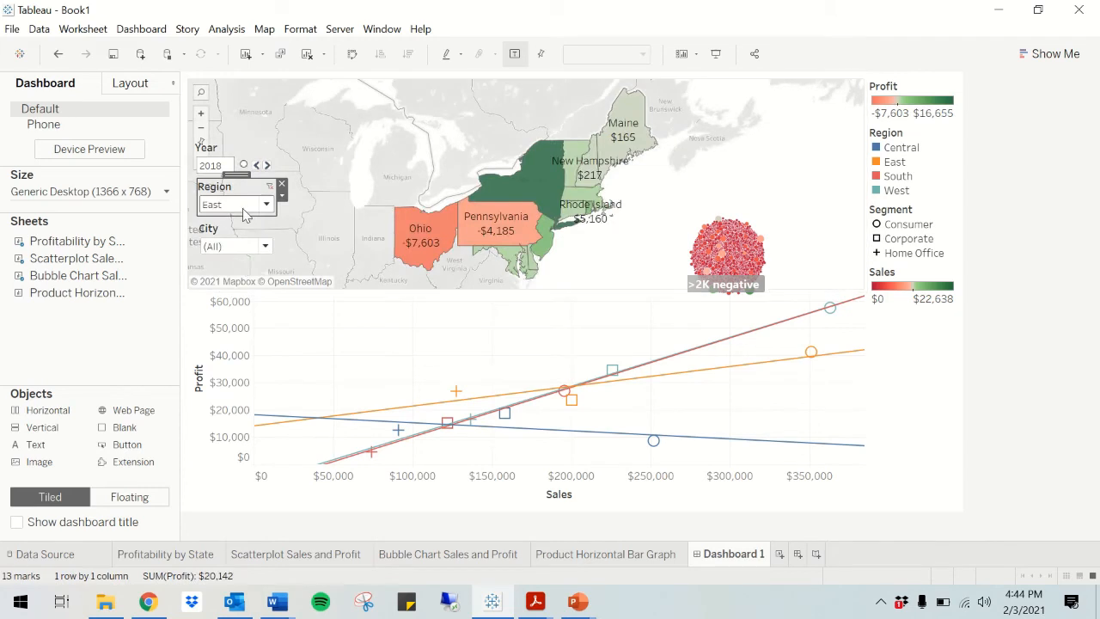
click(243, 212)
click(225, 222)
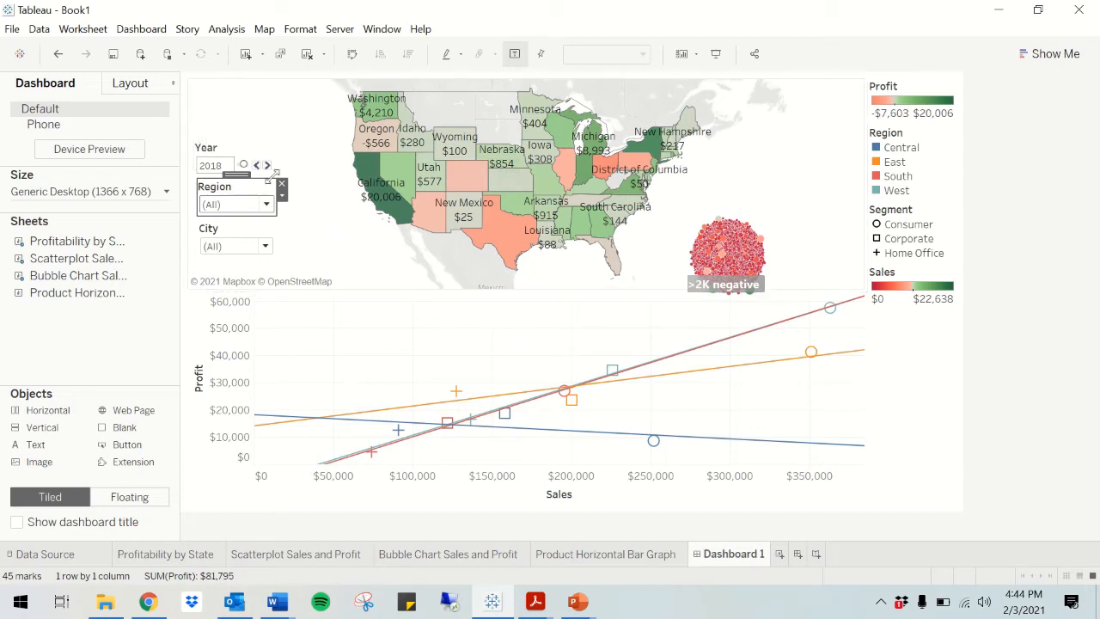
Step: Apply the Year filter to all worksheets using this data source and move it slightly up, clear of the Region filter
click(242, 152)
click(280, 156)
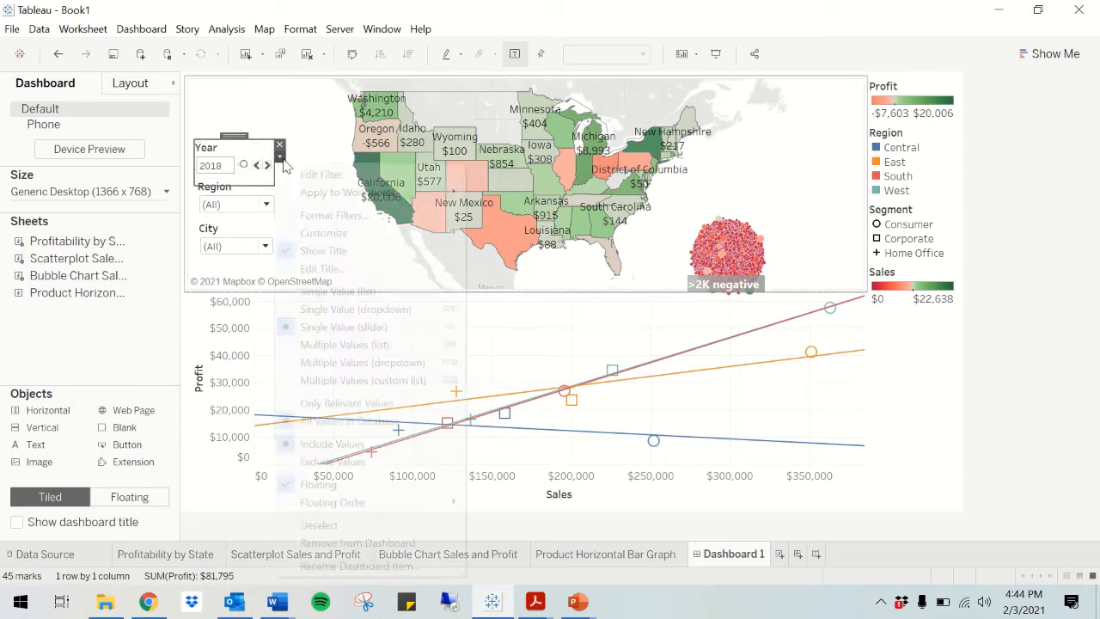
mouse_move(310, 192)
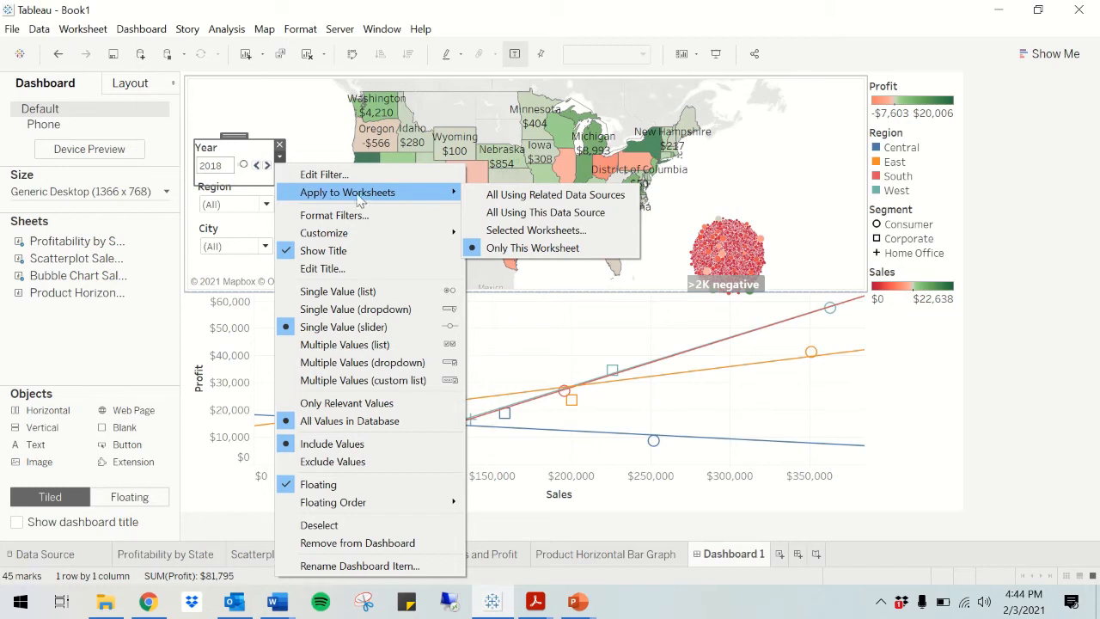
click(538, 213)
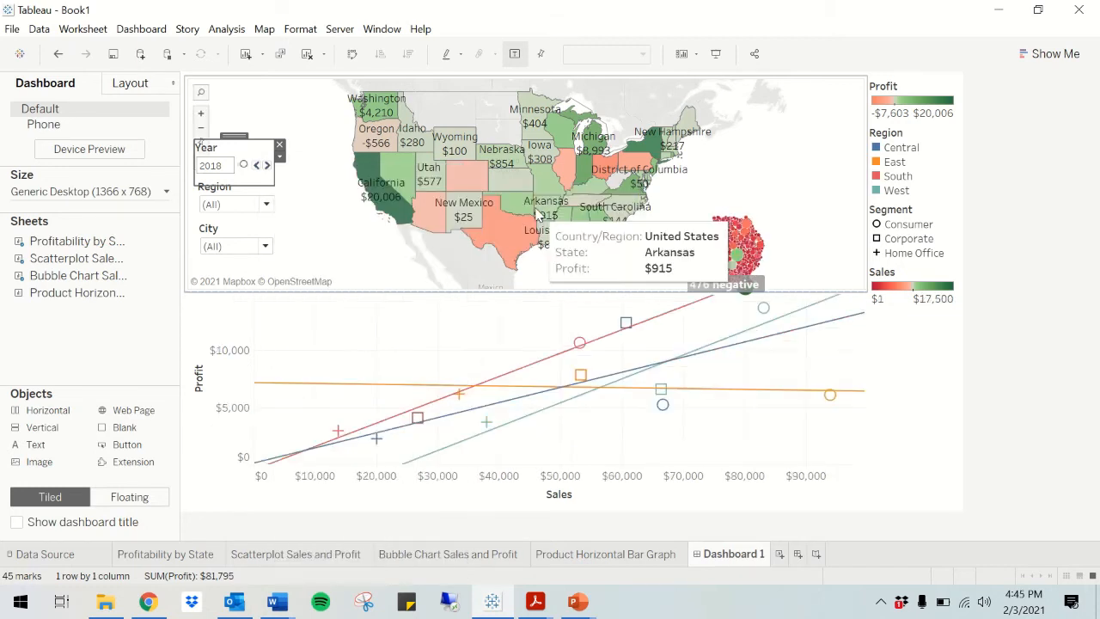
click(251, 197)
click(242, 160)
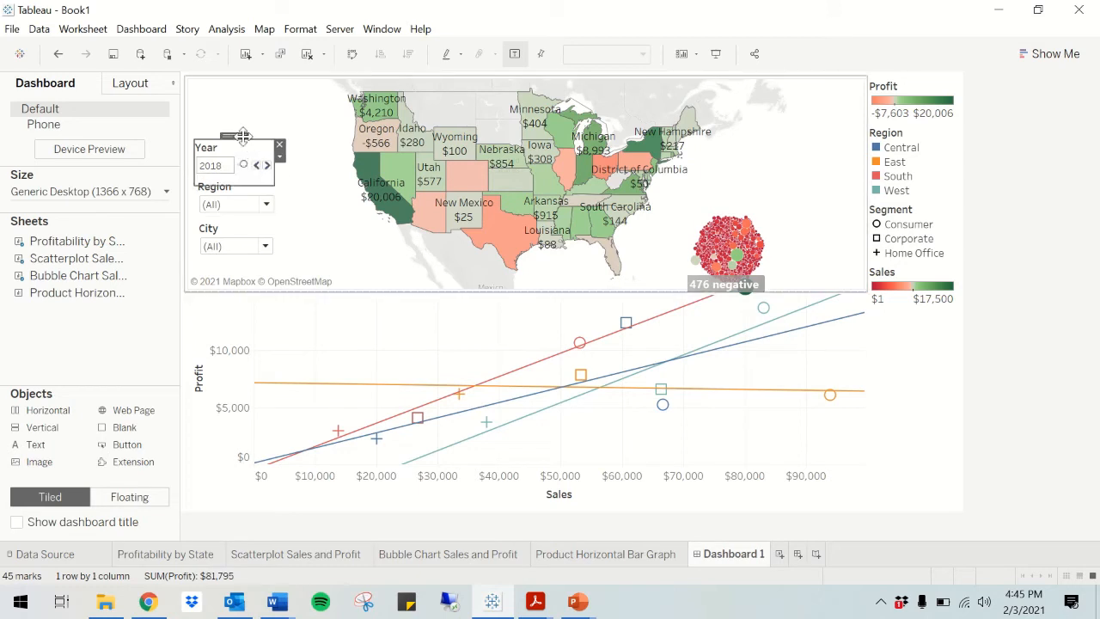
Step: Apply the Region filter to all worksheets using this data source
click(242, 189)
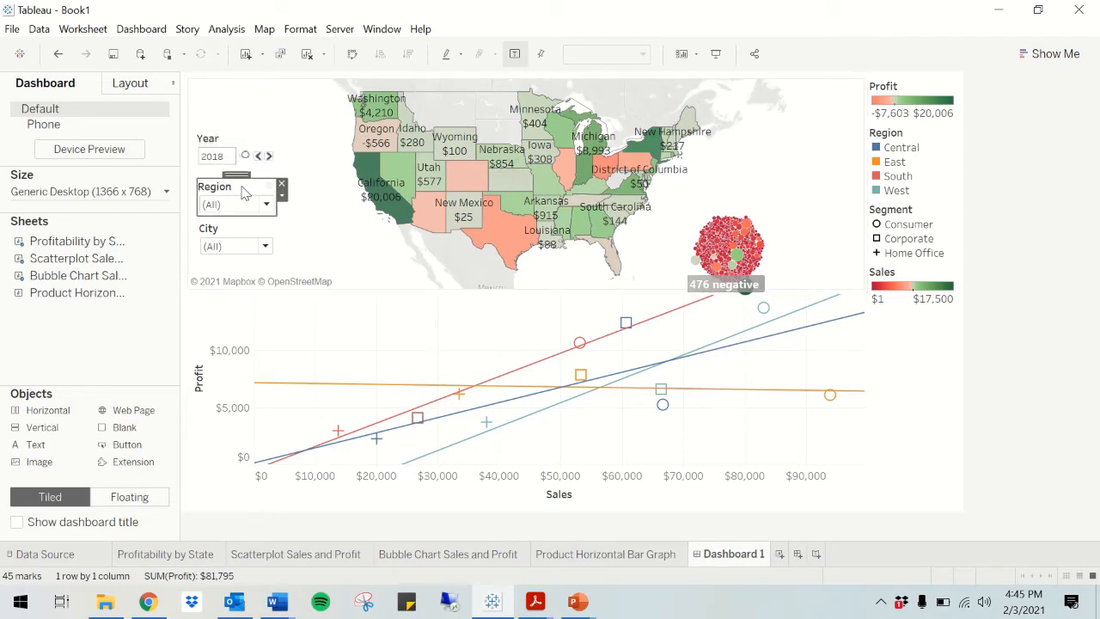
click(281, 197)
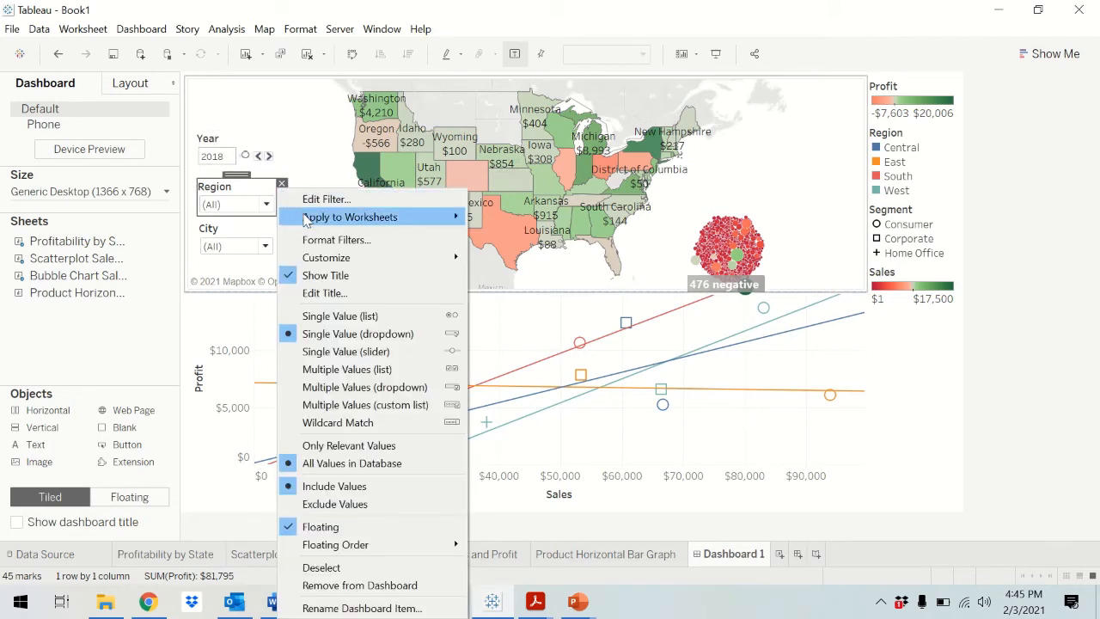
mouse_move(307, 217)
click(500, 236)
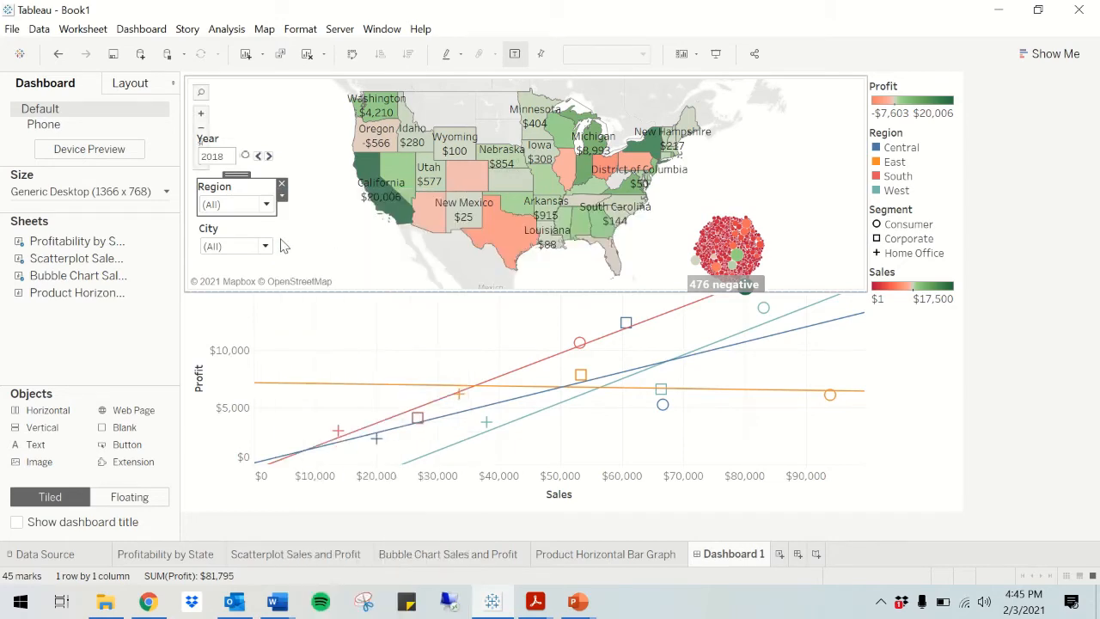
Step: Apply the City filter to all worksheets using this data source and deselect it
click(258, 237)
click(280, 237)
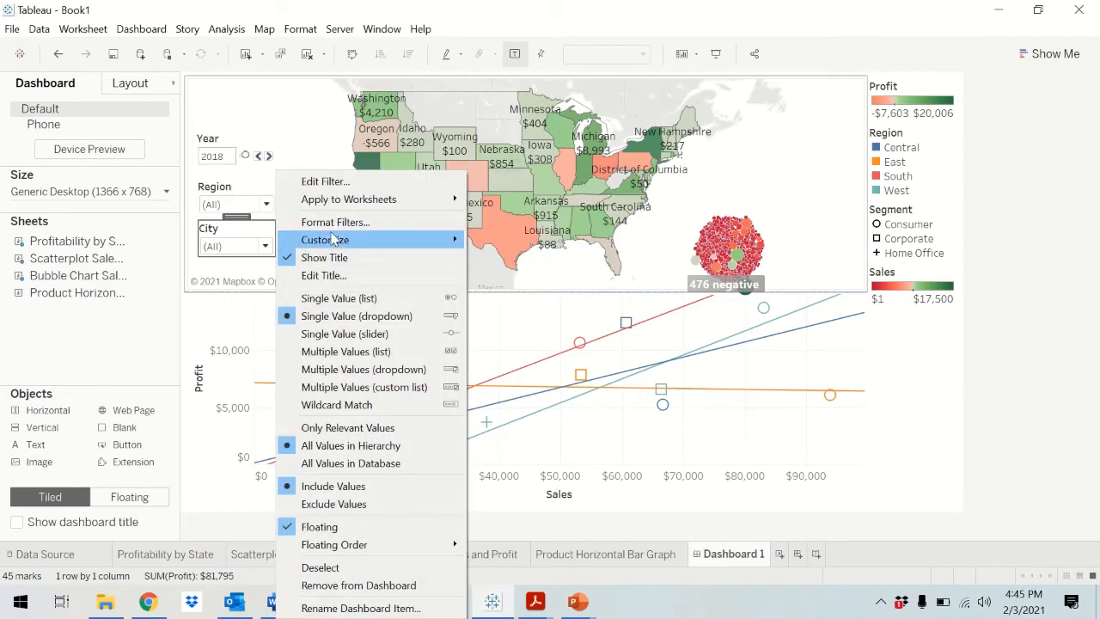
mouse_move(342, 206)
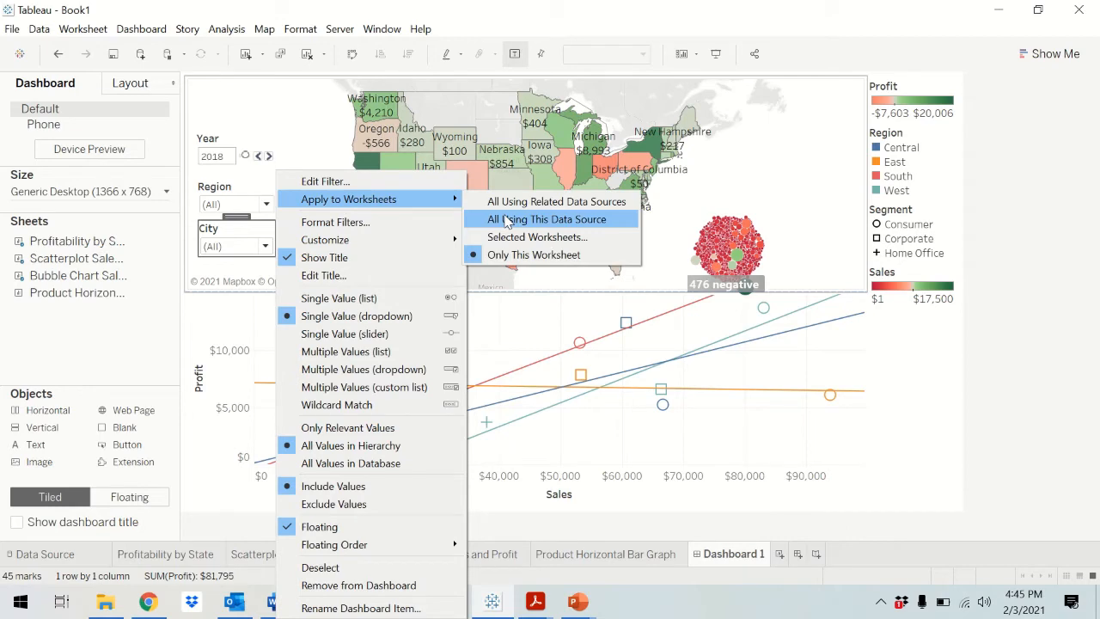
click(505, 220)
click(1077, 329)
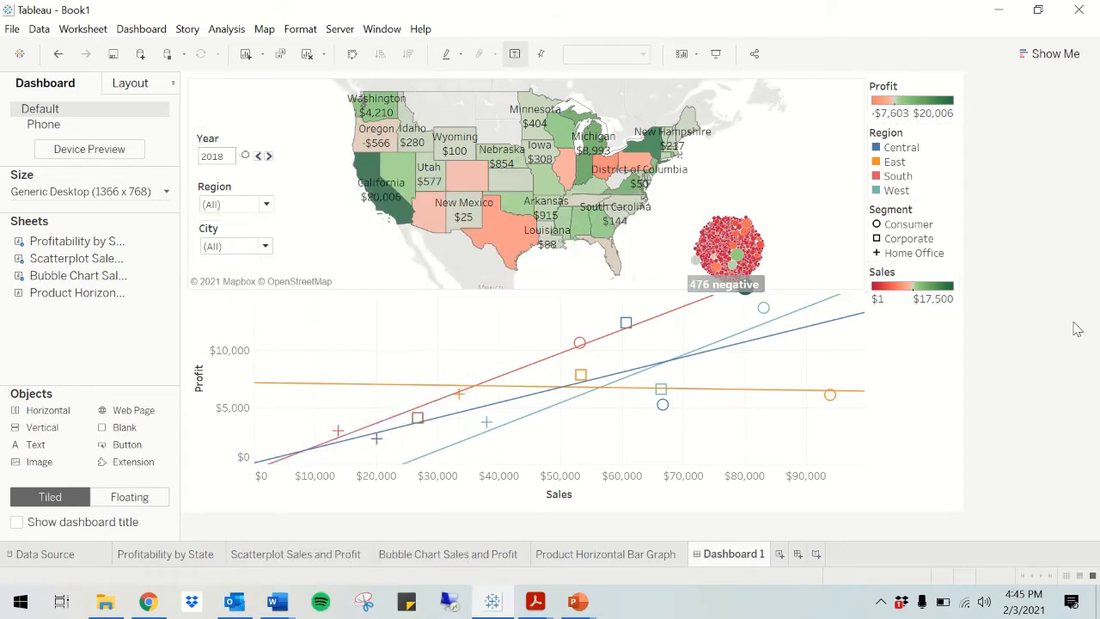
Step: Set the Year slider to 2019, and test the Region filter with East before resetting it to All
click(268, 155)
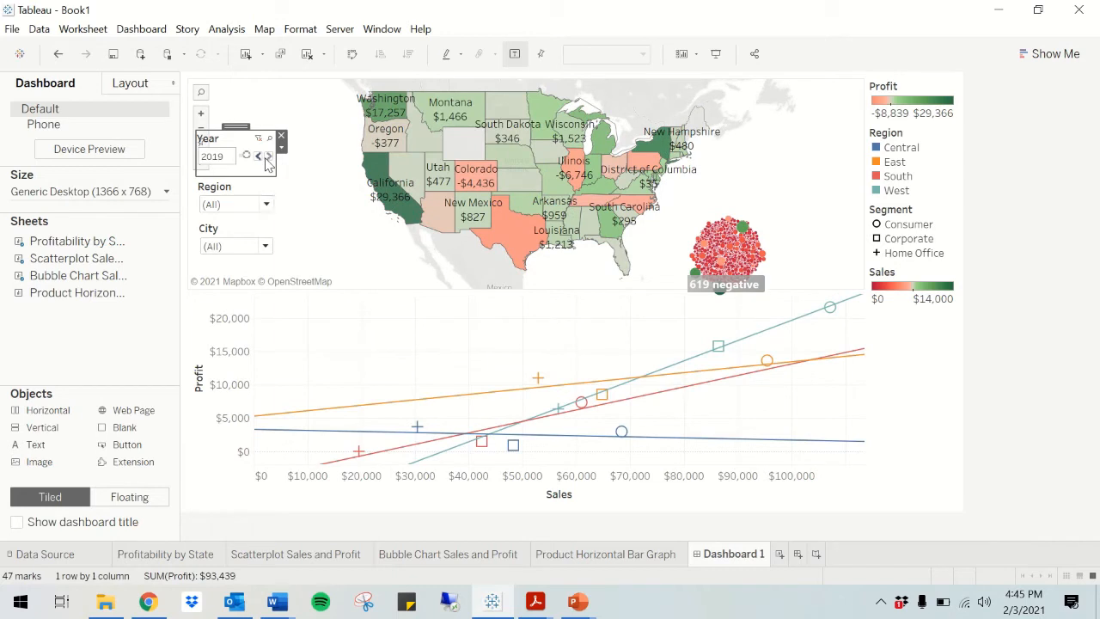
click(266, 203)
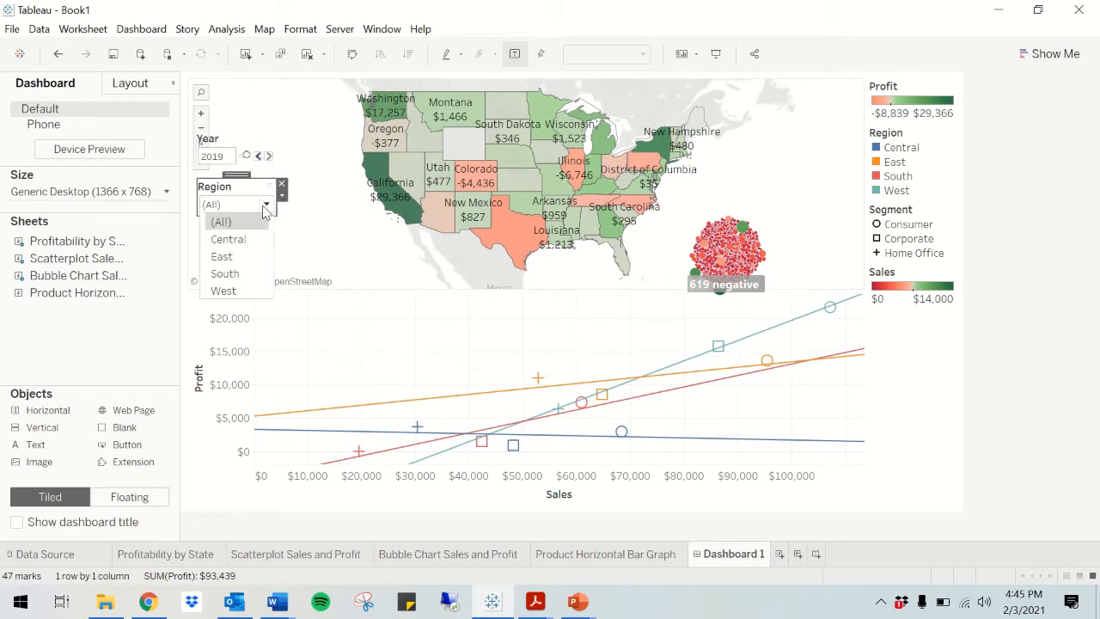
click(241, 254)
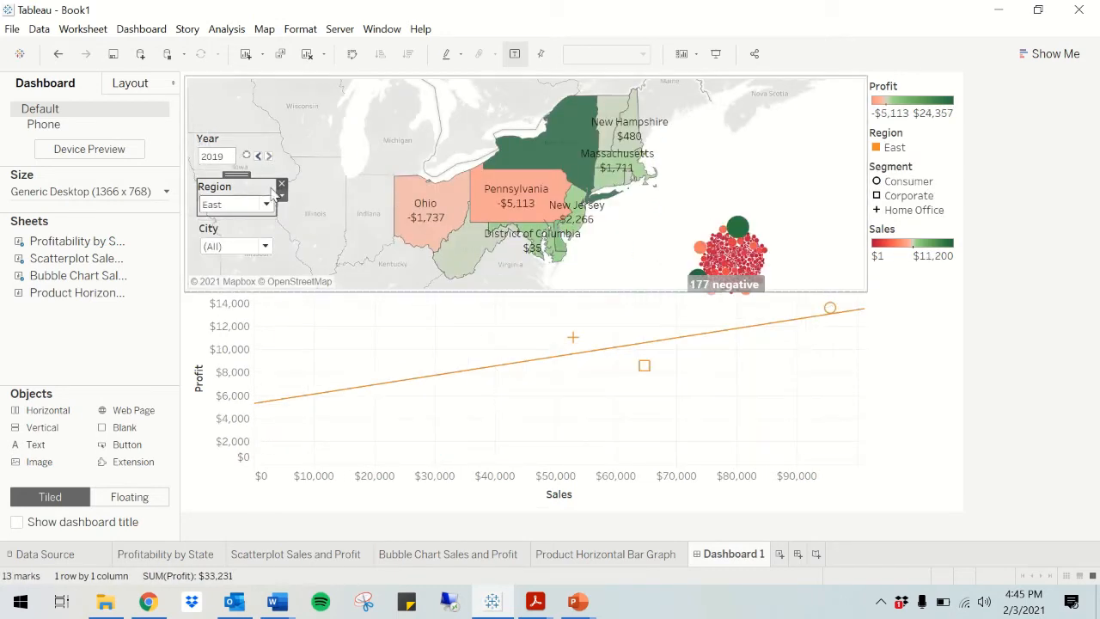
click(267, 203)
click(253, 218)
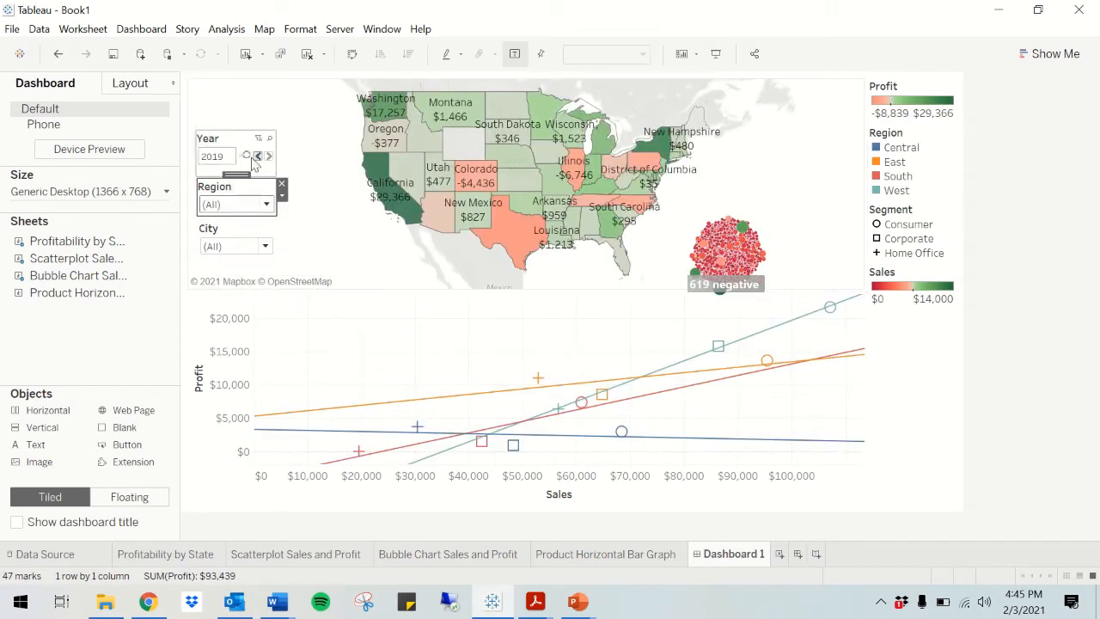
Step: Try filtering the dashboard to the city Allen, and undo that selection
click(264, 246)
click(257, 385)
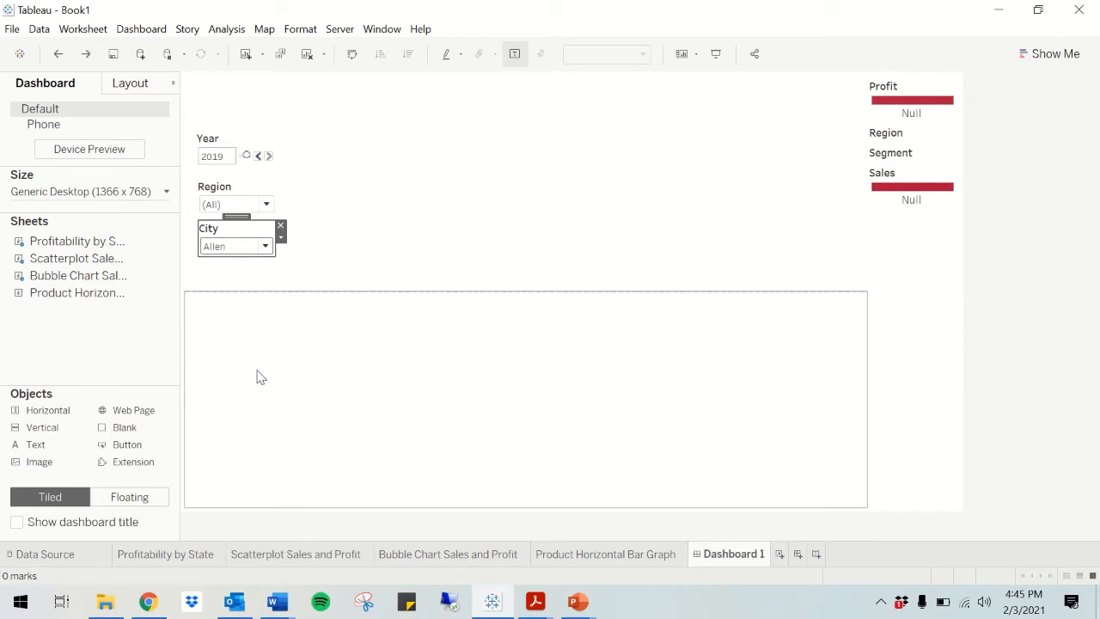
click(57, 54)
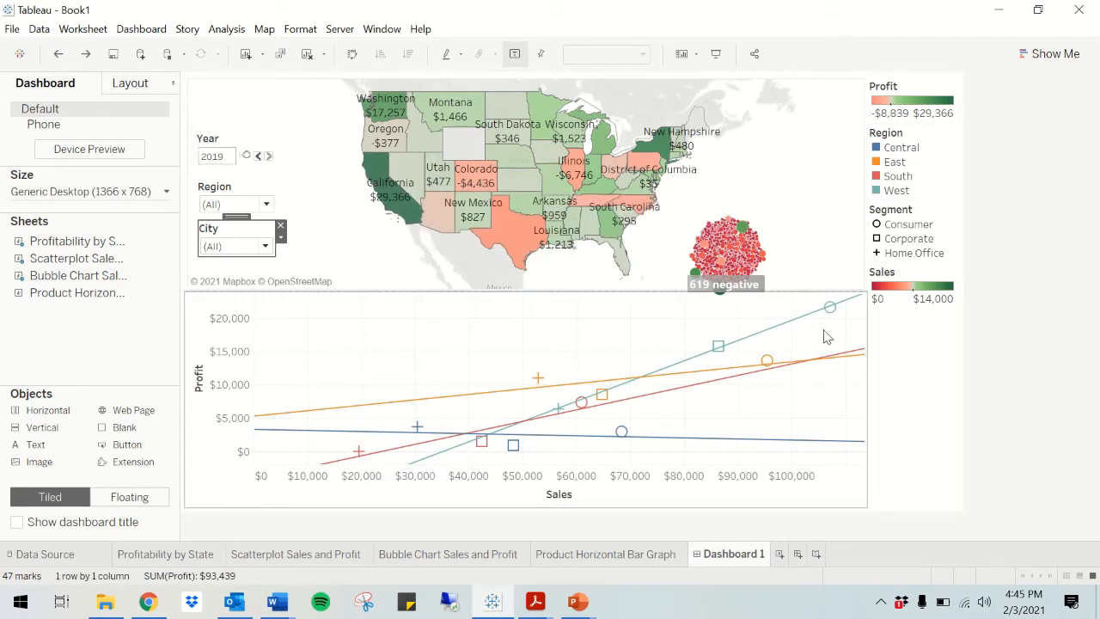
mouse_move(753, 367)
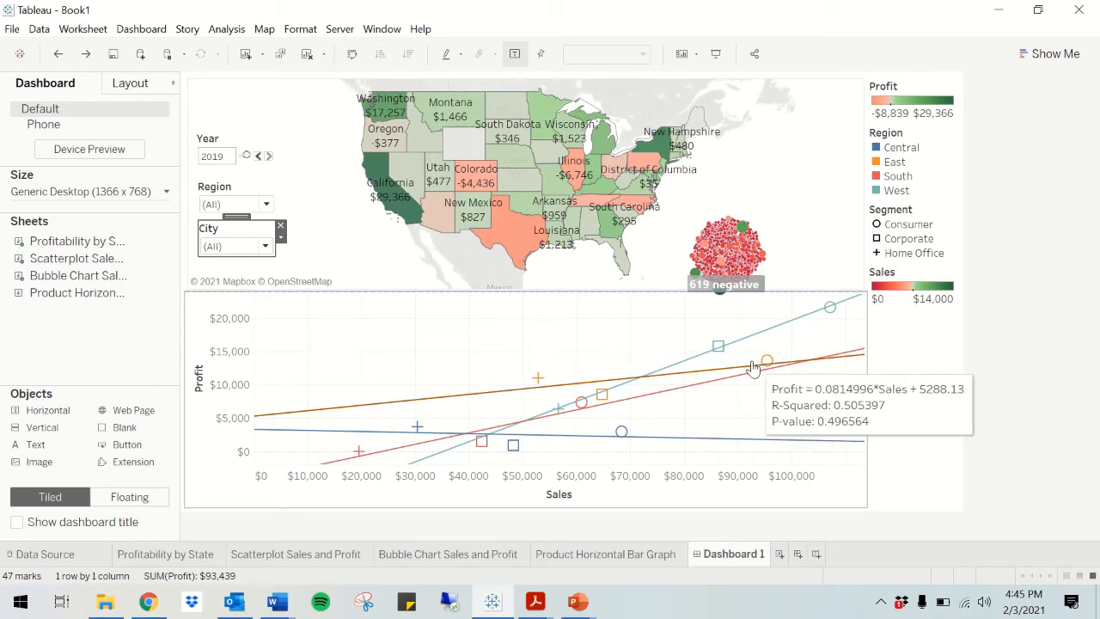
mouse_move(434, 7)
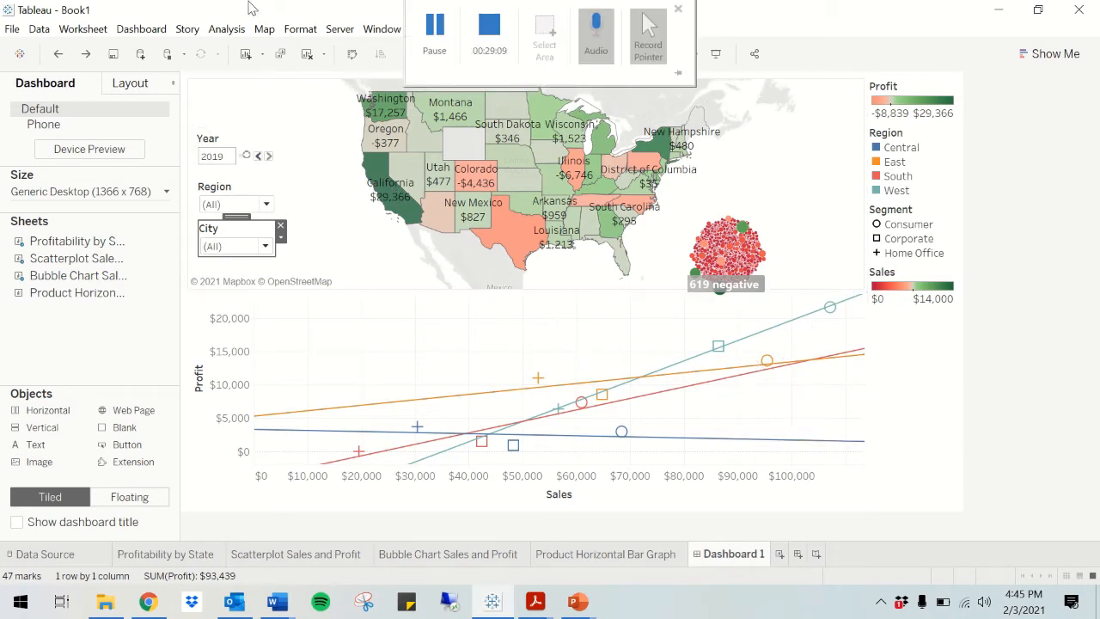
click(436, 31)
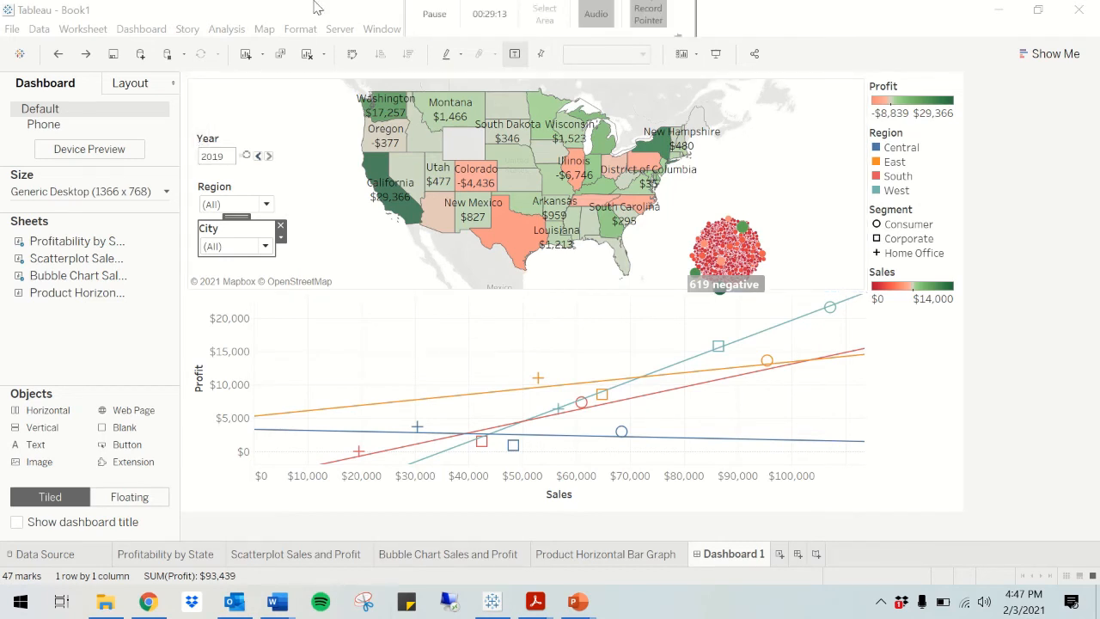
mouse_move(481, 7)
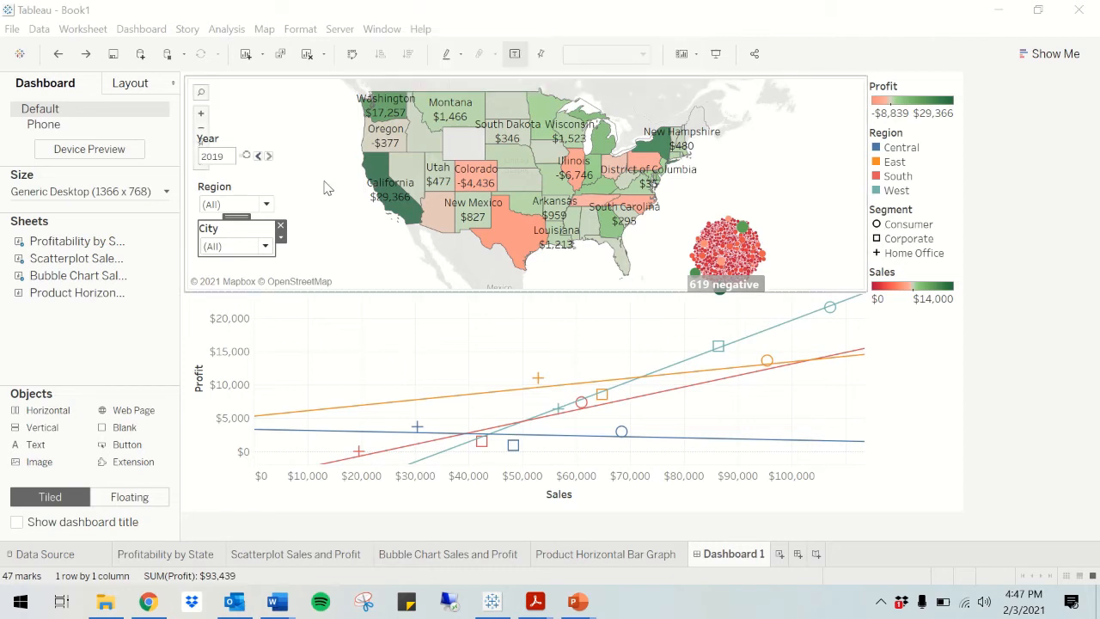
Step: Add a dashboard filter action and name it State Click Action
click(134, 31)
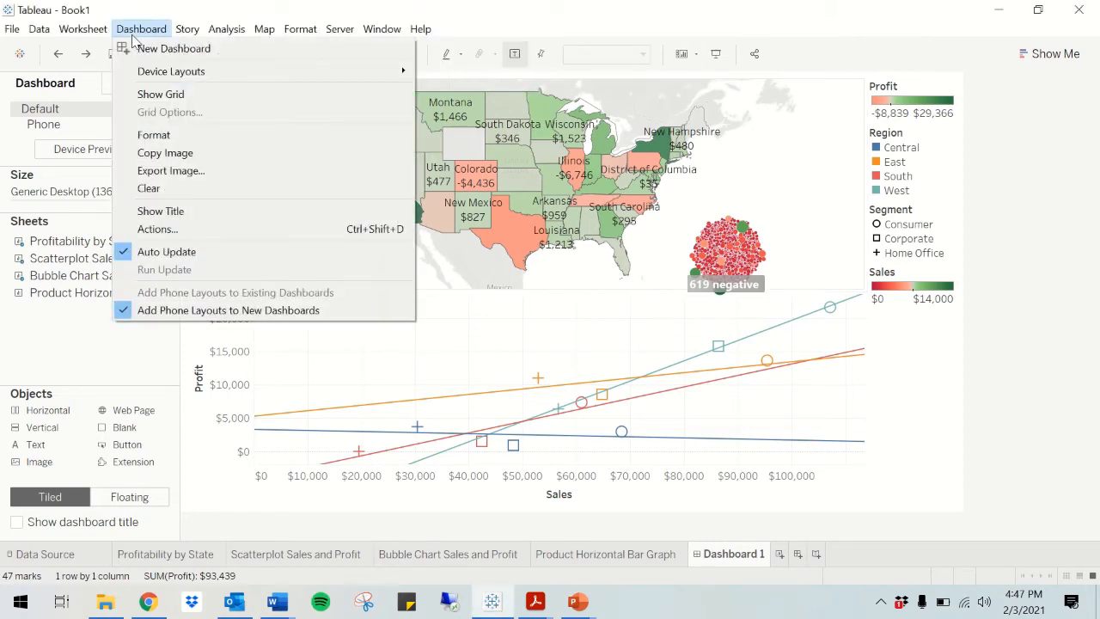
click(266, 230)
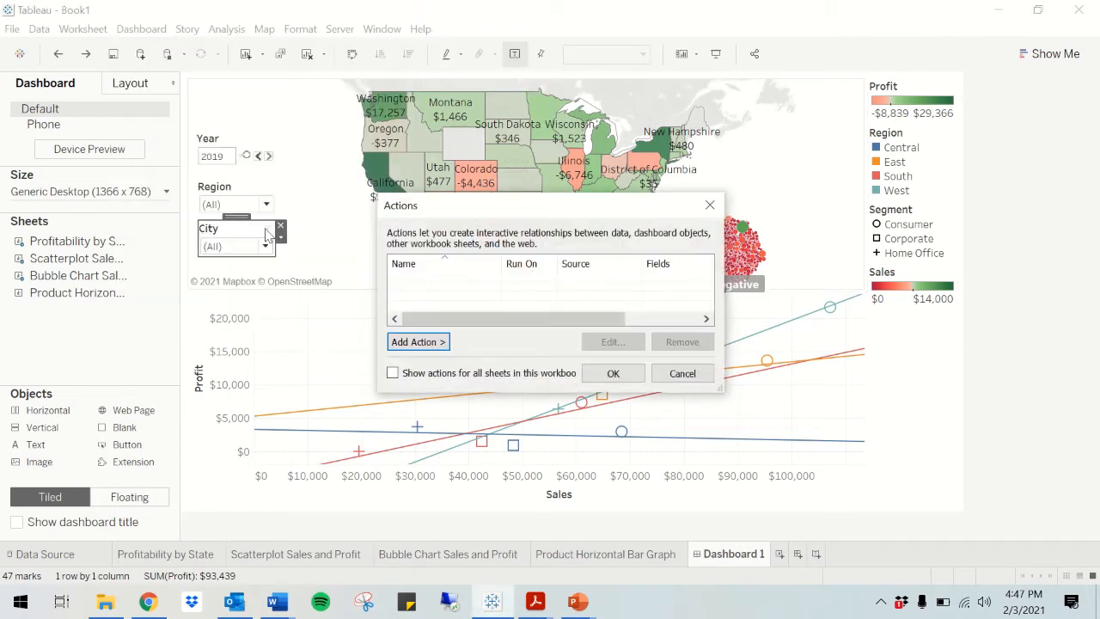
drag(518, 218, 620, 310)
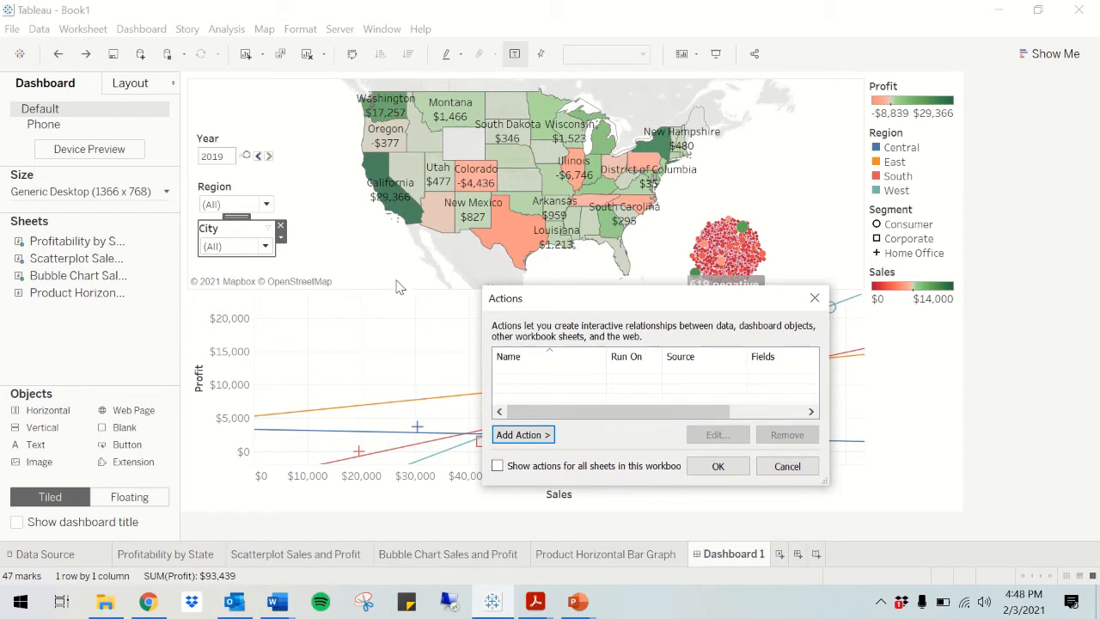
drag(604, 305, 565, 283)
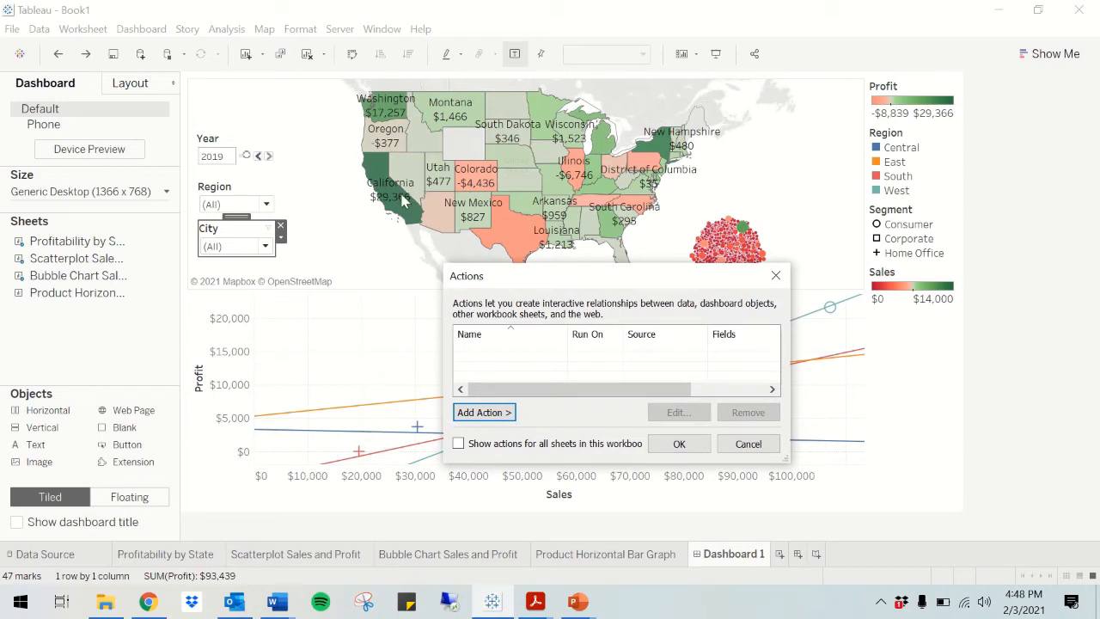
drag(515, 282, 467, 256)
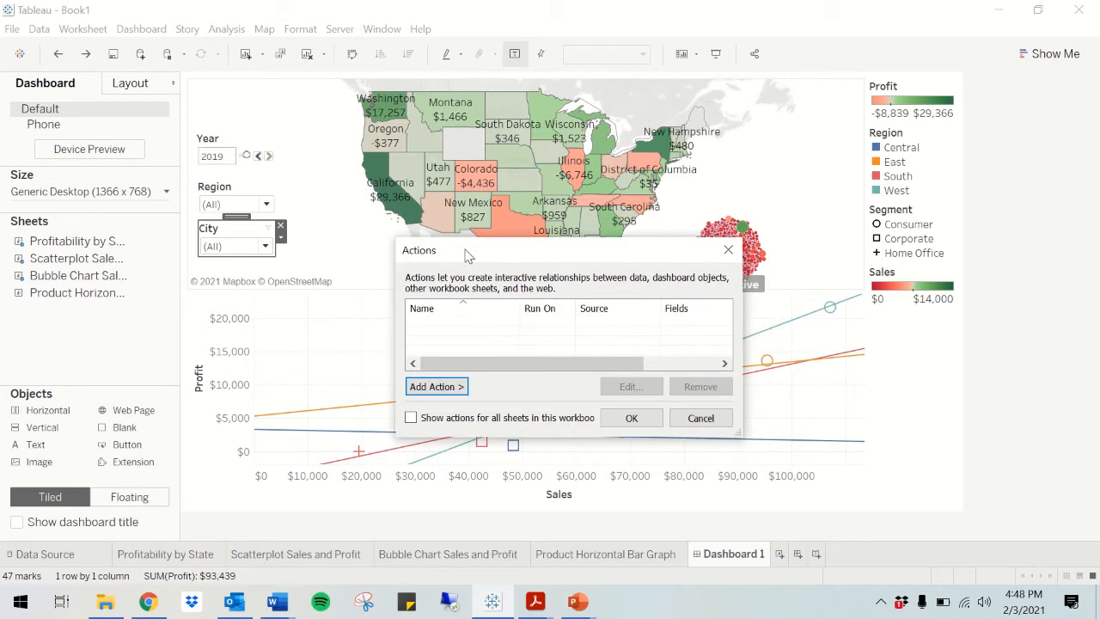
click(446, 387)
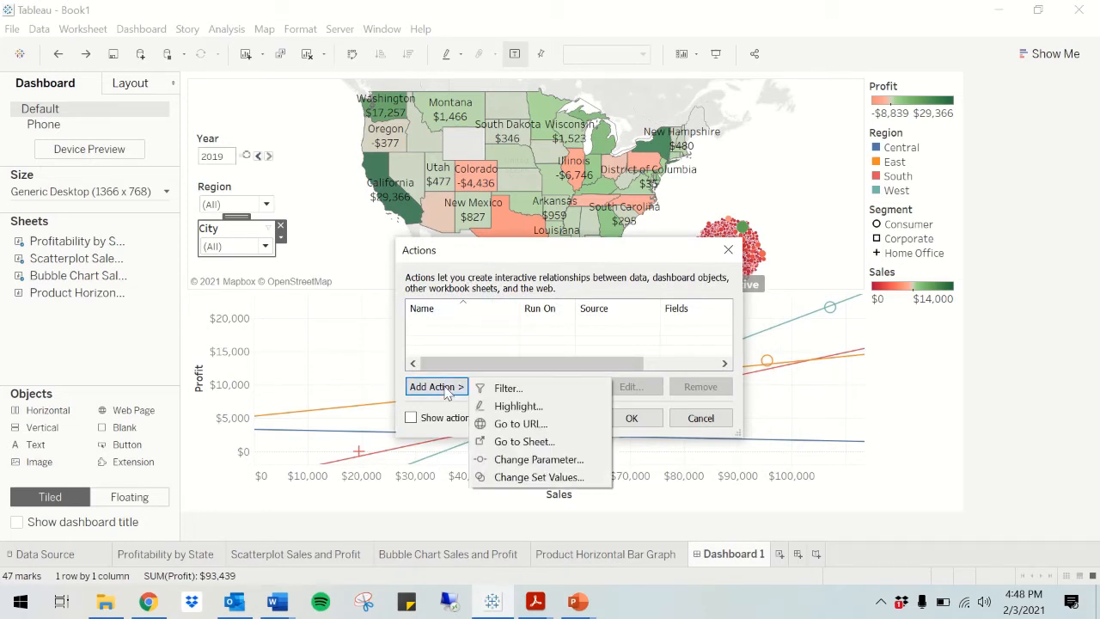
click(499, 392)
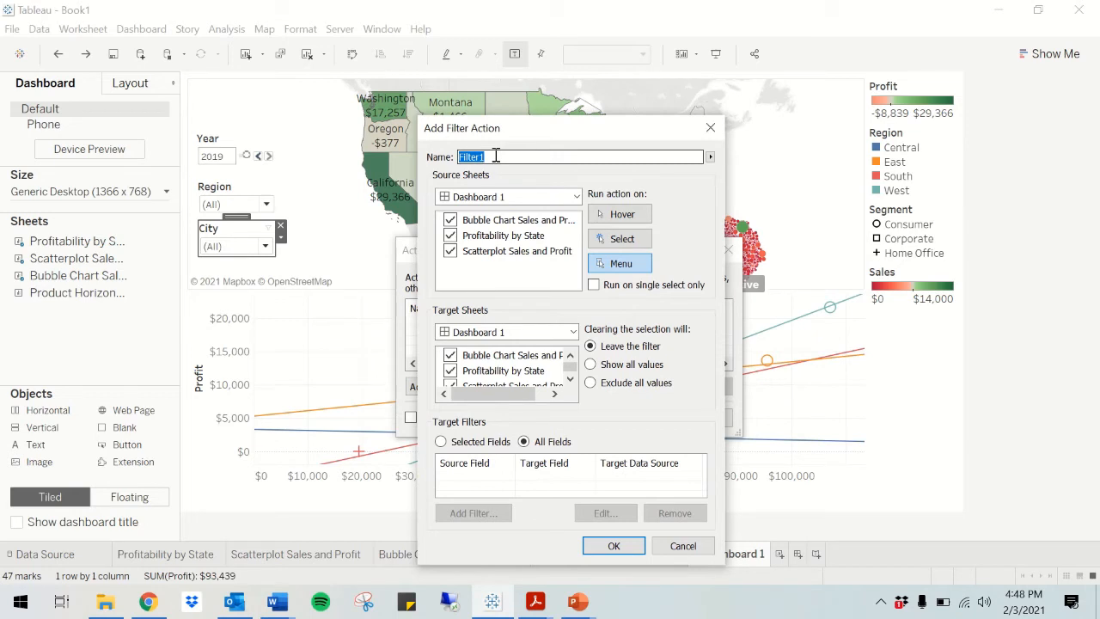
text(State Click Action)
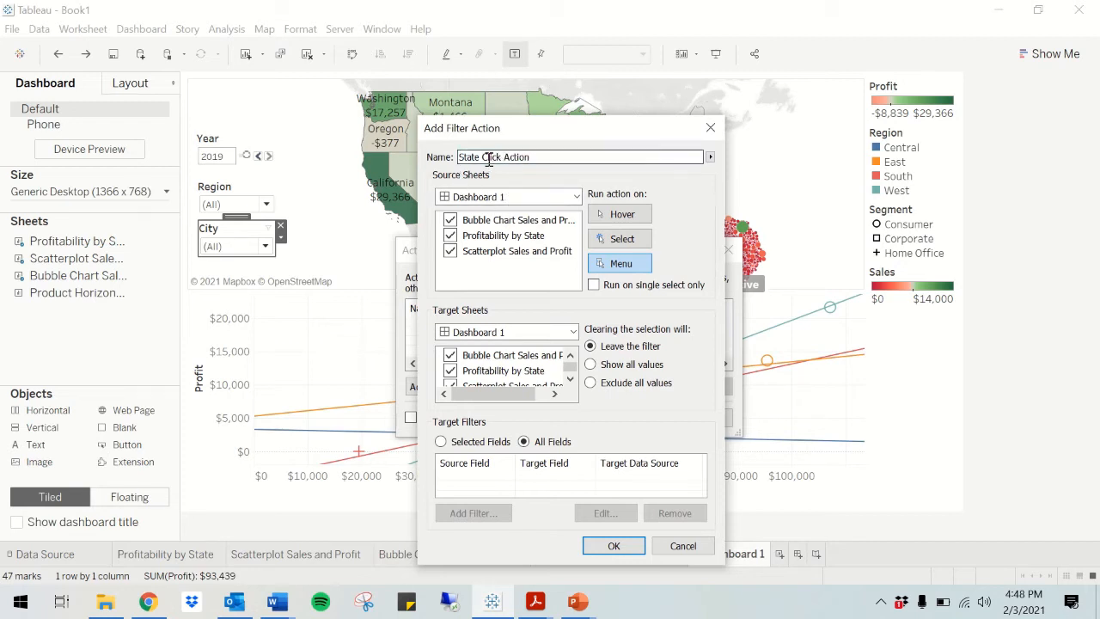
Step: Make Profitability by State the action's only source, running on single Select, with all values shown when the selection clears, and save the action
click(449, 220)
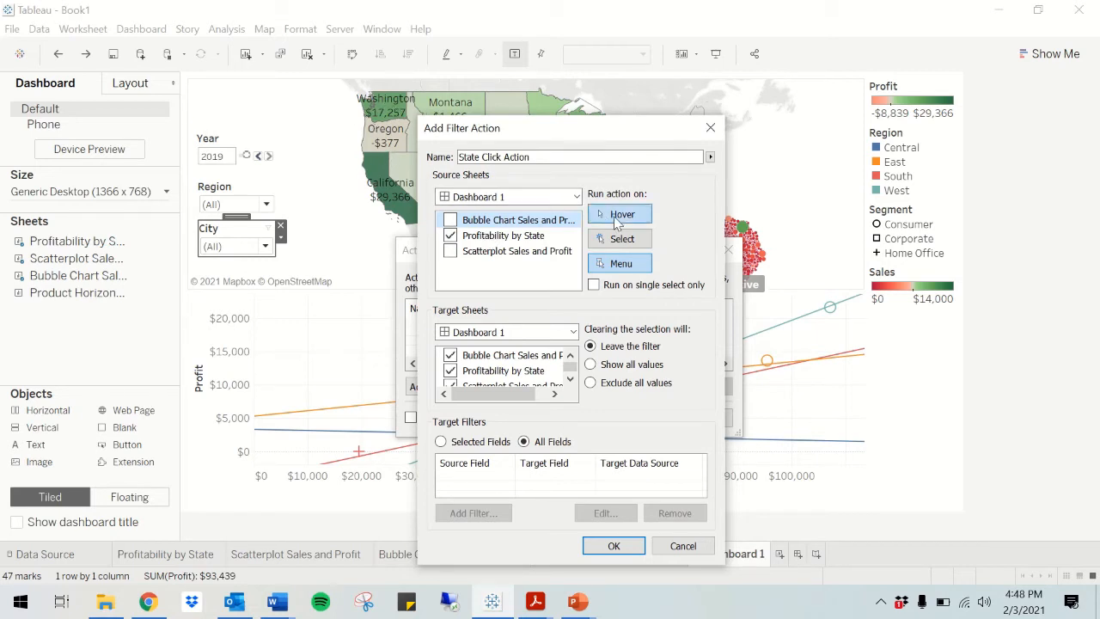
click(629, 240)
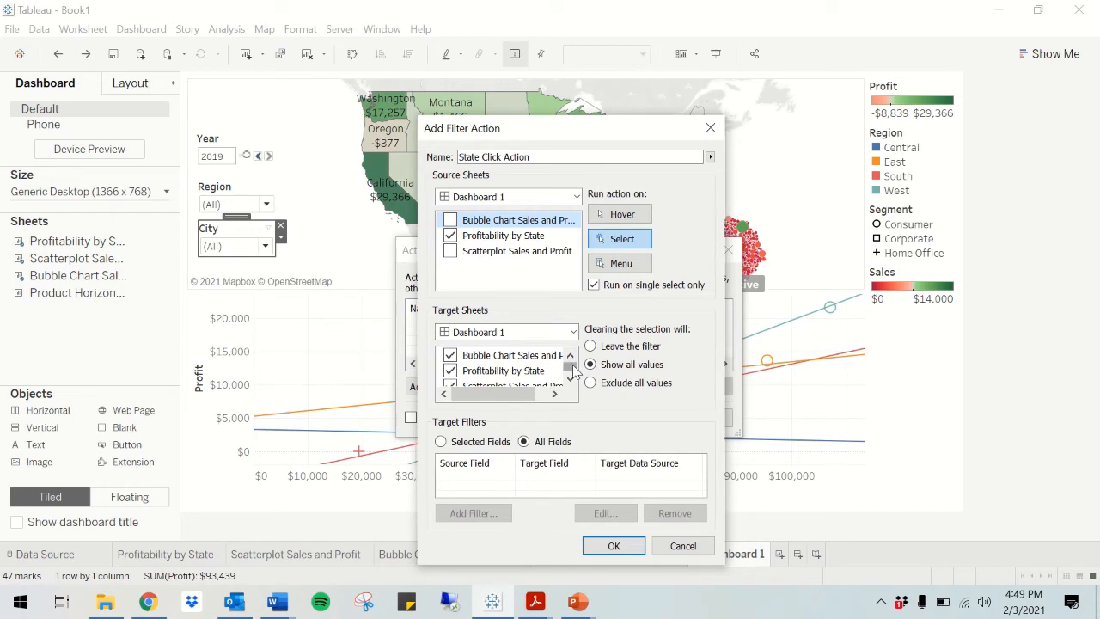
drag(572, 368, 572, 384)
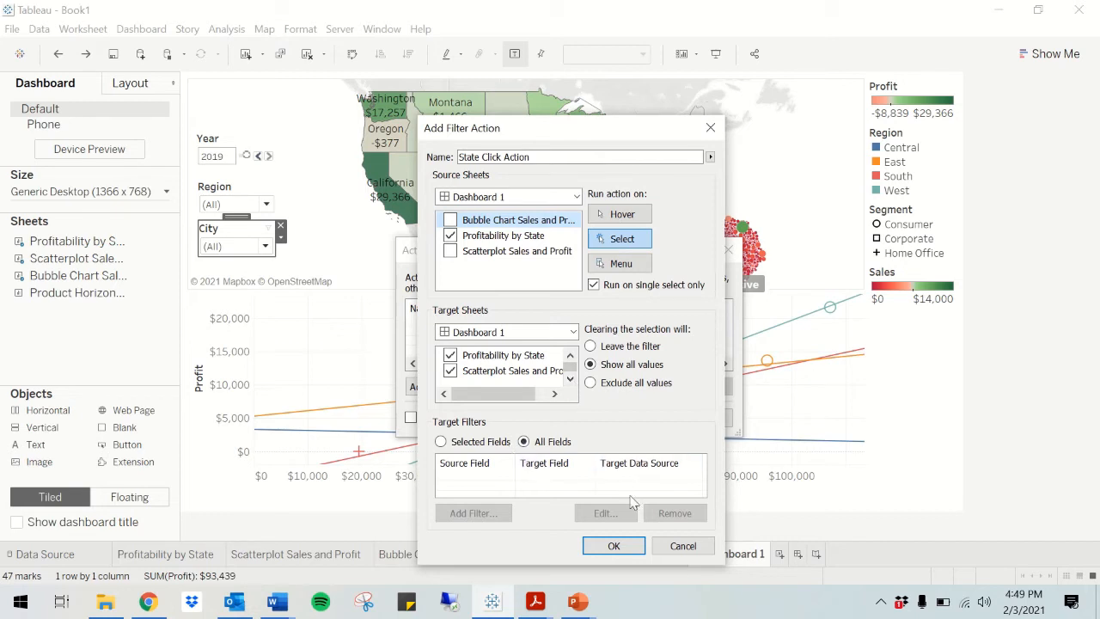
click(614, 547)
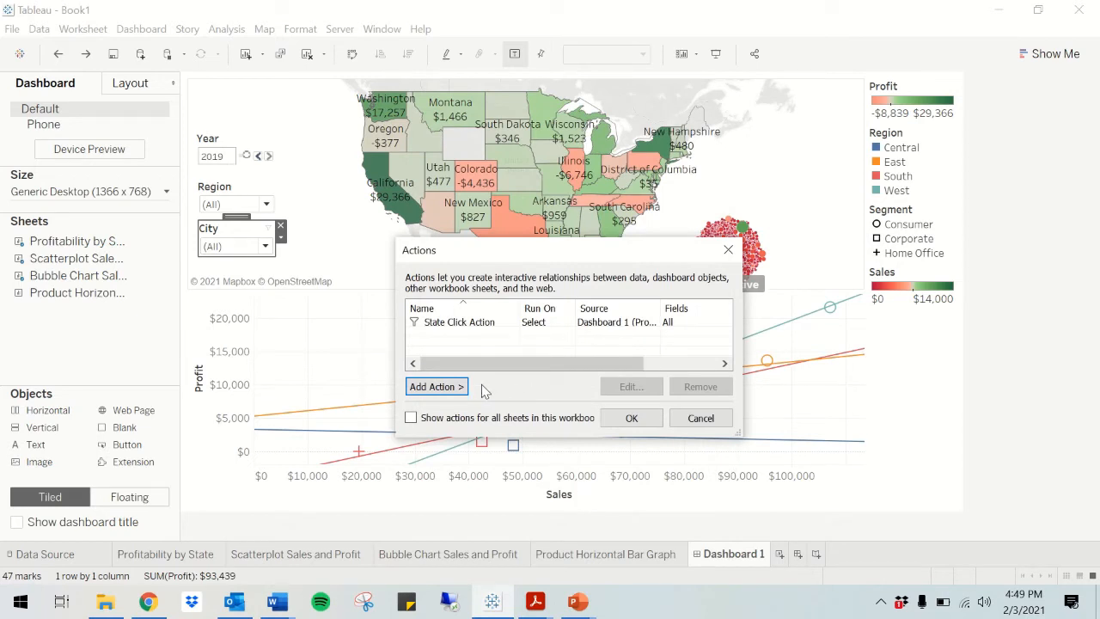
click(646, 417)
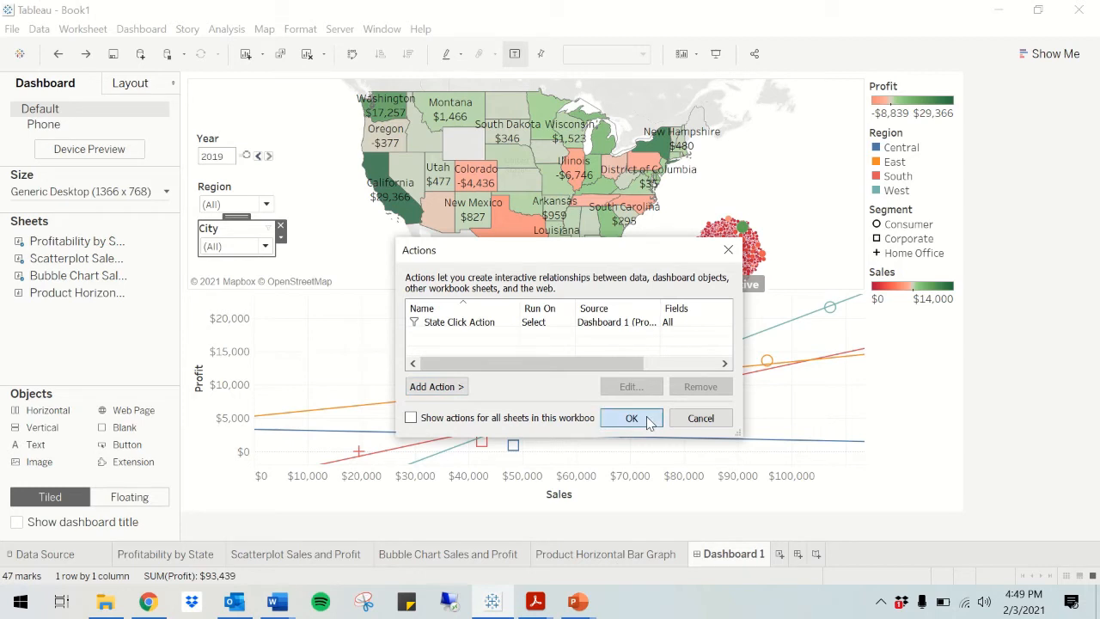
Step: Test the new action by selecting Oregon on the profitability map
click(376, 104)
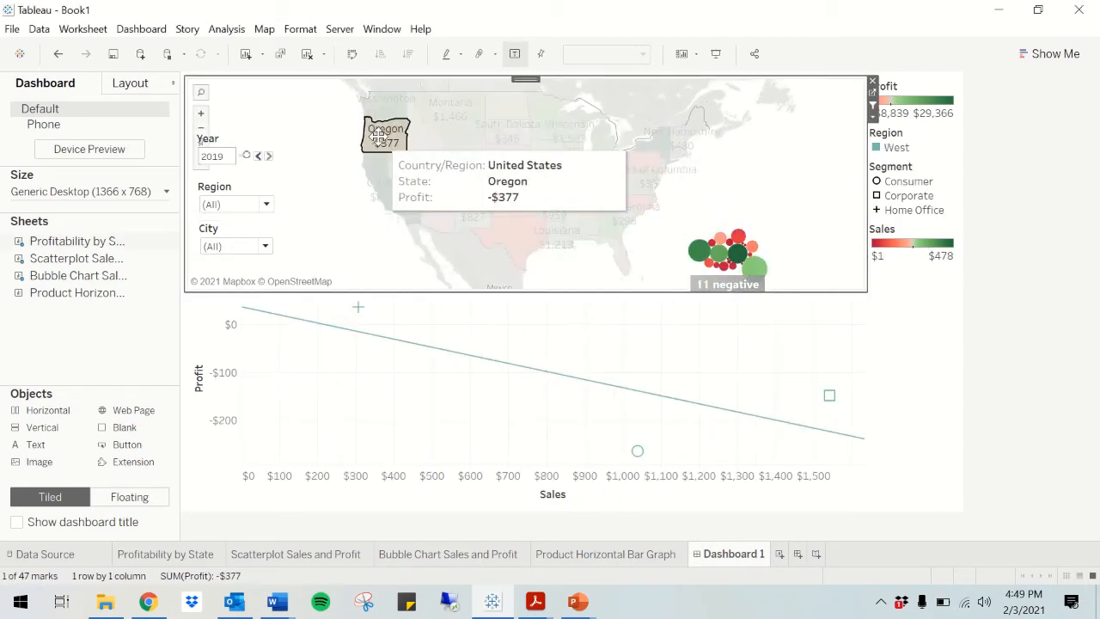
click(377, 140)
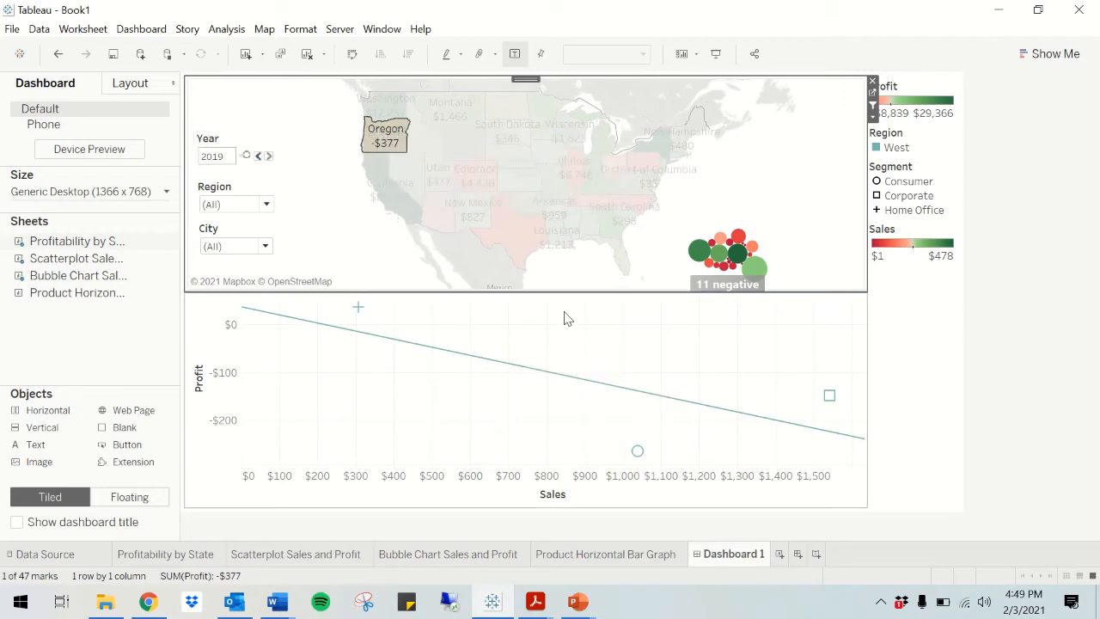
Step: Enlarge the floating bubble chart upward, downward and out to the map's right edge, and deselect it
click(751, 215)
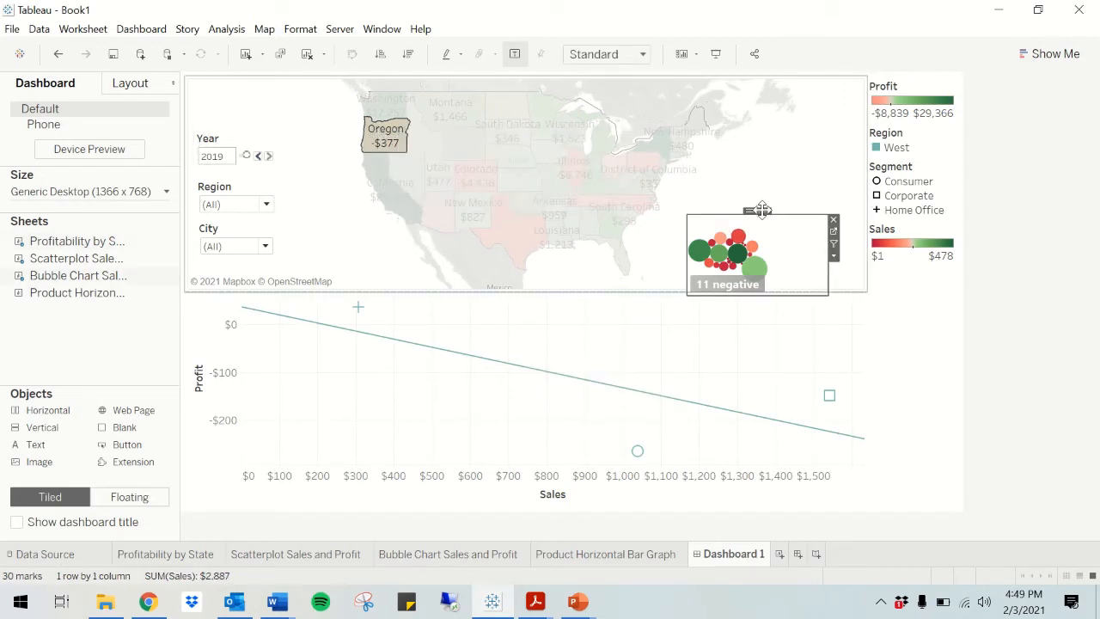
drag(754, 212, 756, 196)
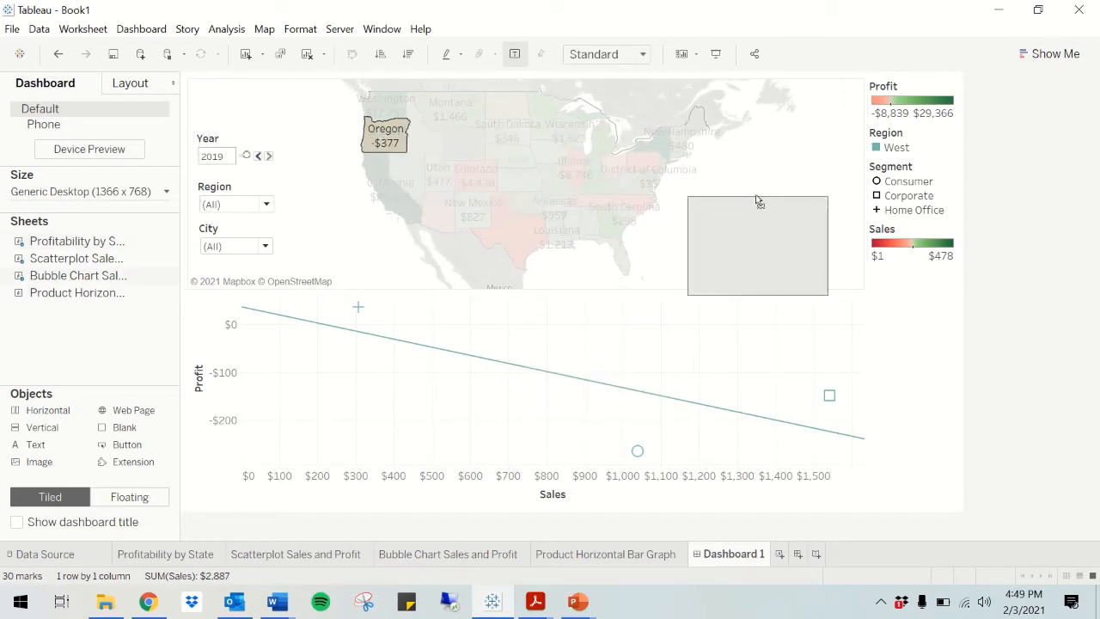
drag(830, 245, 859, 251)
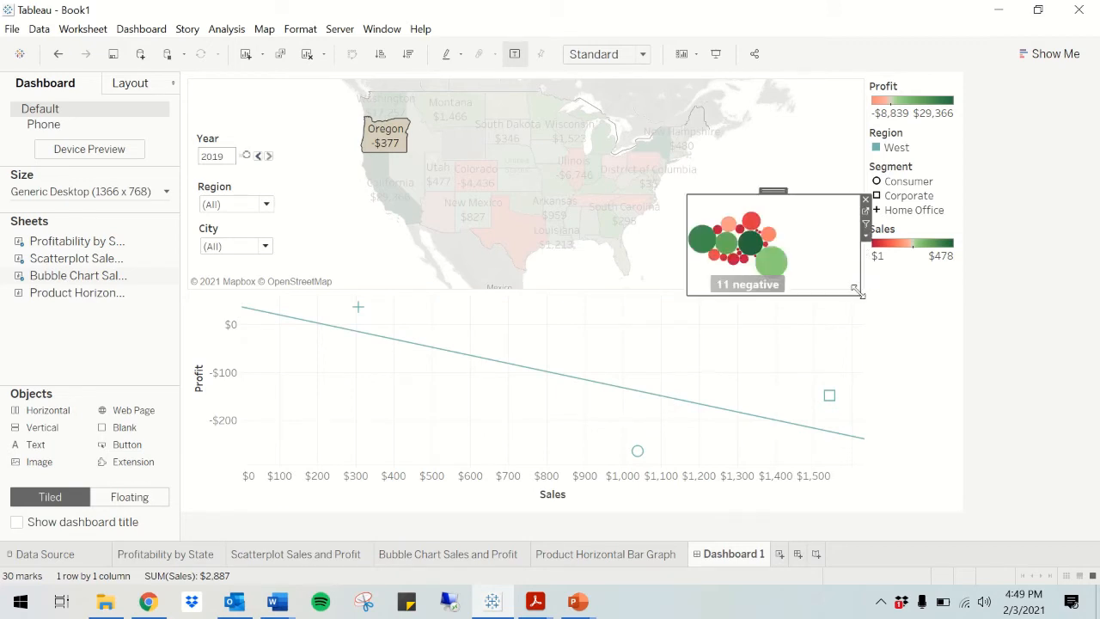
drag(859, 293, 860, 308)
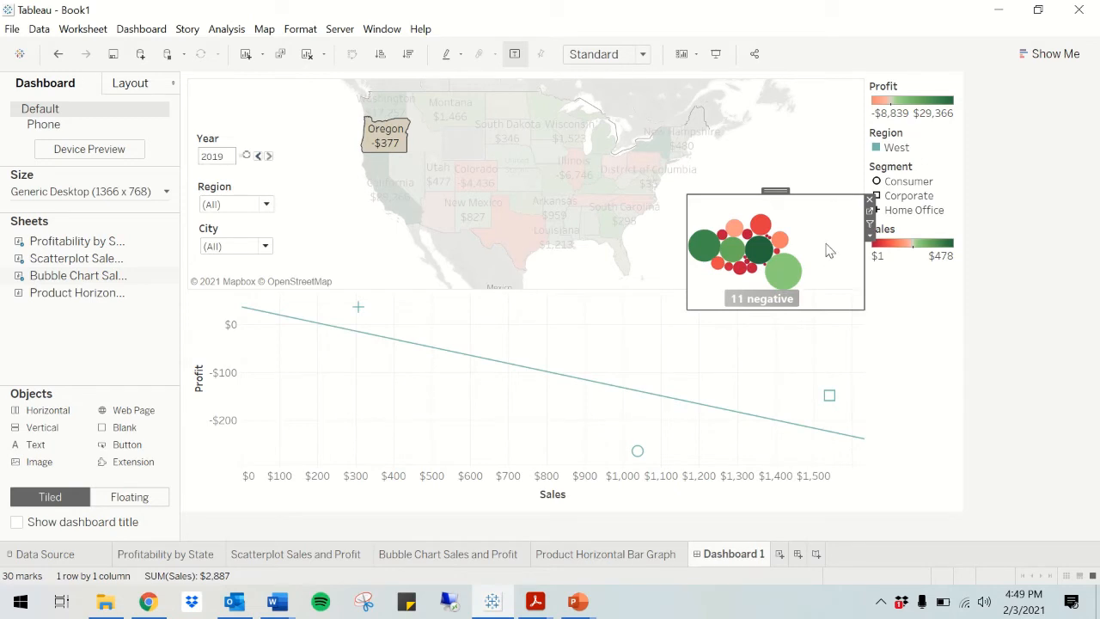
drag(863, 271, 863, 272)
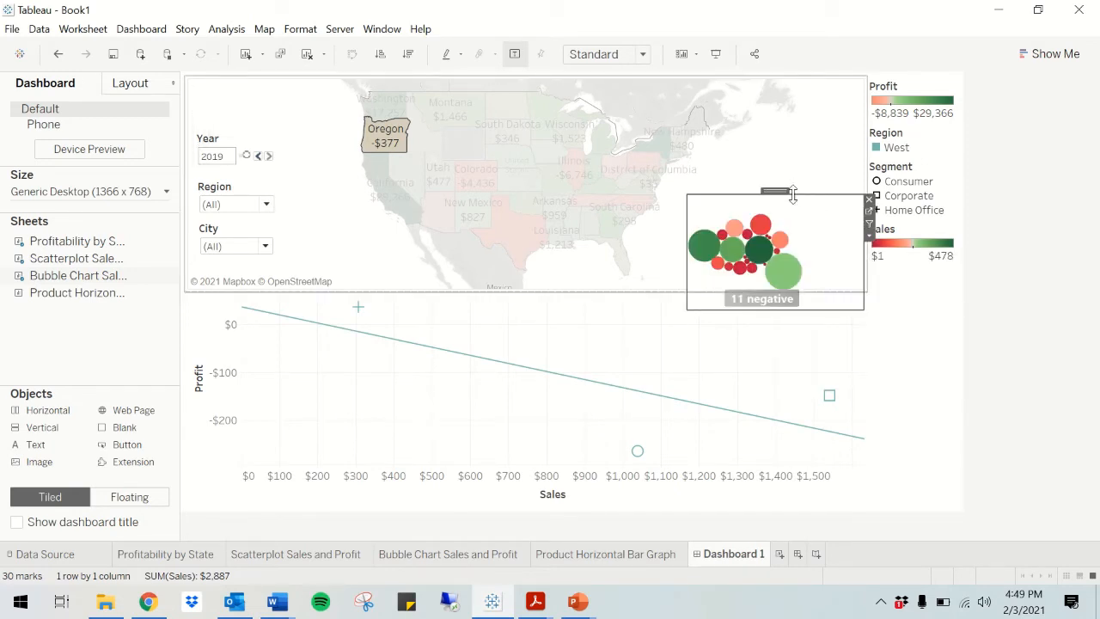
drag(792, 194, 793, 180)
click(891, 321)
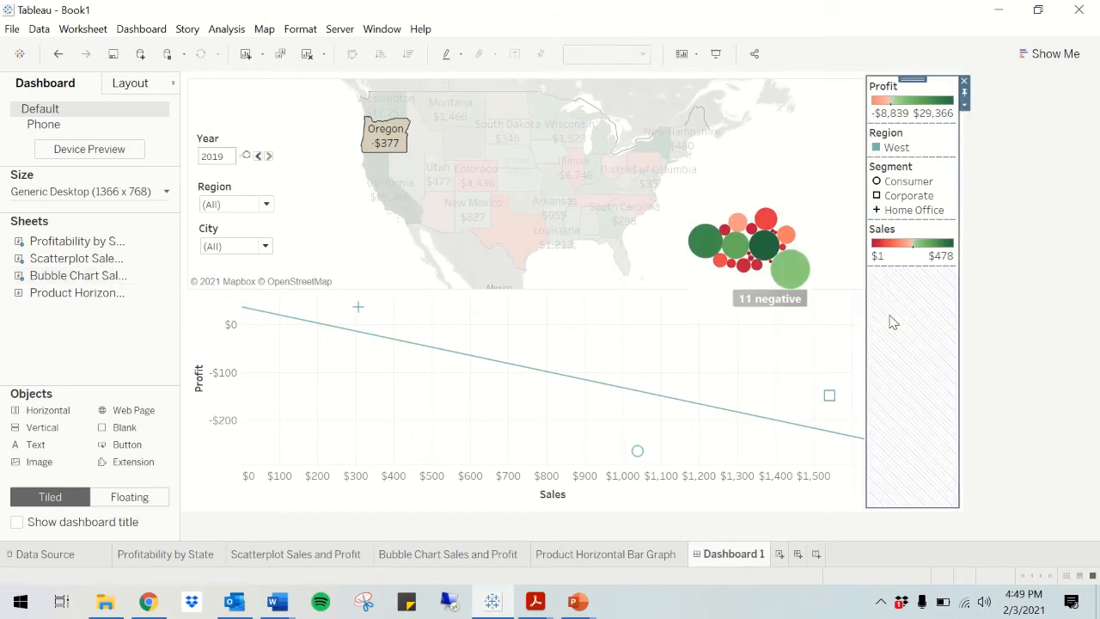
click(979, 328)
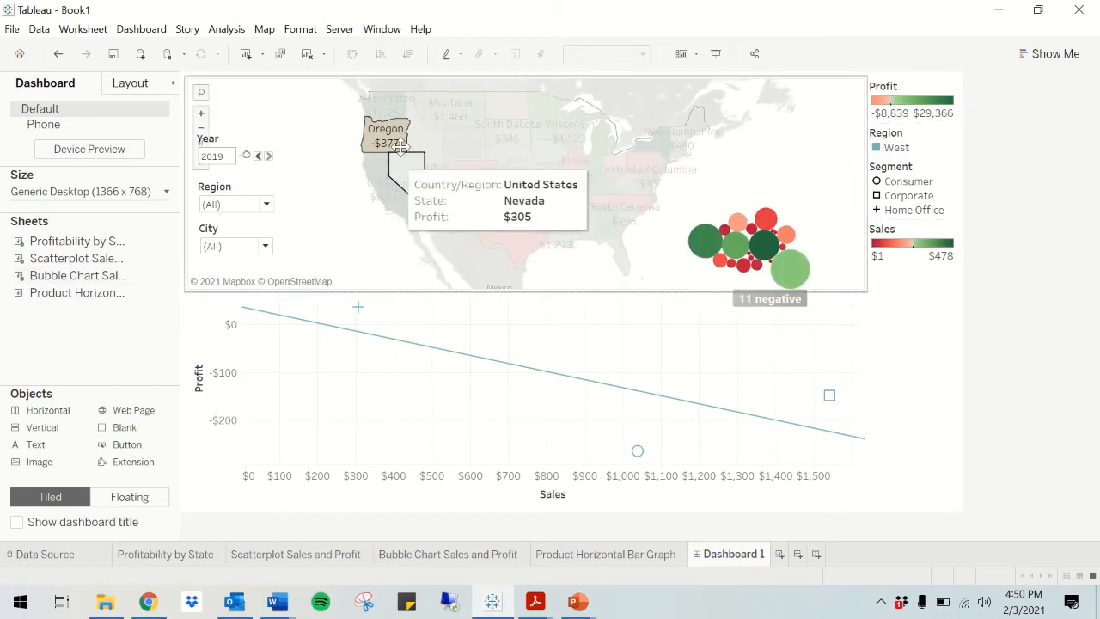
Step: Test the filter action on Montana, Nebraska, Kansas, Texas and District of Columbia, and clear the map selection
click(446, 110)
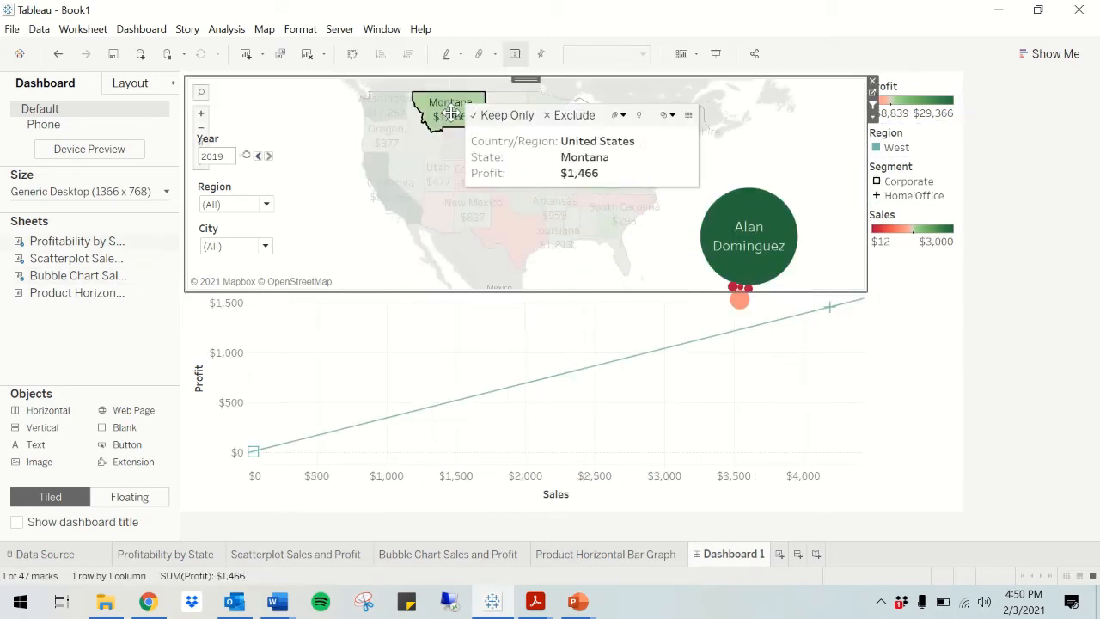
mouse_move(765, 238)
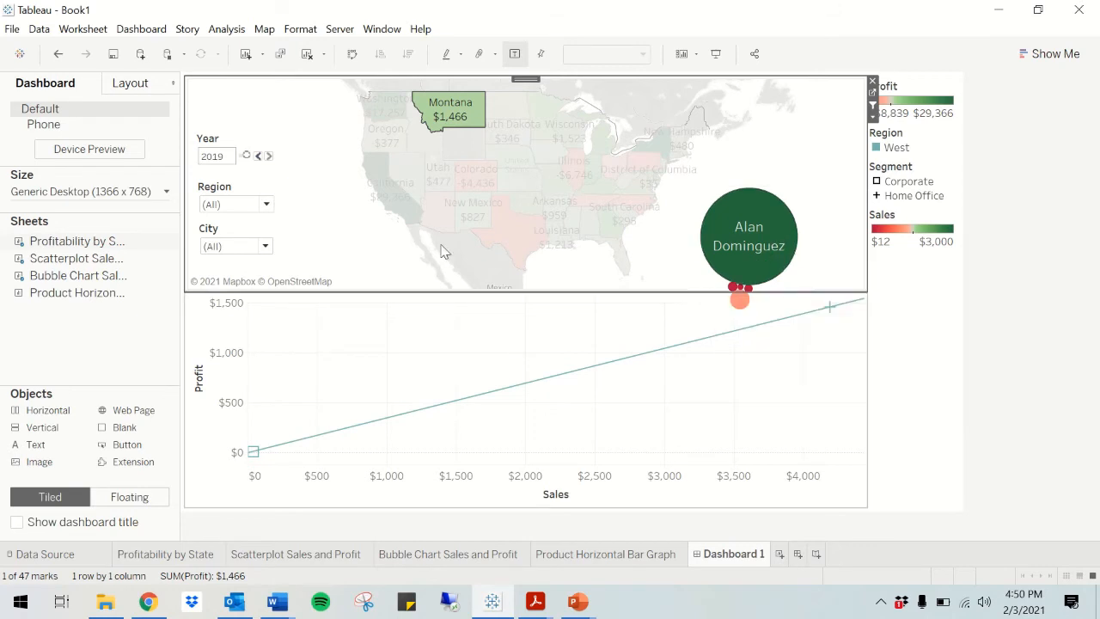
click(512, 160)
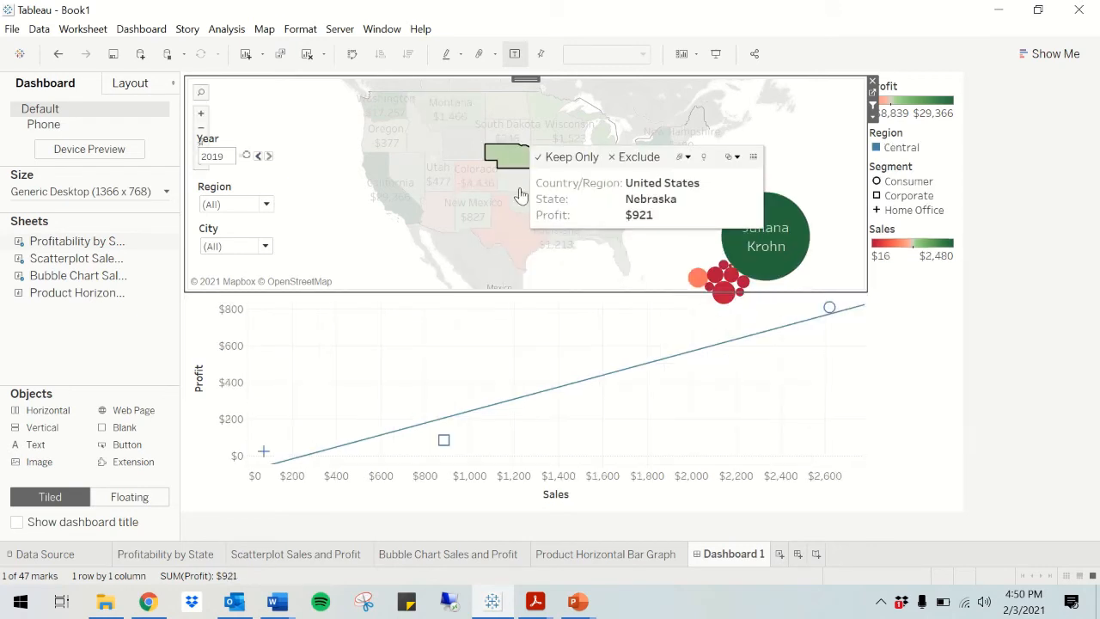
click(520, 182)
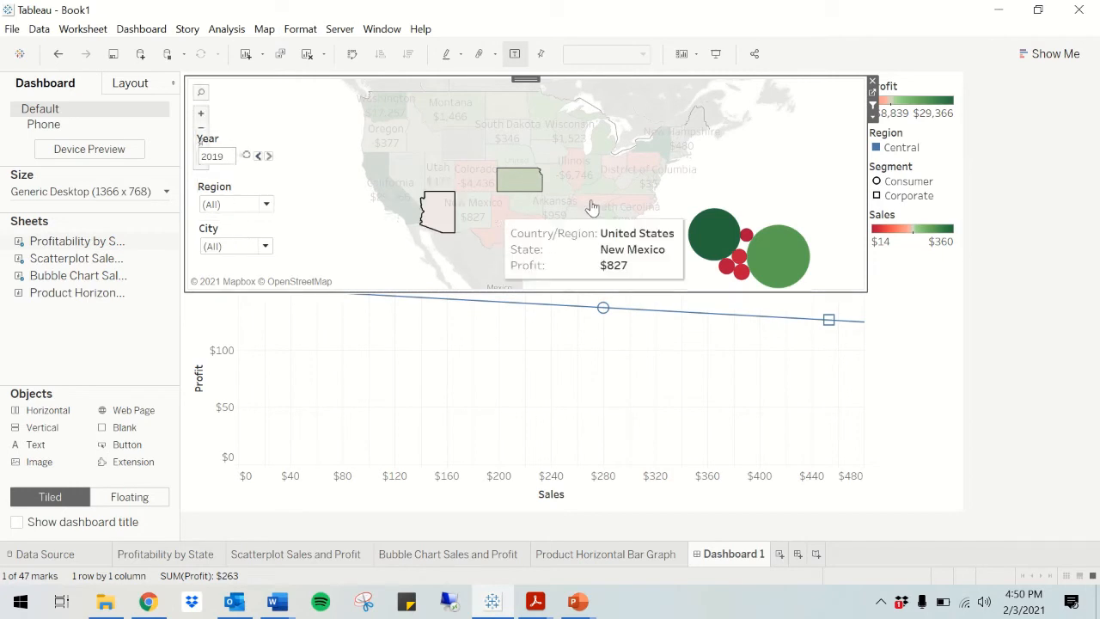
click(517, 242)
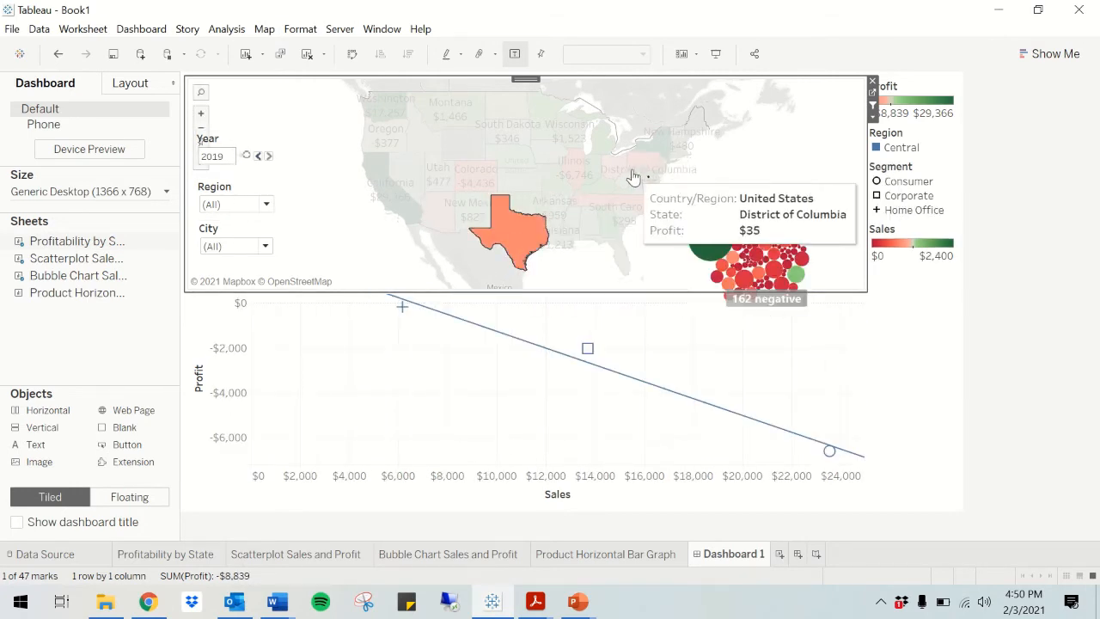
click(642, 165)
mouse_move(784, 266)
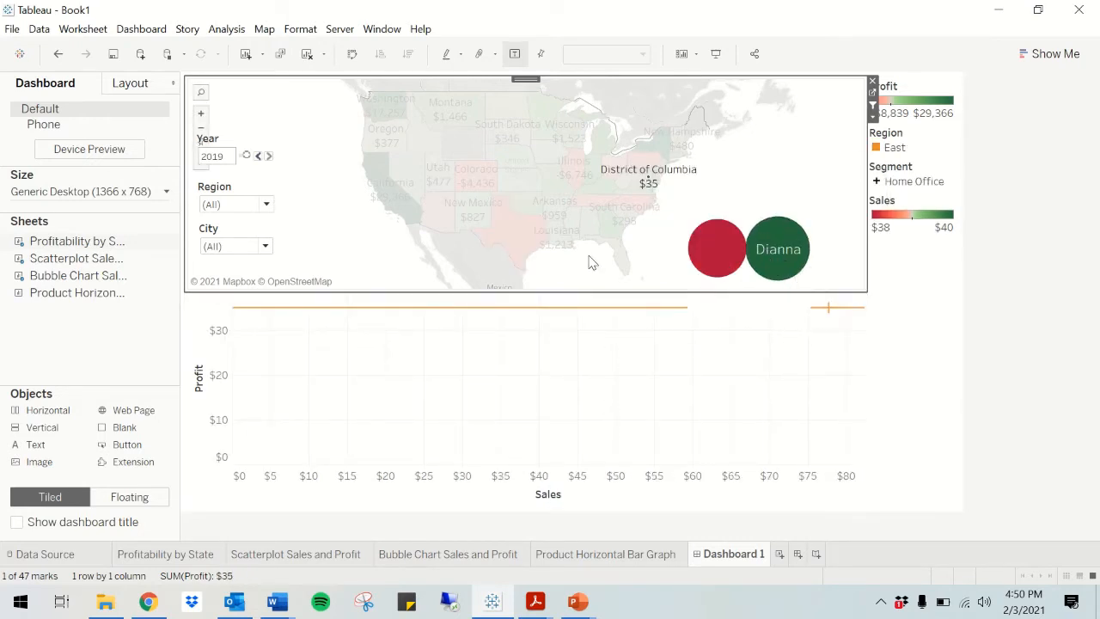
mouse_move(417, 189)
click(313, 202)
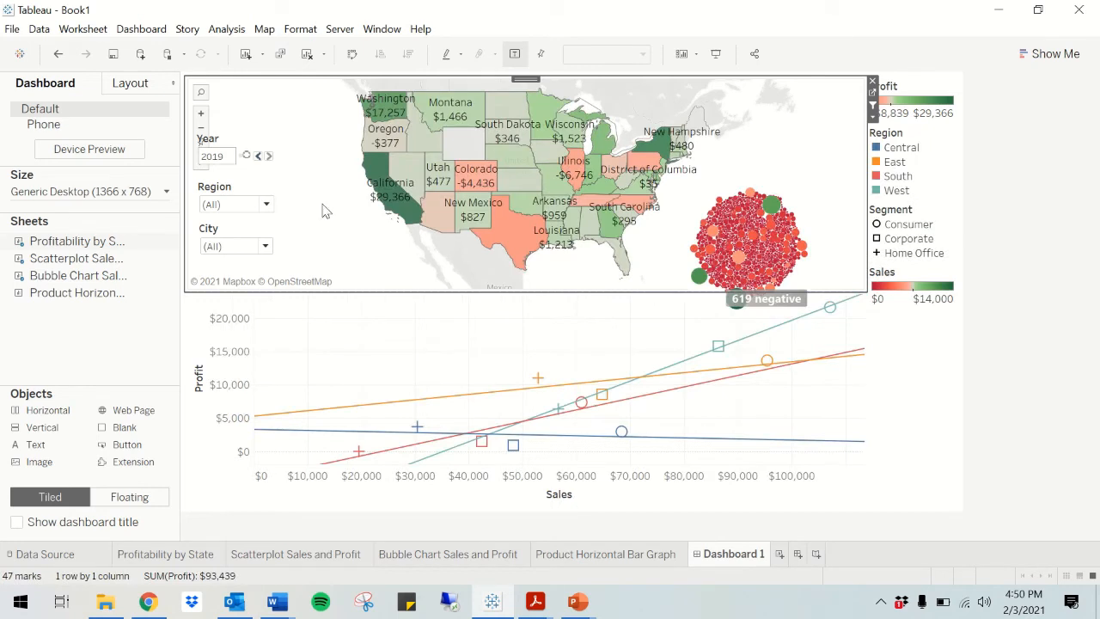
Step: Step the Year filter back through 2018 and 2016 until it is set to All
click(257, 156)
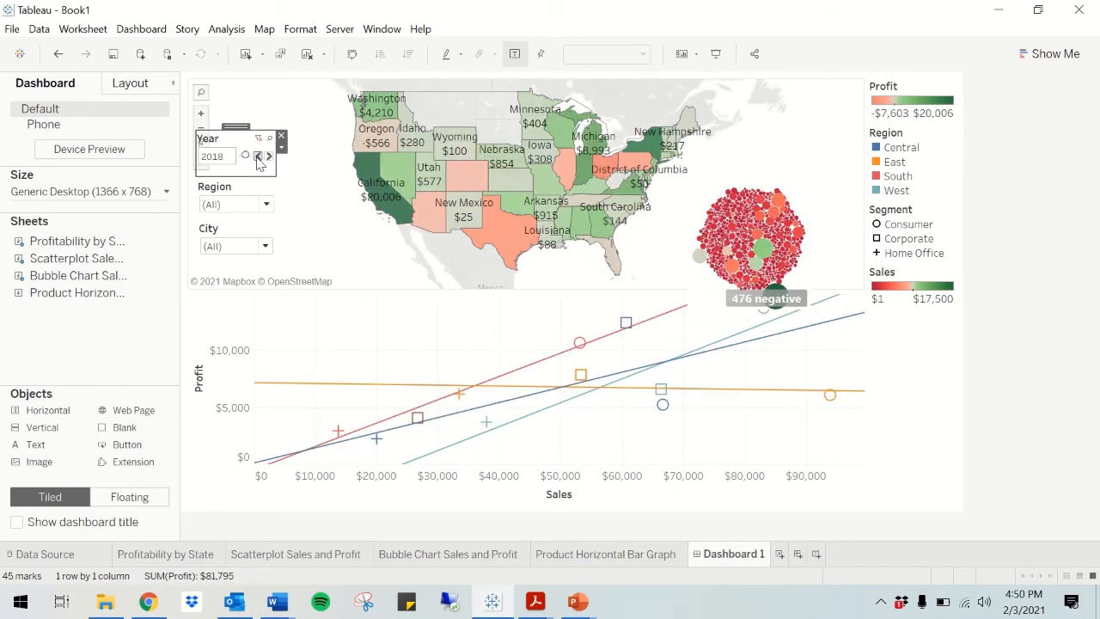
click(257, 157)
click(257, 156)
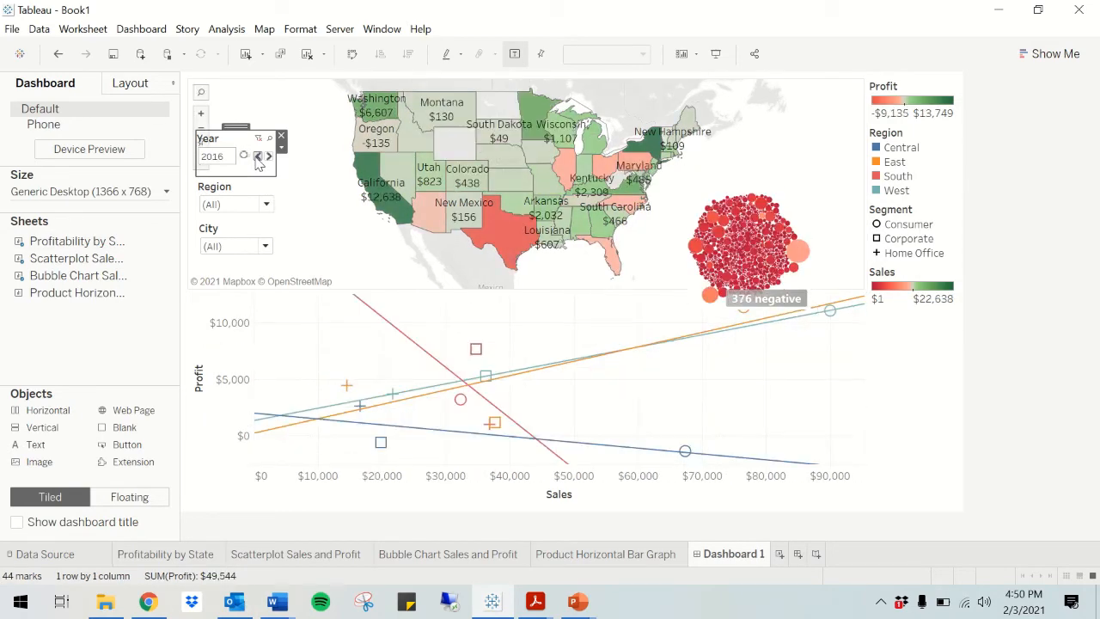
click(257, 157)
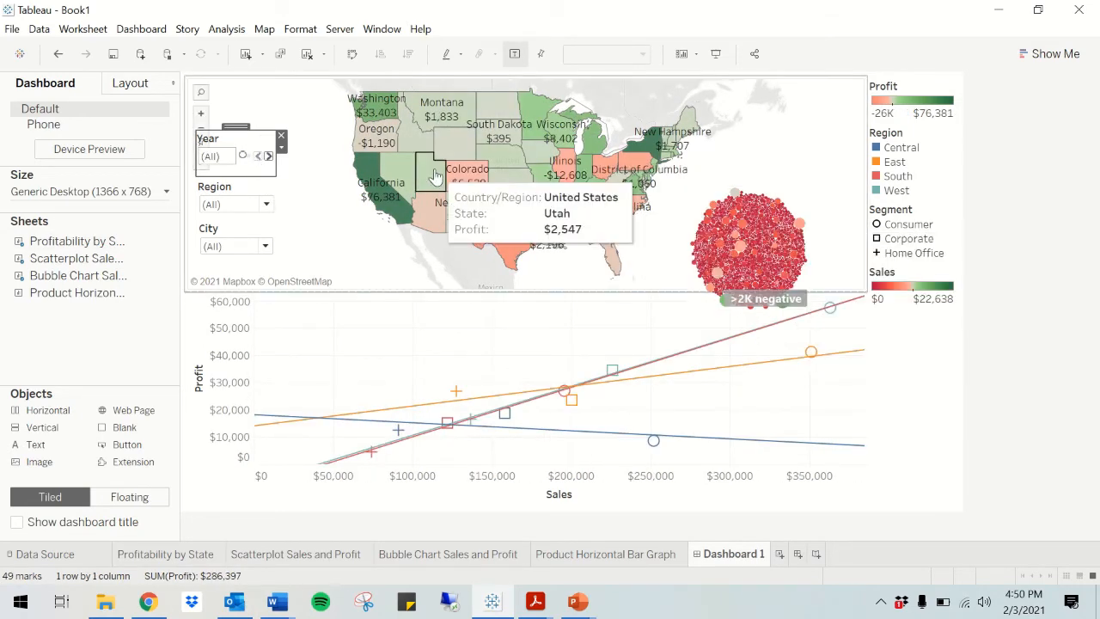
Step: Select California on the map to view its sales and profit across all years
click(380, 190)
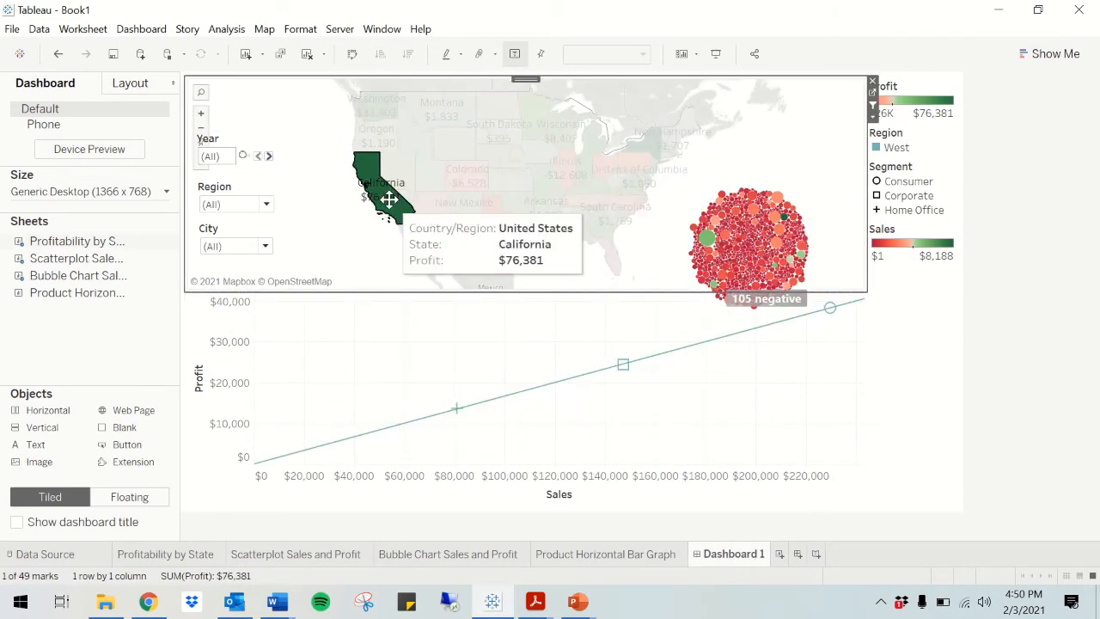
mouse_move(384, 199)
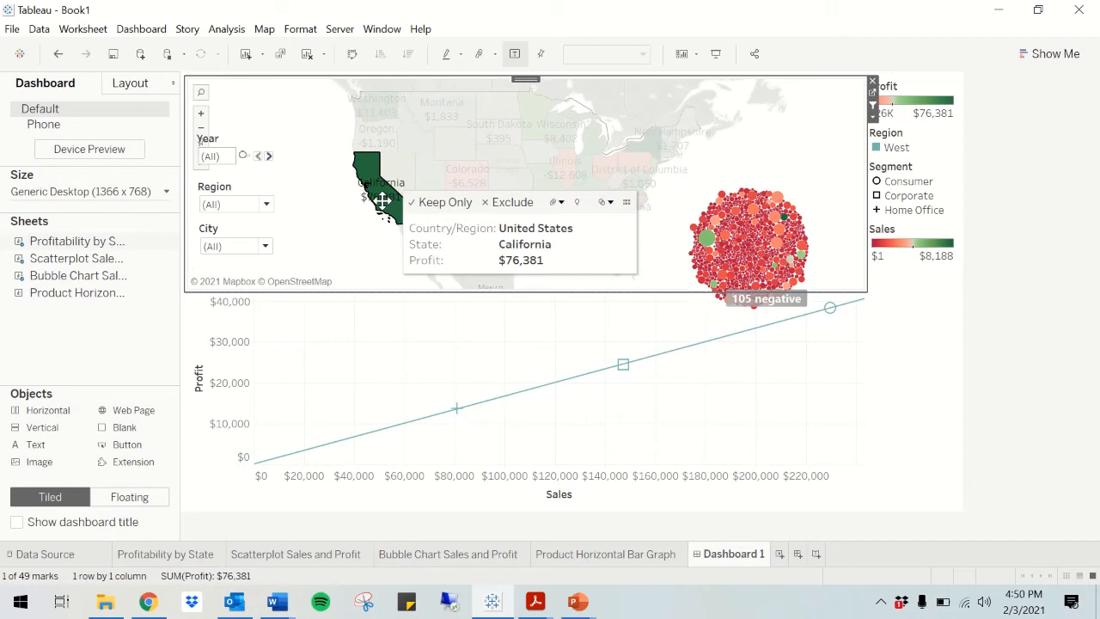
mouse_move(277, 6)
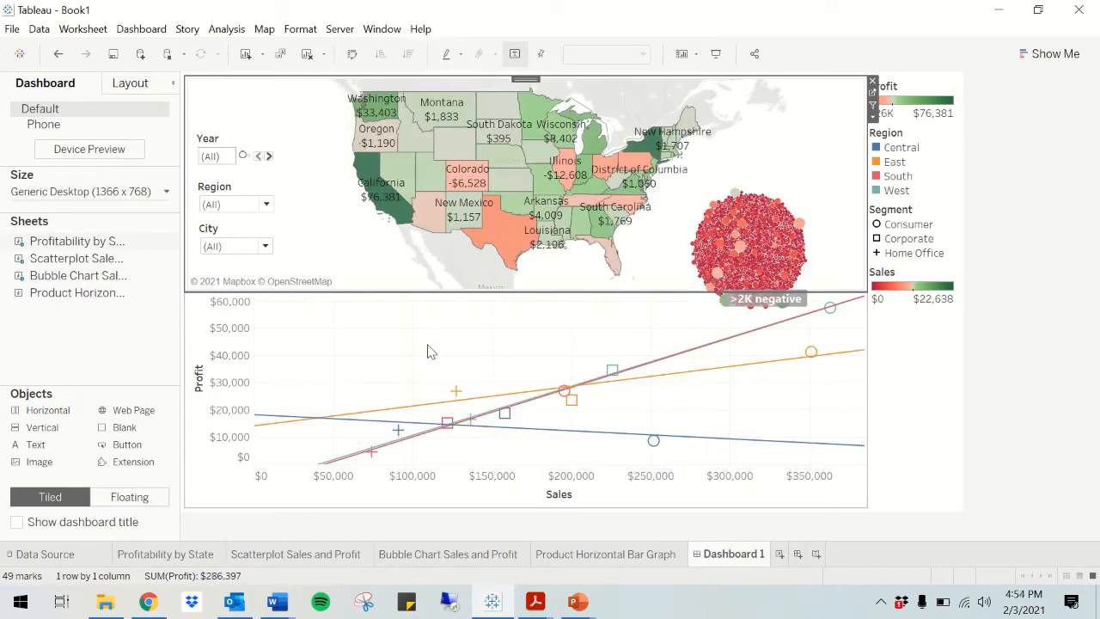
Step: Test the map's filter action on California repeatedly and on Washington, clearing the selection each time
click(386, 191)
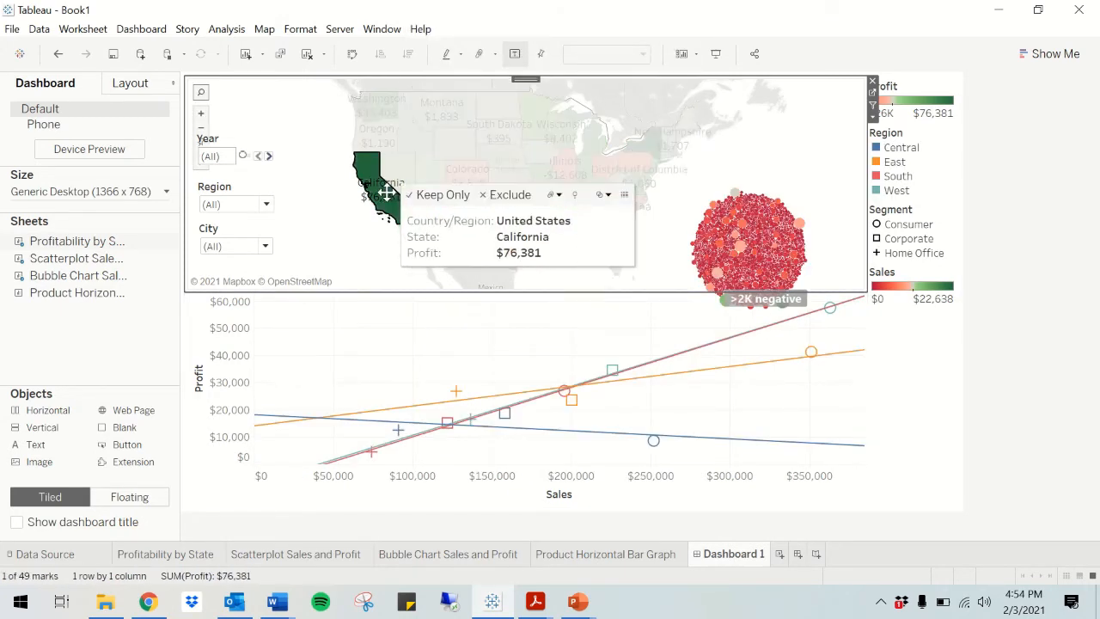
click(328, 220)
click(386, 191)
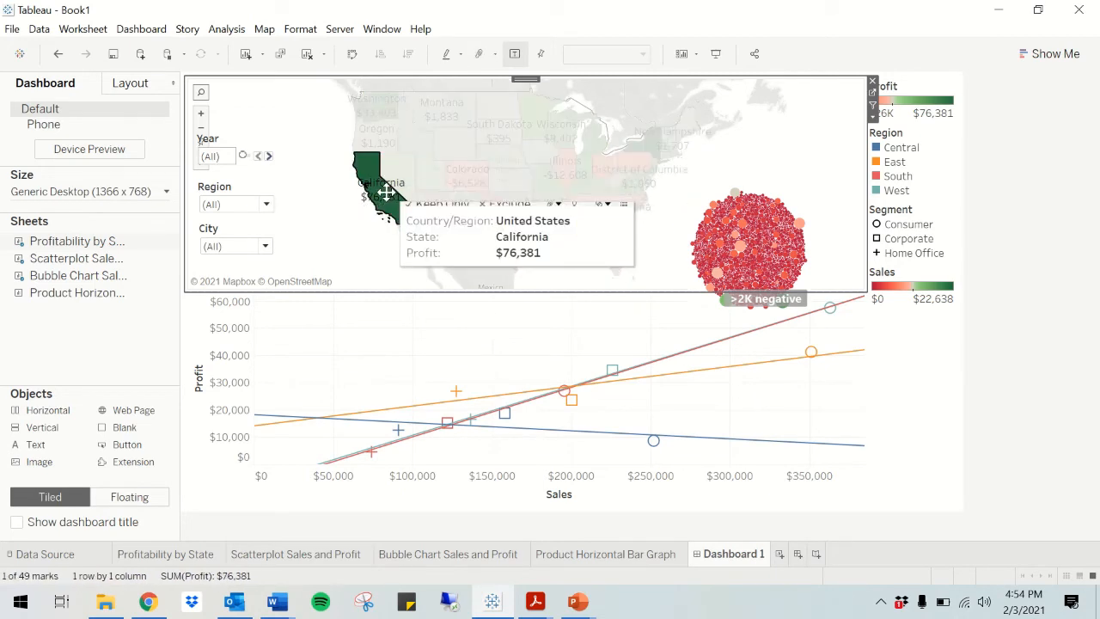
click(337, 221)
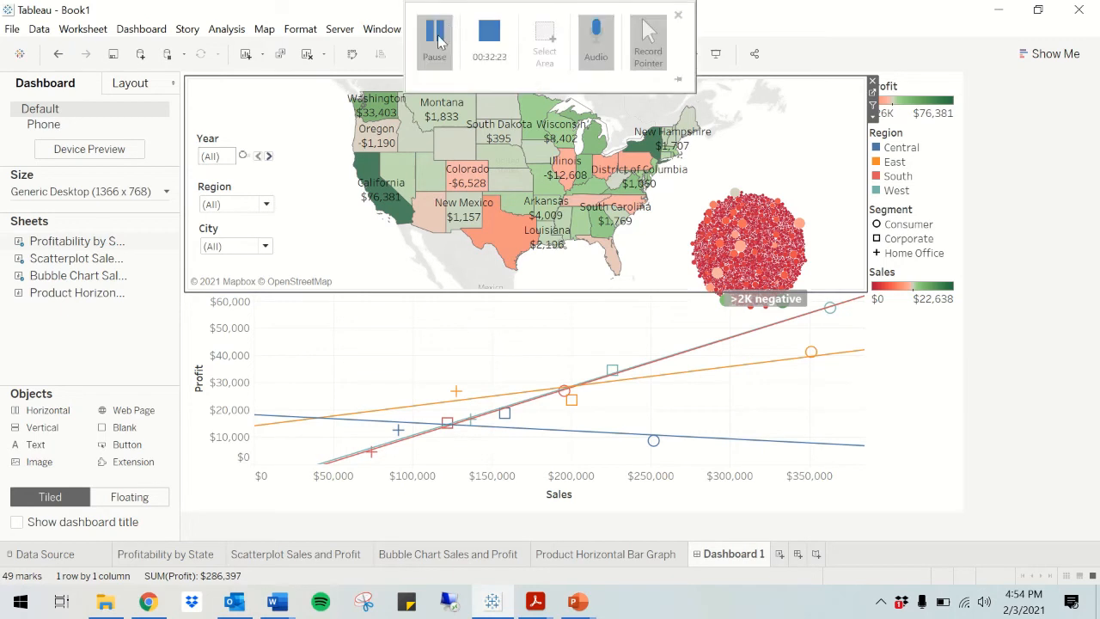
click(373, 197)
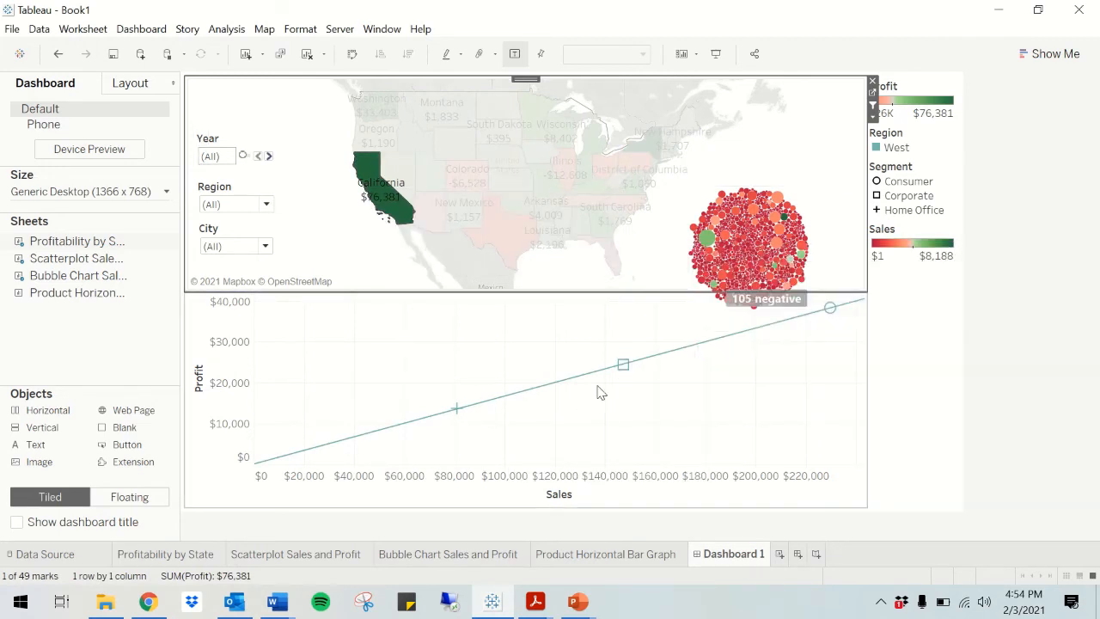
click(336, 252)
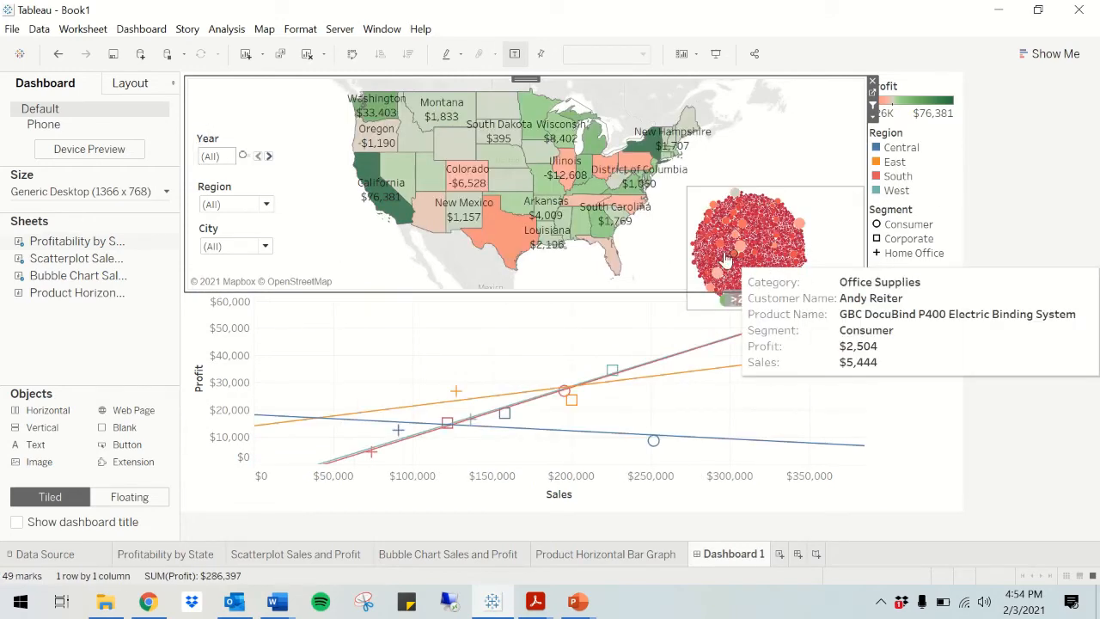
click(374, 118)
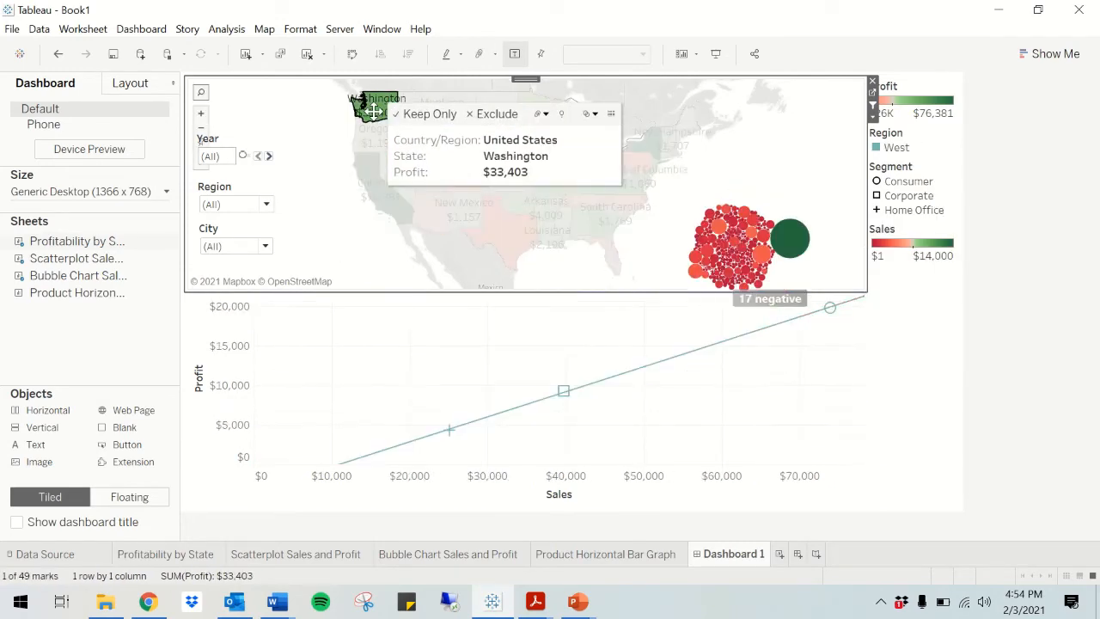
click(343, 202)
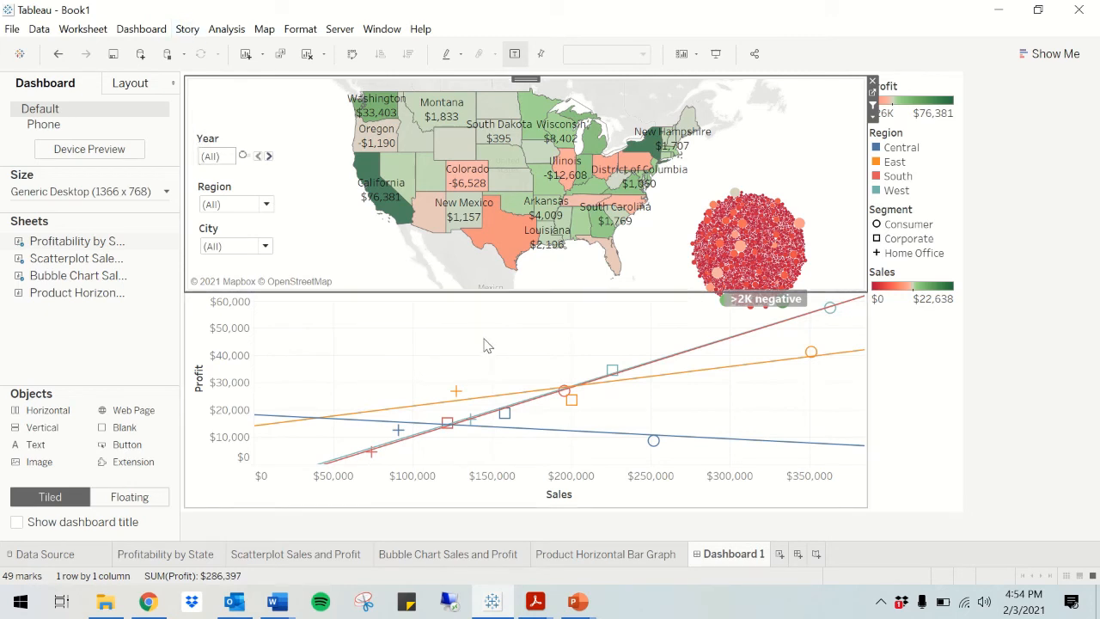
Step: Inspect the South Consumer scatterplot mark and a bubble's details, recheck the charts filtered to California, and clear the map selection
mouse_move(563, 393)
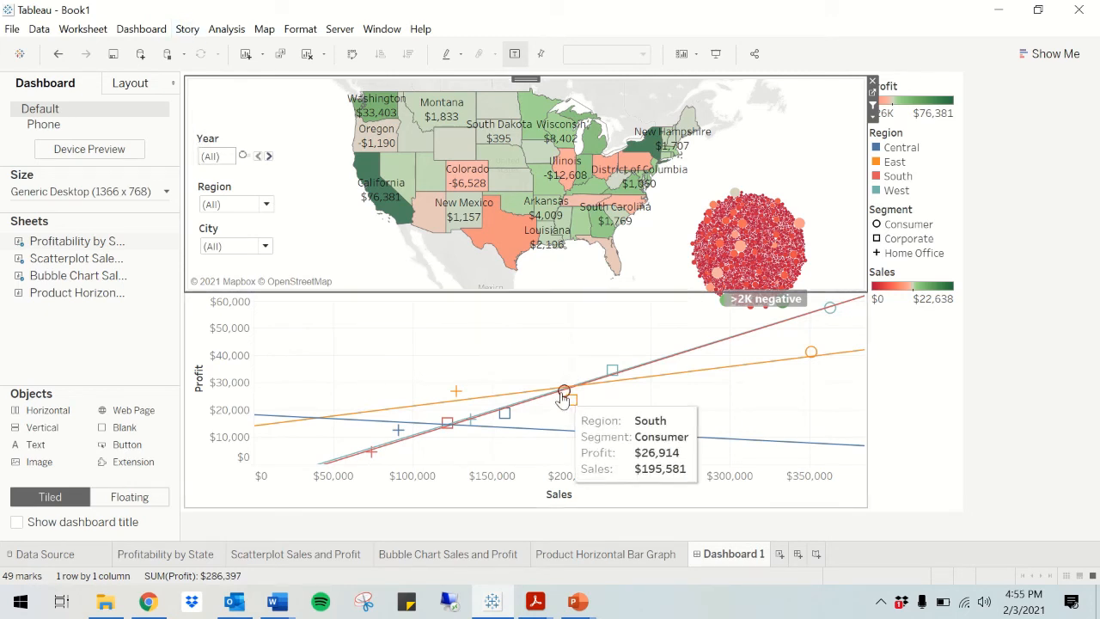
mouse_move(765, 243)
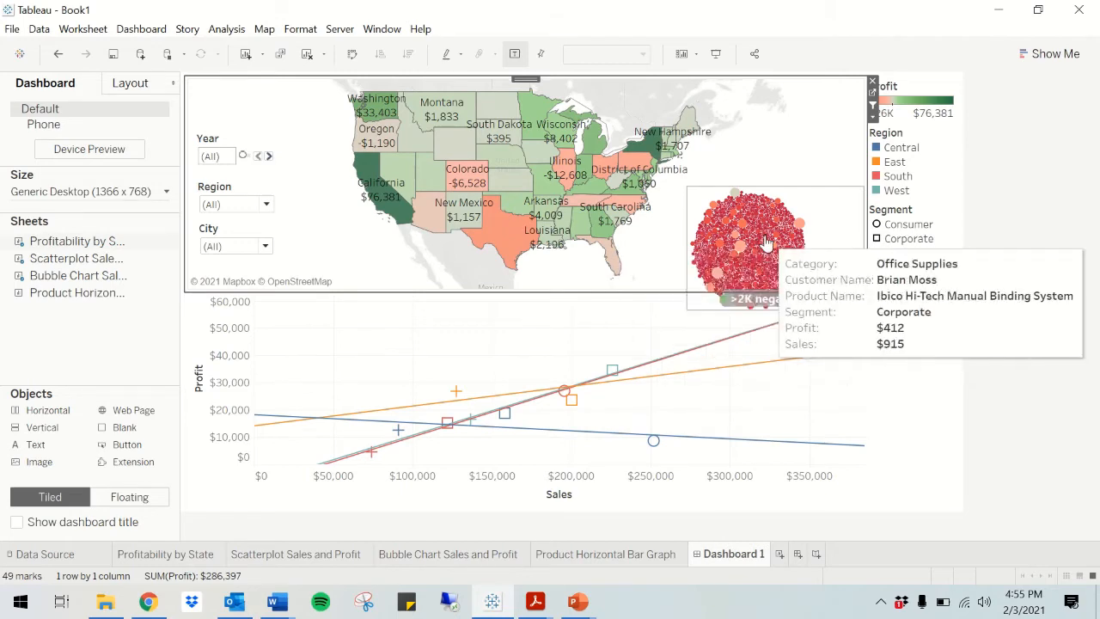
click(365, 177)
mouse_move(458, 411)
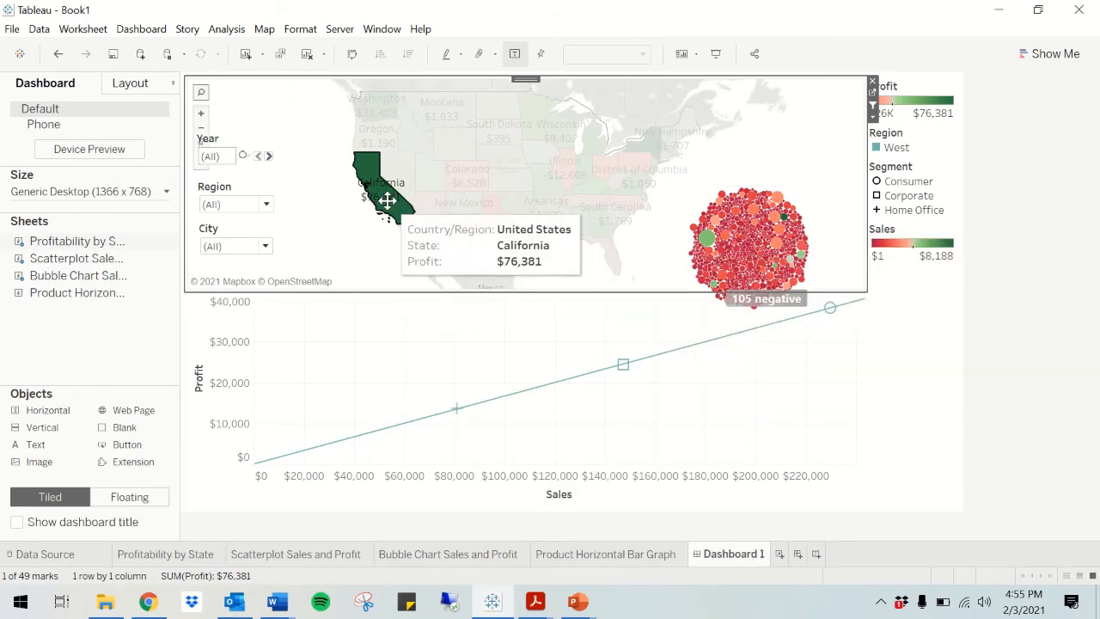
click(318, 240)
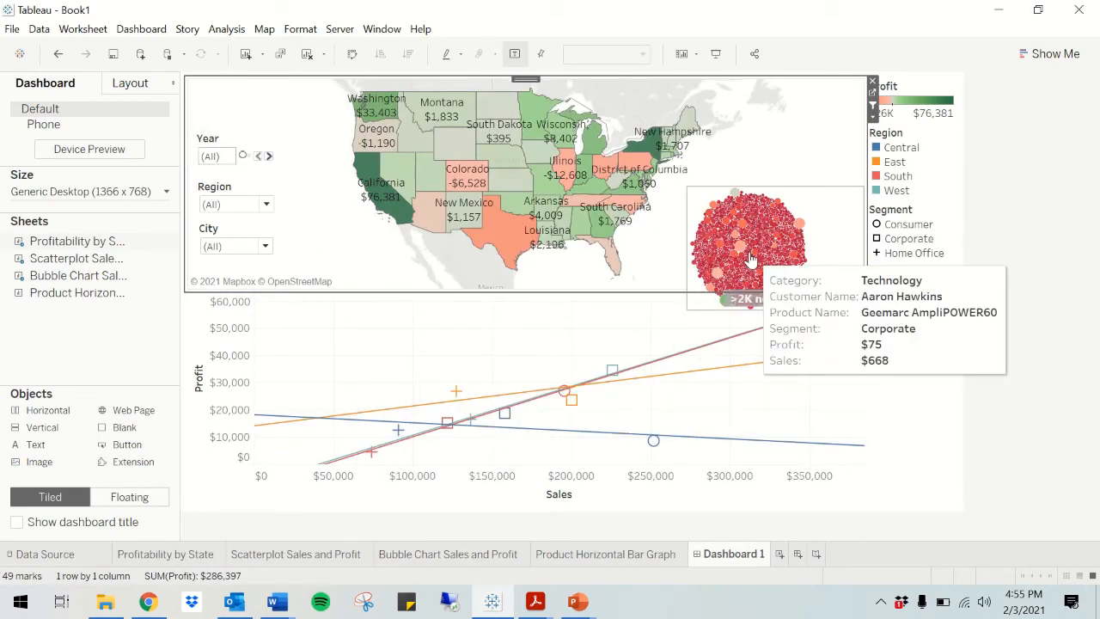
Step: Add a dashboard filter action that runs on Select, with Scatterplot Sales and Profit as source and only Bubble Chart Sales and Profit as target
click(141, 29)
click(215, 228)
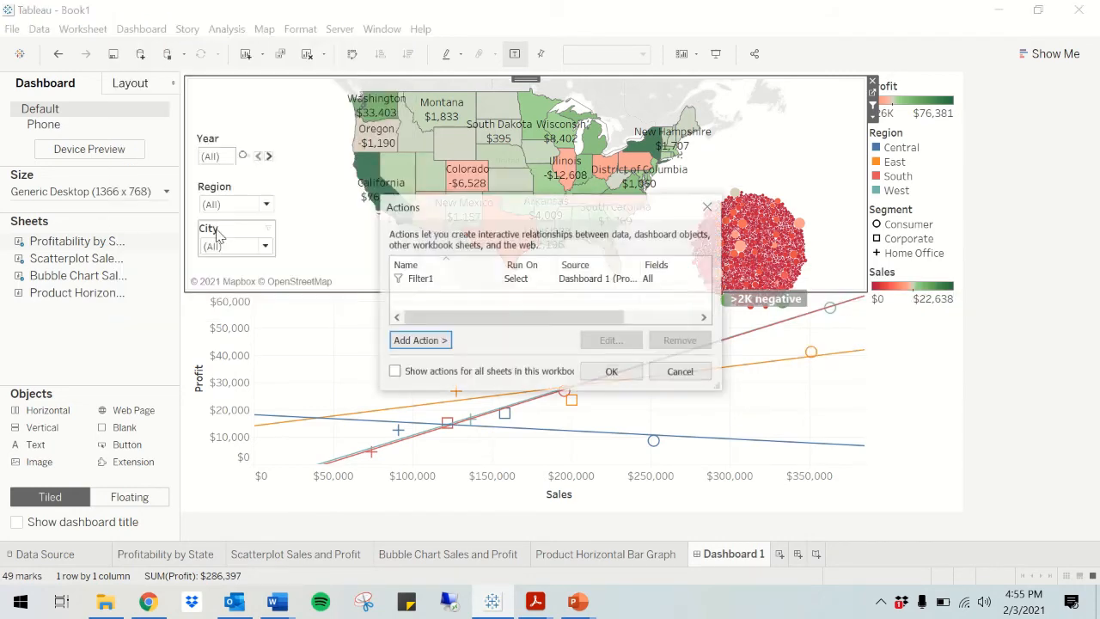
click(418, 341)
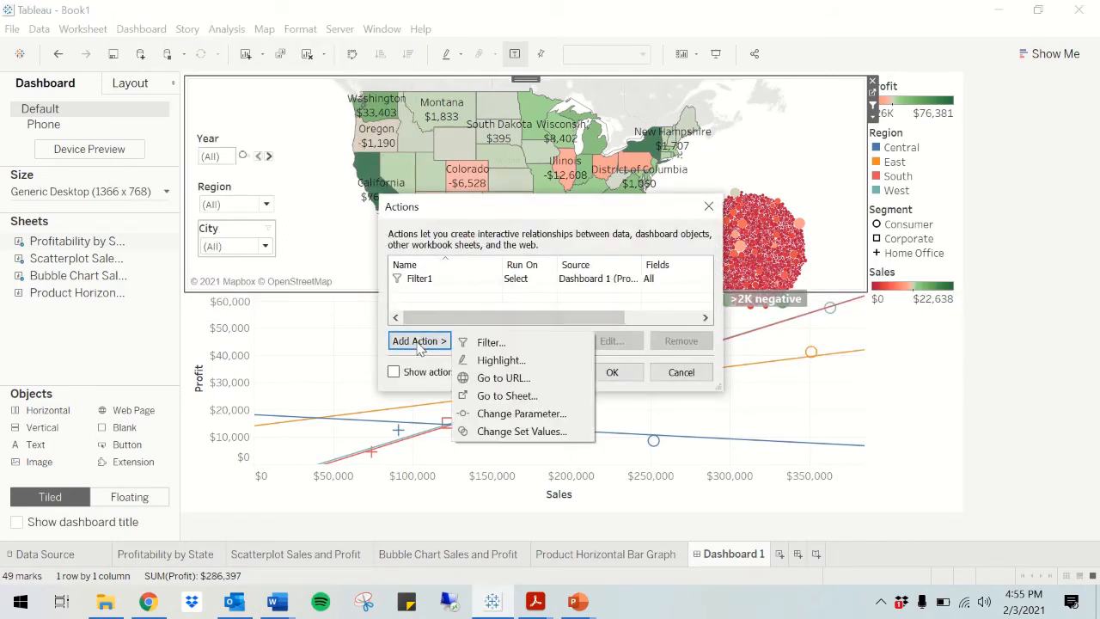
click(484, 341)
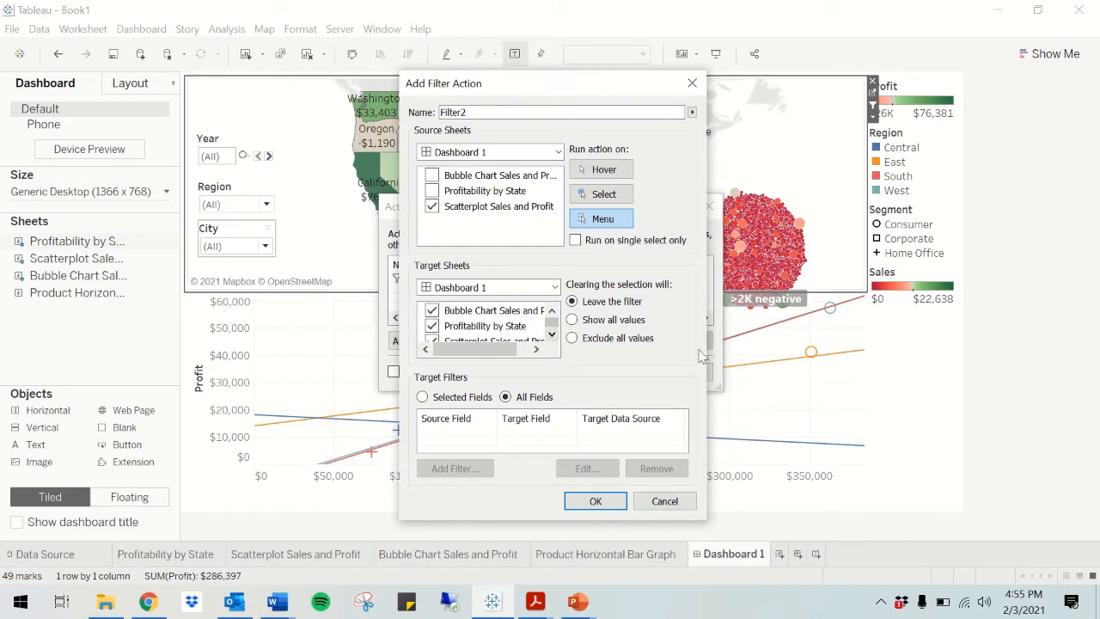
click(552, 336)
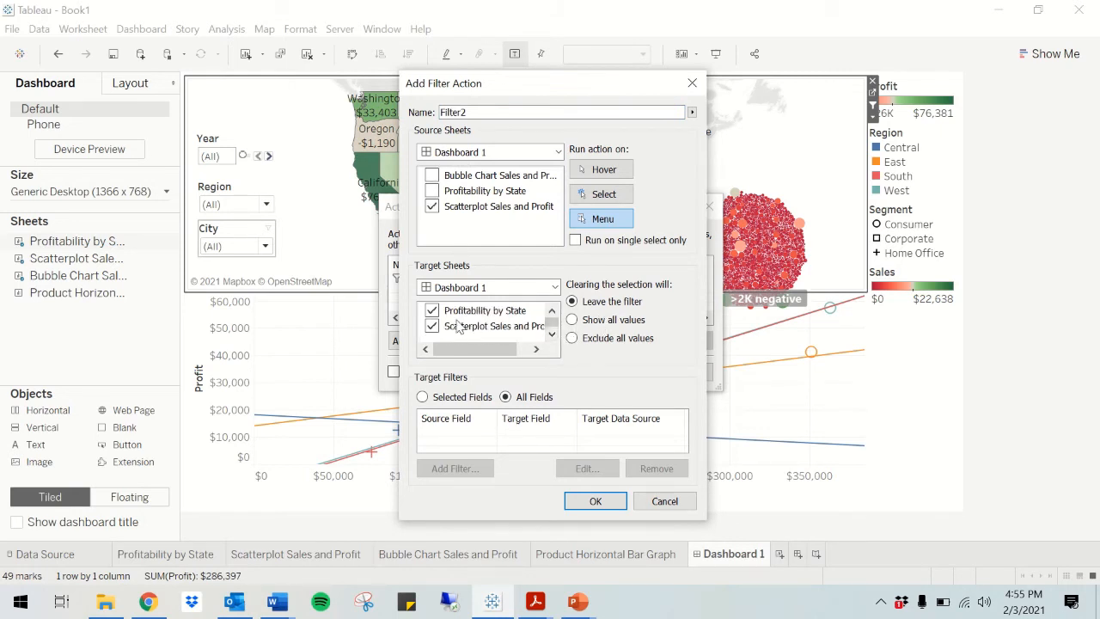
scroll(434, 331, up, 1)
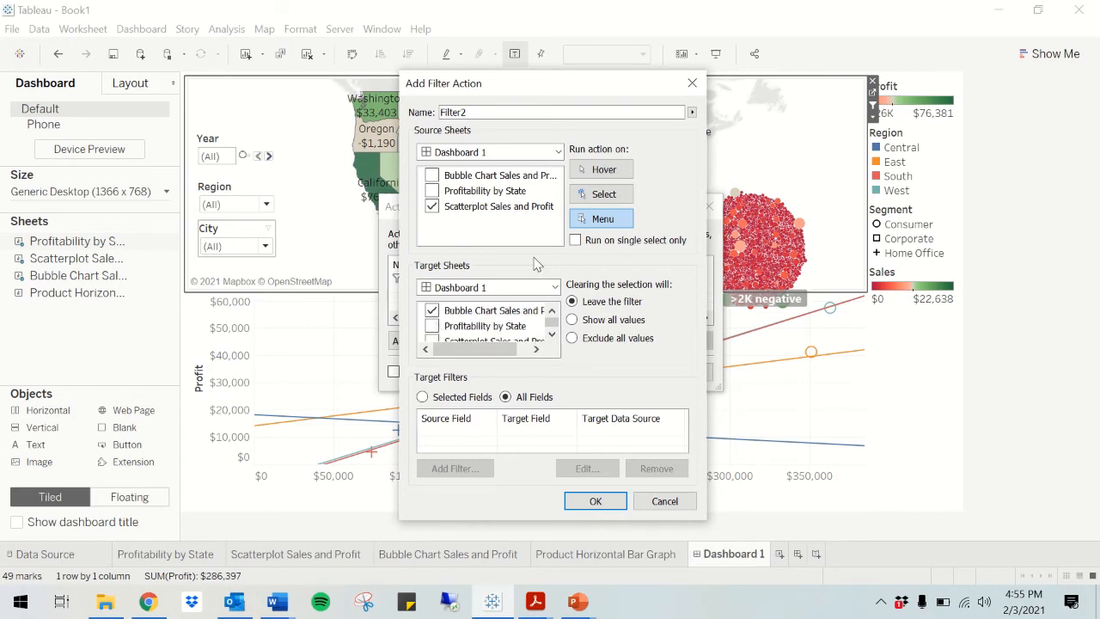
click(602, 197)
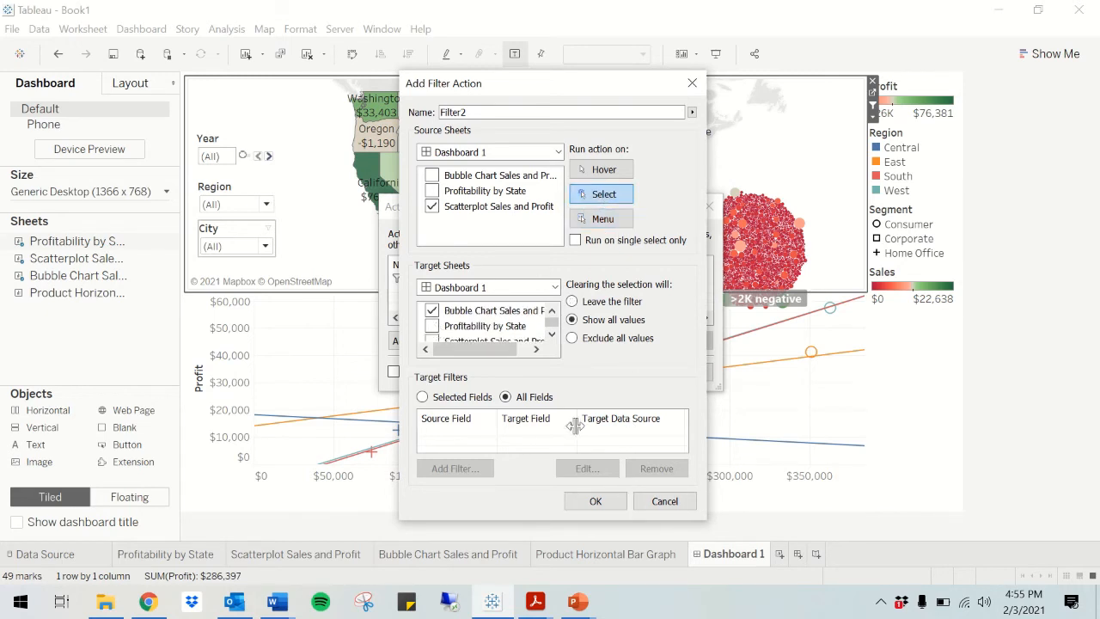
click(604, 504)
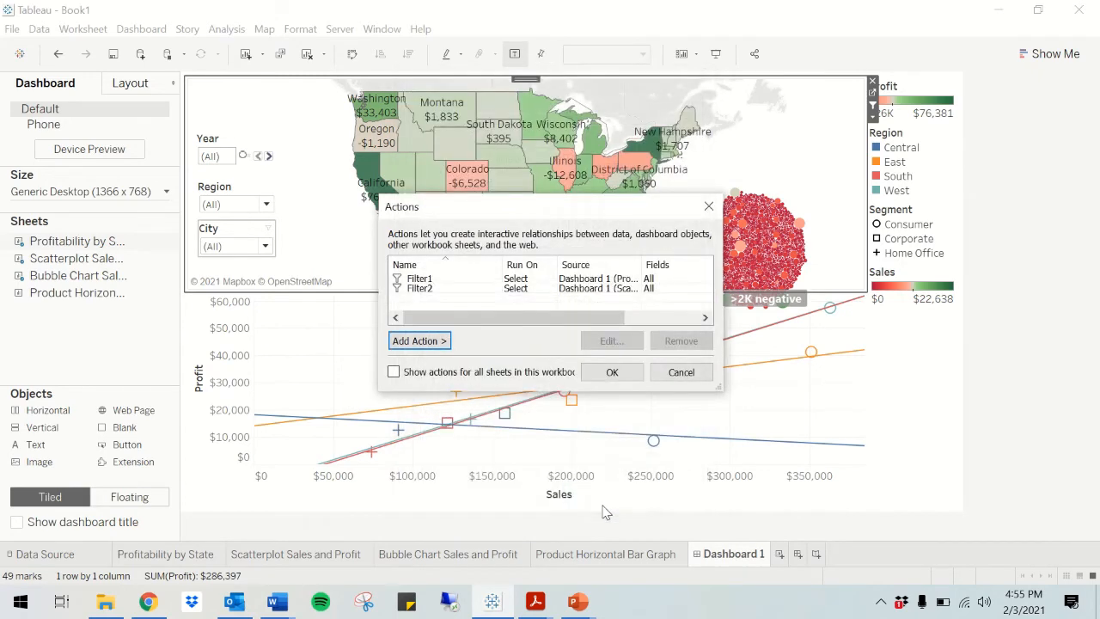
click(636, 379)
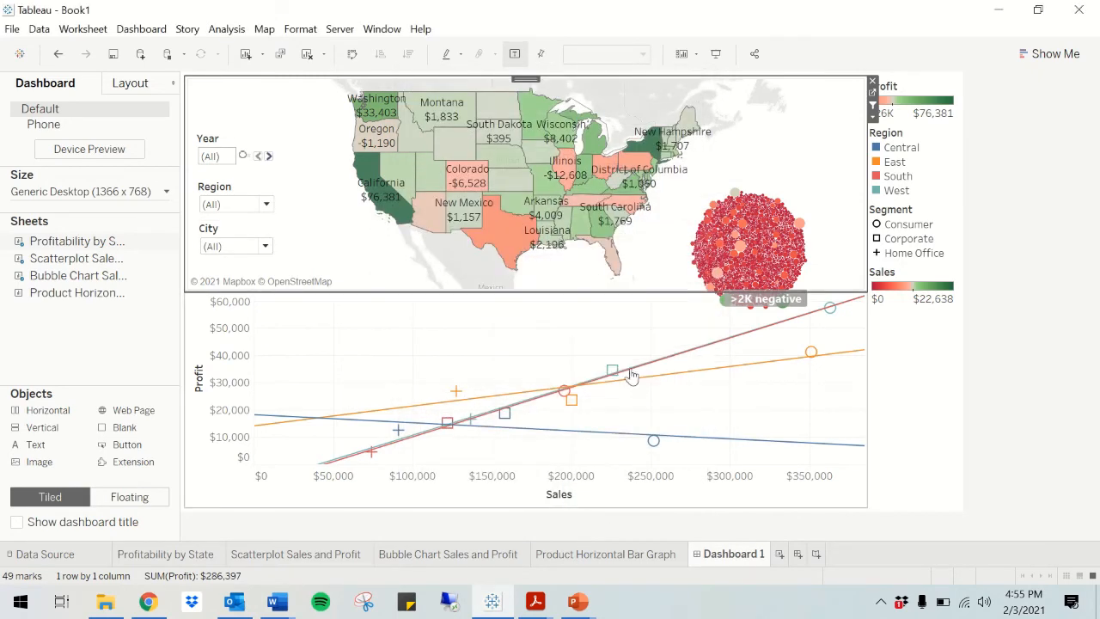
Step: Test the scatterplot filter action on the West Corporate mark with California selected, and clear both selections
click(389, 209)
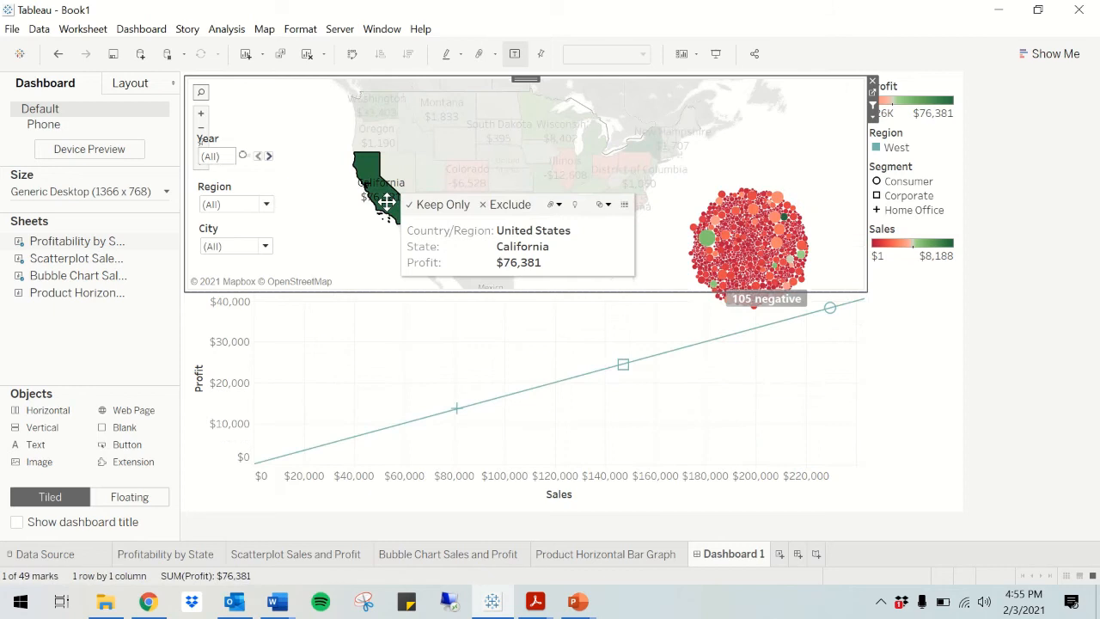
click(625, 368)
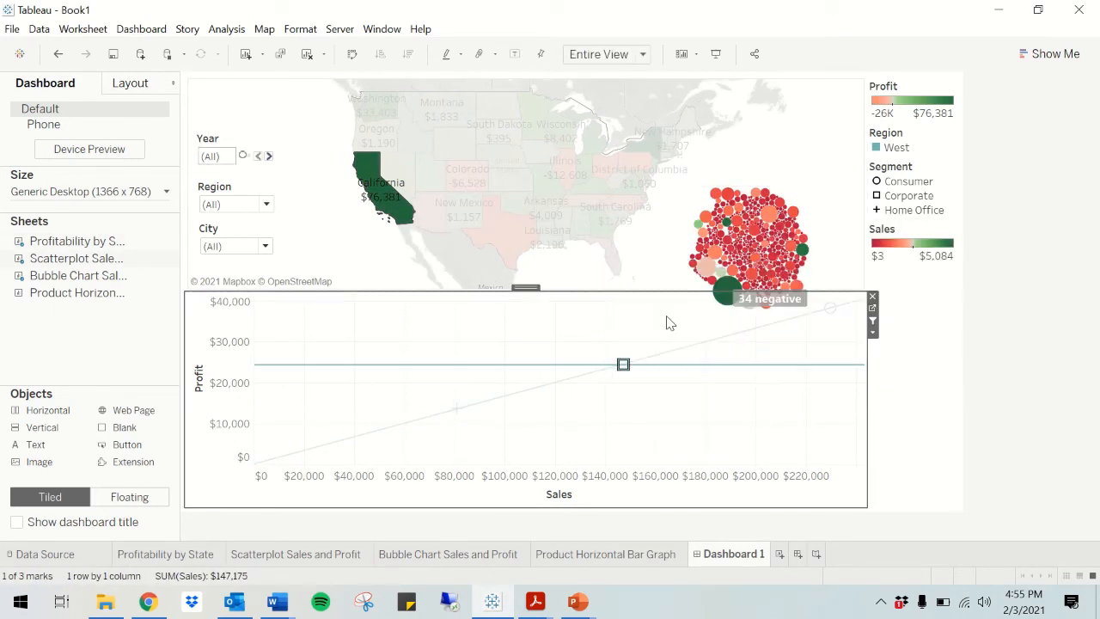
click(637, 341)
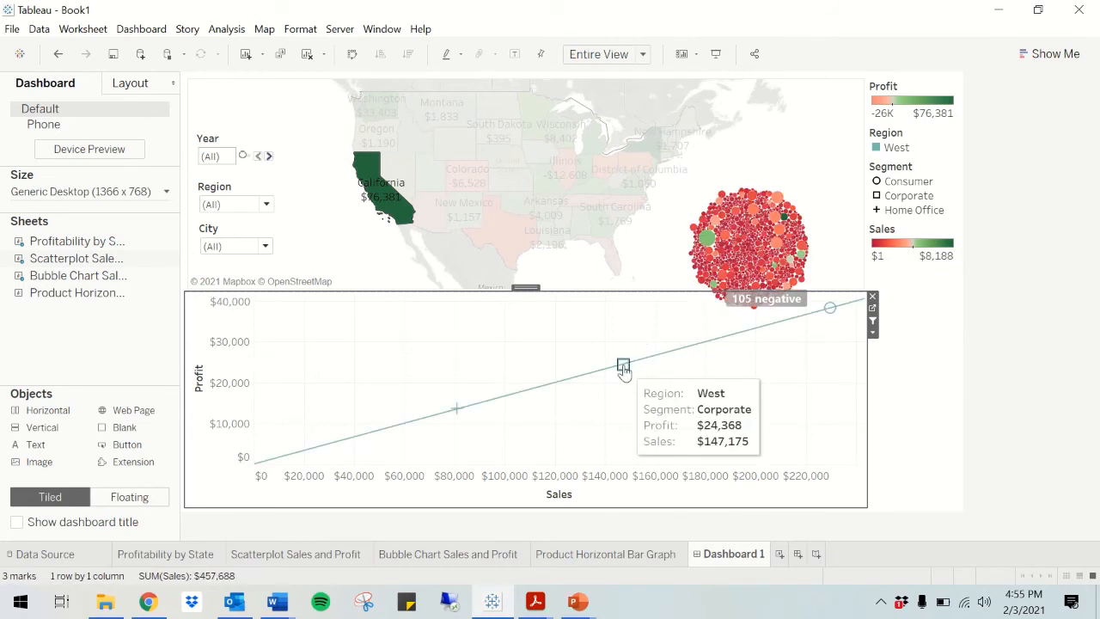
mouse_move(623, 368)
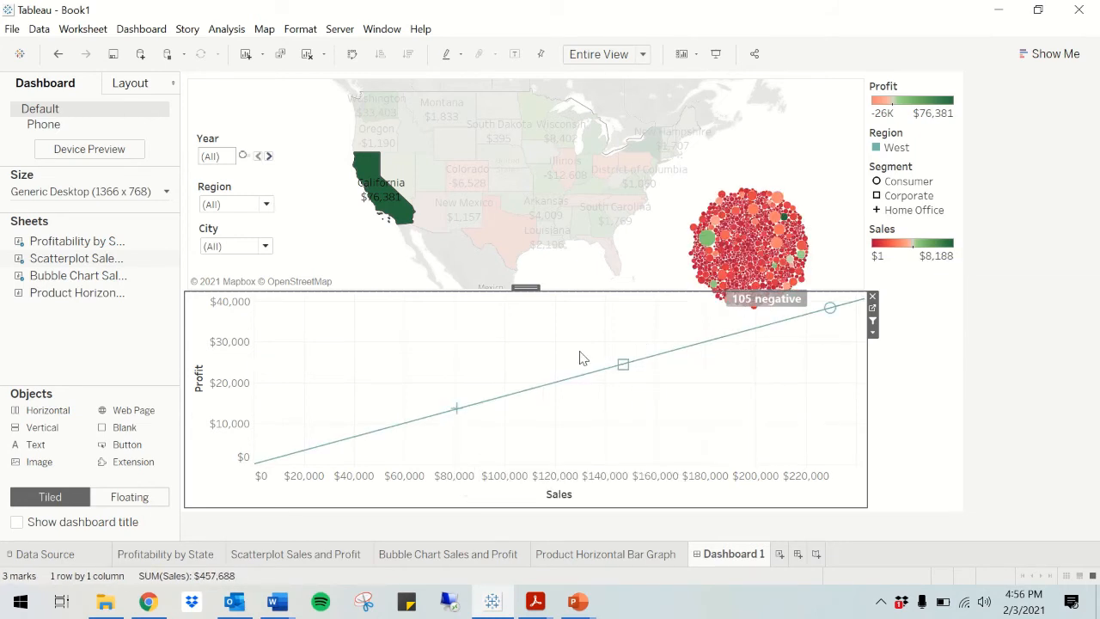
click(391, 195)
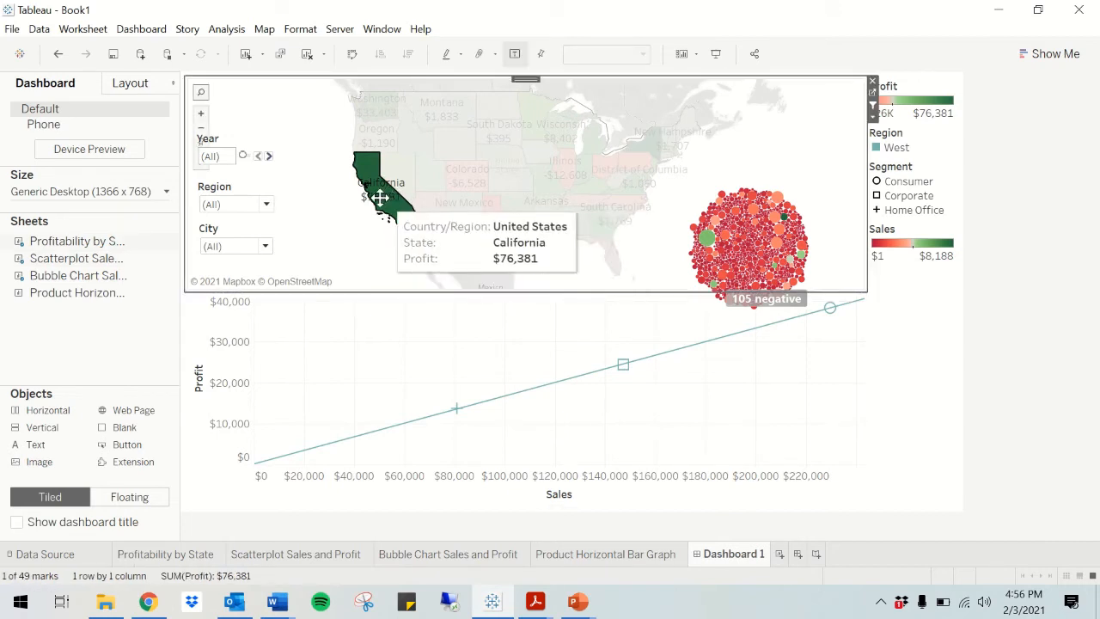
click(344, 224)
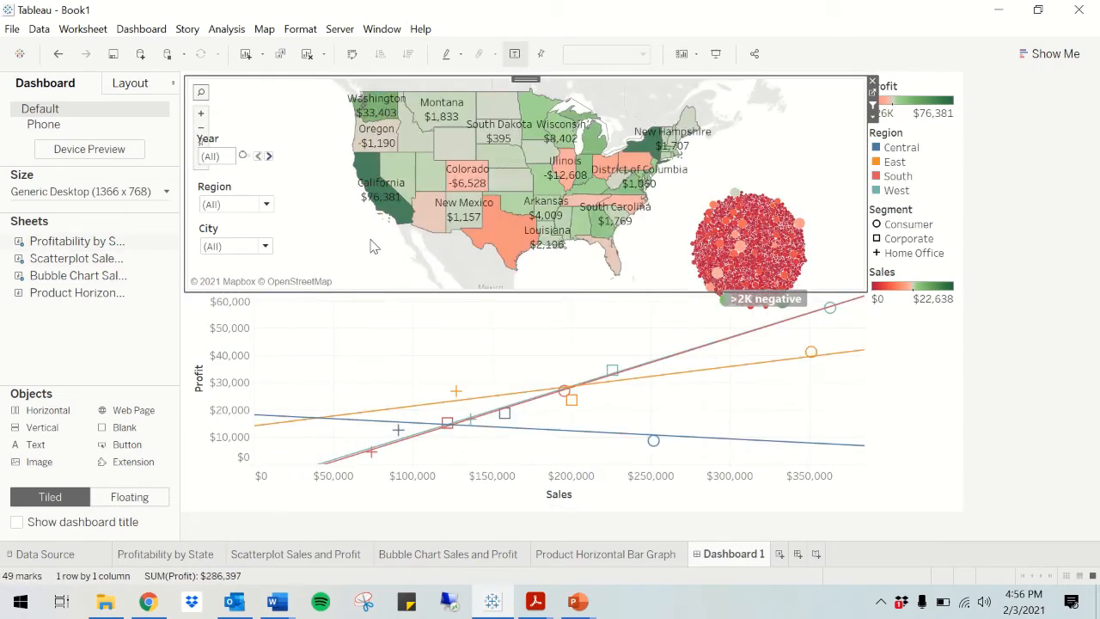
Step: Review the Scatterplot Sales and Profit and Bubble Chart Sales and Profit worksheets, returning to Dashboard 1 after each
click(336, 555)
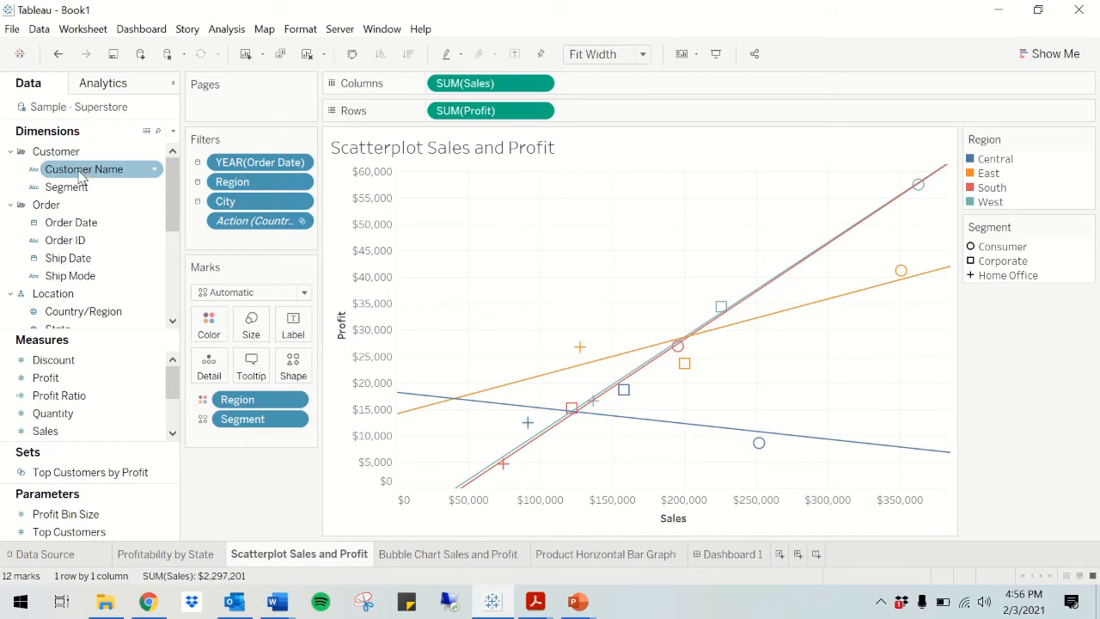
click(733, 554)
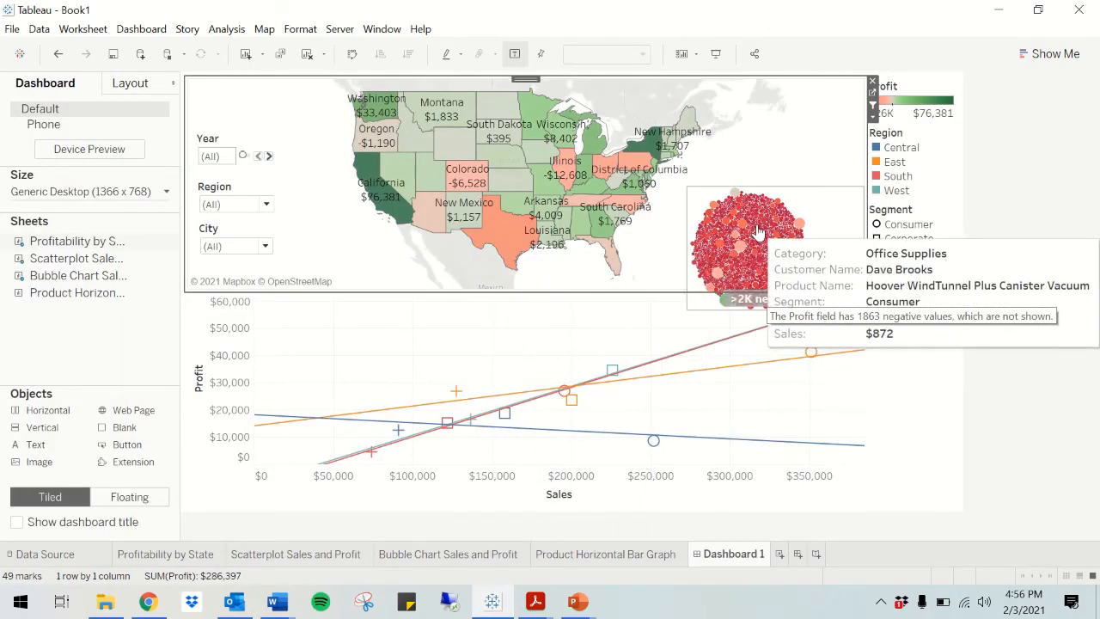
click(421, 556)
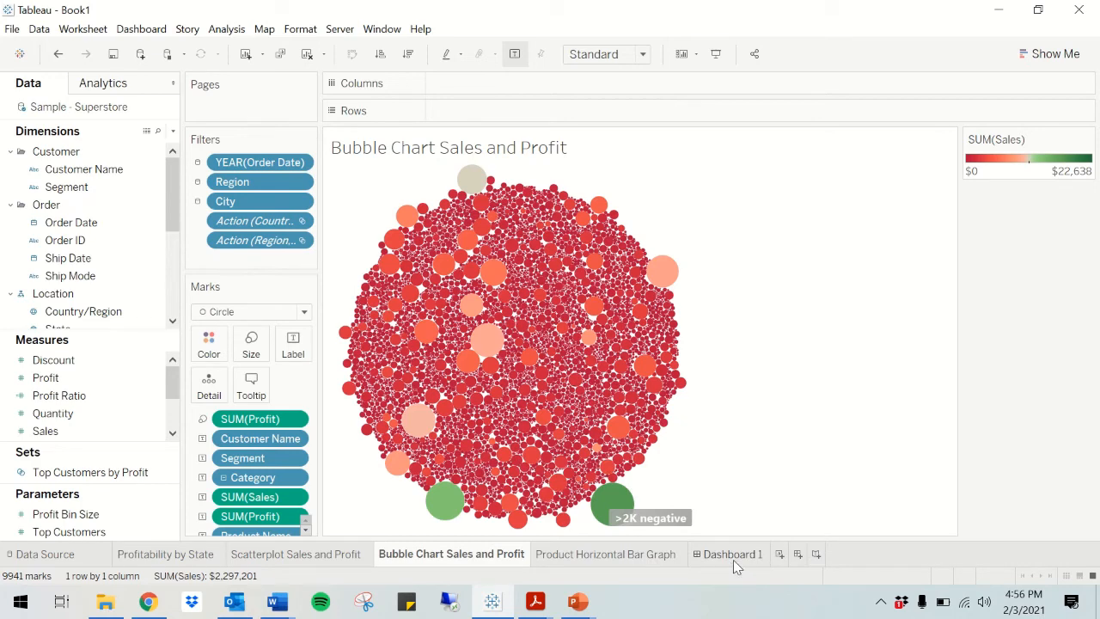
mouse_move(733, 559)
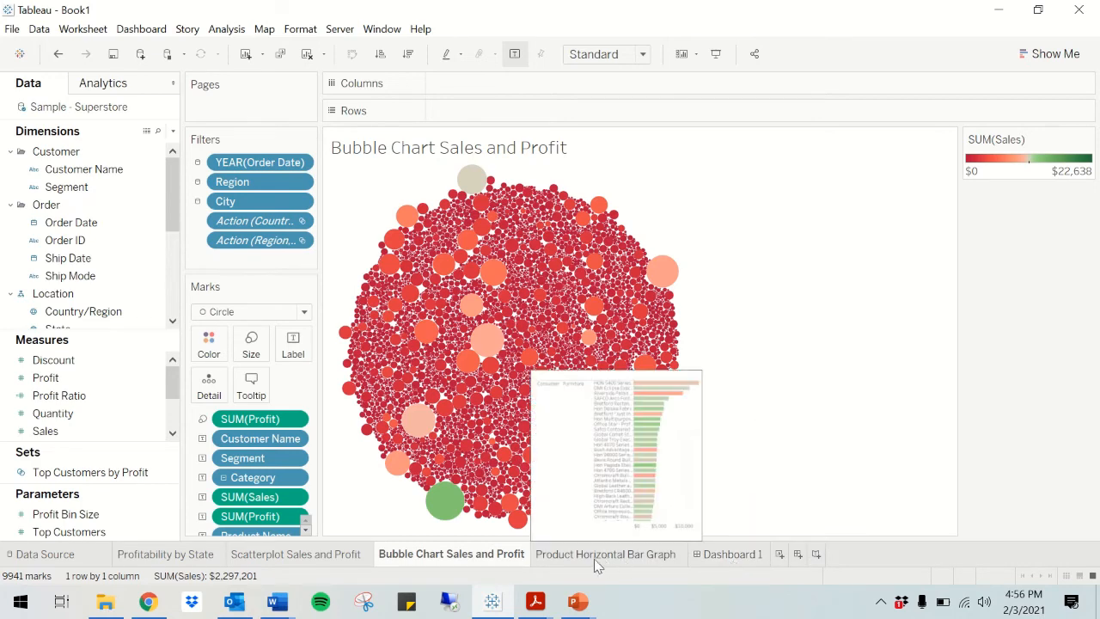
click(735, 557)
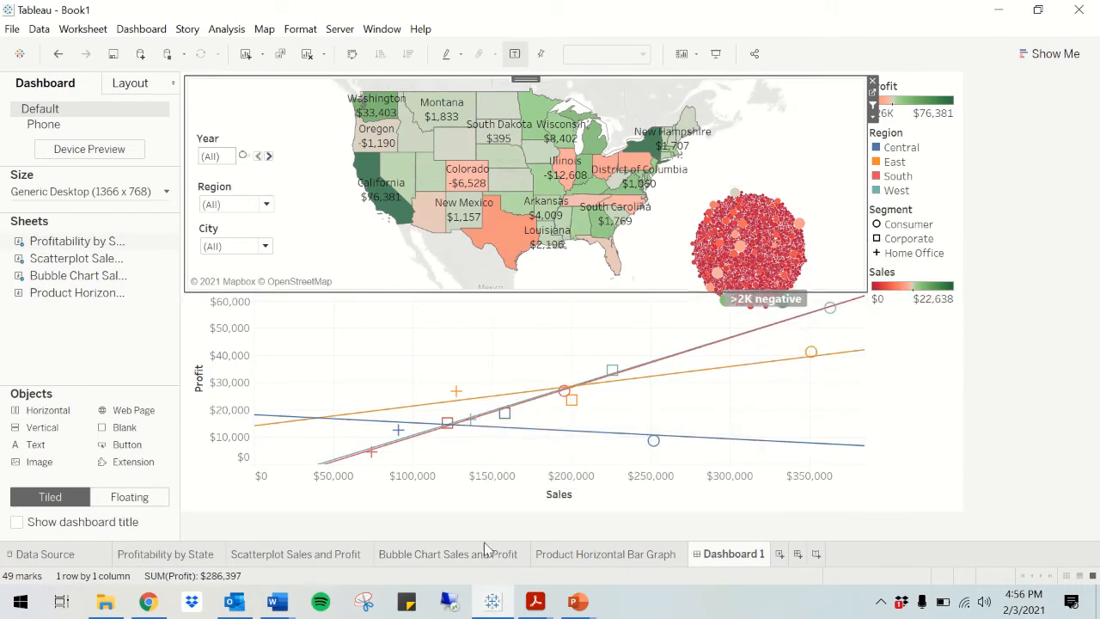
Step: On the Scatterplot Sales and Profit worksheet, add Customer Name to the marks' detail, undo it, and add it again
click(347, 556)
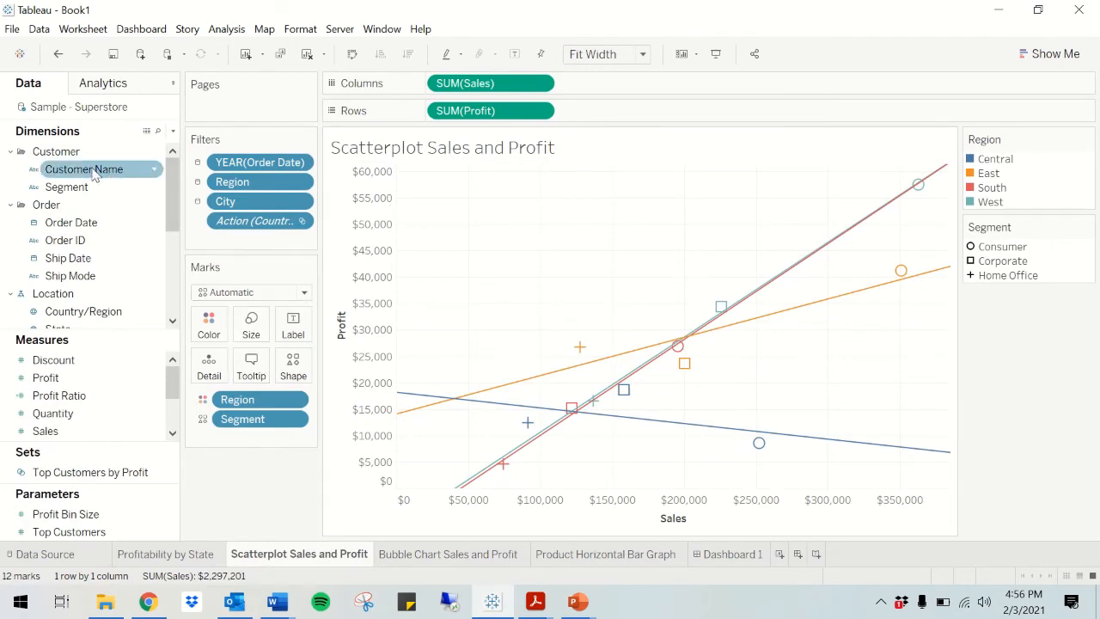
drag(95, 175, 206, 378)
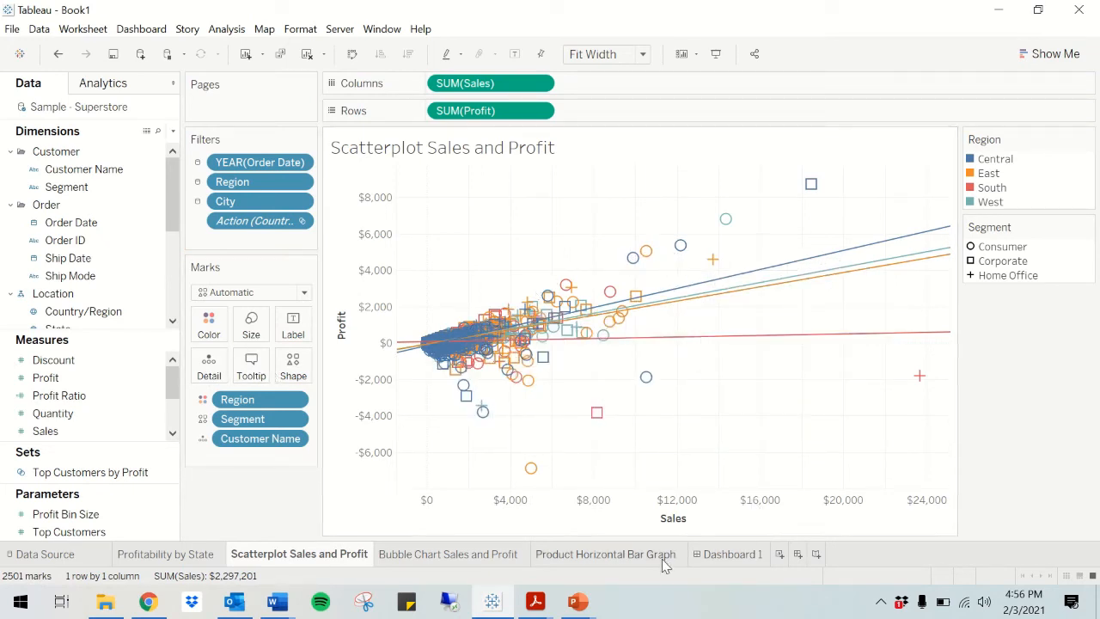
click(126, 189)
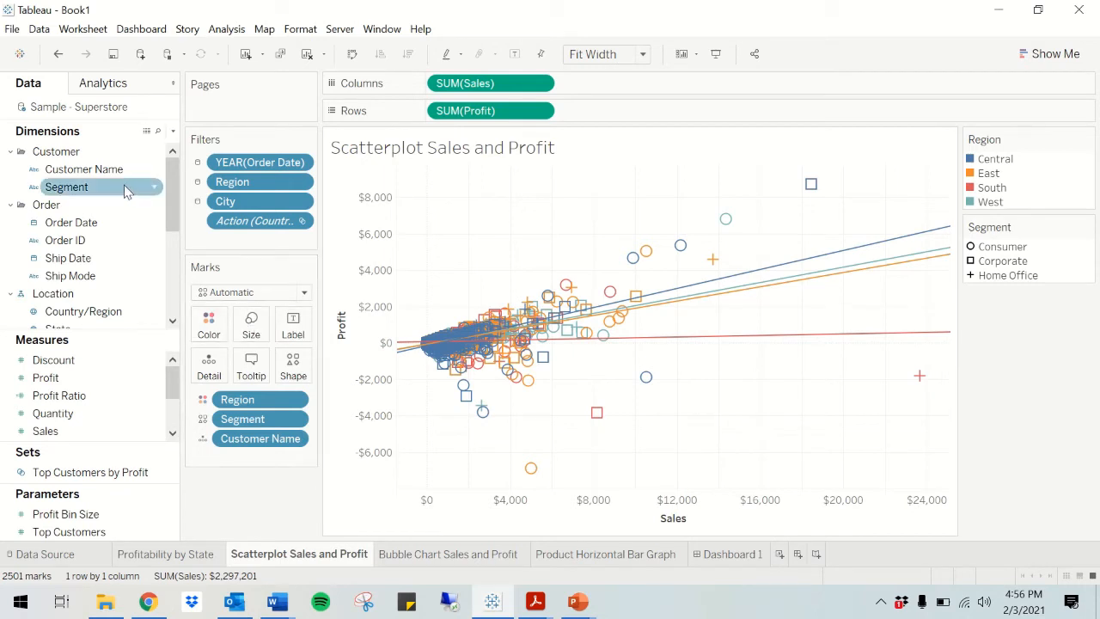
key(ctrl+z)
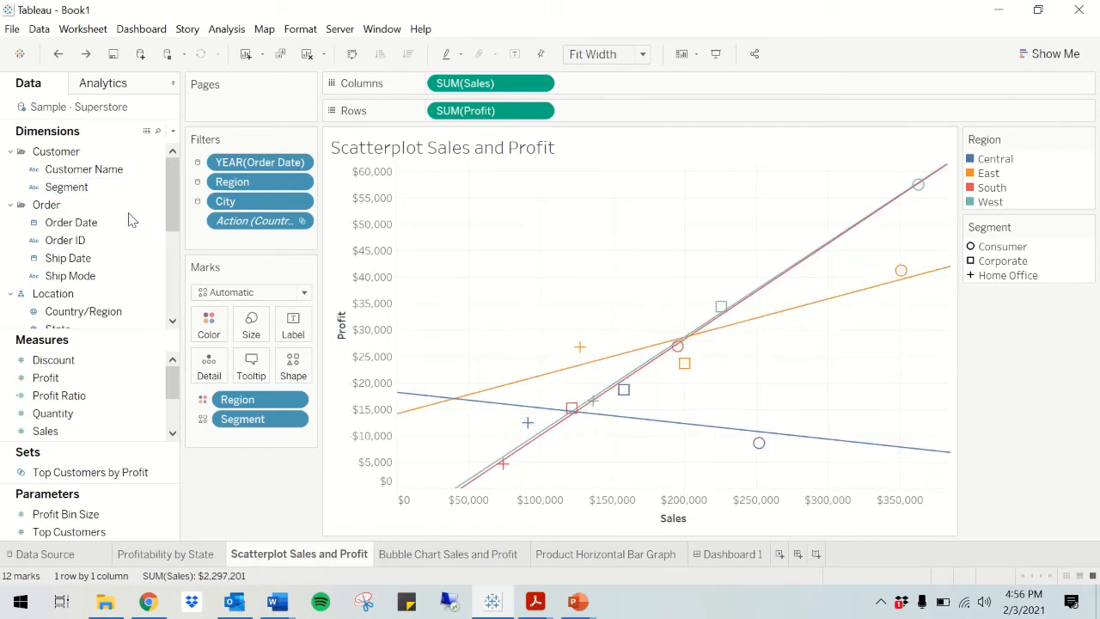
drag(84, 171, 212, 367)
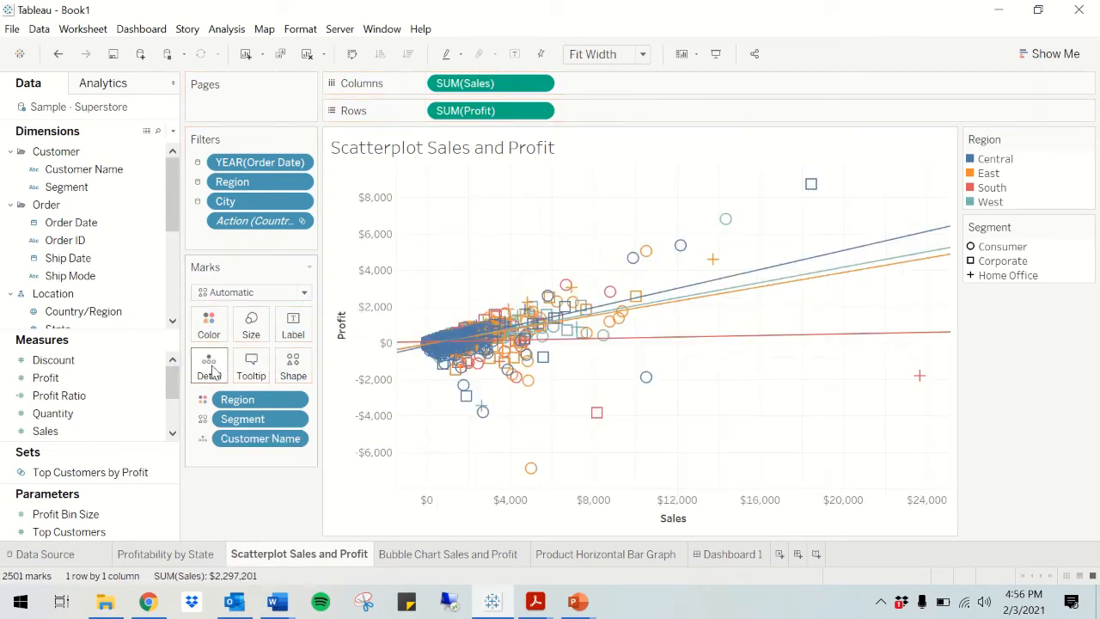
Step: On Dashboard 1, test the filter actions with California and a Home Office scatterplot mark near $4,900 sales, and clear both selections
click(729, 554)
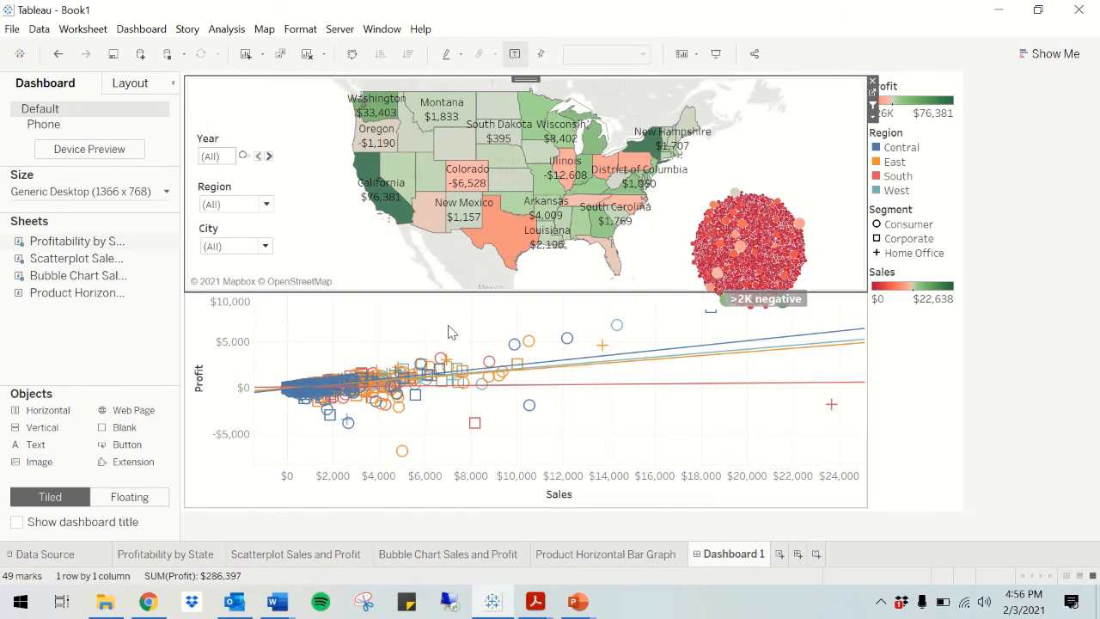
click(380, 203)
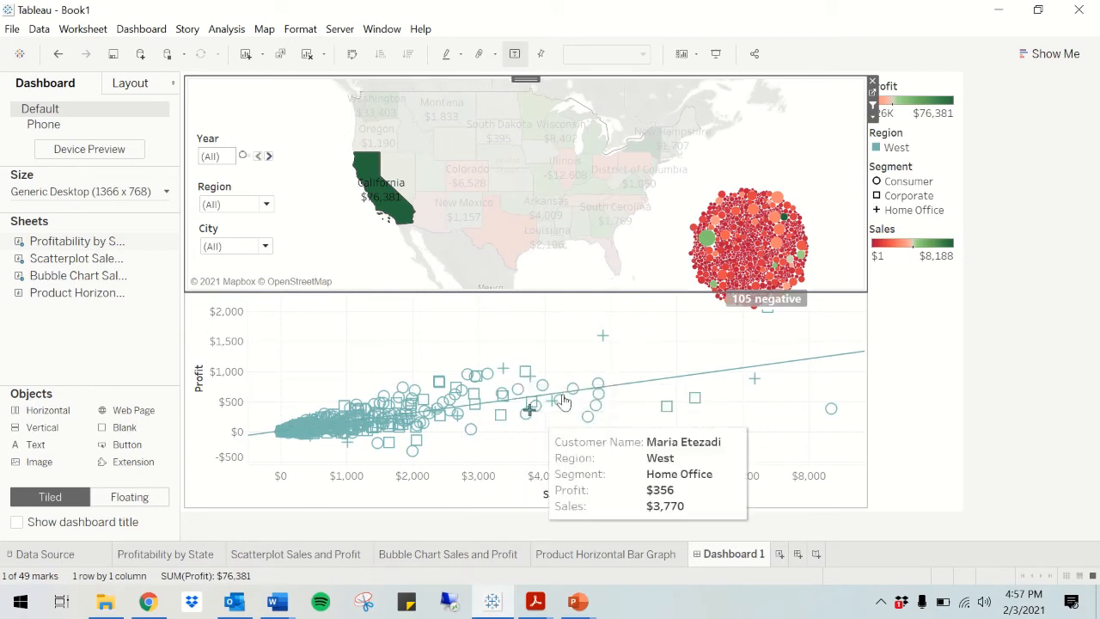
click(603, 335)
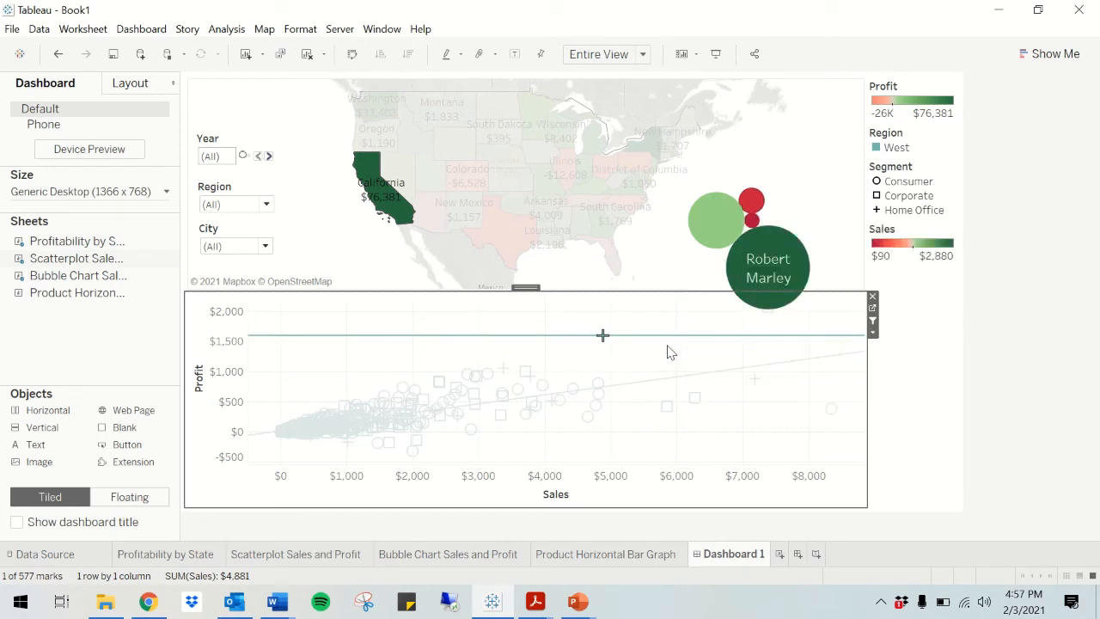
click(369, 273)
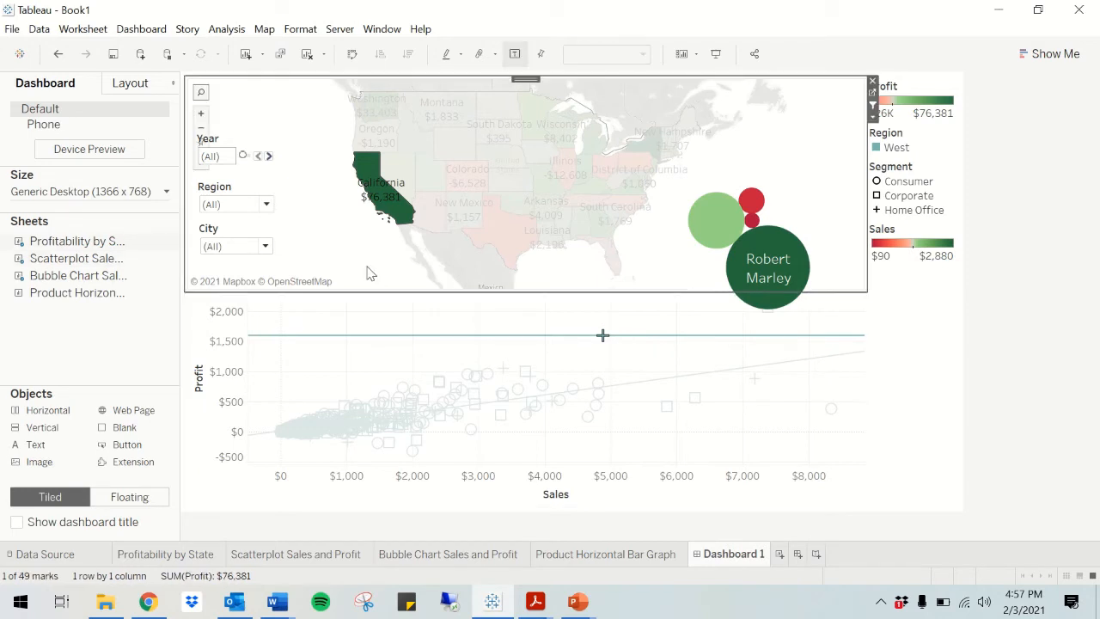
click(365, 272)
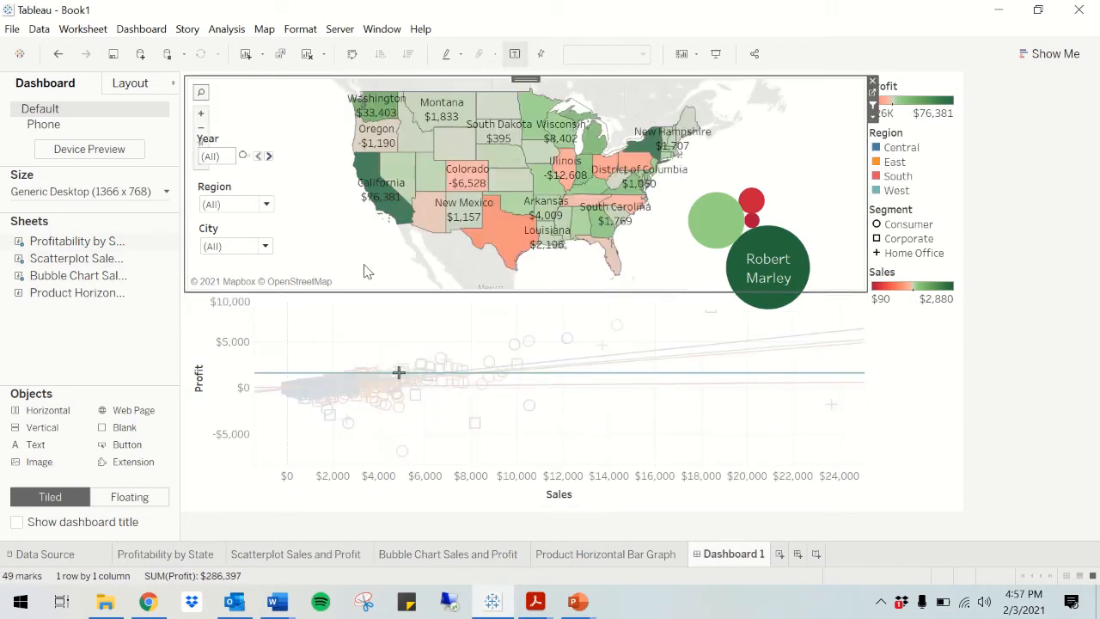
click(395, 367)
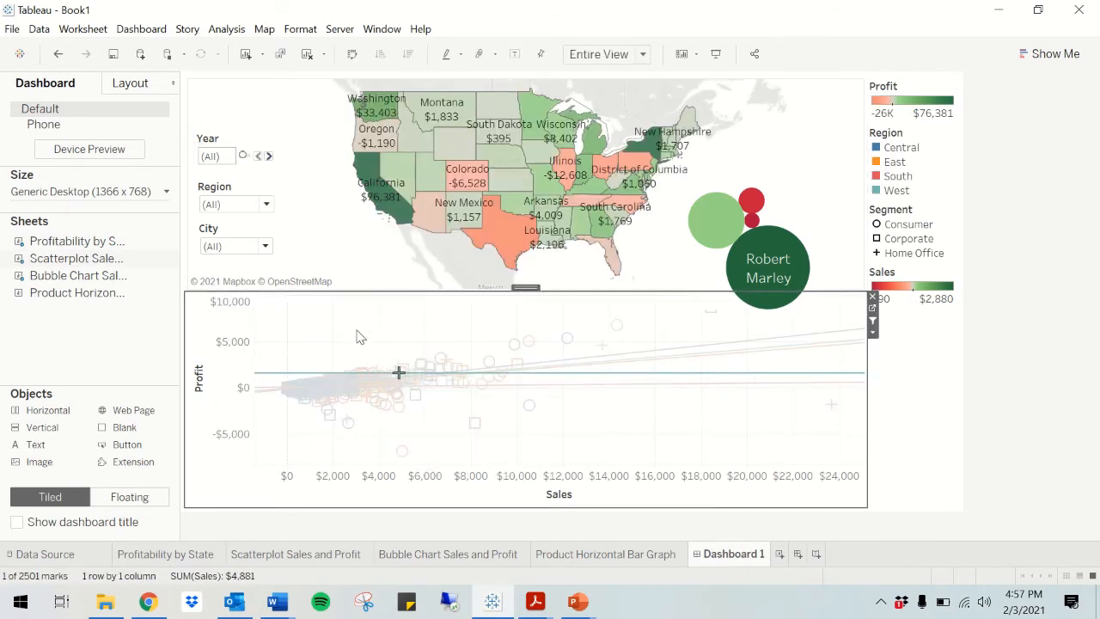
click(360, 336)
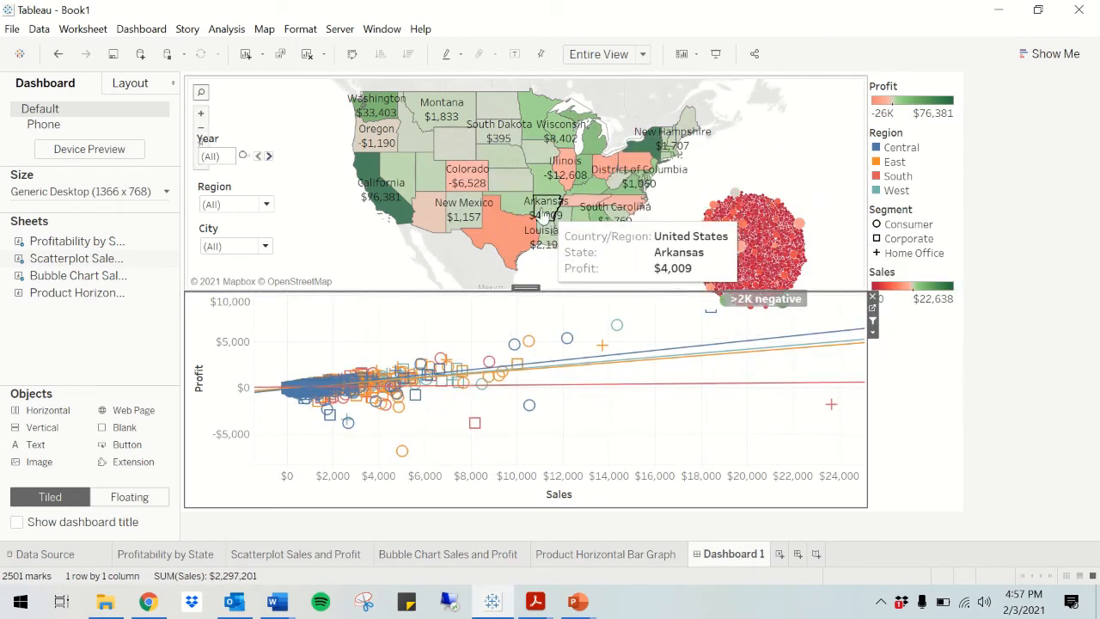
Step: Filter the dashboard to Ohio, examine the Consumer scatterplot mark with the largest loss and its bubbles, and clear the mark selection
click(607, 166)
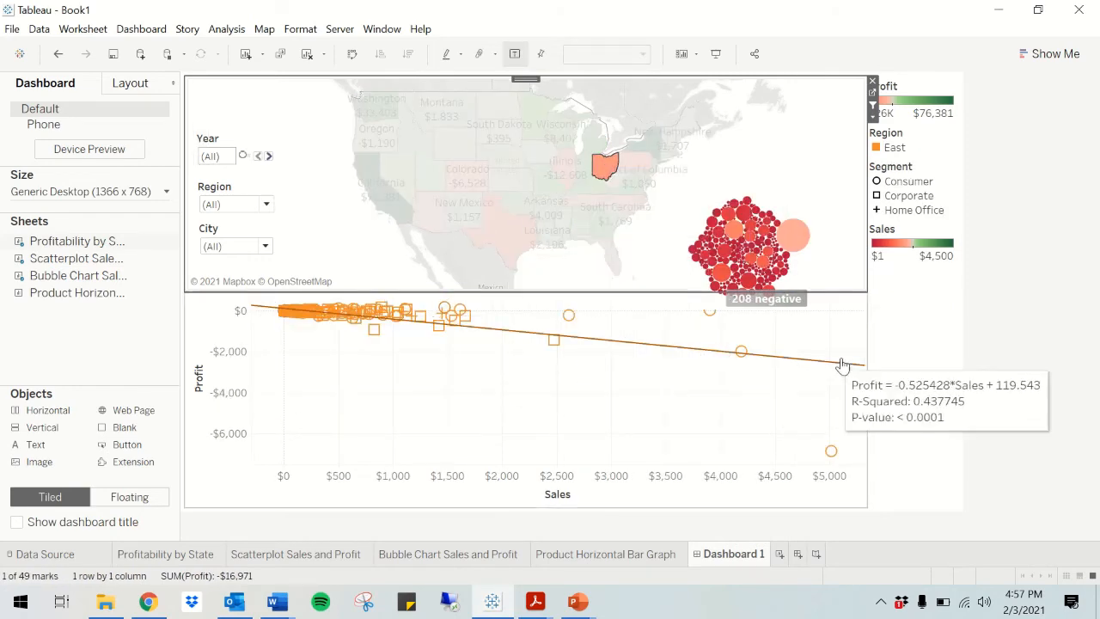
mouse_move(829, 457)
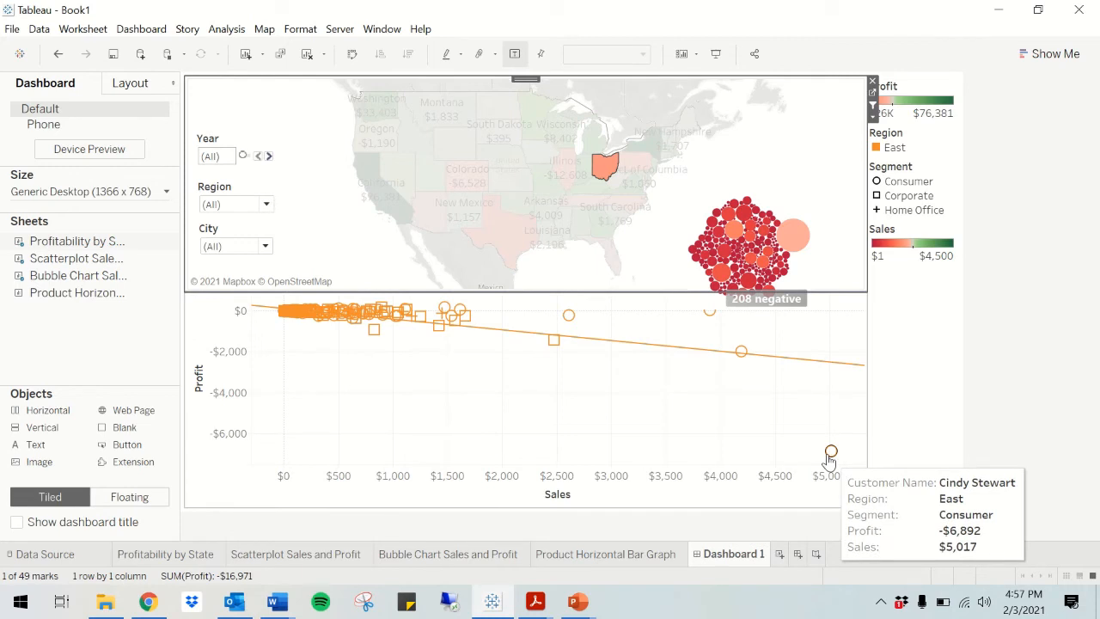
click(830, 452)
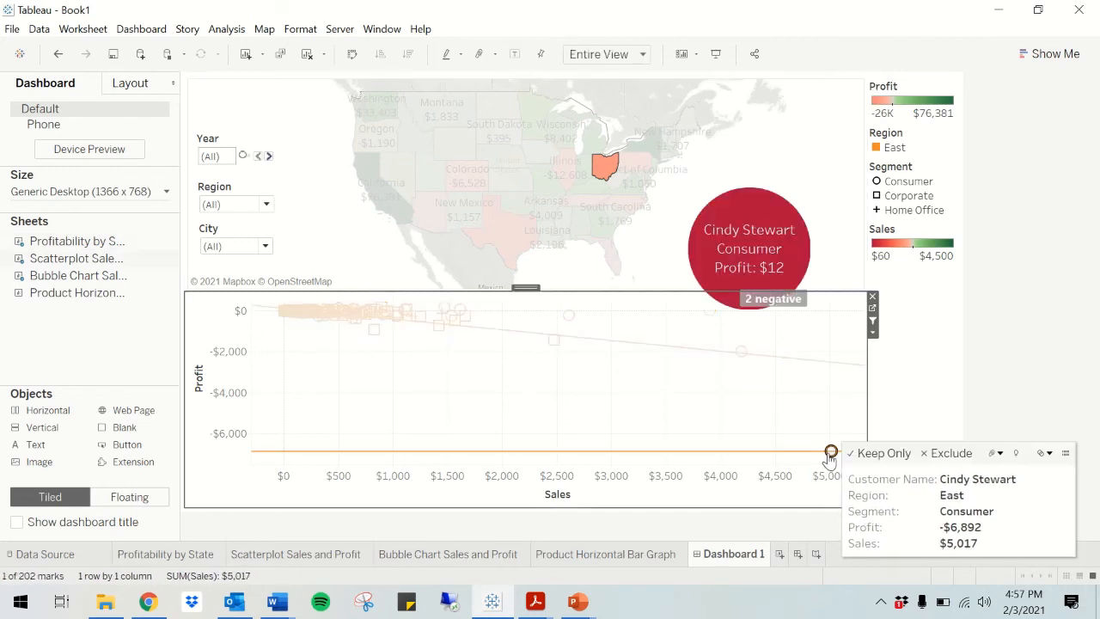
mouse_move(776, 260)
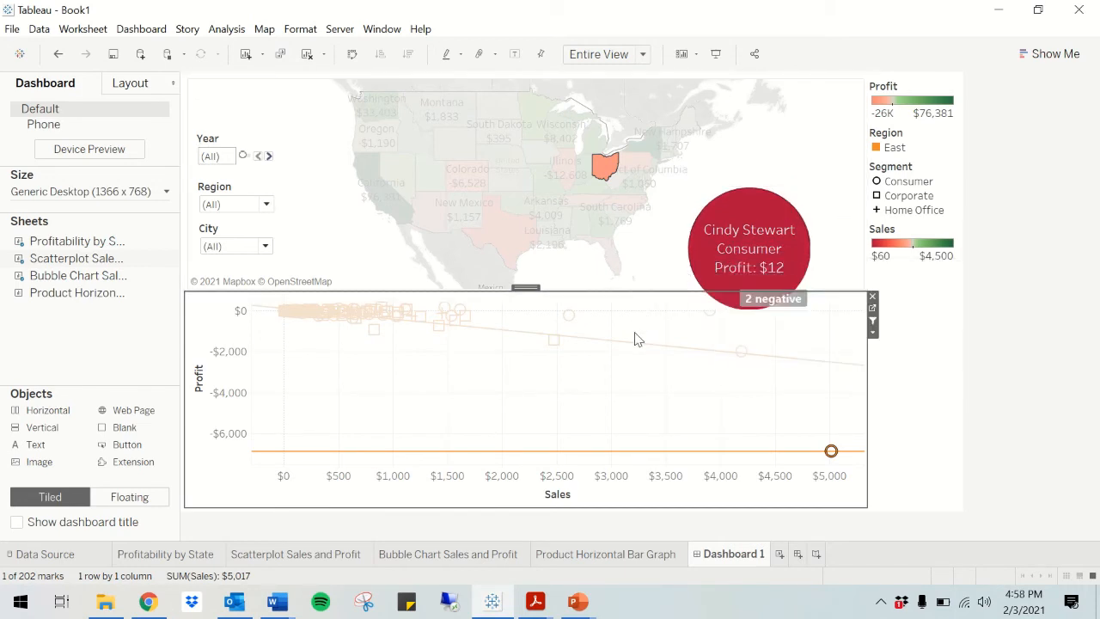
click(651, 364)
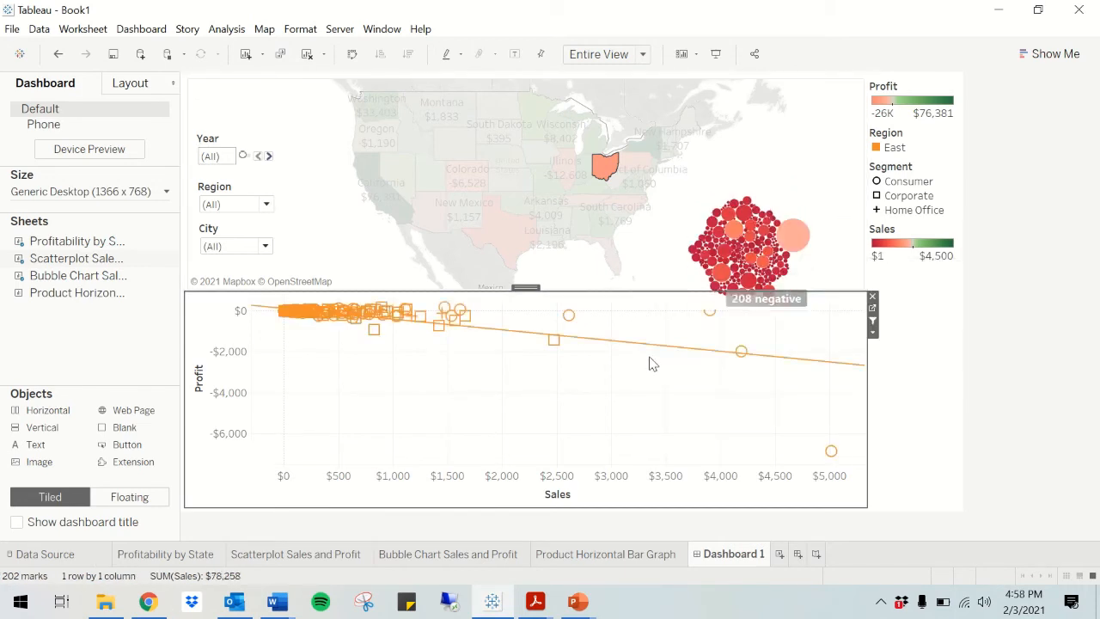
Step: With Ohio selected, test the scatterplot filter on two loss-making Corporate marks, and clear the mark selection
click(554, 340)
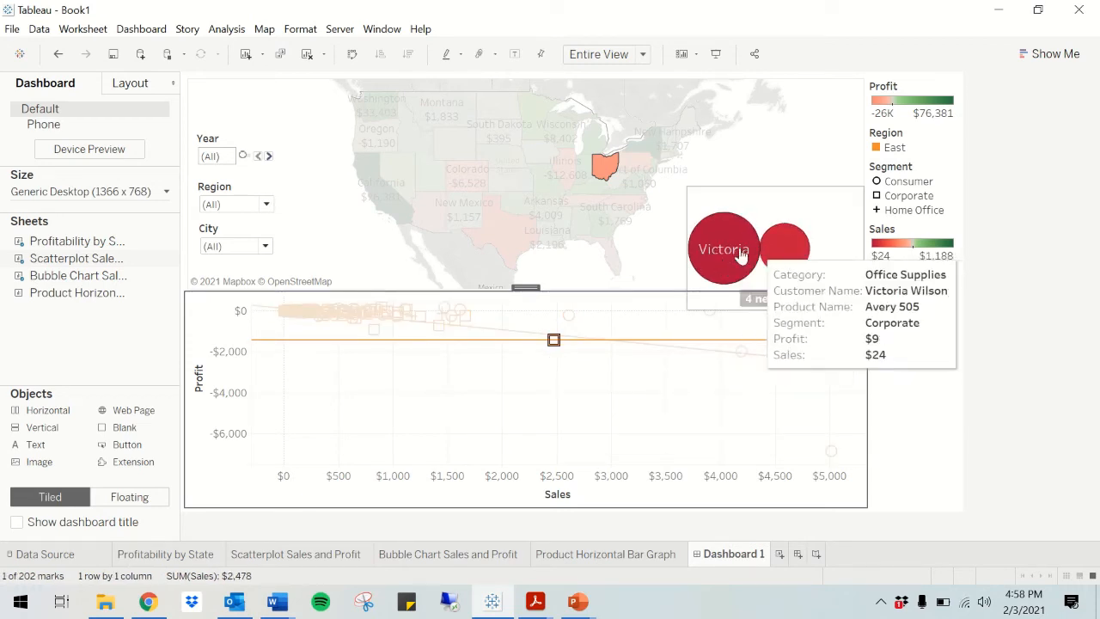
click(468, 319)
click(438, 325)
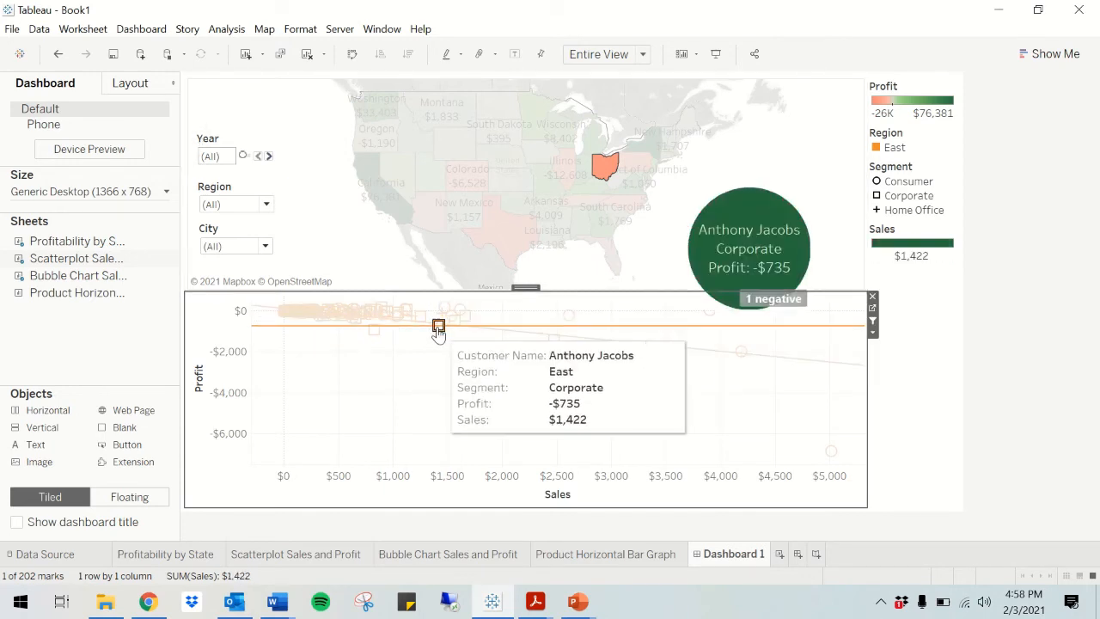
click(408, 396)
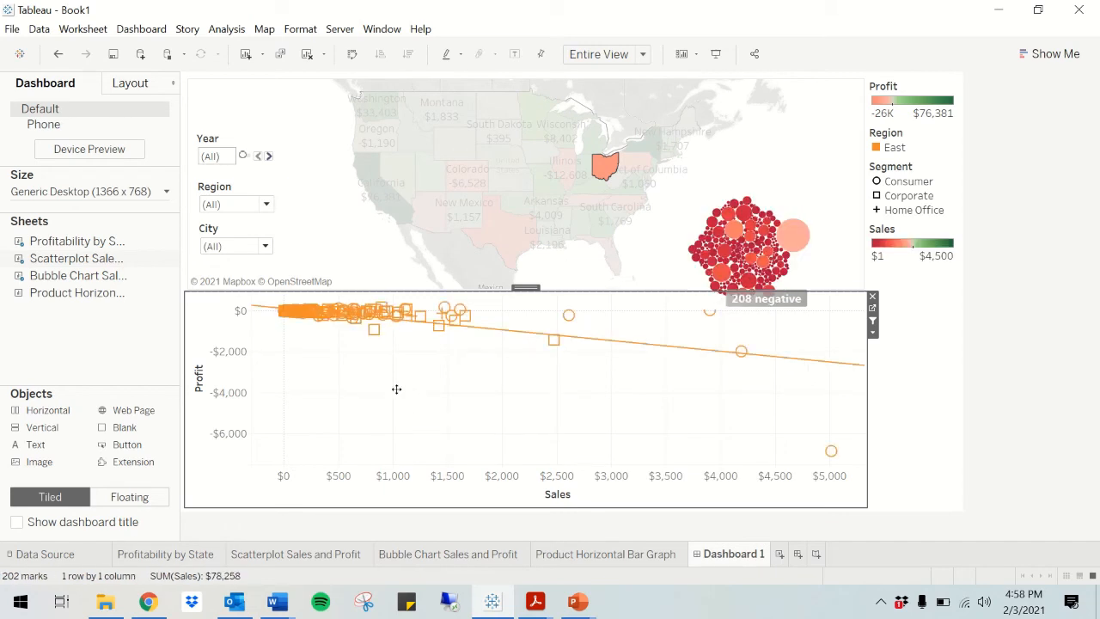
Step: Select California and a Consumer scatterplot mark near $4,000 sales, and examine the product details of the filtered bubbles
mouse_move(549, 345)
click(375, 253)
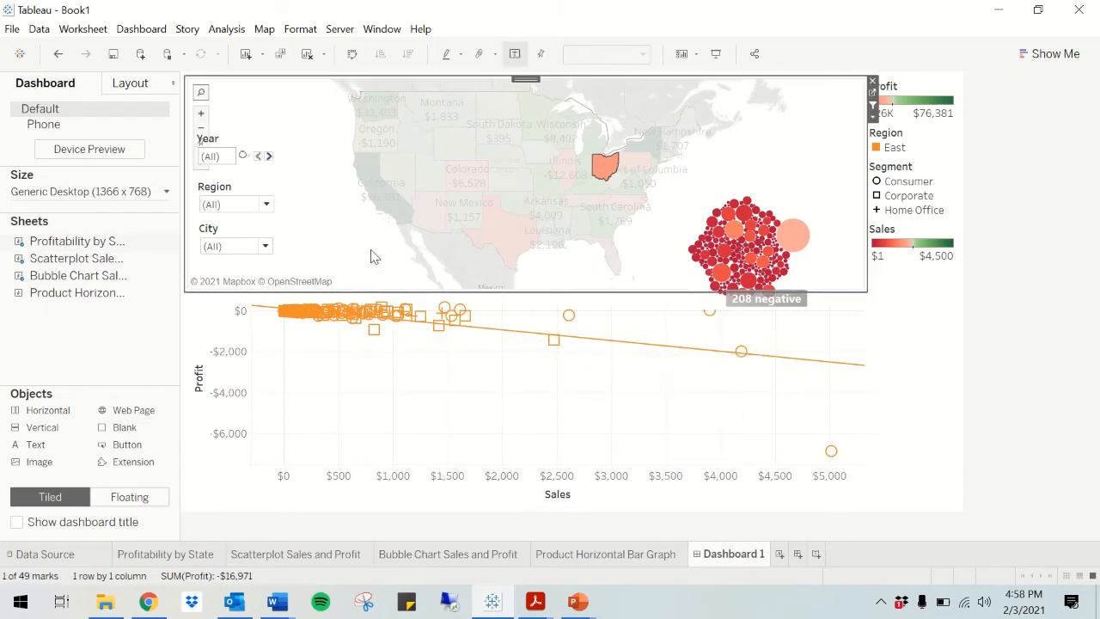
click(381, 189)
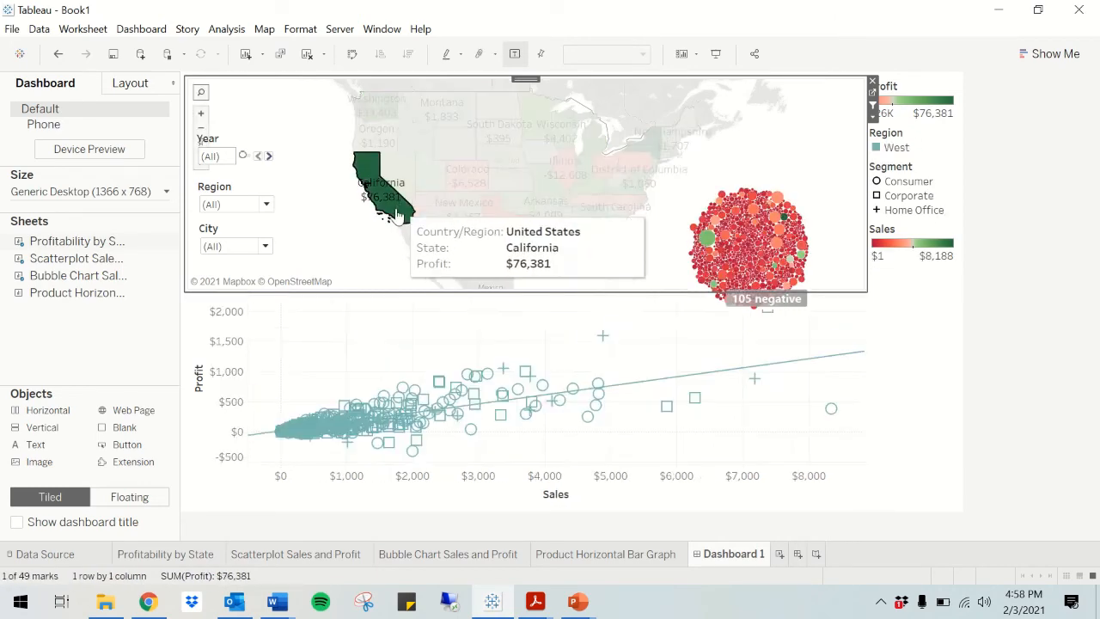
click(542, 385)
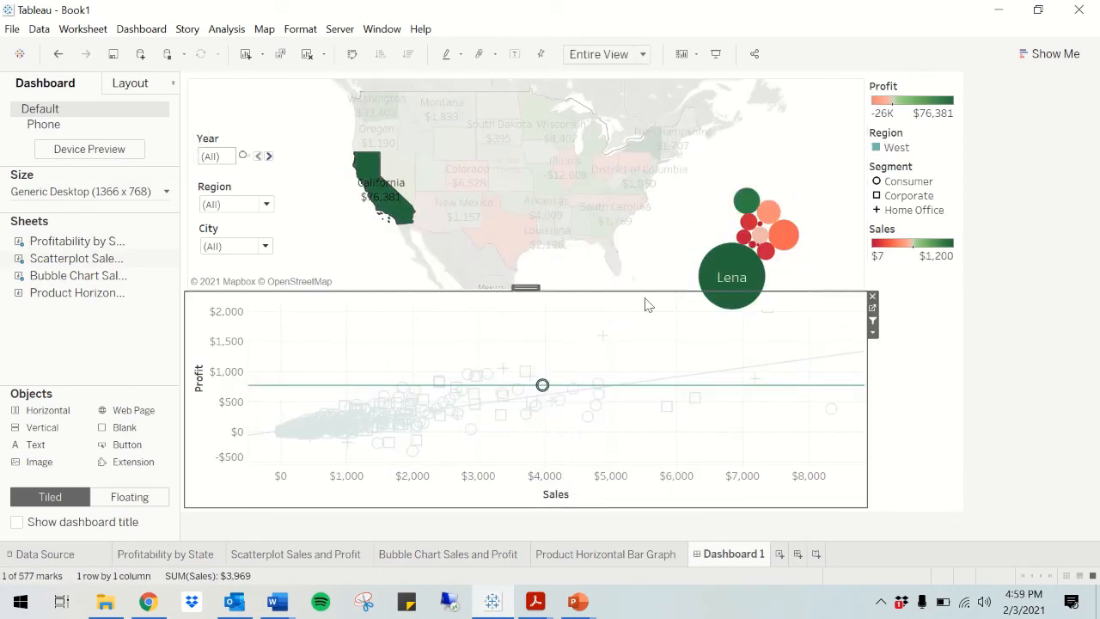
mouse_move(756, 215)
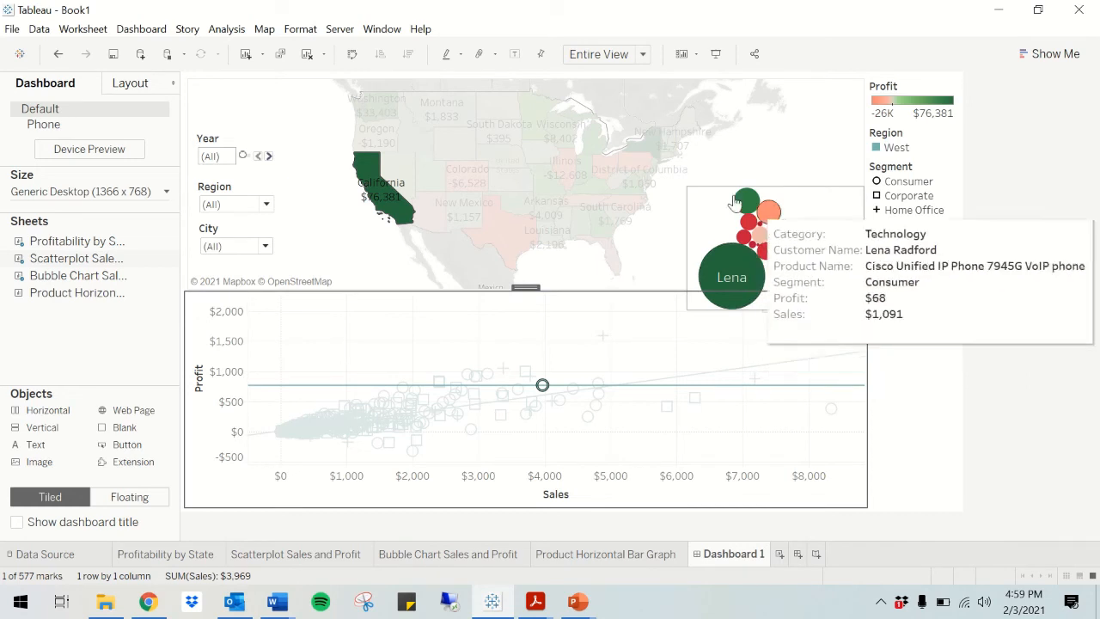
mouse_move(741, 282)
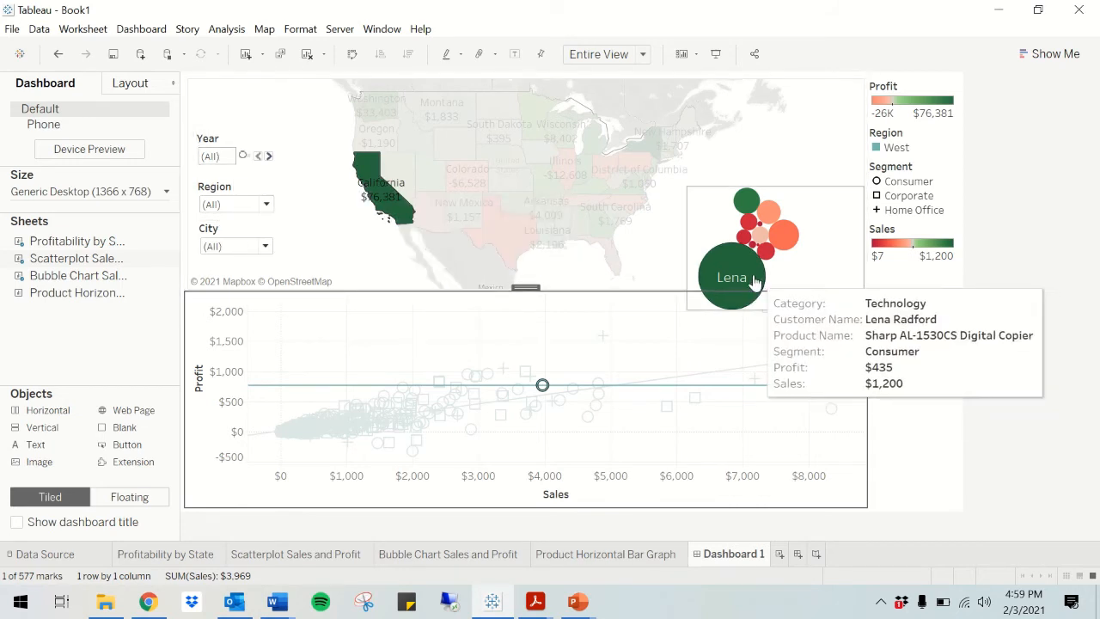
mouse_move(102, 299)
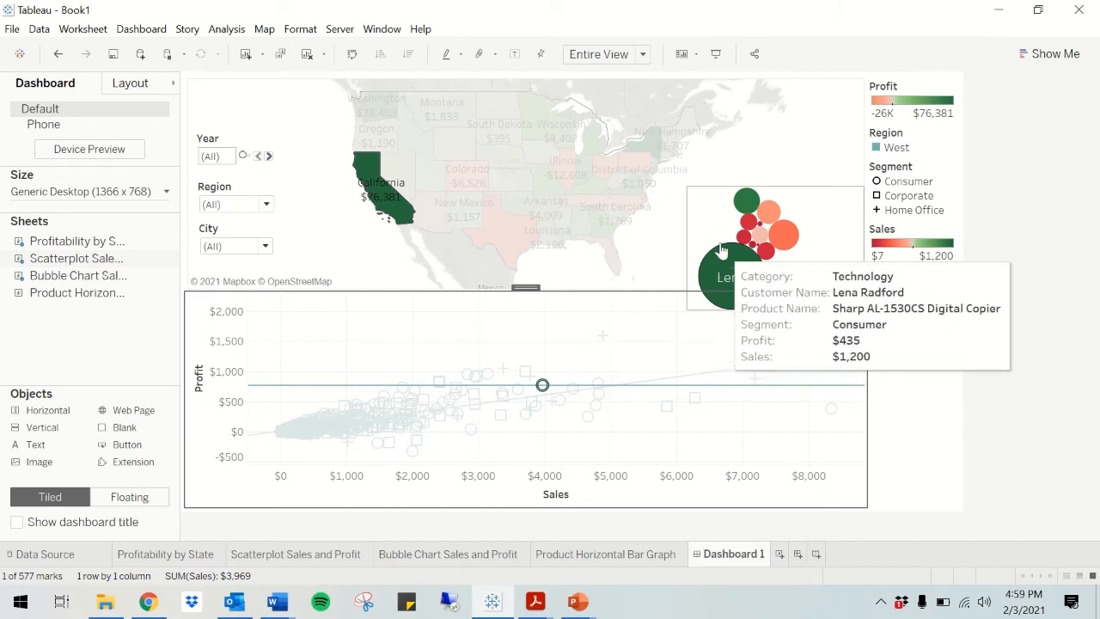
Step: Create a second dashboard and place the Product Horizontal Bar Graph sheet on it
click(798, 555)
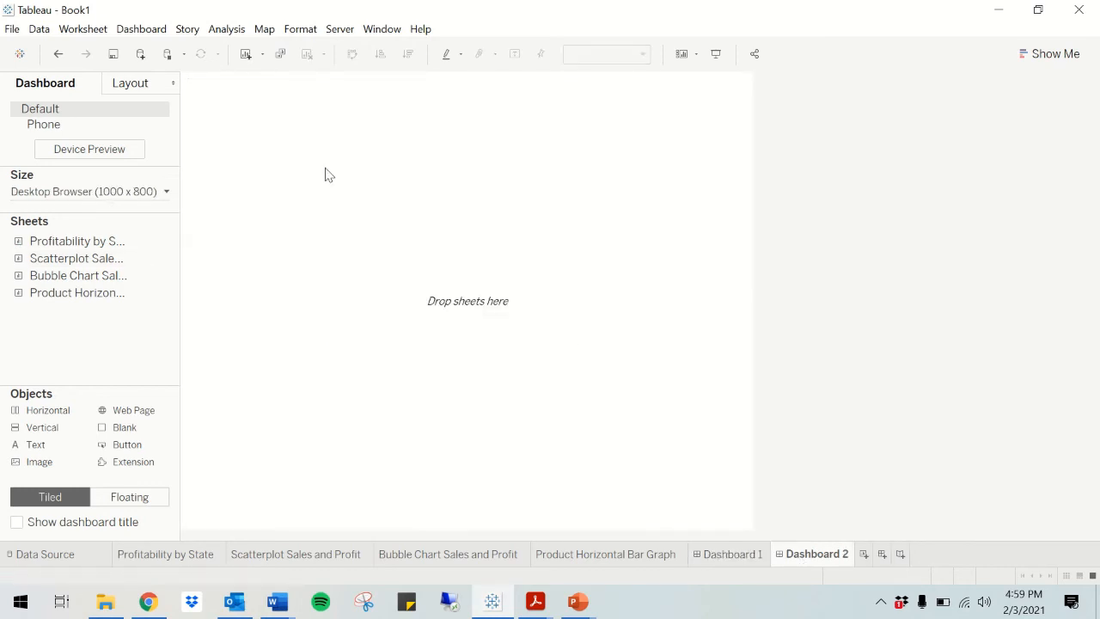
click(57, 54)
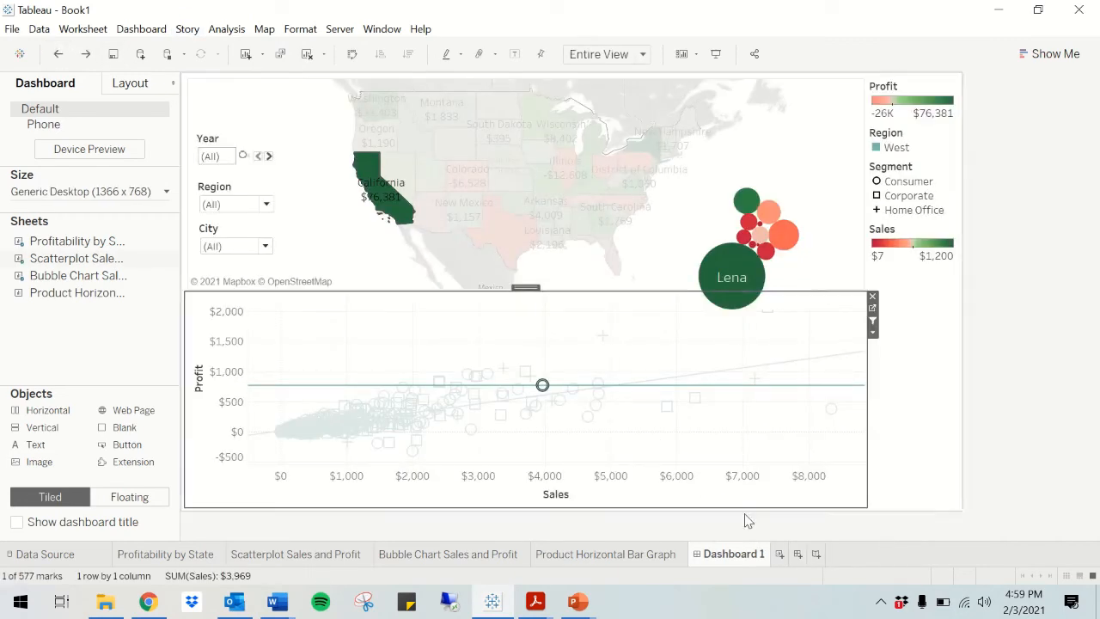
click(798, 554)
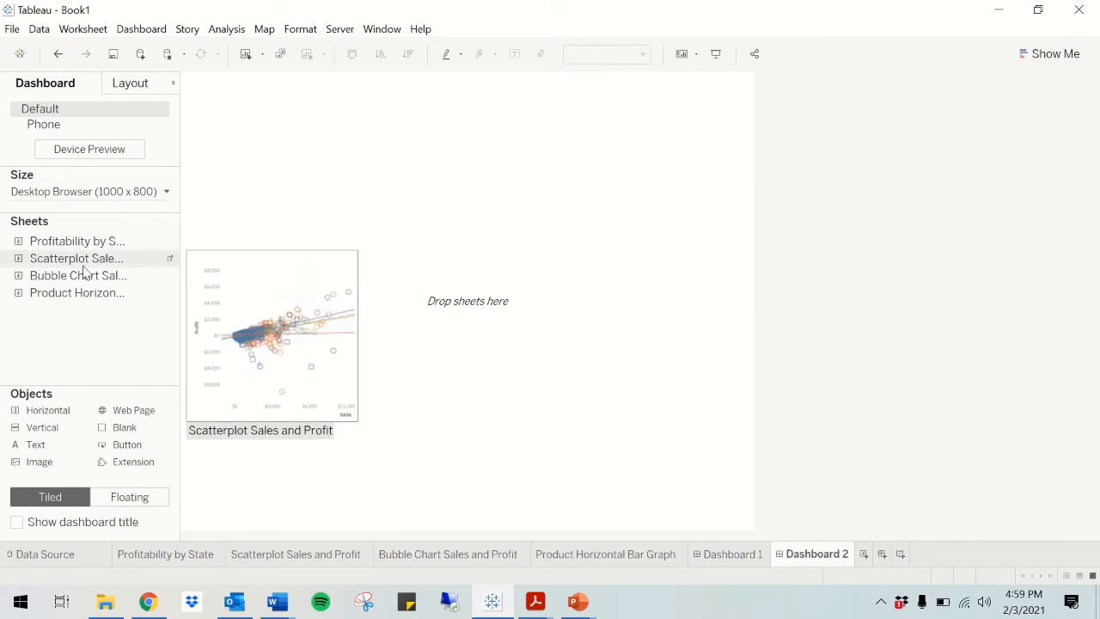
double_click(90, 295)
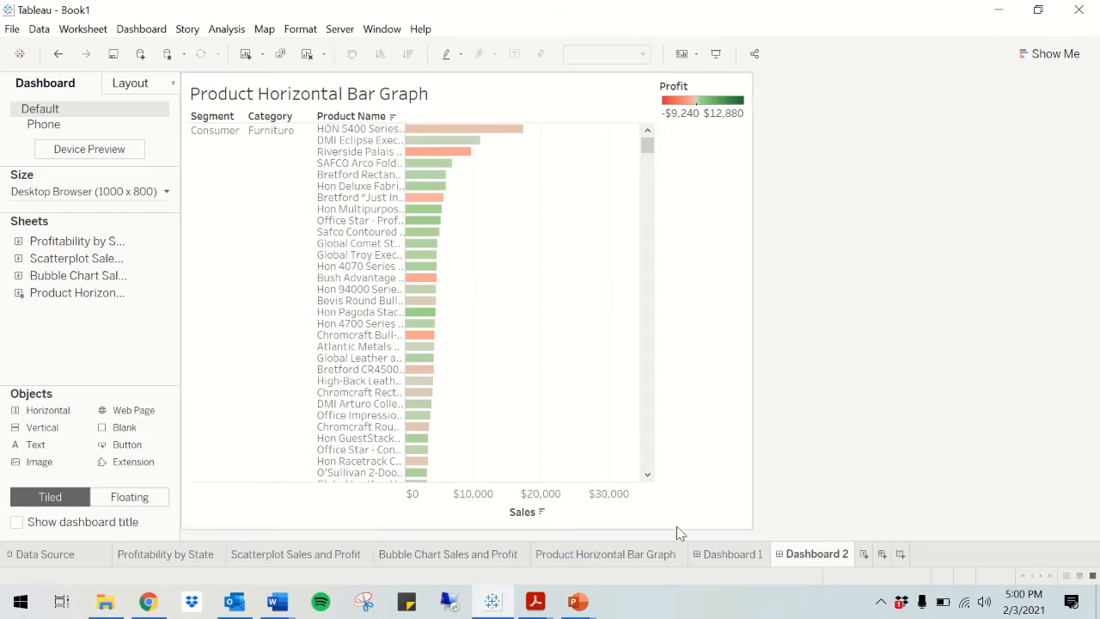
Step: Return to Dashboard 1 and clear the California selection on the map and the selected scatterplot mark
click(732, 554)
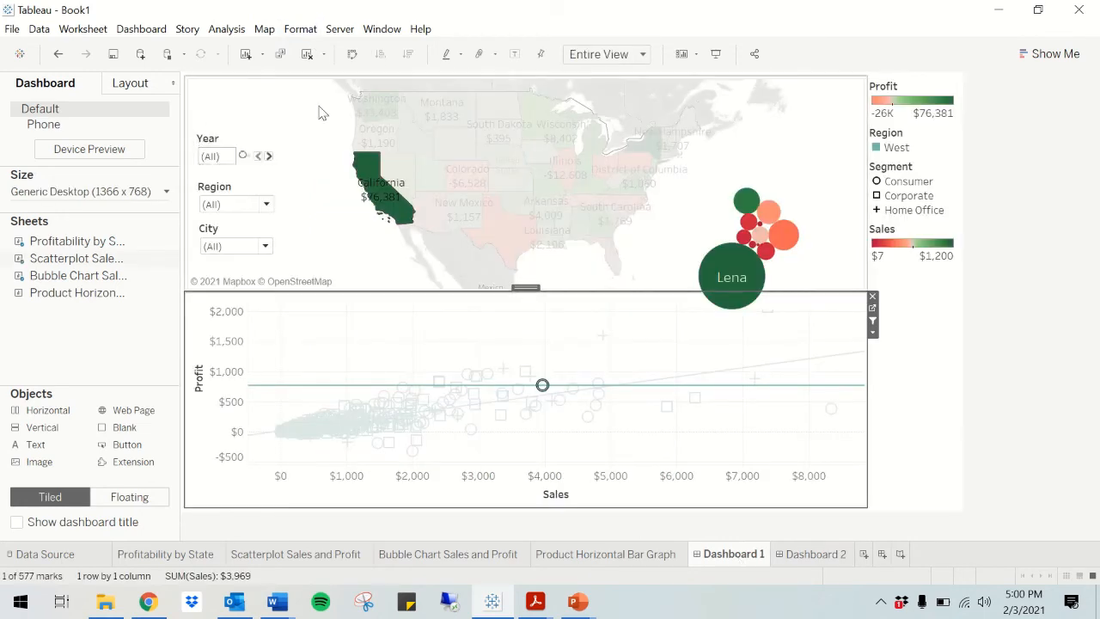
click(314, 241)
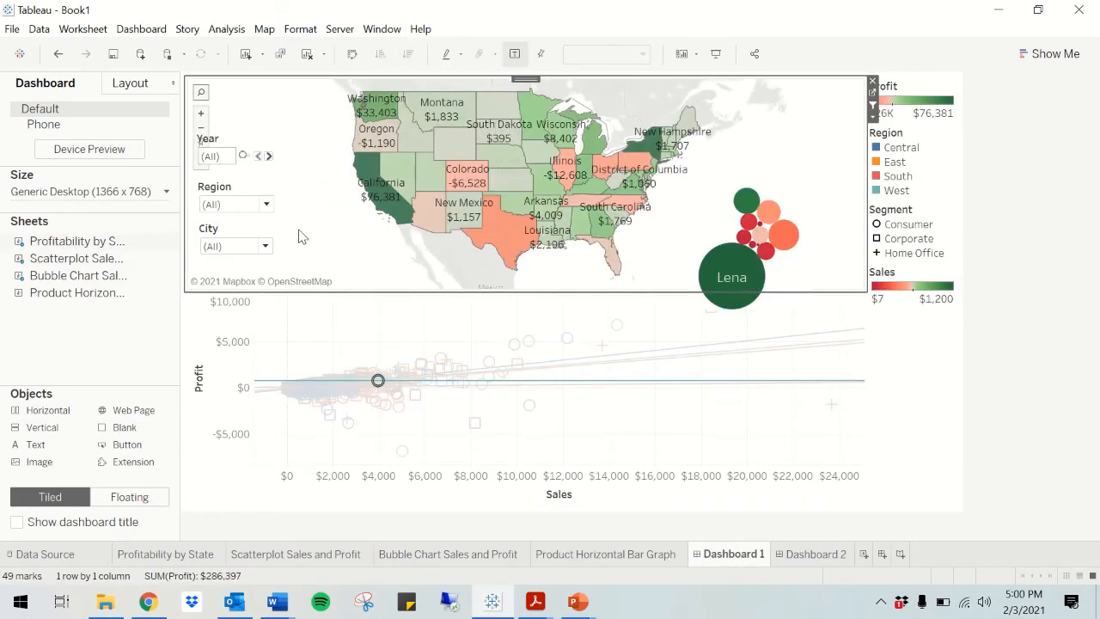
click(337, 320)
click(331, 324)
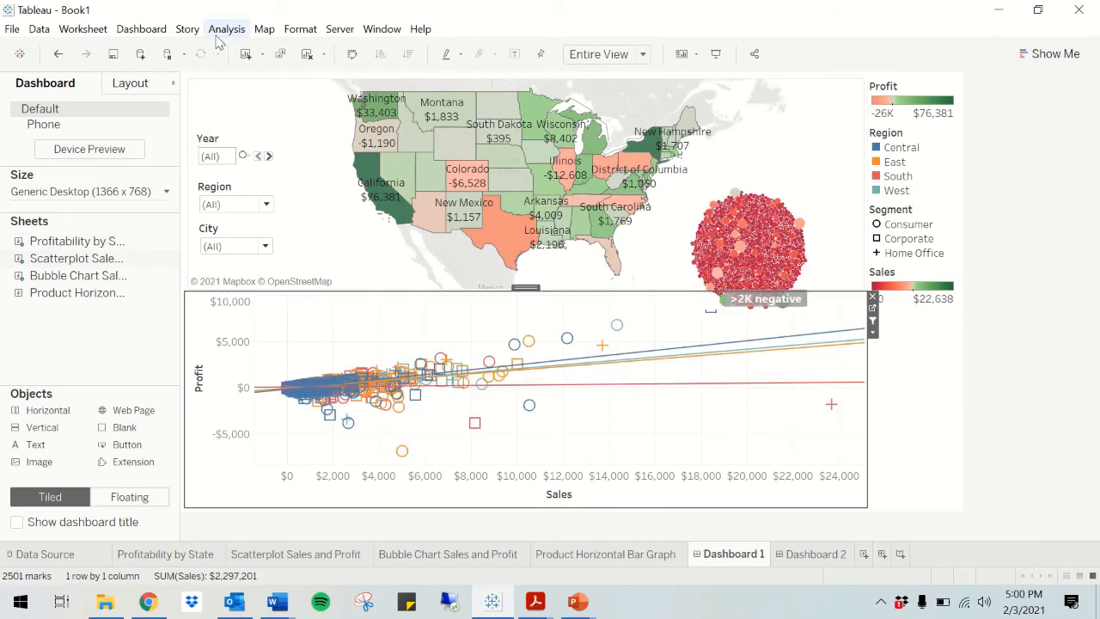
Step: Add a filter action on Dashboard 1 that runs on Select, with only the Bubble Chart Sales and Profit sheet as its source
click(160, 33)
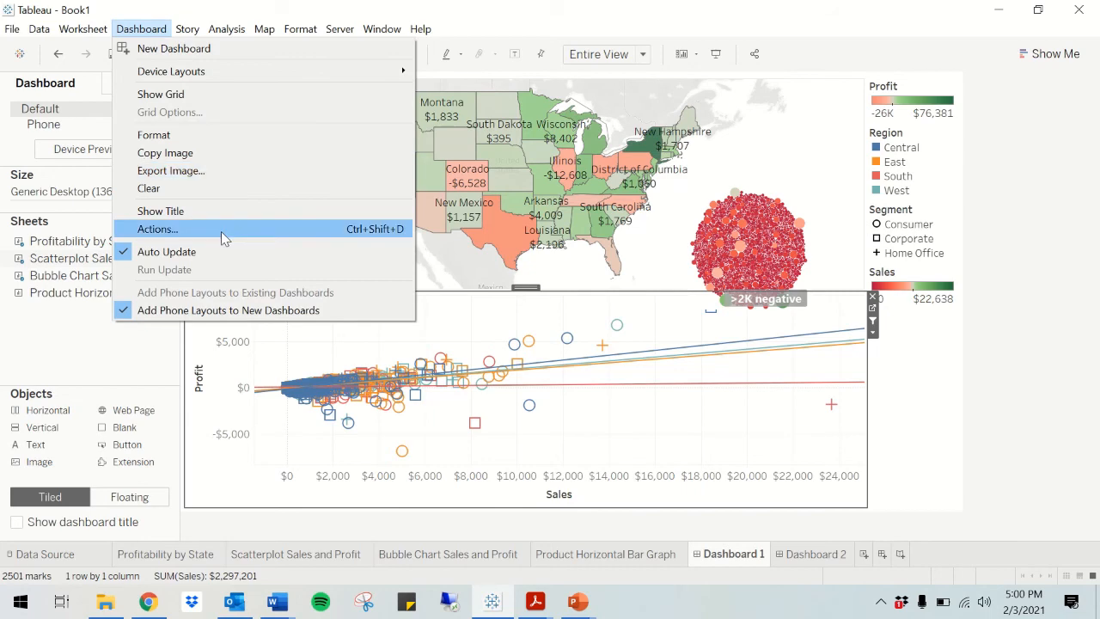
click(221, 232)
click(421, 342)
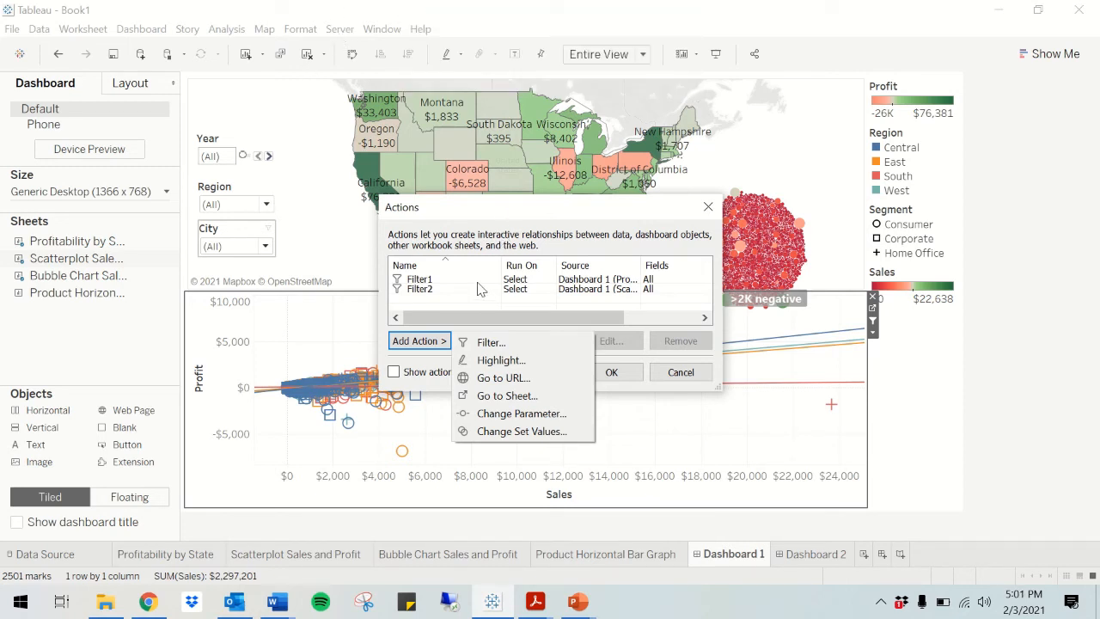
click(498, 343)
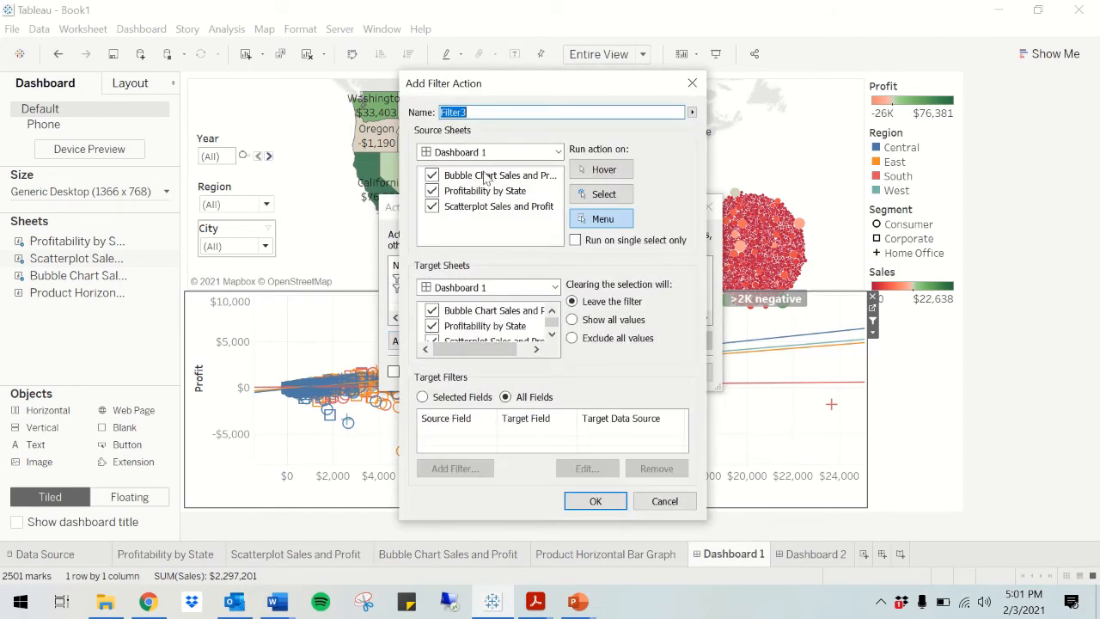
click(433, 191)
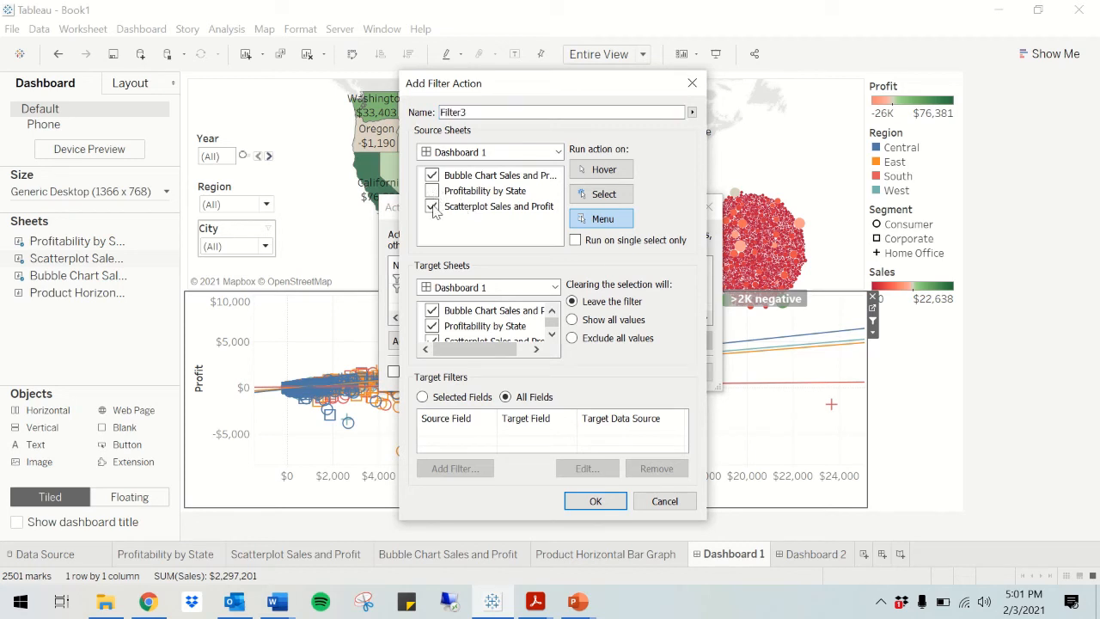
click(472, 153)
click(474, 157)
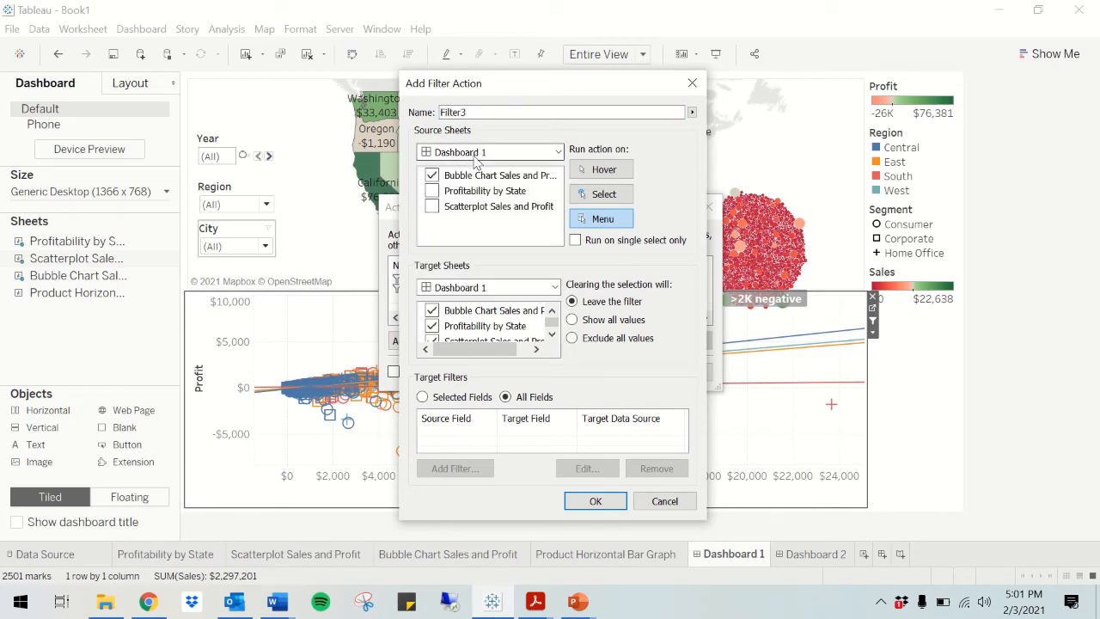
click(605, 196)
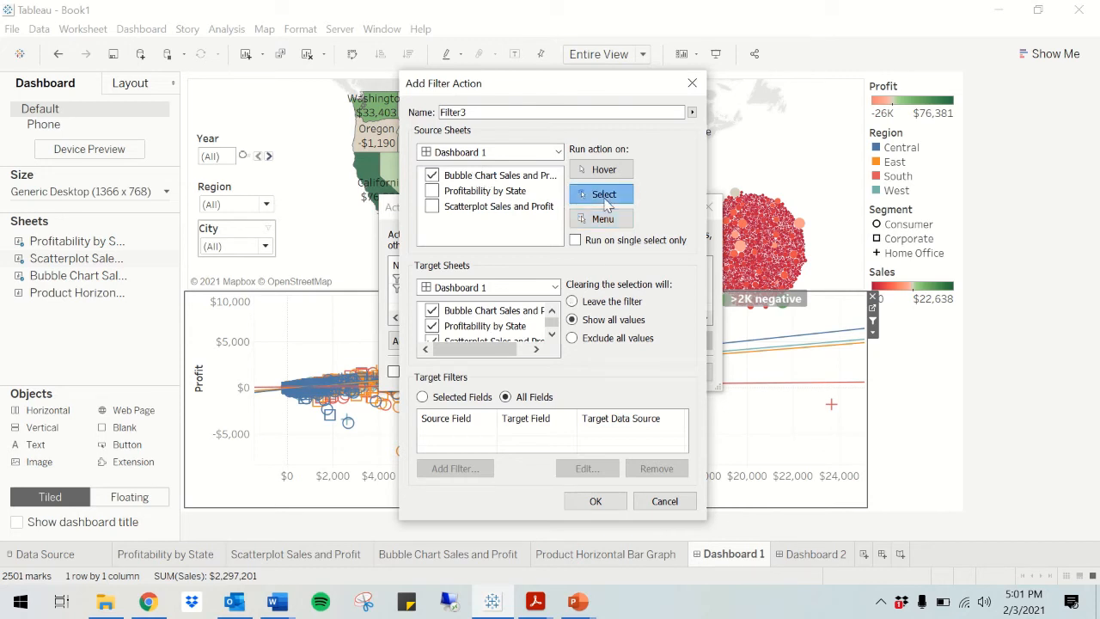
Step: Target the new filter action at the Product Horizontal Bar Graph on Dashboard 2, and save the dashboard actions
click(486, 287)
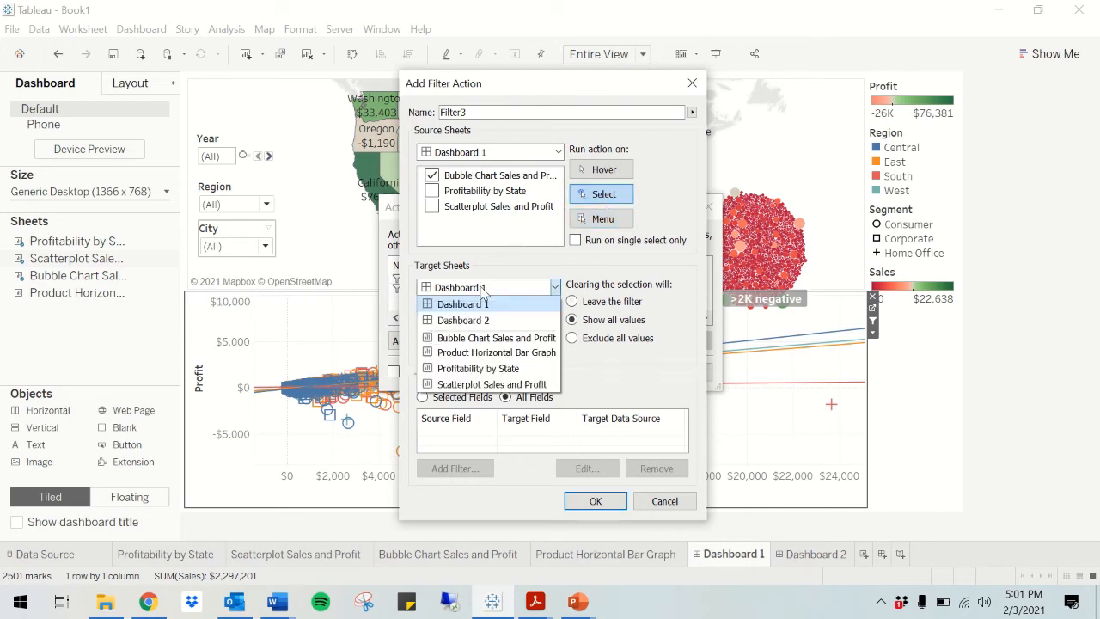
click(483, 326)
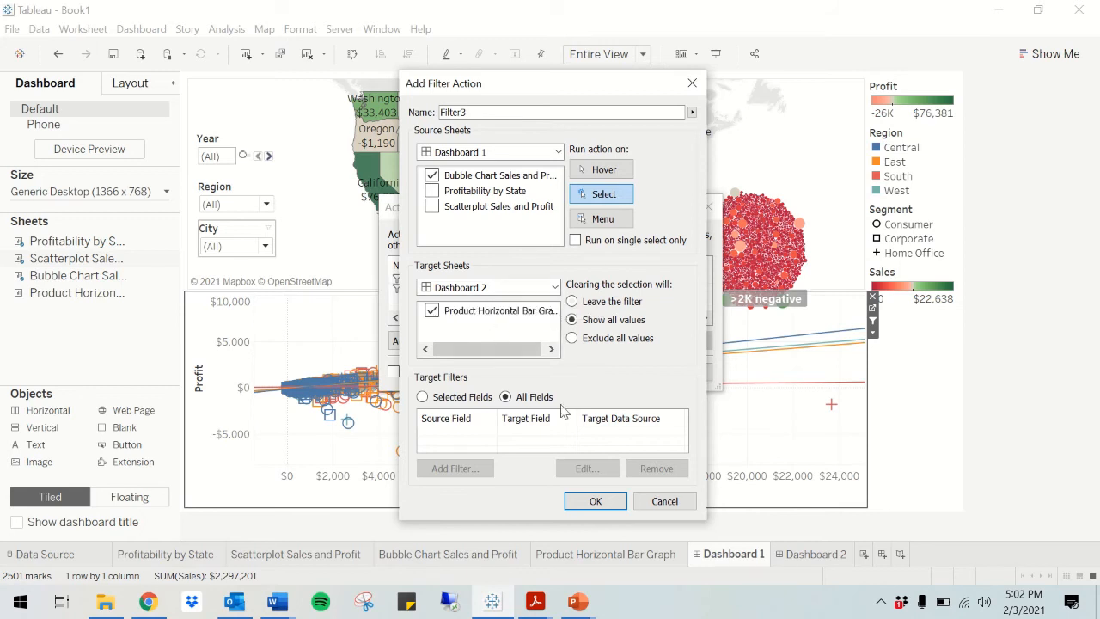
click(596, 501)
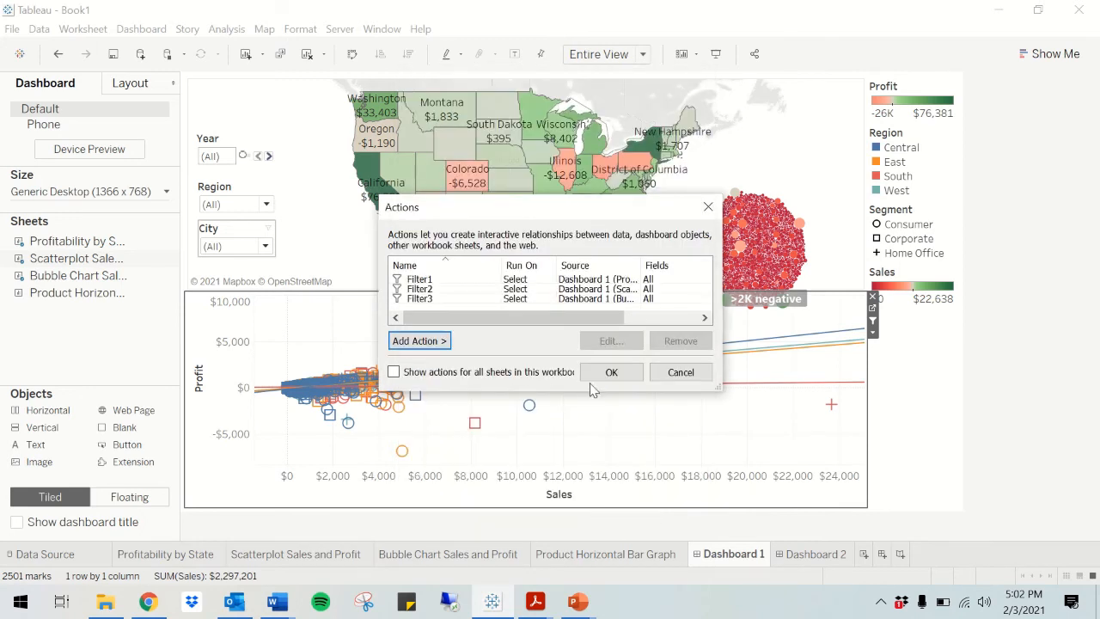
click(611, 371)
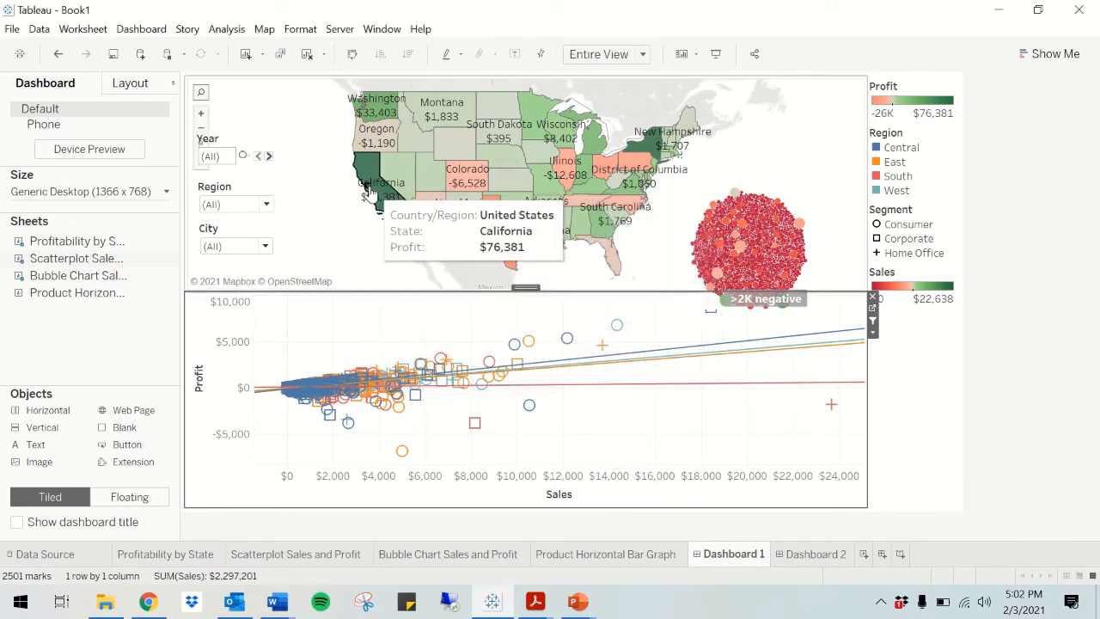
Step: Select Washington and its Corporate mark near $4,600 sales, test the largest bubble's link to Dashboard 2, and return to Dashboard 1
click(371, 103)
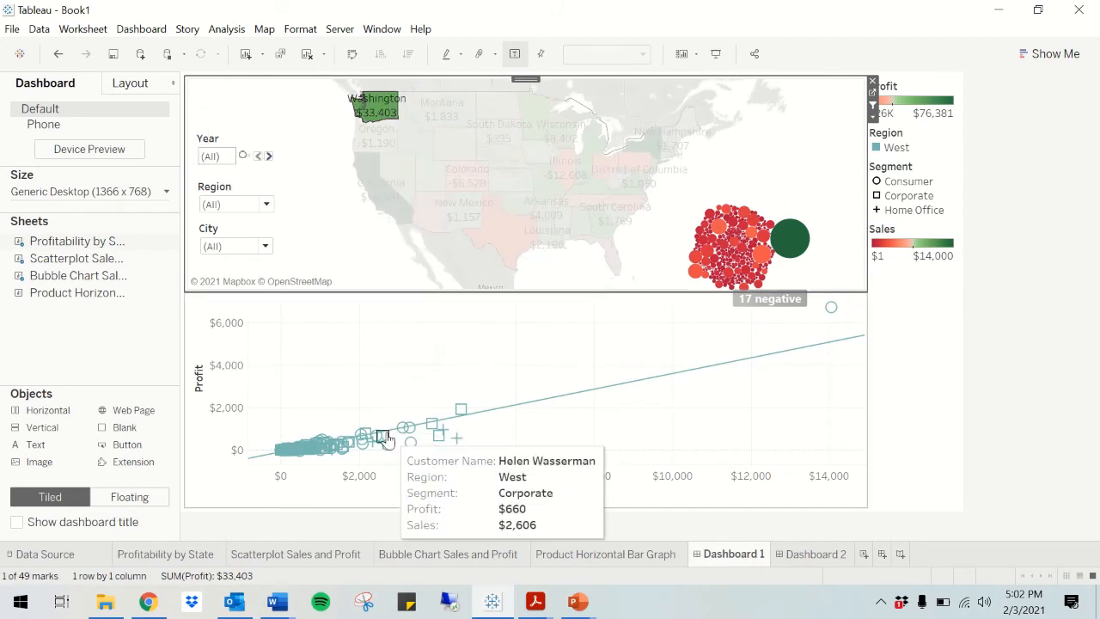
click(461, 411)
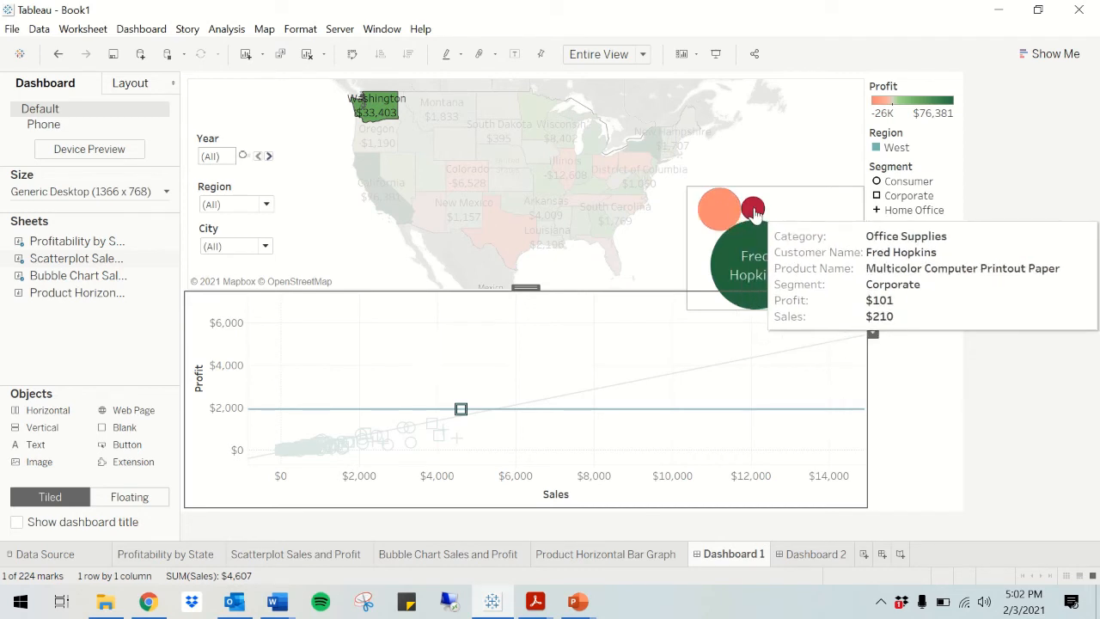
click(740, 254)
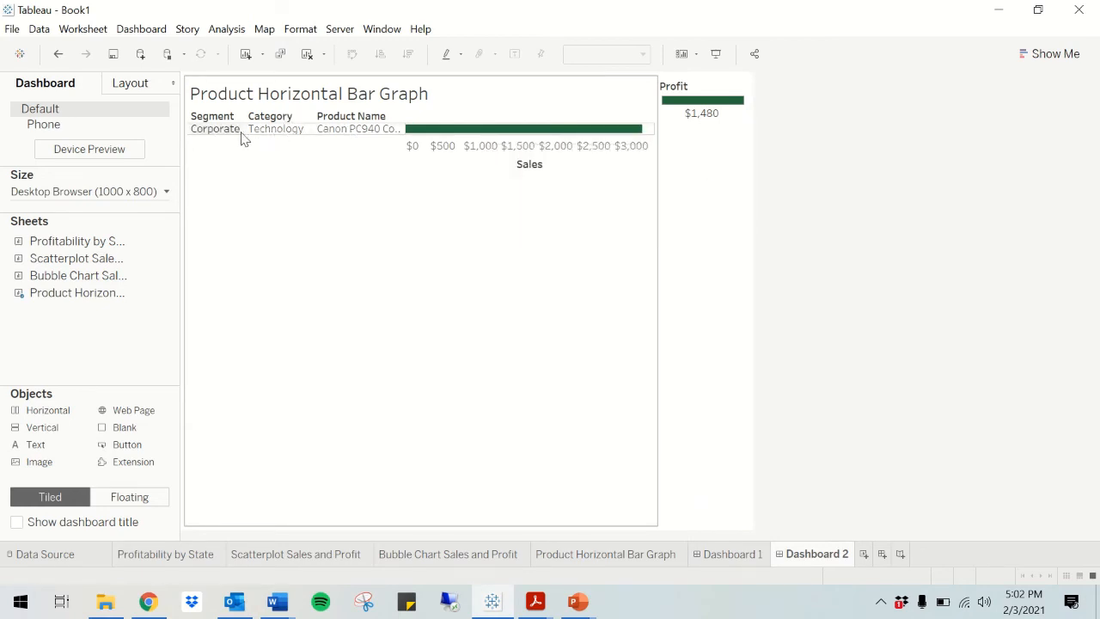
click(744, 554)
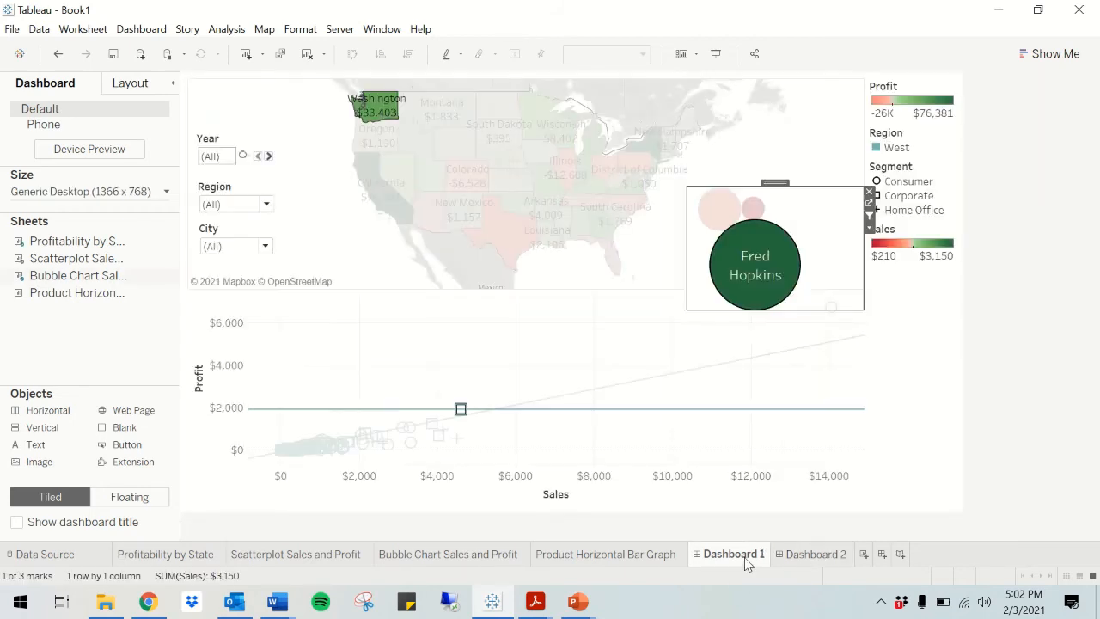
Step: Test the two smaller bubbles against the product bar graph on Dashboard 2, returning to Dashboard 1 after each
click(721, 219)
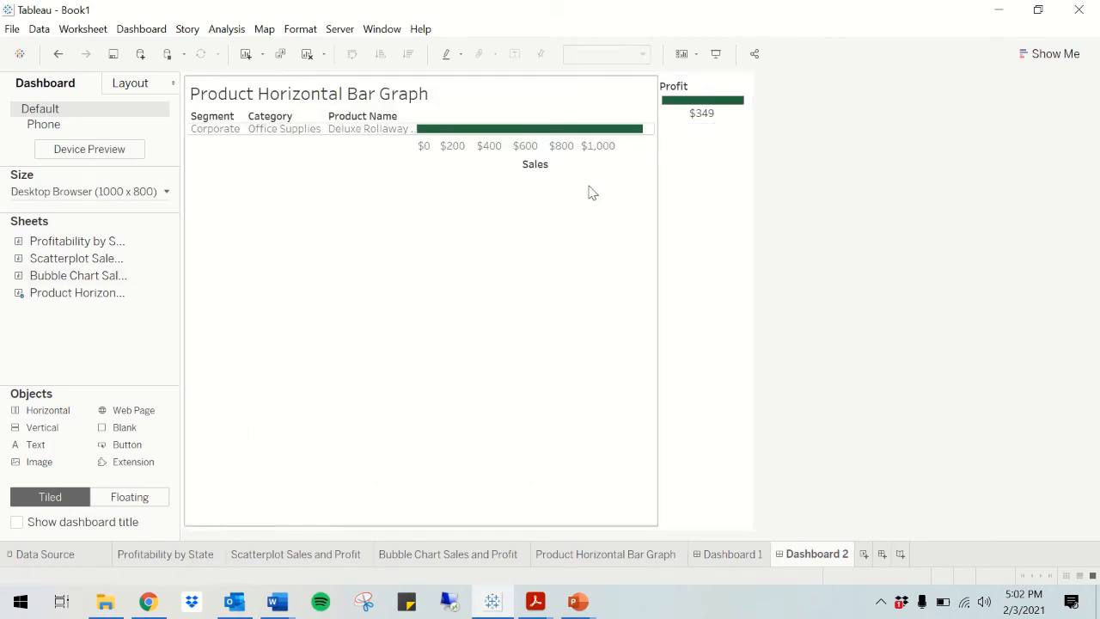
mouse_move(449, 136)
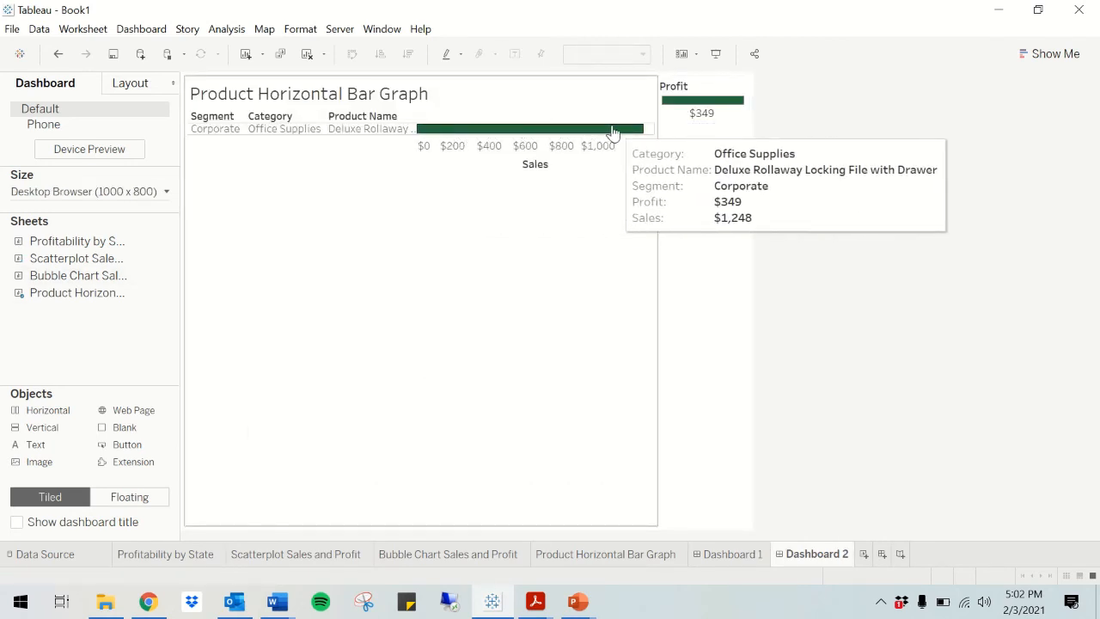
click(731, 555)
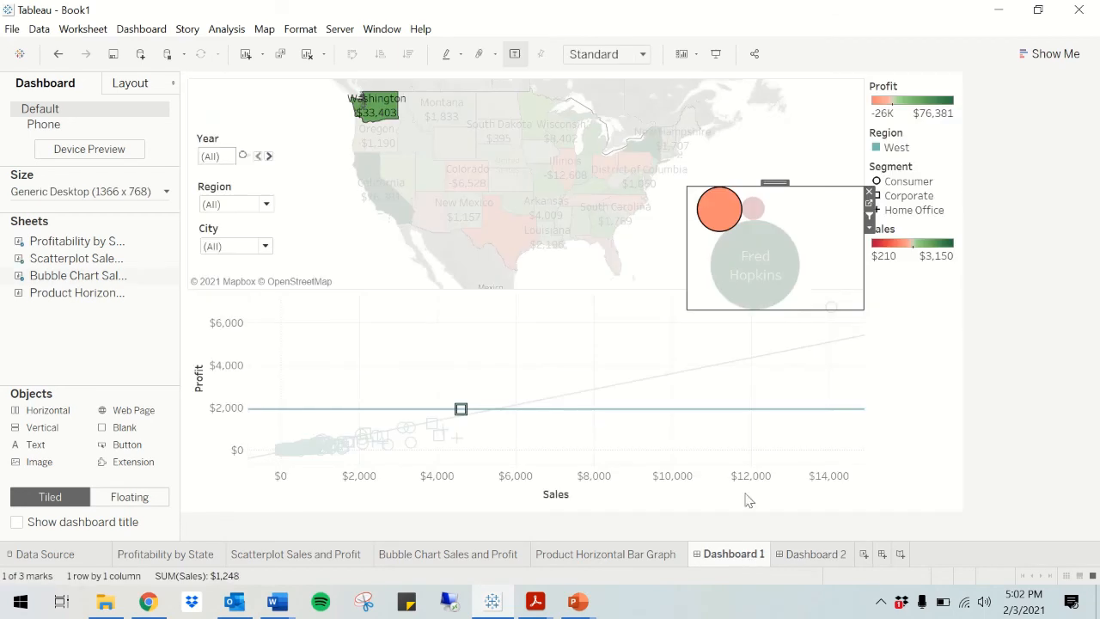
click(760, 211)
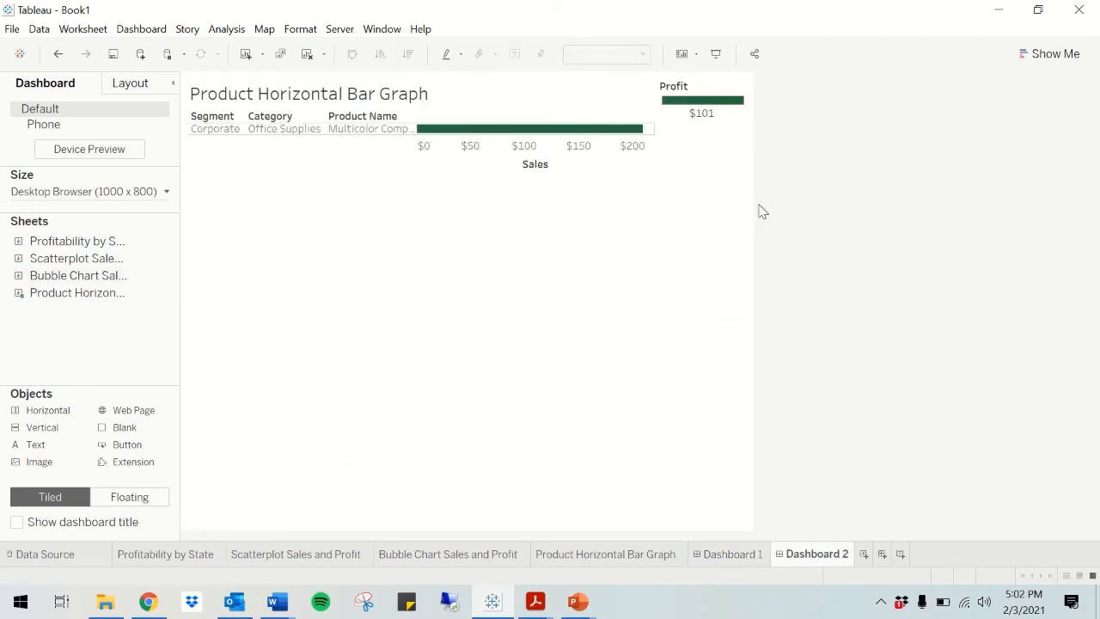
click(730, 554)
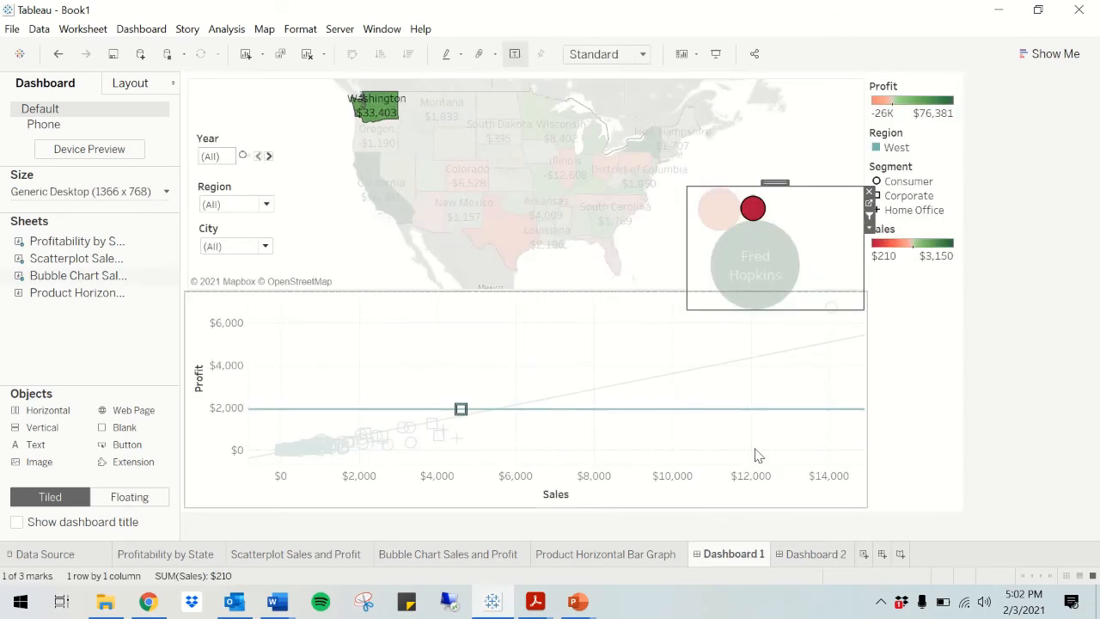
click(752, 213)
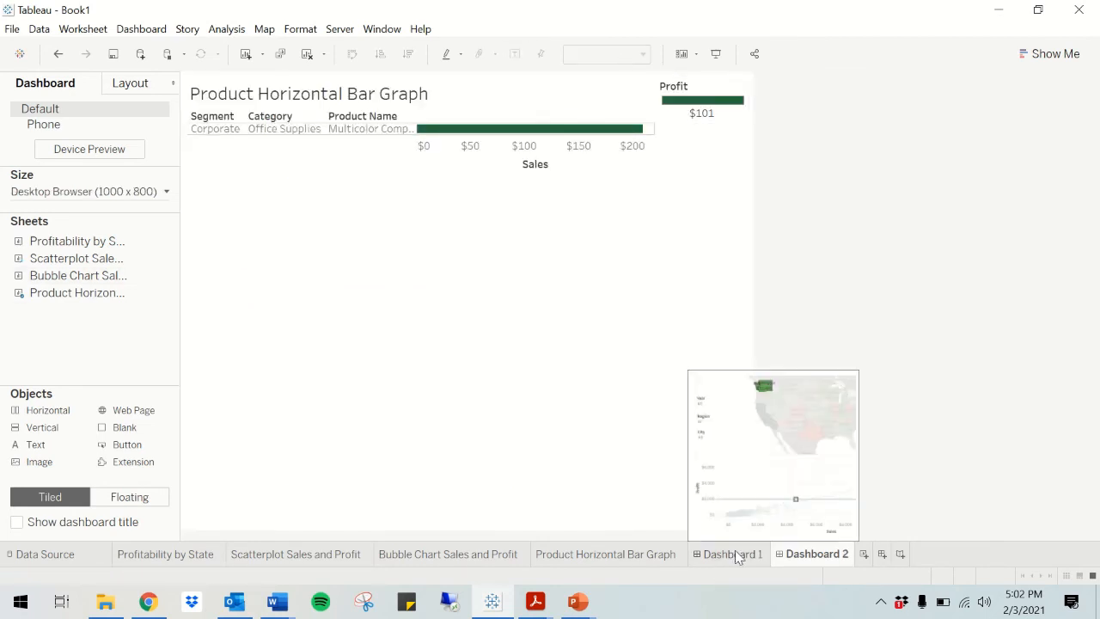
click(735, 554)
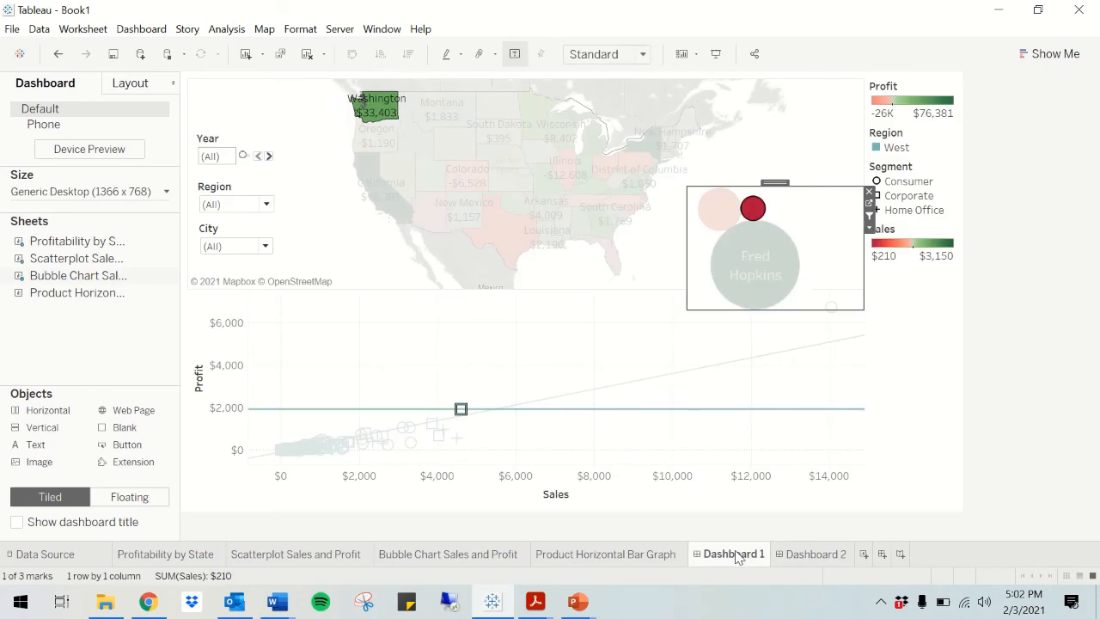
Step: Clear the Washington selection on the map and the remaining scatterplot and bubble selections
click(667, 264)
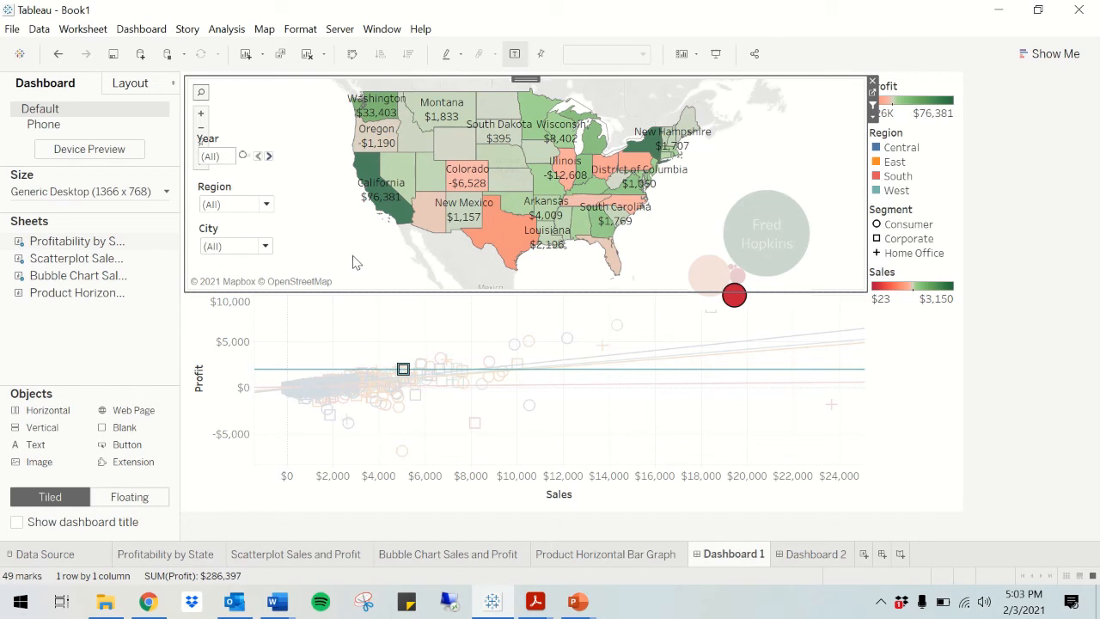
click(352, 342)
click(349, 340)
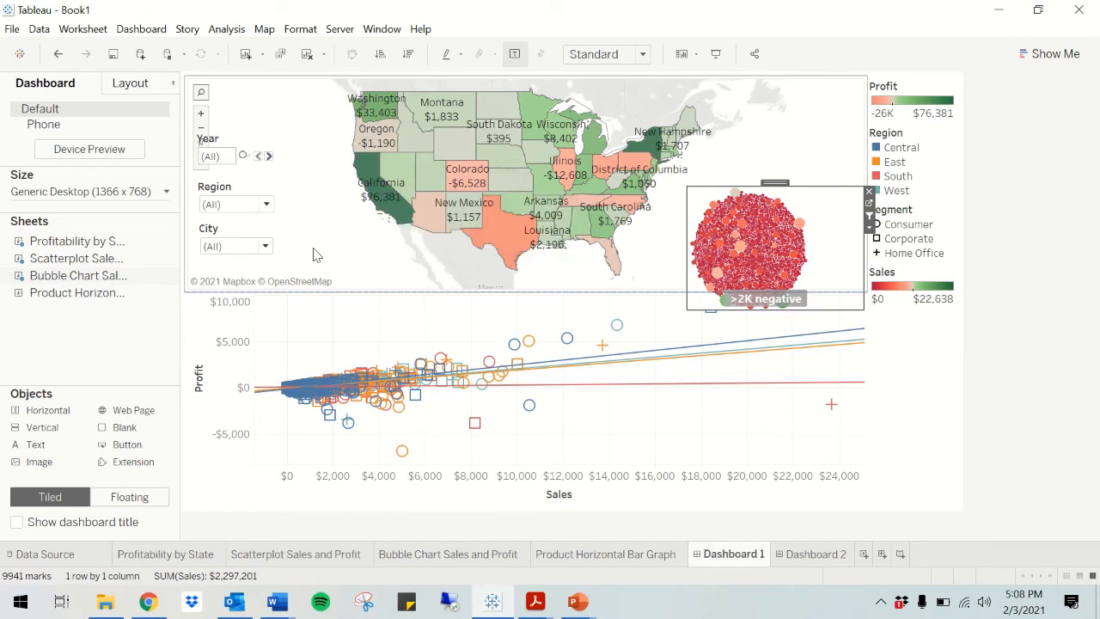
Step: Select the Consumer scatterplot mark near $6,700 sales, follow its largest bubble to Dashboard 2, and return to Dashboard 1
click(440, 360)
mouse_move(708, 251)
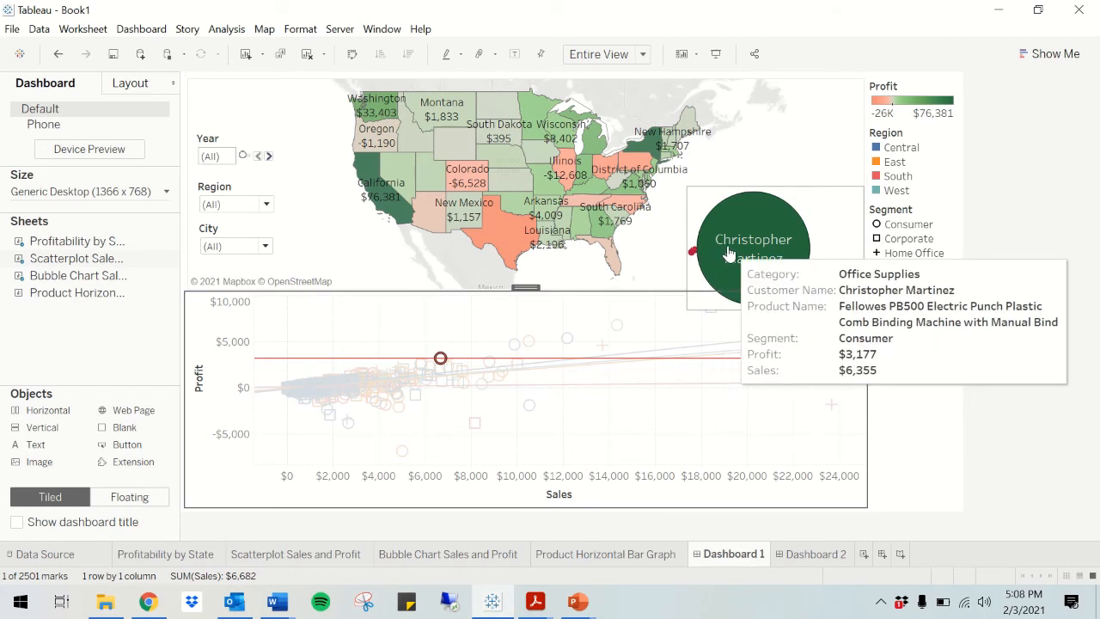
click(728, 253)
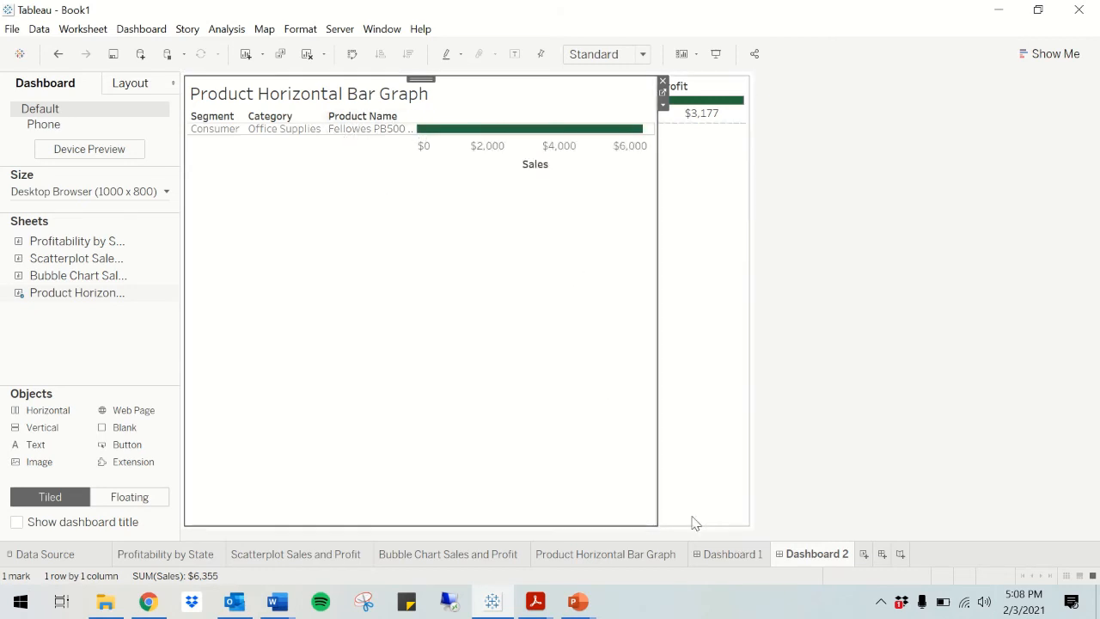
click(726, 555)
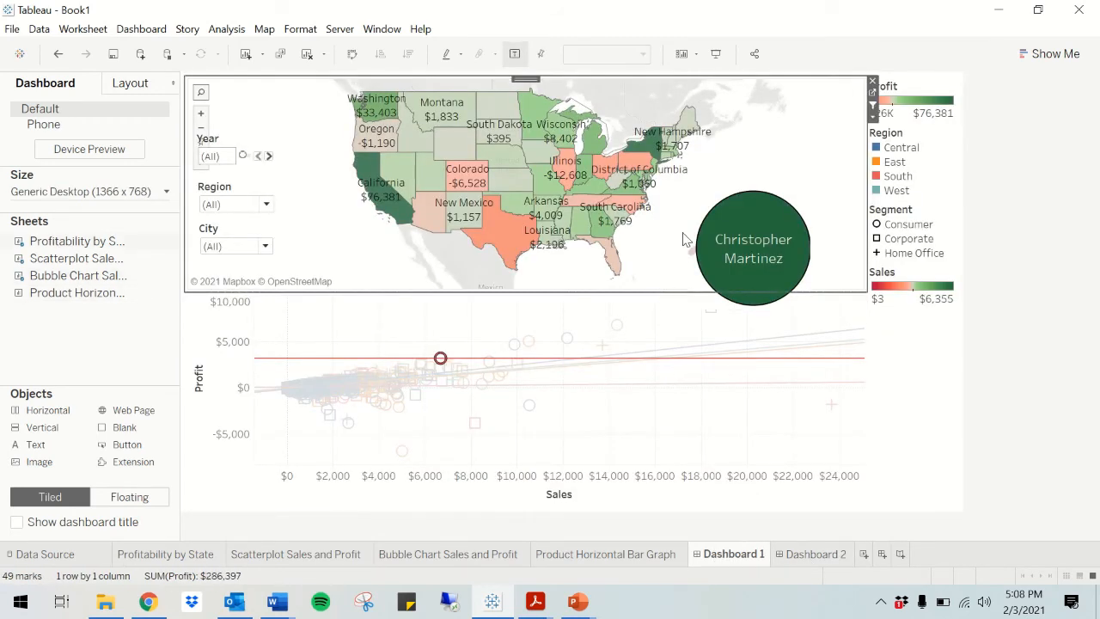
Step: Clear the selected Consumer mark near $6,700 sales in the scatterplot
click(440, 360)
click(440, 359)
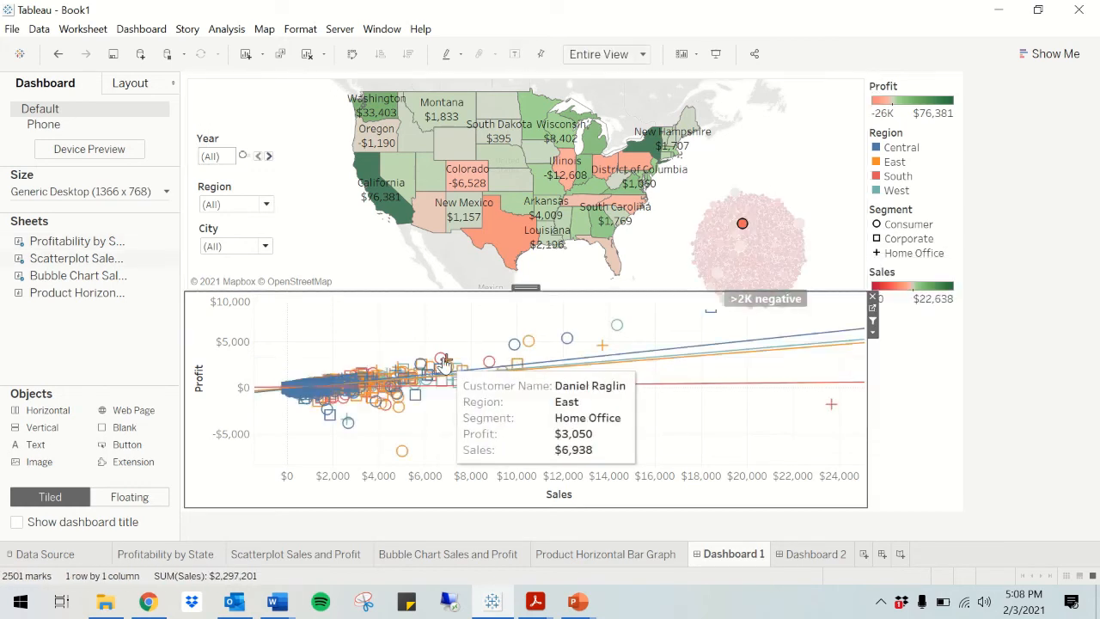
click(666, 253)
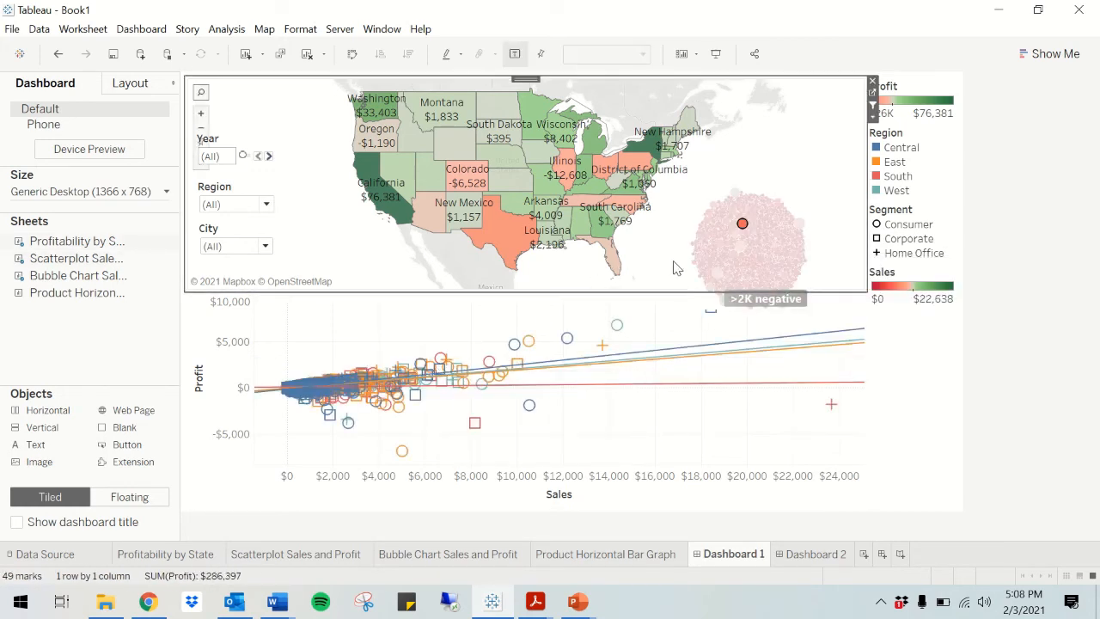
Step: Follow a bubble from the unfiltered bubble chart to Dashboard 2, return to Dashboard 1, and examine another bubble's product details
click(693, 237)
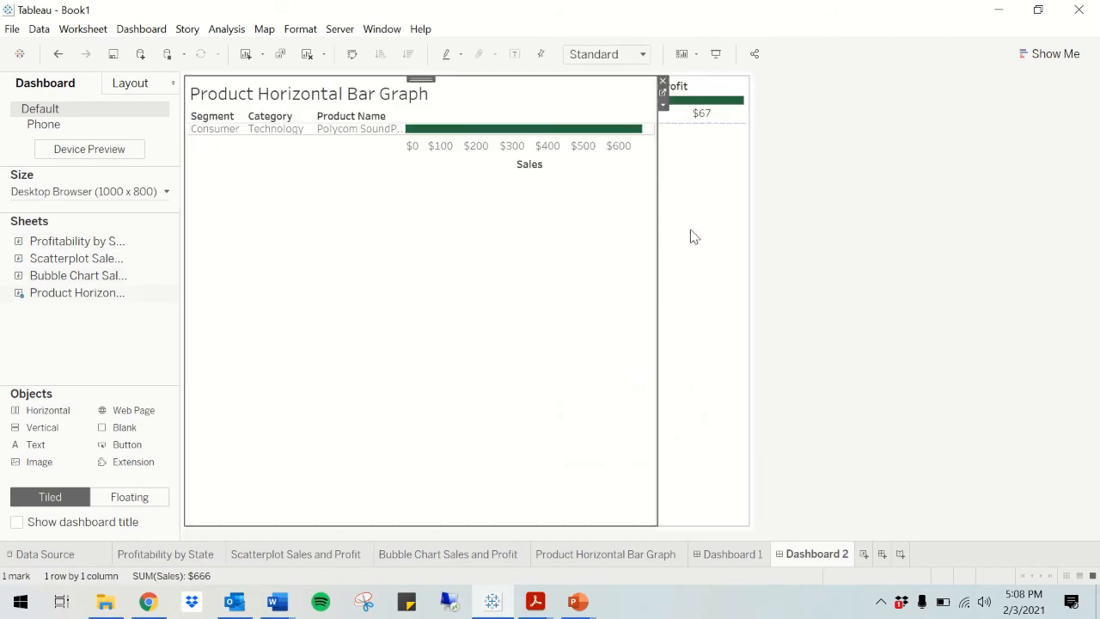
click(733, 553)
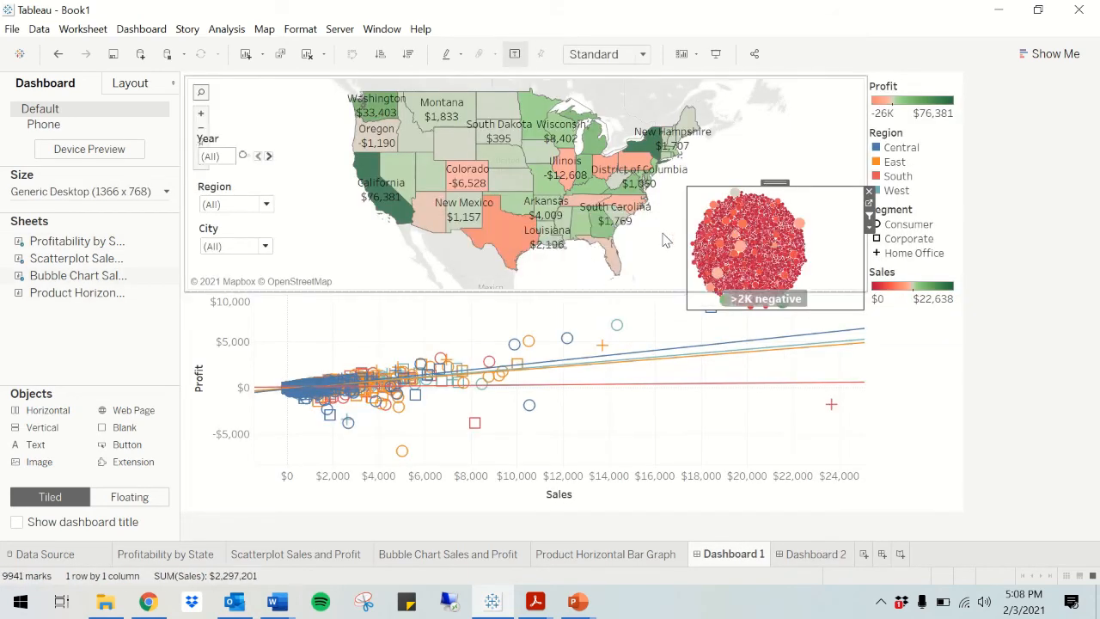
mouse_move(725, 285)
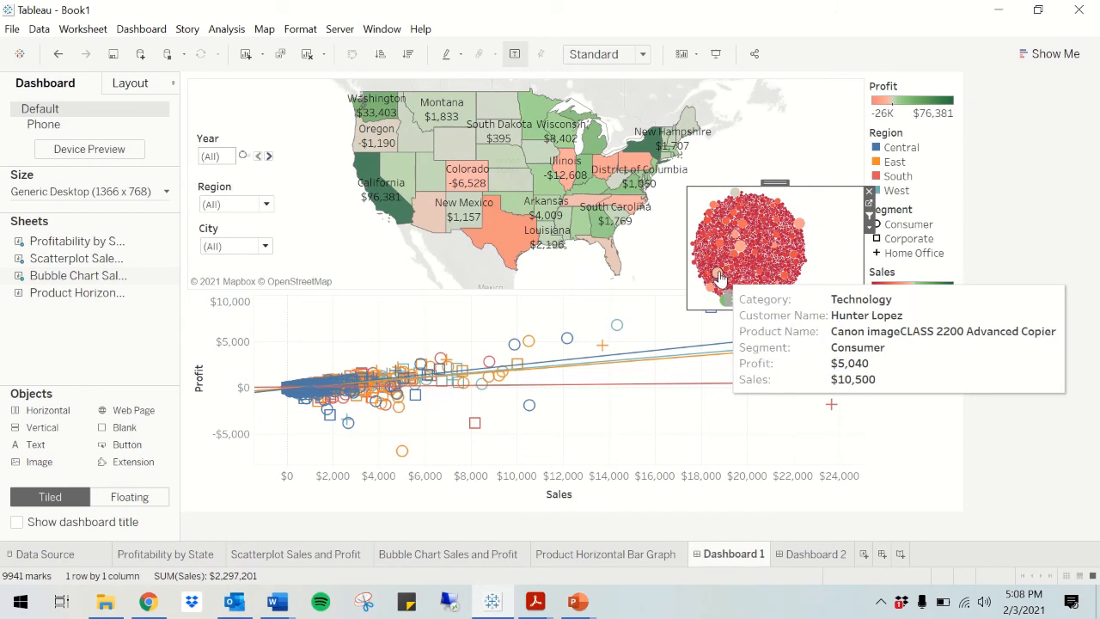
Step: Select the Central Consumer scatterplot mark near $12,000 sales and follow its largest bubble to the product bar graph on Dashboard 2
click(568, 341)
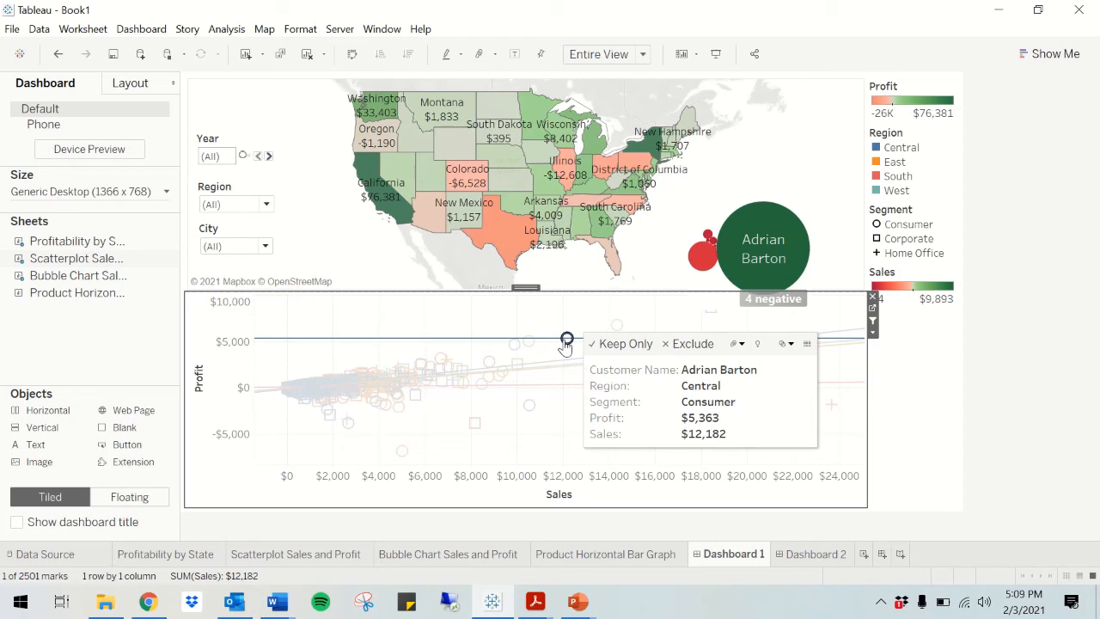
click(566, 341)
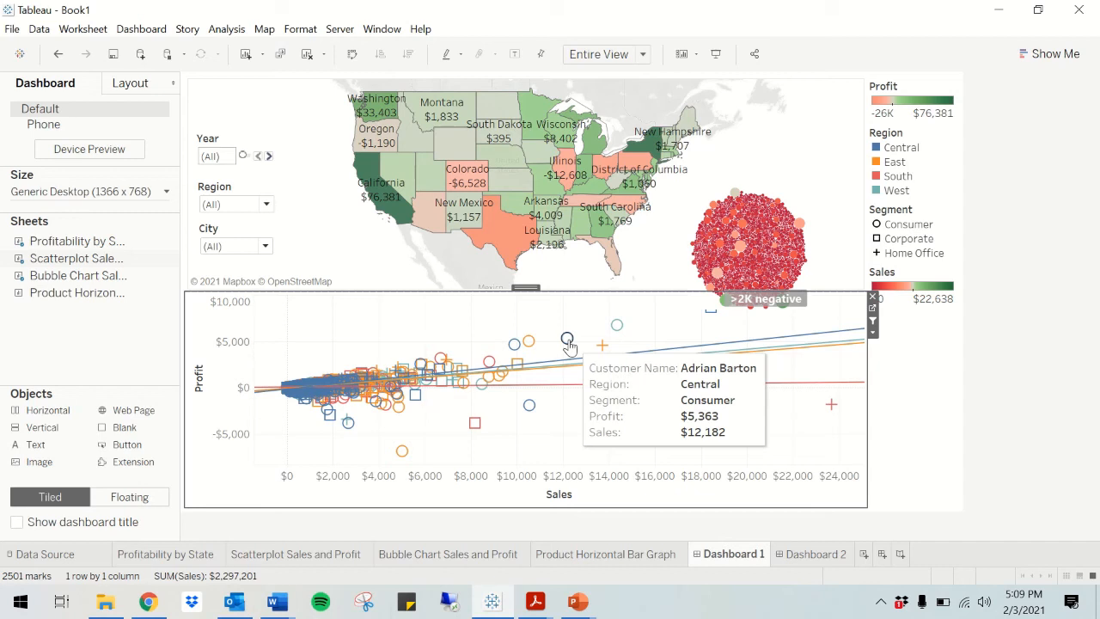
click(567, 341)
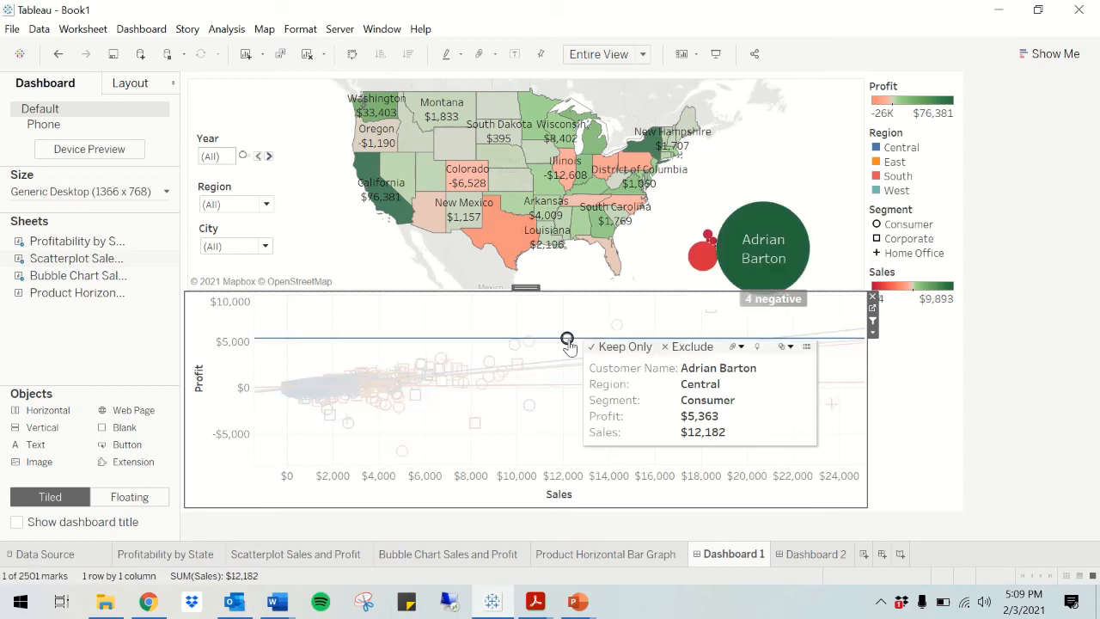
click(753, 225)
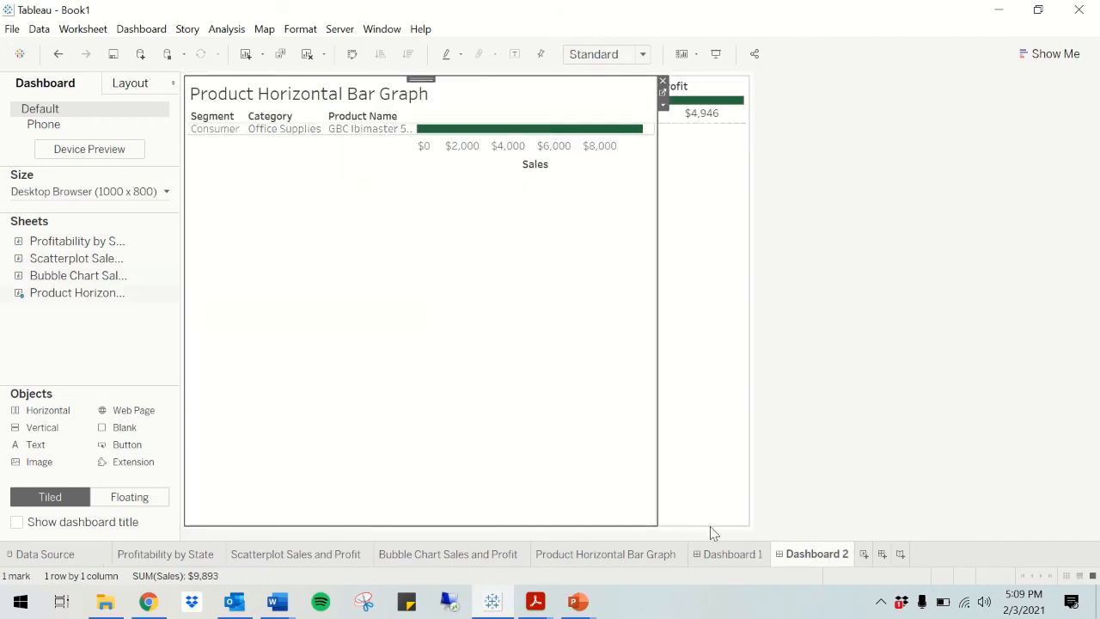
Step: Return to Dashboard 1 and clear the selected bubble and the Central Consumer scatterplot mark near $12,000 sales
click(731, 554)
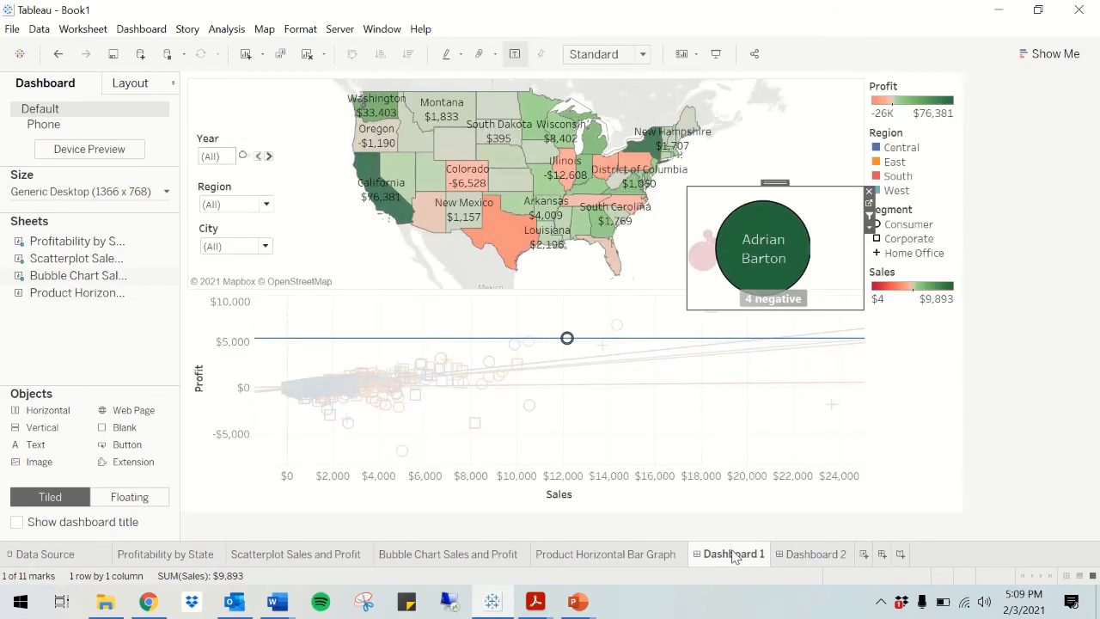
click(710, 214)
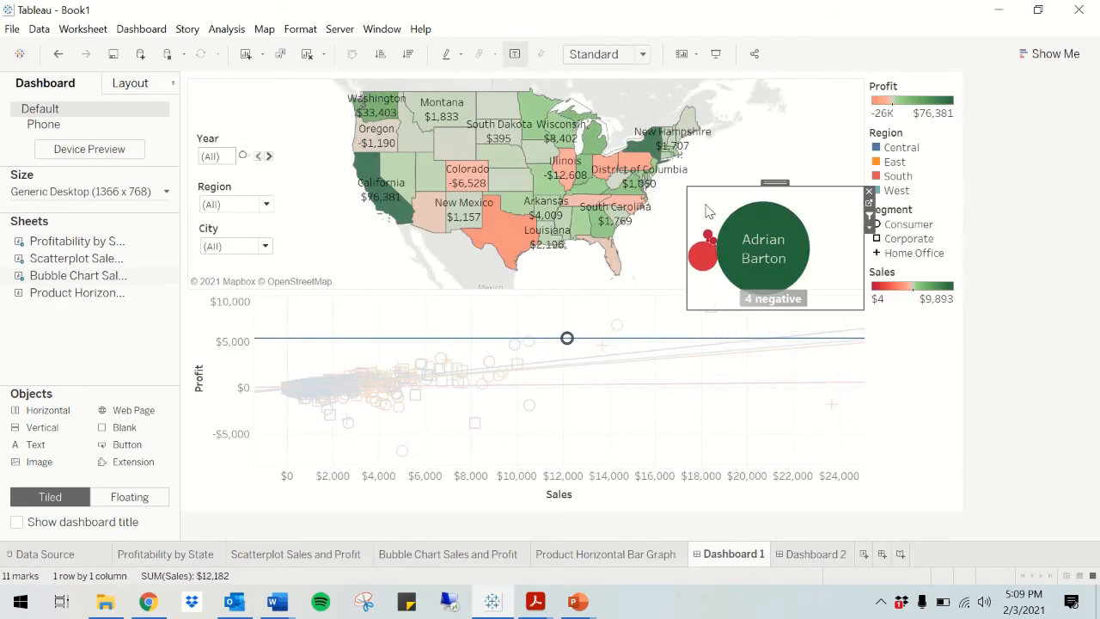
mouse_move(761, 225)
click(569, 326)
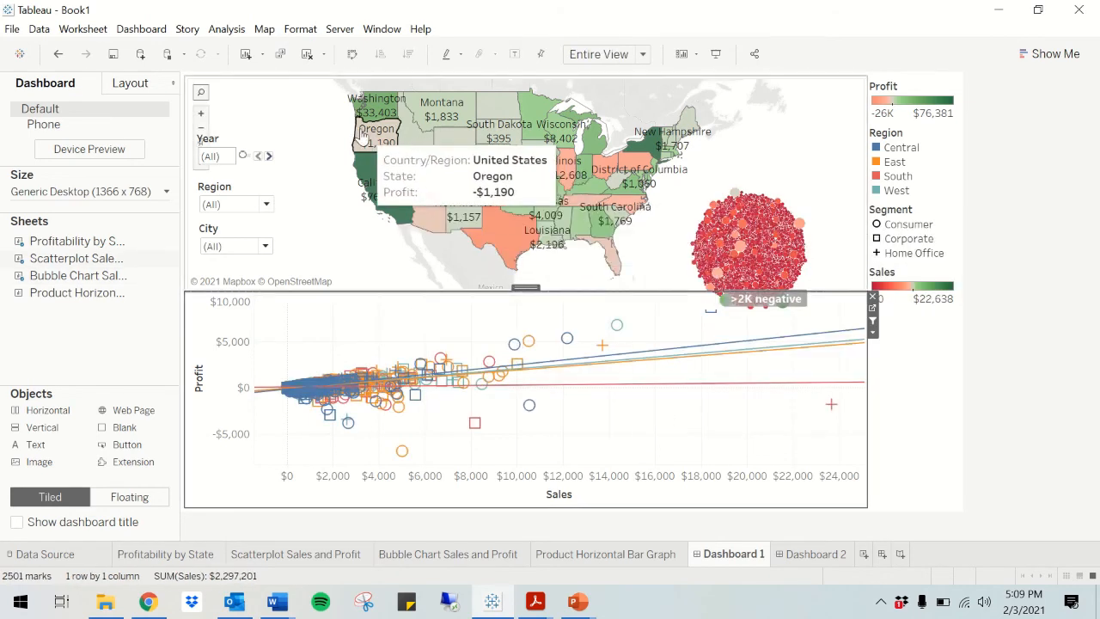
Step: Go to the bubble chart's worksheet and examine the fields used for its marks
click(804, 203)
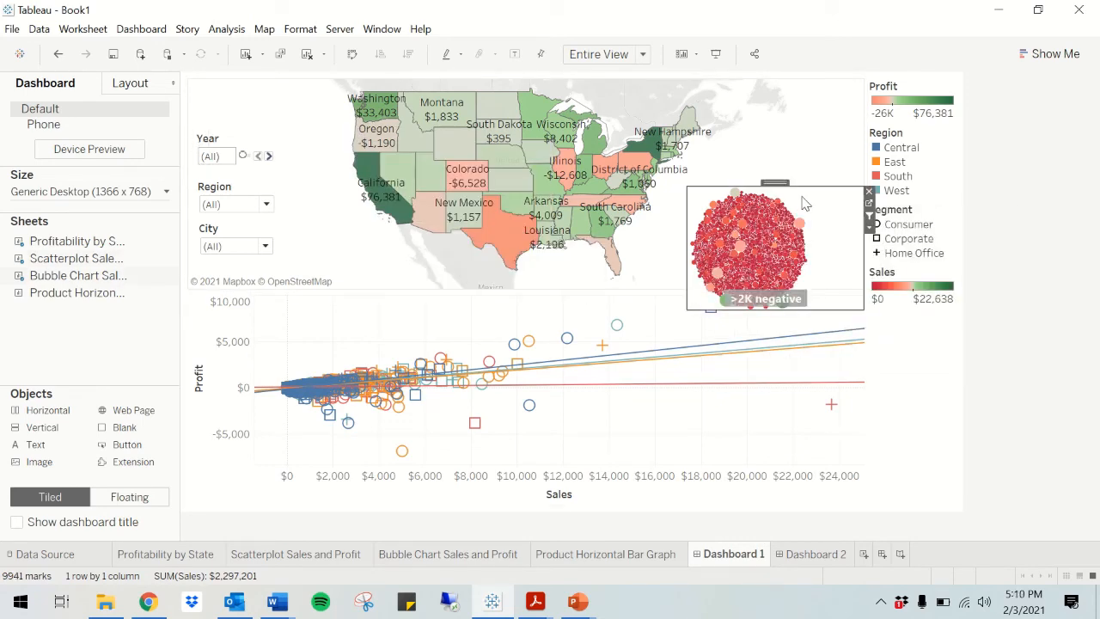
click(870, 222)
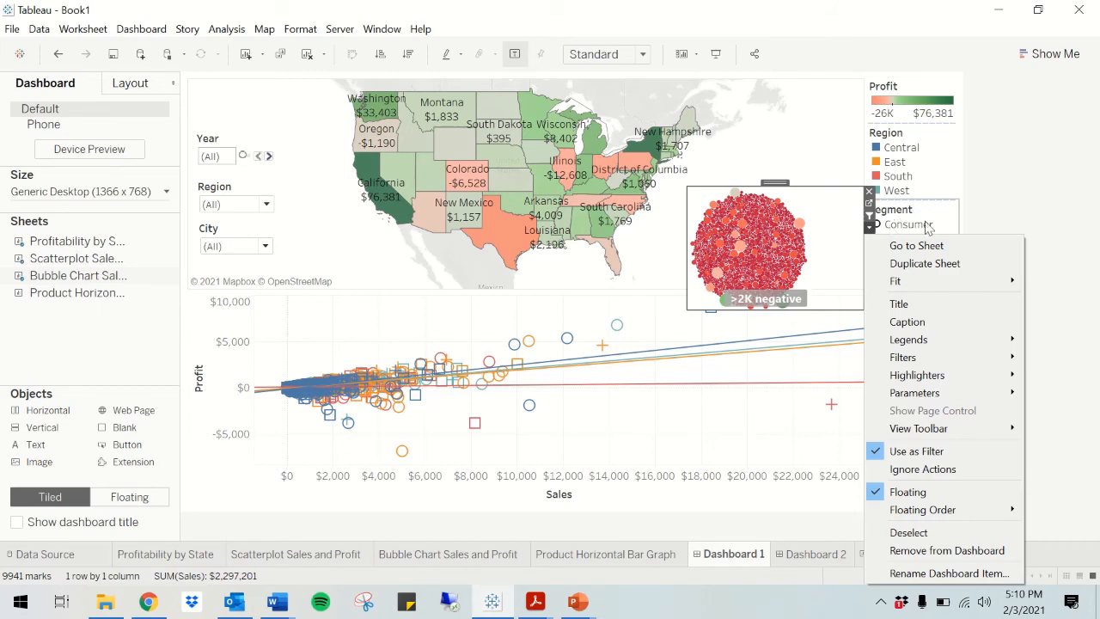
click(930, 249)
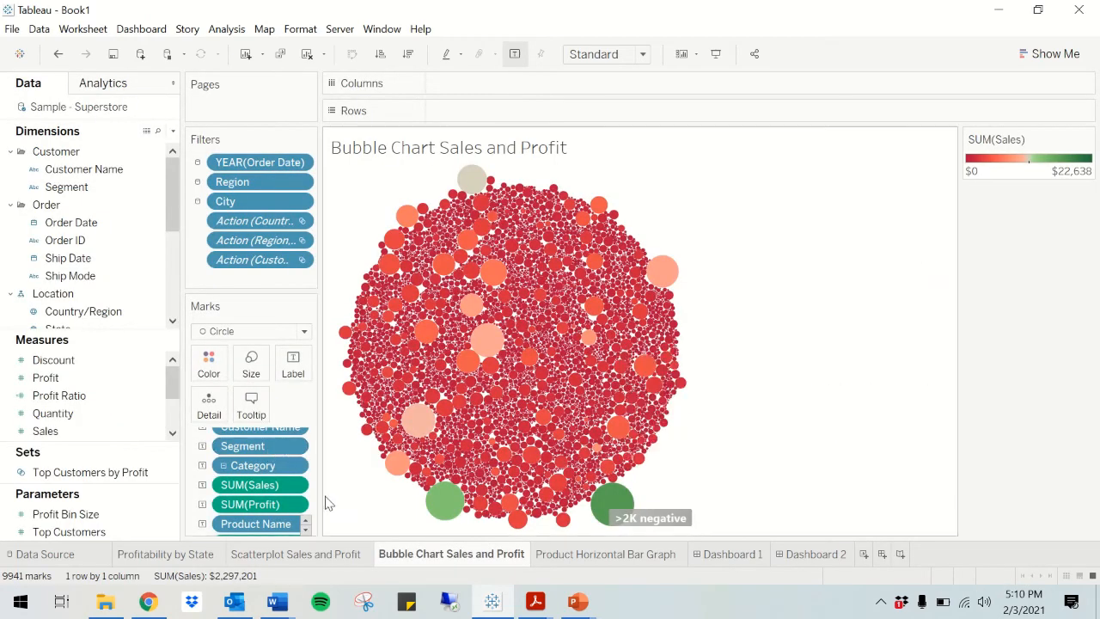
click(306, 529)
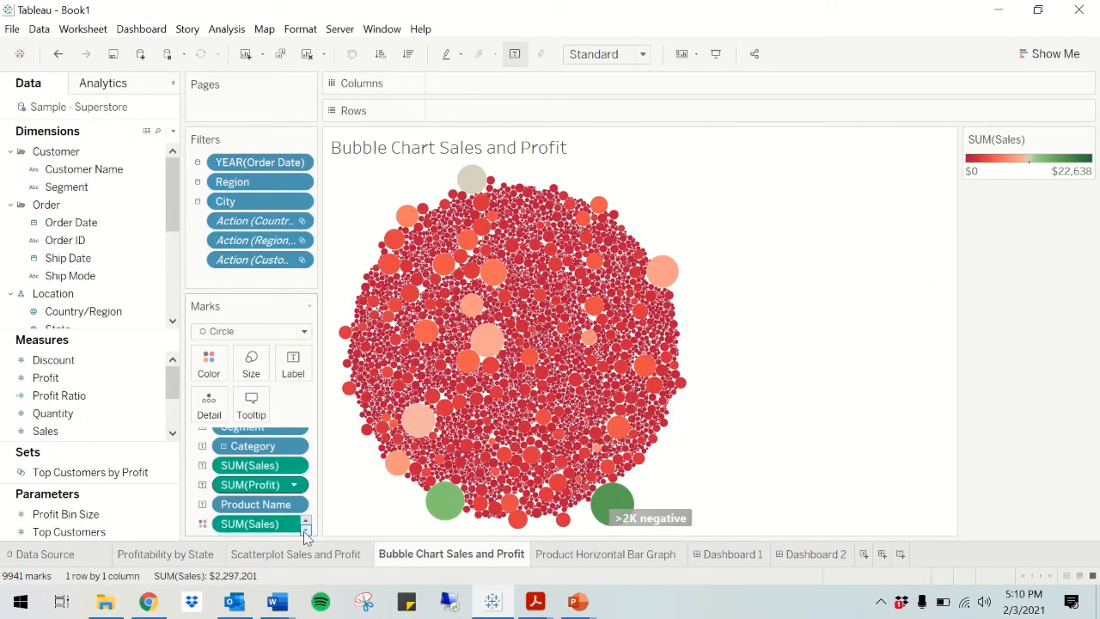
scroll(306, 525, up, 2)
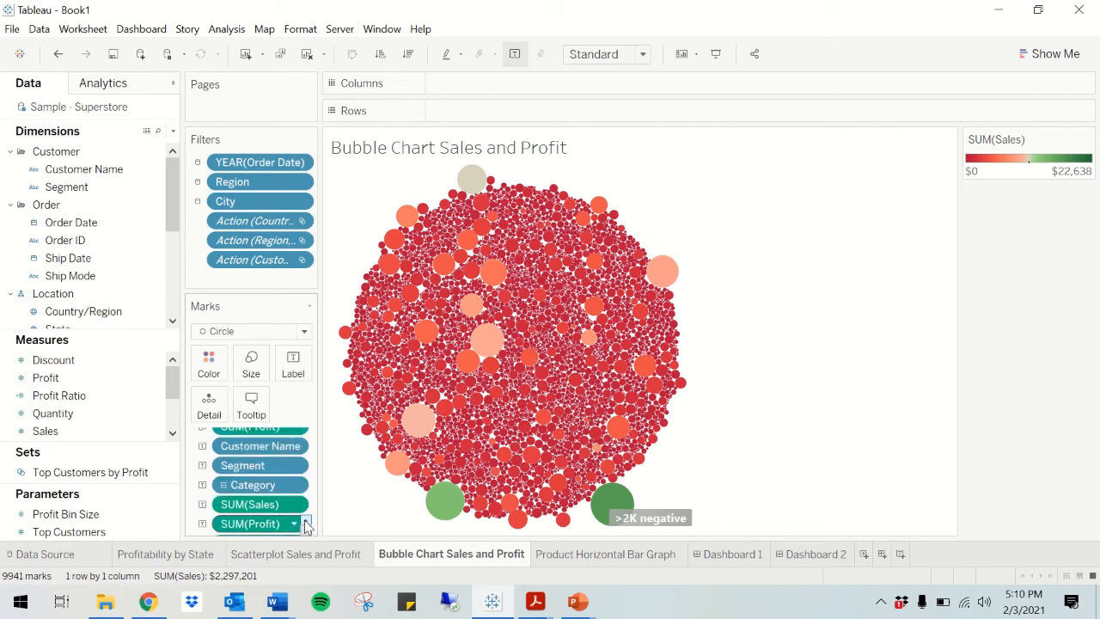
scroll(301, 516, up, 1)
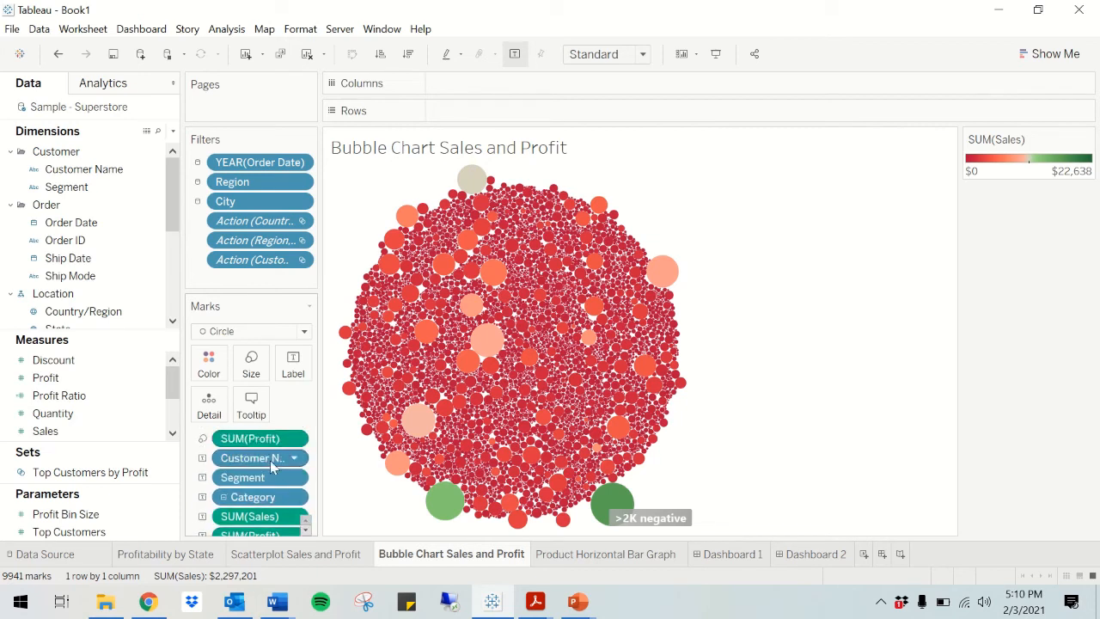
click(306, 529)
click(307, 530)
click(306, 530)
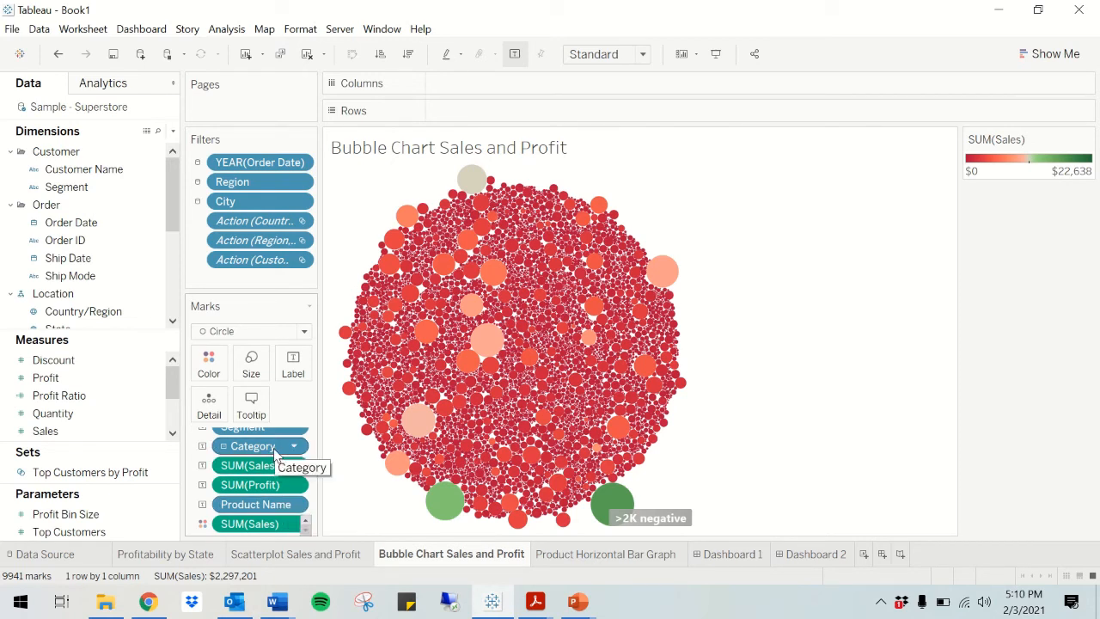
click(306, 520)
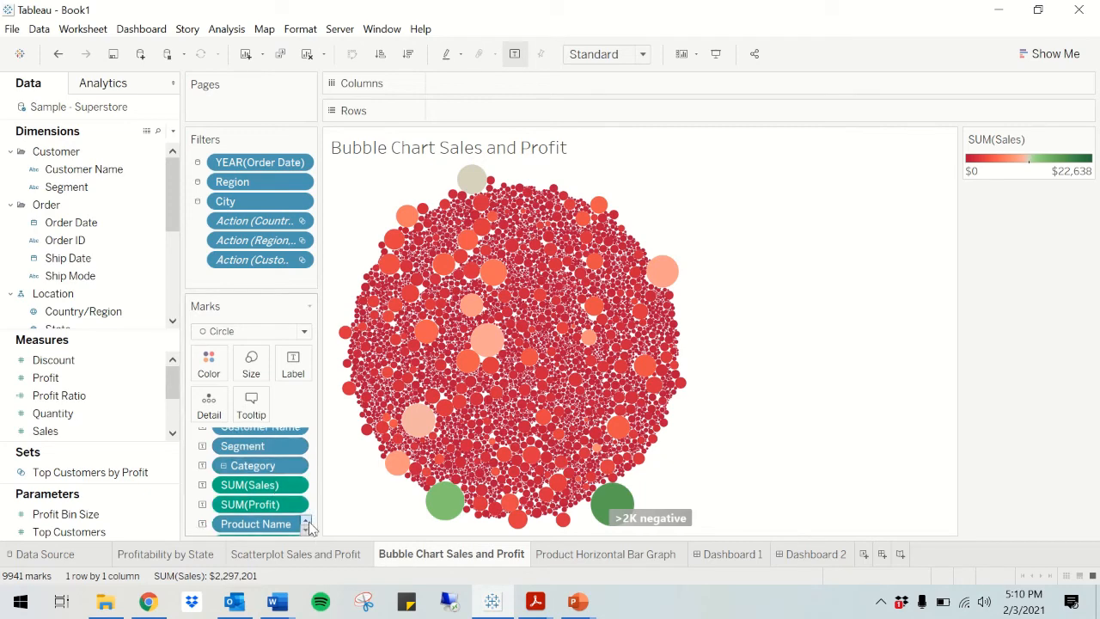
click(306, 528)
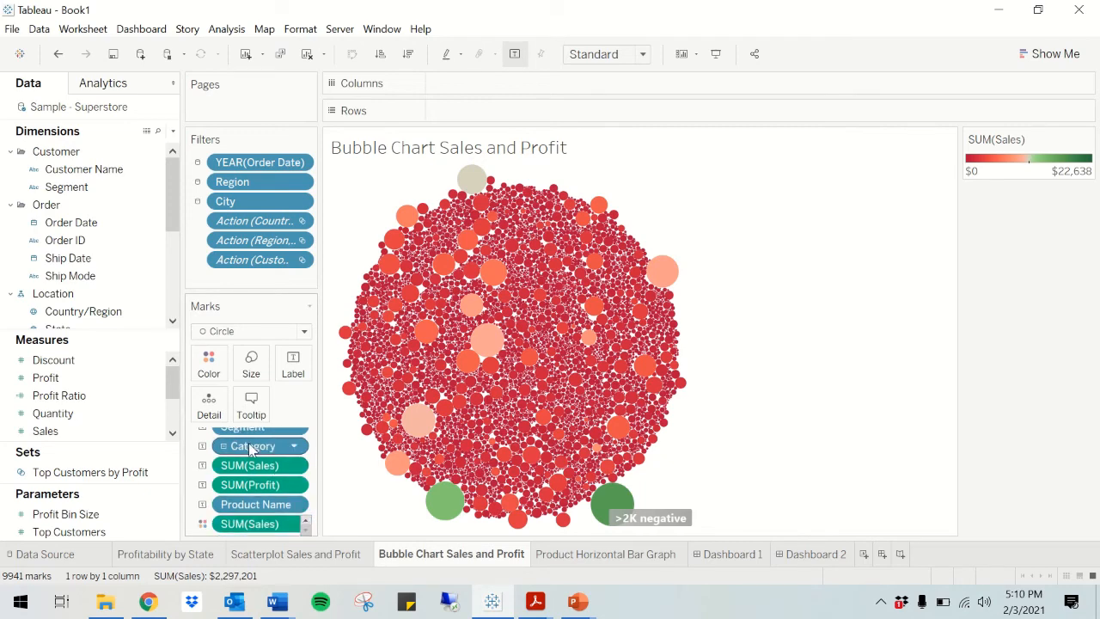
Step: Try removing Category from the bubble chart's marks and follow its large dark green bubble from Dashboard 1 to Dashboard 2
drag(251, 447, 119, 433)
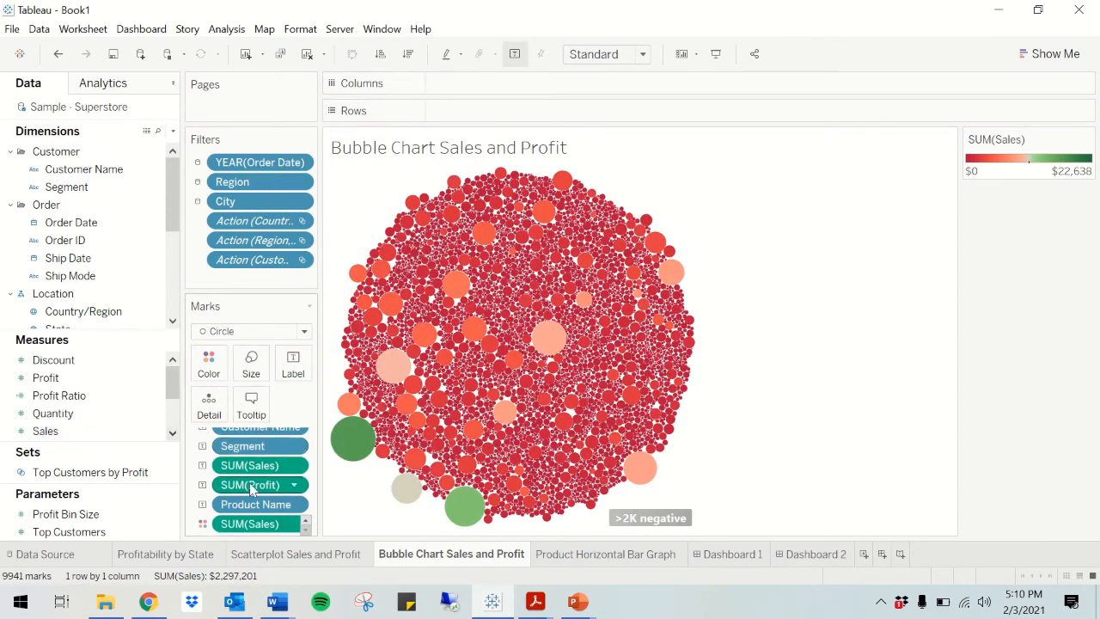
click(735, 554)
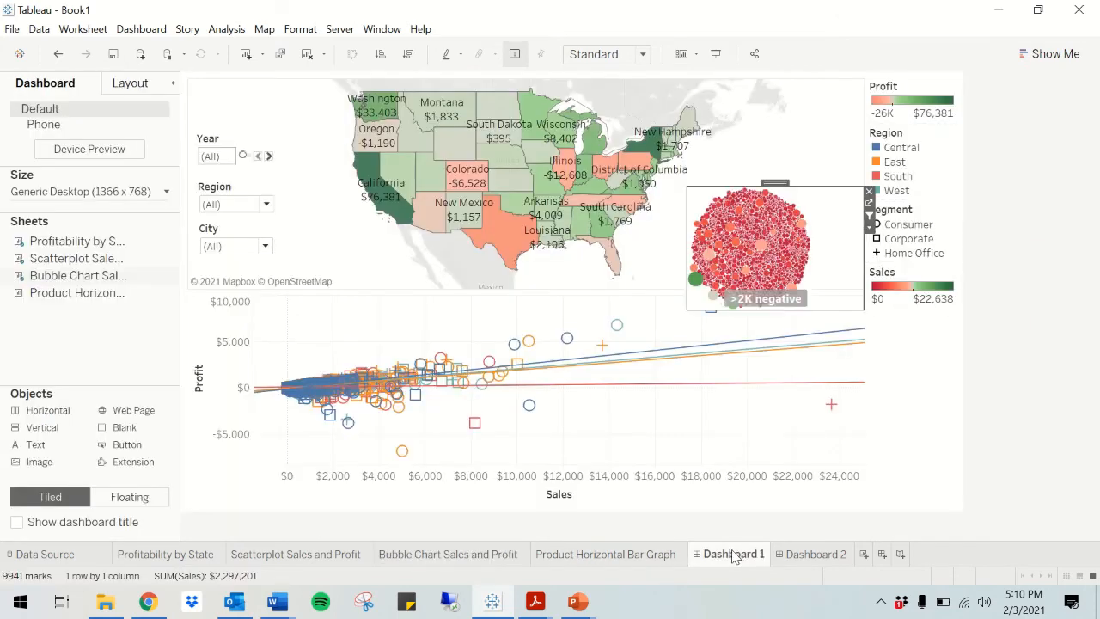
click(696, 286)
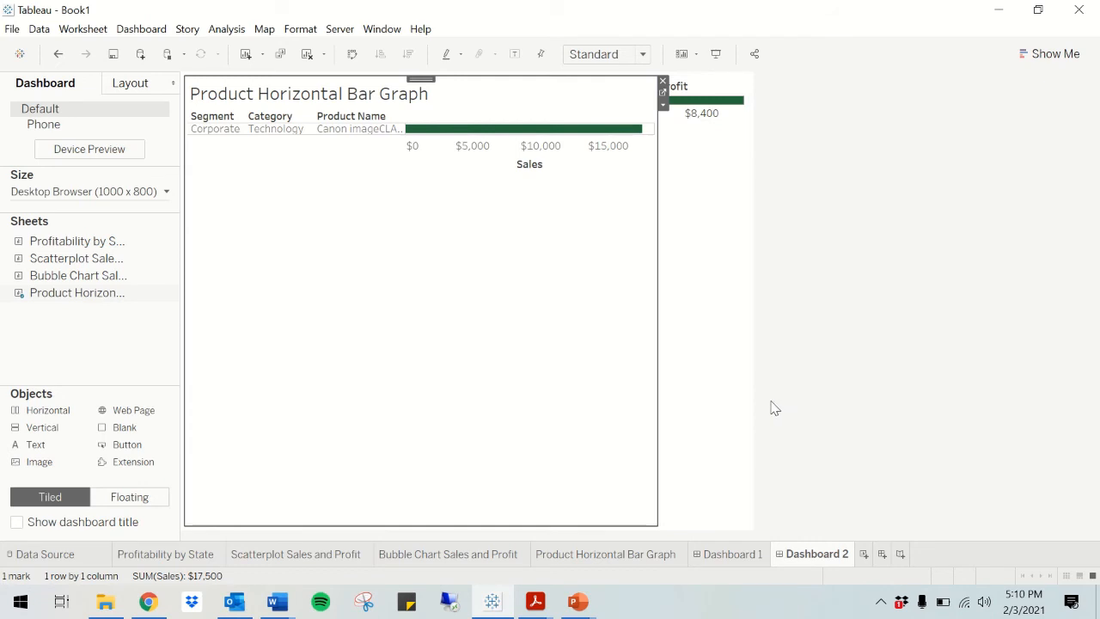
key(ctrl+z)
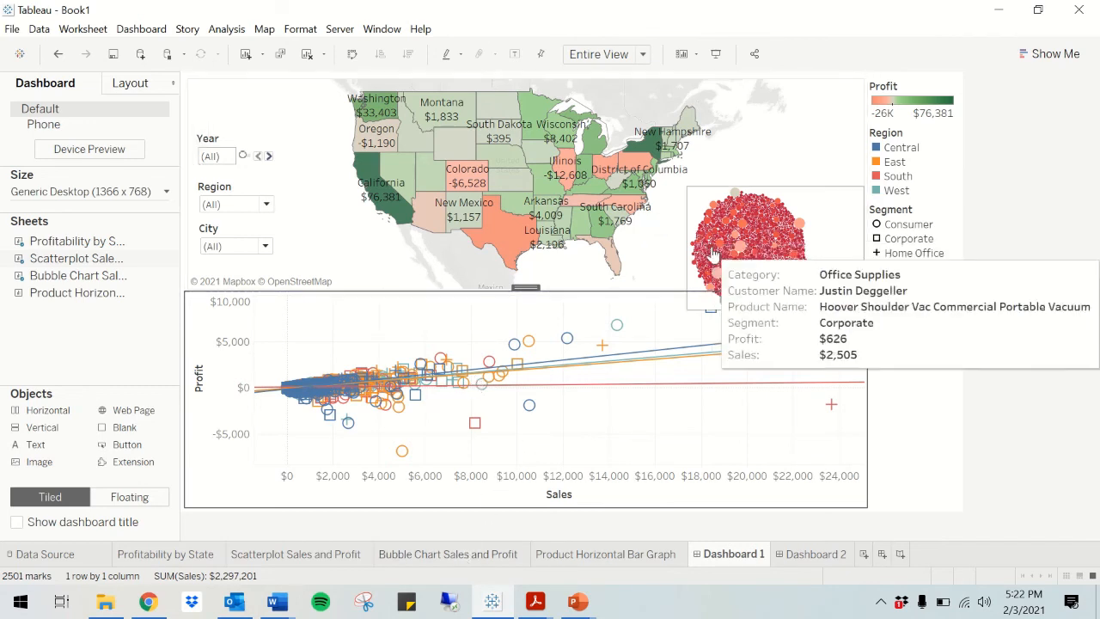
Step: Follow the Hewlett Packard LaserJet 3310 Copier bubble to Dashboard 2, return to Dashboard 1, and clear the bubble selection
mouse_move(720, 252)
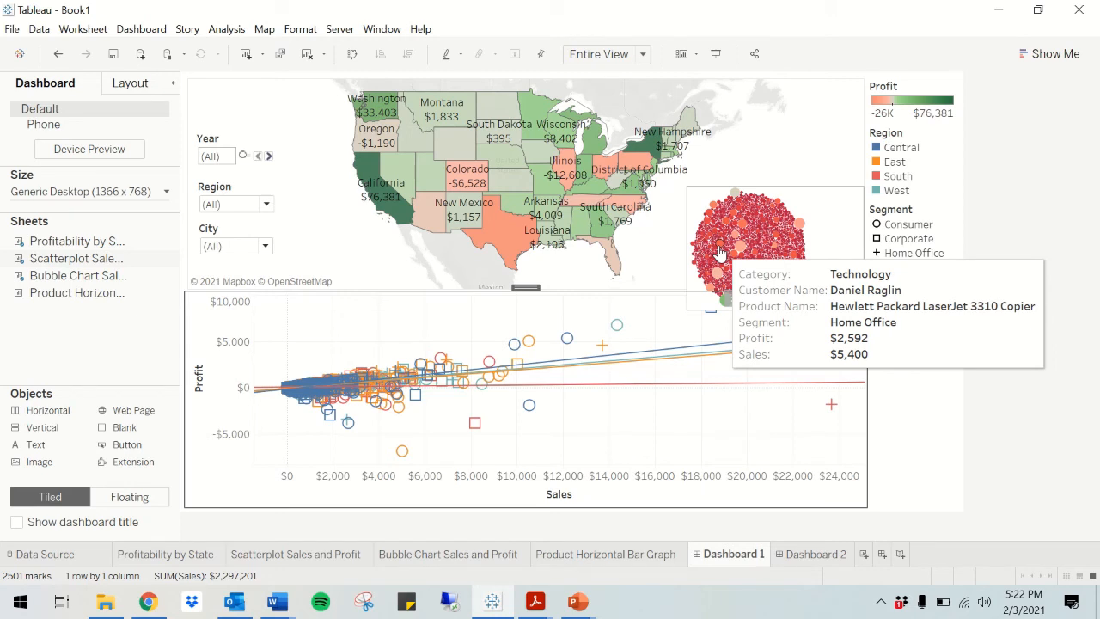
click(720, 252)
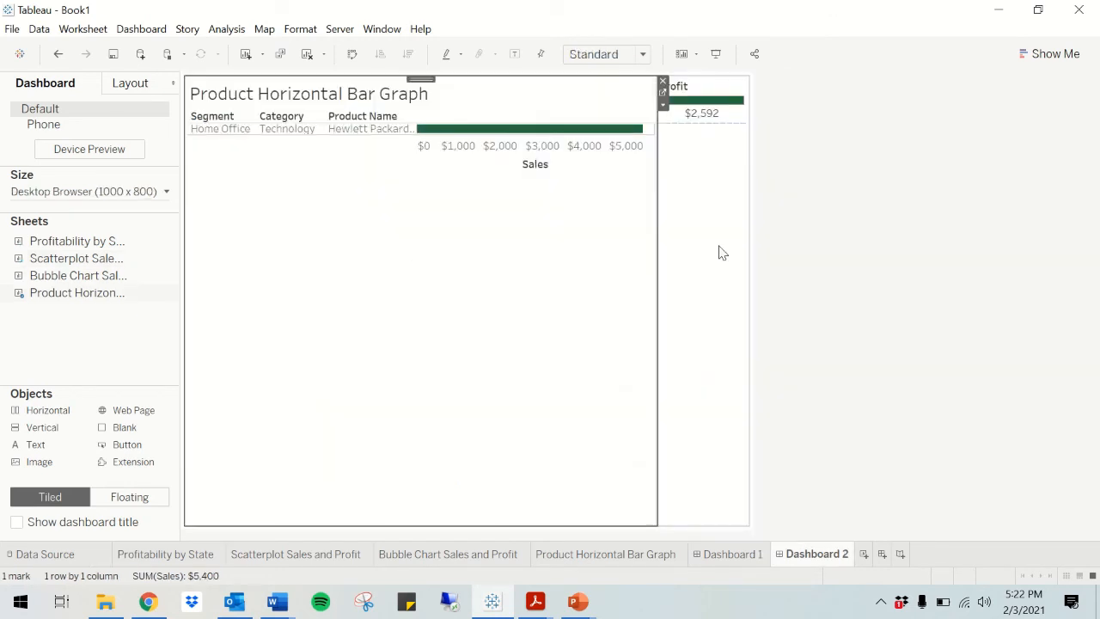
click(709, 555)
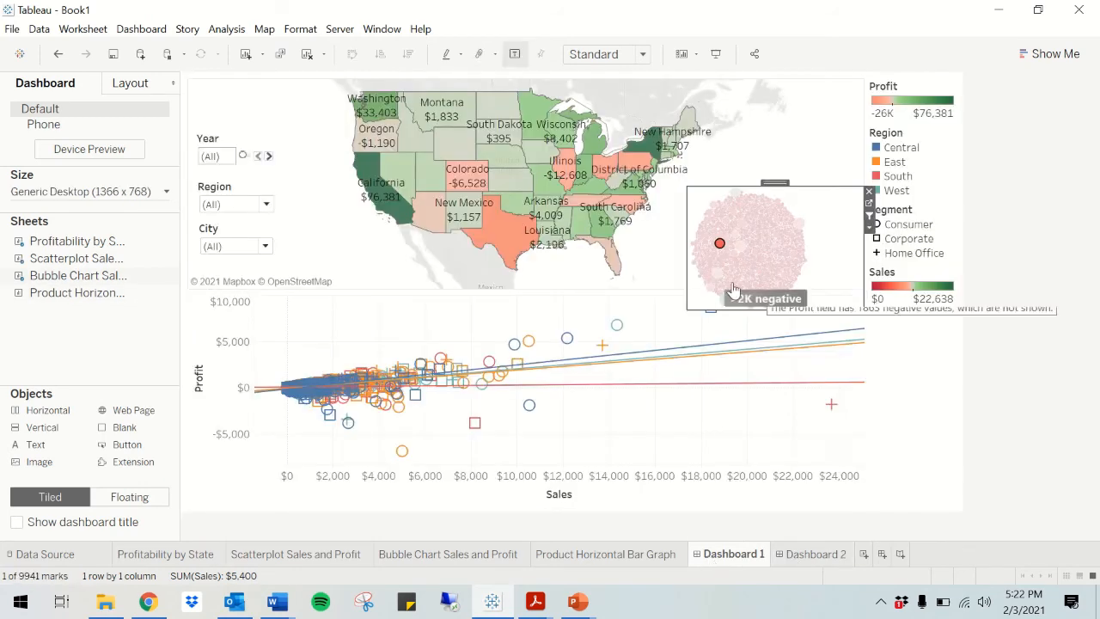
click(720, 252)
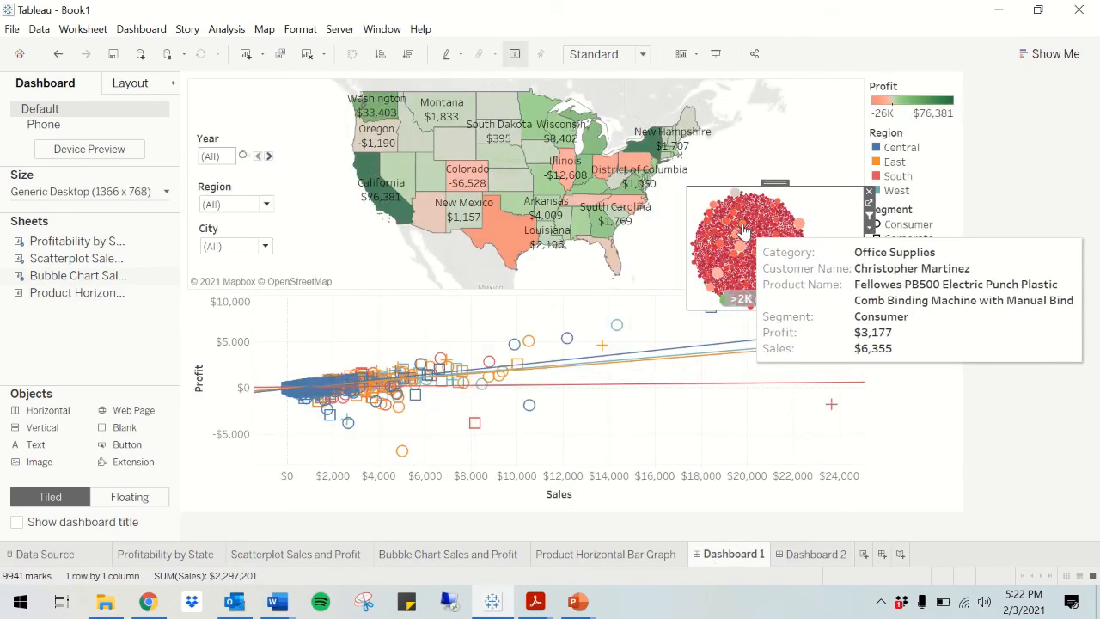
Step: Follow the Fellowes PB500 binding machine bubble to Dashboard 2, return to Dashboard 1, and deselect that bubble
click(744, 231)
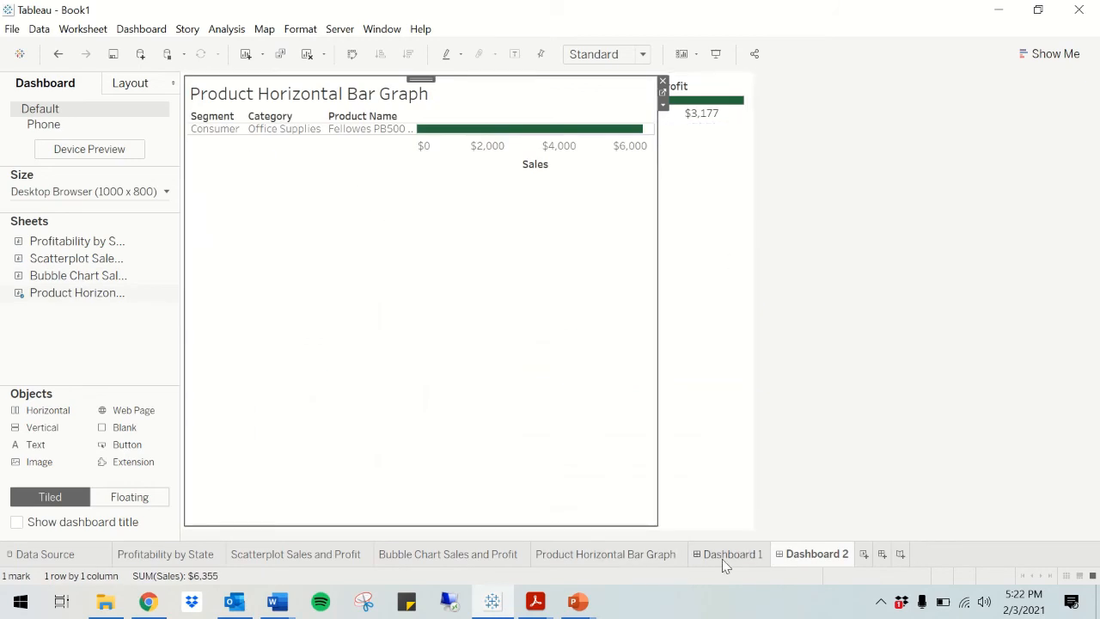
mouse_move(726, 557)
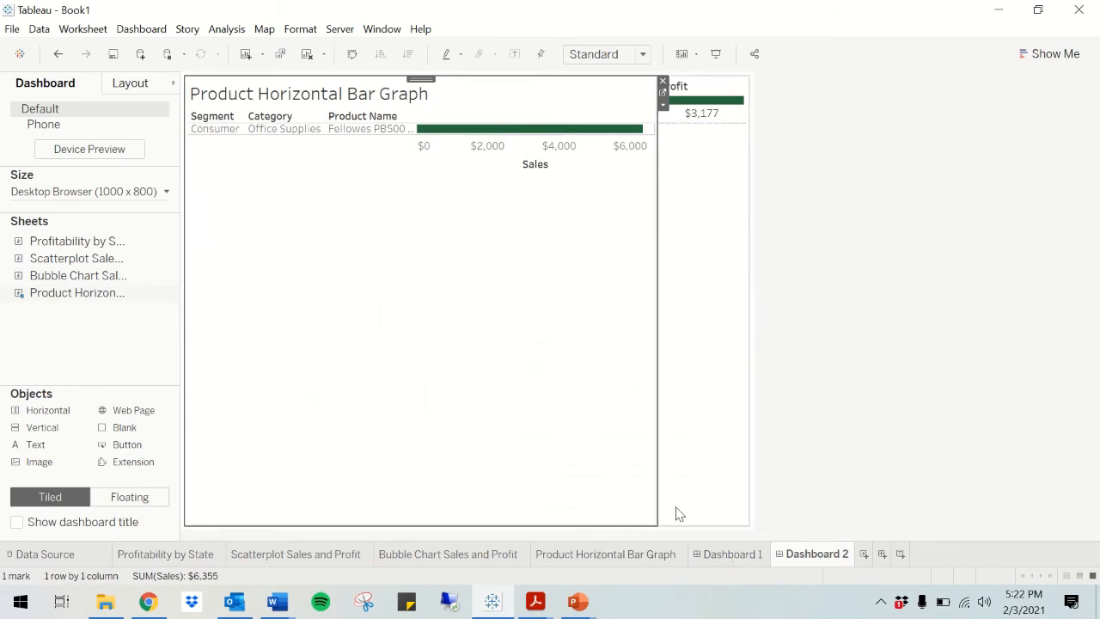
click(731, 554)
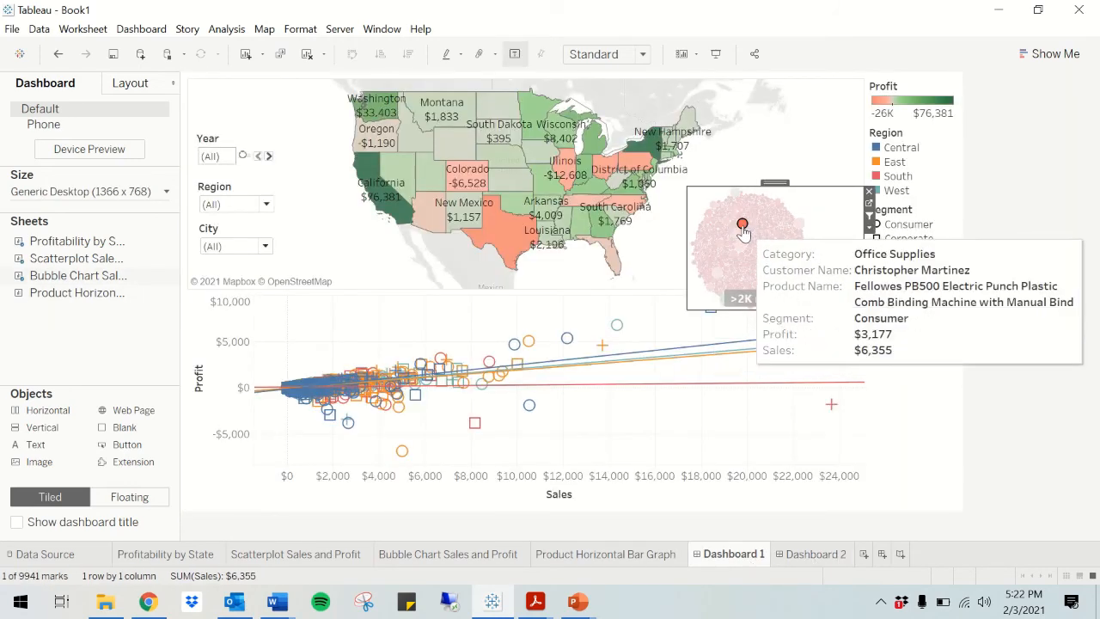
click(744, 228)
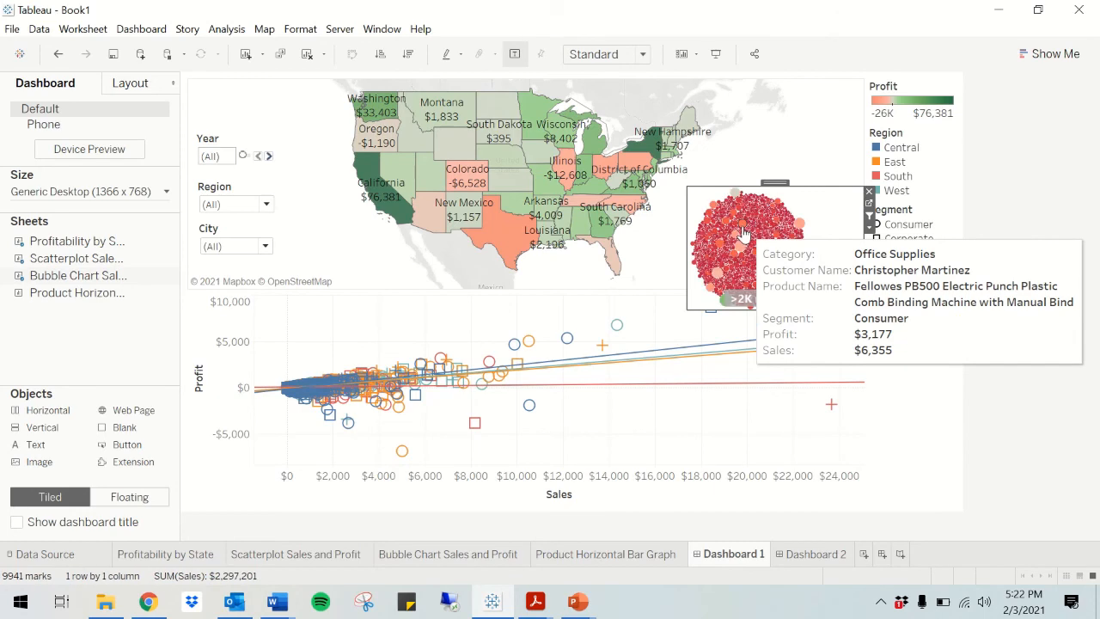
Step: Collapse the Category hierarchy in the Bubble Chart Sales and Profit marks to remove the Product Name level
click(447, 555)
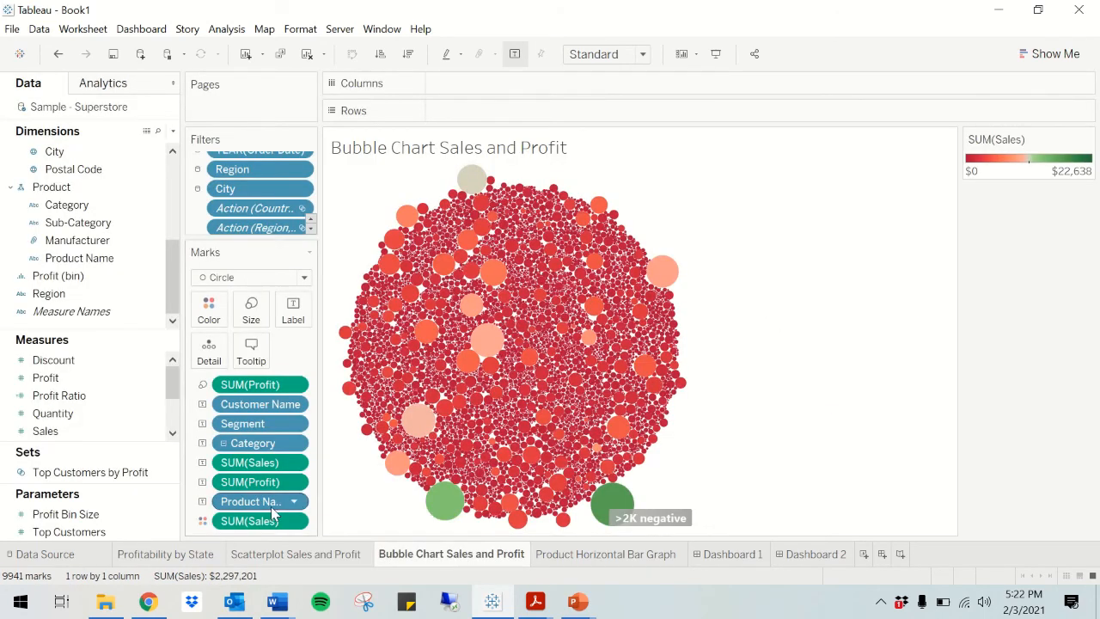
click(224, 445)
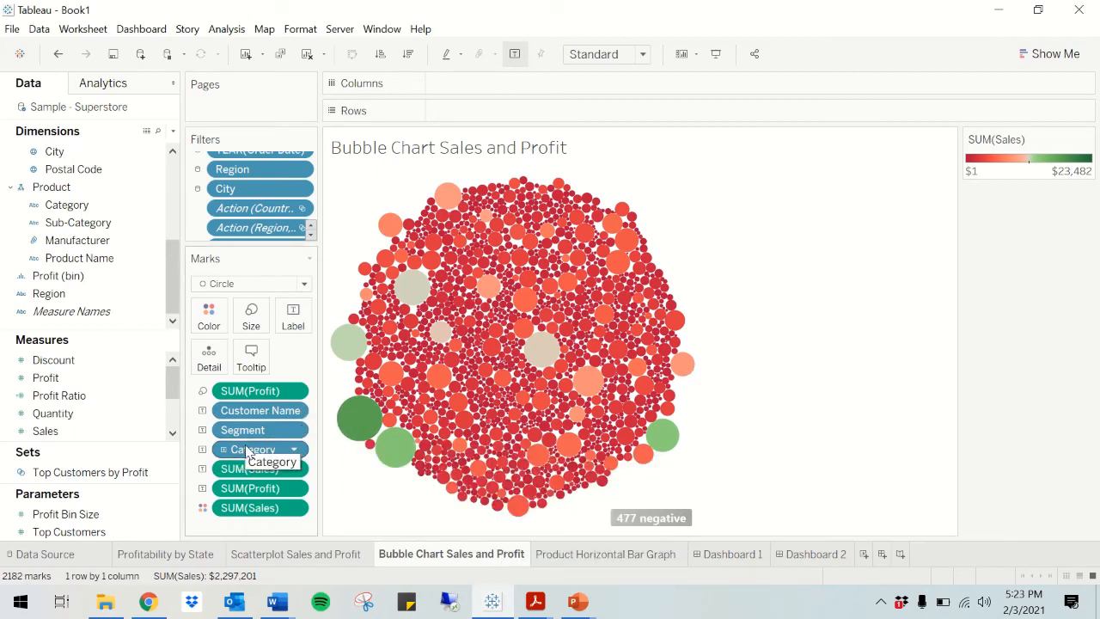
key(ctrl+z)
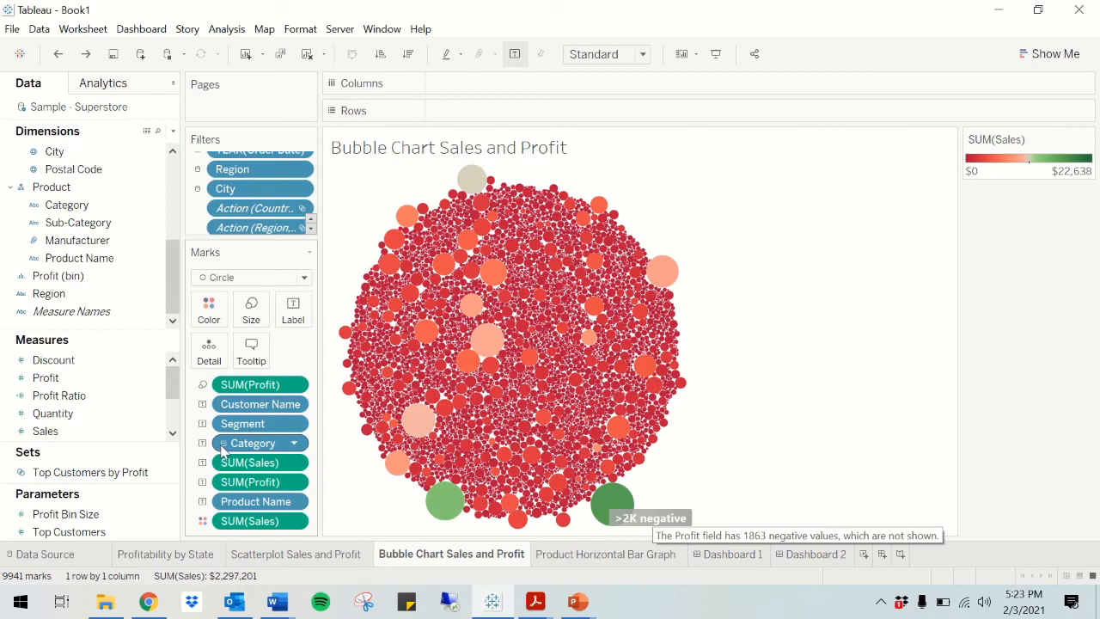
drag(245, 502, 90, 415)
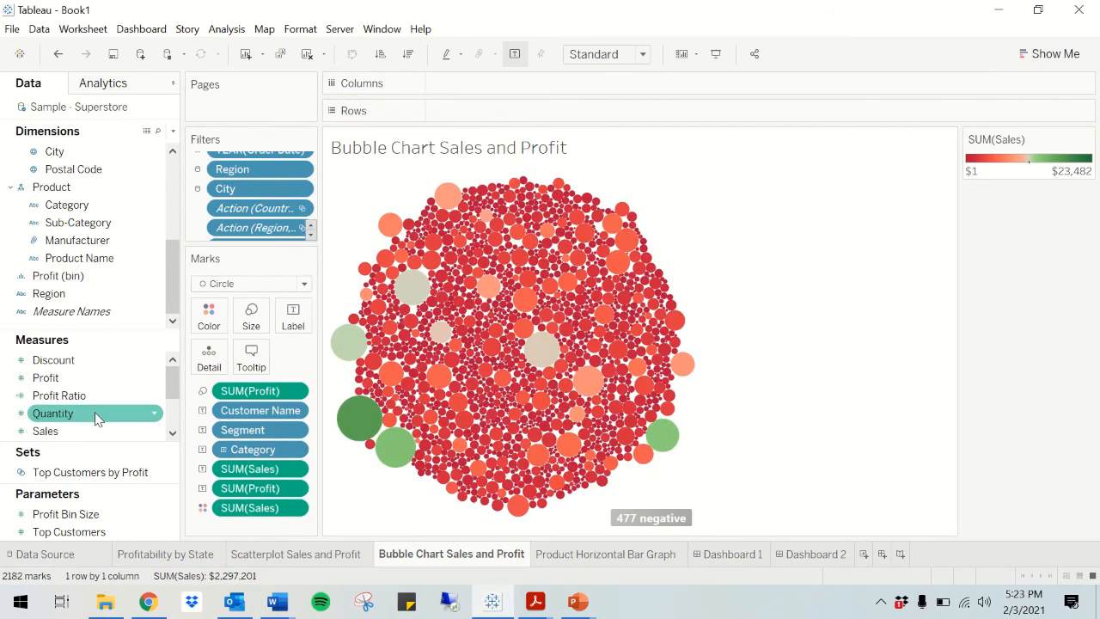
key(ctrl+z)
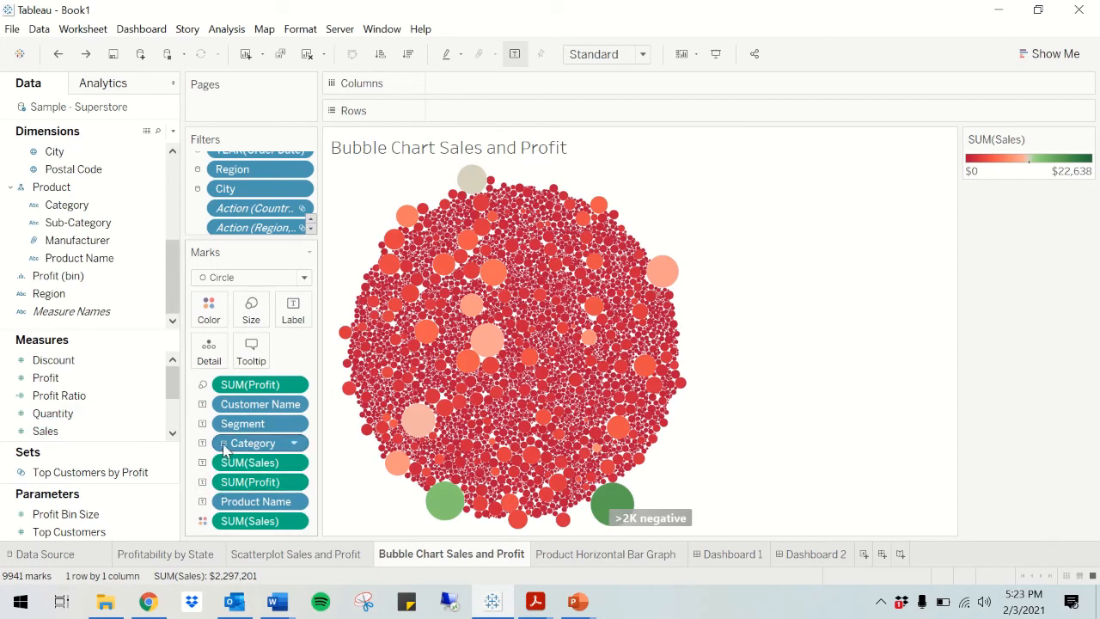
key(ctrl+y)
mouse_move(351, 347)
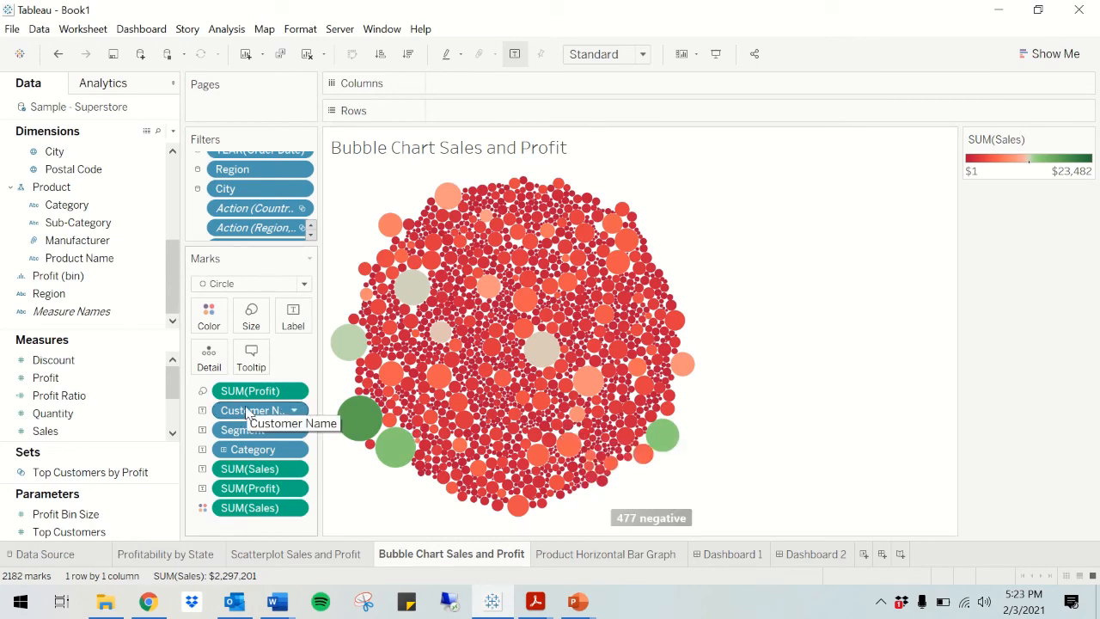
Step: Test the map filter on Dashboard 1 by selecting California, and clear the state selection
click(717, 555)
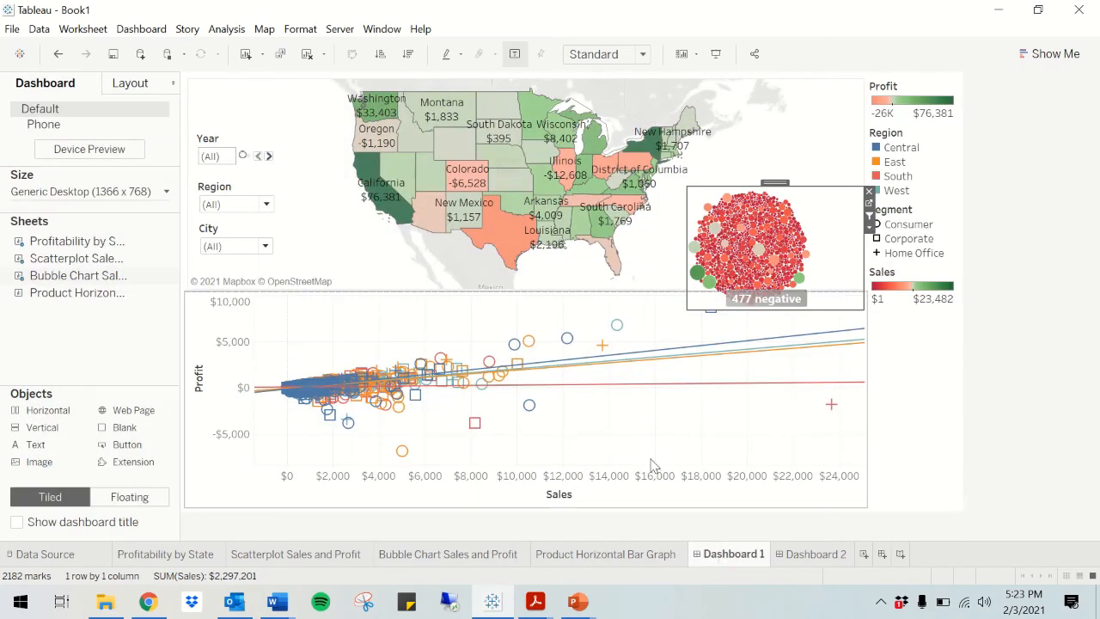
click(399, 210)
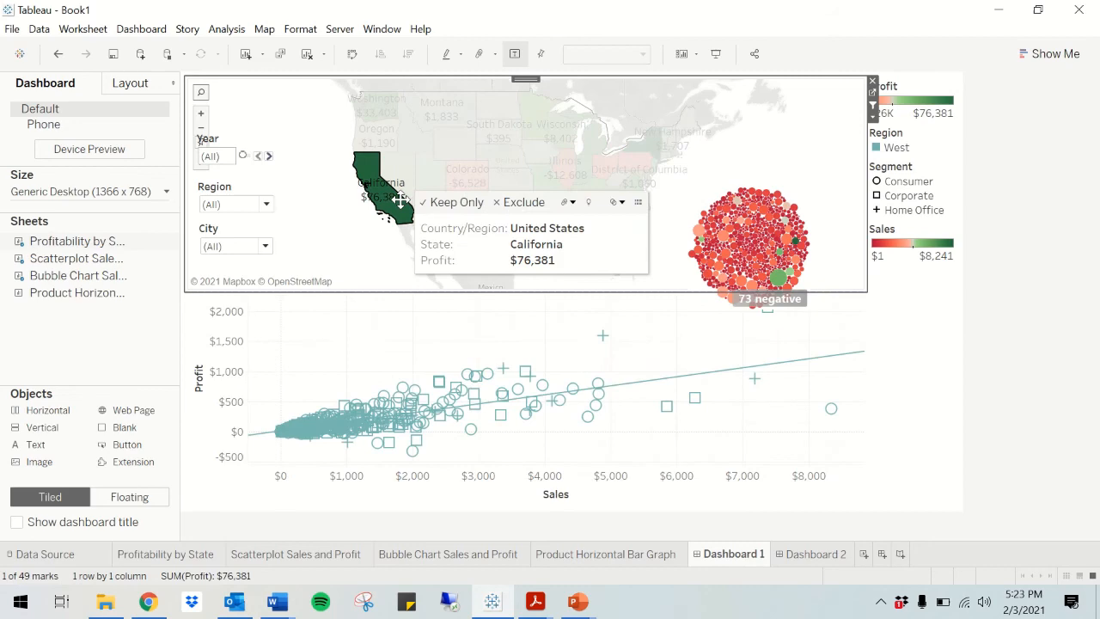
click(361, 223)
Step: Filter by Washington, select the Corporate scatterplot mark near $4,600 sales, and follow its largest bubble to Dashboard 2
click(371, 105)
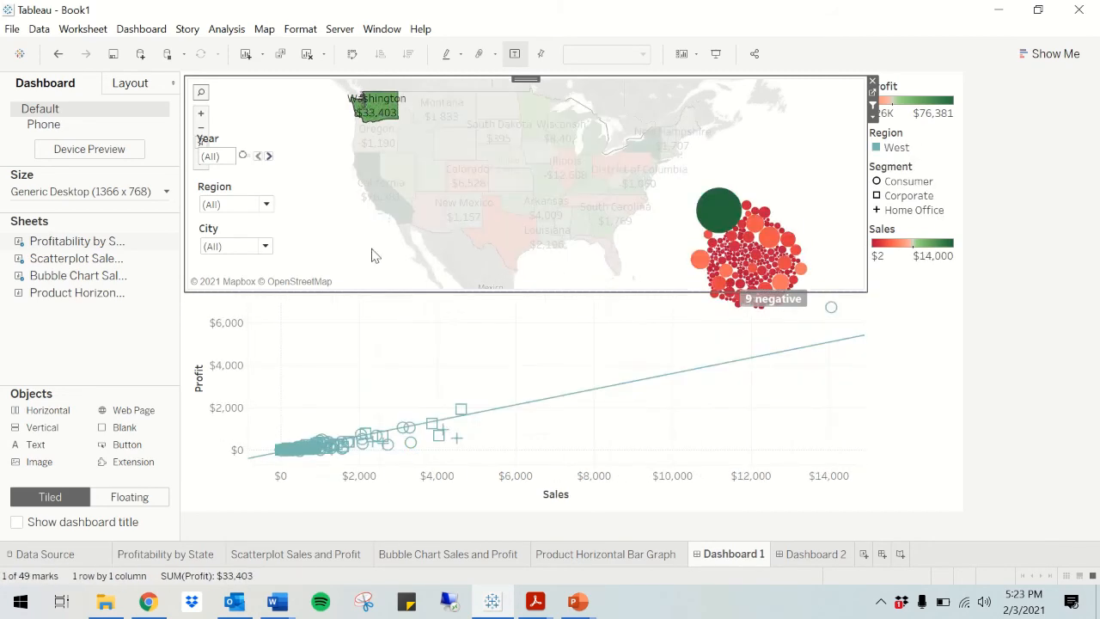
click(461, 412)
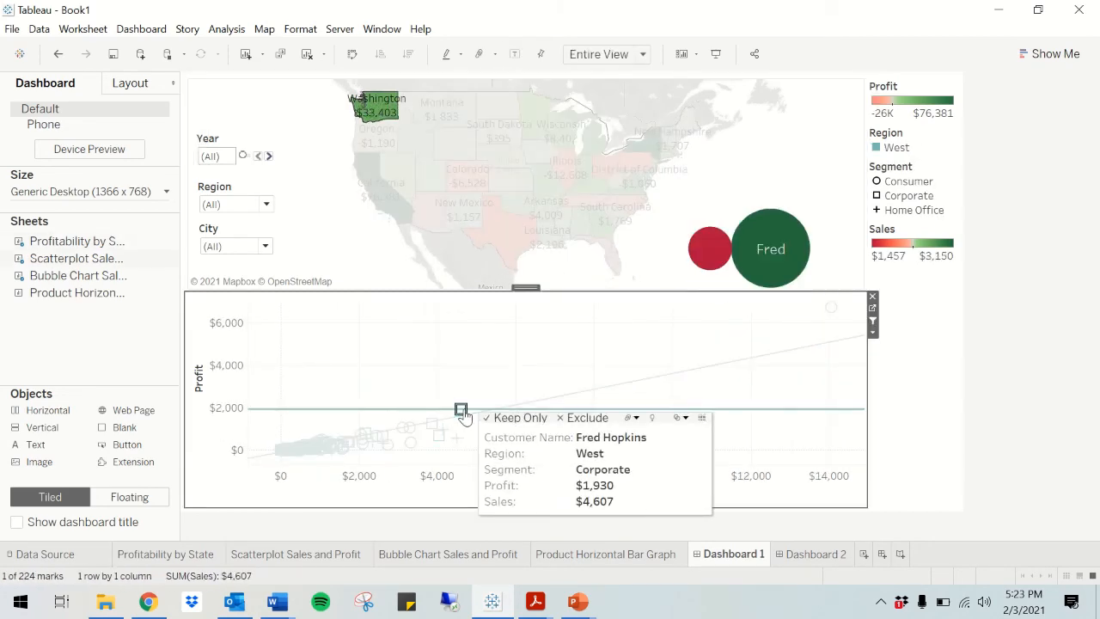
click(795, 249)
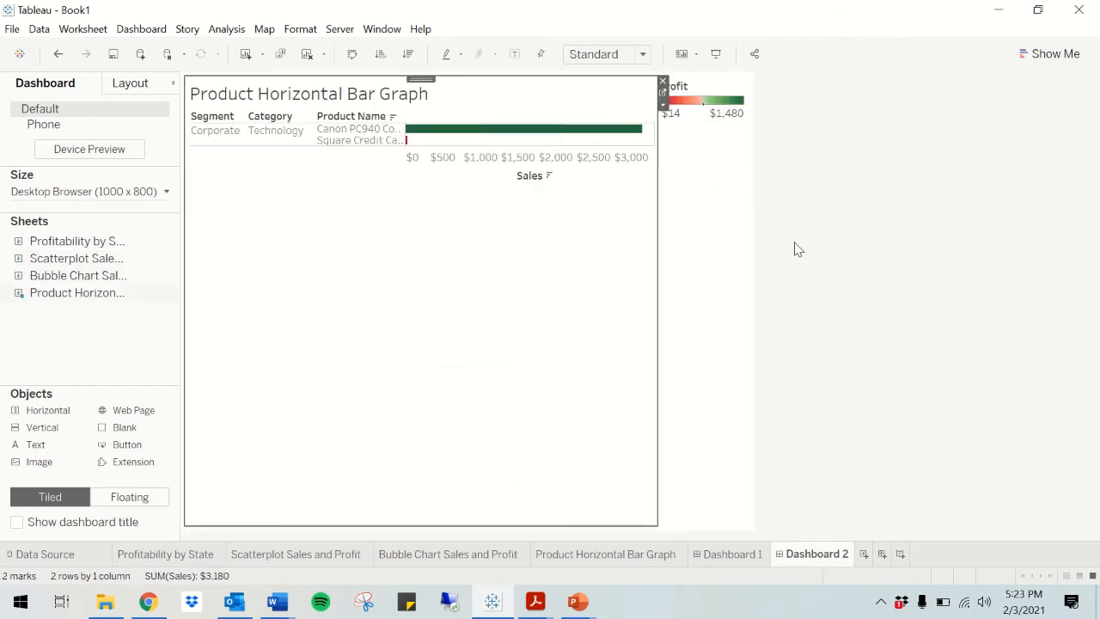
Step: Return to Dashboard 1 and clear the selections in the bubble chart, the map and the scatterplot
mouse_move(430, 140)
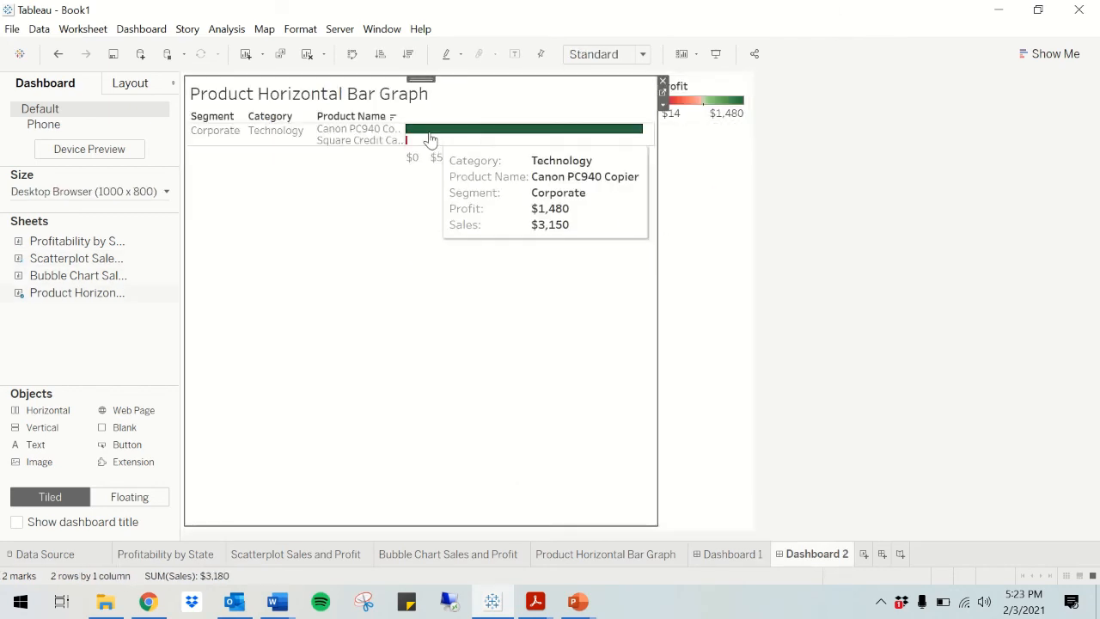
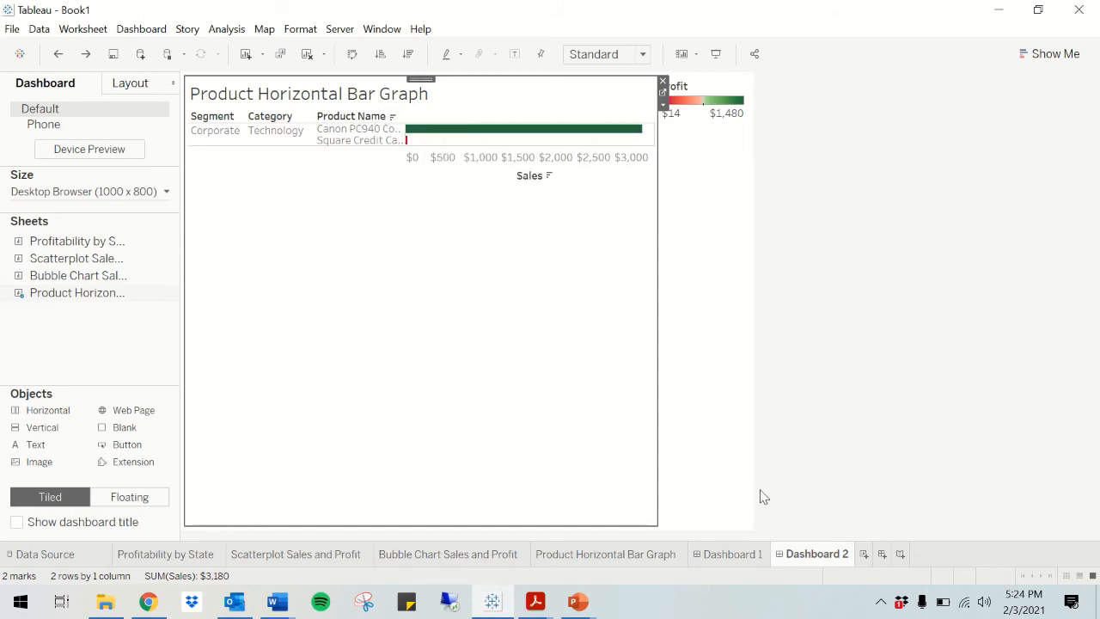
click(751, 556)
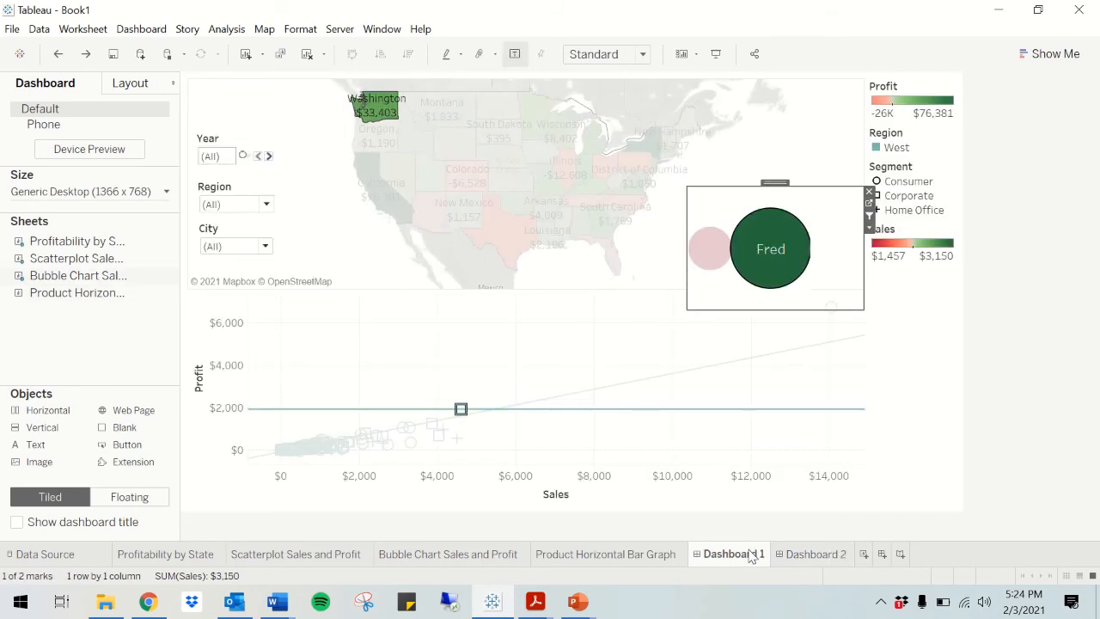
click(727, 287)
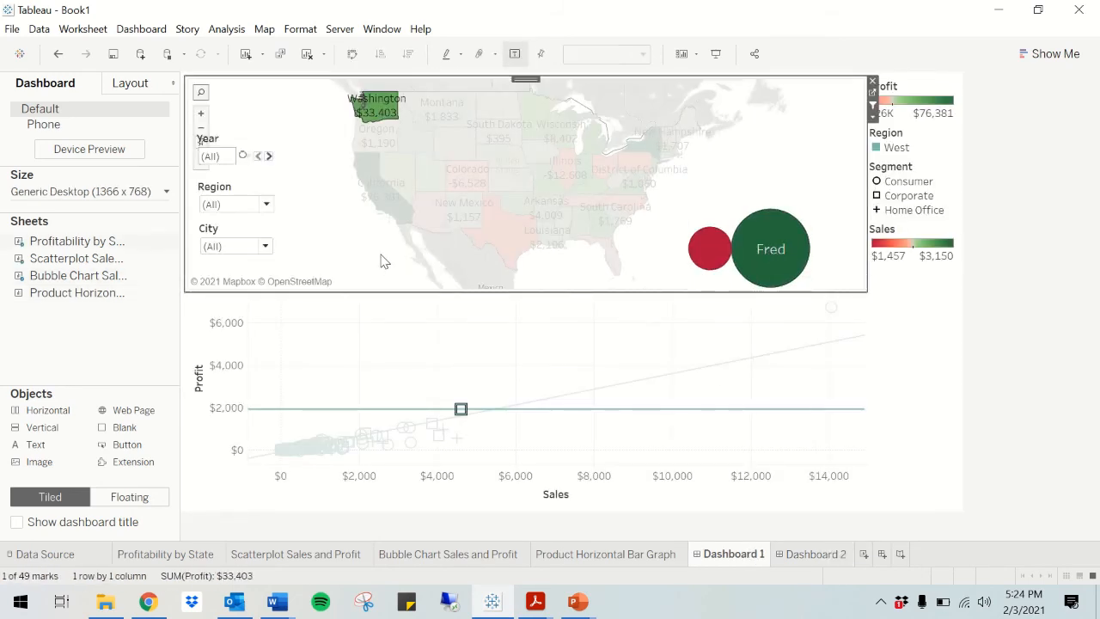
click(381, 262)
click(433, 346)
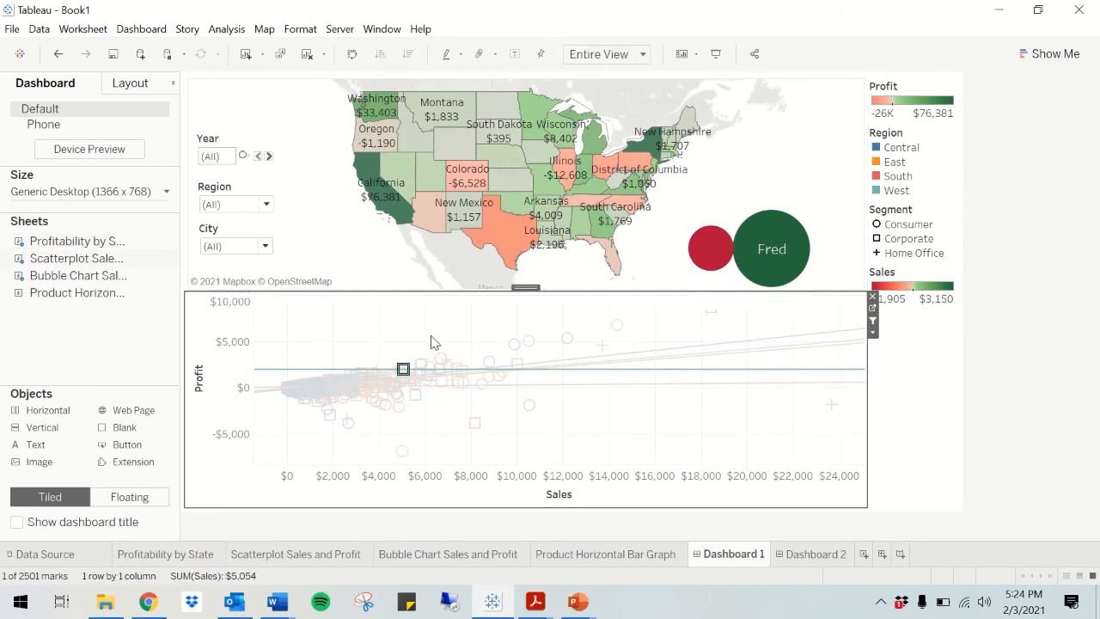
click(434, 342)
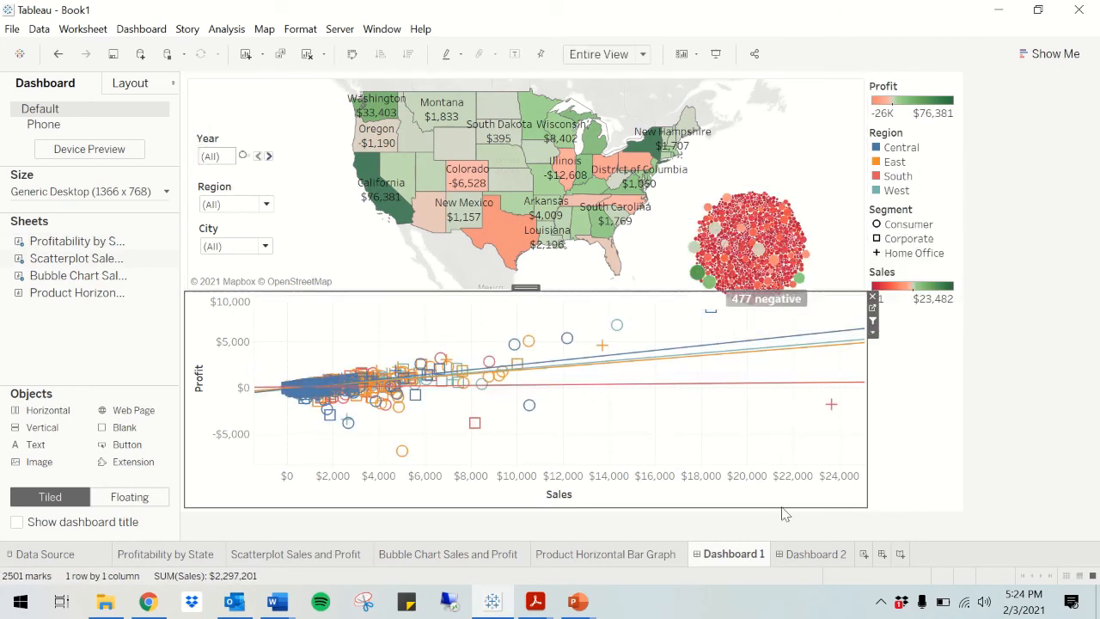
Step: Add Customer Name to the rows of the Product Horizontal Bar Graph sheet, after Product Name
click(574, 555)
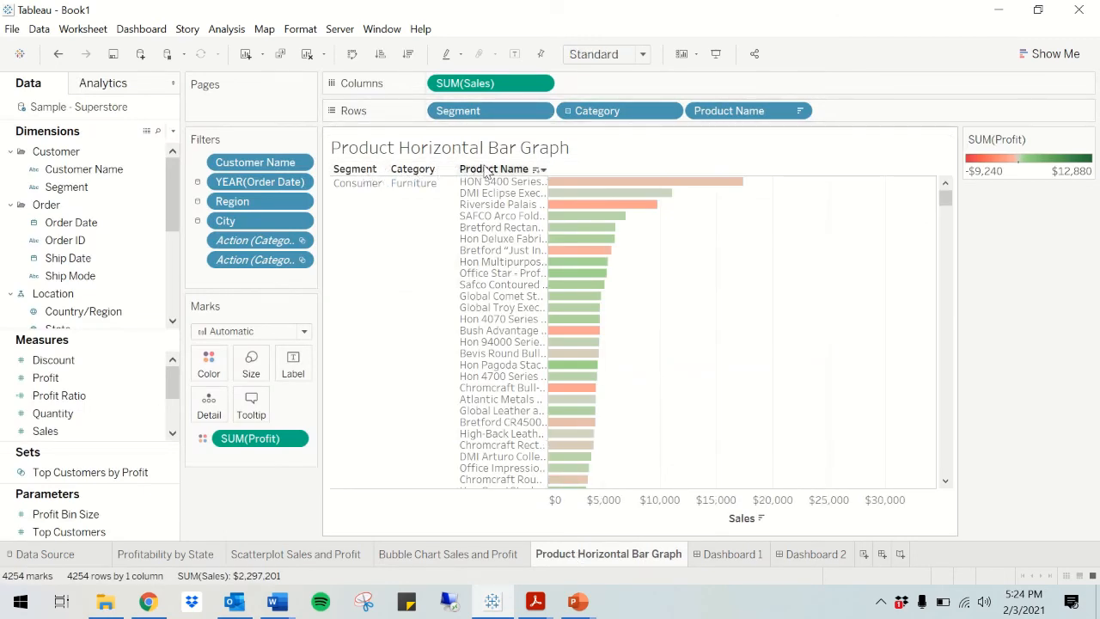
double_click(97, 170)
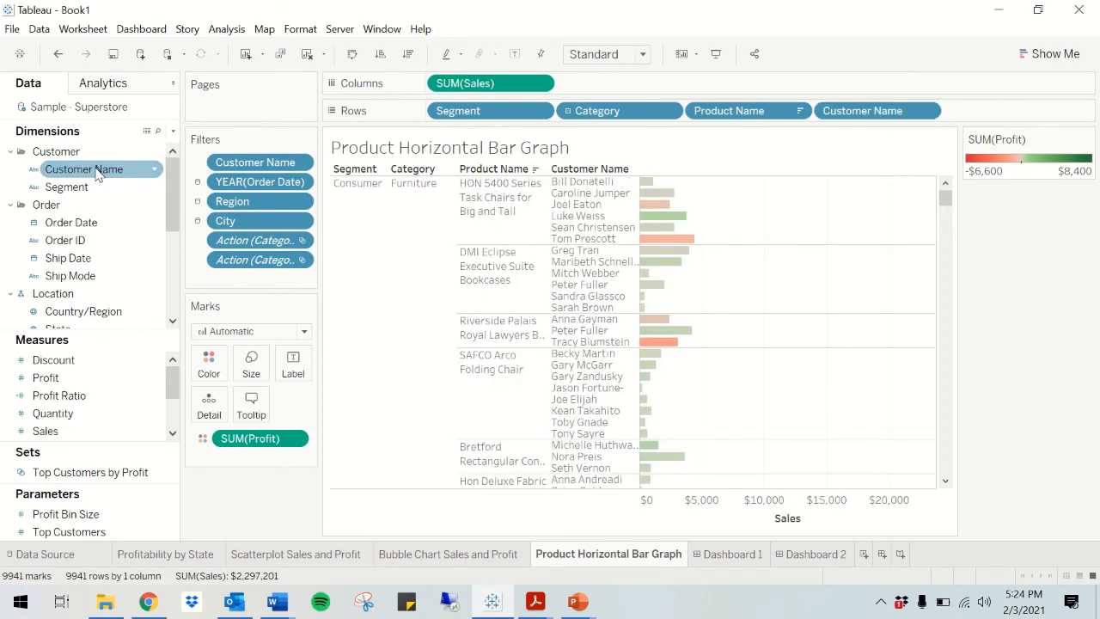
key(ctrl+z)
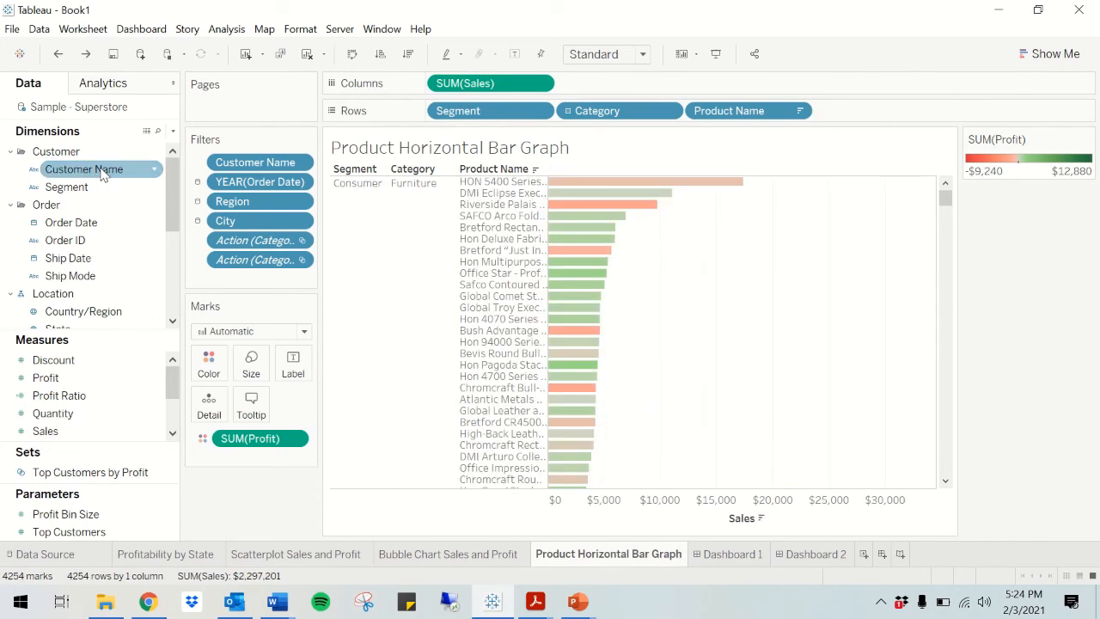
drag(108, 170, 860, 121)
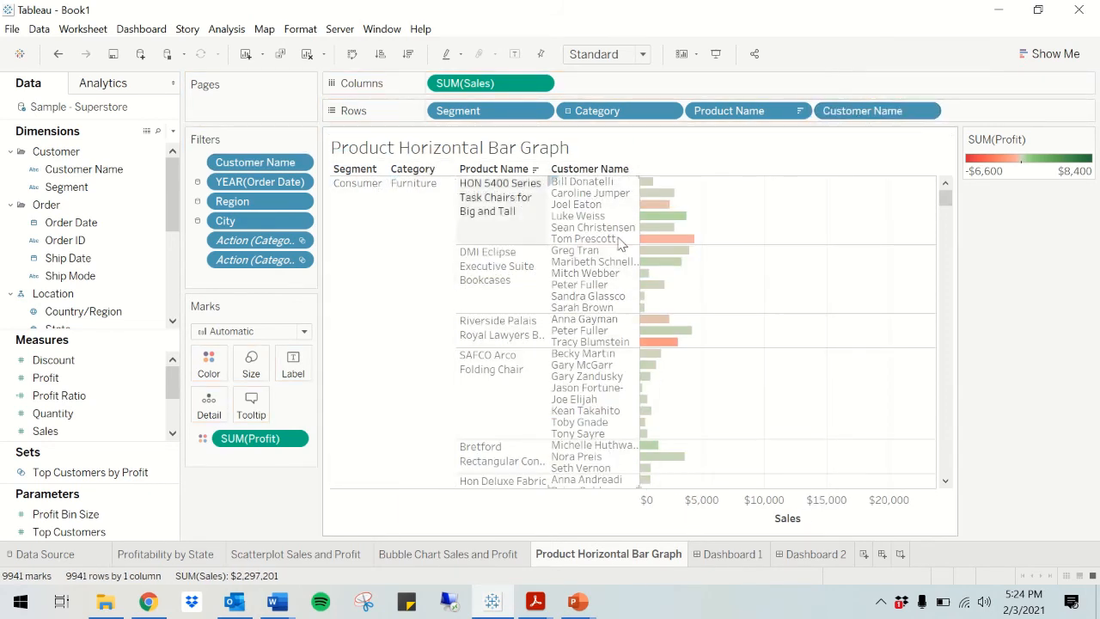
Step: Filter Dashboard 1 by Montana, follow the $488 Office Supplies consumer bubble to Dashboard 2, and inspect its product and customer bars
click(749, 558)
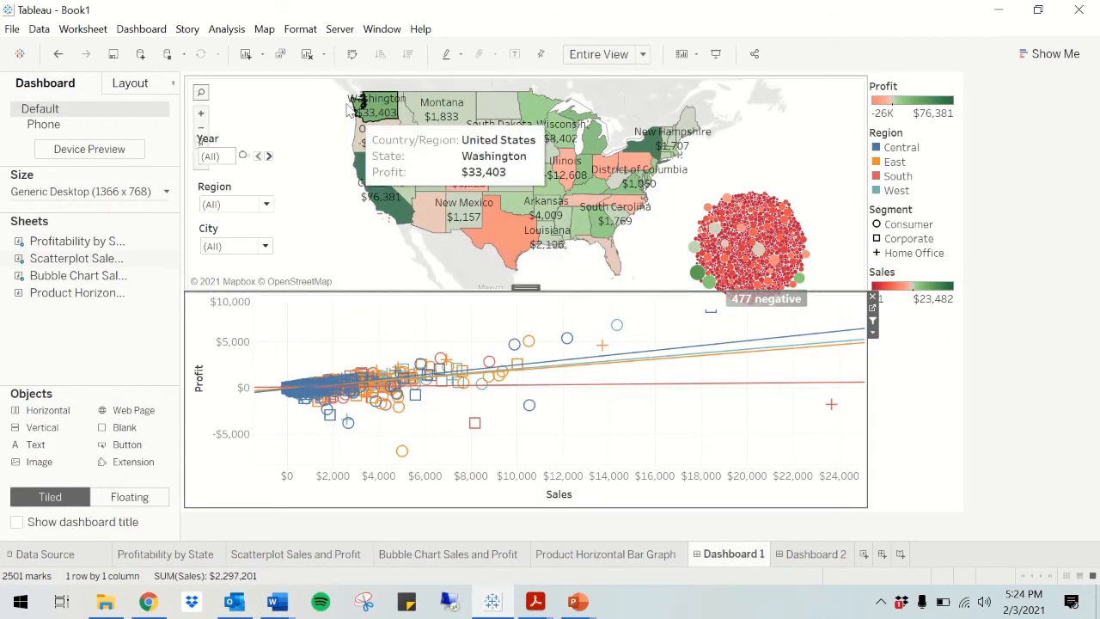
click(436, 105)
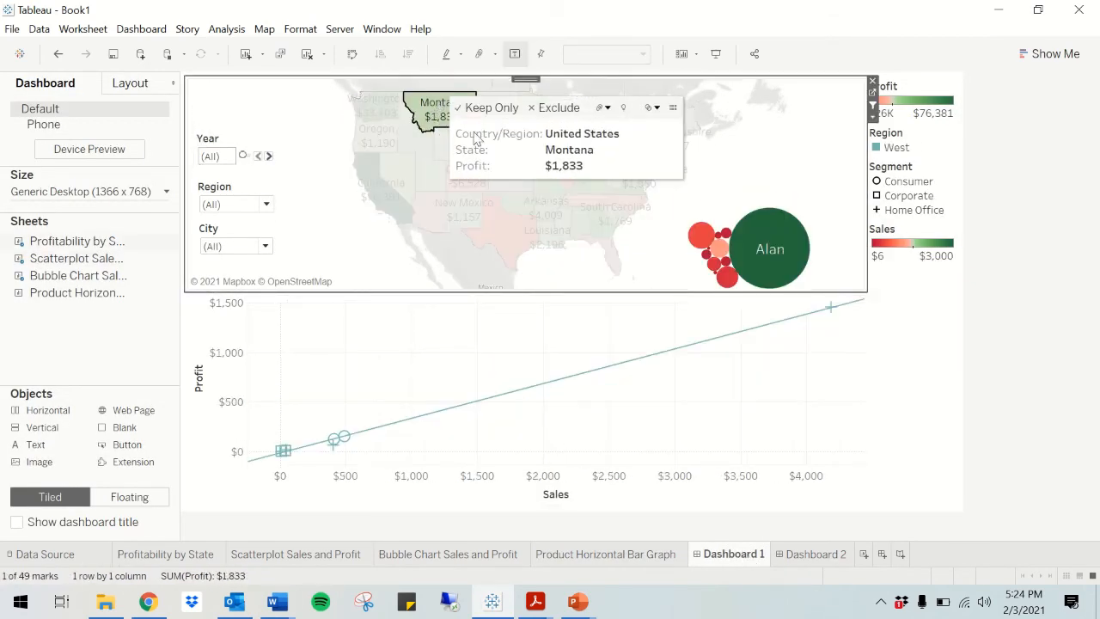
click(344, 437)
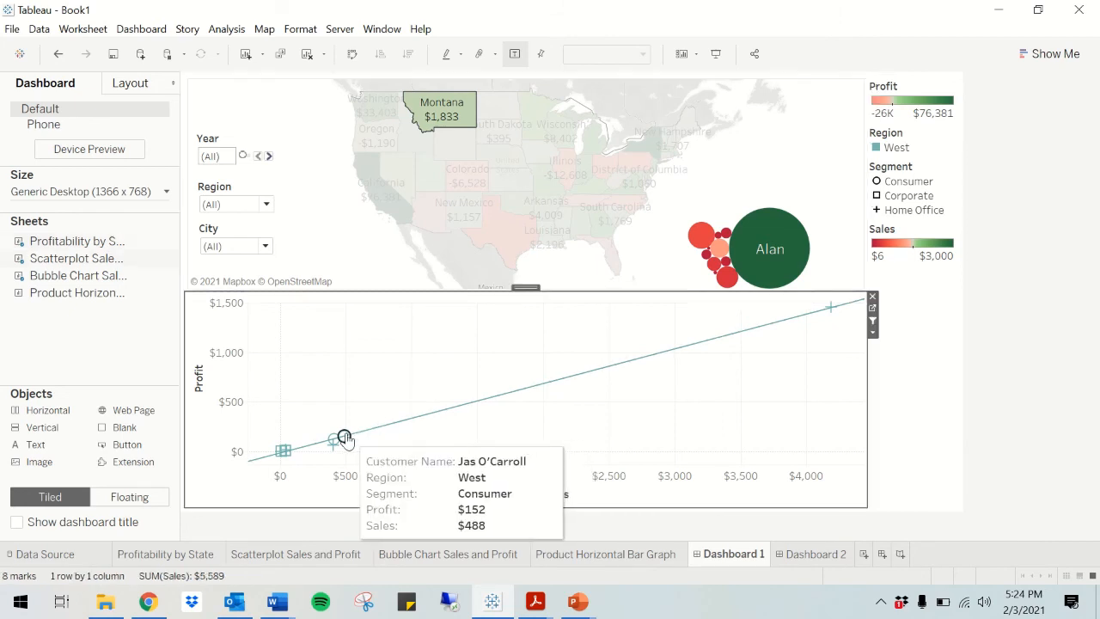
click(523, 341)
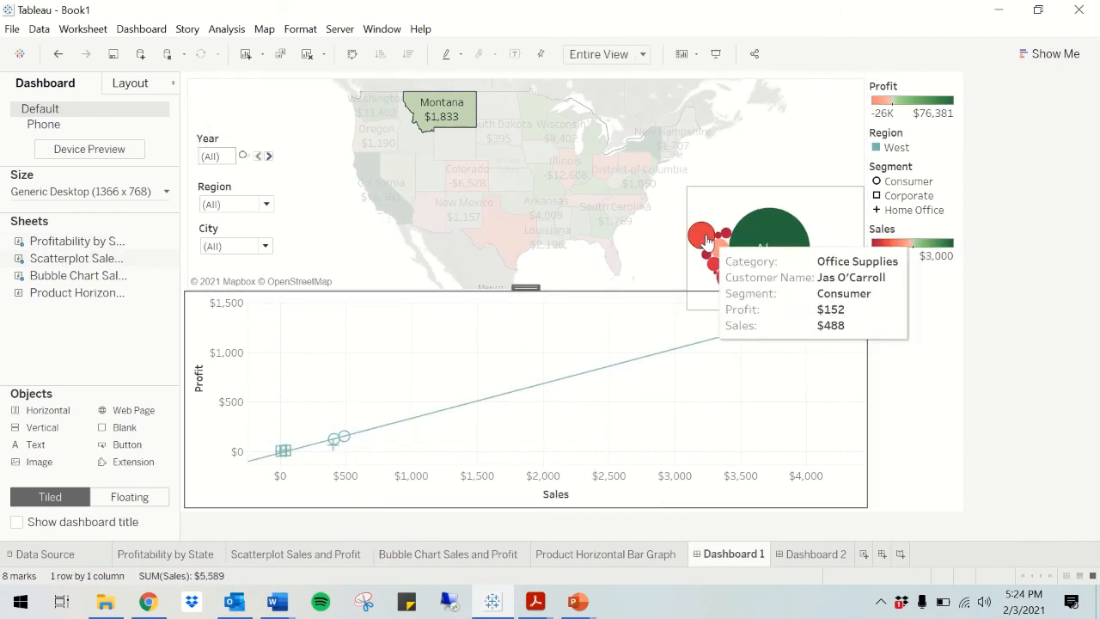
click(706, 238)
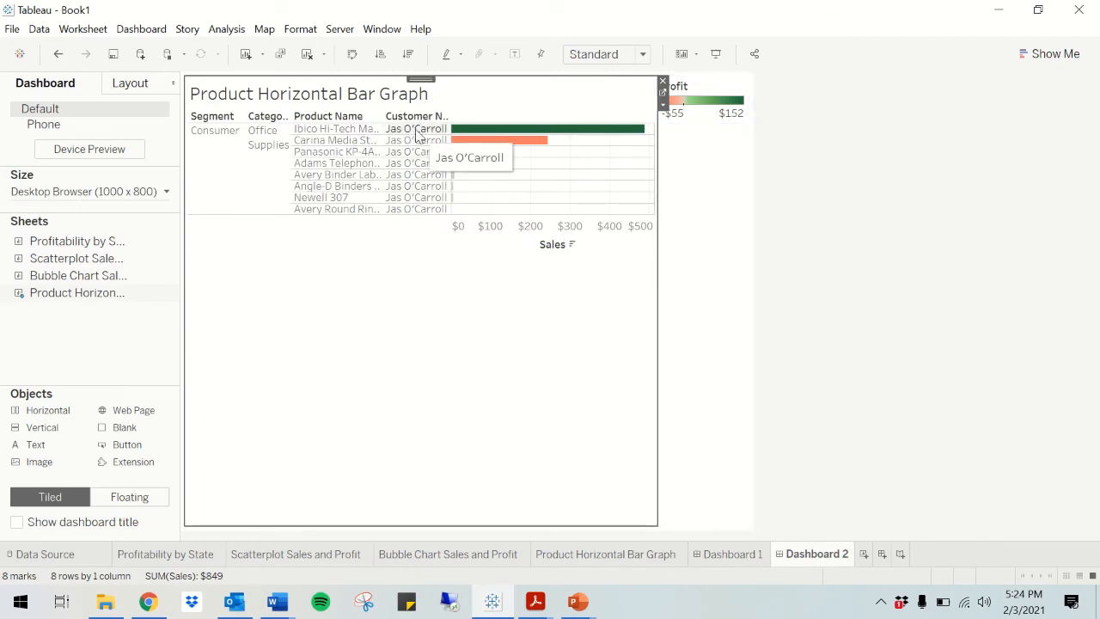
mouse_move(491, 131)
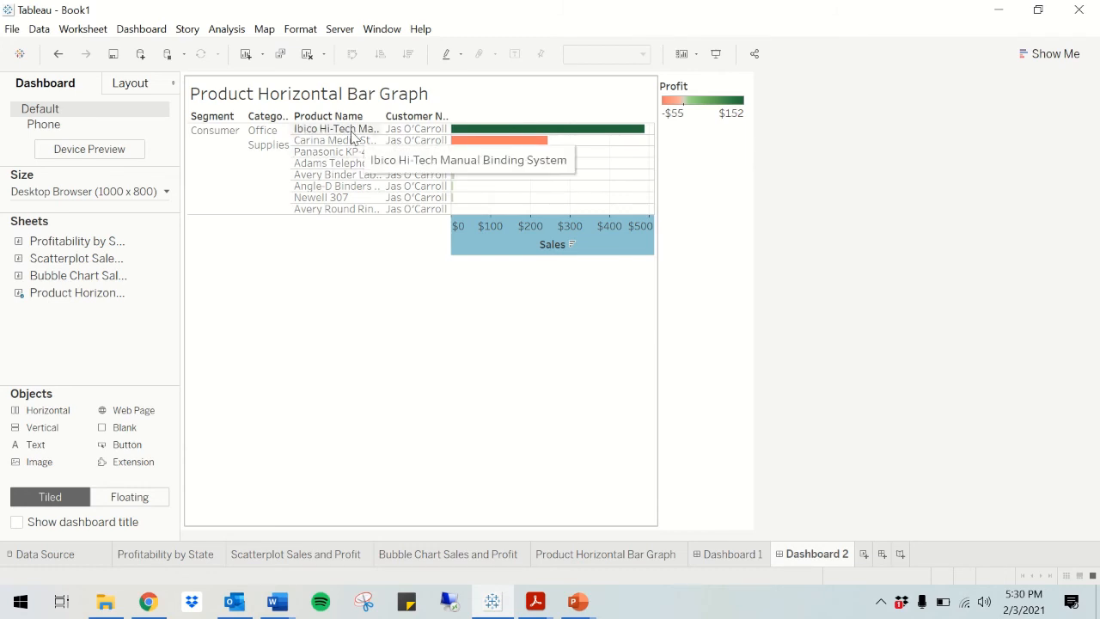
mouse_move(484, 135)
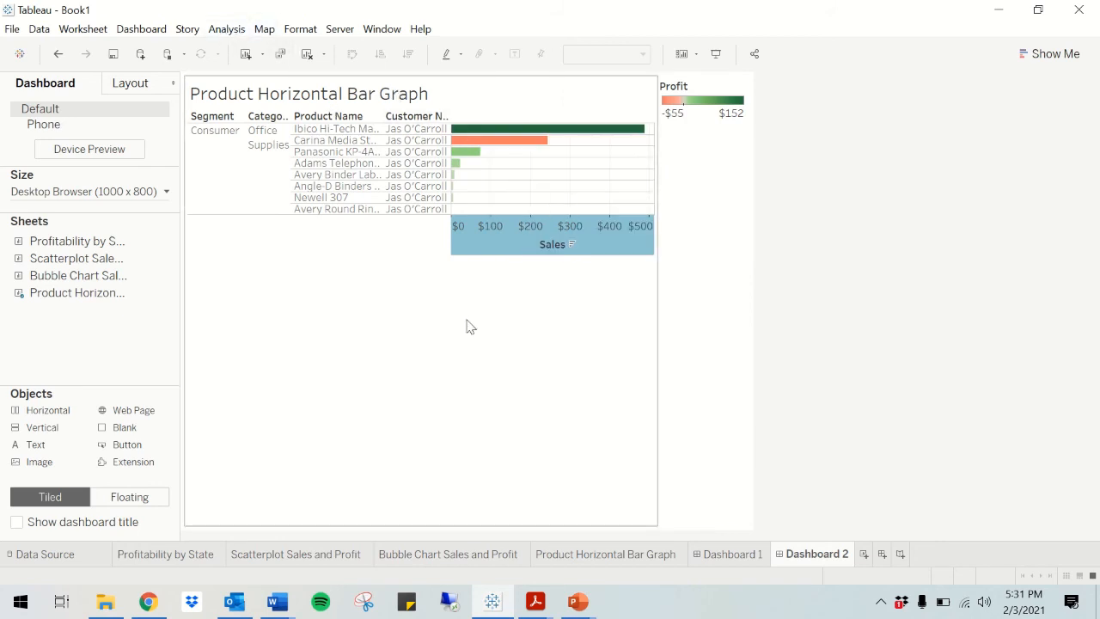
Step: Create a Go to URL action on Dashboard 2 for the Product Horizontal Bar Graph that runs on Select
click(148, 30)
click(220, 229)
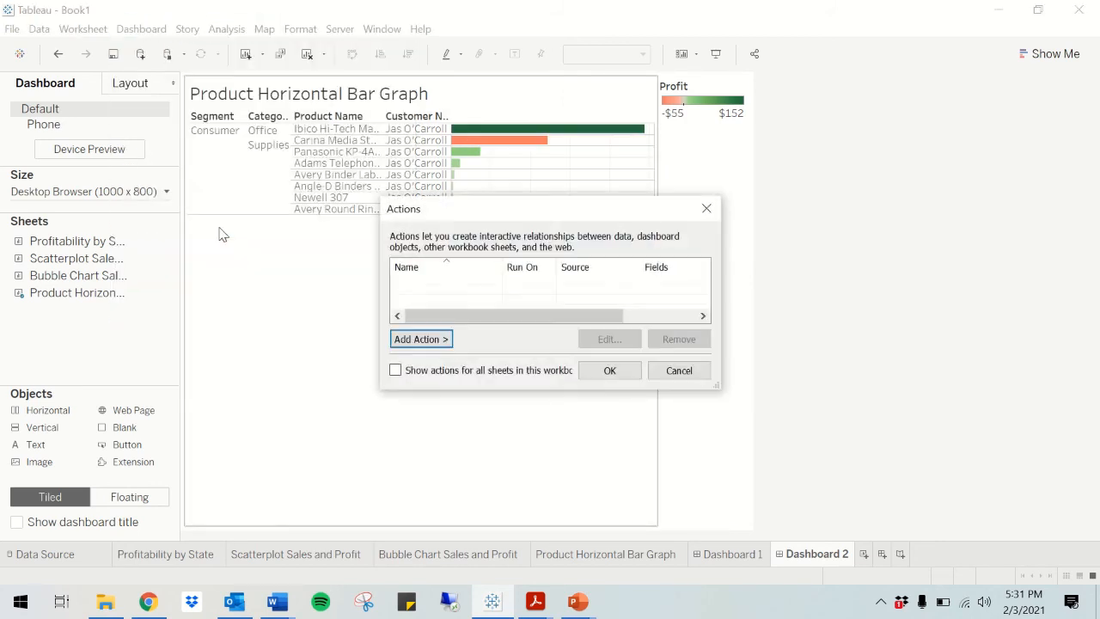
click(433, 339)
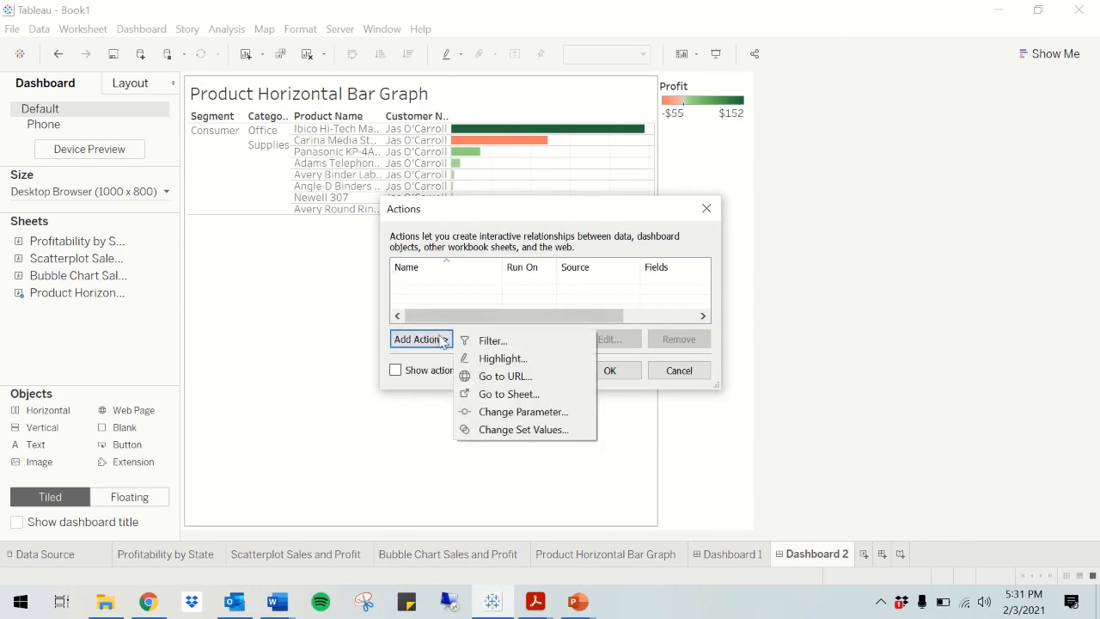
click(504, 375)
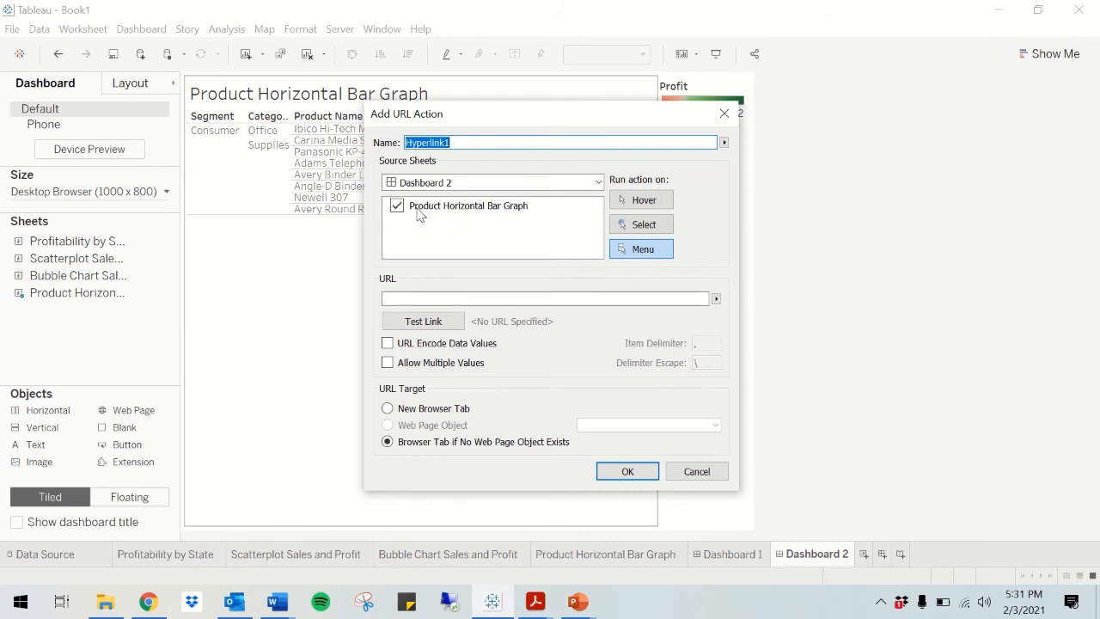
click(643, 223)
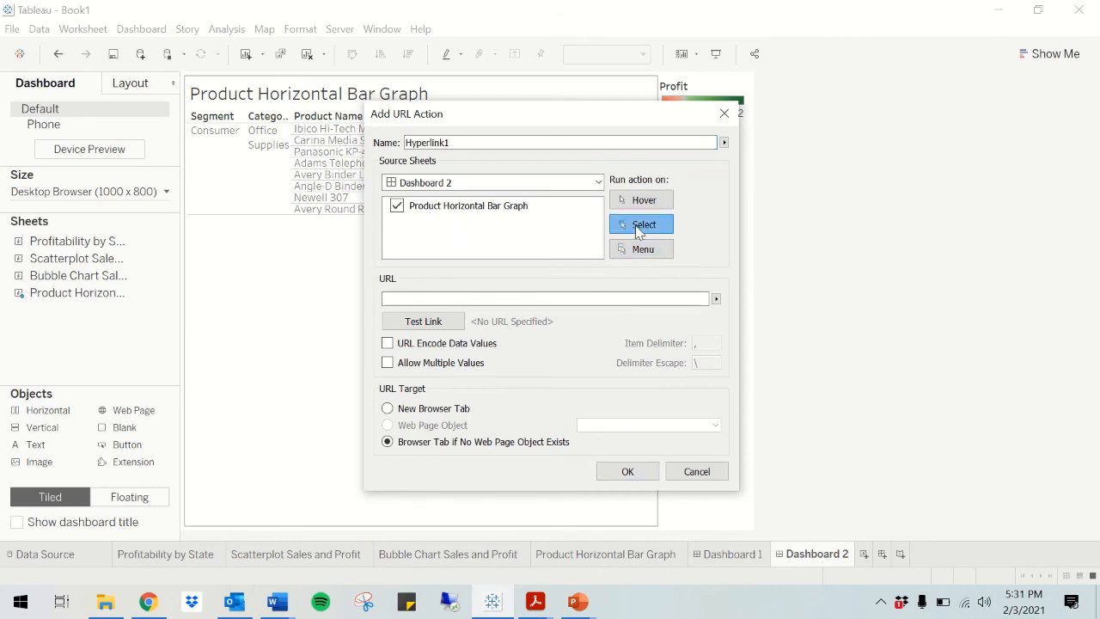
click(451, 298)
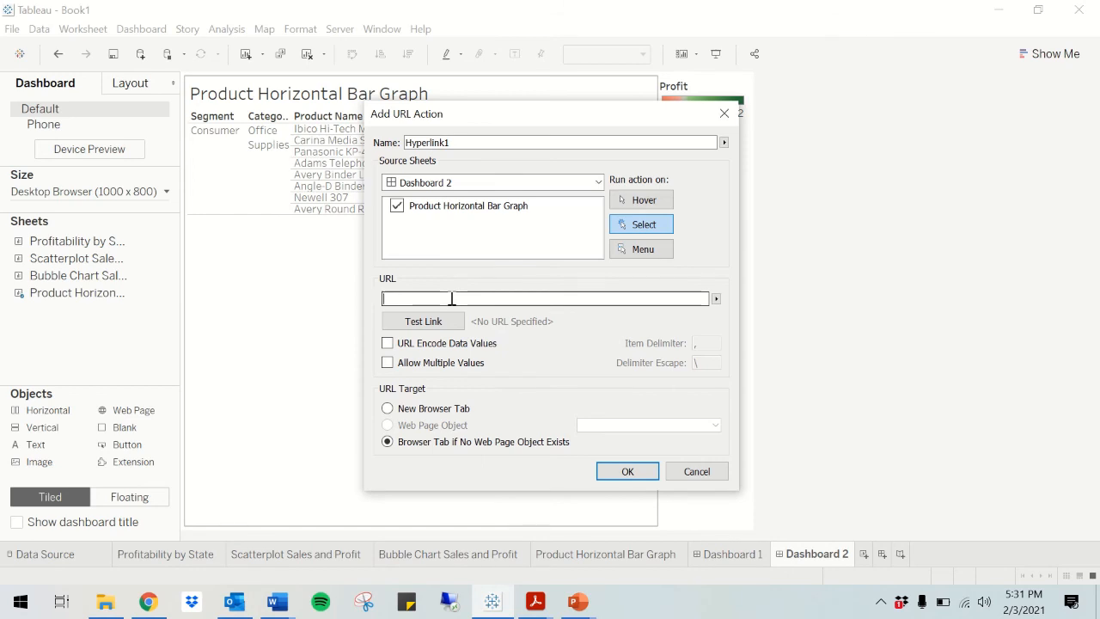
text(https://www.google.com/search?q=)
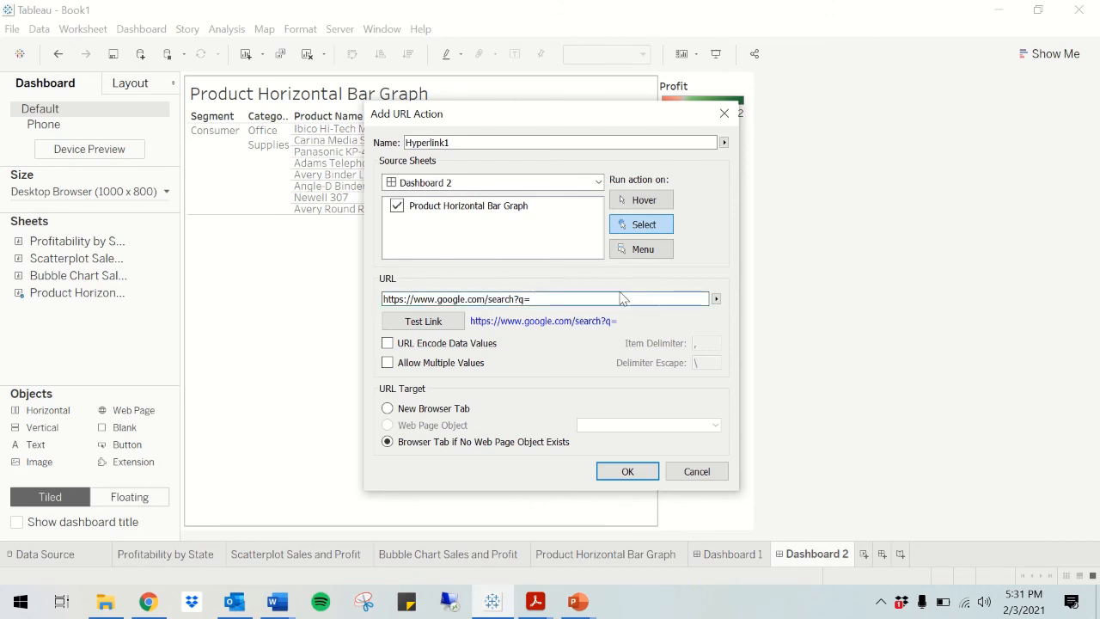
click(716, 299)
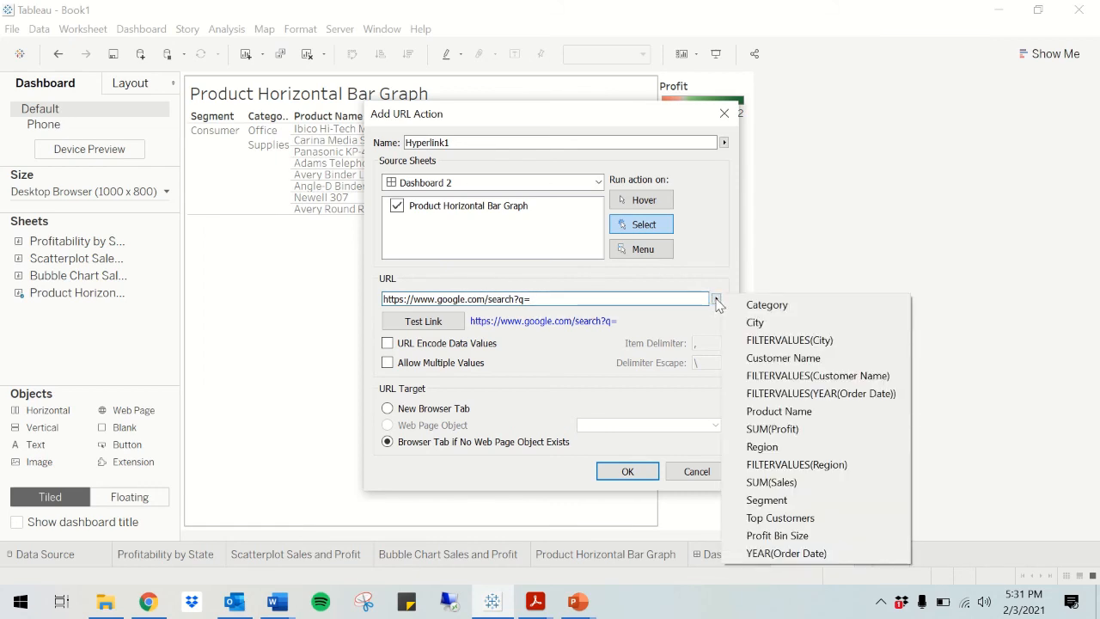
click(786, 413)
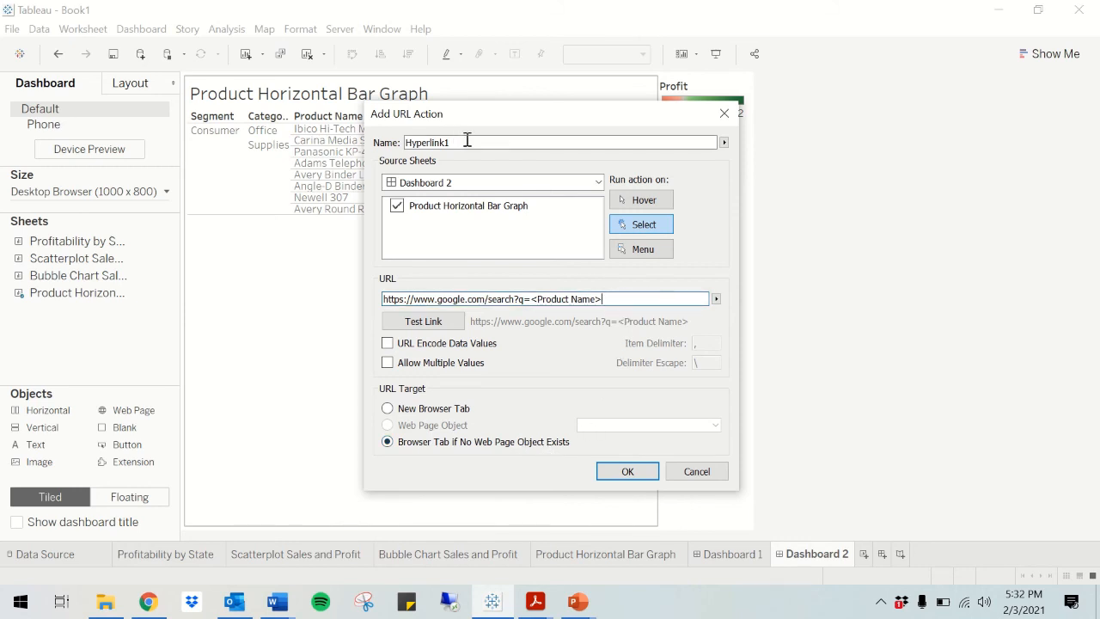
Step: Replace the URL action's name with one beginning "Product Name Goog" and save the dashboard actions
drag(467, 139, 359, 146)
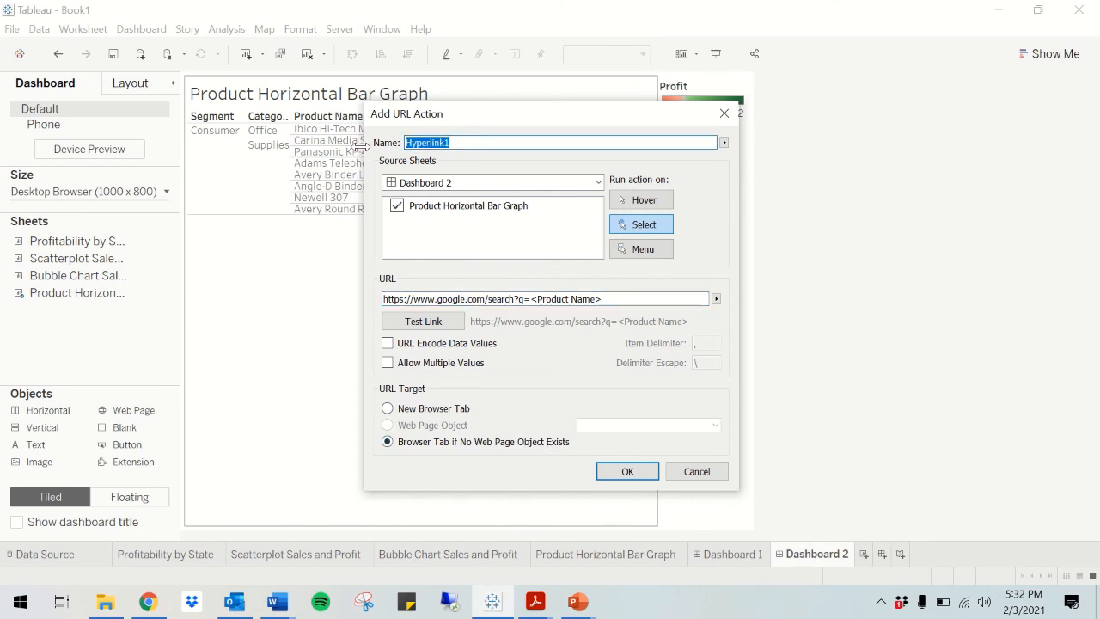
key(BackSpace)
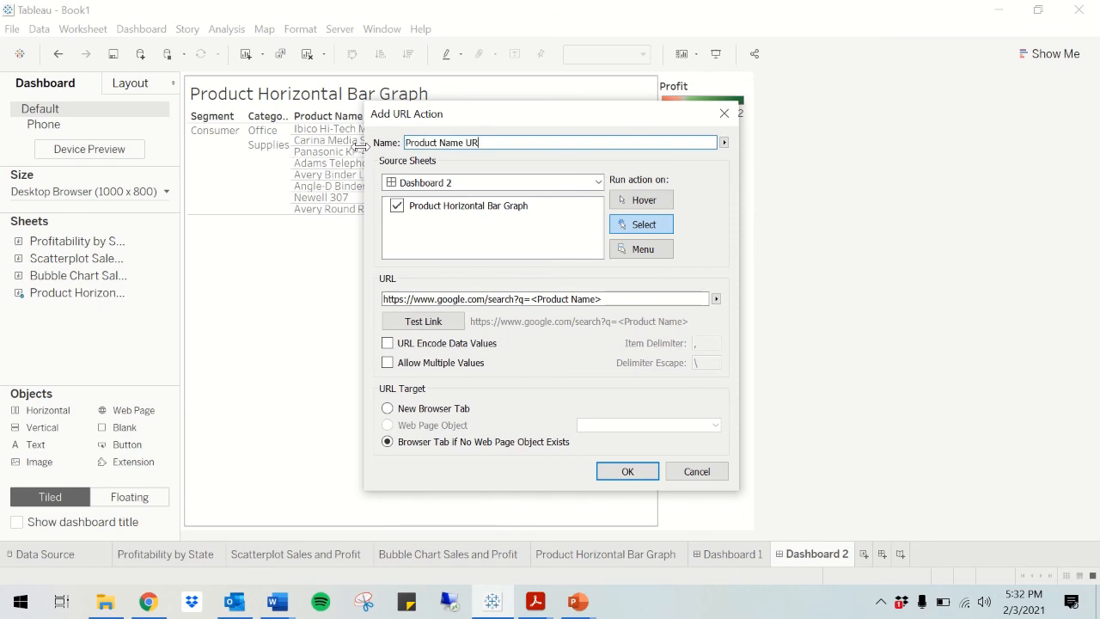
text(Product Name Gool)
click(628, 472)
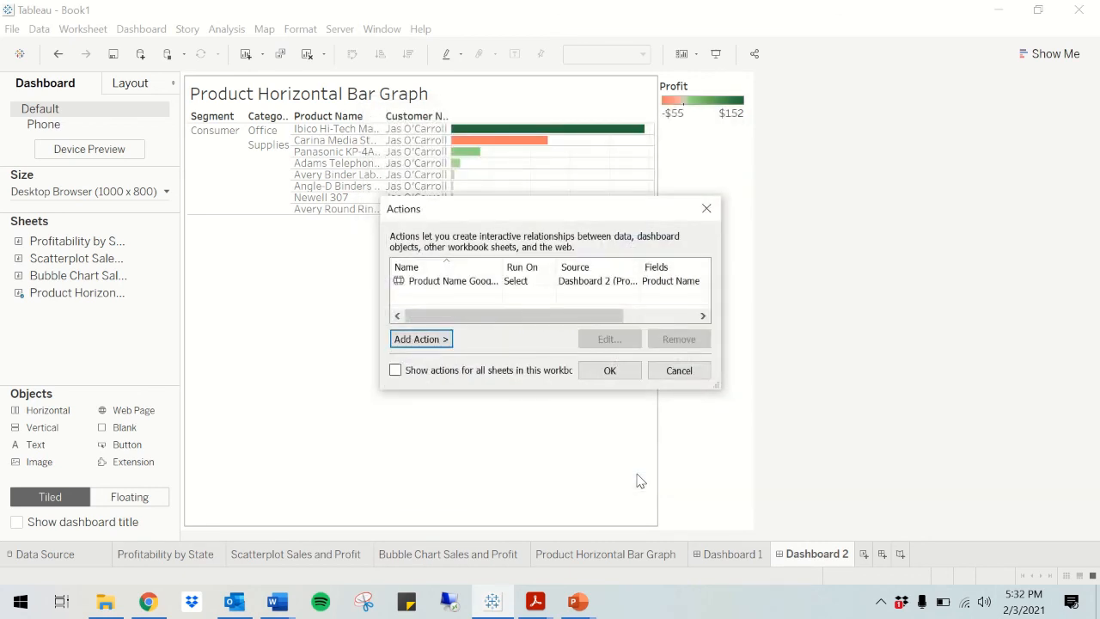
click(620, 364)
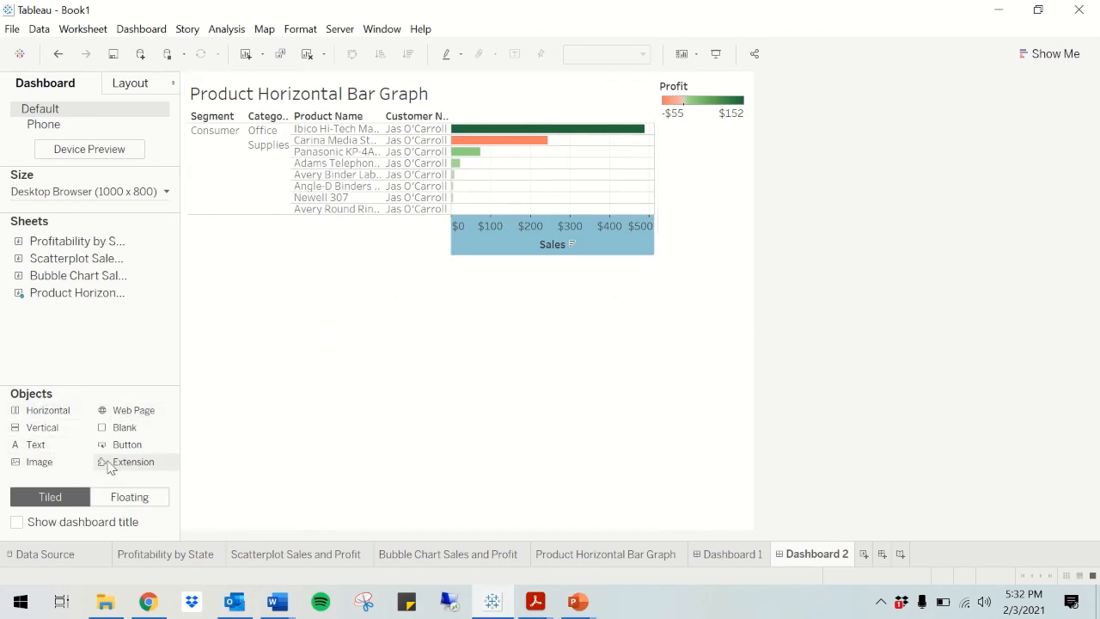
Step: Place a tiled Web Page object with an empty URL below the bar graph on Dashboard 2
drag(123, 413, 213, 407)
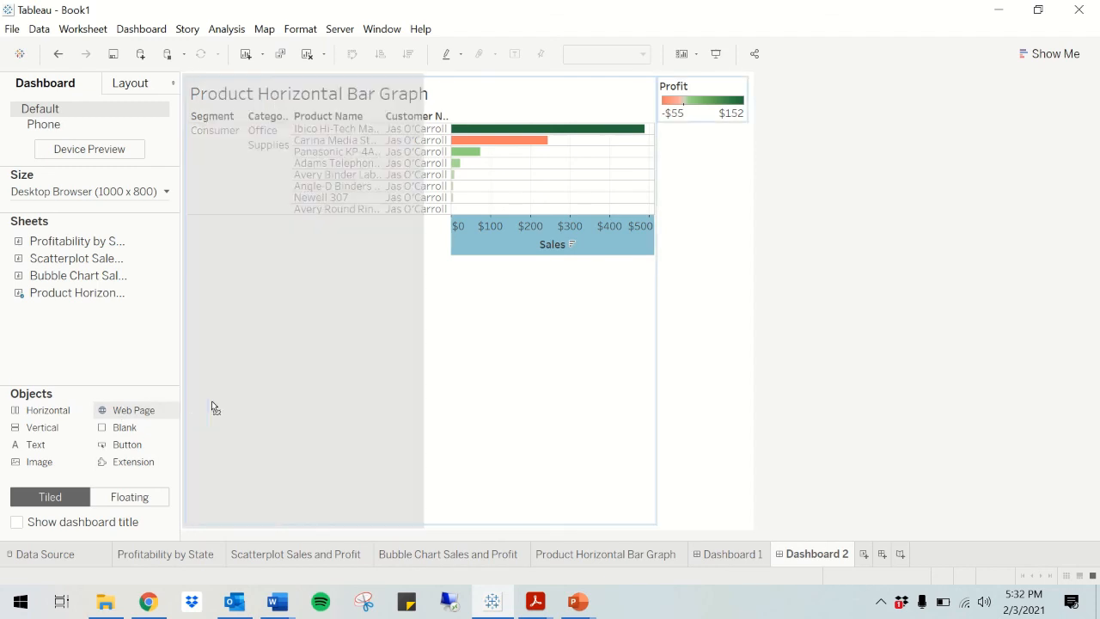
drag(324, 413, 394, 413)
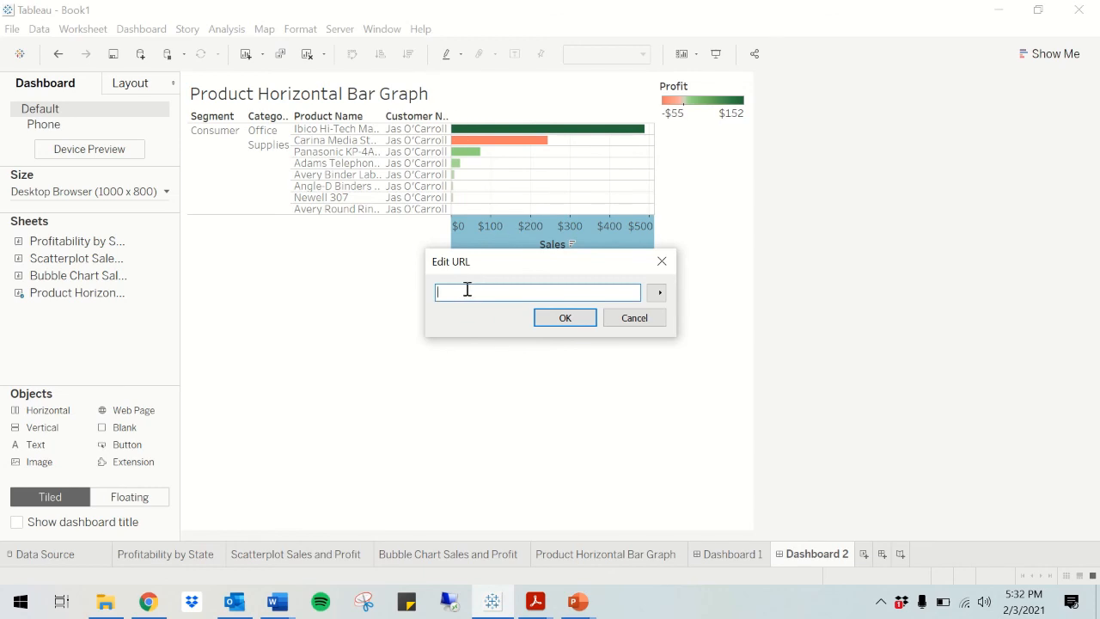
click(567, 317)
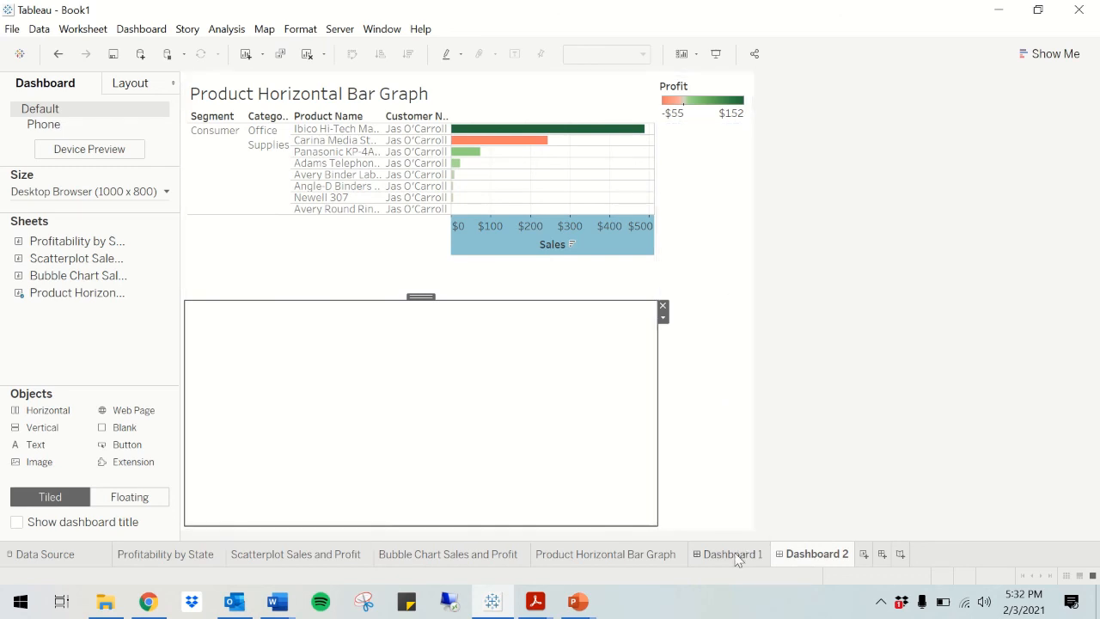
Step: Test the URL action with the Ibico Hi-Tech Manual Binding System bar and browse the embedded Google results
click(494, 129)
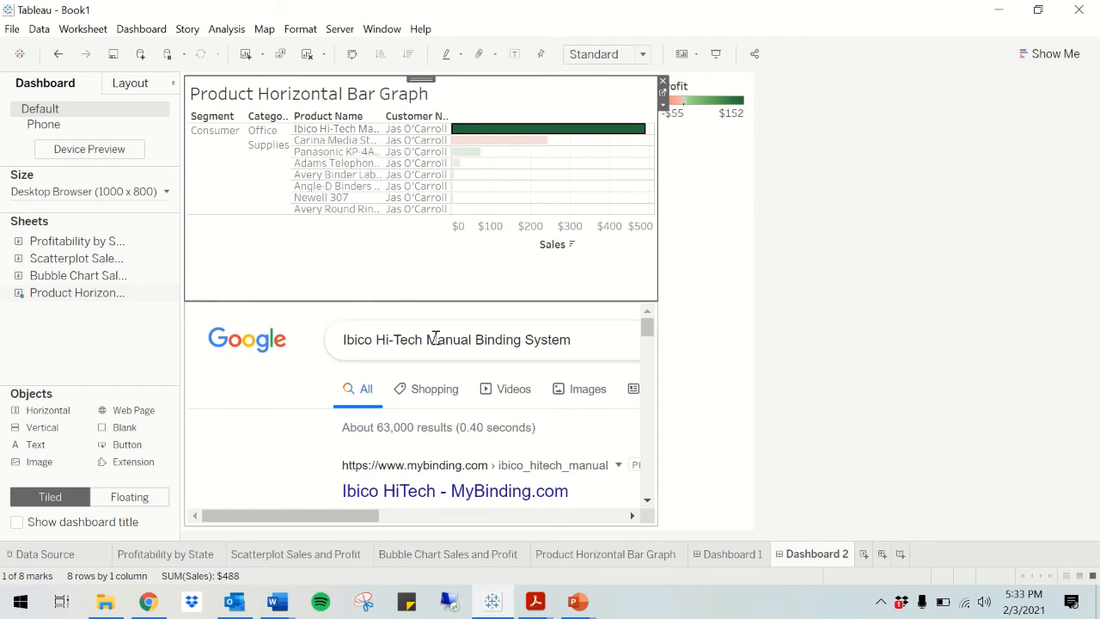
scroll(437, 342, down, 3)
scroll(438, 344, down, 2)
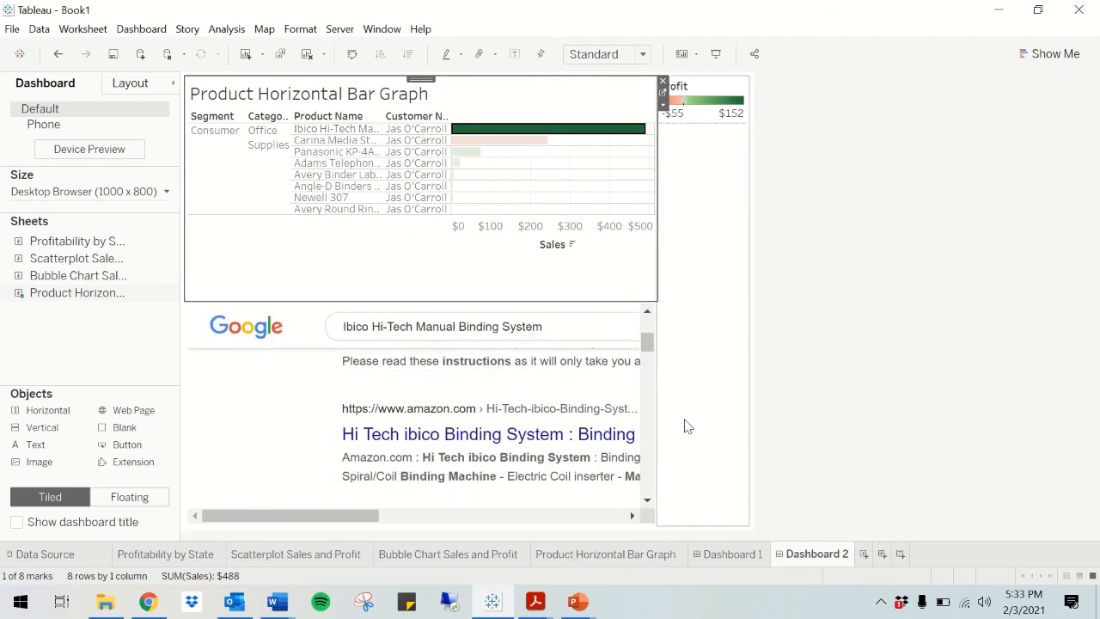
Step: Set the fixed size of Dashboard 2 to Generic Desktop (1366 x 768)
click(121, 195)
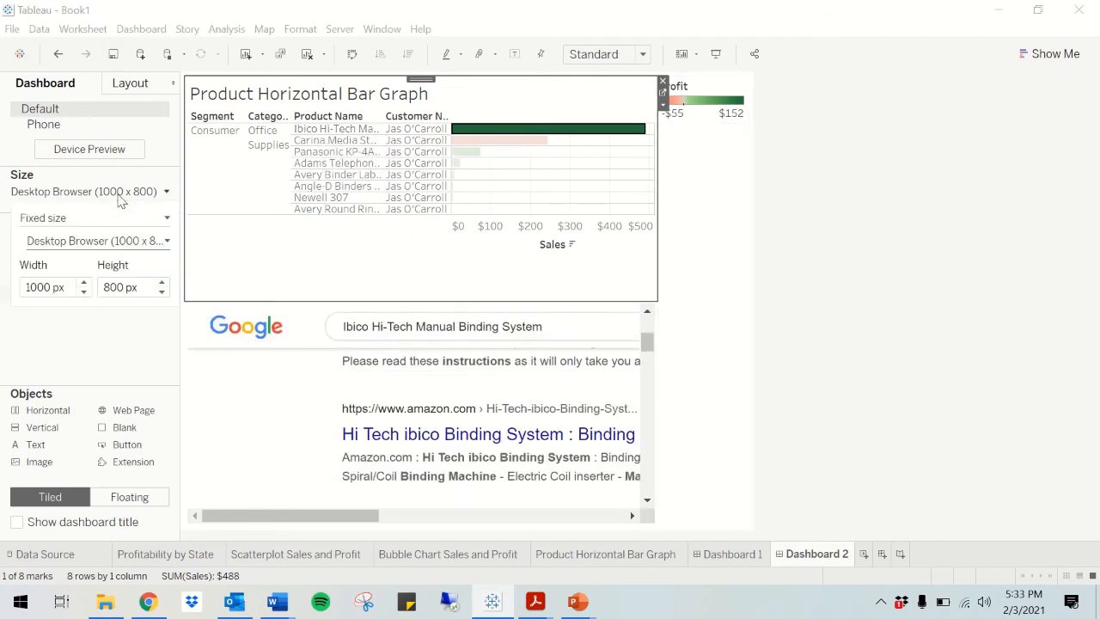
click(129, 241)
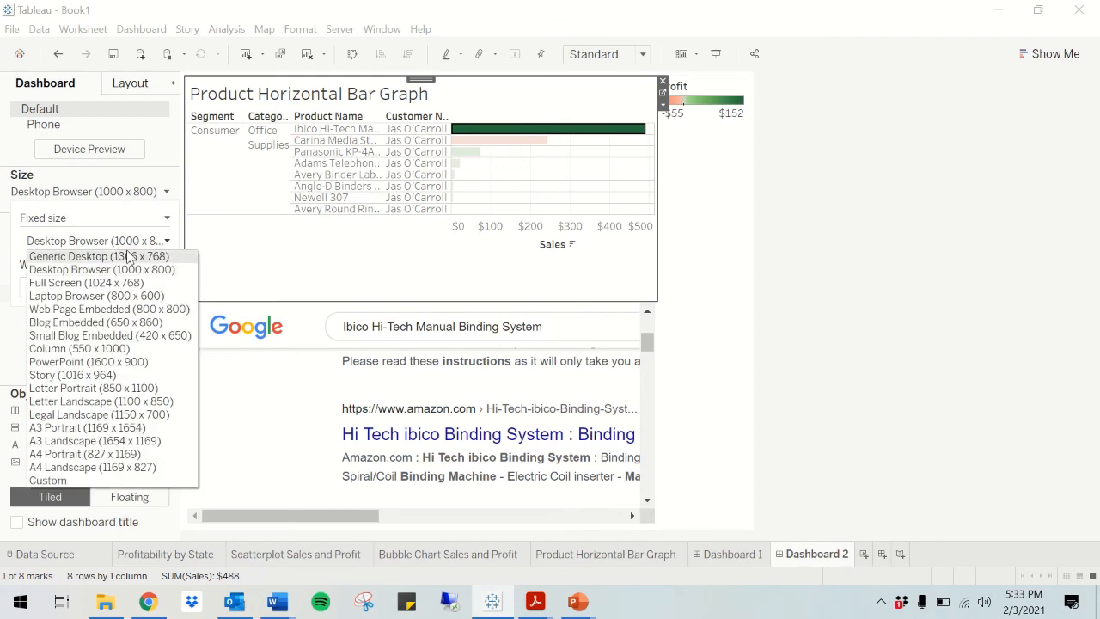
click(129, 253)
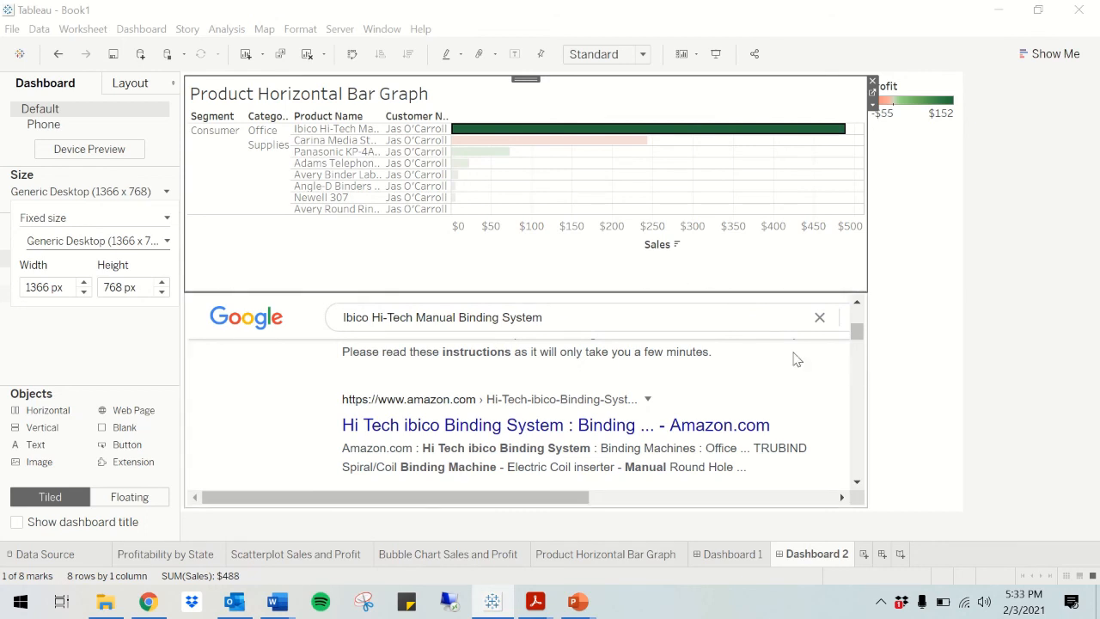
Step: Clear the bubble, scatterplot and map selections on Dashboard 1, checking the bar graph on Dashboard 2 in between
click(730, 553)
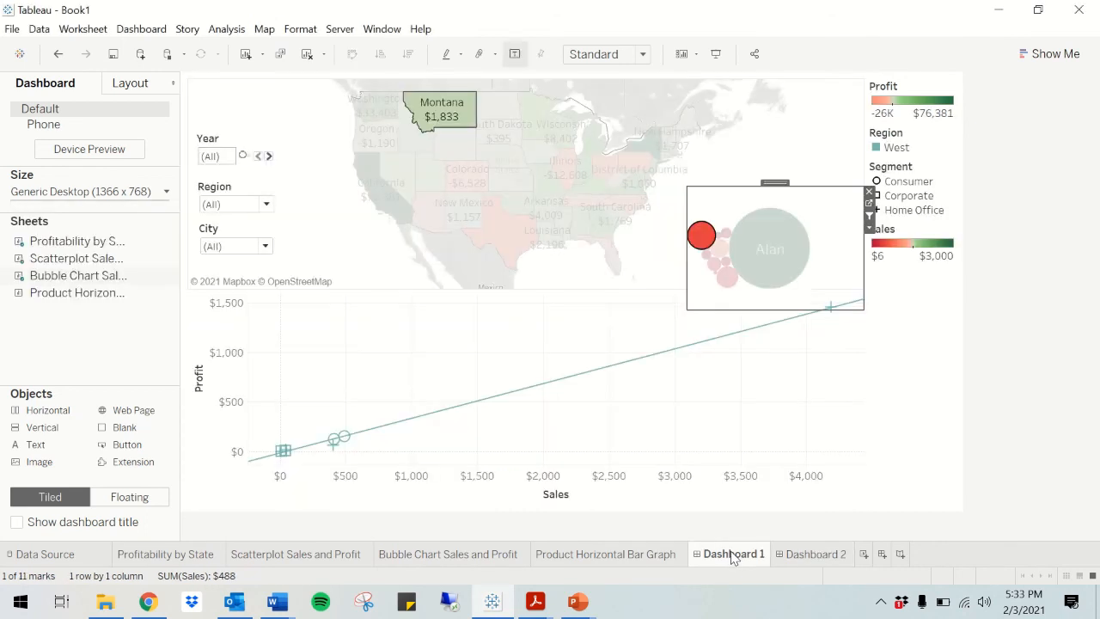
click(694, 278)
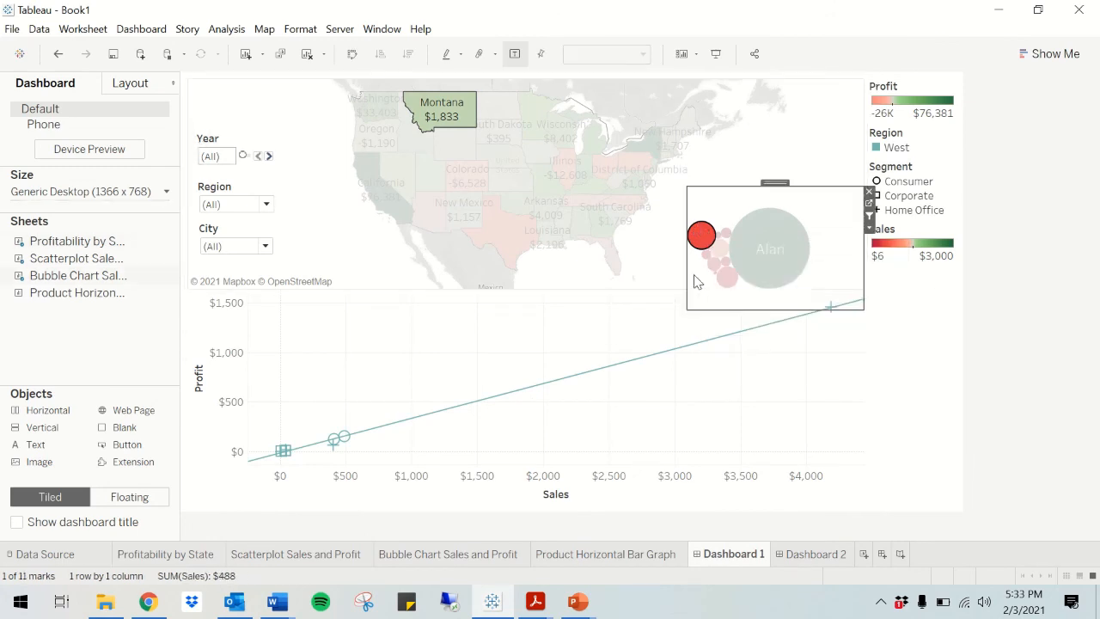
click(669, 335)
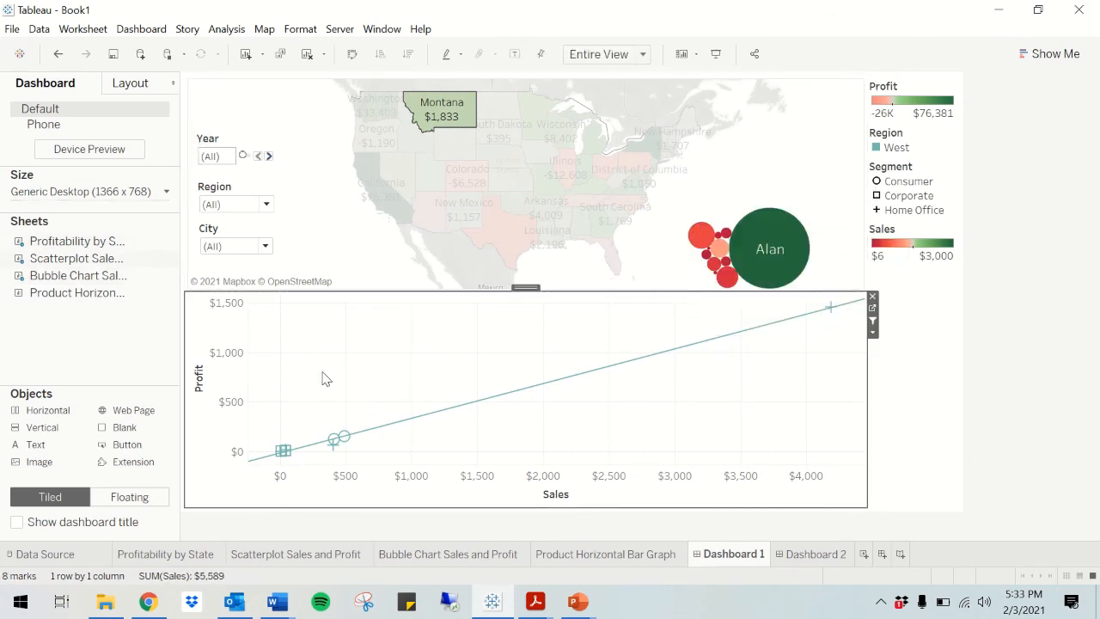
click(801, 555)
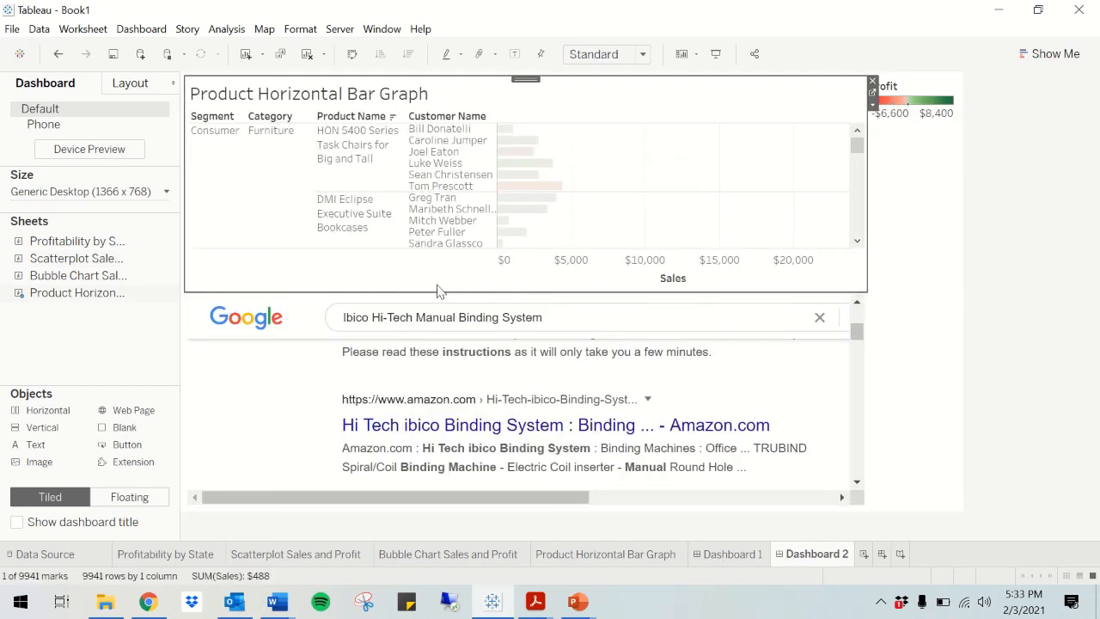
click(273, 155)
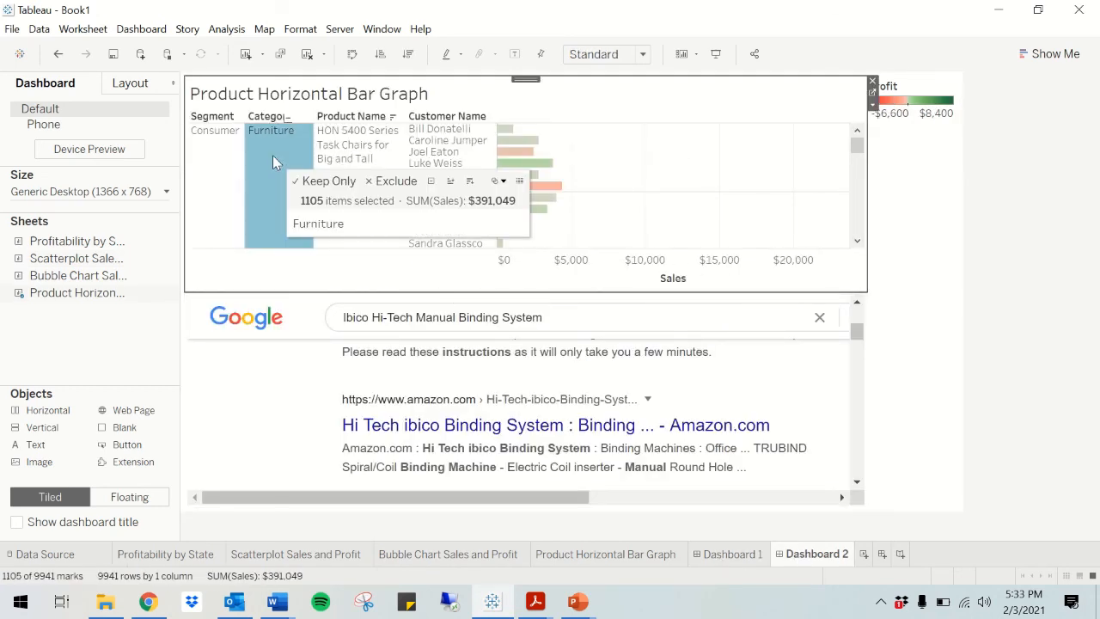
click(726, 562)
click(326, 201)
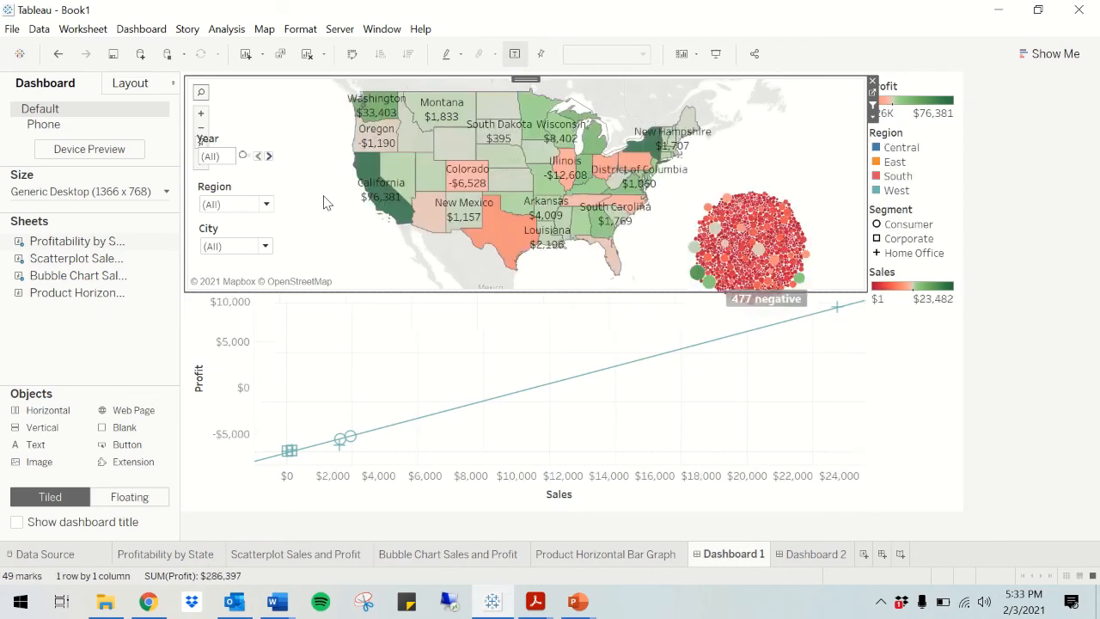
click(808, 559)
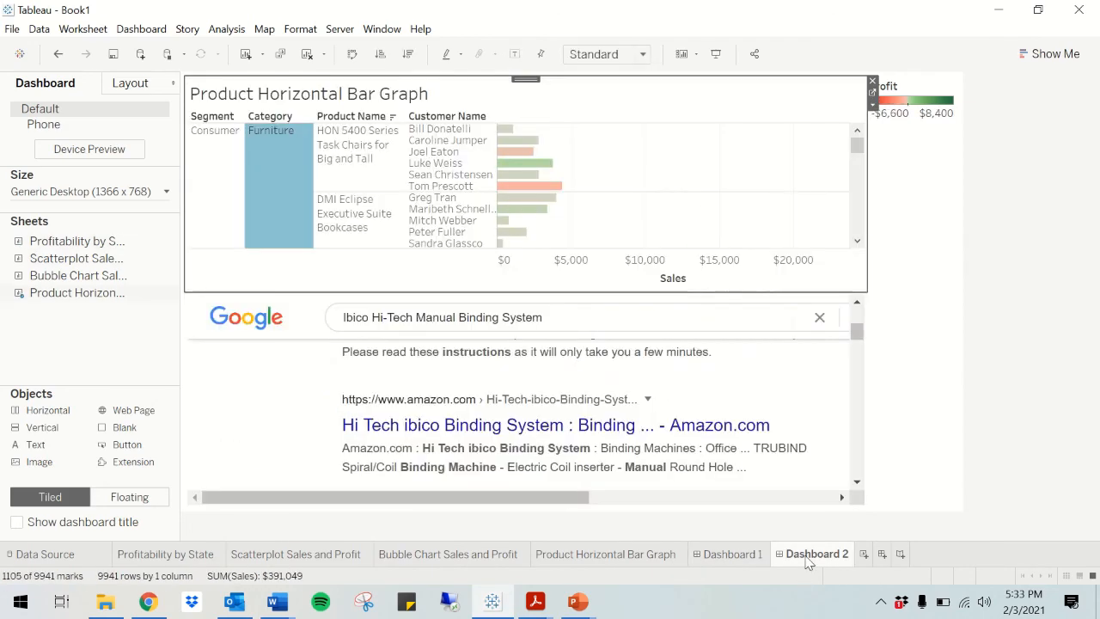
click(750, 557)
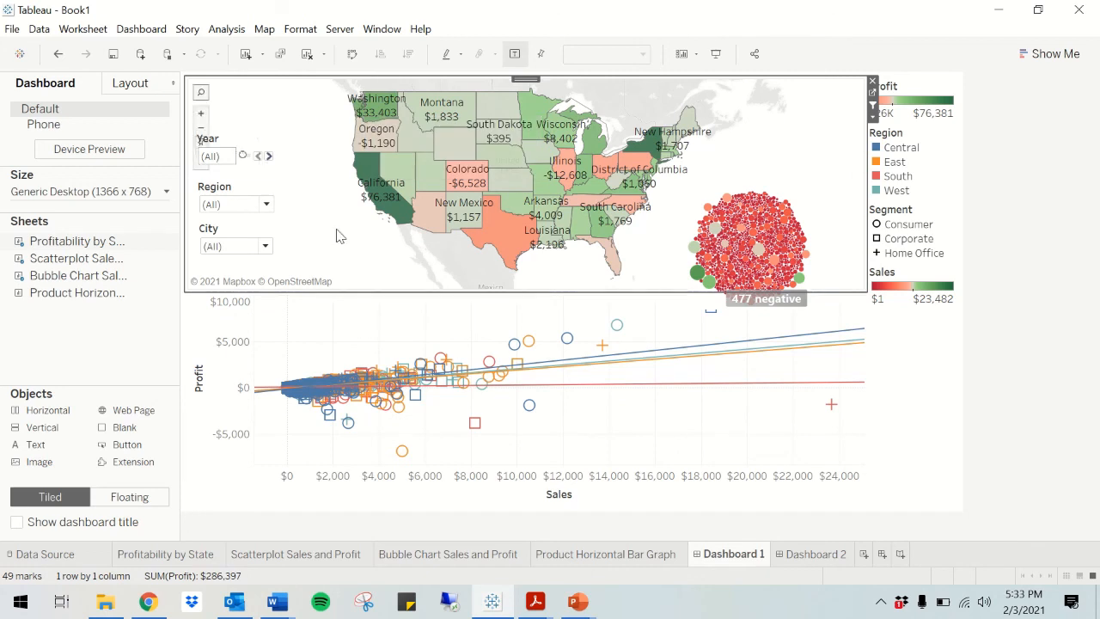
Step: Move the floating Year, Region and City filters on Dashboard 1 slightly inward, closer to the map's states
drag(234, 122, 269, 131)
click(243, 187)
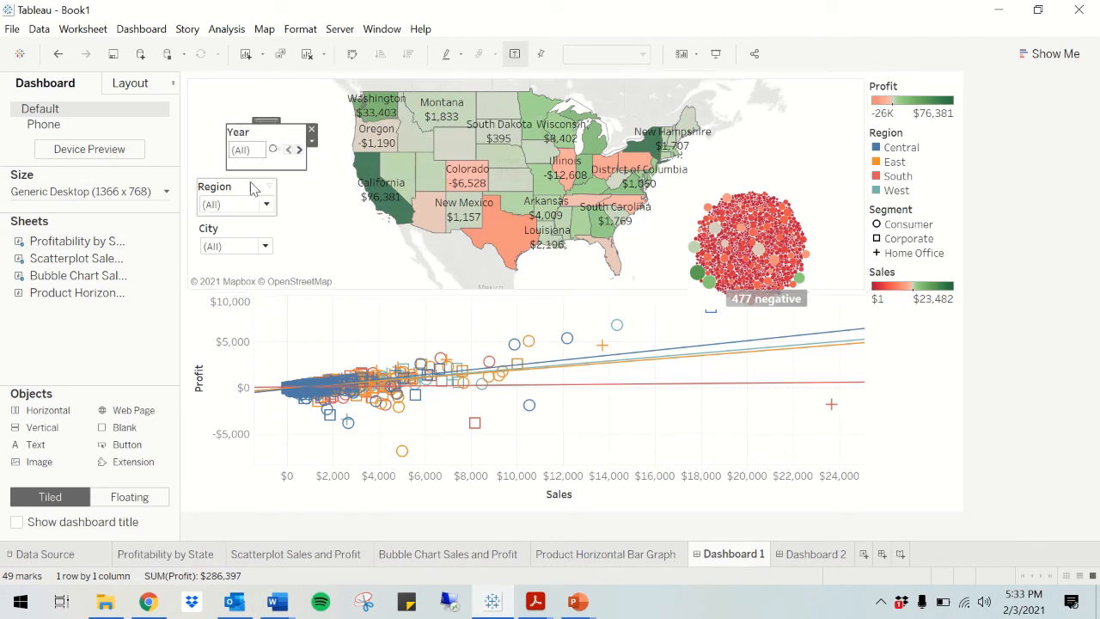
drag(239, 179, 264, 174)
click(245, 235)
drag(237, 217, 261, 216)
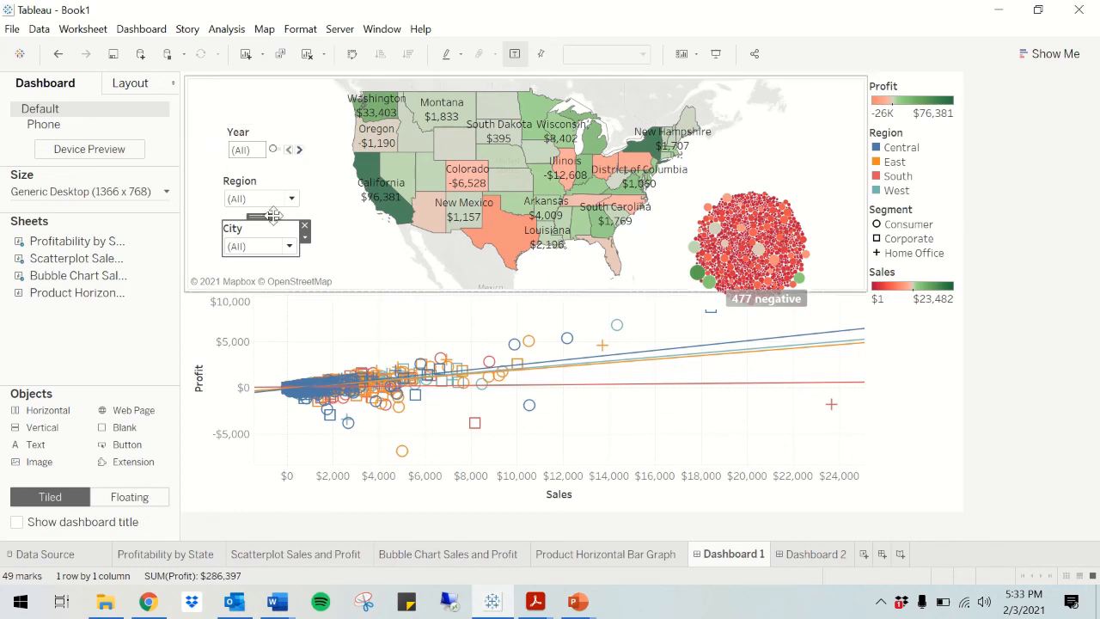
Step: Examine the details of states on the profit map and of customer marks on the sales and profit scatterplot
mouse_move(536, 210)
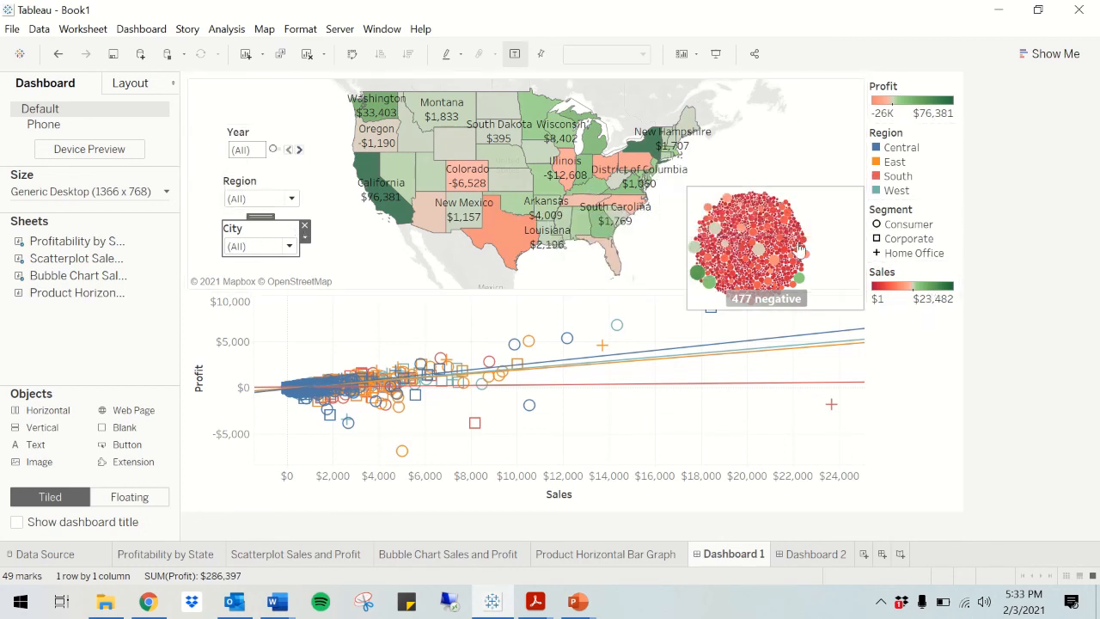
mouse_move(367, 111)
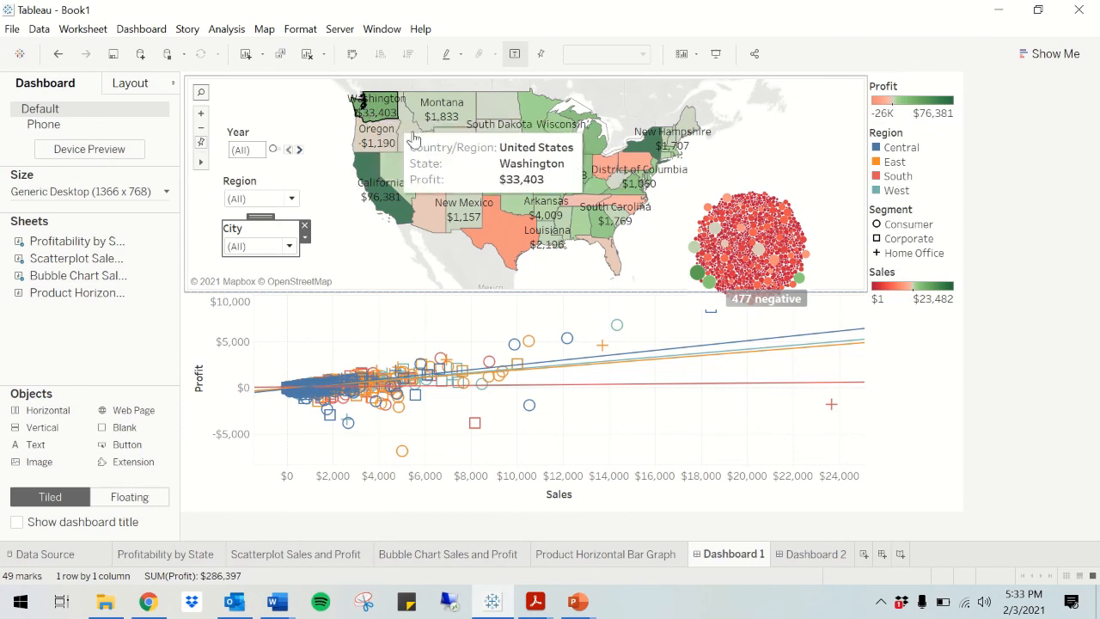
mouse_move(464, 126)
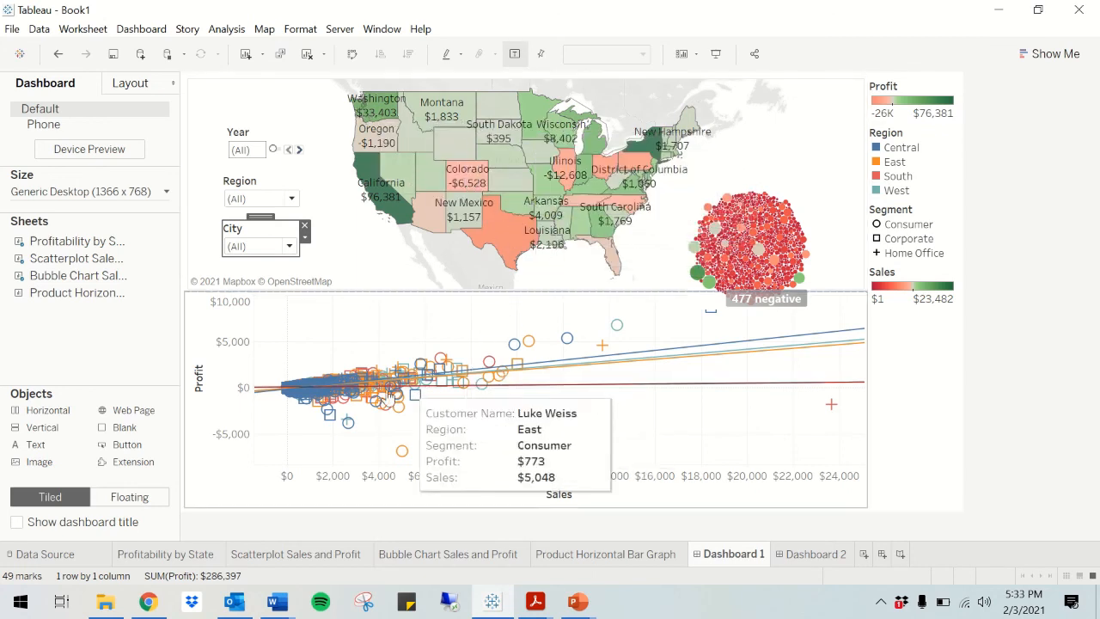
mouse_move(372, 398)
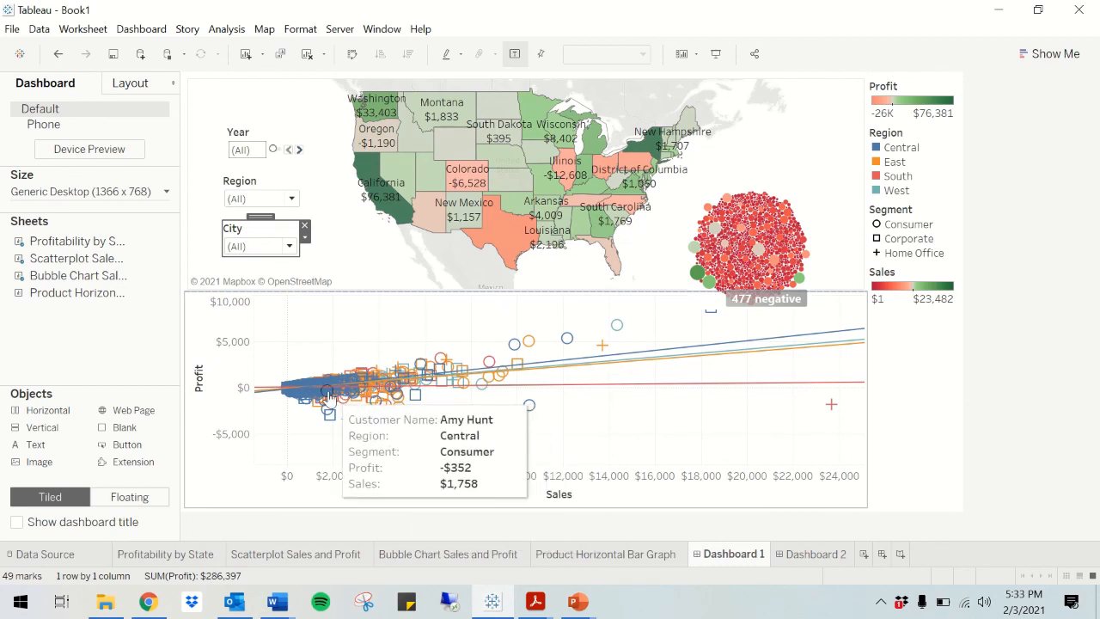
mouse_move(447, 382)
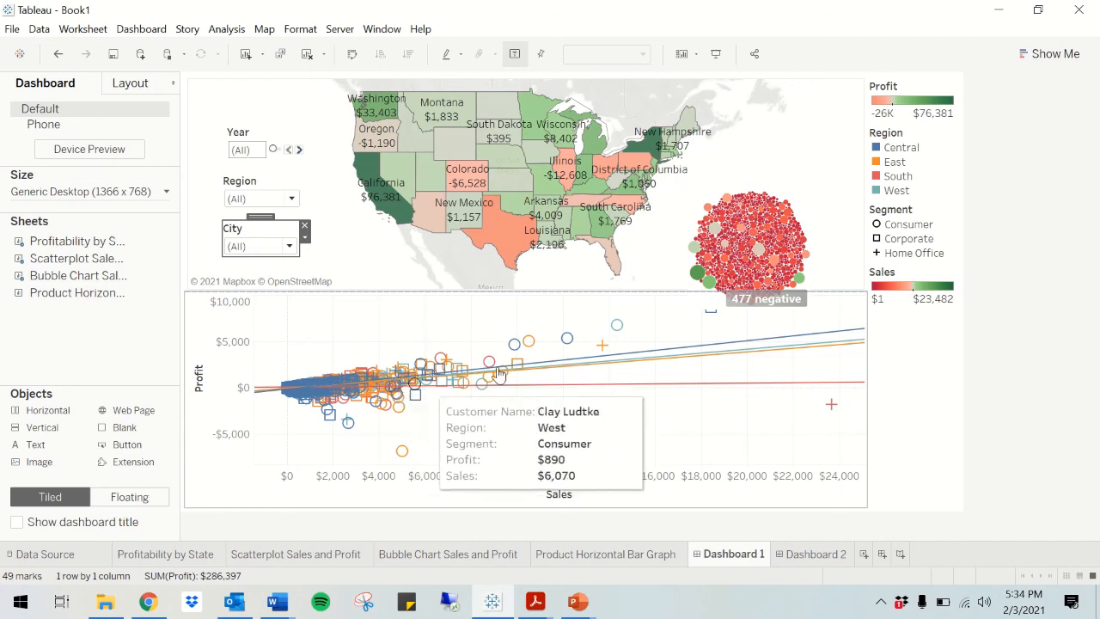
mouse_move(501, 370)
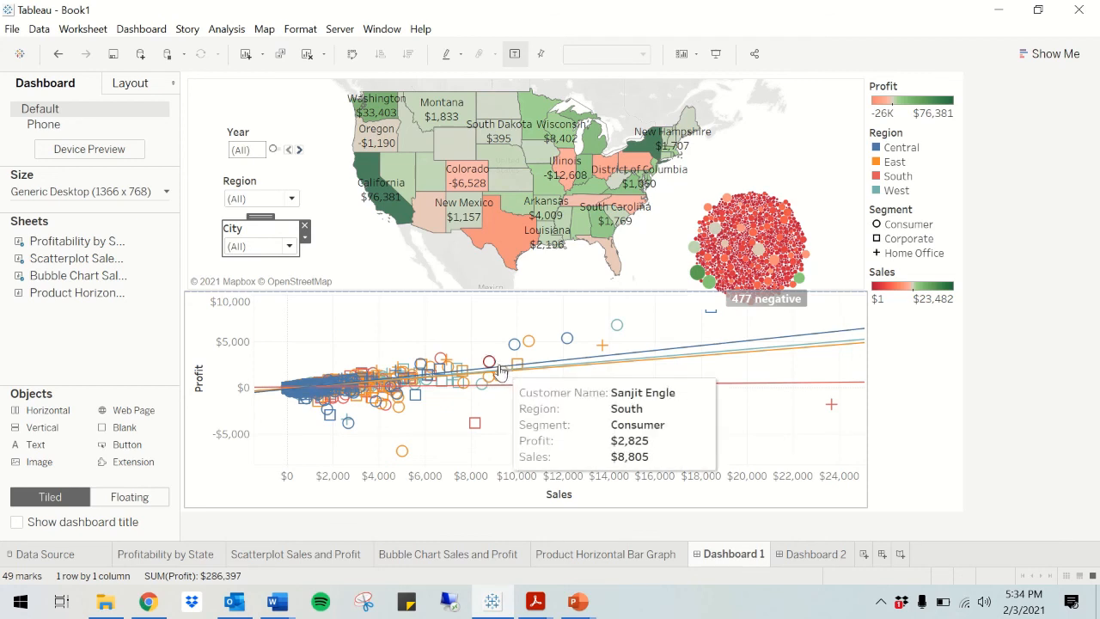
mouse_move(742, 243)
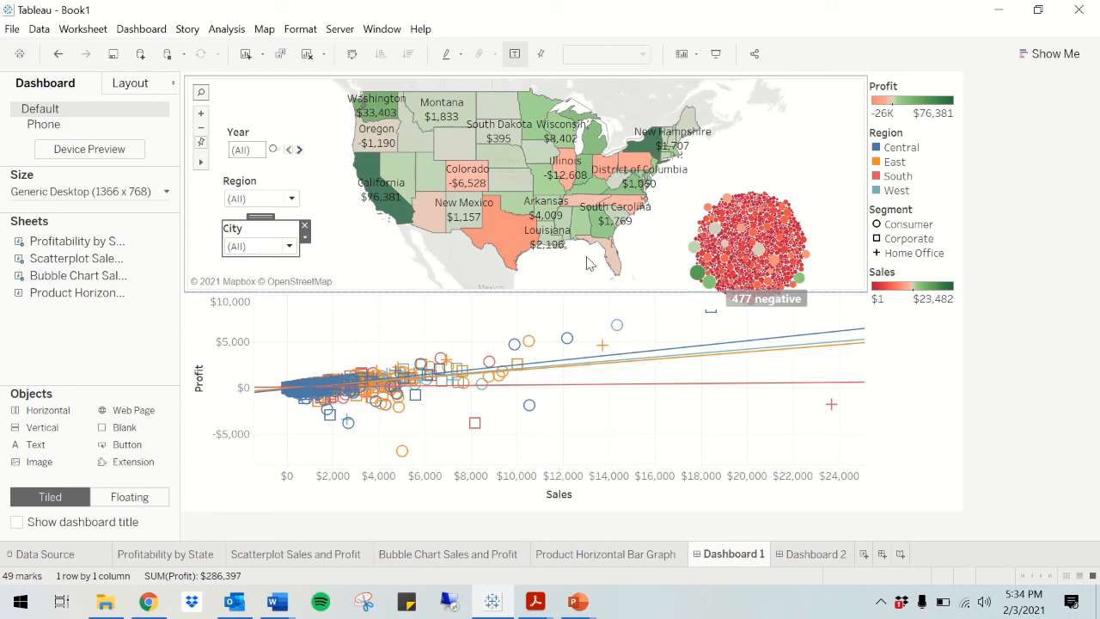
Step: Test the filter actions by selecting Texas, its lowest-profit scatterplot mark and that customer's Furniture bubble to reach Dashboard 2
mouse_move(509, 246)
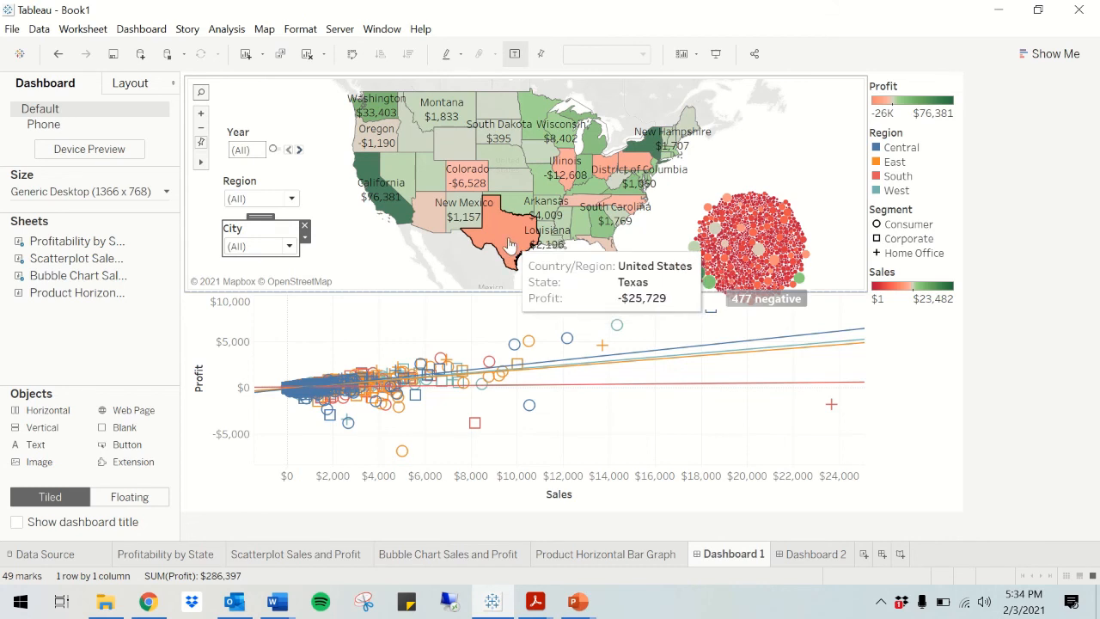
click(509, 246)
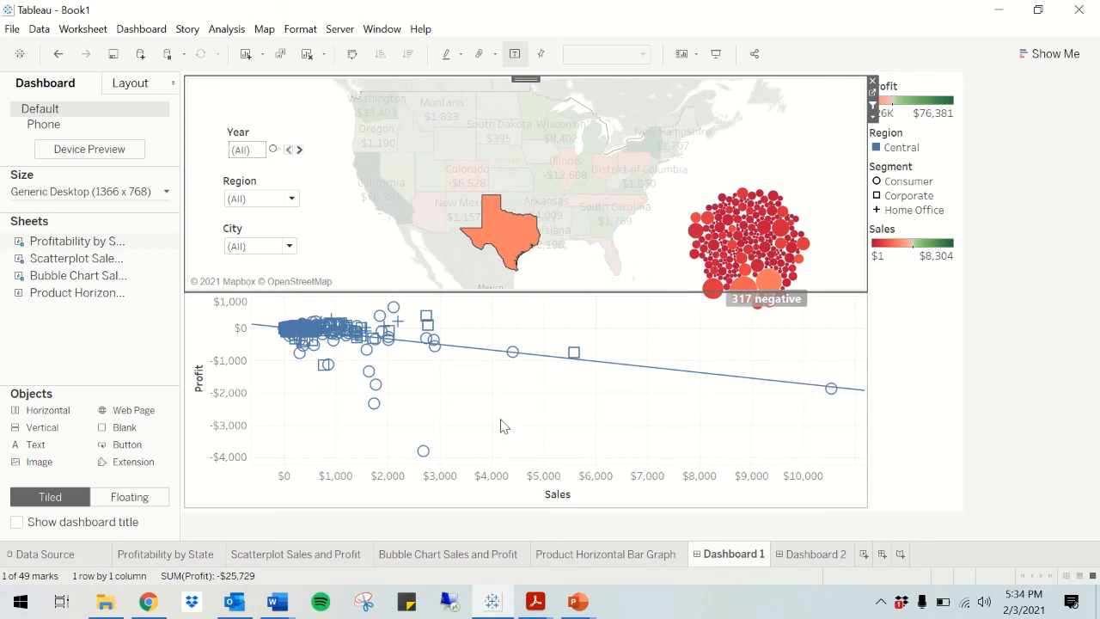
click(423, 455)
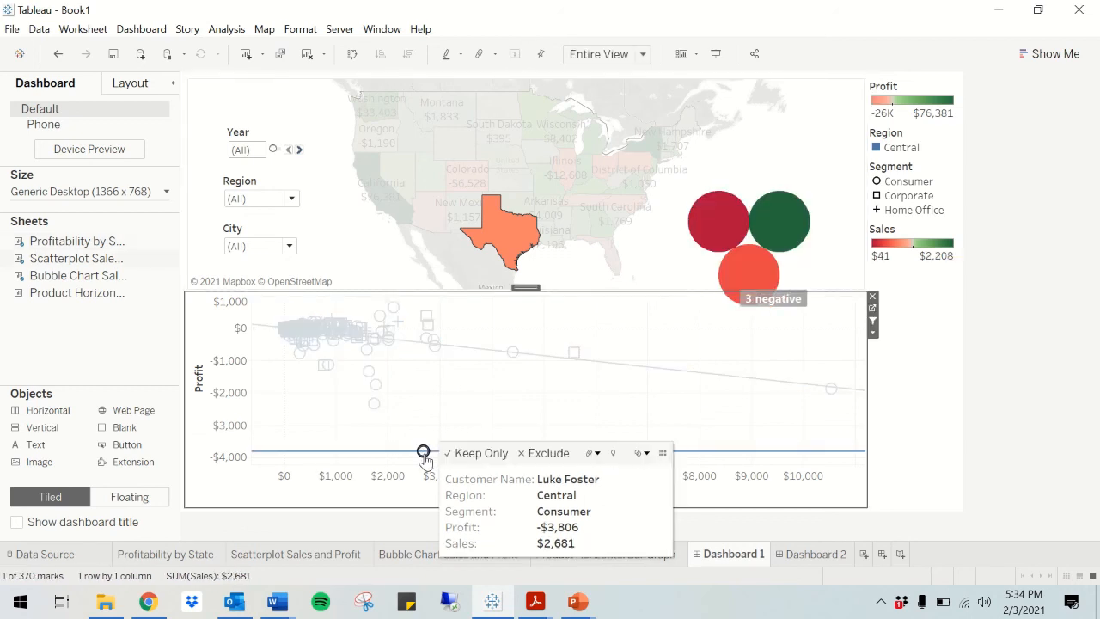
mouse_move(753, 286)
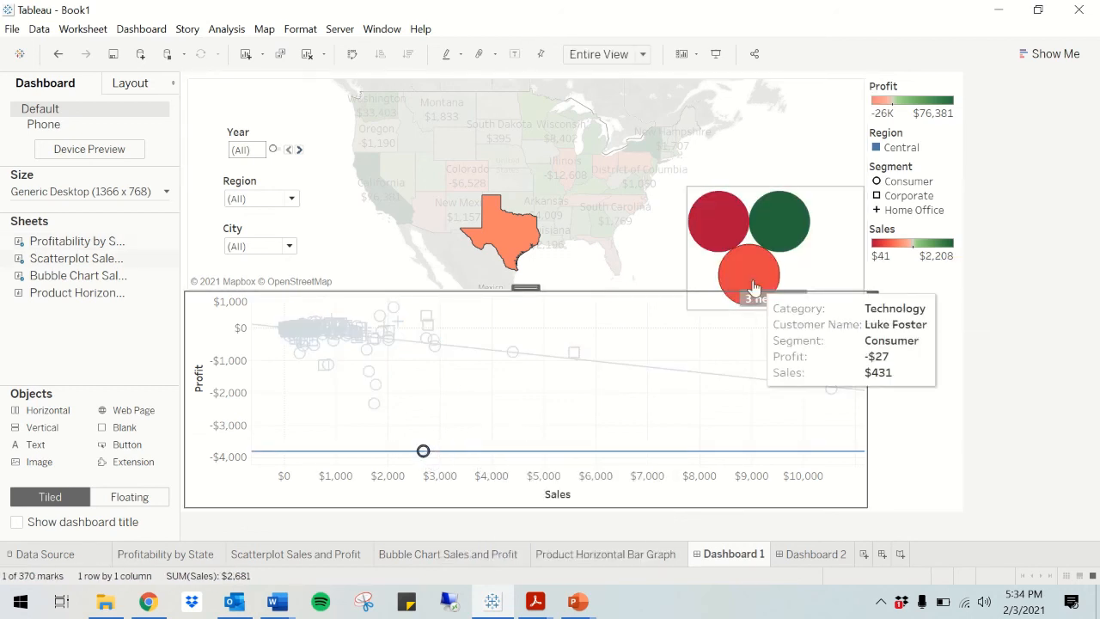
click(726, 243)
click(726, 244)
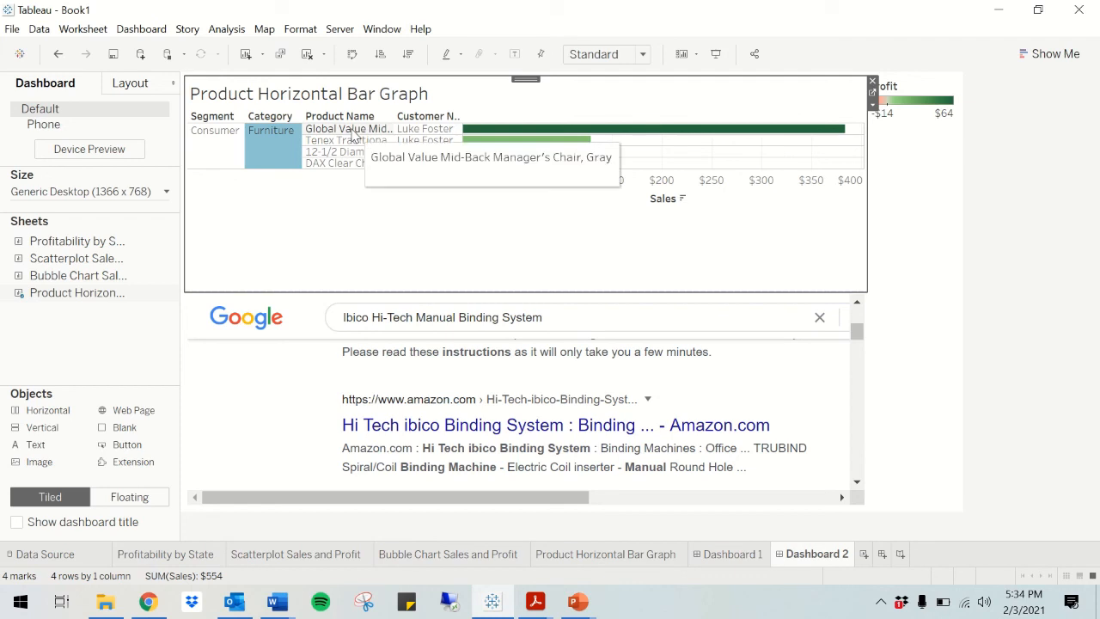
Step: Test the URL action with the Global Value Mid-Back Manager's Chair, Gray bar and browse its embedded Google results
click(492, 130)
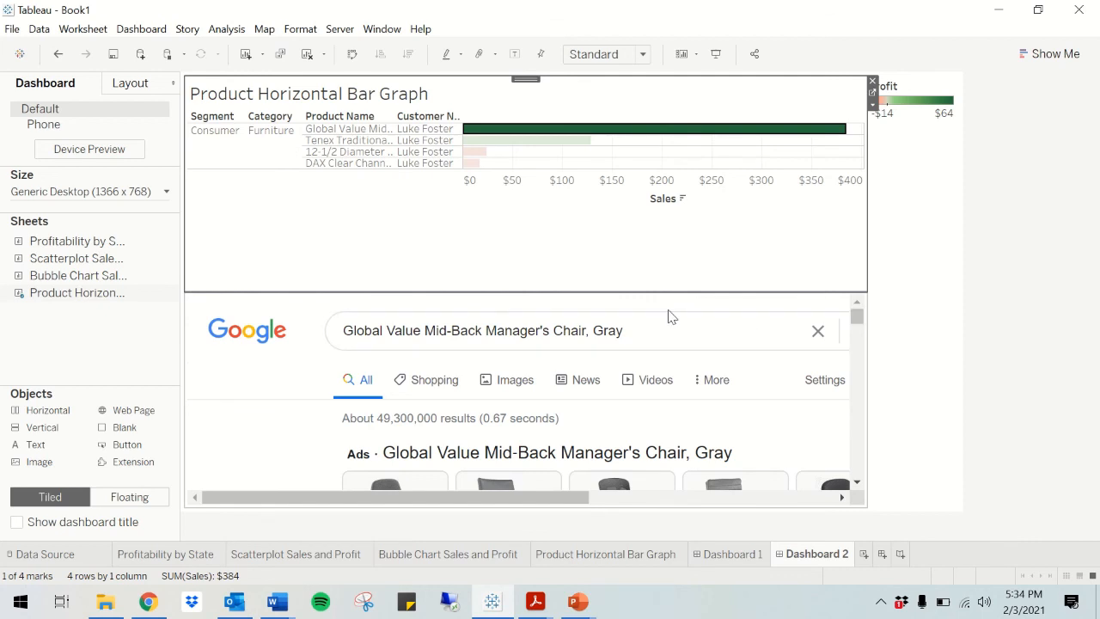
scroll(670, 318, down, 3)
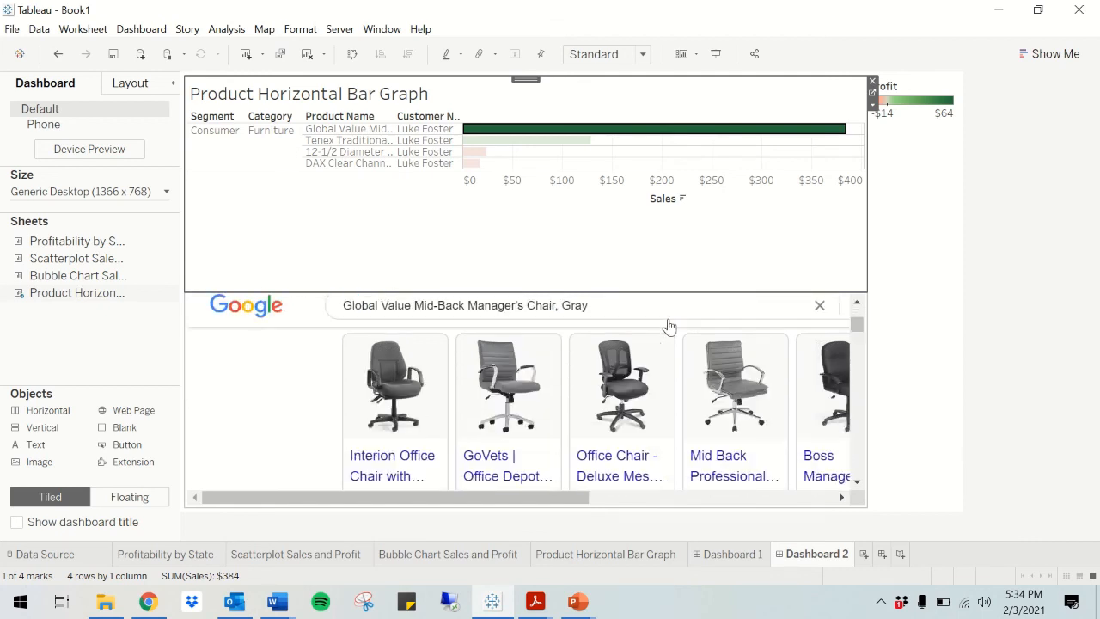
scroll(558, 388, down, 2)
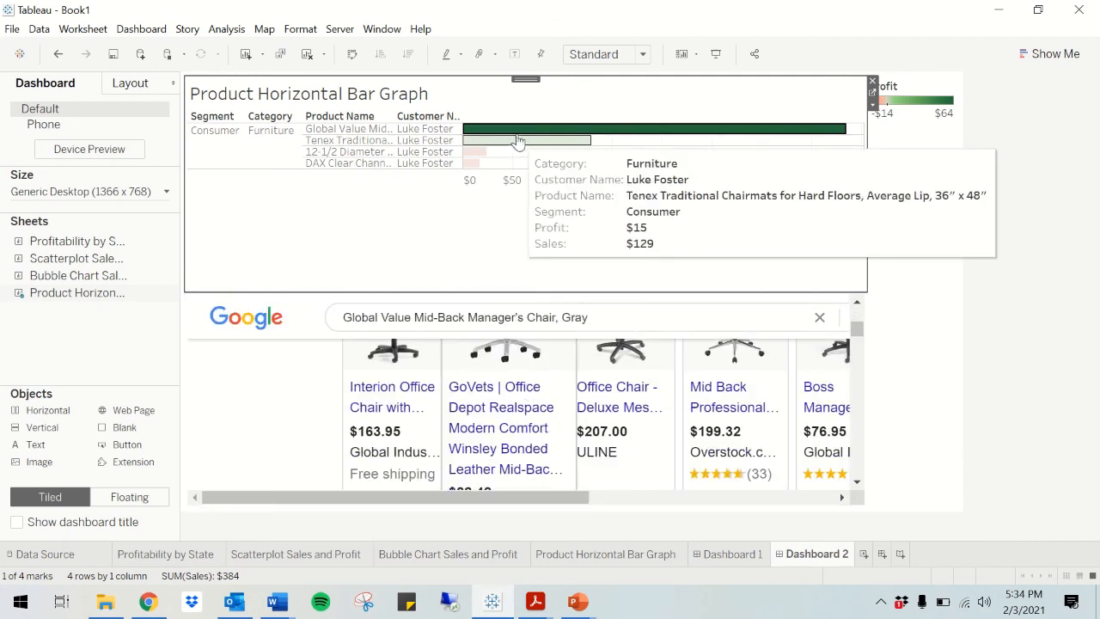
Step: Browse the embedded Google results for the DAX Clear Channel Poster Frame and 12-1/2 Diameter Round Wall Clock bars
mouse_move(523, 137)
click(470, 164)
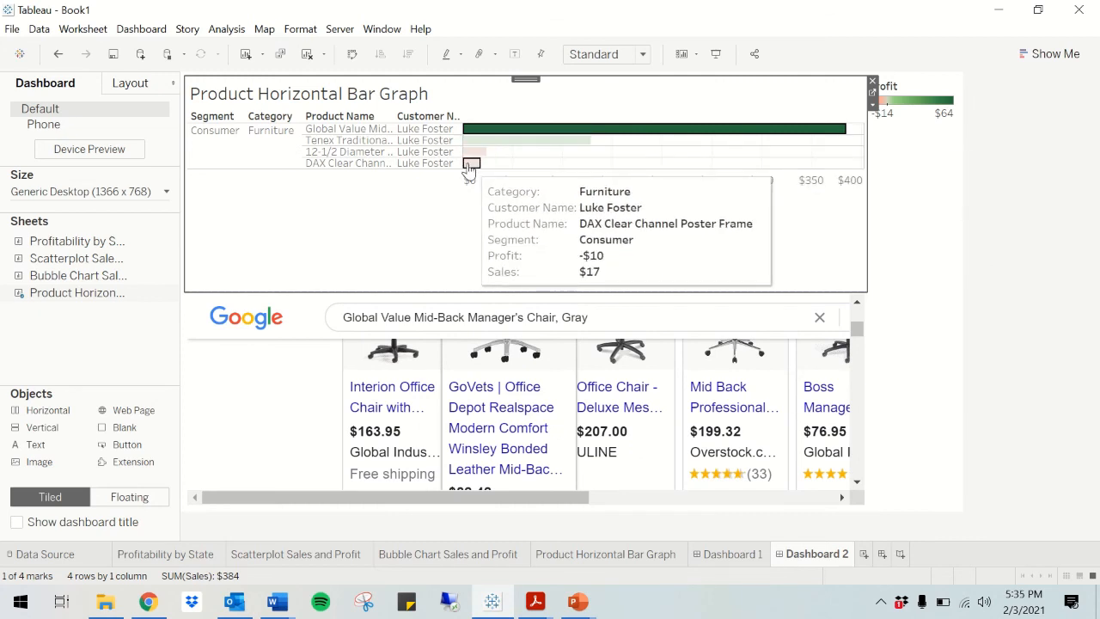
scroll(670, 339, down, 3)
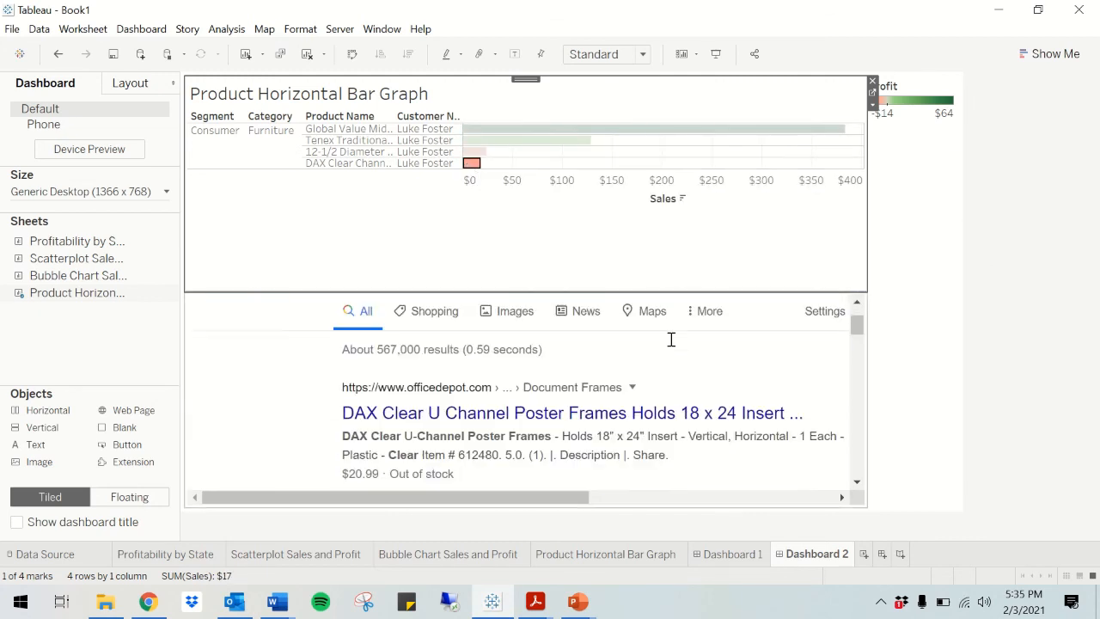
scroll(673, 346, down, 6)
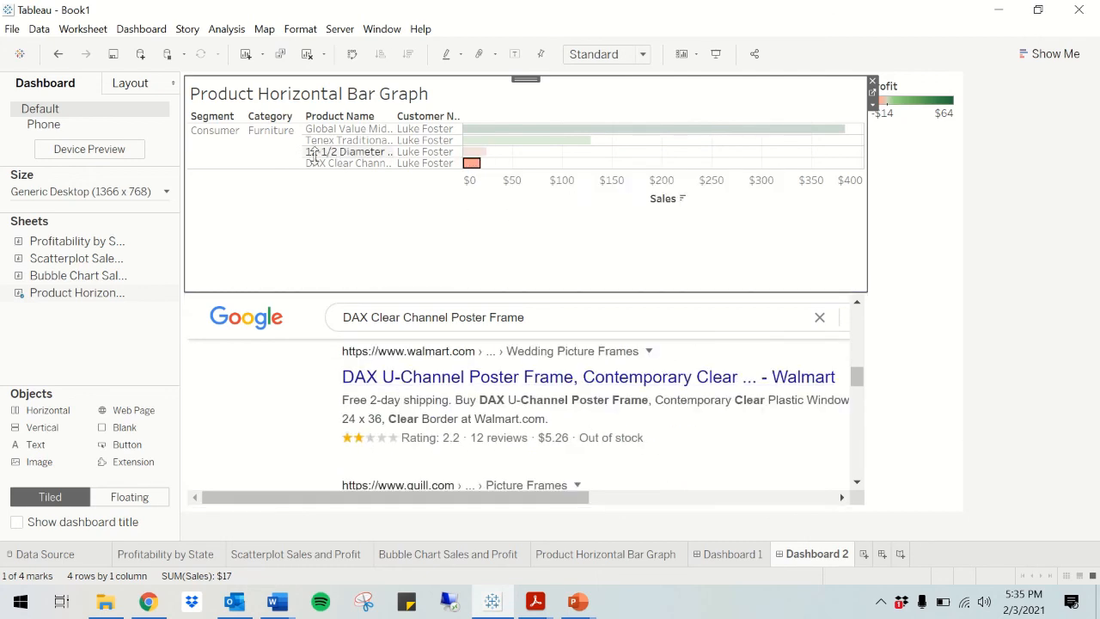
click(474, 152)
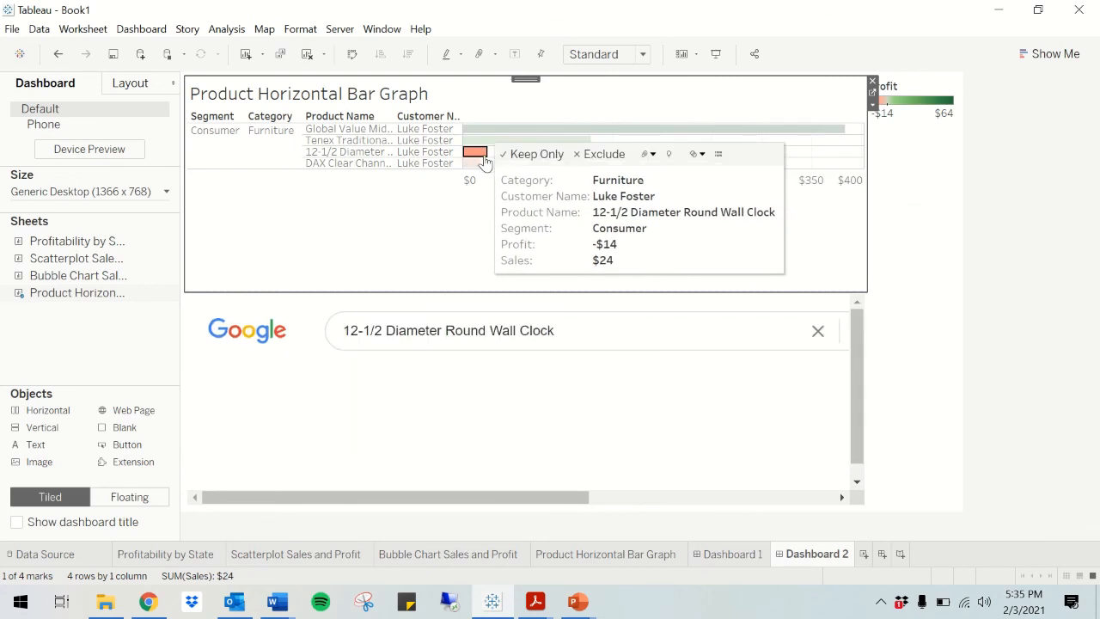
scroll(664, 343, down, 5)
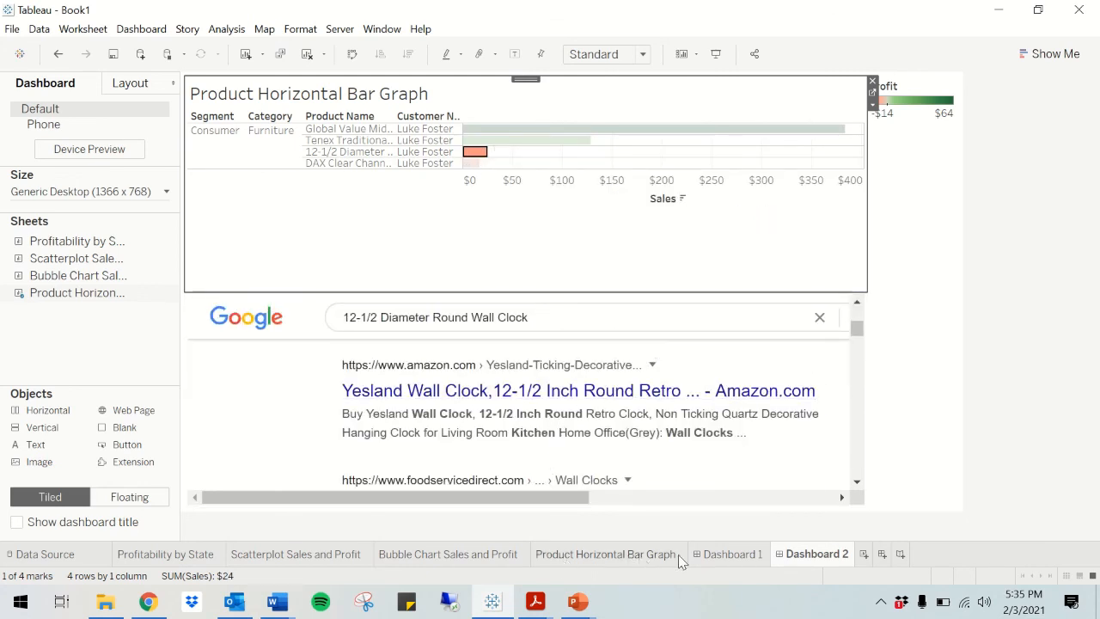
Step: Return to Dashboard 1 and clear the Texas selection on the map and the selected scatterplot mark
click(724, 555)
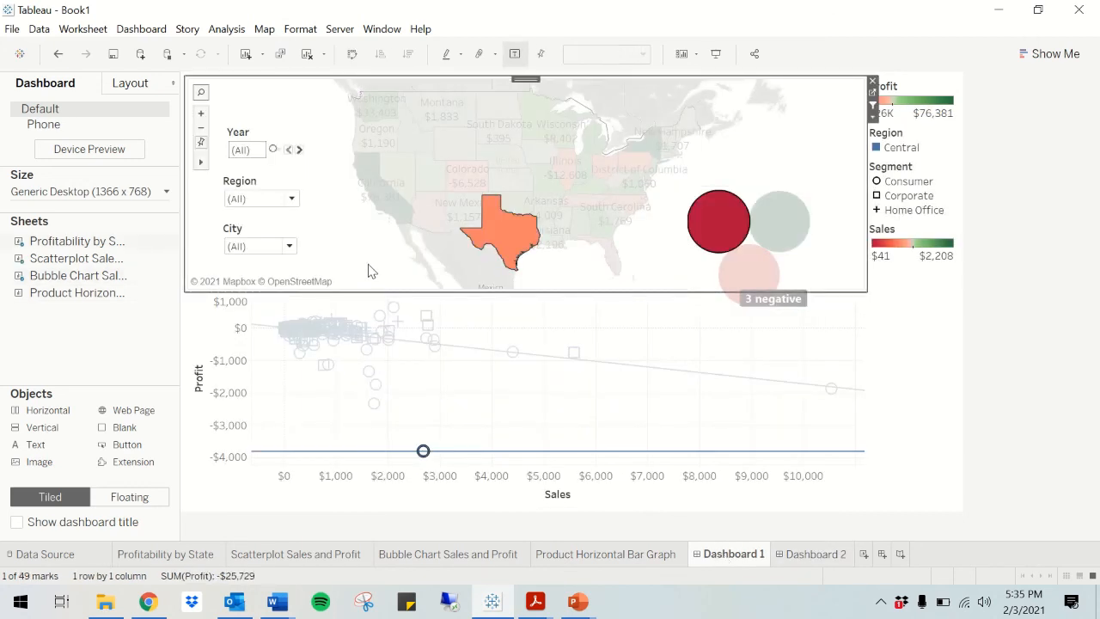
click(361, 352)
click(659, 263)
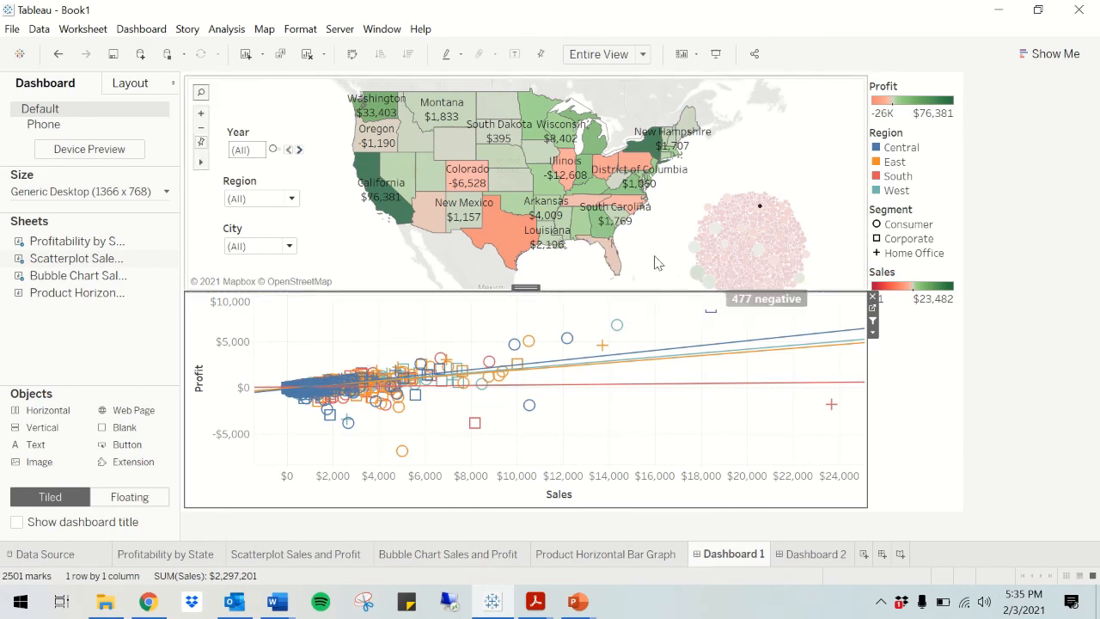
Step: Clear the selected bubble in Dashboard 1's bubble chart so all bubbles show at full colour
click(761, 213)
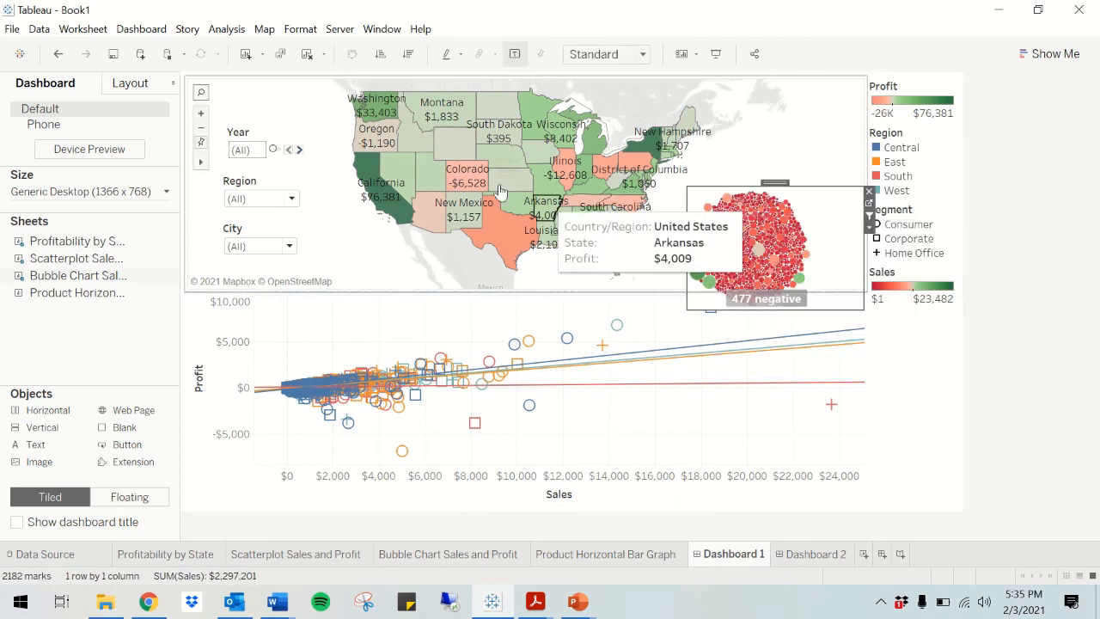
mouse_move(366, 111)
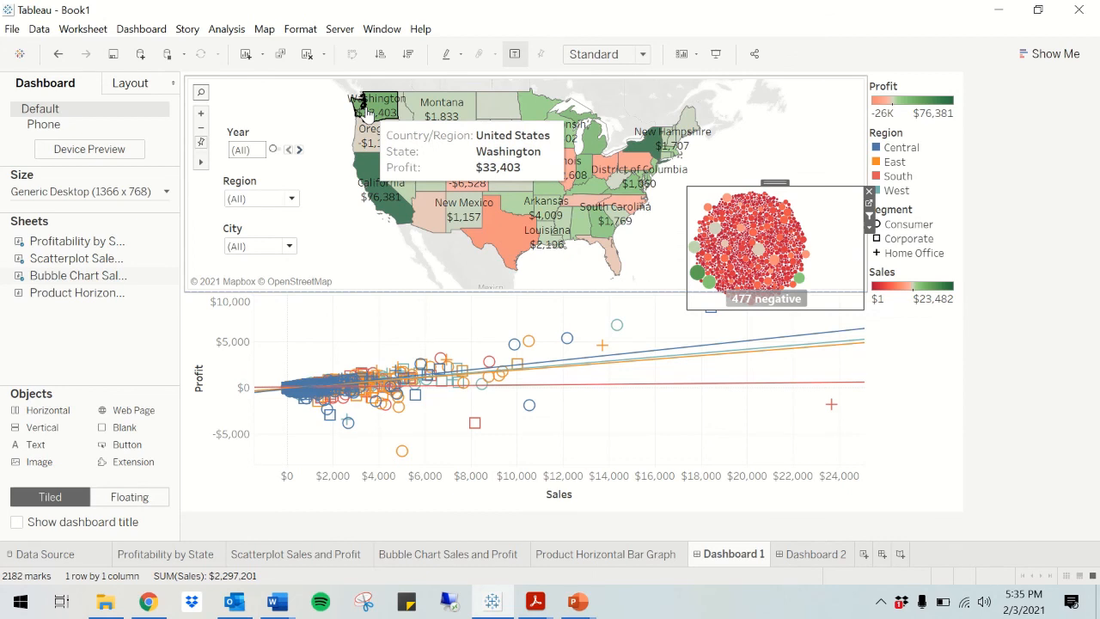
mouse_move(388, 381)
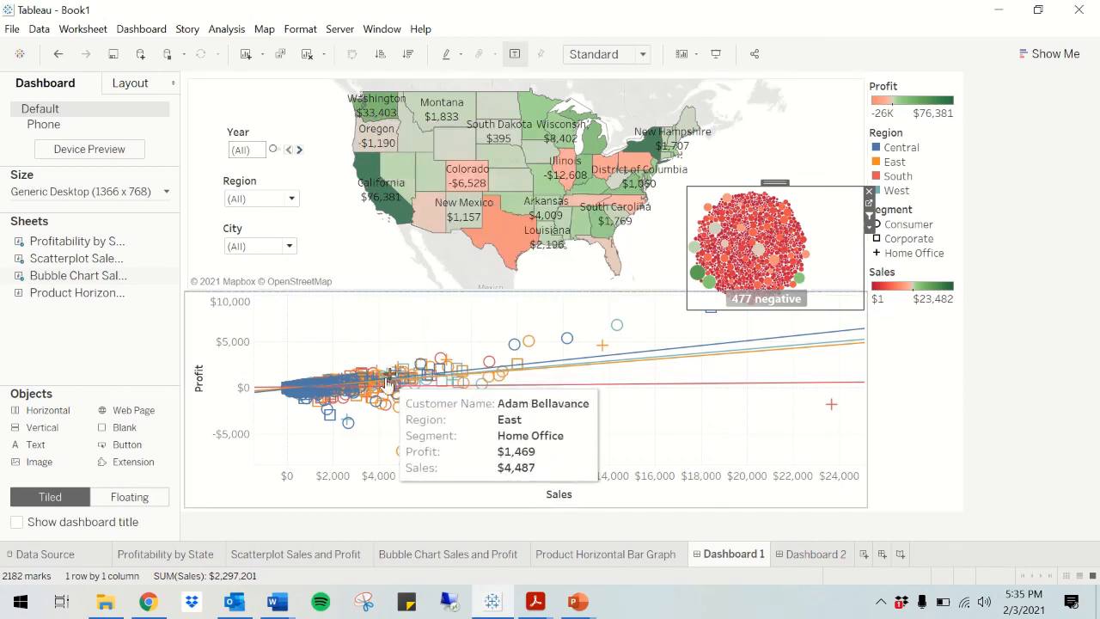
mouse_move(761, 251)
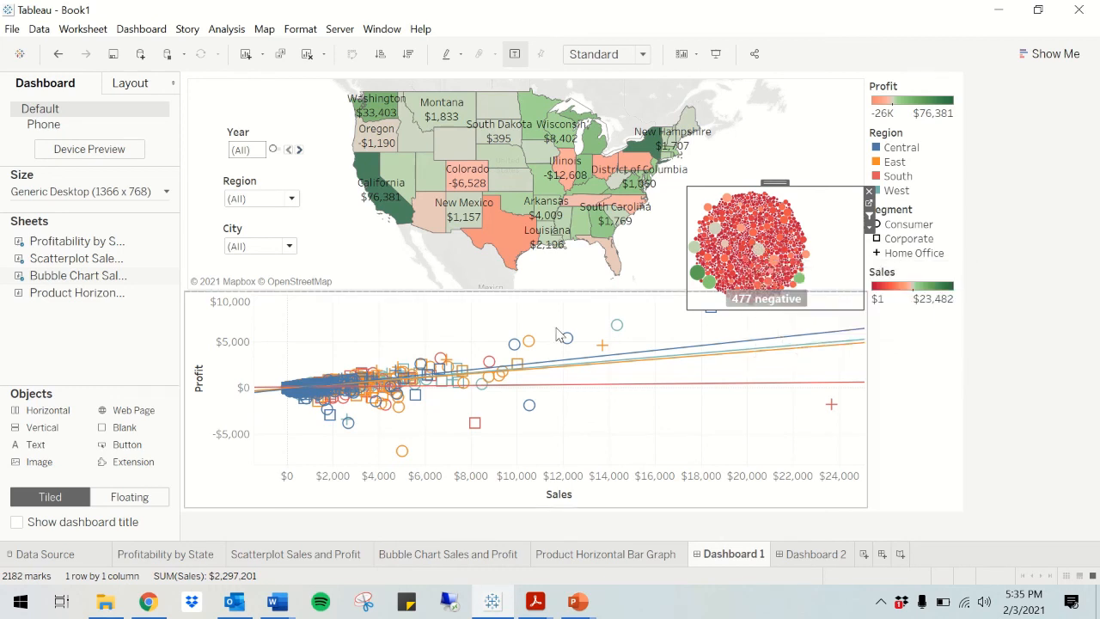
mouse_move(611, 396)
click(923, 434)
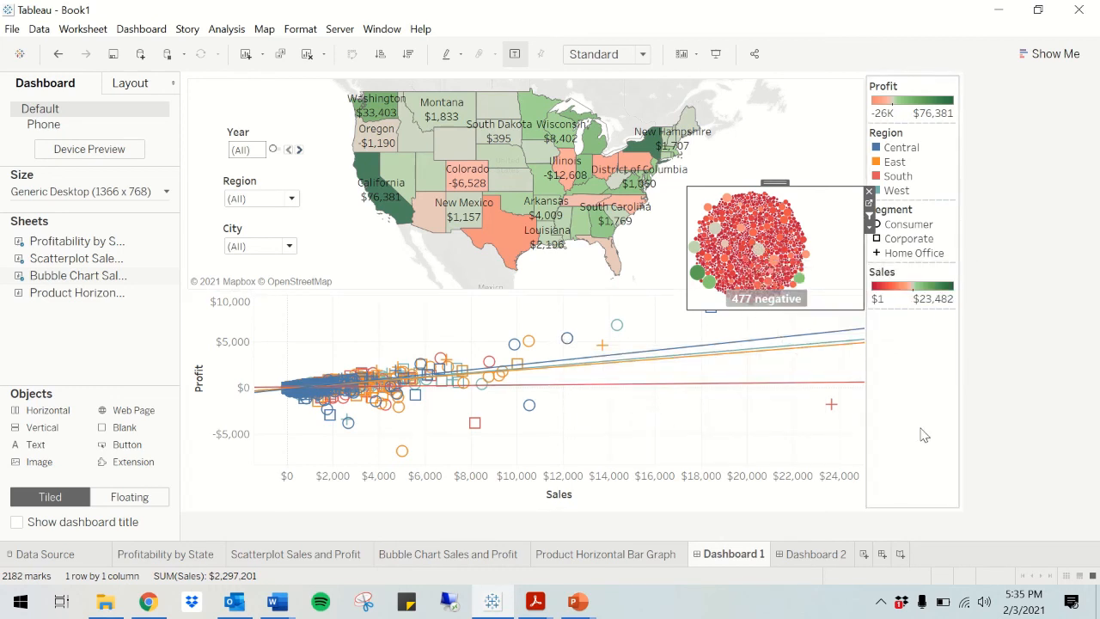
click(760, 155)
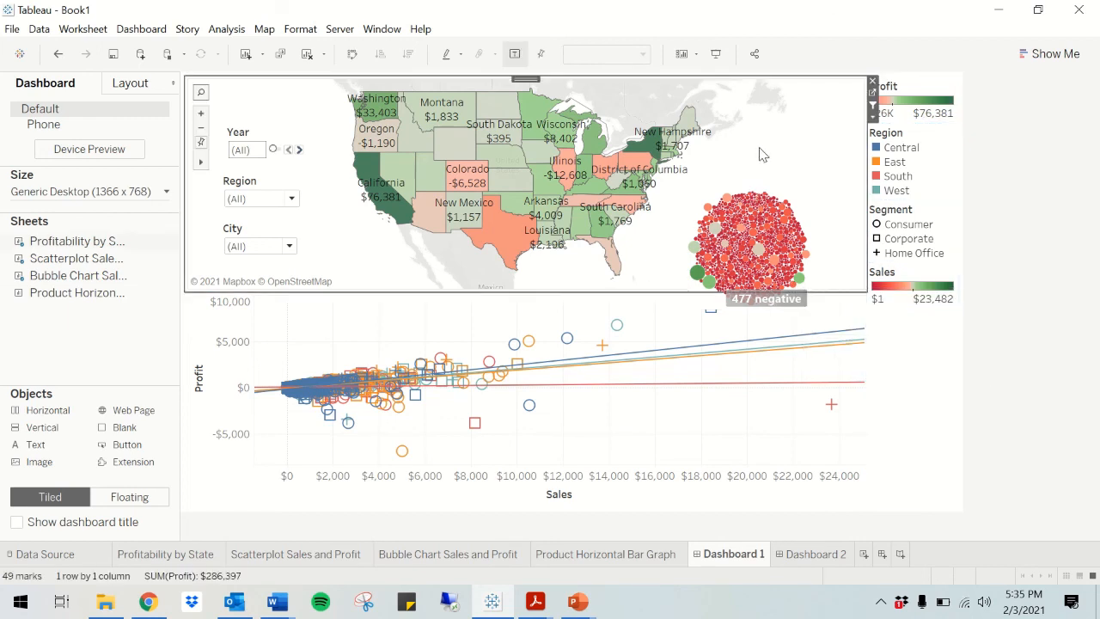